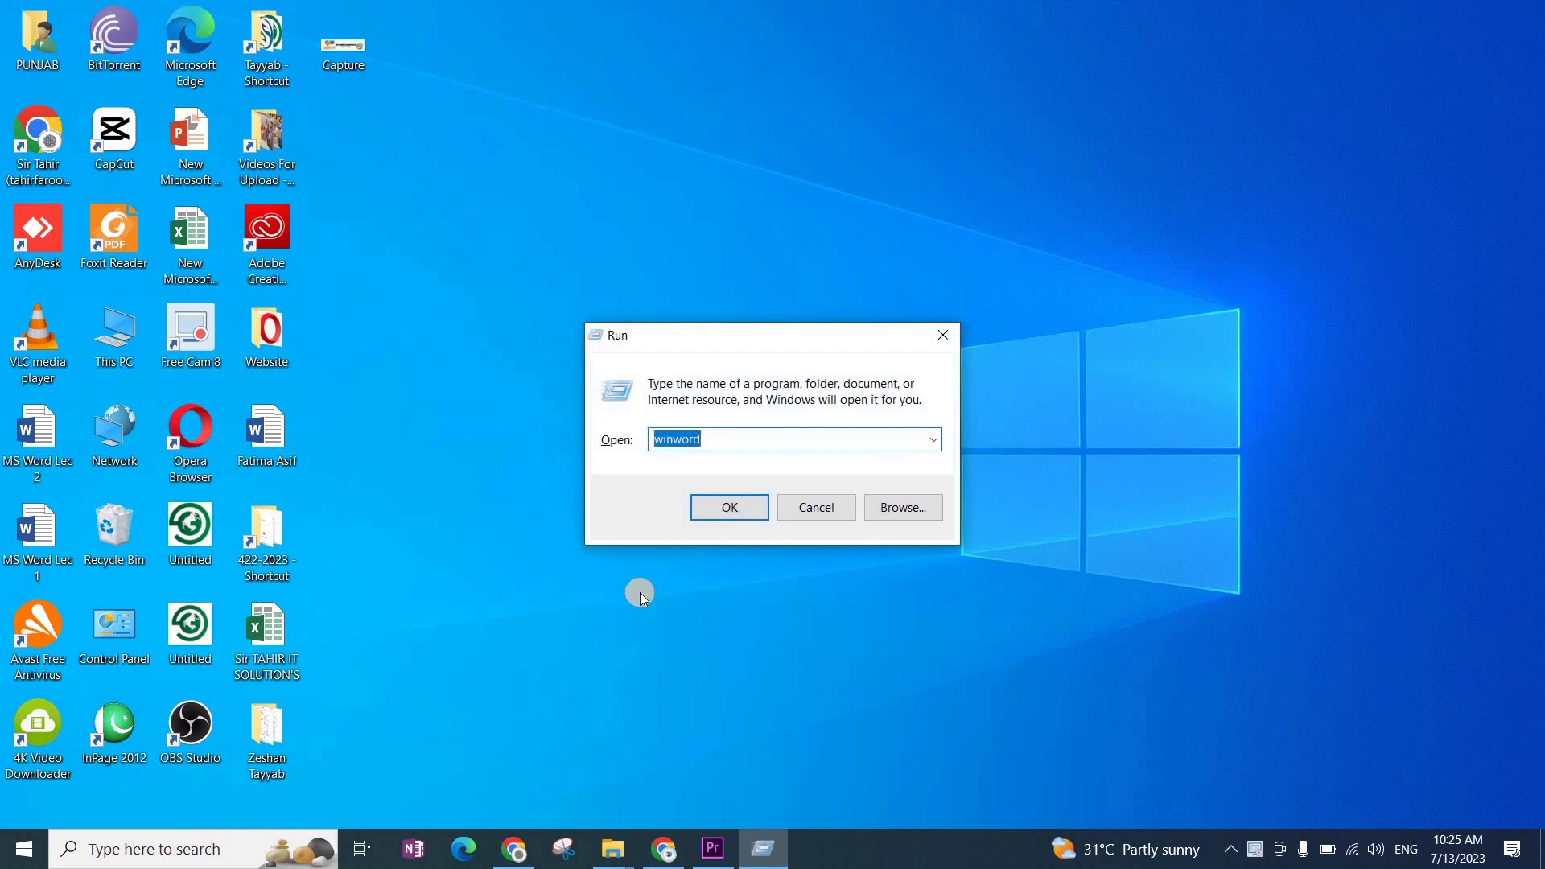
Step: Launch Word via winword, create a blank document and maximize the window
{"action": "left_click", "coordinate": [711, 507]}
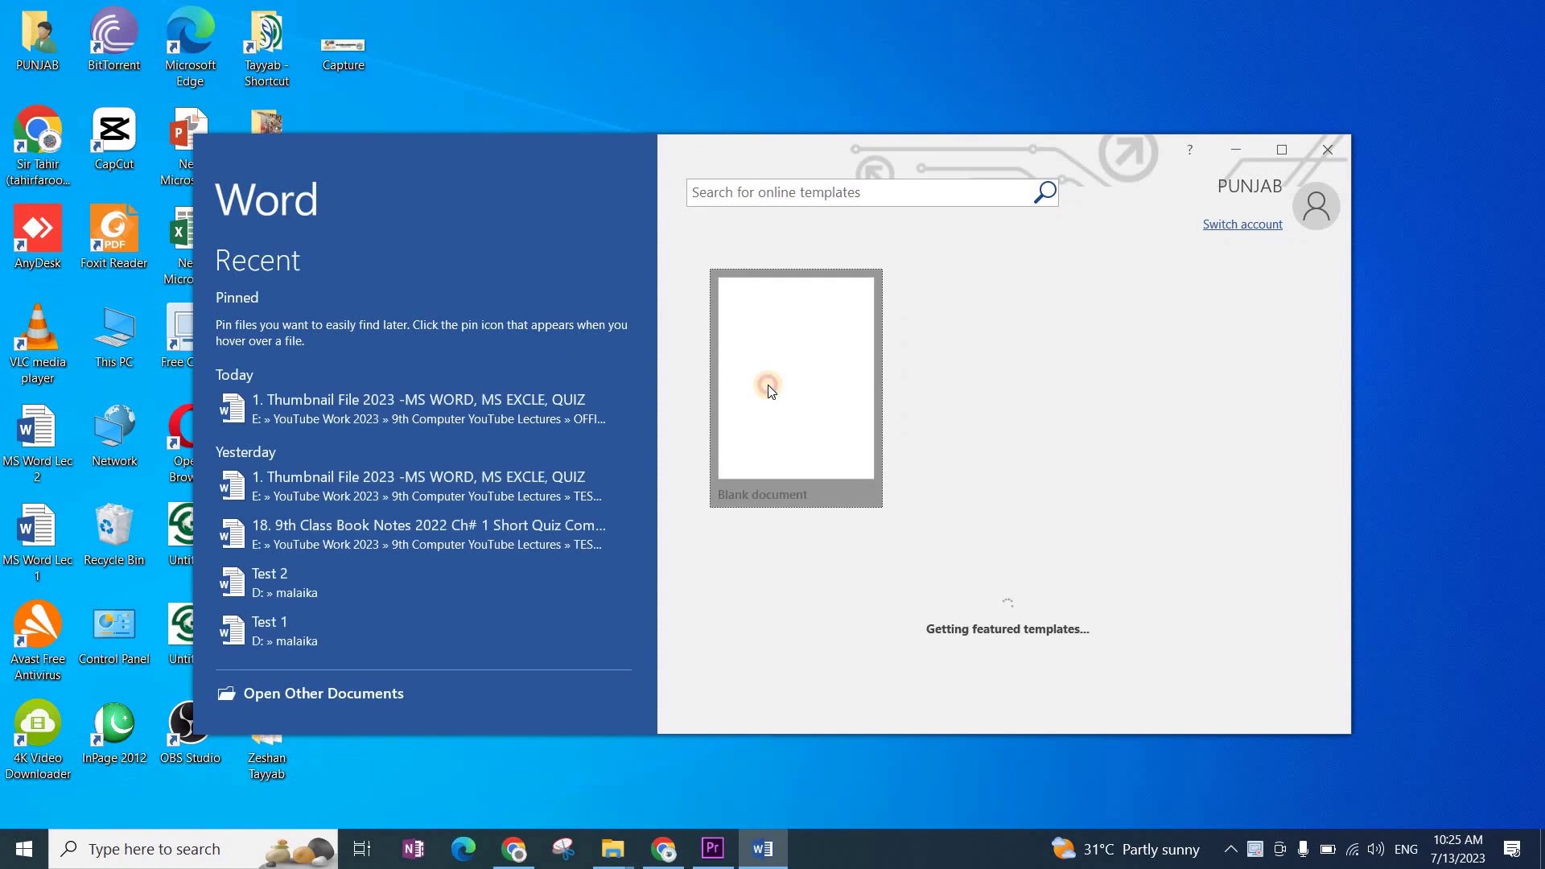
{"action": "left_click", "coordinate": [765, 388]}
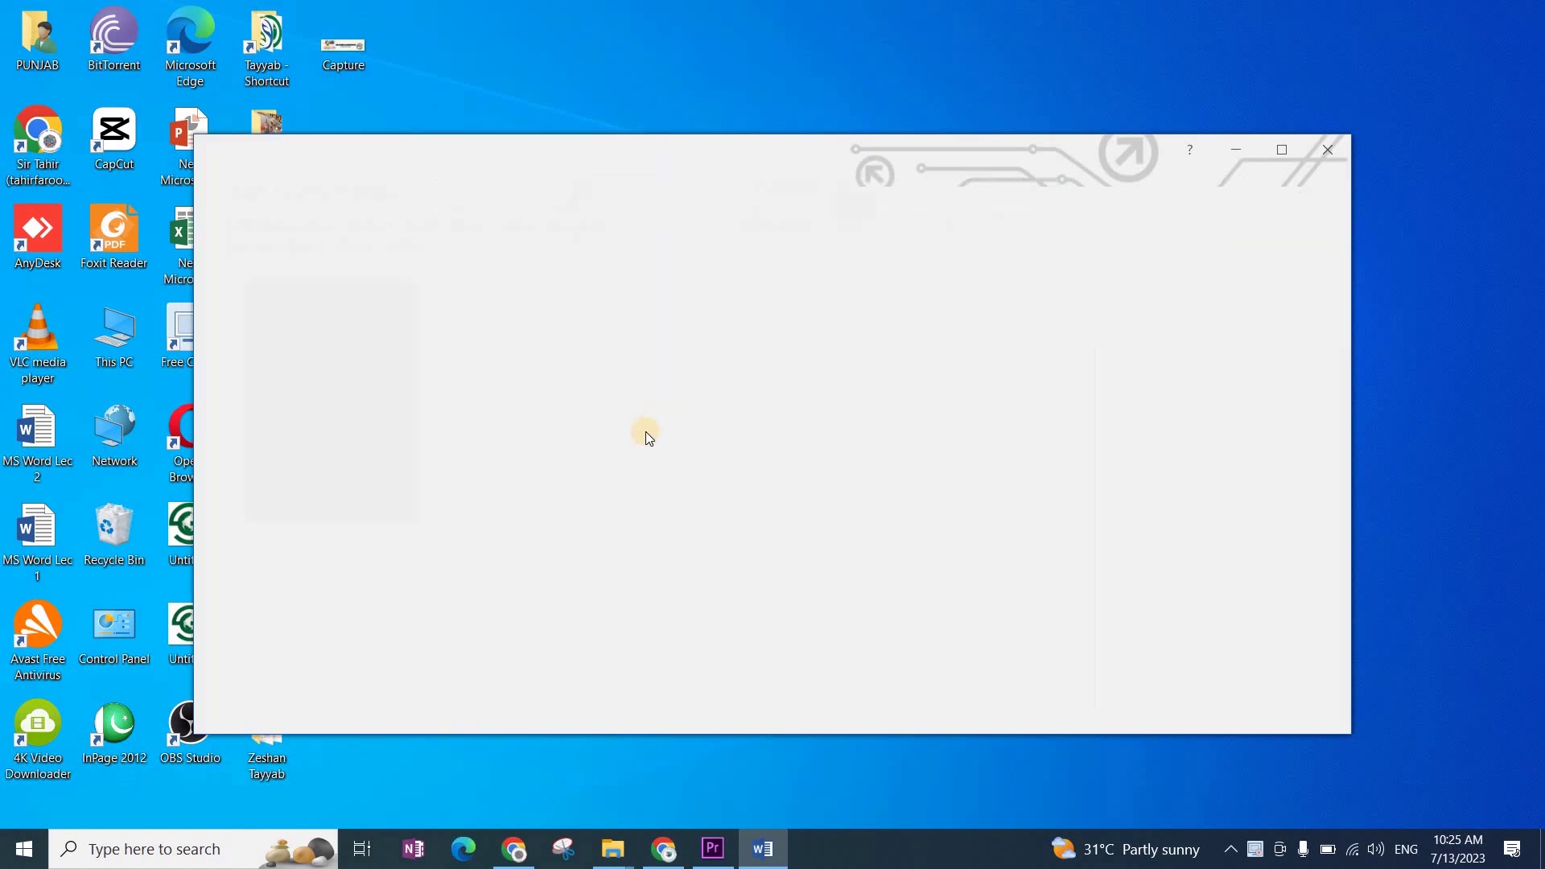
{"action": "left_click", "coordinate": [1282, 150]}
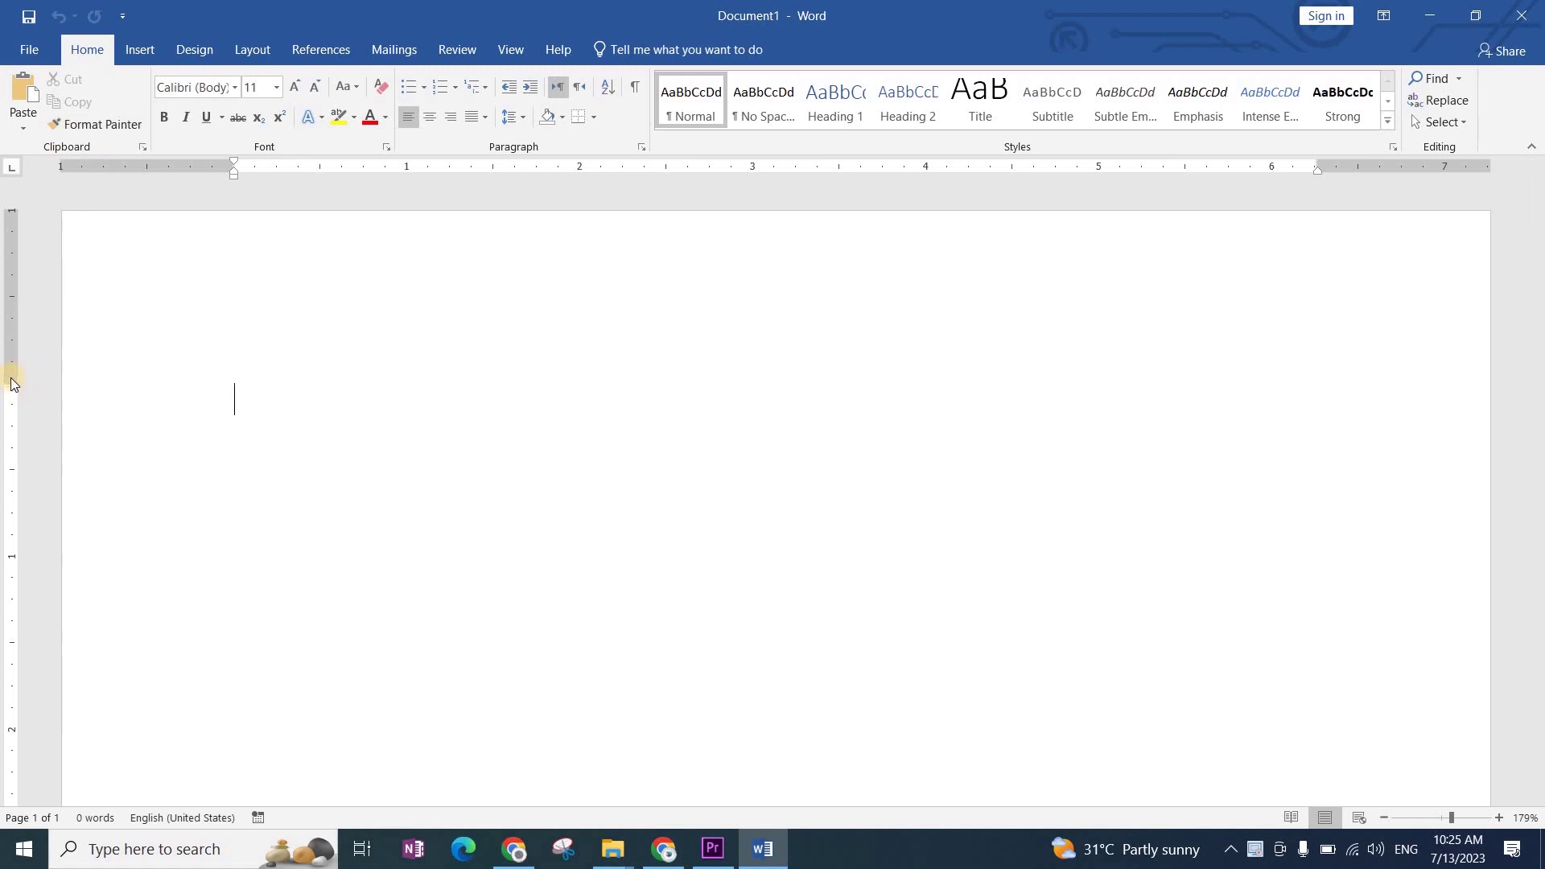
Step: Raise the top margin on the ruler, type the heading 'Page Setup' and select it
{"action": "left_click_drag", "start_coordinate": [11, 378], "coordinate": [14, 299]}
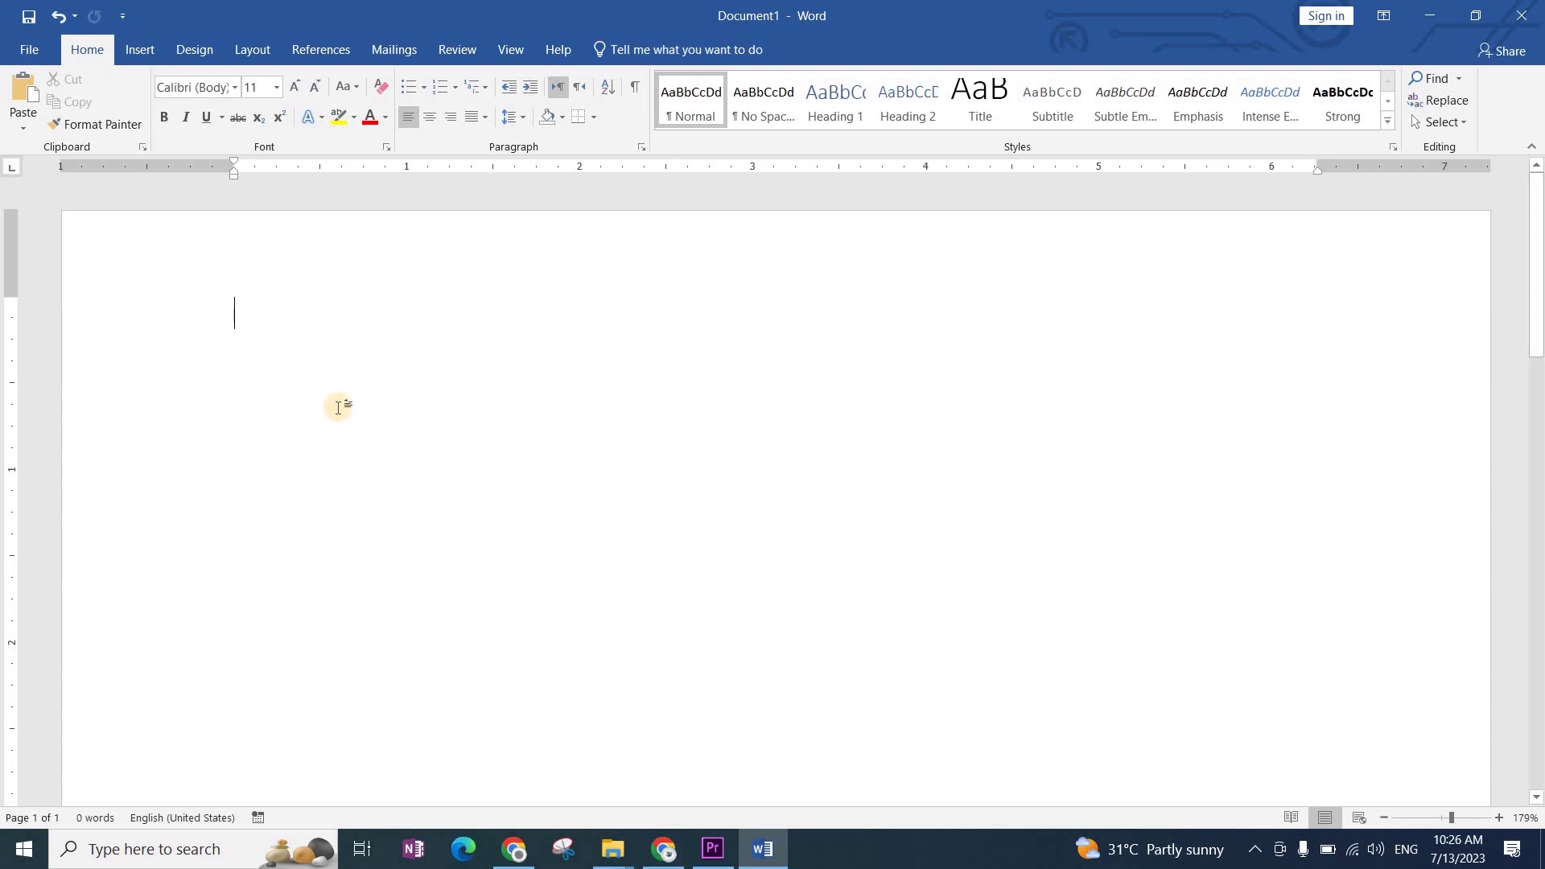
{"action": "type", "text": "Page "}
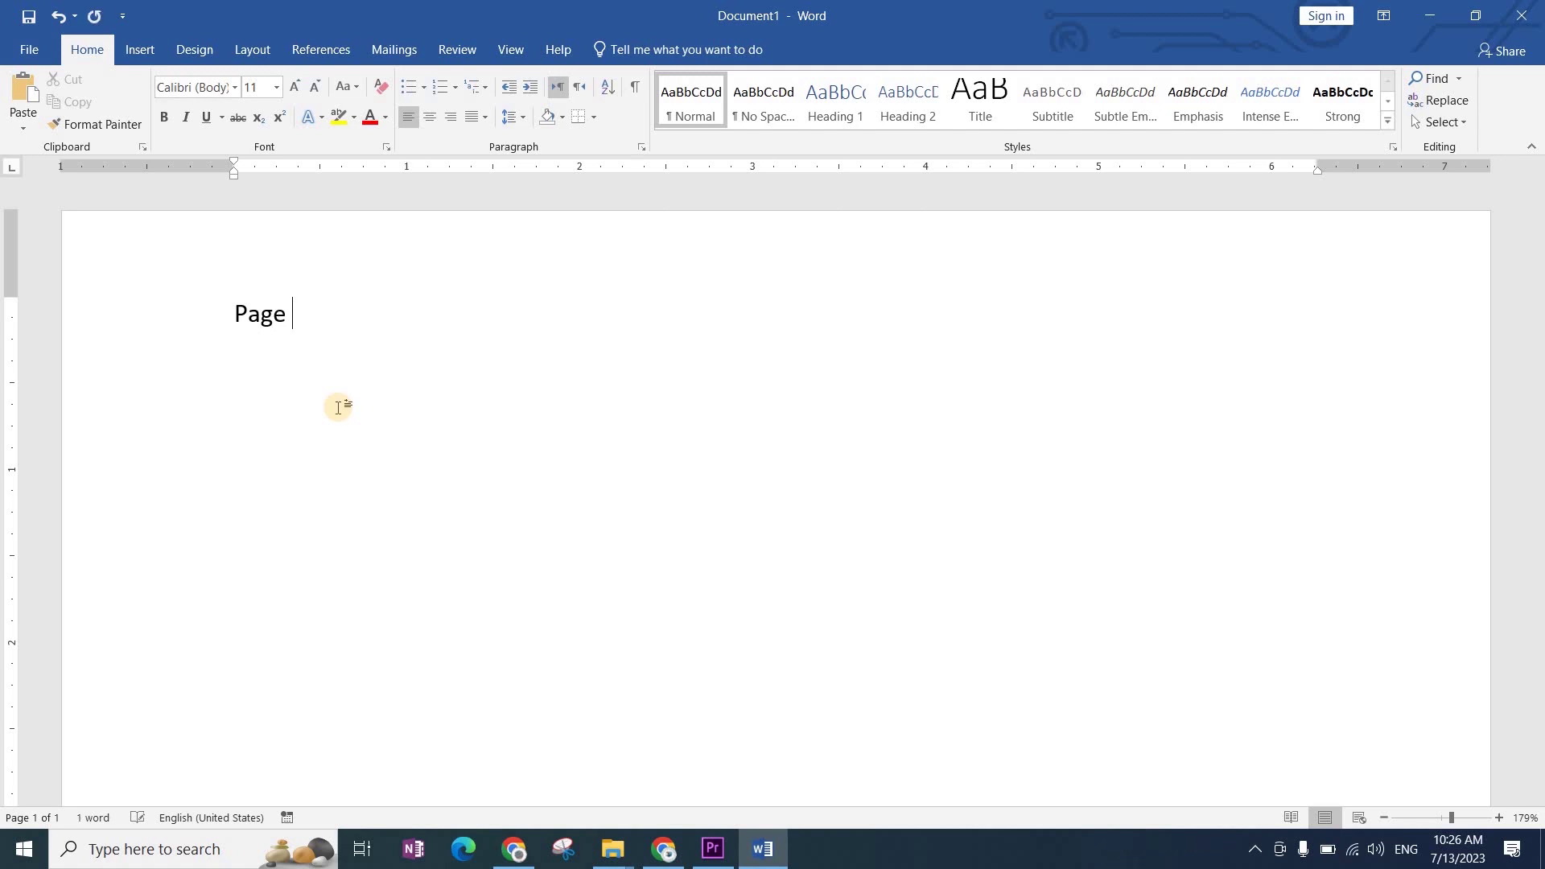
{"action": "type", "text": "Sey"}
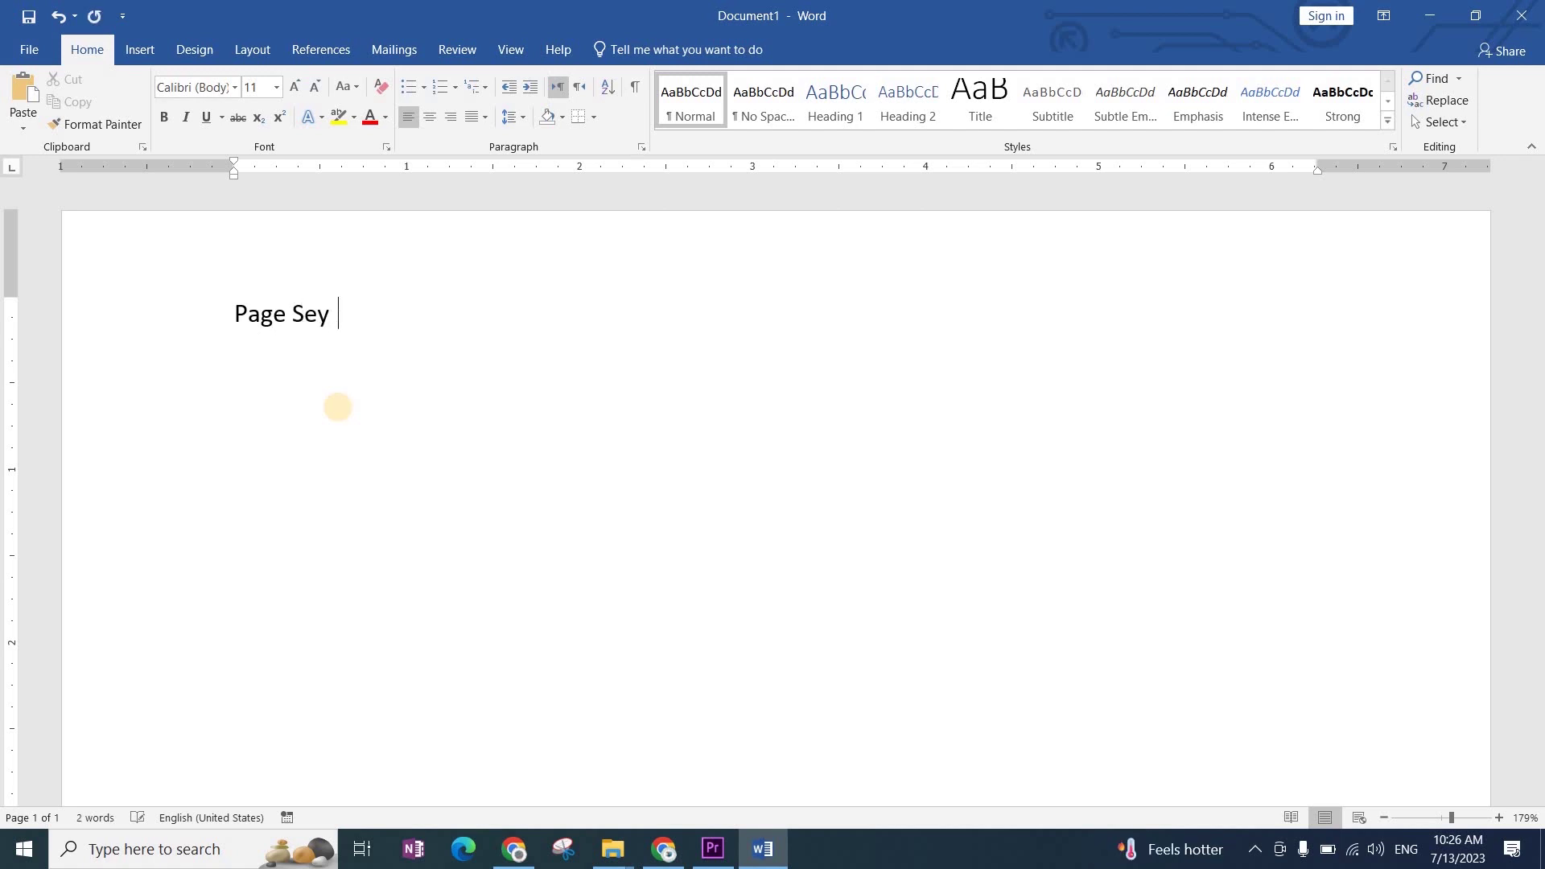
{"action": "key", "text": "BackSpace"}
{"action": "key", "text": "BackSpace"}
{"action": "type", "text": "tup"}
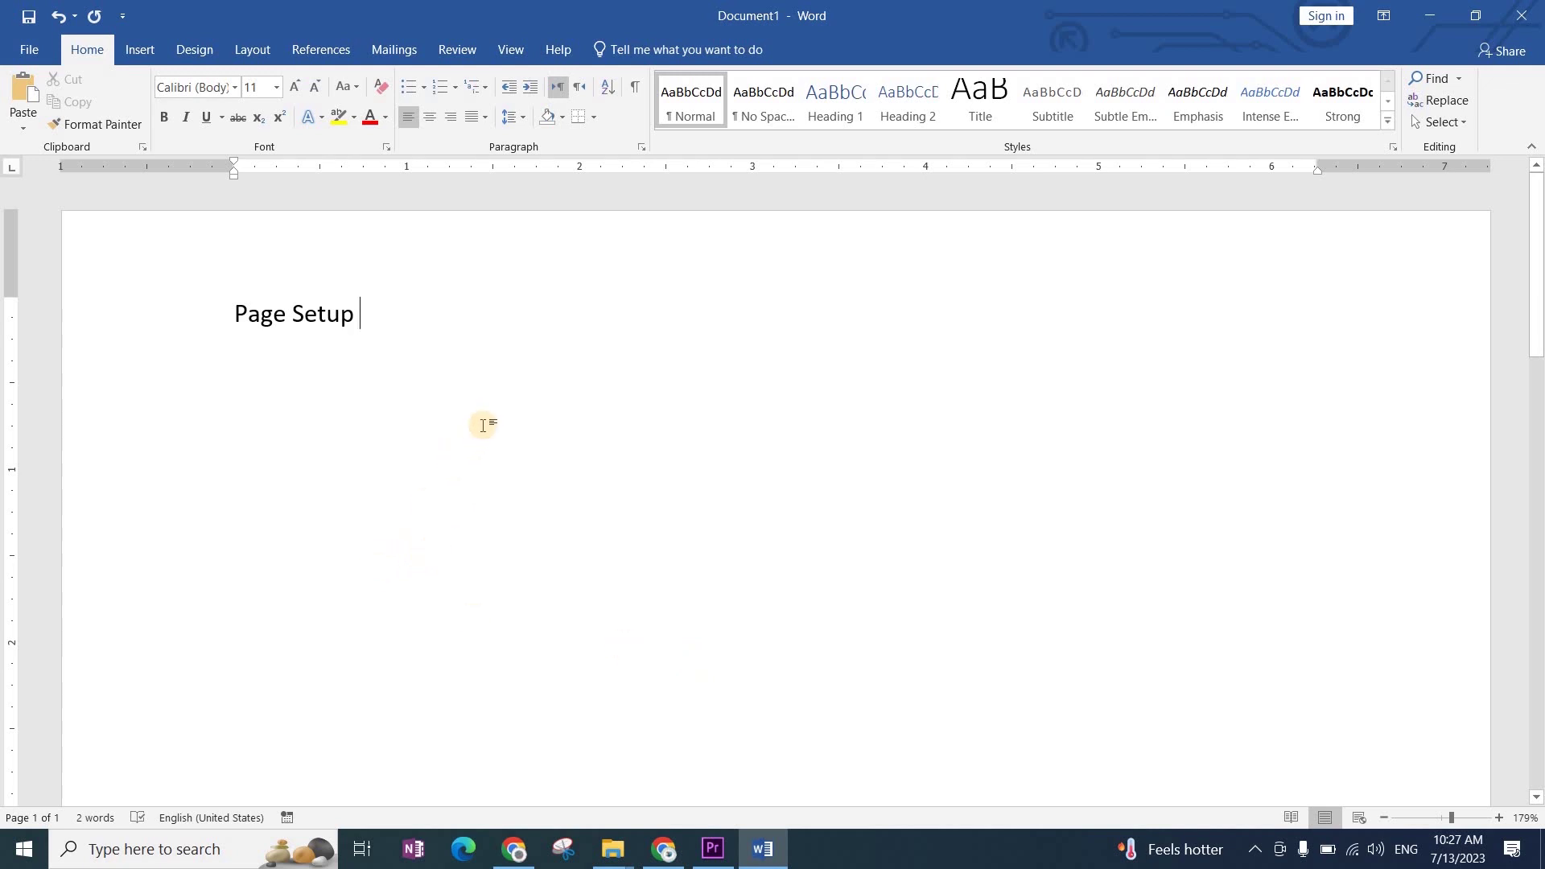
{"action": "key", "text": "ctrl+a"}
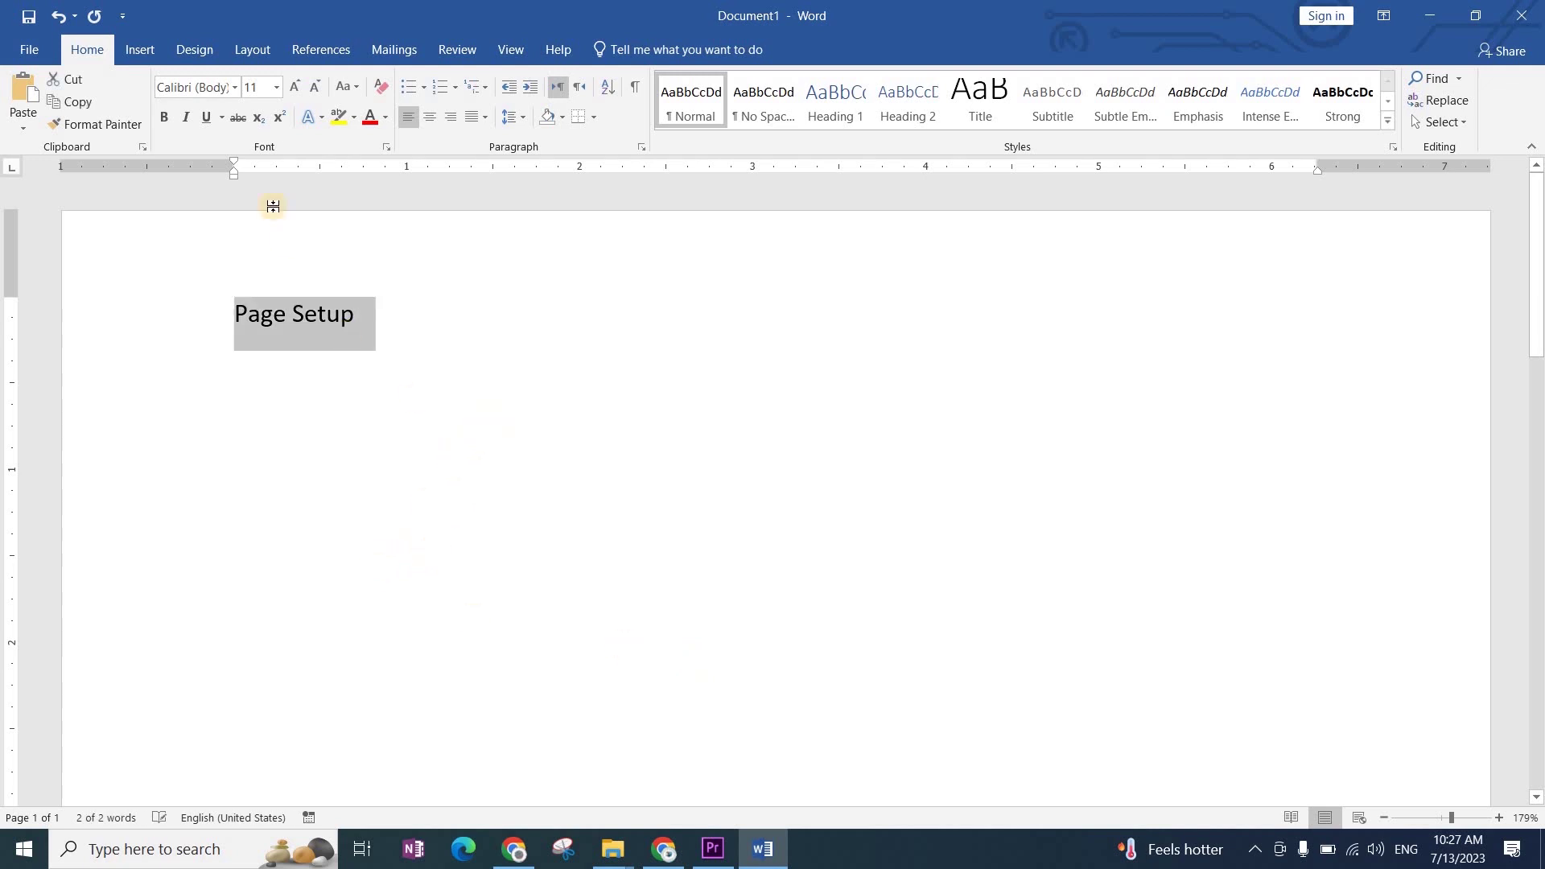
Step: Format the 'Page Setup' line as Times New Roman, 12 pt, then reselect it
{"action": "left_click", "coordinate": [216, 89]}
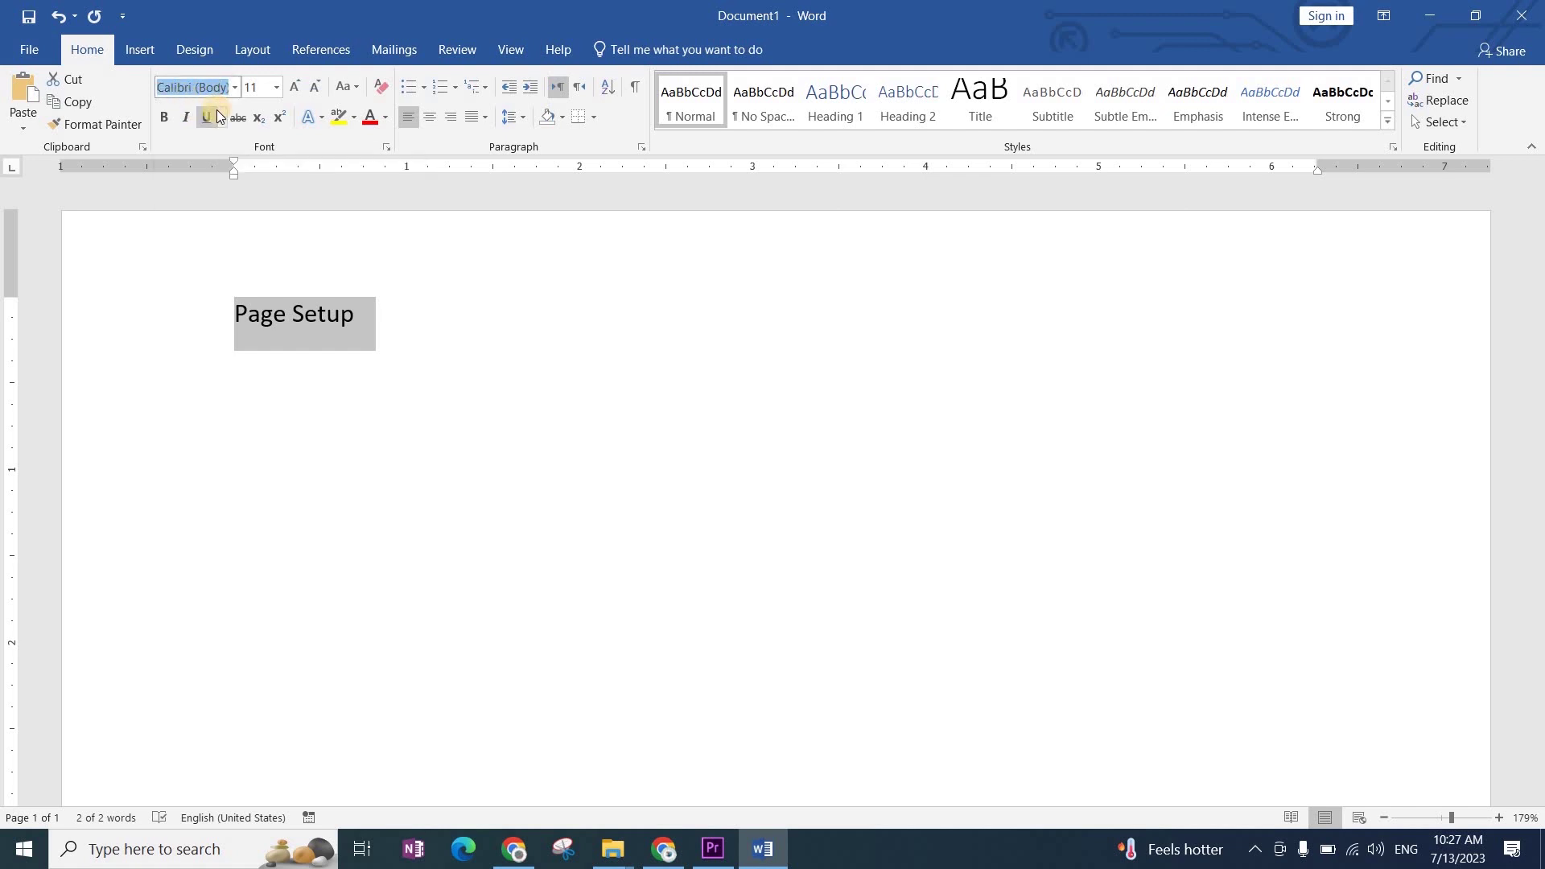
{"action": "type", "text": "Time"}
{"action": "key", "text": "BackSpace"}
{"action": "type", "text": "es New R"}
{"action": "key", "text": "Return"}
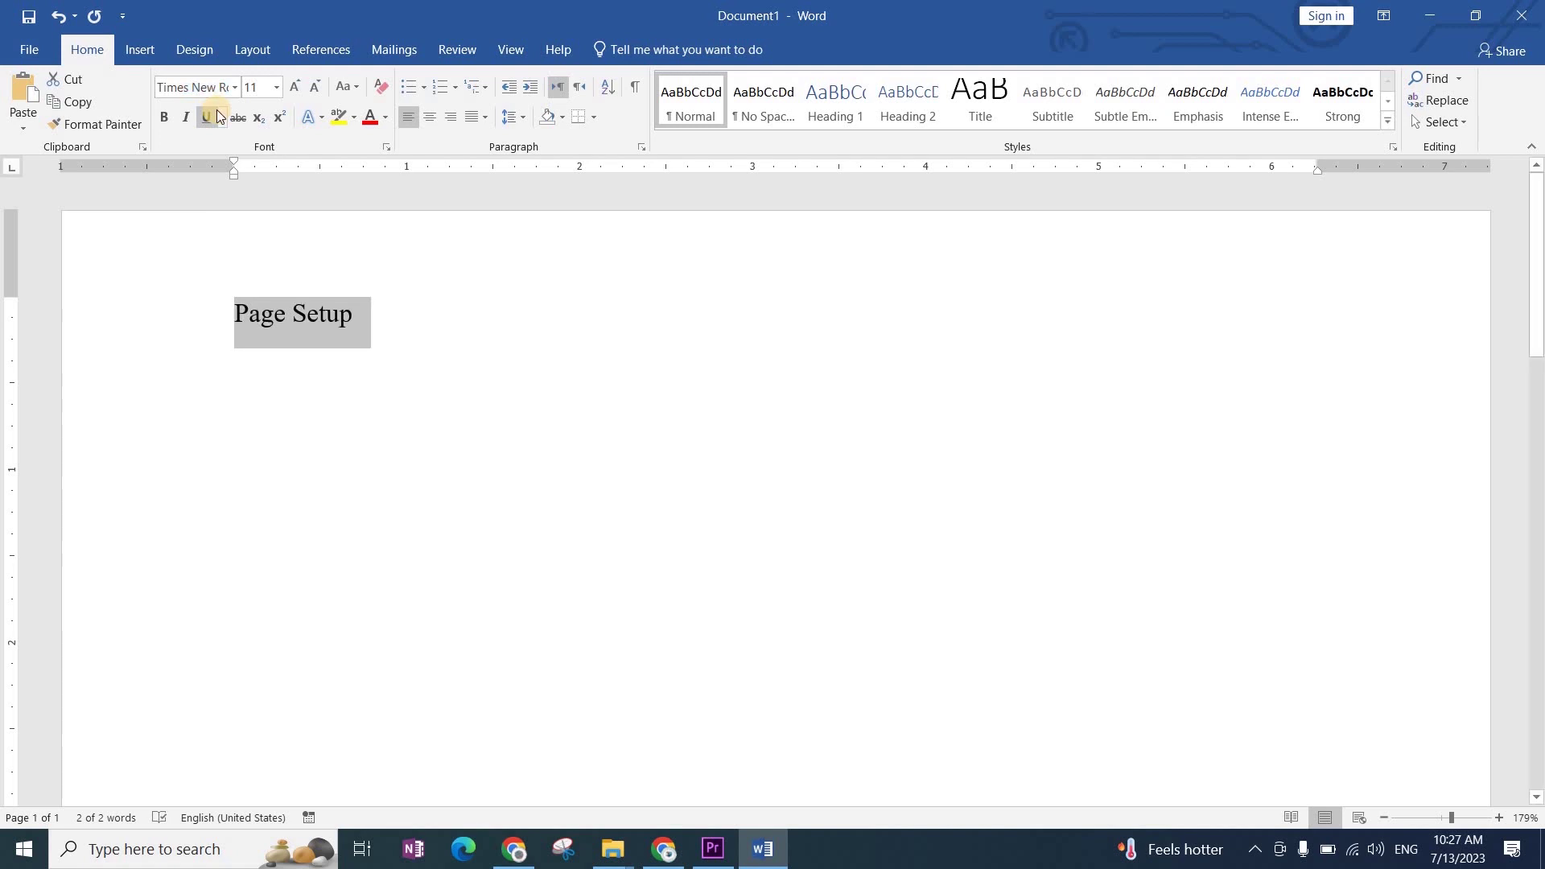
{"action": "left_click", "coordinate": [255, 90]}
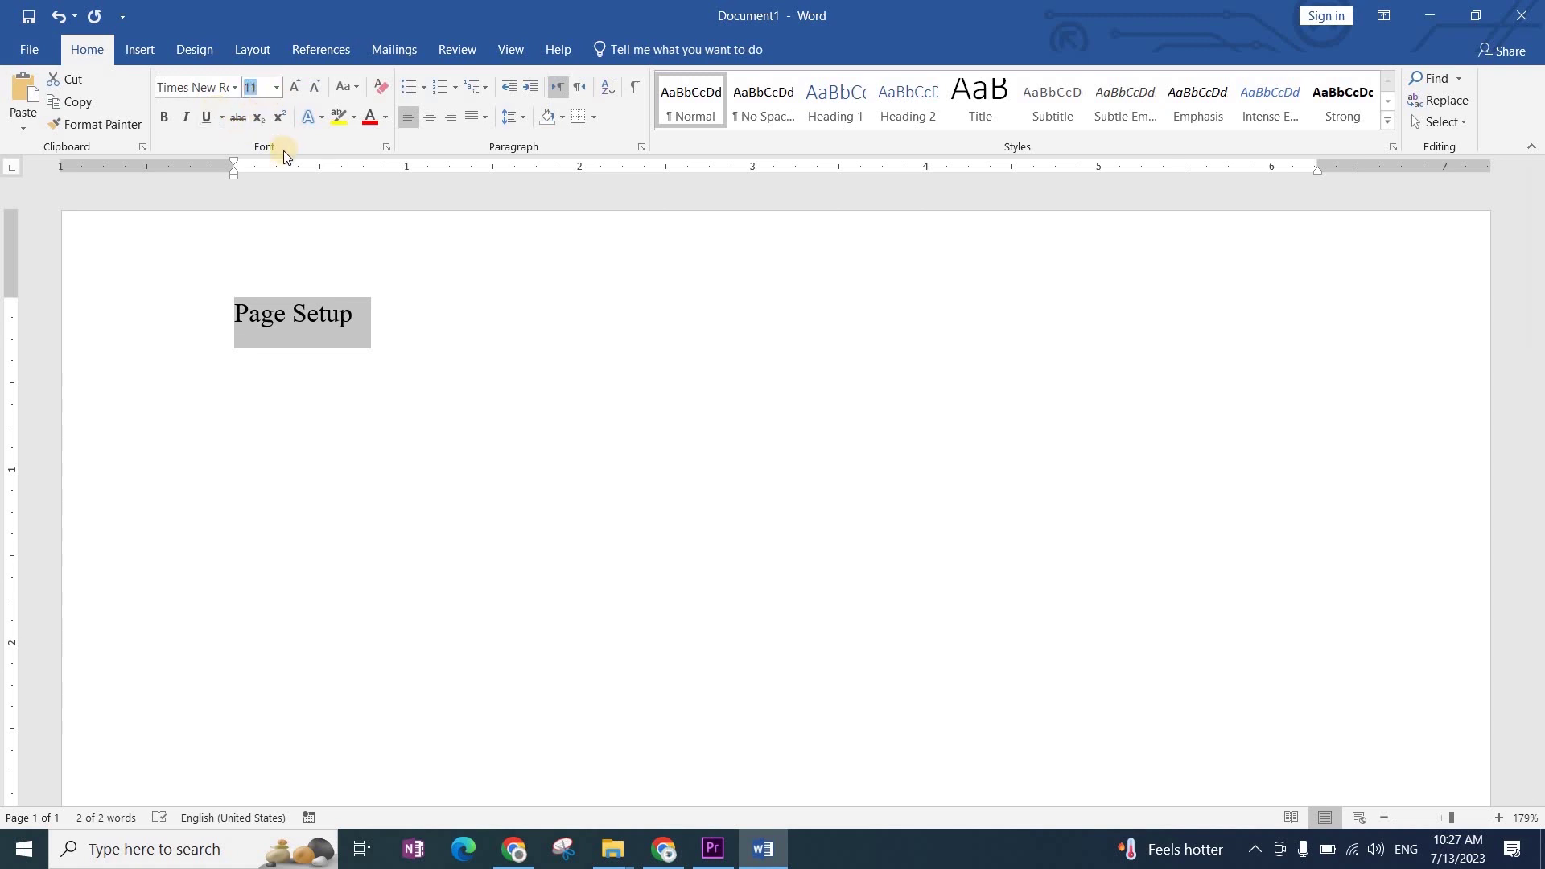
{"action": "type", "text": "12"}
{"action": "key", "text": "Return"}
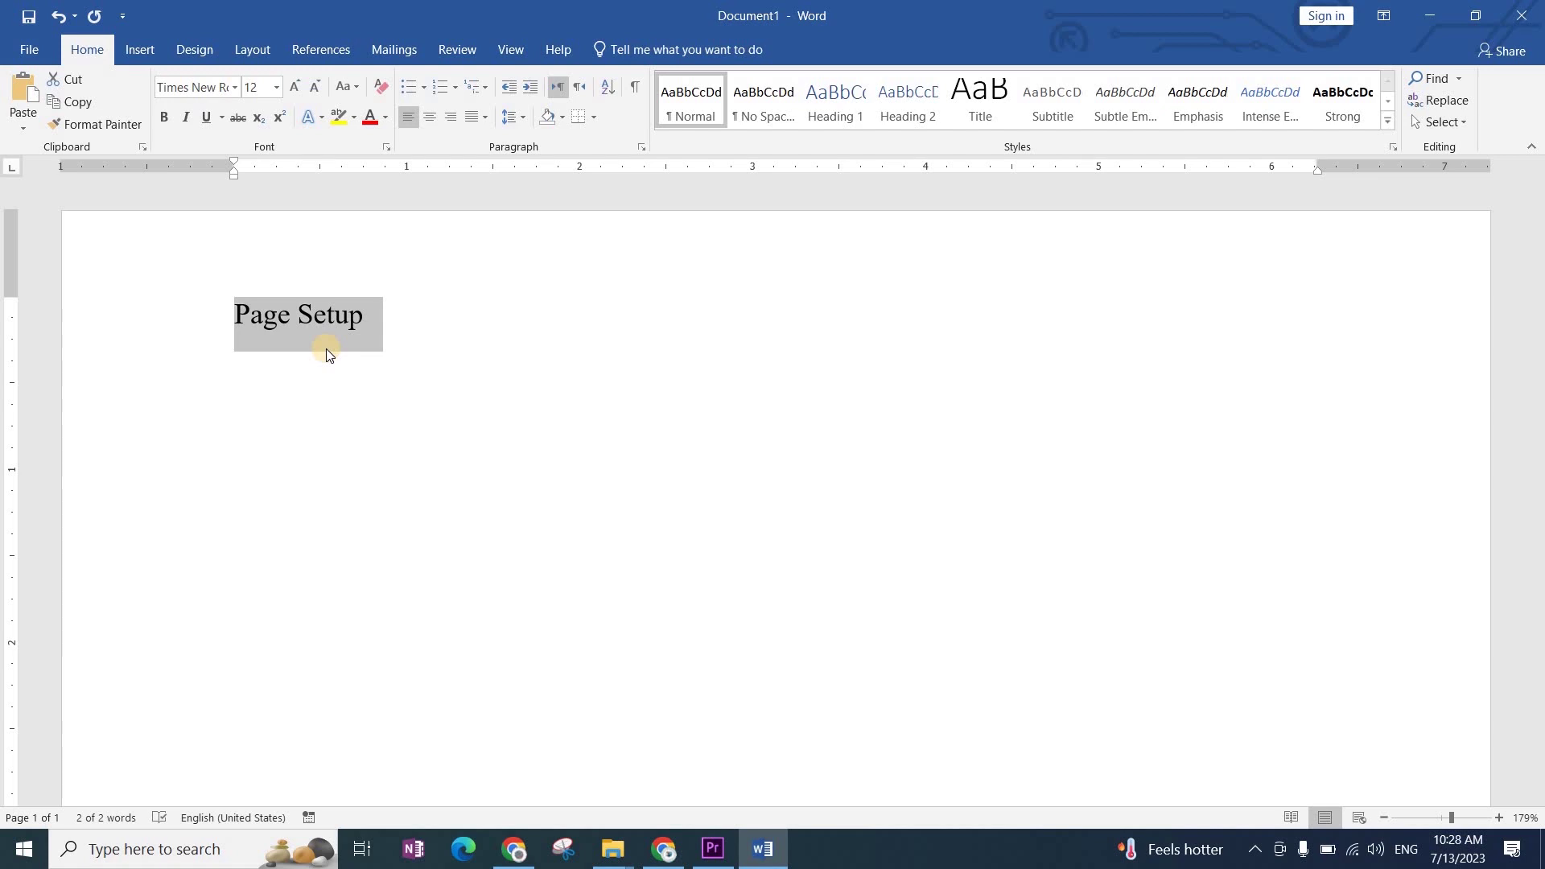
{"action": "left_click", "coordinate": [449, 519]}
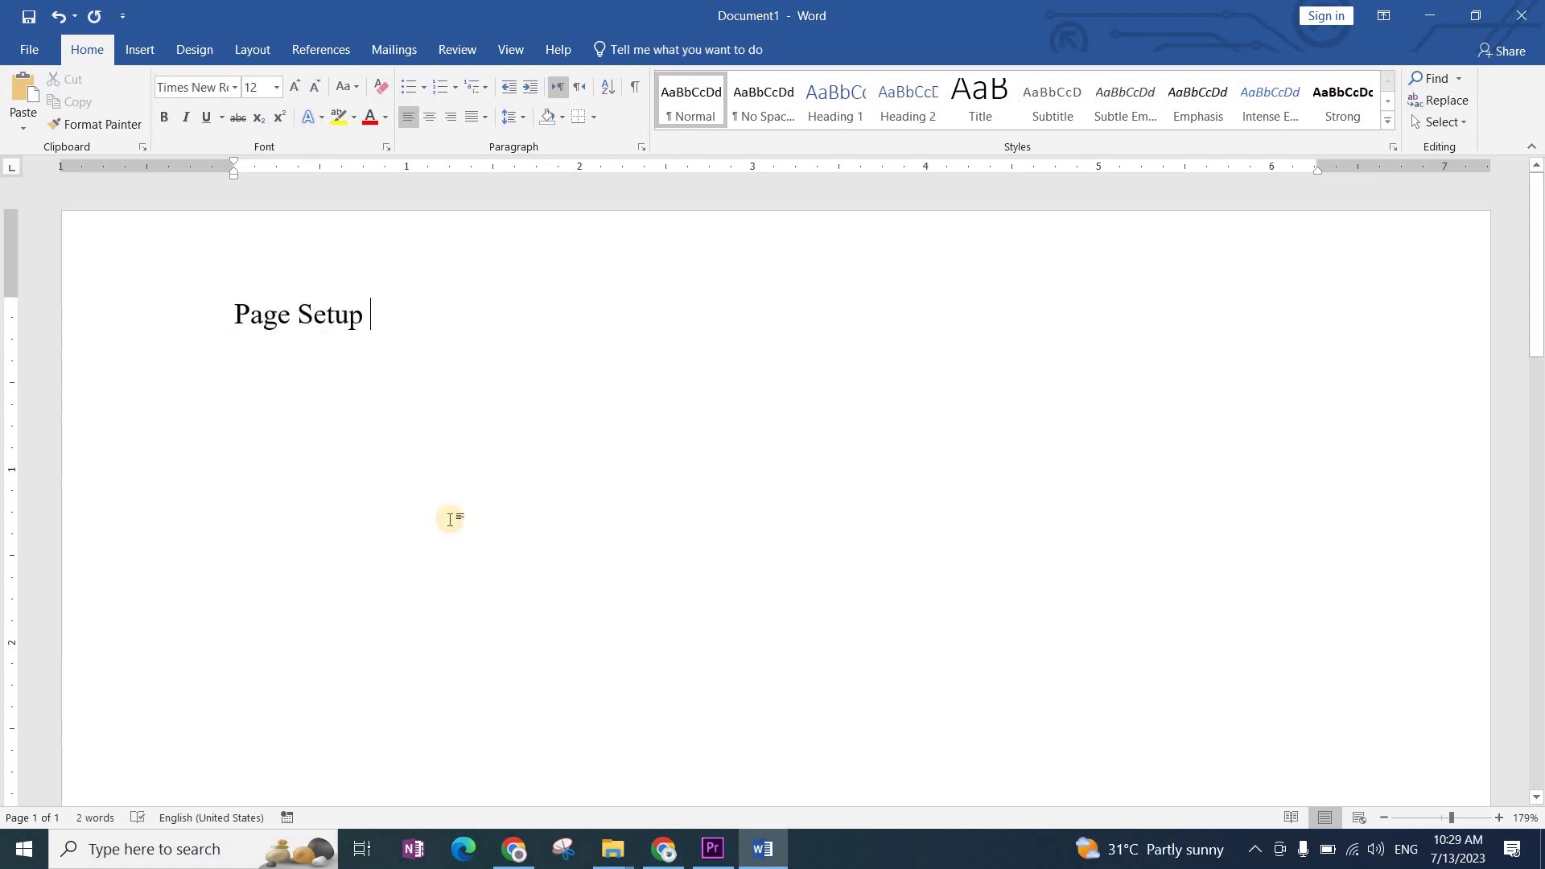
{"action": "key", "text": "ctrl+a"}
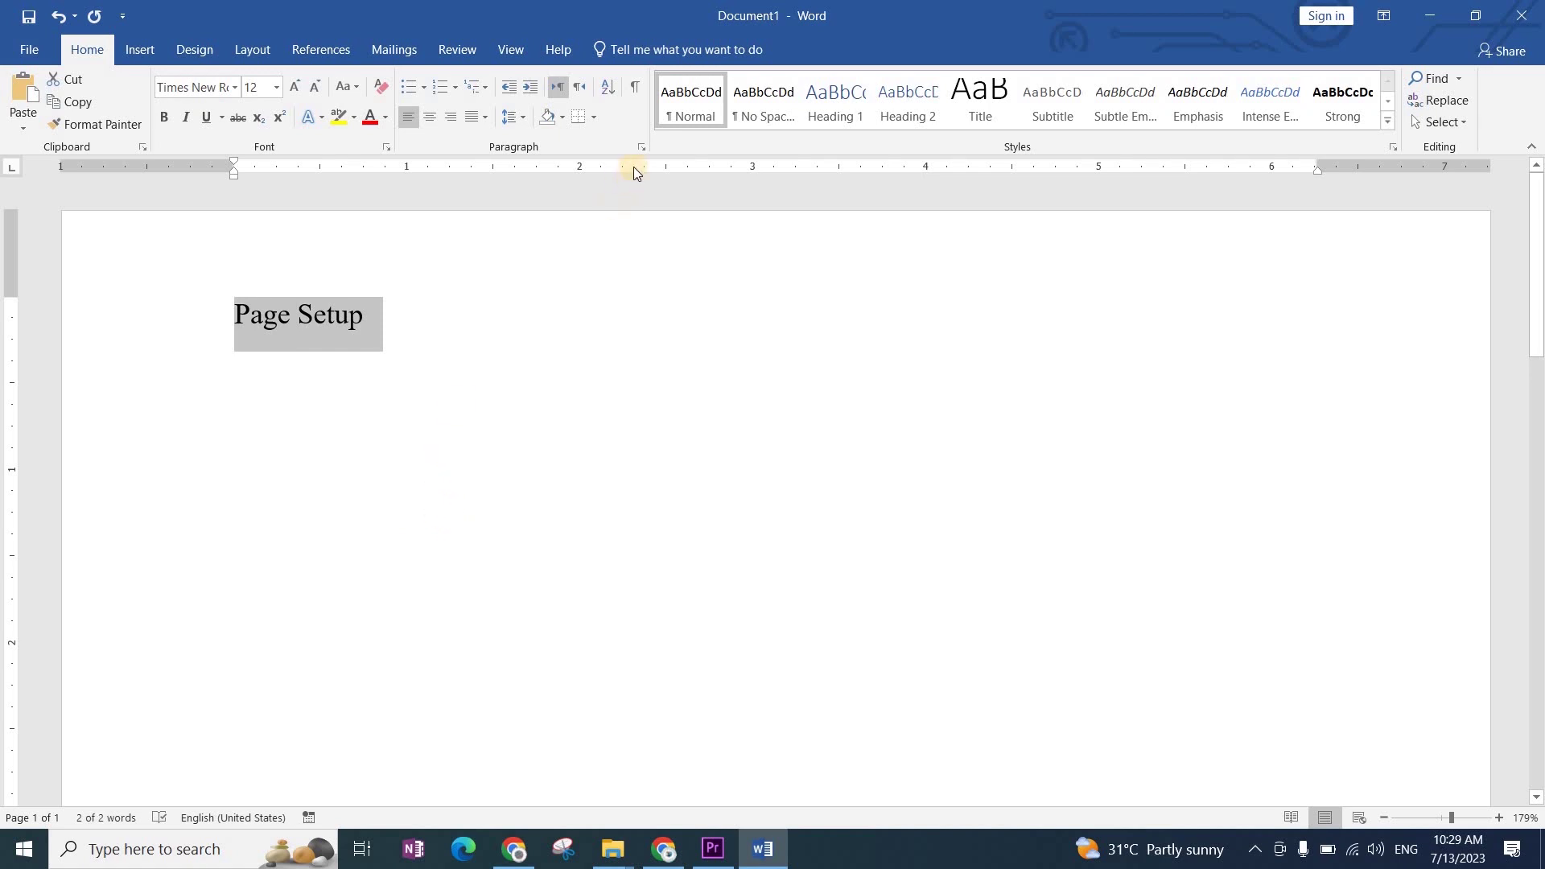
Step: In the Paragraph dialog set Spacing After to 0 pt and Line spacing to Single
{"action": "left_click", "coordinate": [641, 146]}
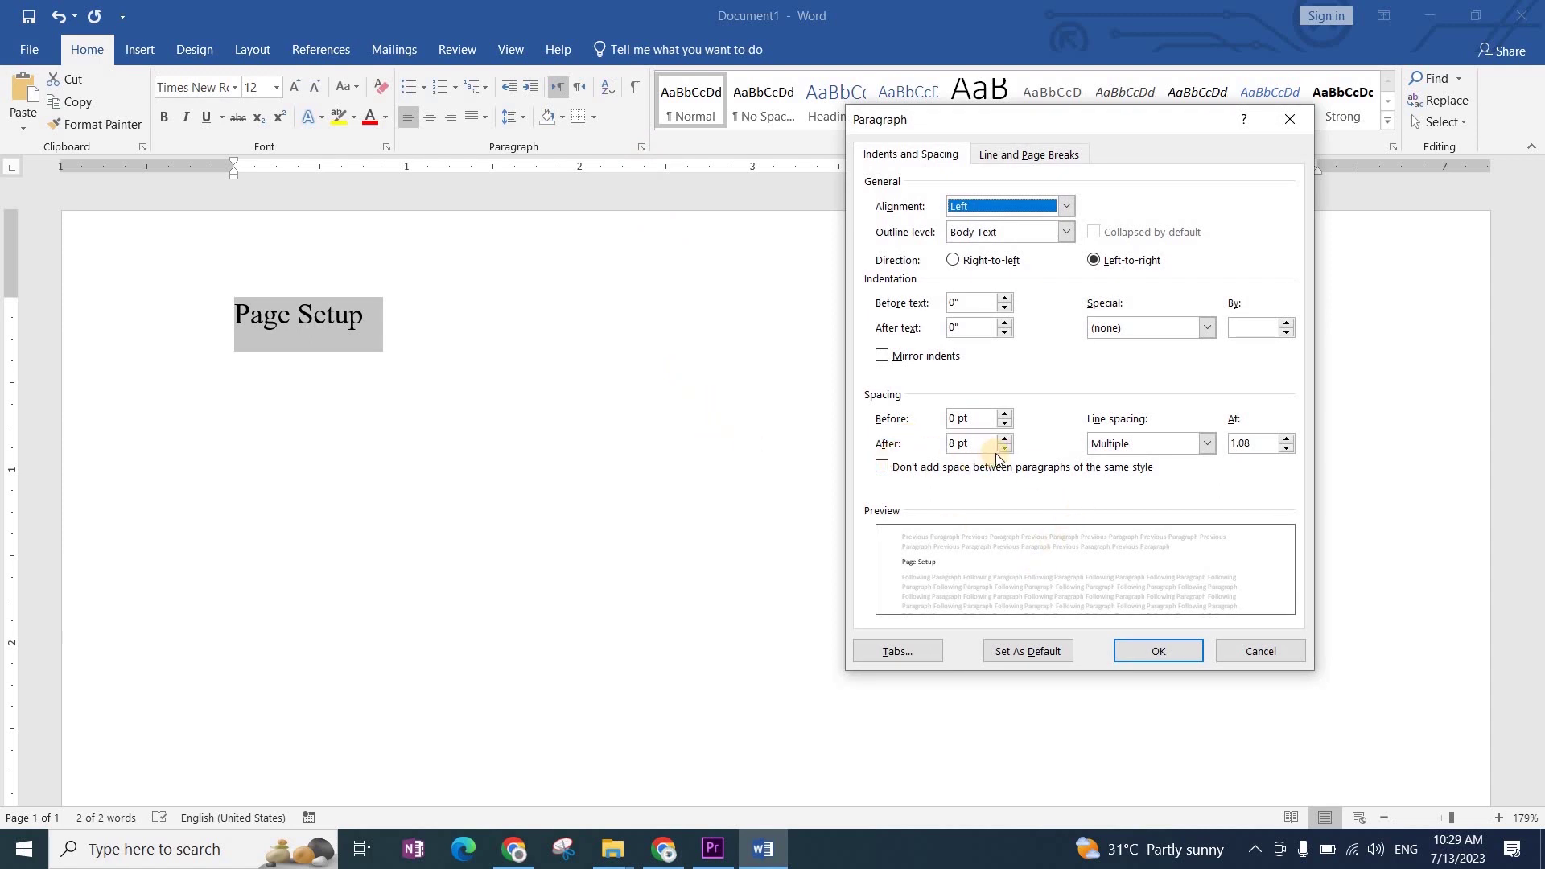
{"action": "double_click", "coordinate": [959, 445]}
{"action": "left_click", "coordinate": [998, 452]}
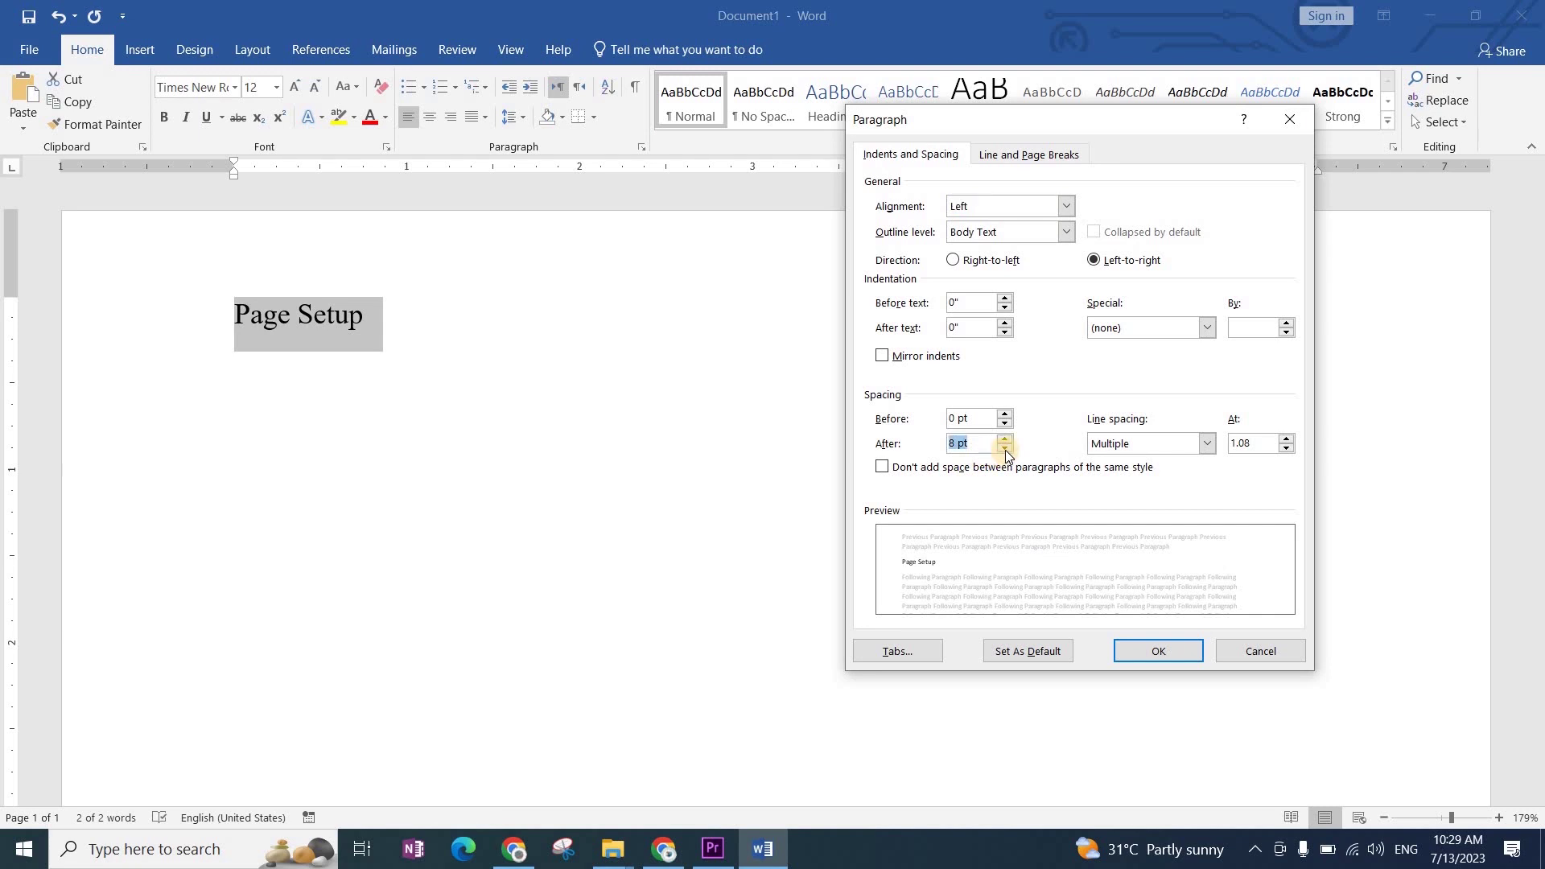
{"action": "left_click", "coordinate": [1005, 449]}
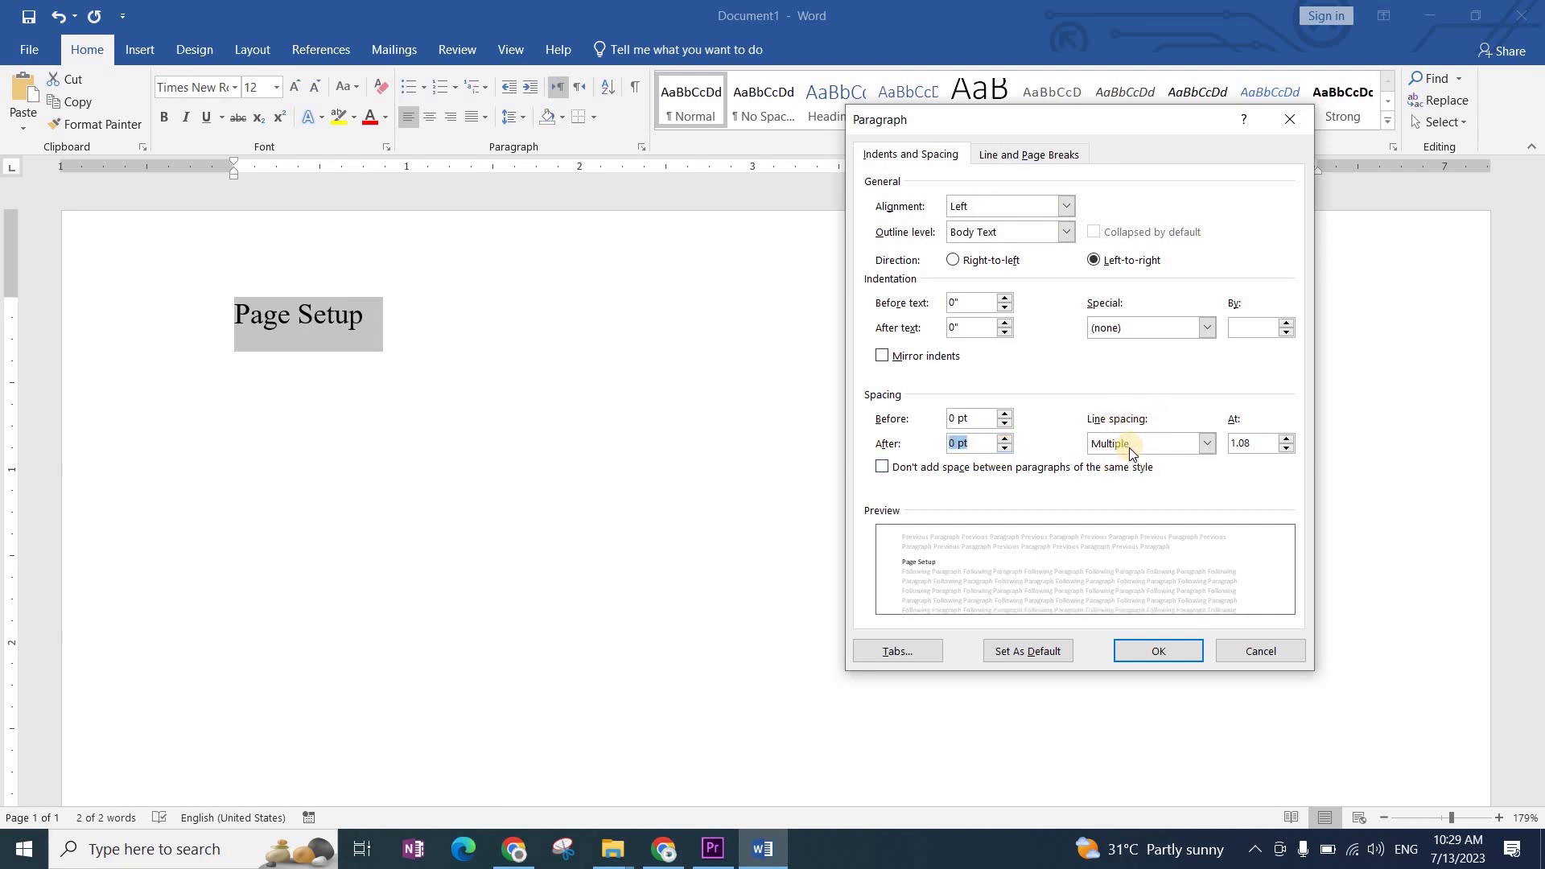
{"action": "left_click", "coordinate": [1118, 443]}
{"action": "left_click", "coordinate": [1119, 467]}
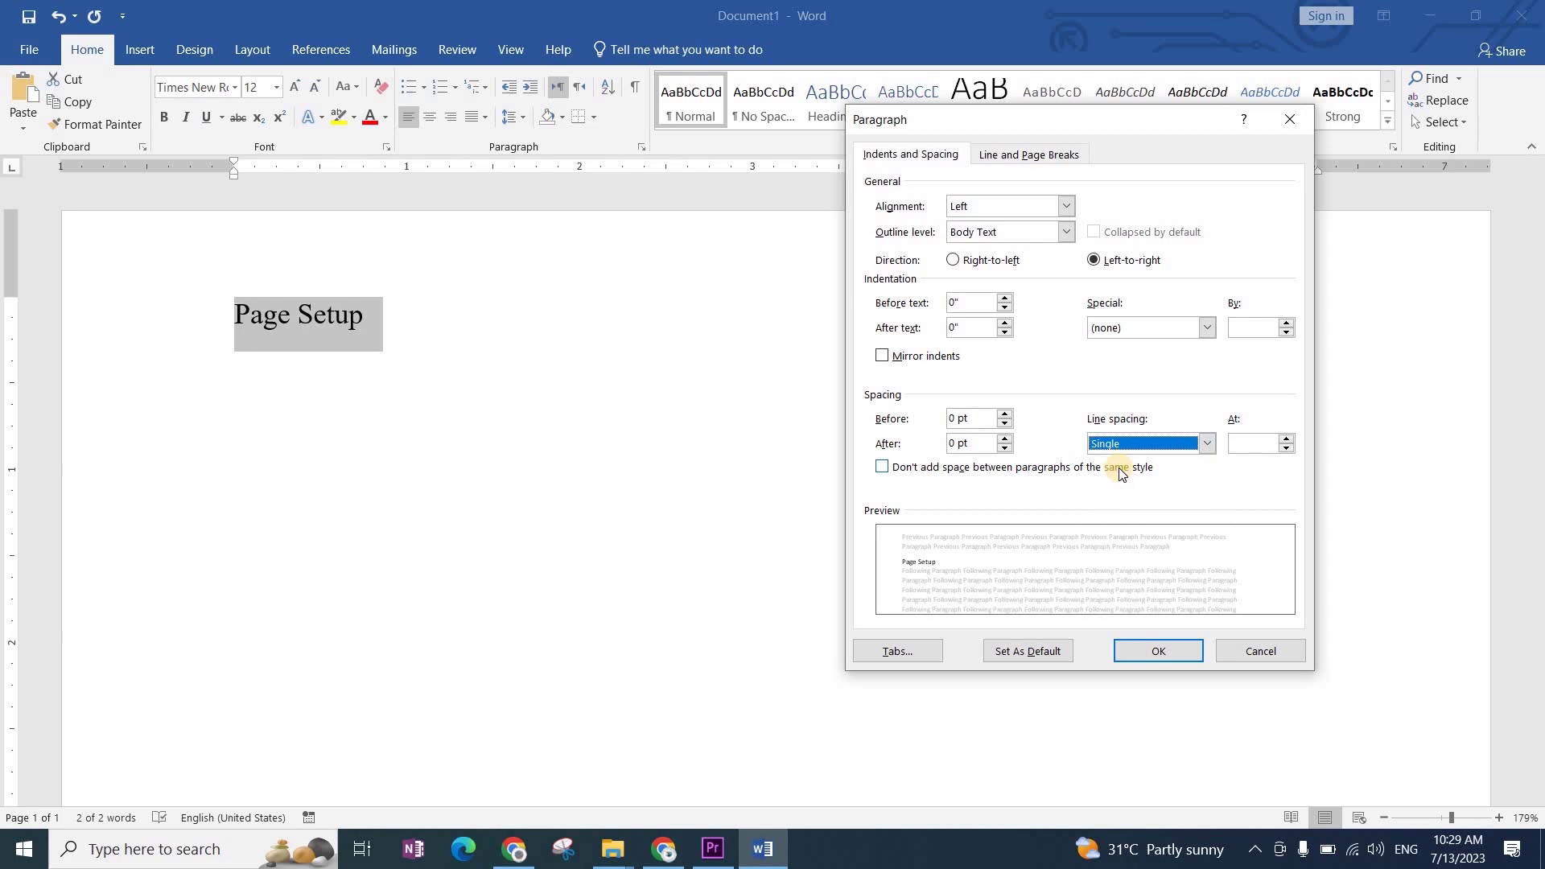
{"action": "left_click", "coordinate": [1162, 654]}
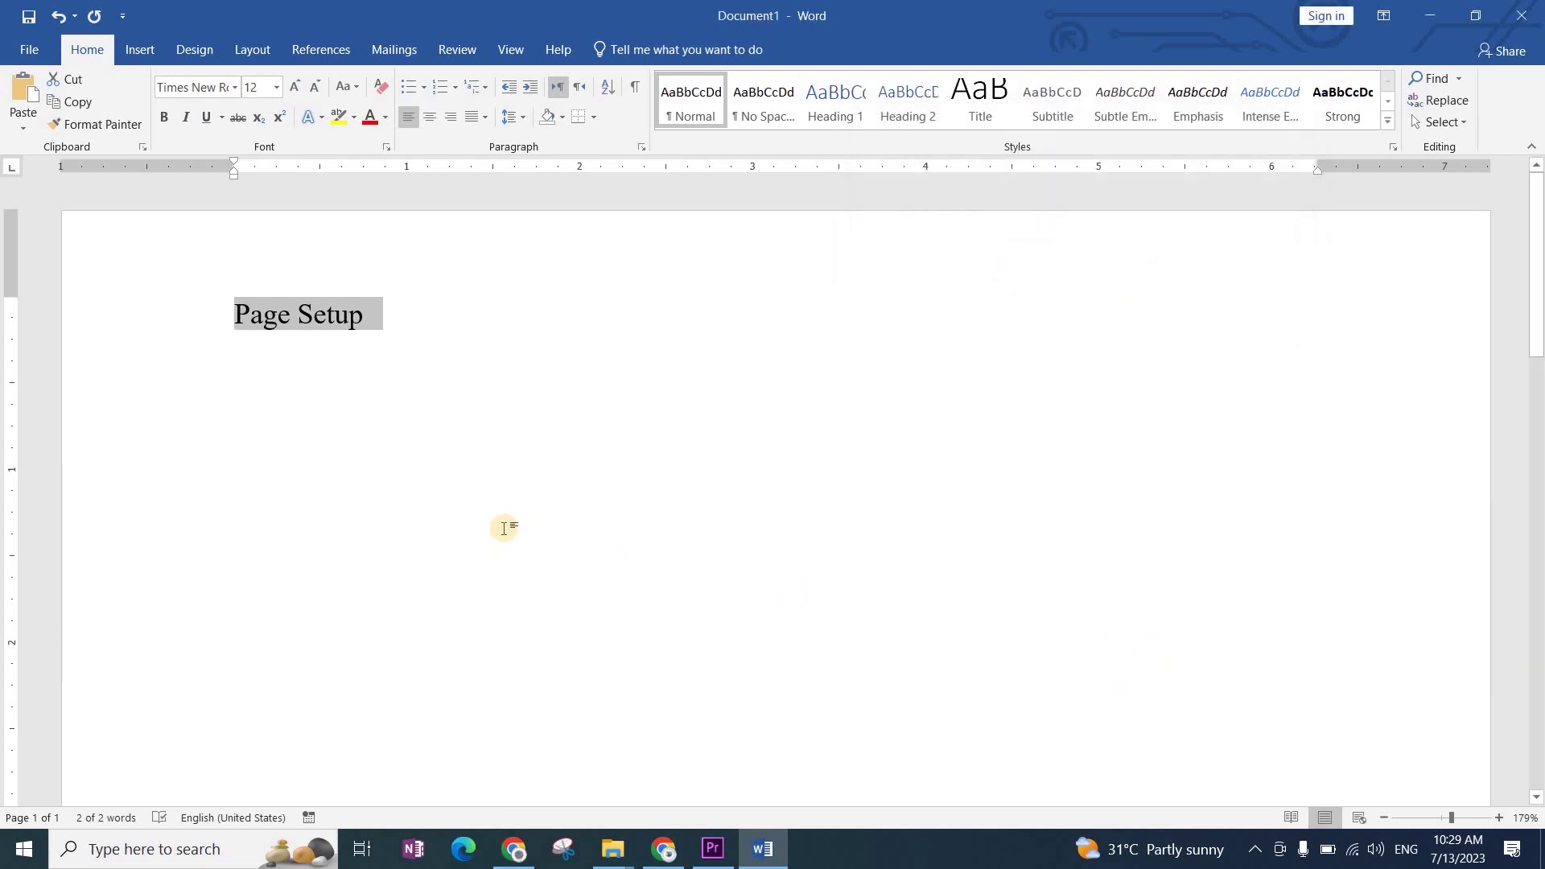
{"action": "key", "text": "ctrl+z"}
Step: Type 'Page Margins' on a new line, correct the typos, and select both lines
{"action": "key", "text": "End"}
{"action": "key", "text": "Return"}
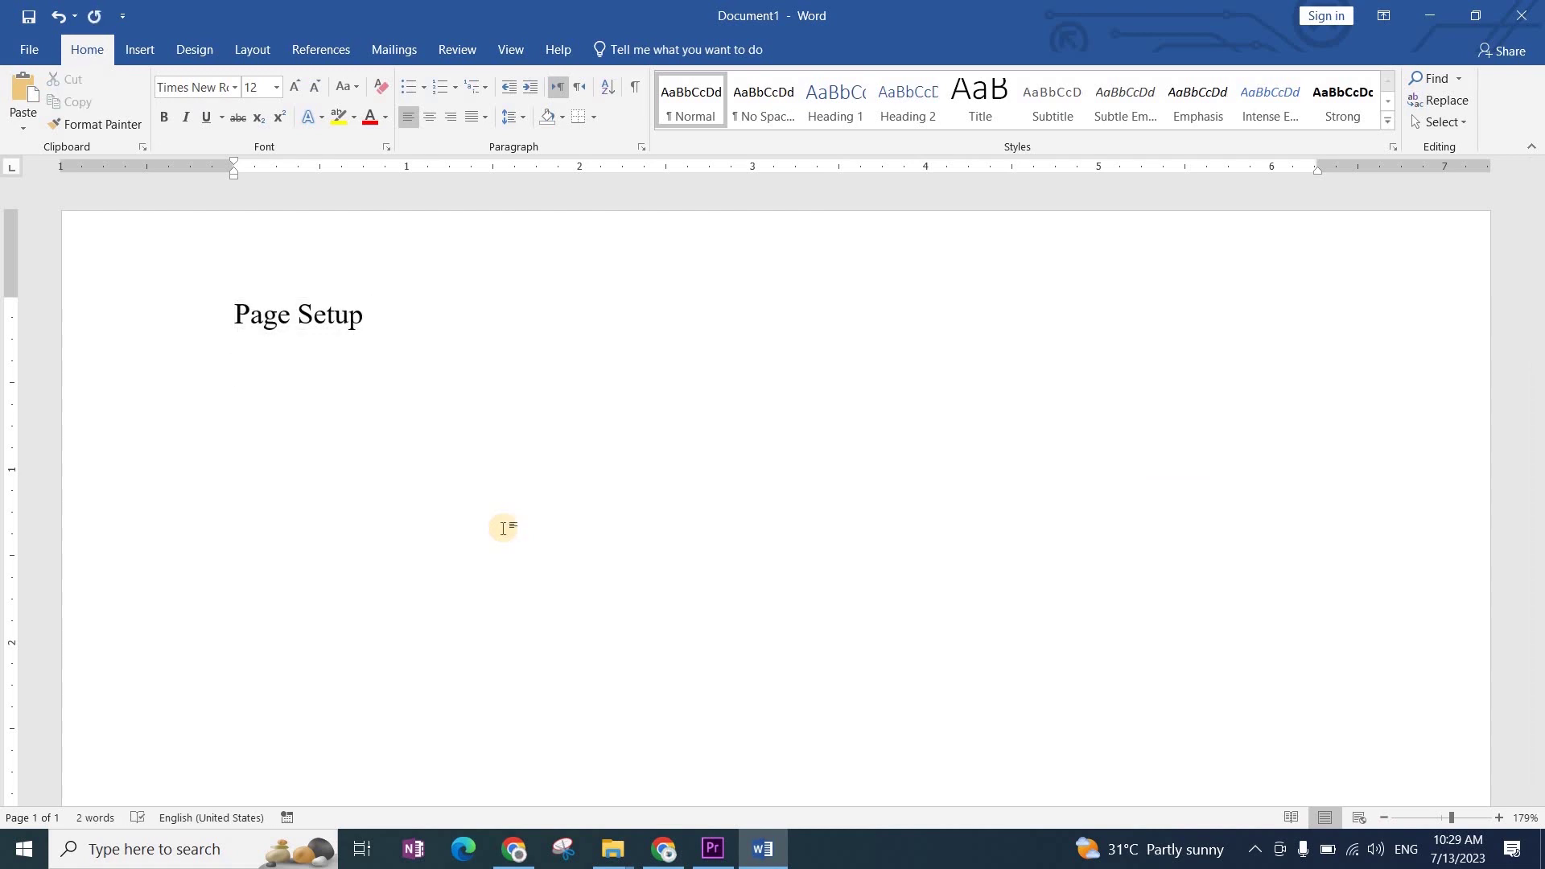
{"action": "type", "text": "Page Margine"}
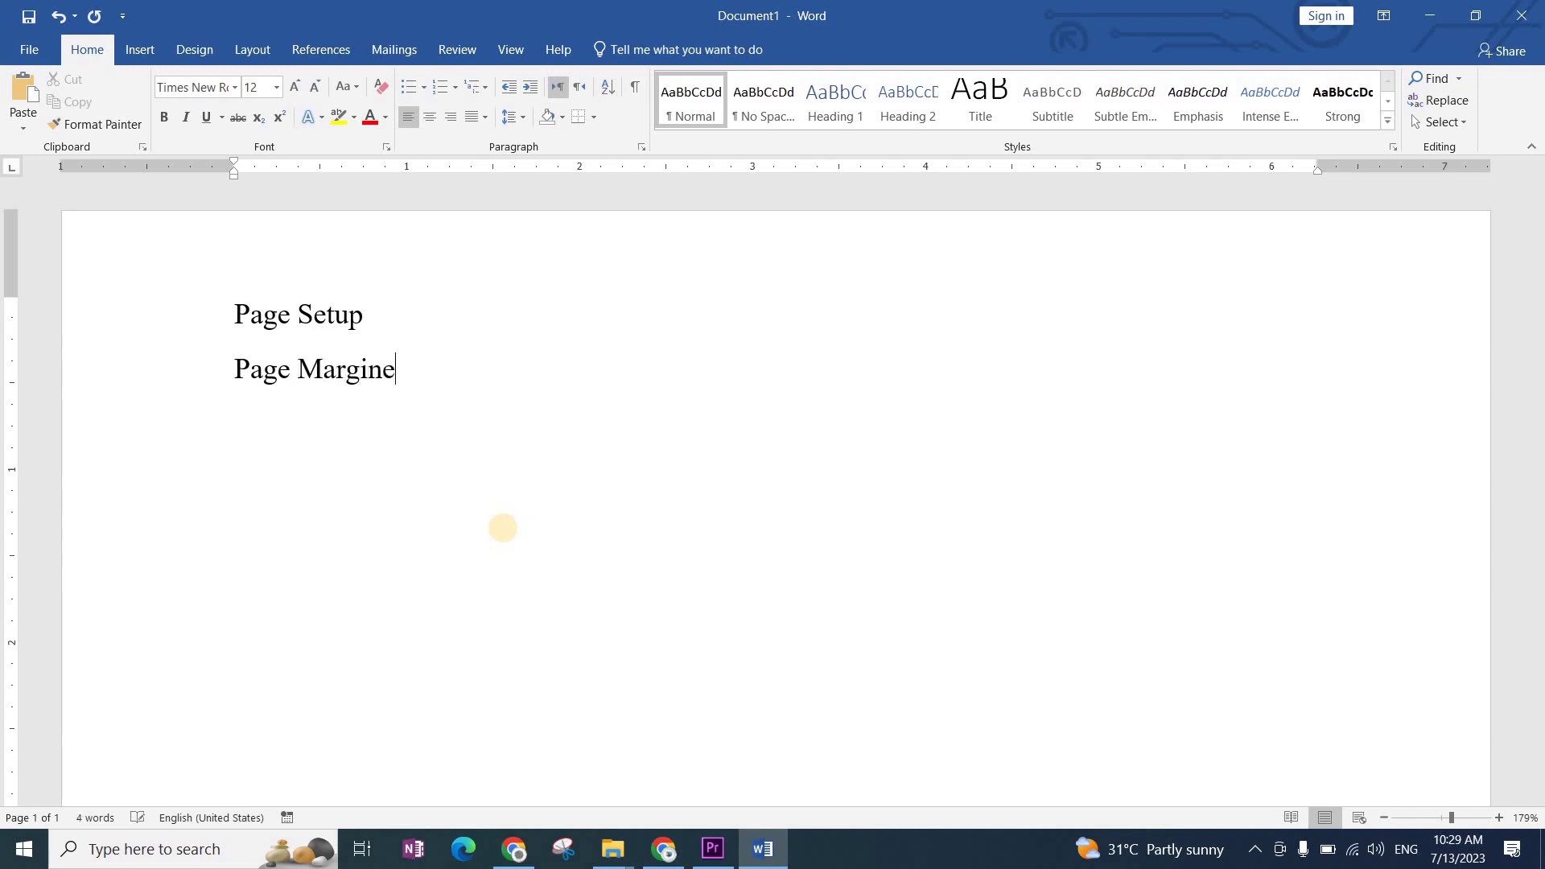
{"action": "type", "text": "s"}
{"action": "key", "text": "Left"}
{"action": "key", "text": "Left"}
{"action": "key", "text": "Left"}
{"action": "key", "text": "Delete"}
{"action": "key", "text": "Right"}
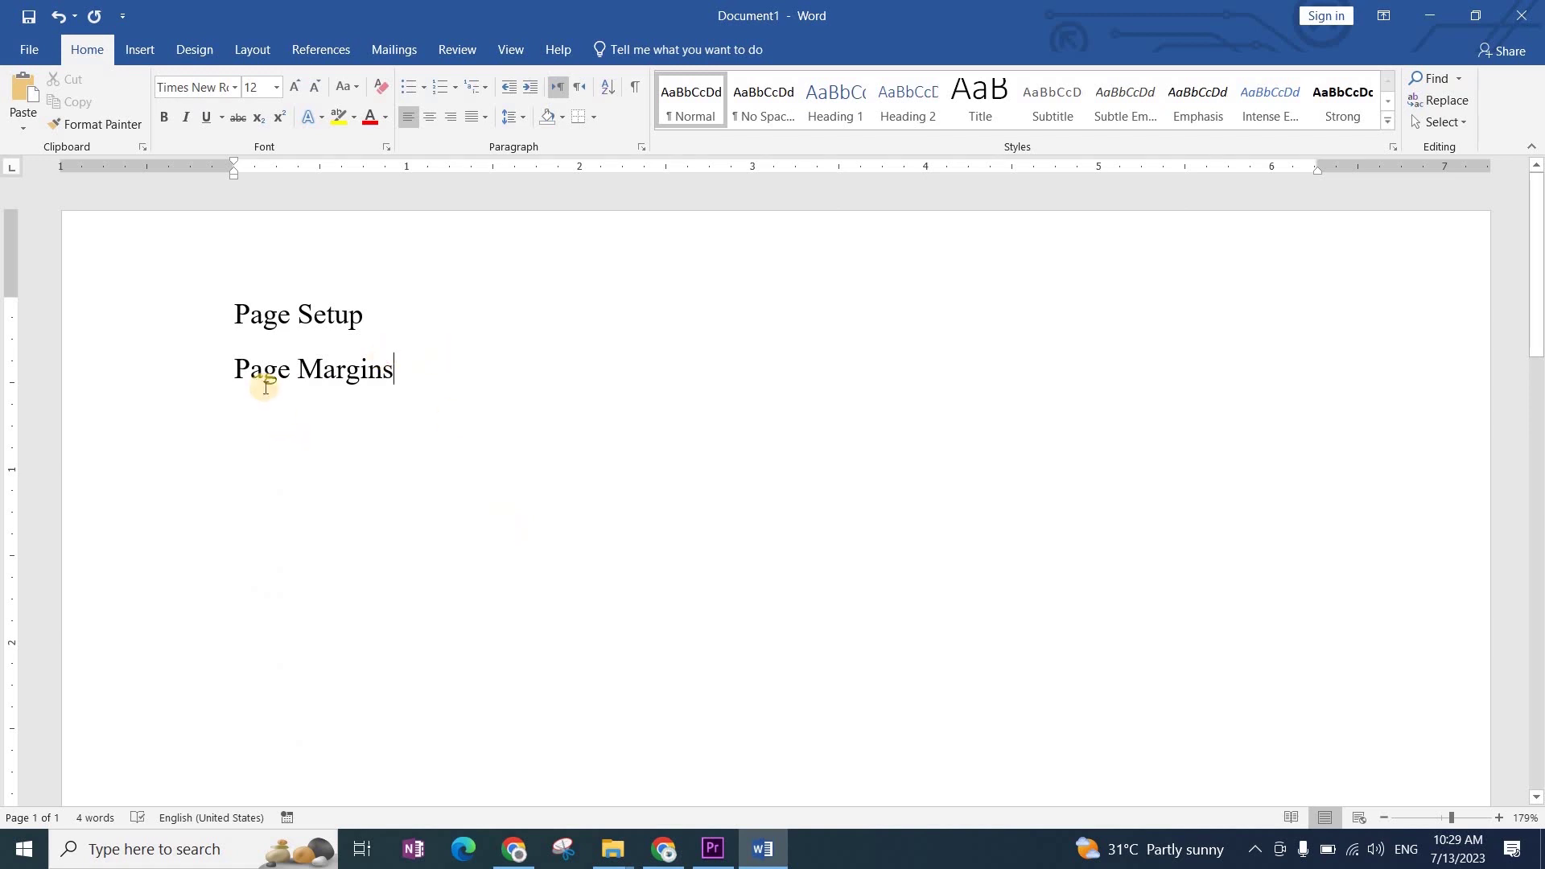
{"action": "left_click_drag", "start_coordinate": [207, 338], "coordinate": [209, 368]}
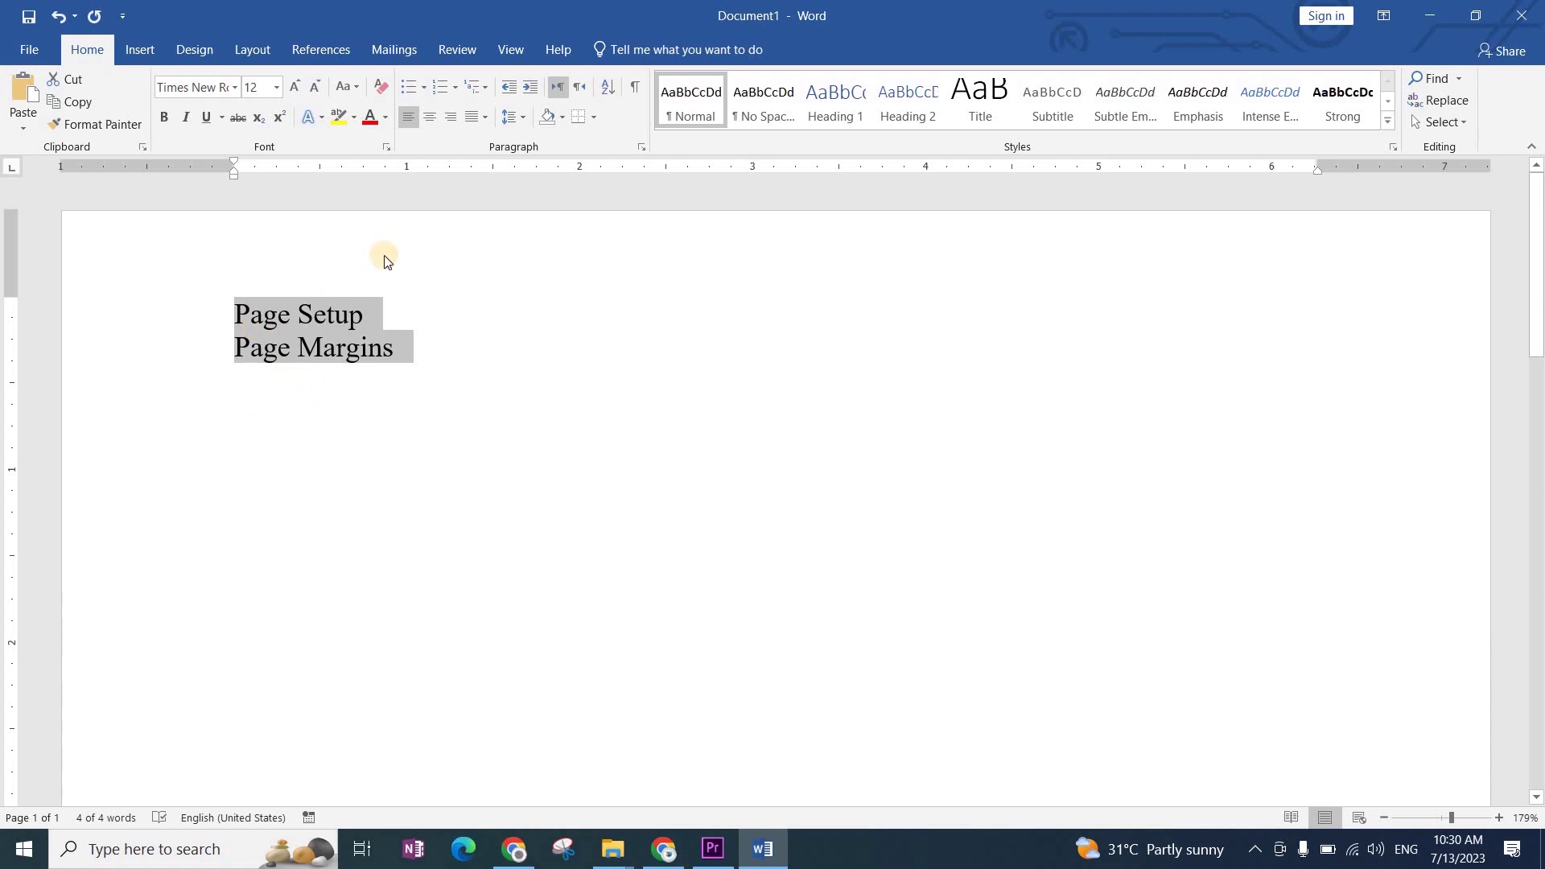
Step: Apply 1.15 line spacing to the 'Page Setup' and 'Page Margins' lines
{"action": "left_click", "coordinate": [515, 120]}
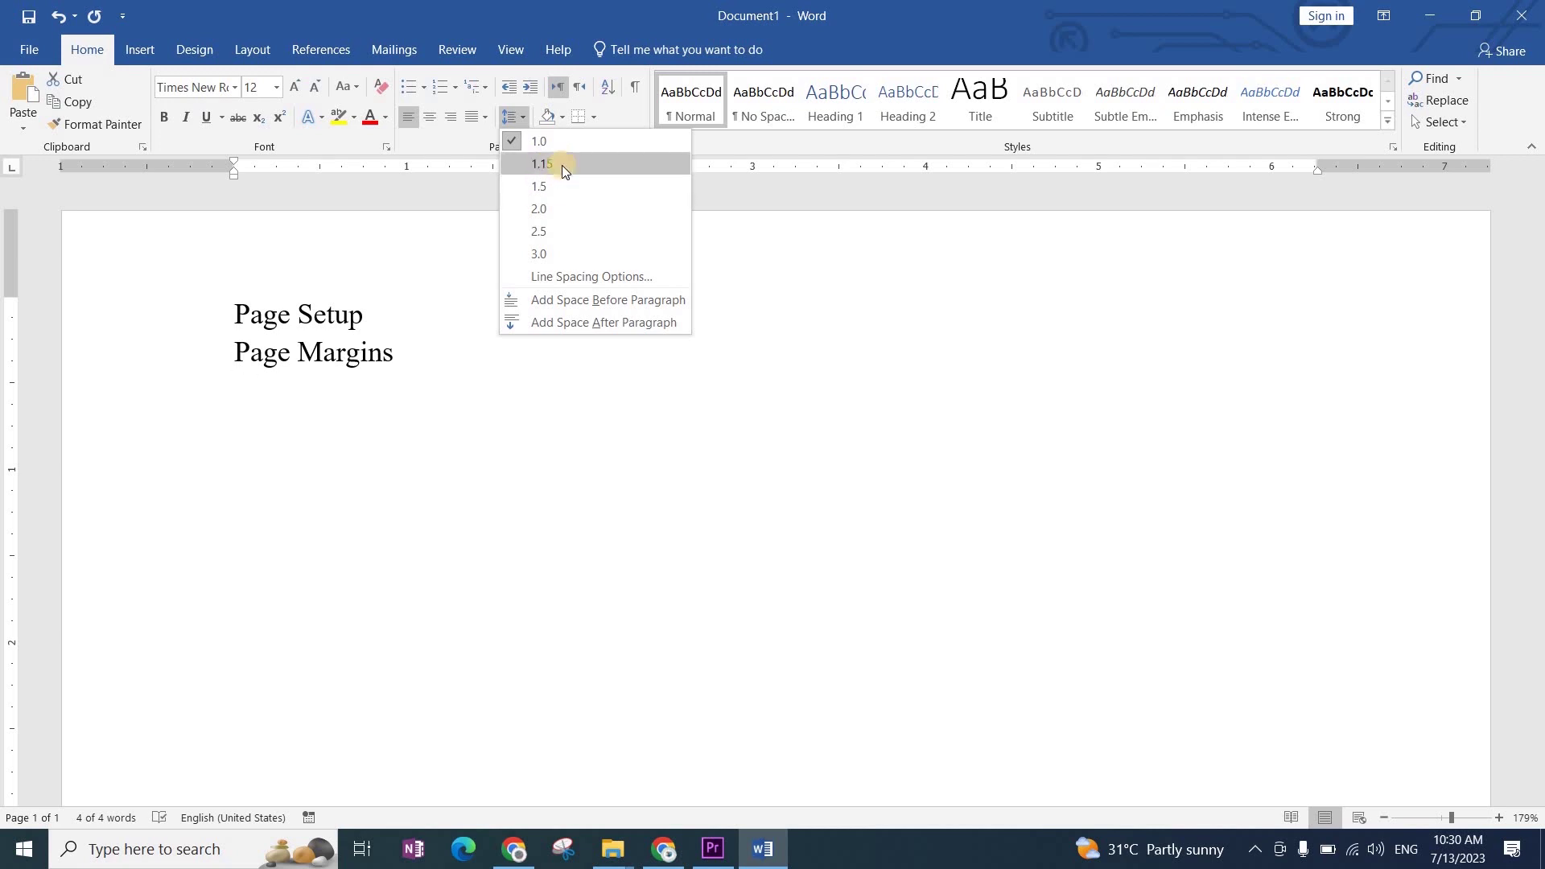
{"action": "left_click", "coordinate": [562, 165]}
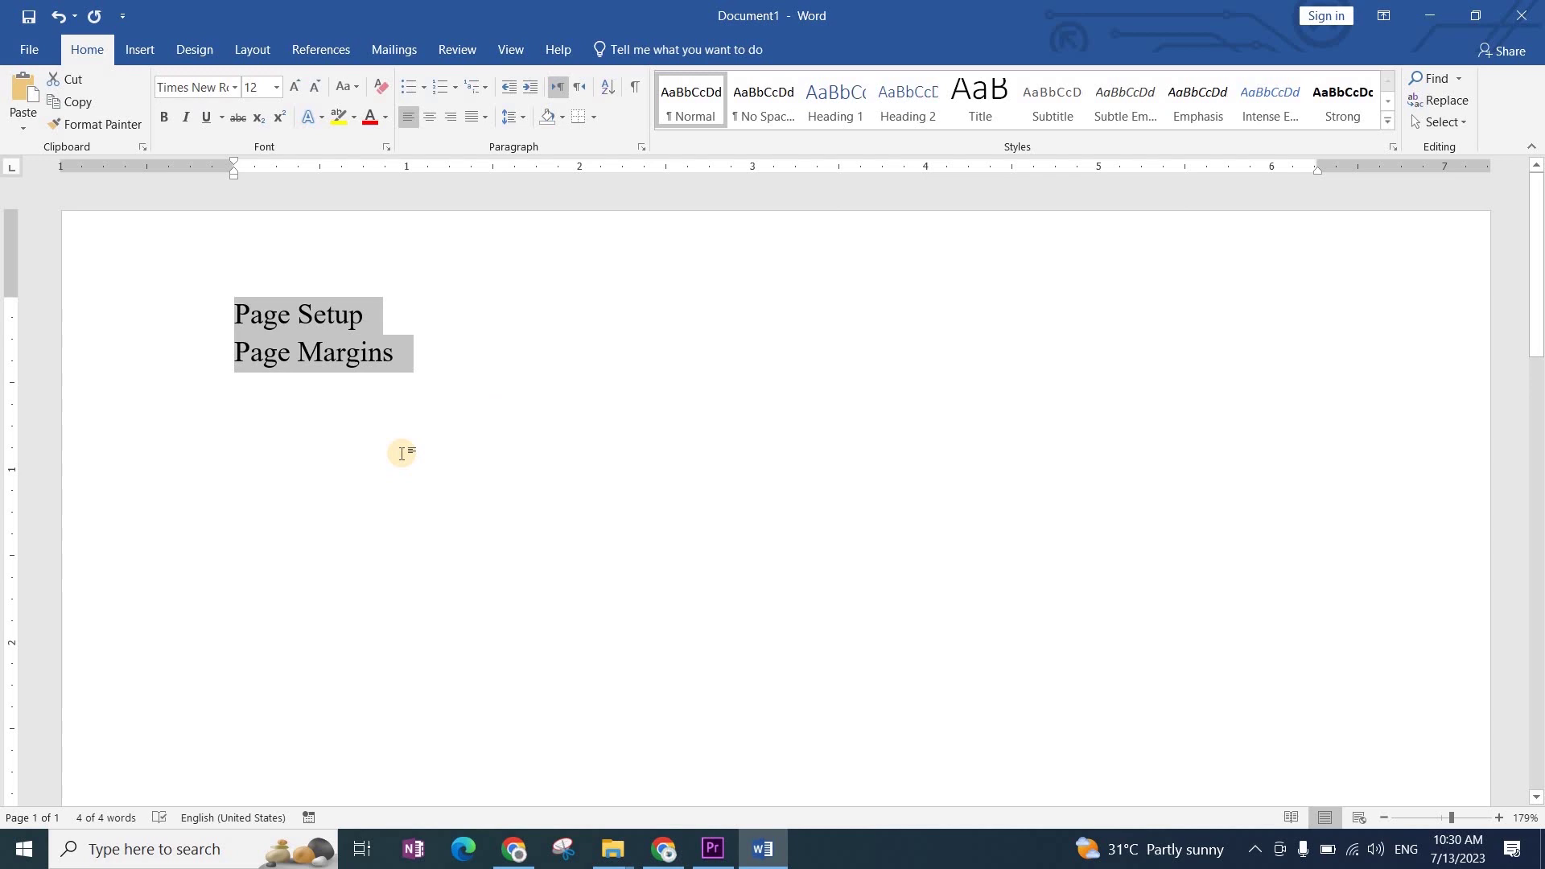
Step: Try Narrow margins, then switch back to Normal 1-inch margins and zoom out to 49%
{"action": "left_click", "coordinate": [256, 56]}
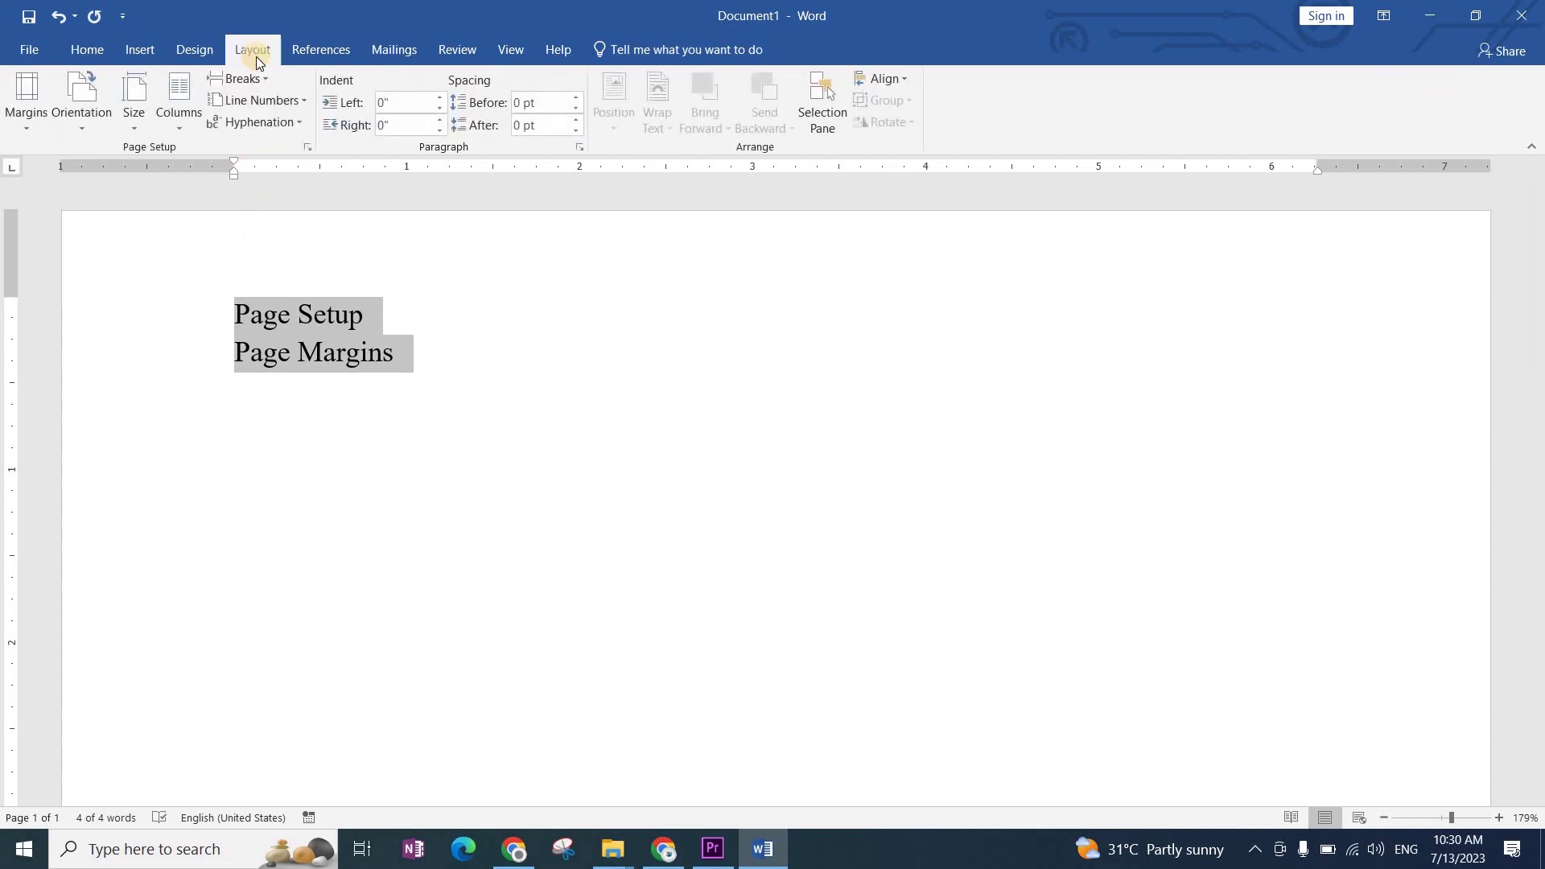
{"action": "left_click", "coordinate": [29, 120]}
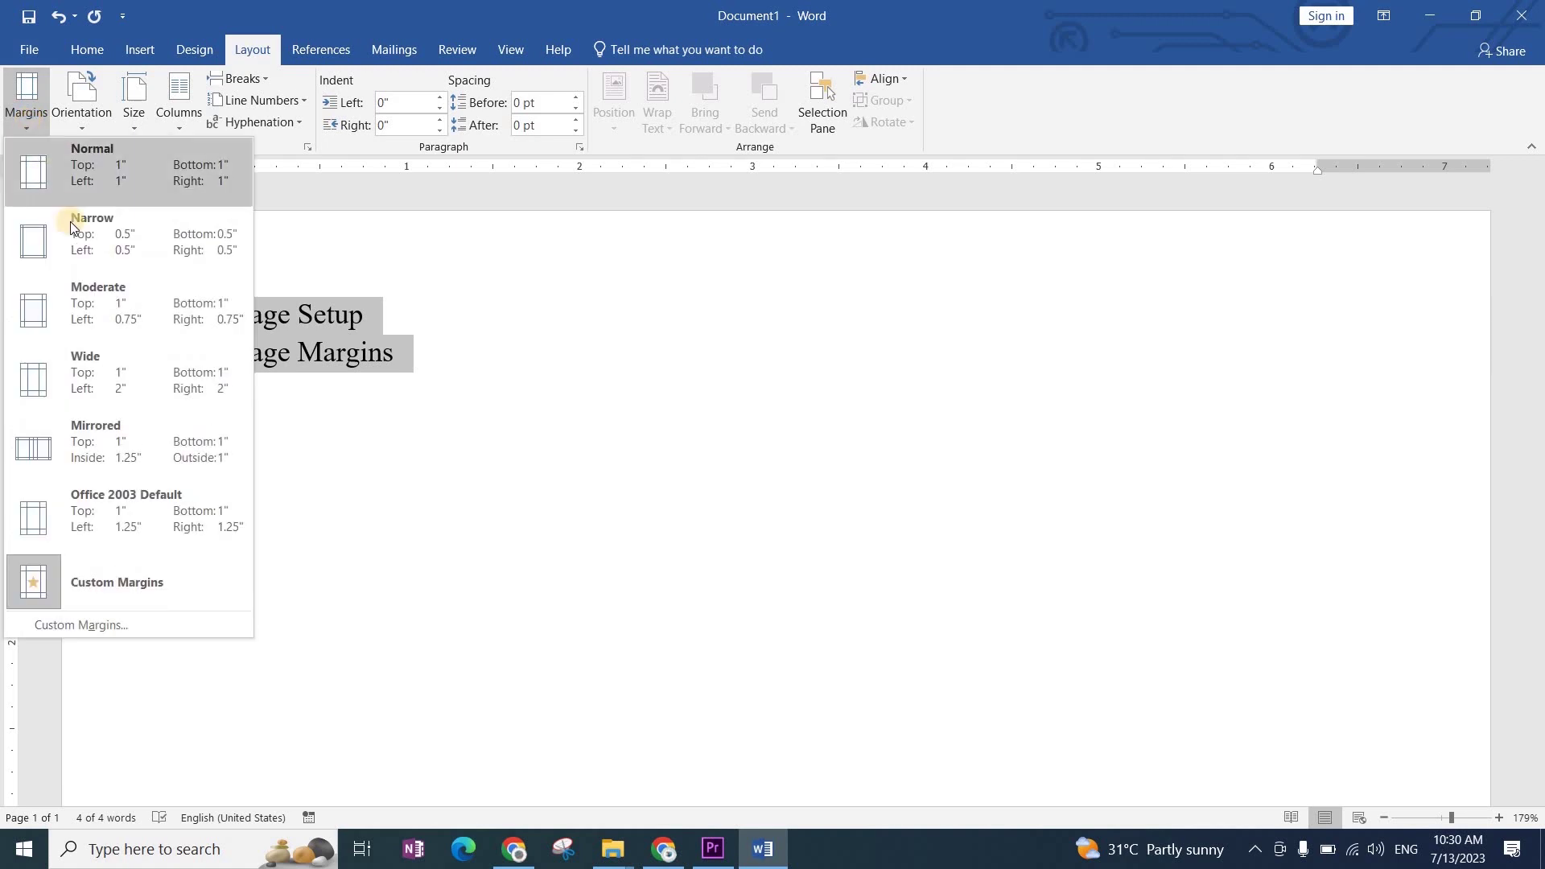
{"action": "left_click", "coordinate": [76, 244]}
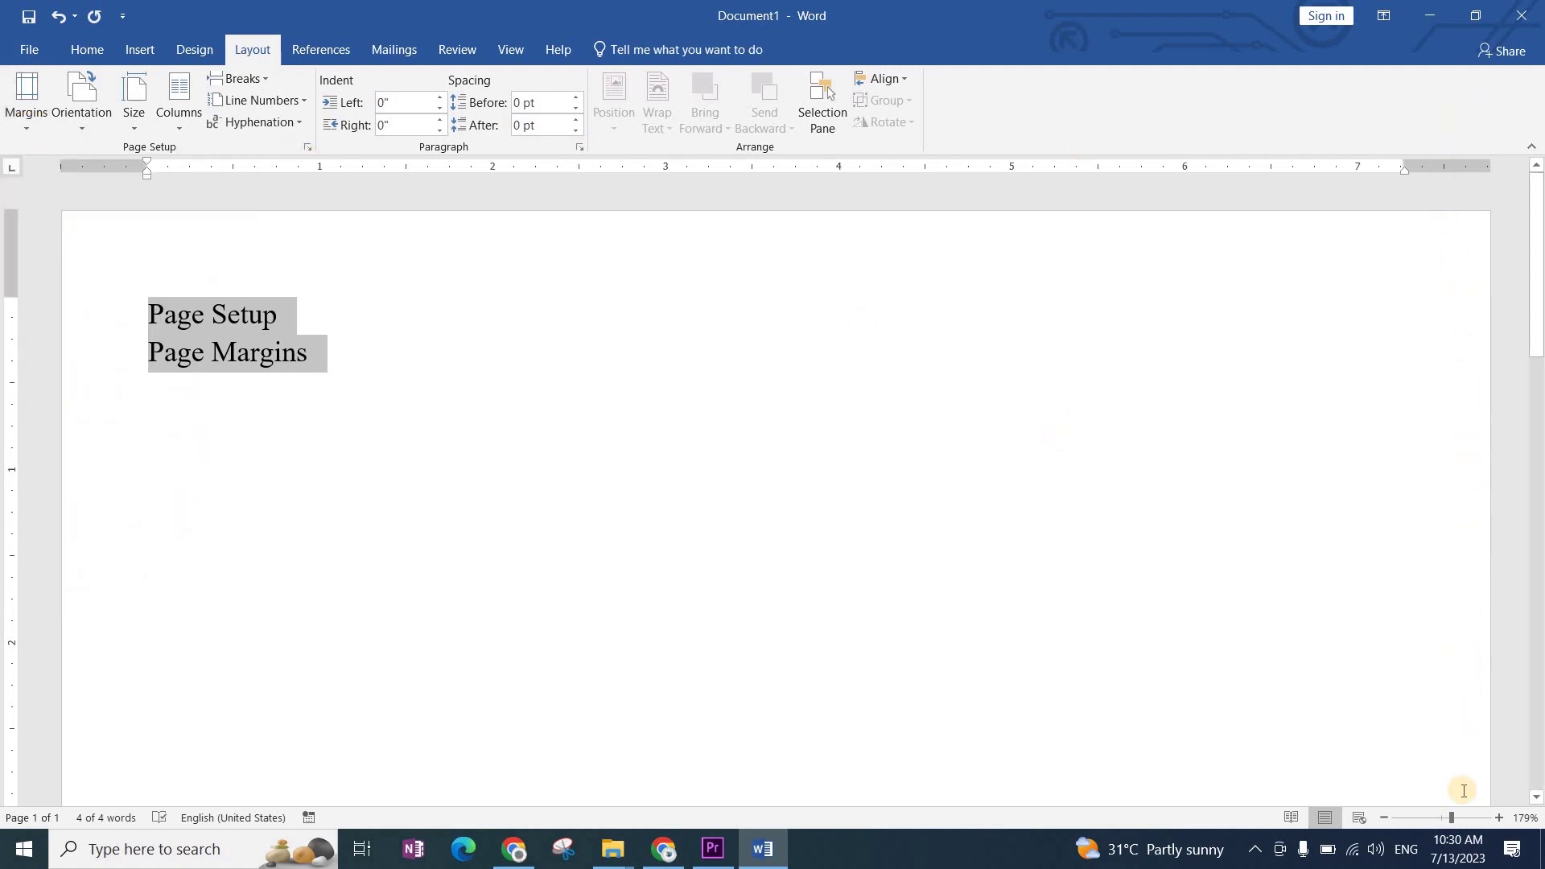
{"action": "left_click", "coordinate": [36, 128]}
{"action": "left_click", "coordinate": [92, 164]}
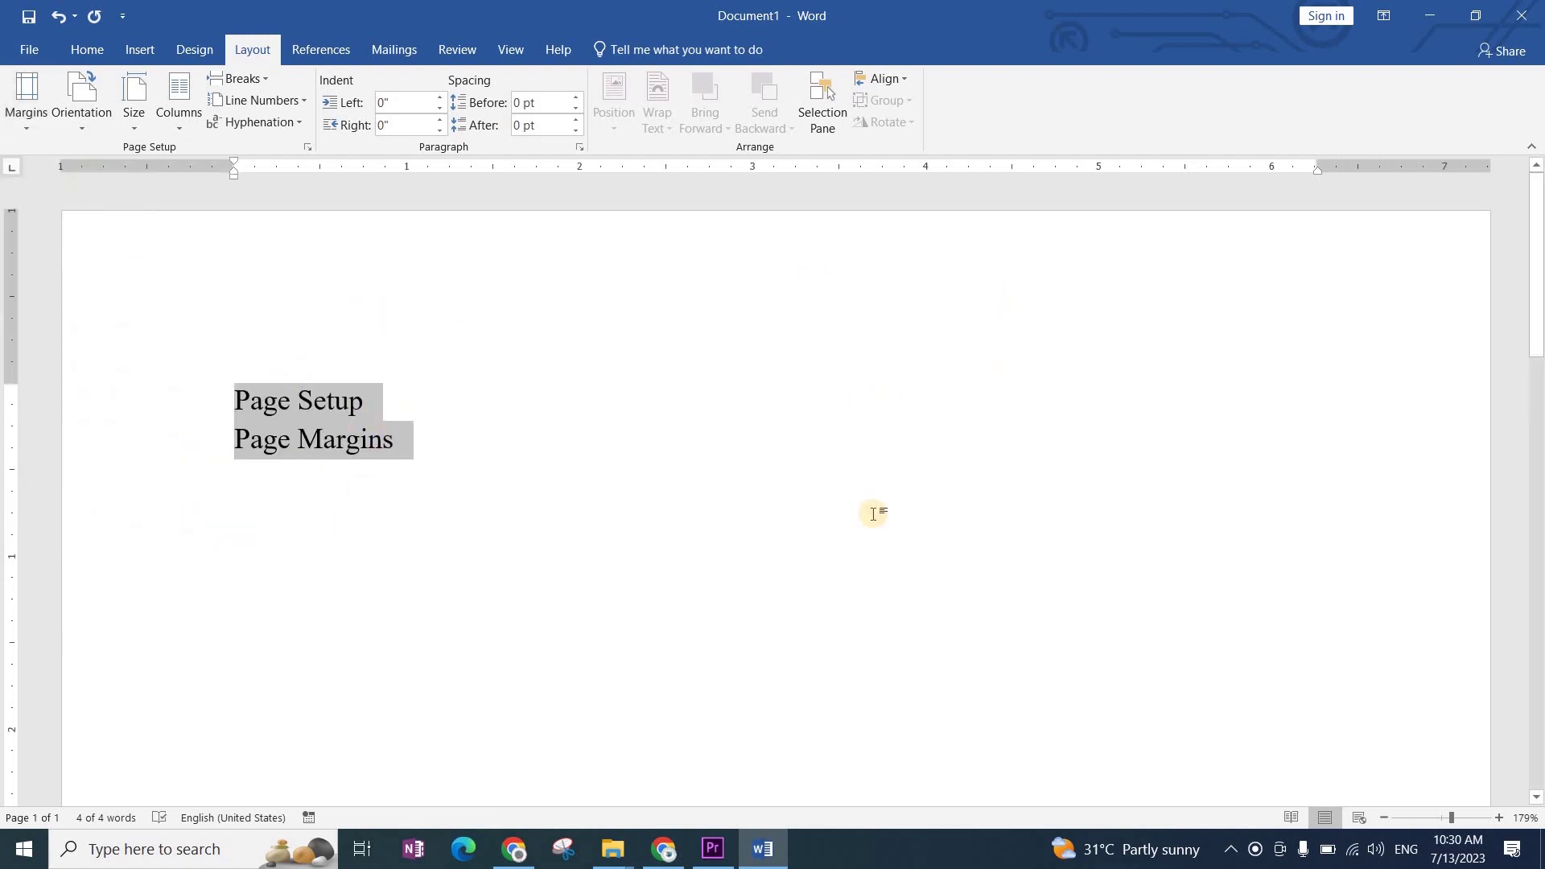
{"action": "scroll", "coordinate": [873, 578], "scroll_direction": "down", "scroll_amount": 3, "text": "ctrl"}
{"action": "scroll", "coordinate": [873, 578], "scroll_direction": "down", "scroll_amount": 10, "text": "ctrl"}
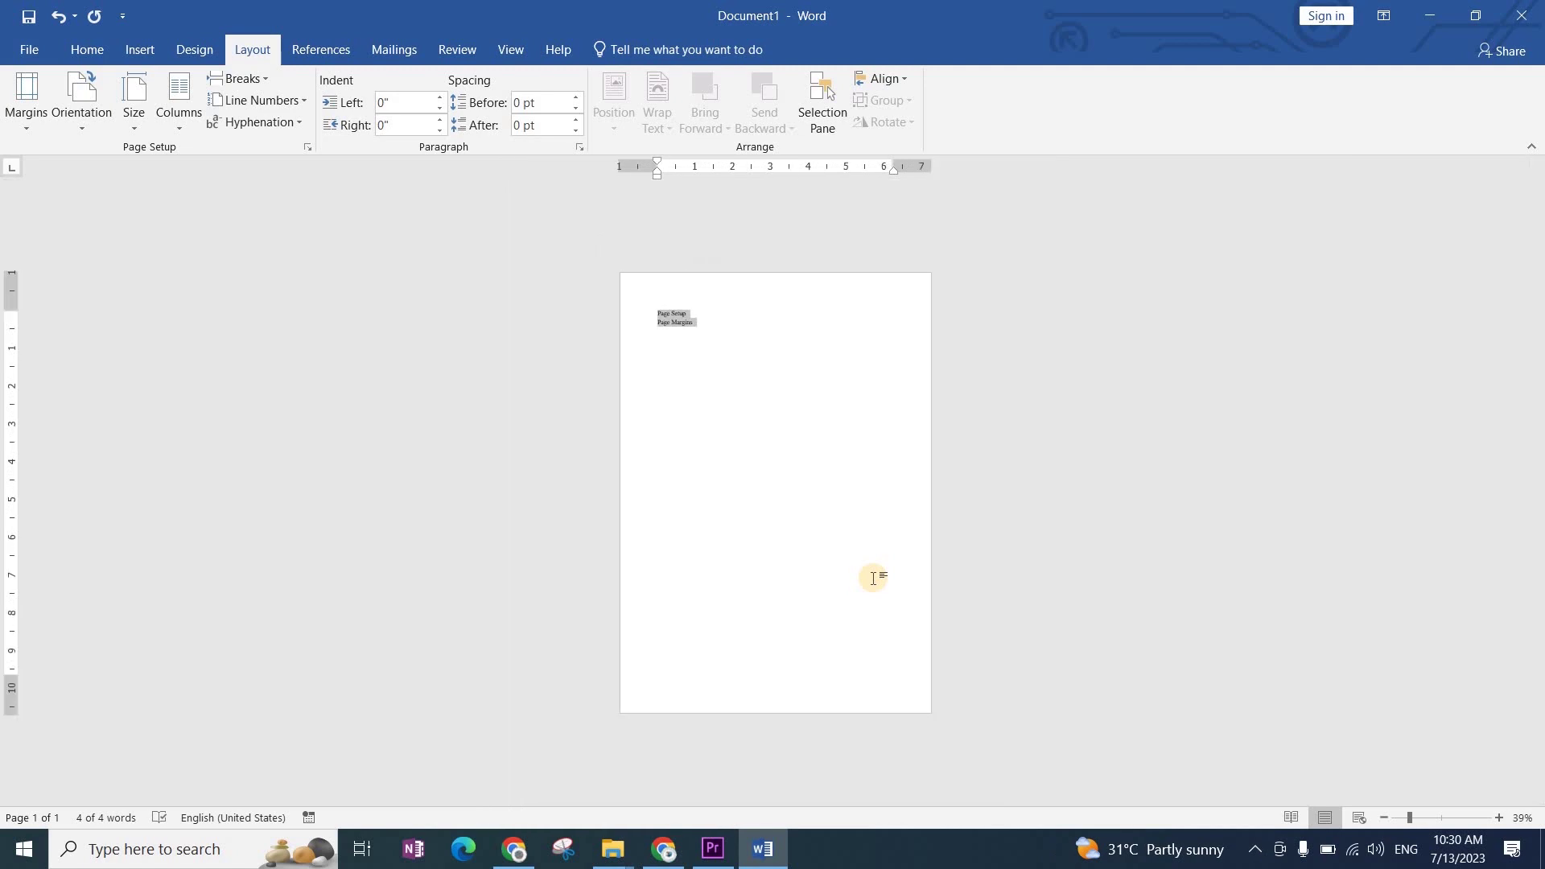
Step: Turn on gridlines and apply the Narrow margin preset
{"action": "left_click", "coordinate": [529, 40]}
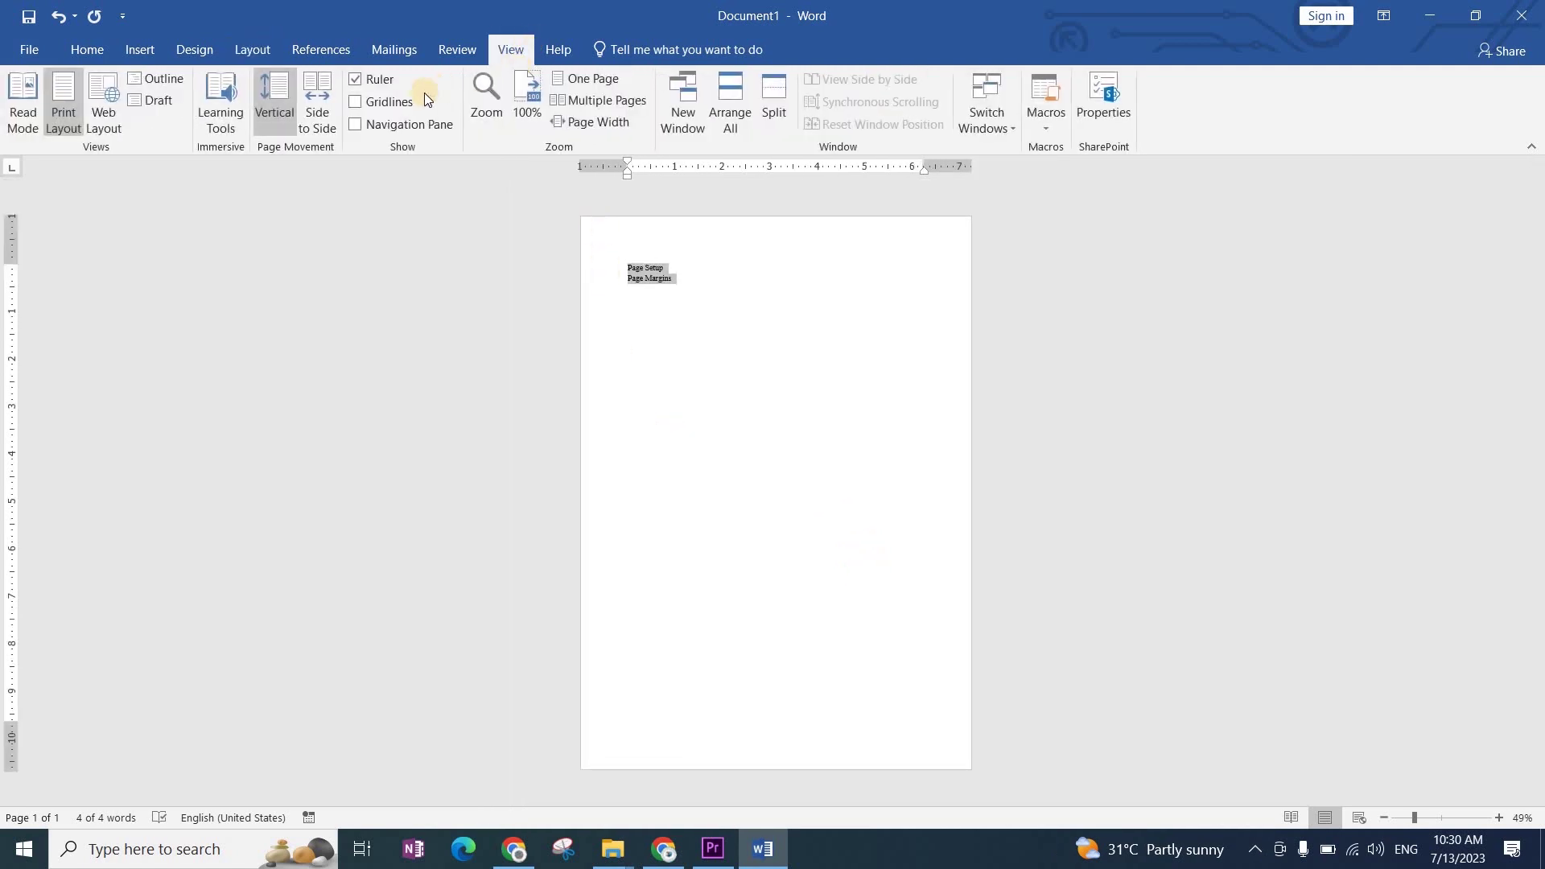
{"action": "left_click", "coordinate": [356, 103]}
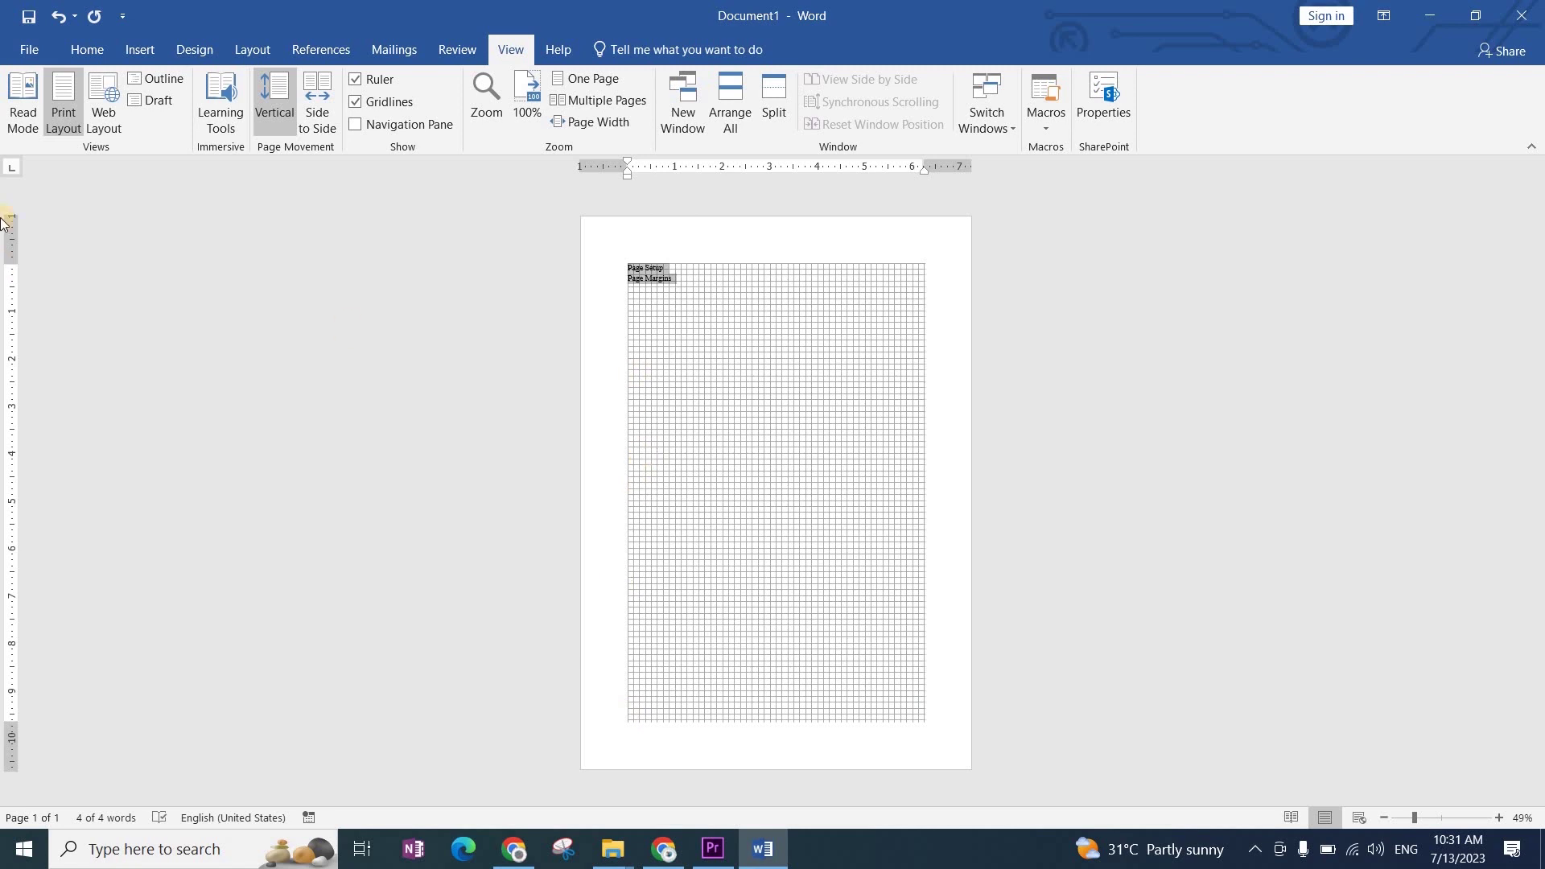
{"action": "left_click", "coordinate": [243, 50]}
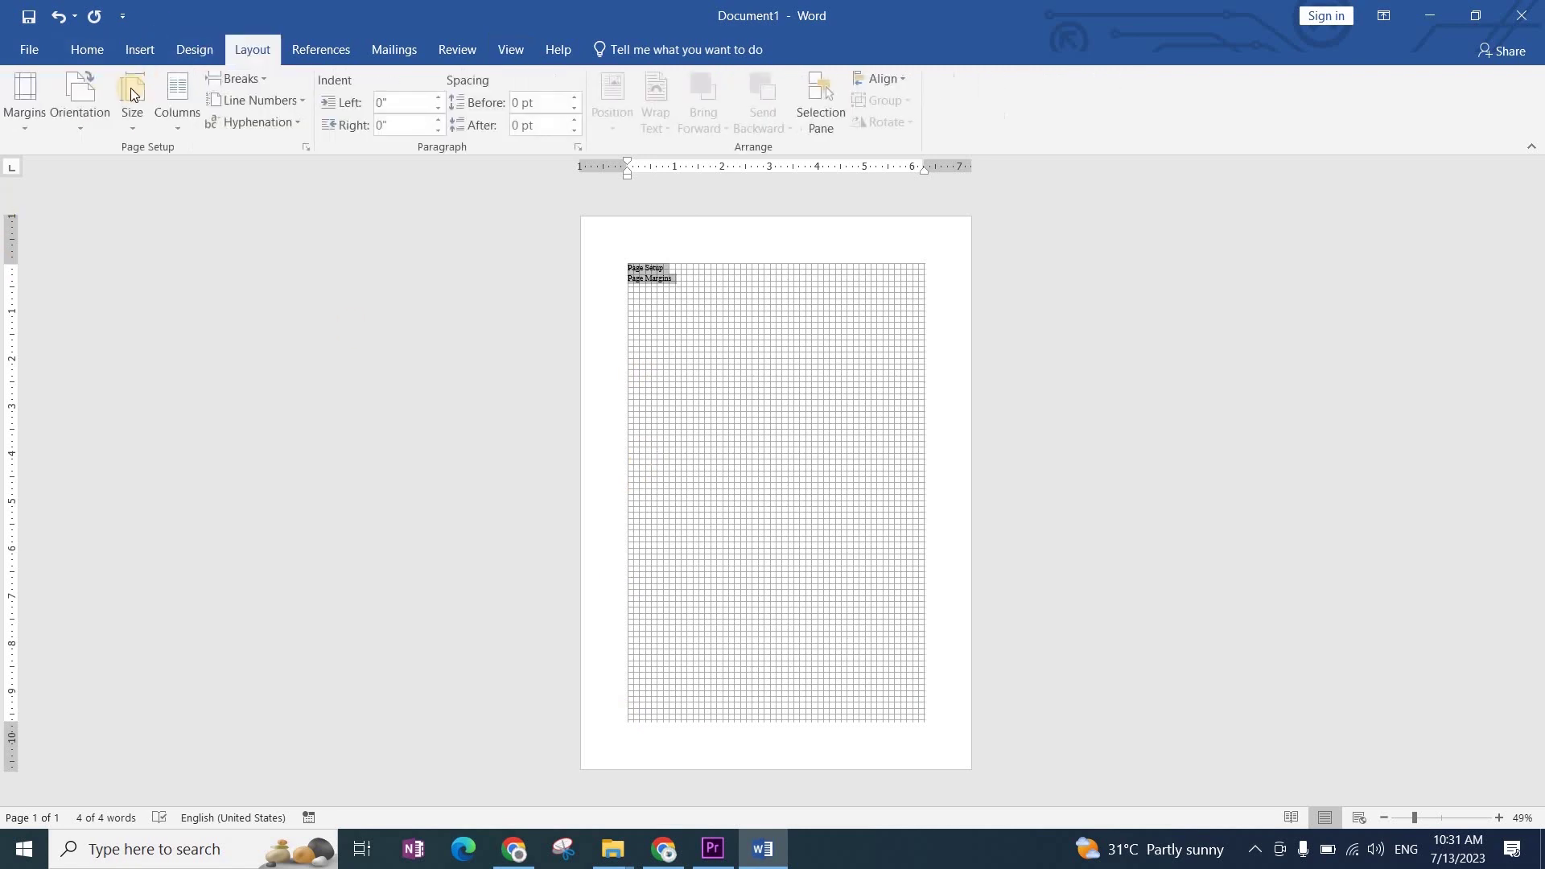
{"action": "left_click", "coordinate": [22, 129]}
{"action": "left_click", "coordinate": [39, 224]}
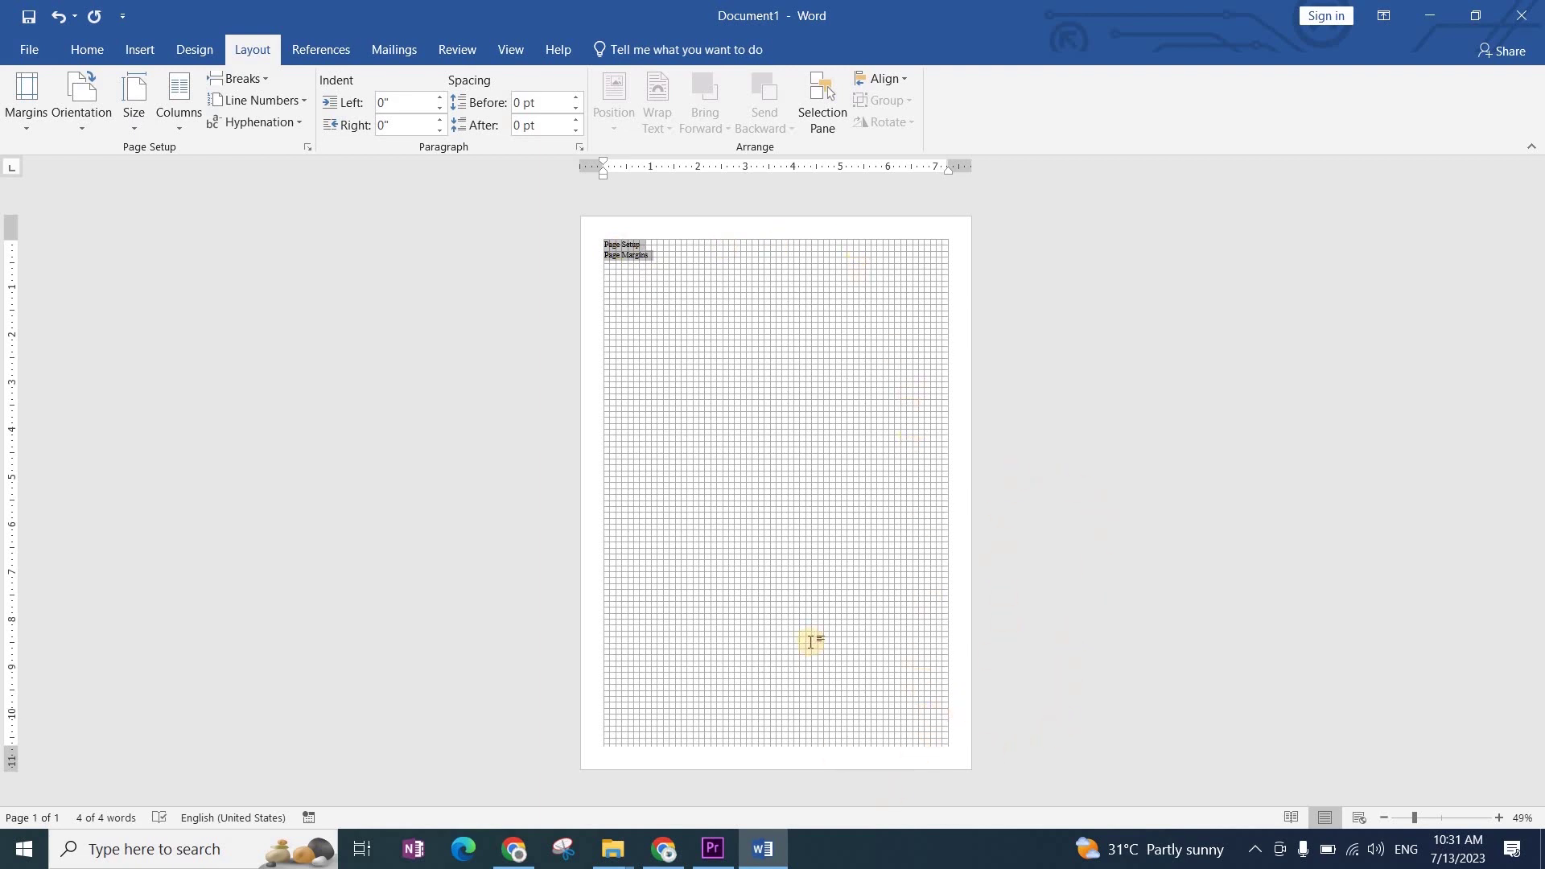
Step: Drag the left and right ruler margins inward, then undo back to 1-inch margins
{"action": "scroll", "coordinate": [810, 638], "scroll_direction": "up", "scroll_amount": 5, "text": "ctrl"}
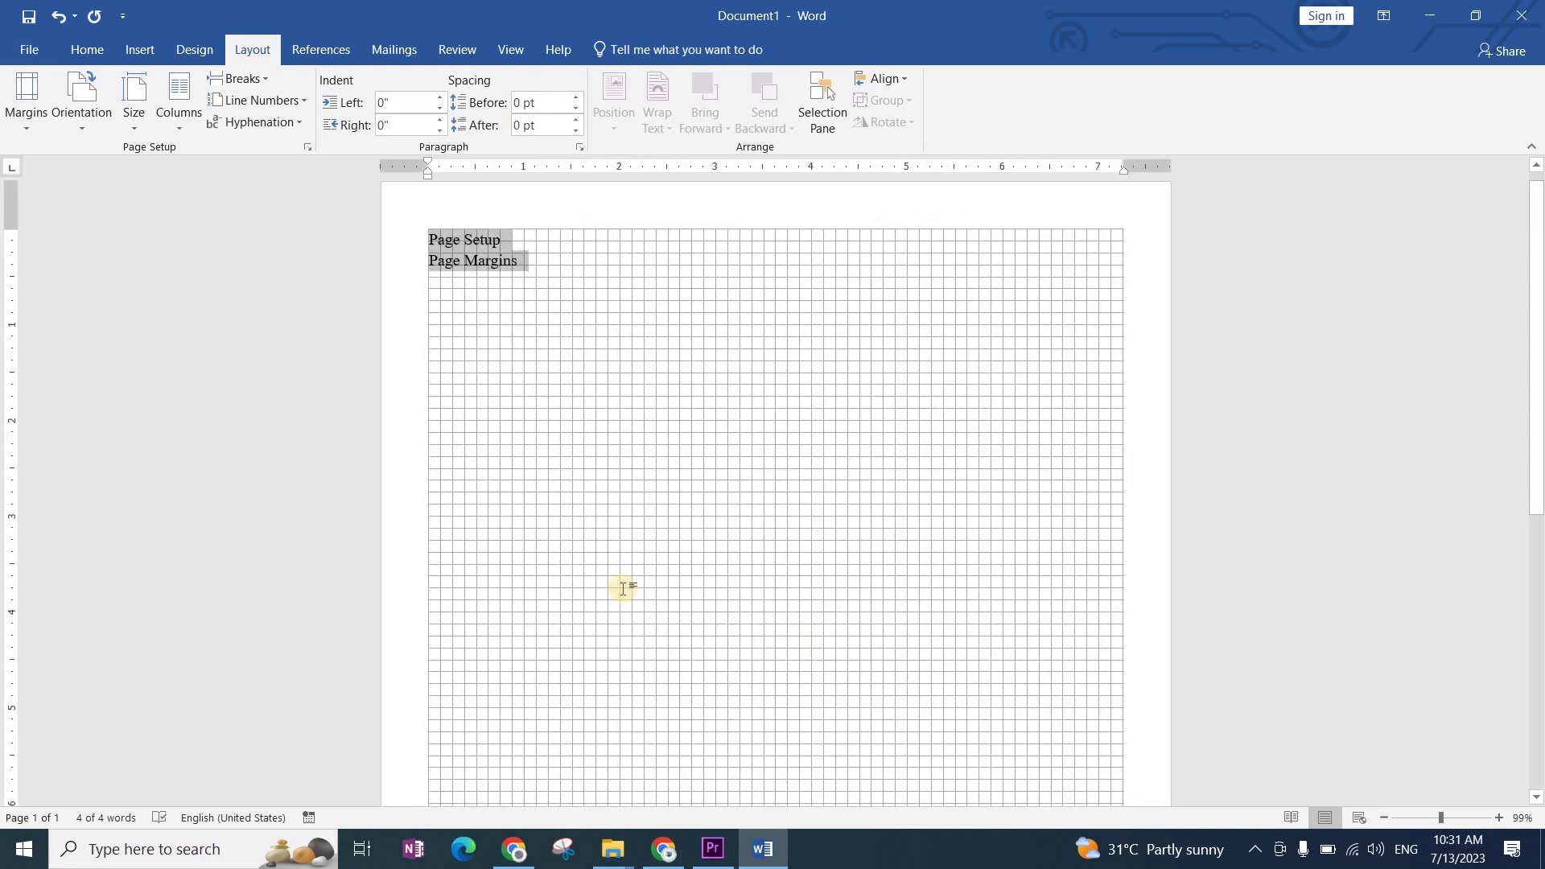
{"action": "scroll", "coordinate": [546, 544], "scroll_direction": "up", "scroll_amount": 2, "text": "ctrl"}
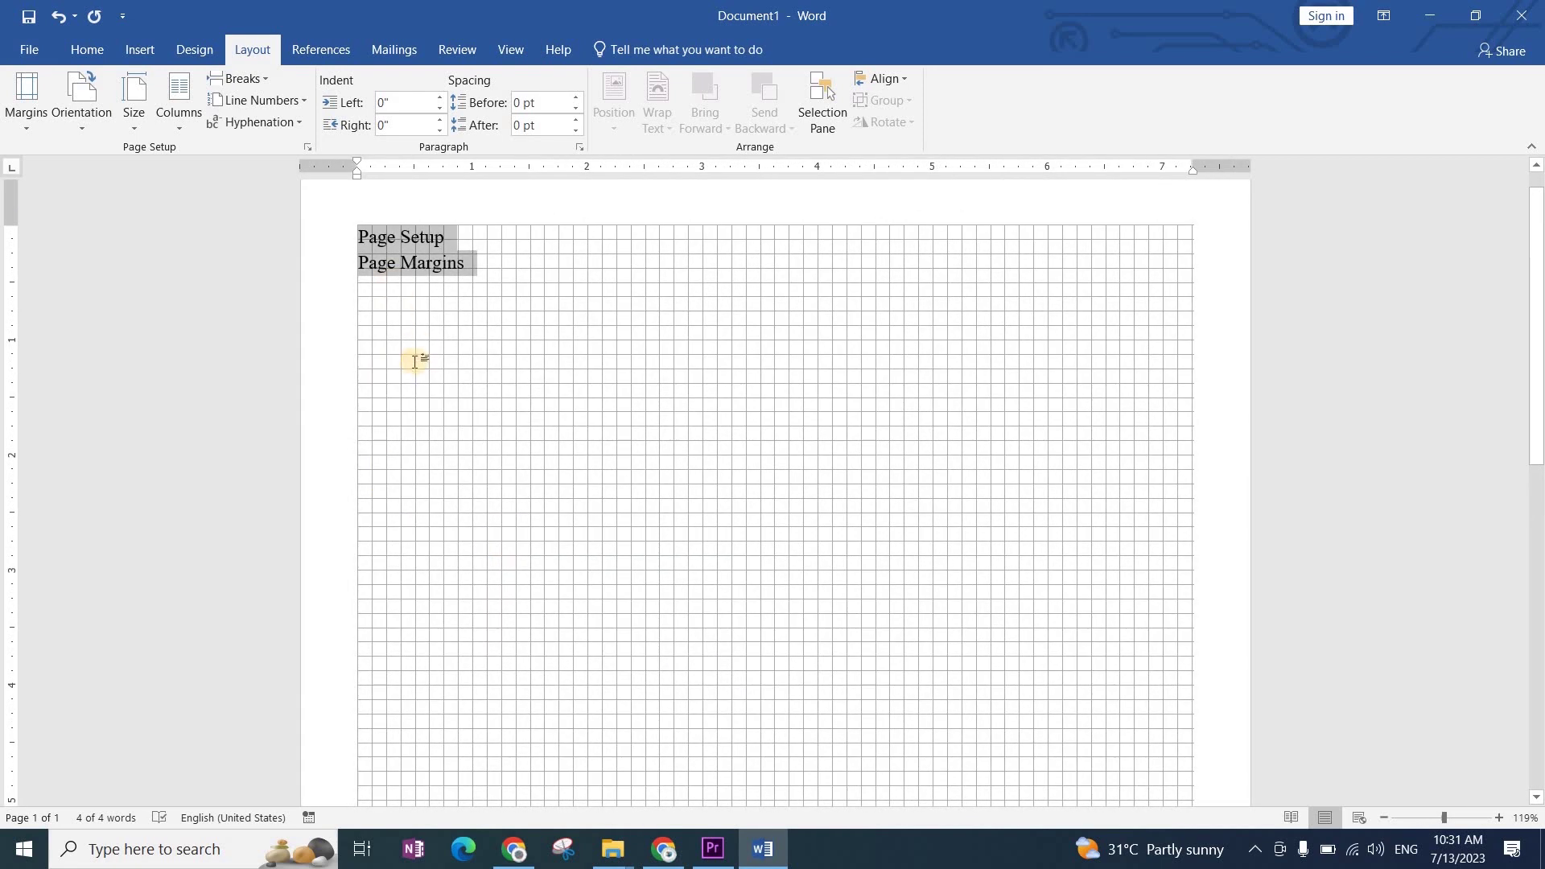
{"action": "left_click", "coordinate": [449, 263]}
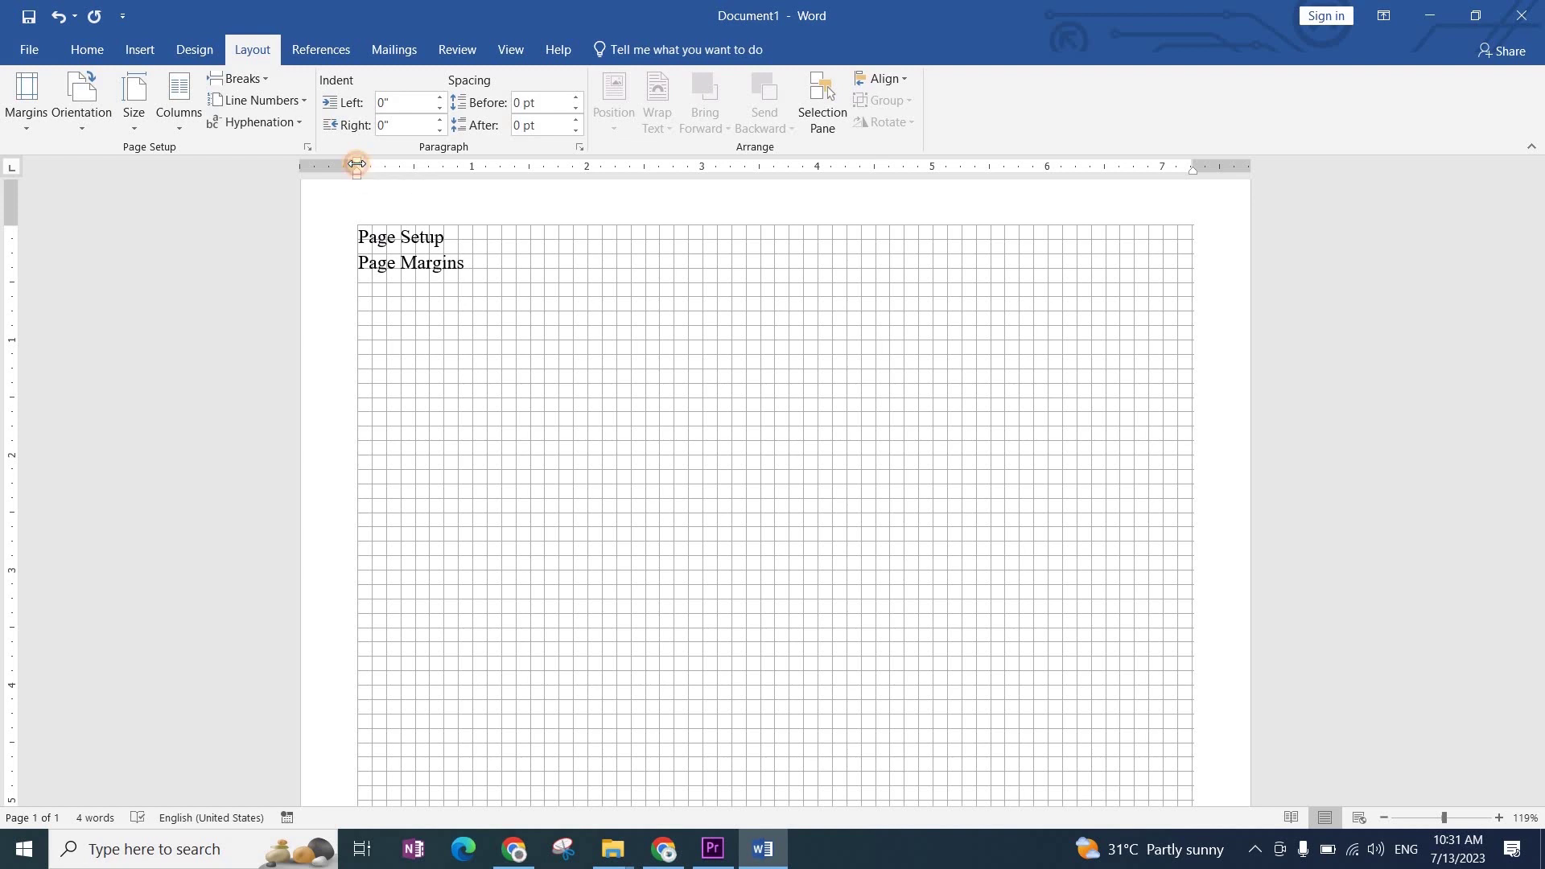
{"action": "left_click_drag", "start_coordinate": [357, 164], "coordinate": [397, 171]}
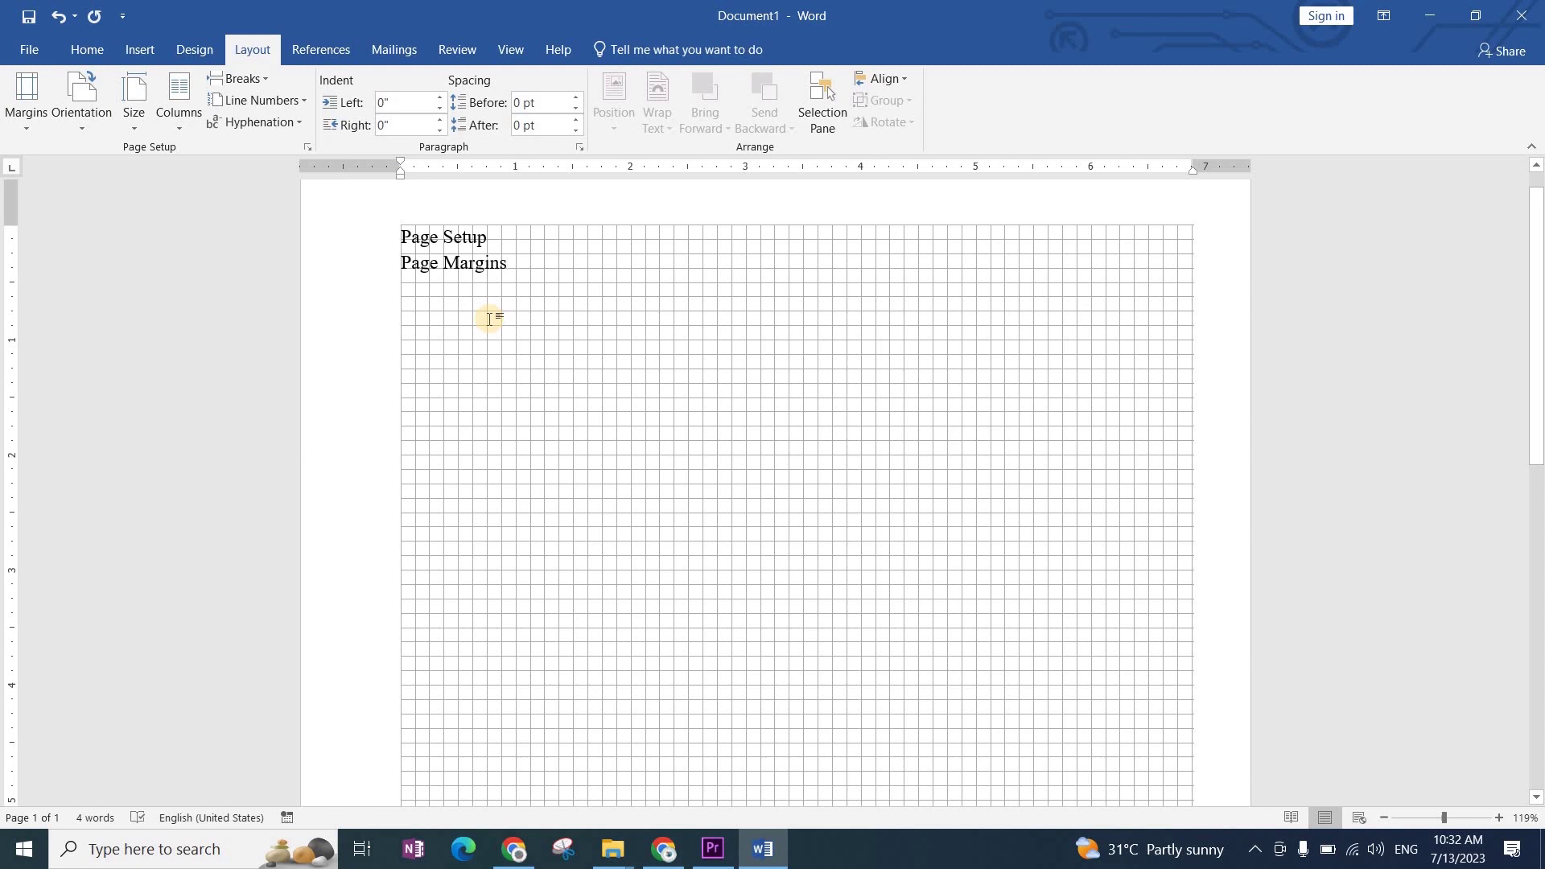
{"action": "key", "text": "ctrl+z"}
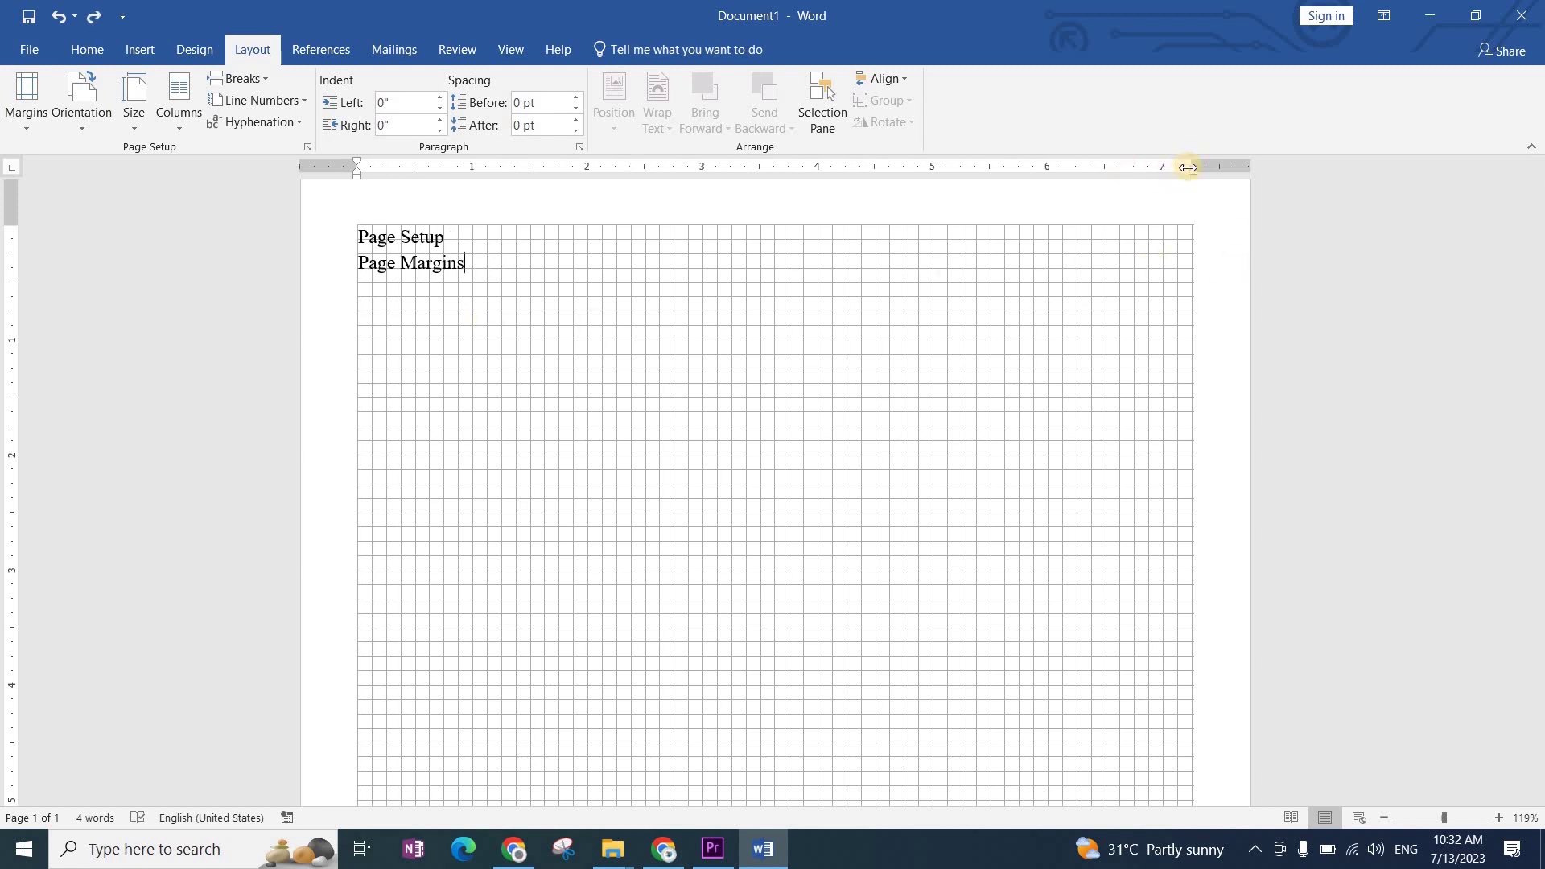
{"action": "left_click_drag", "start_coordinate": [1188, 168], "coordinate": [1153, 177]}
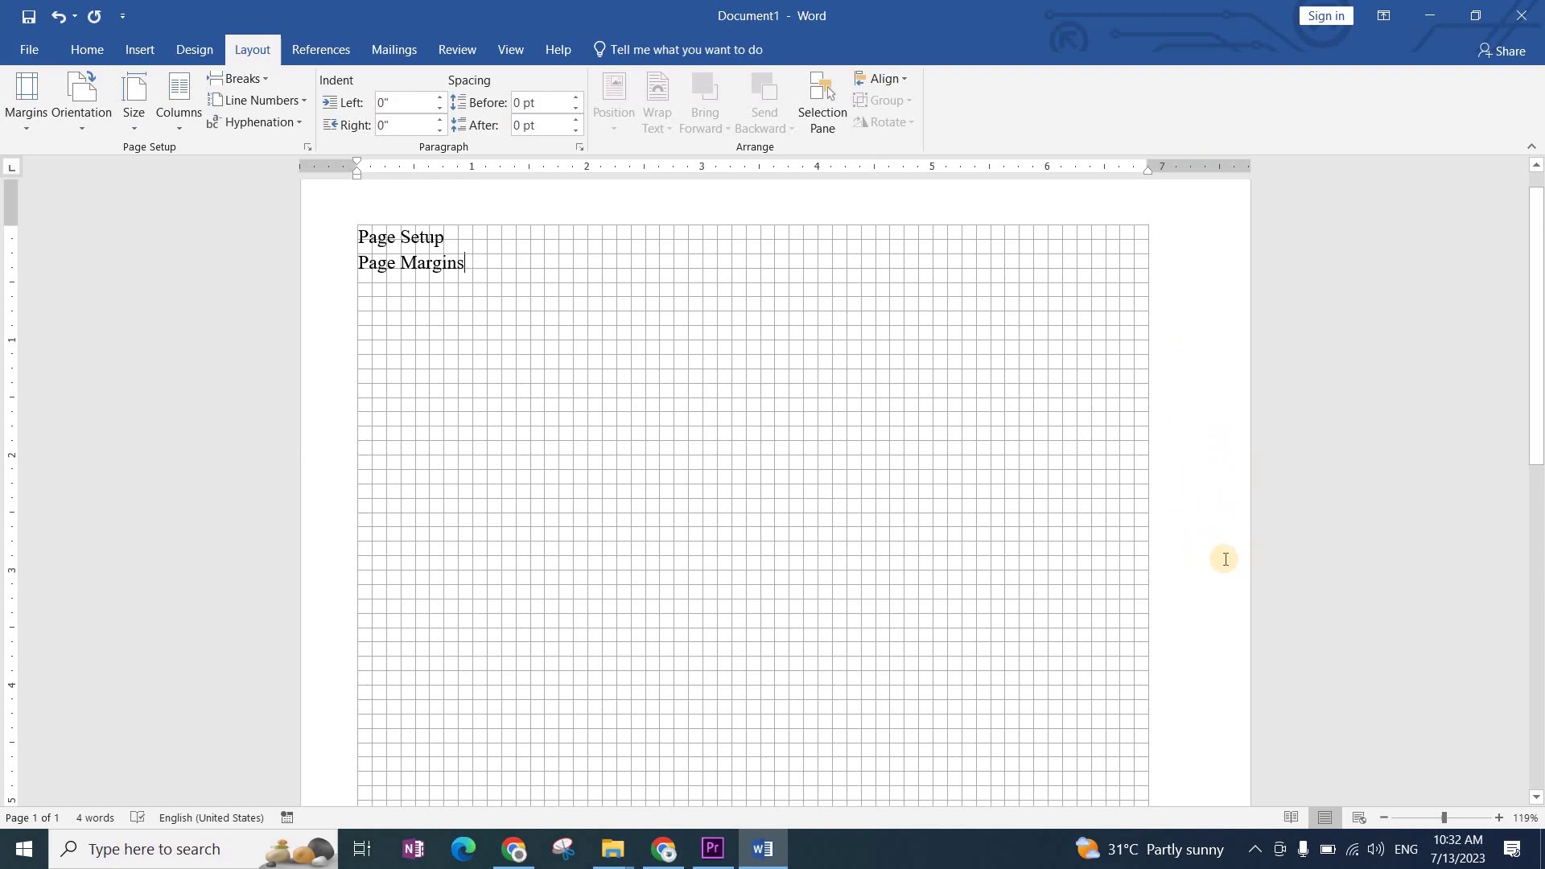
{"action": "key", "text": "ctrl+z"}
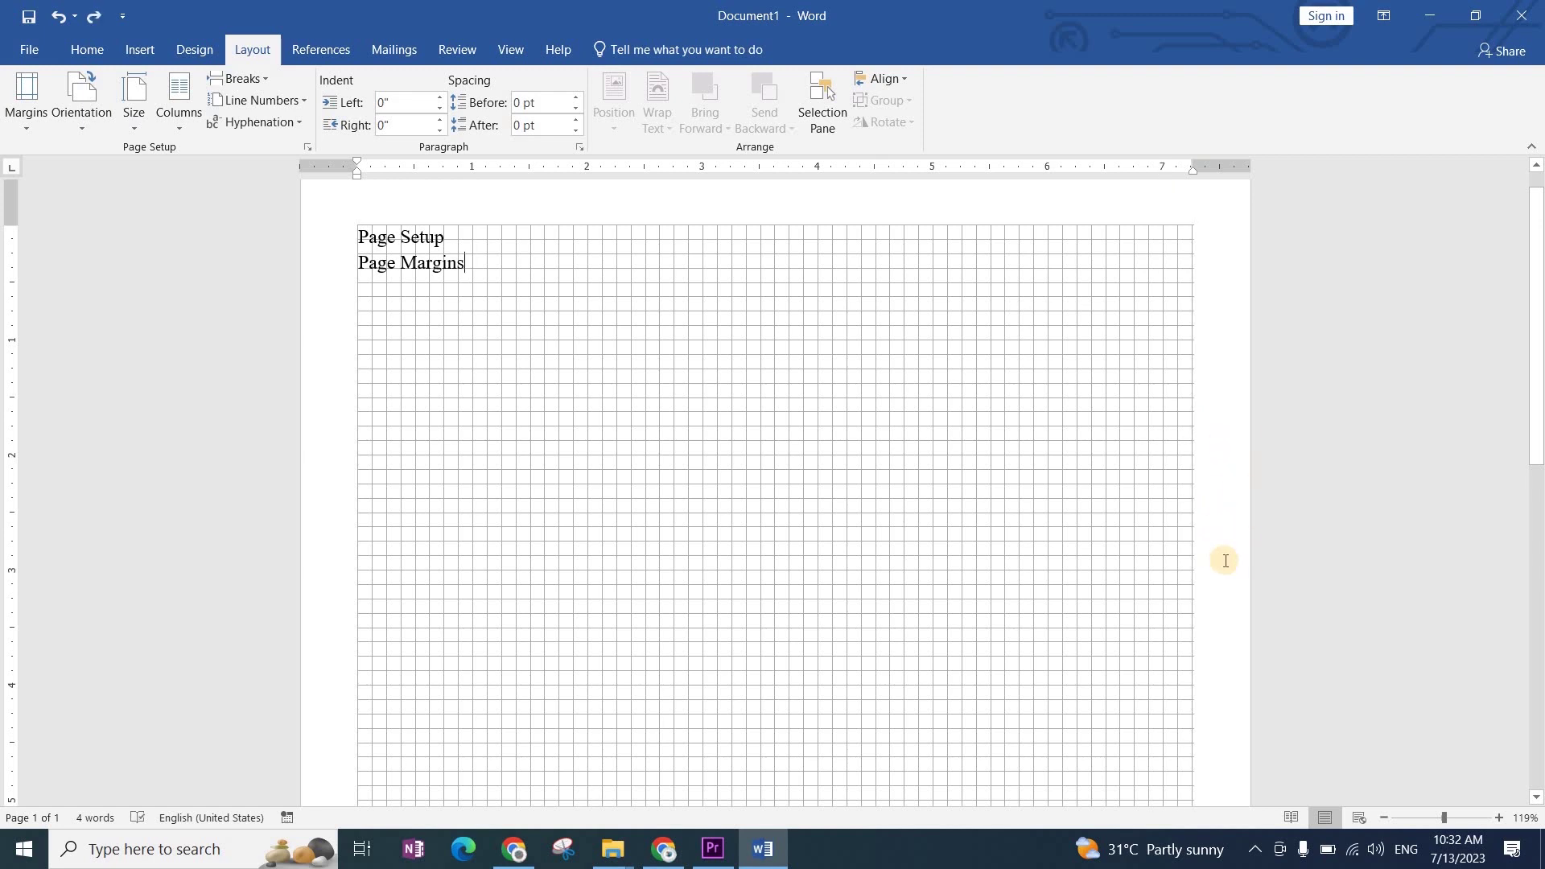
{"action": "key", "text": "ctrl+y"}
{"action": "key", "text": "ctrl+z"}
{"action": "key", "text": "ctrl+z"}
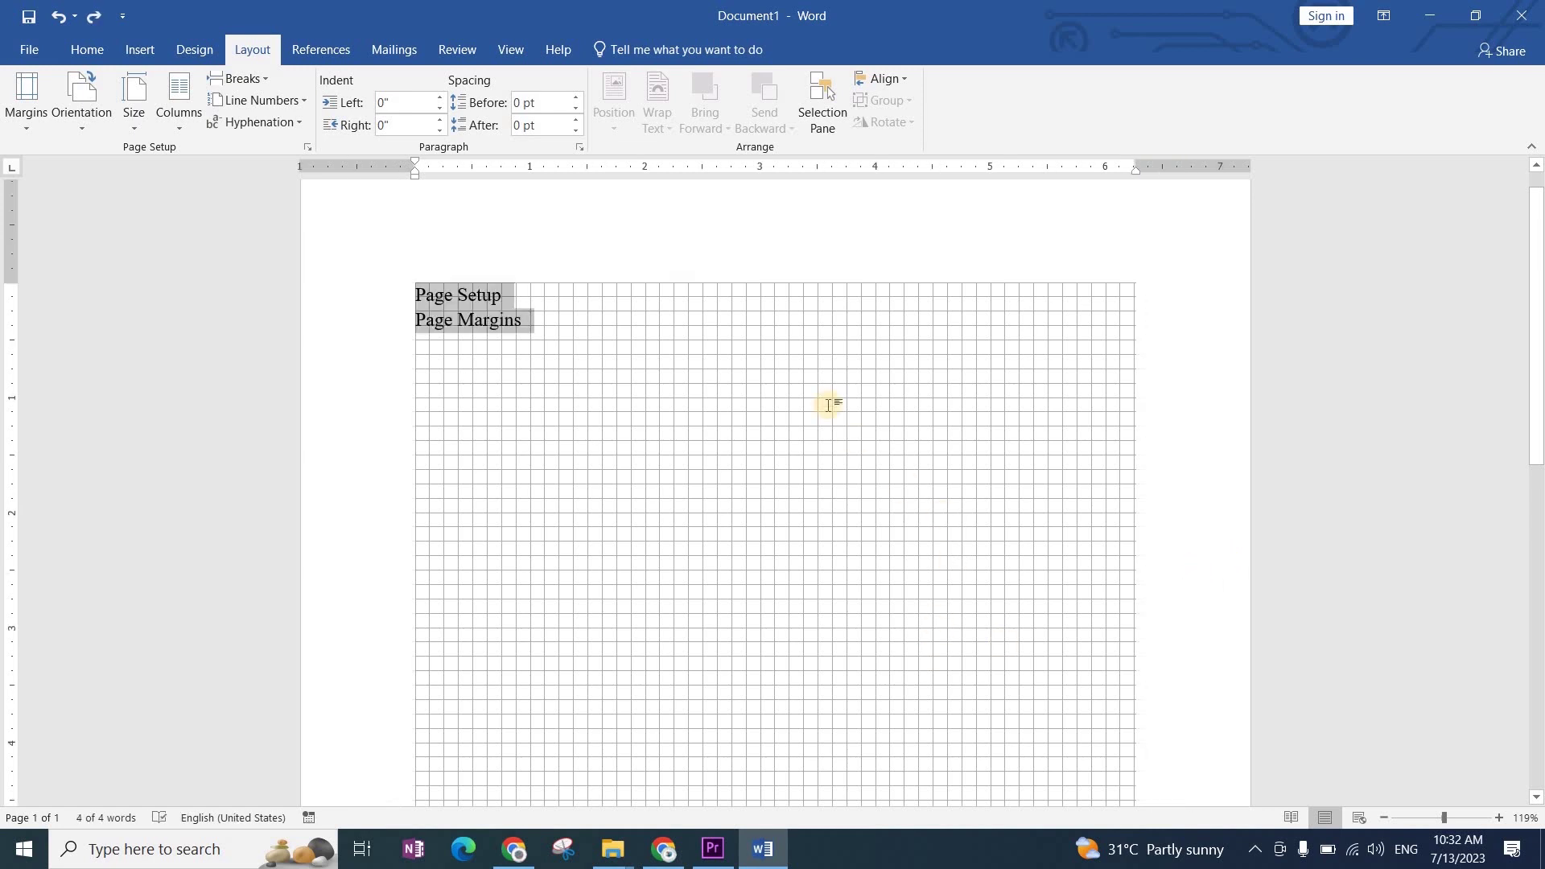
Step: Apply Narrow 0.5-inch margins and check the font is Times New Roman 12
{"action": "left_click", "coordinate": [39, 117]}
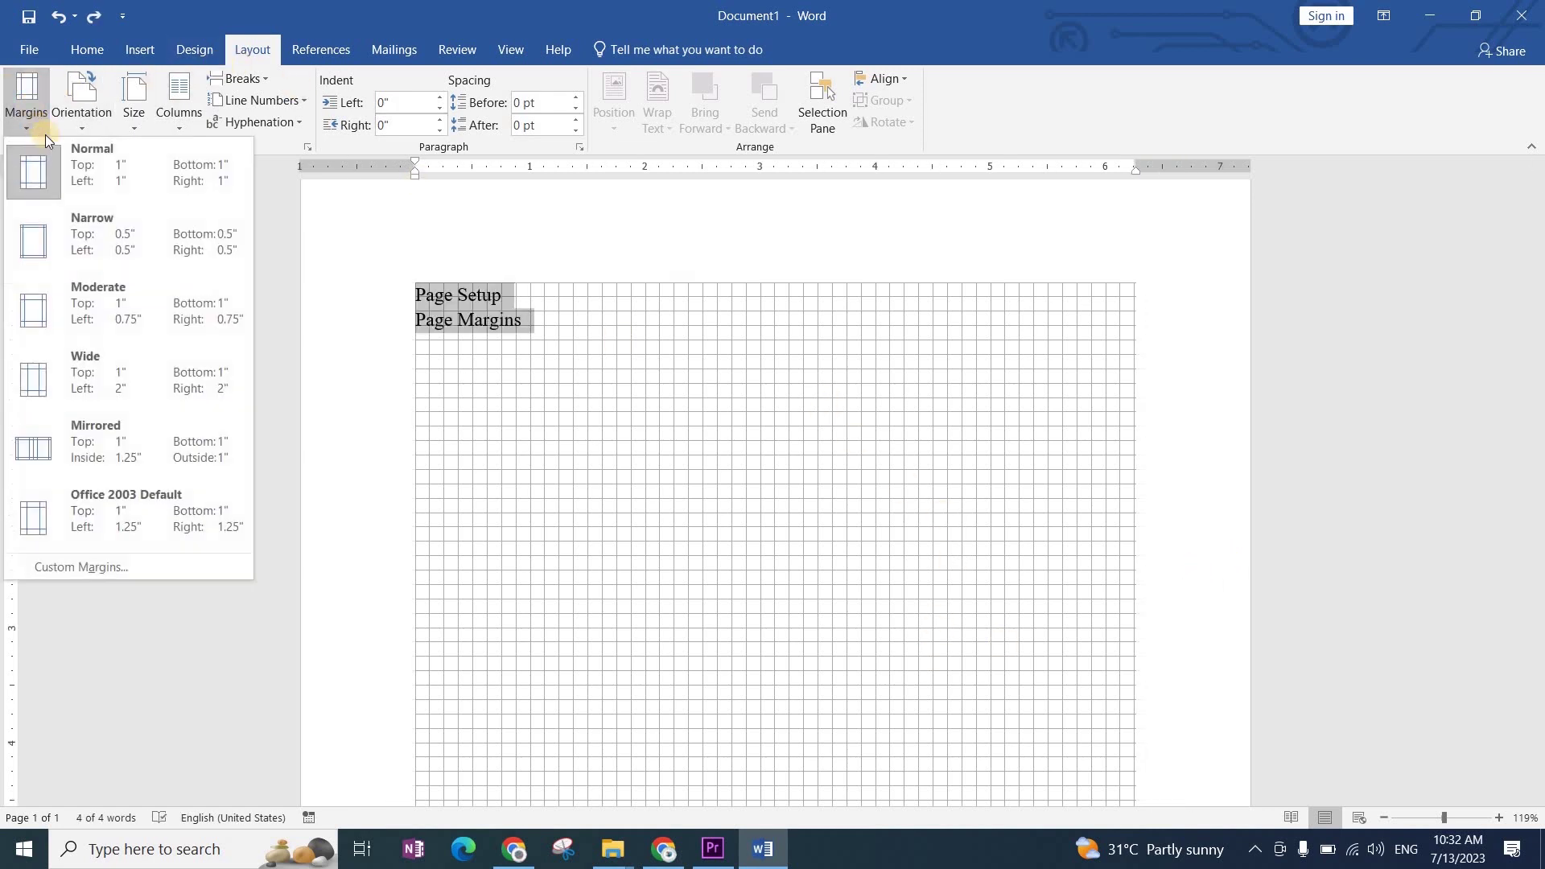
{"action": "left_click", "coordinate": [90, 234]}
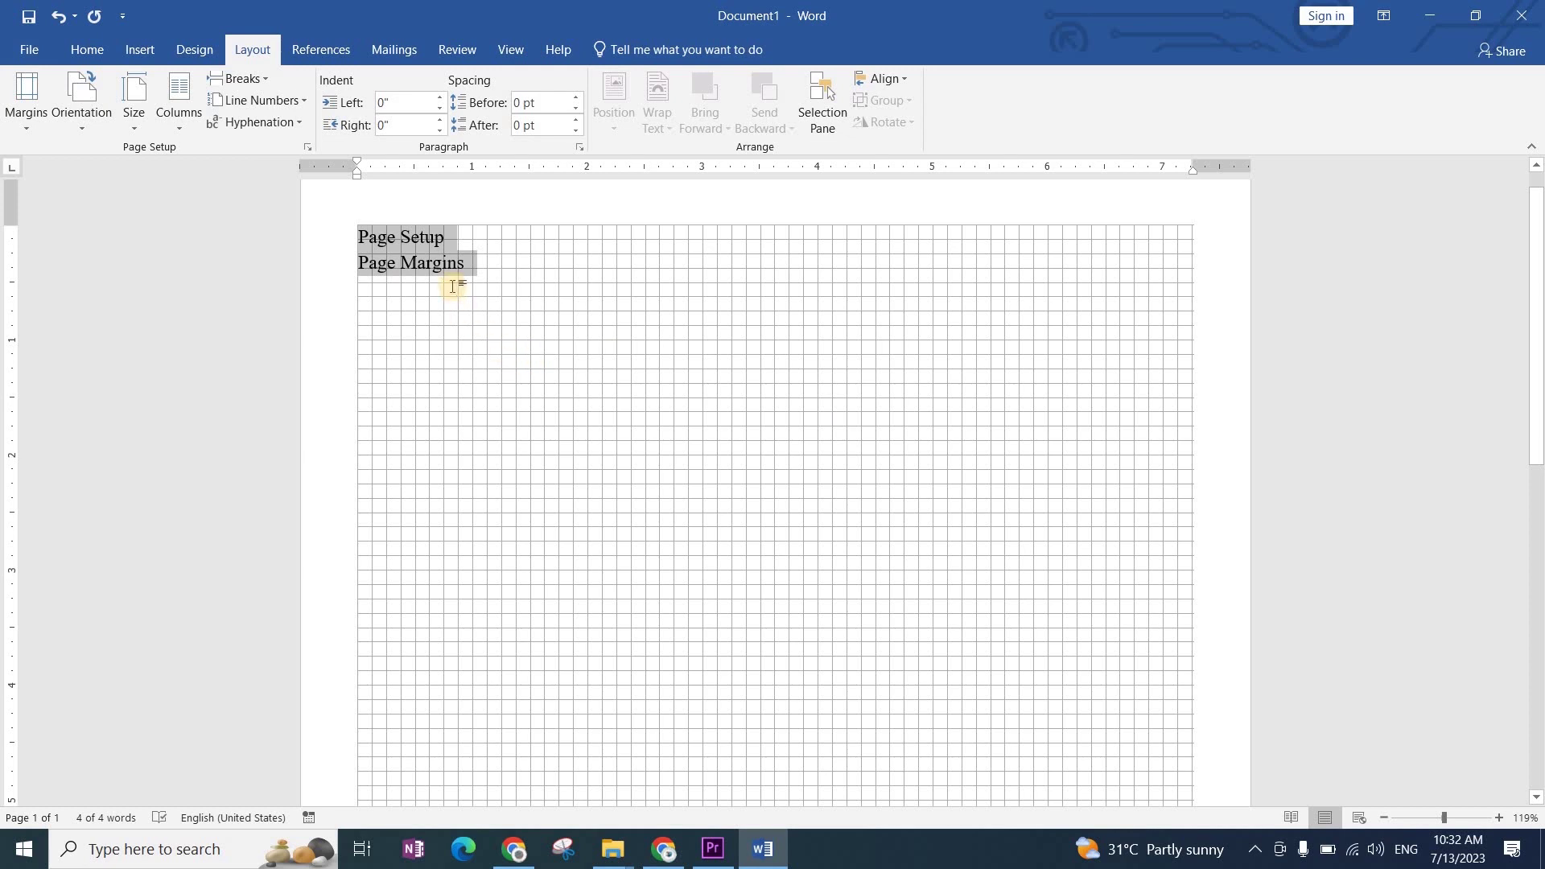
{"action": "left_click", "coordinate": [84, 53]}
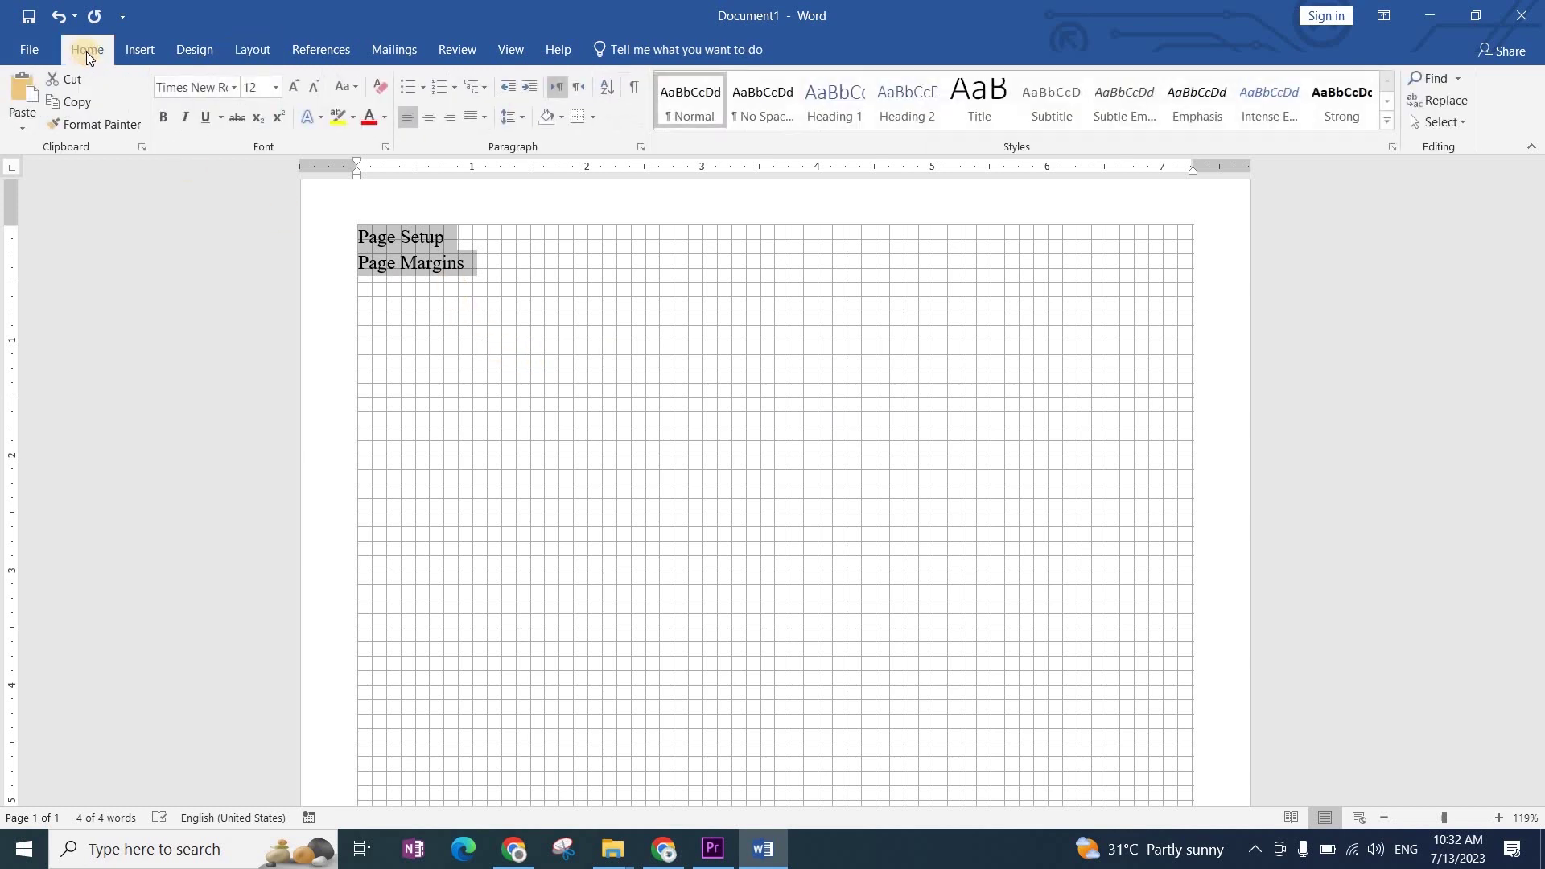
{"action": "left_click", "coordinate": [260, 89]}
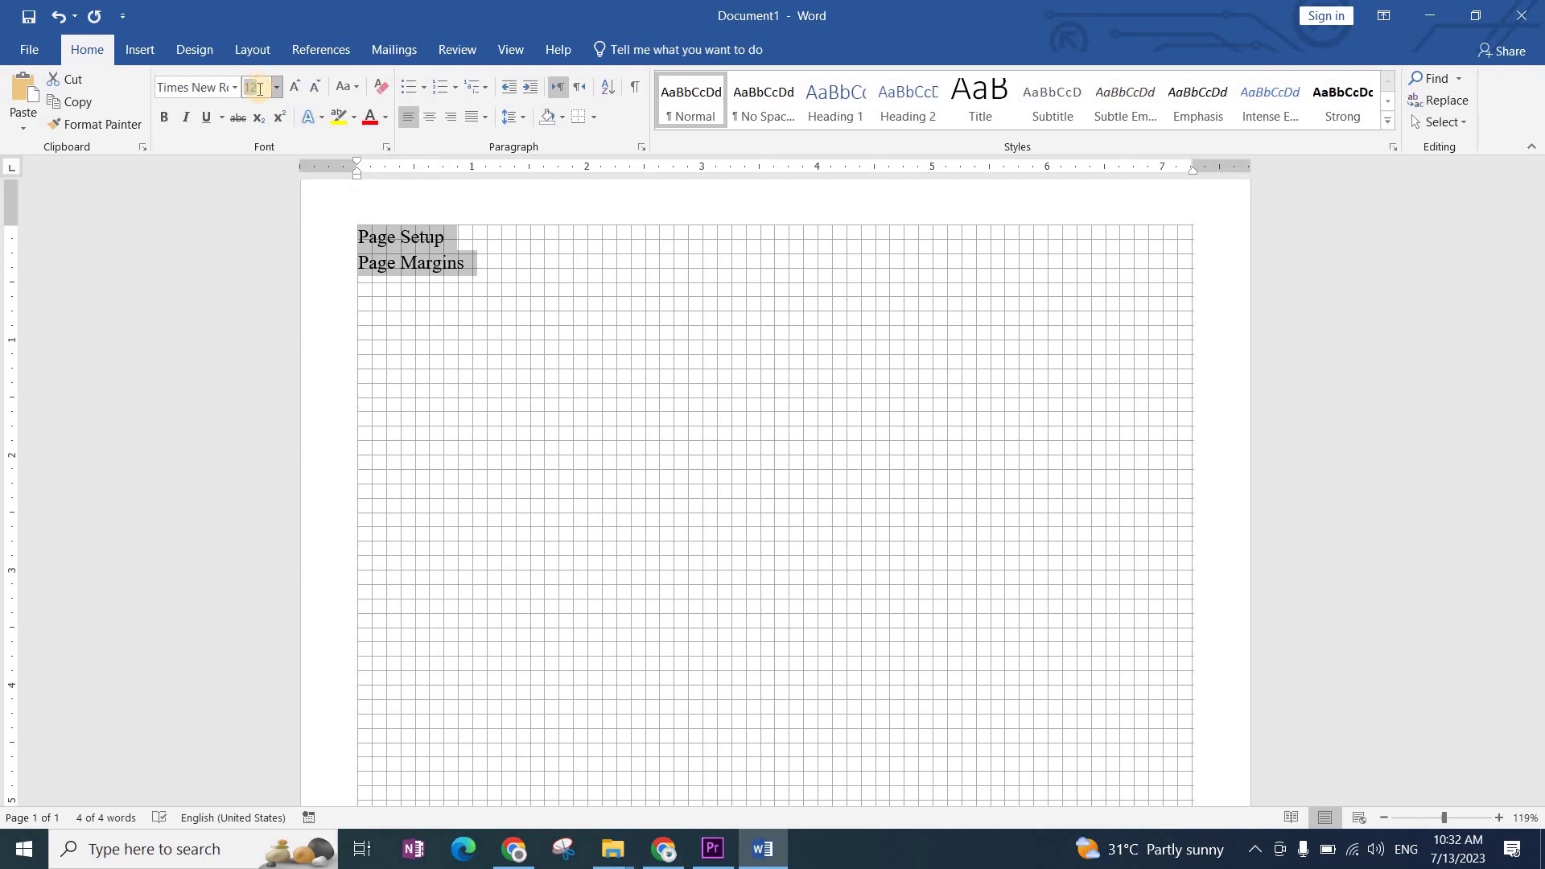
{"action": "left_click", "coordinate": [225, 89]}
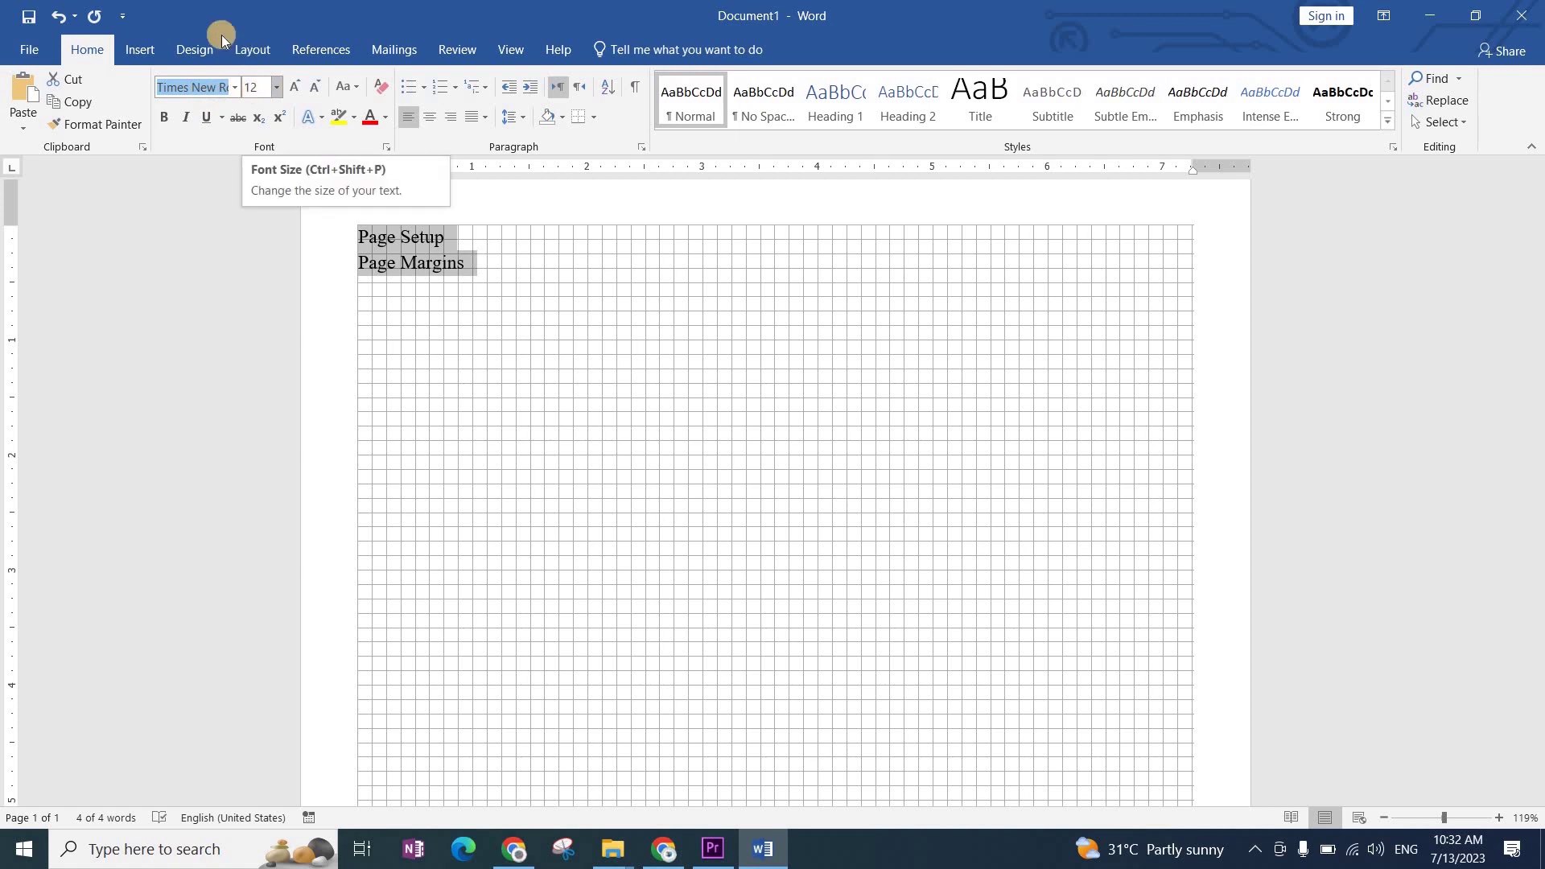
Step: Open the Paragraph dialog showing 0 pt before/after and 1.15 line spacing
{"action": "left_click", "coordinate": [250, 43]}
{"action": "left_click", "coordinate": [79, 50]}
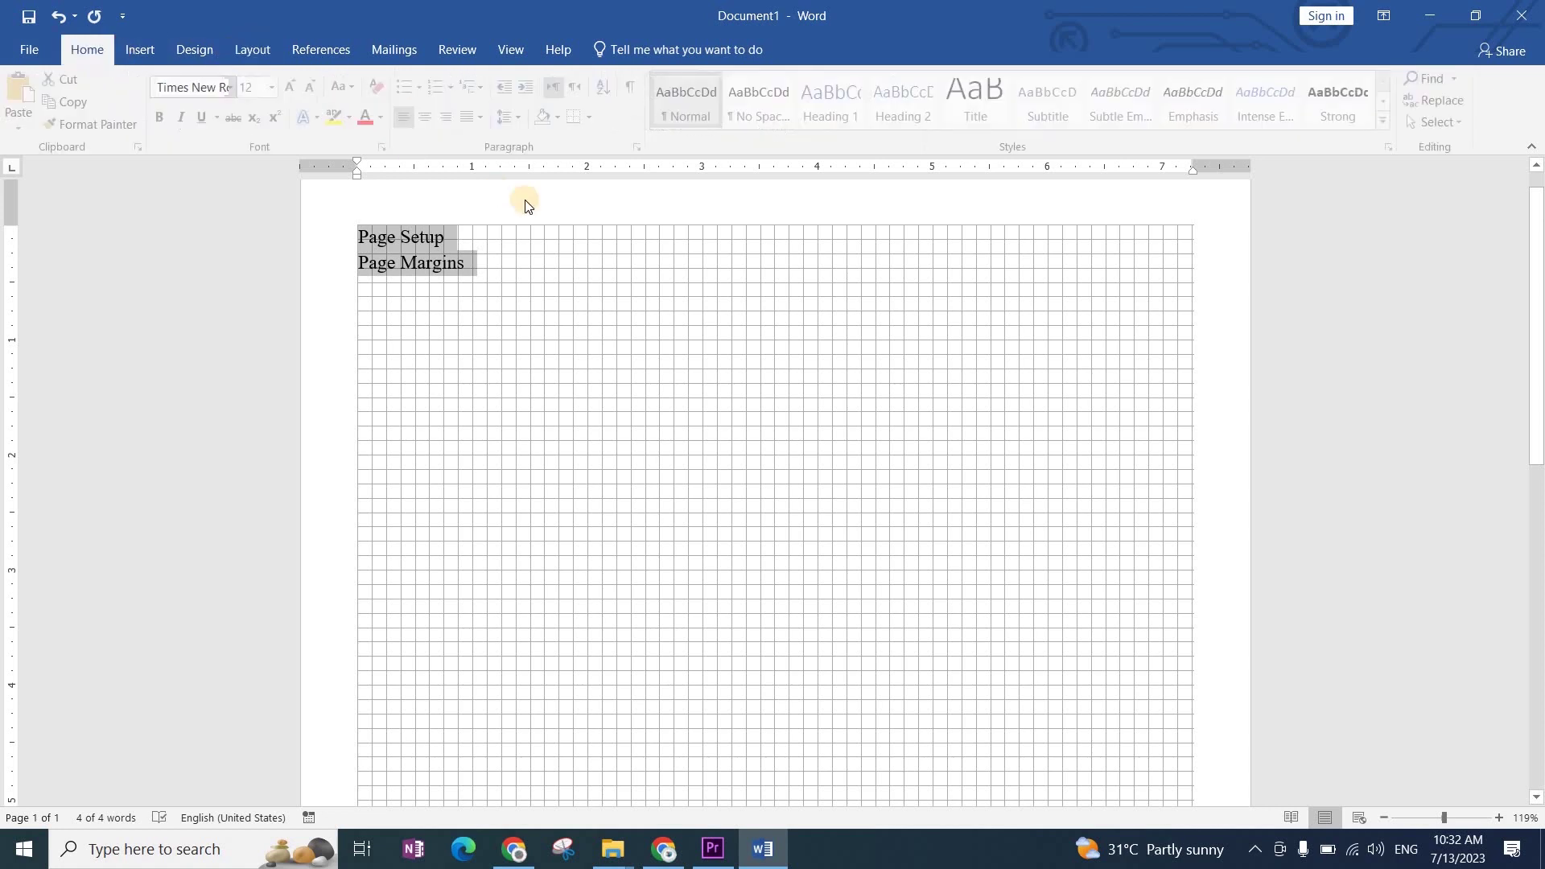
{"action": "left_click", "coordinate": [642, 147]}
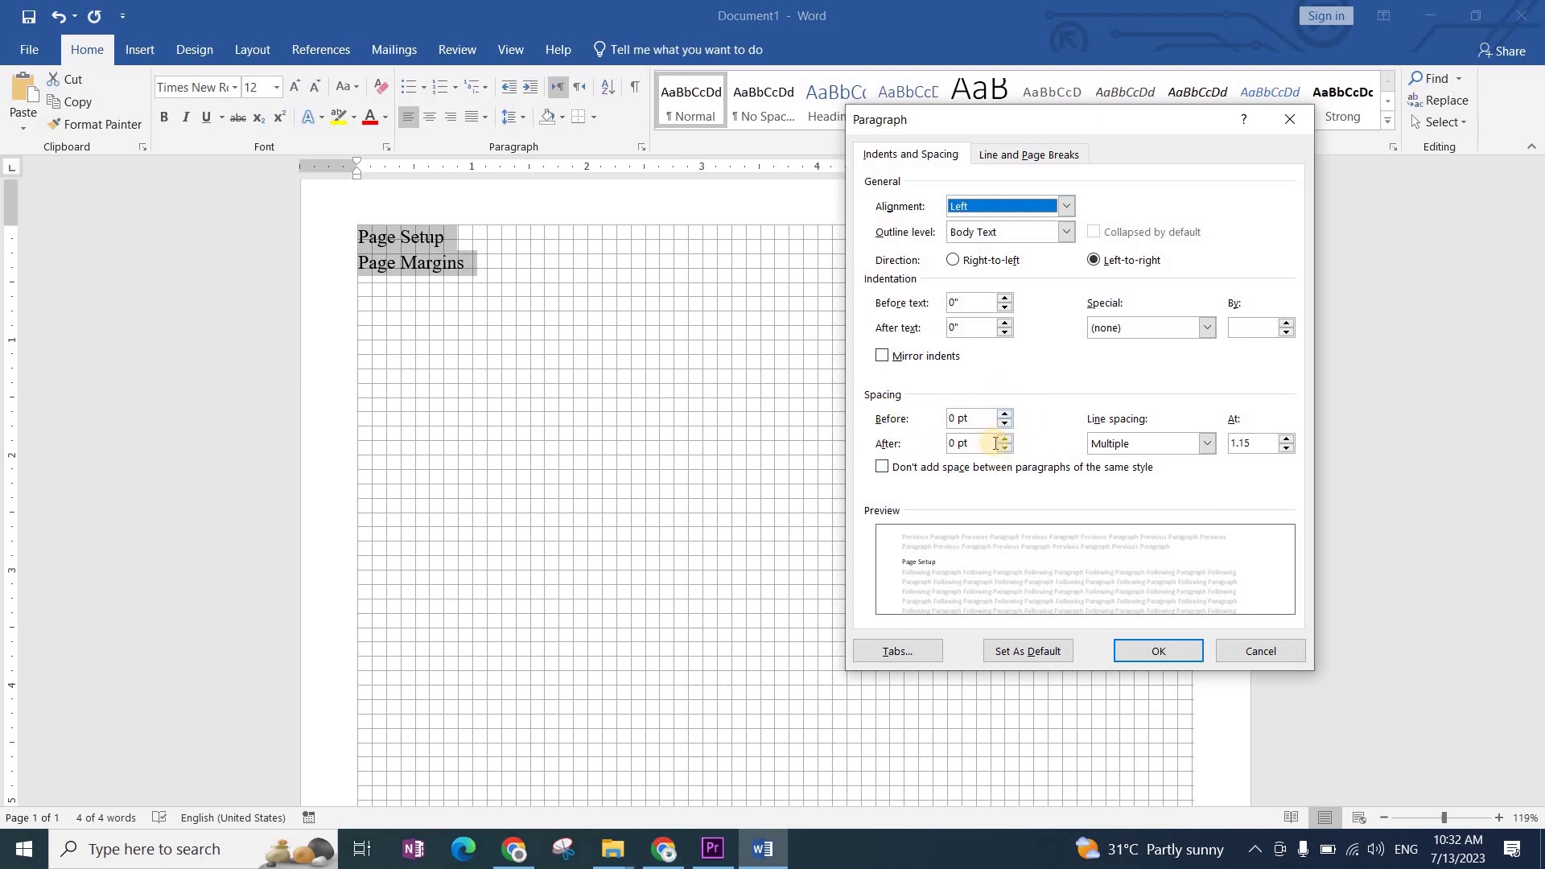
Step: Set both lines to 0 pt spacing after and Single line spacing in the Paragraph dialog
{"action": "left_click", "coordinate": [1004, 439]}
{"action": "left_click", "coordinate": [1004, 439]}
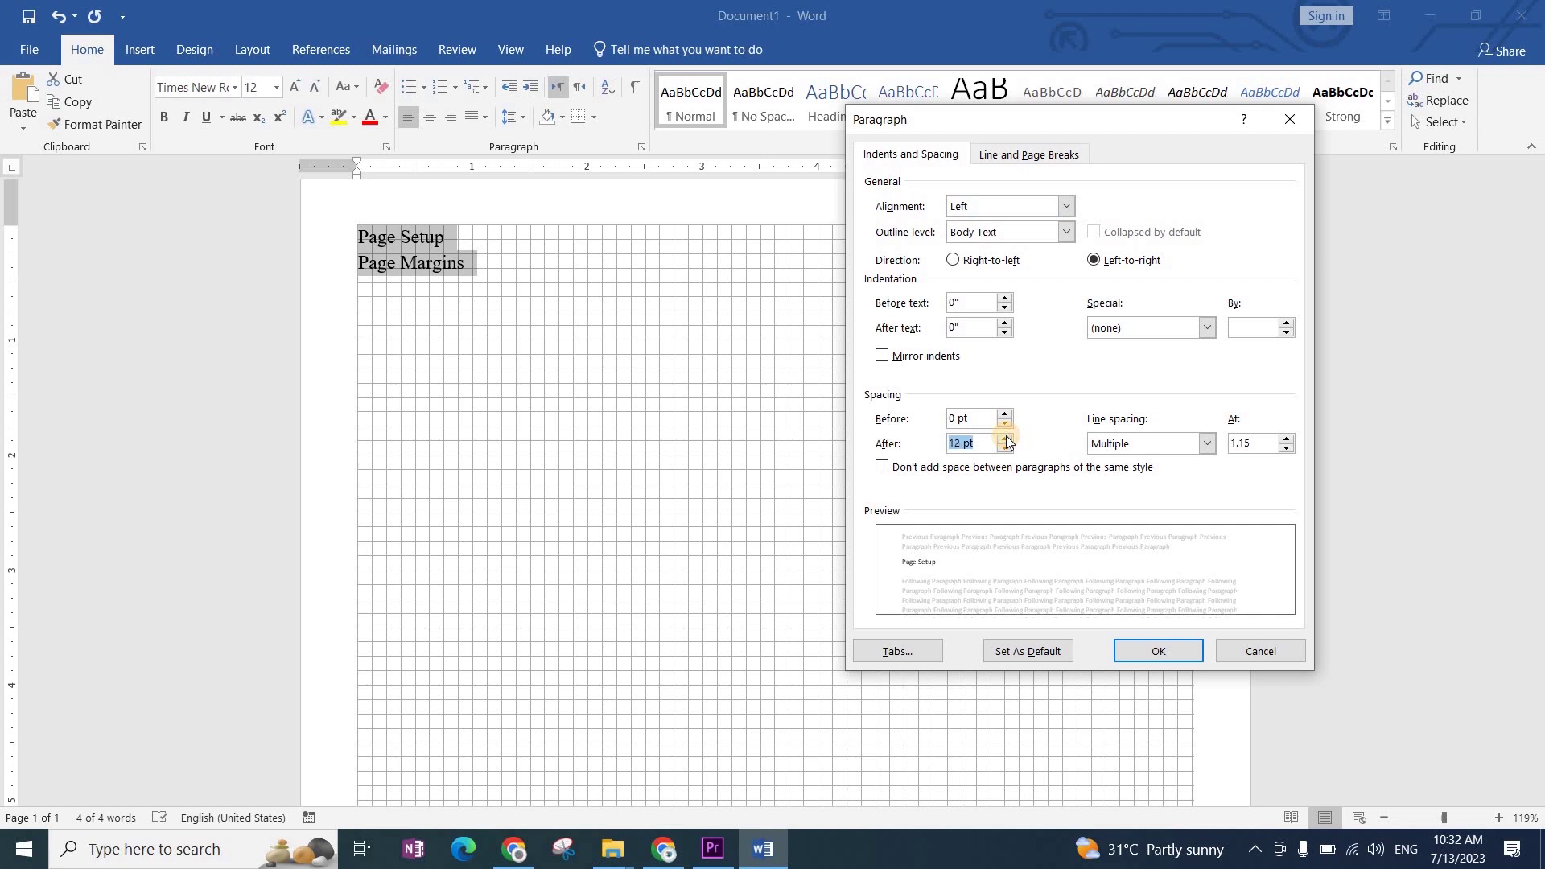
{"action": "left_click", "coordinate": [1007, 451]}
{"action": "left_click", "coordinate": [1008, 450]}
{"action": "left_click", "coordinate": [1008, 450]}
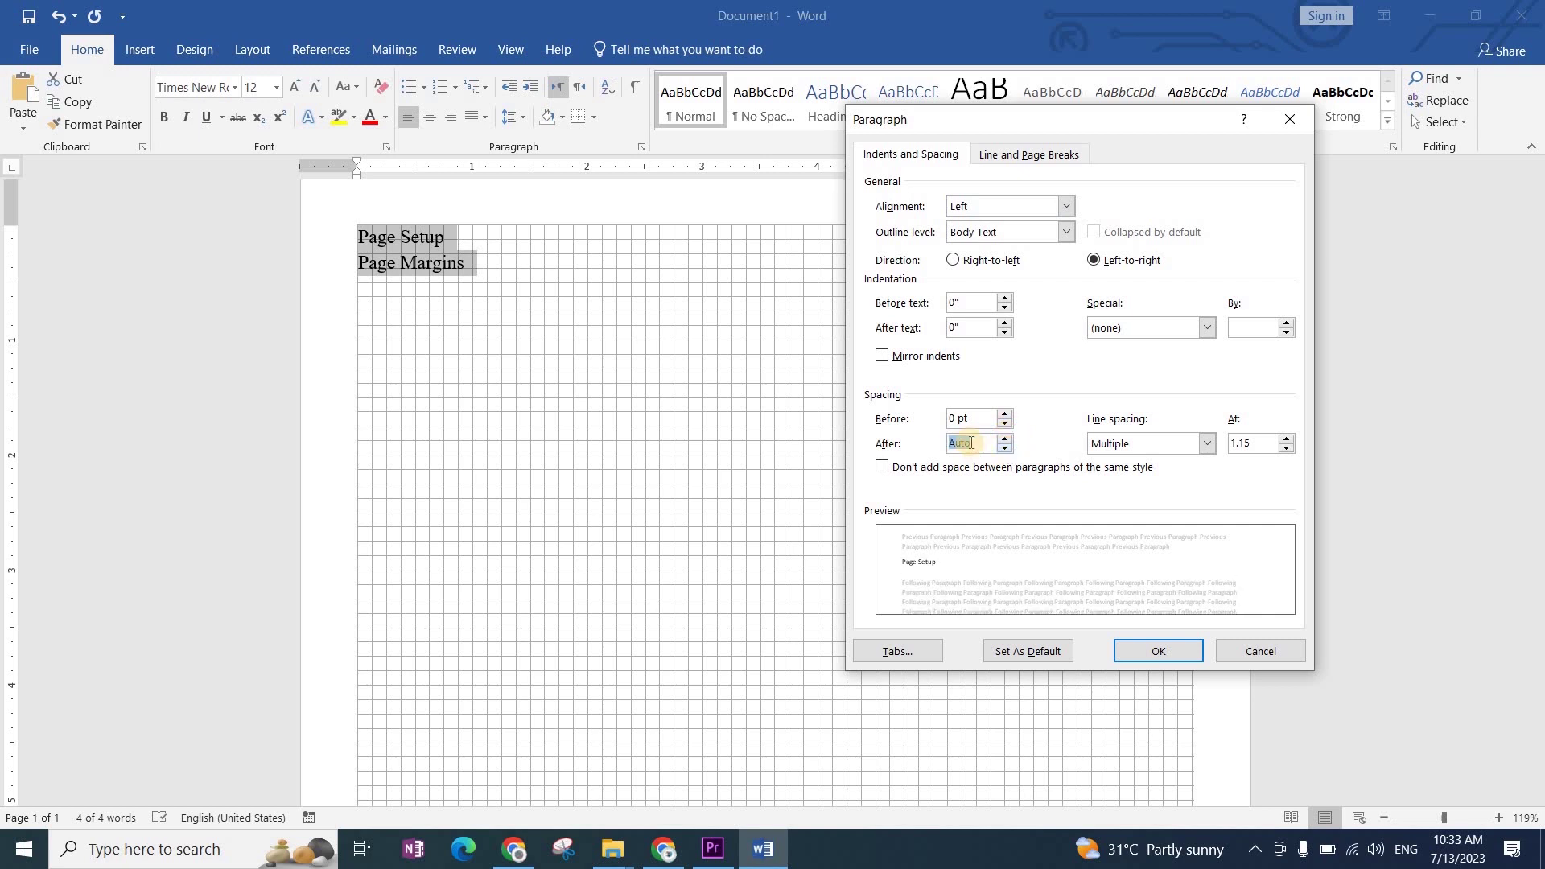
{"action": "left_click", "coordinate": [1007, 439]}
{"action": "left_click", "coordinate": [1114, 445]}
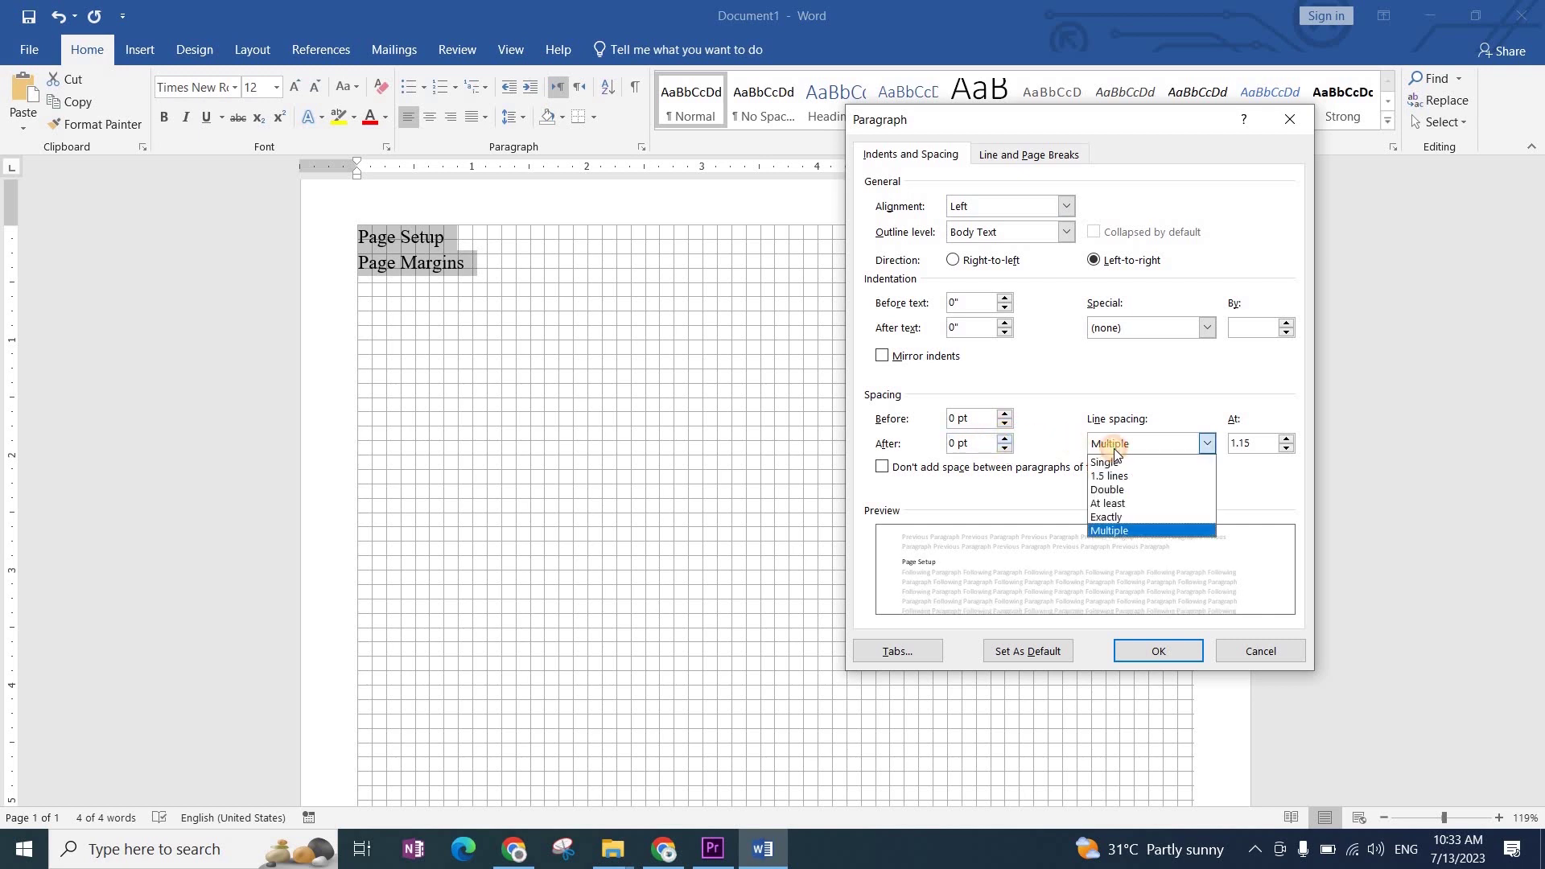
{"action": "left_click", "coordinate": [1126, 464]}
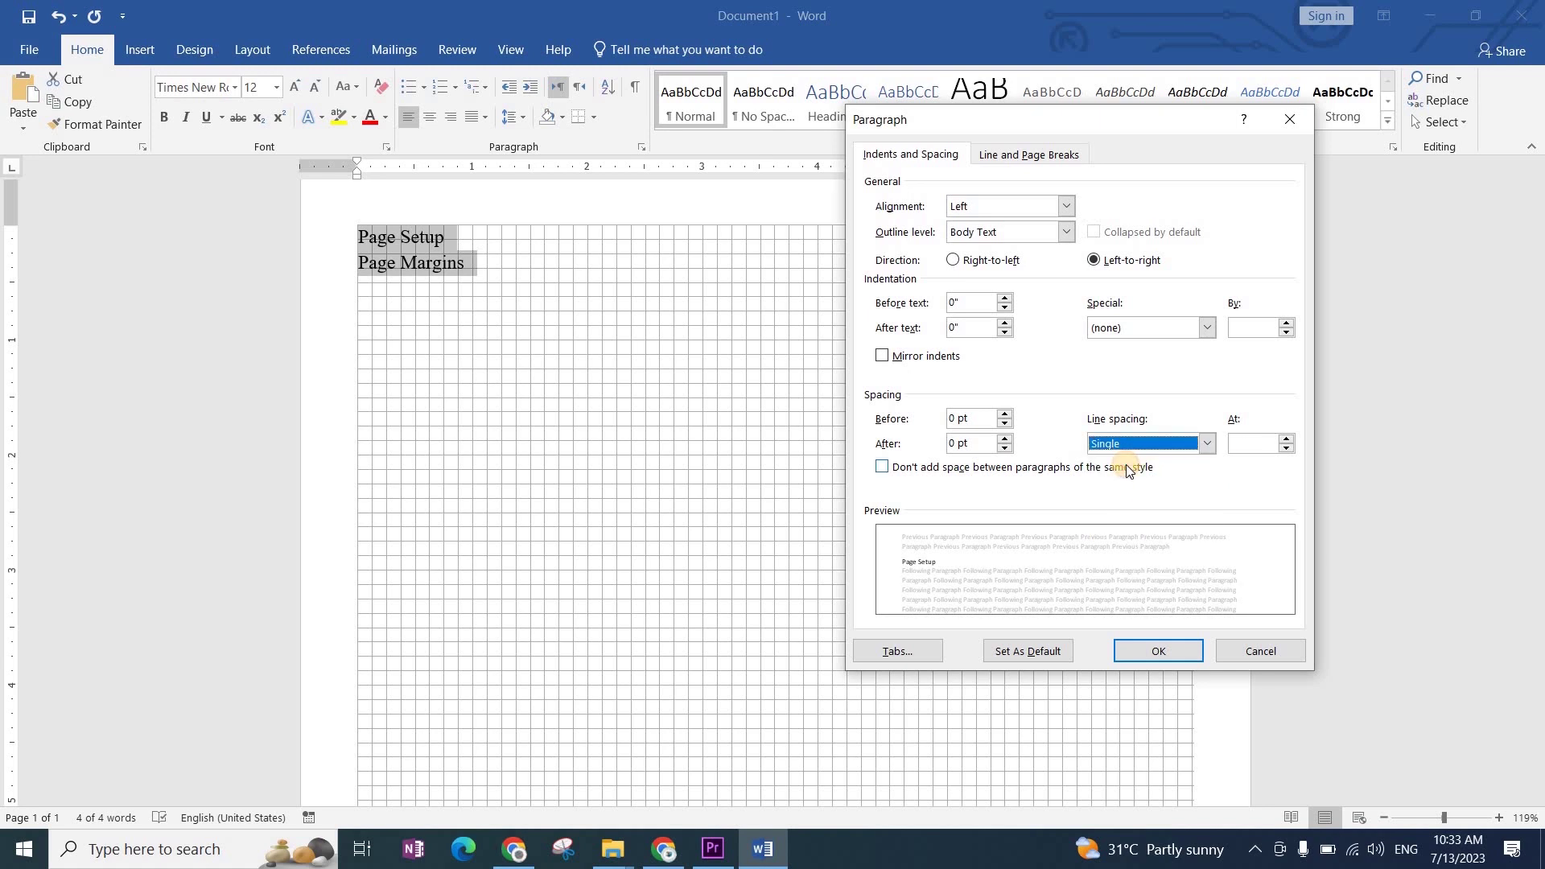
{"action": "left_click", "coordinate": [1167, 650]}
{"action": "left_click", "coordinate": [787, 505]}
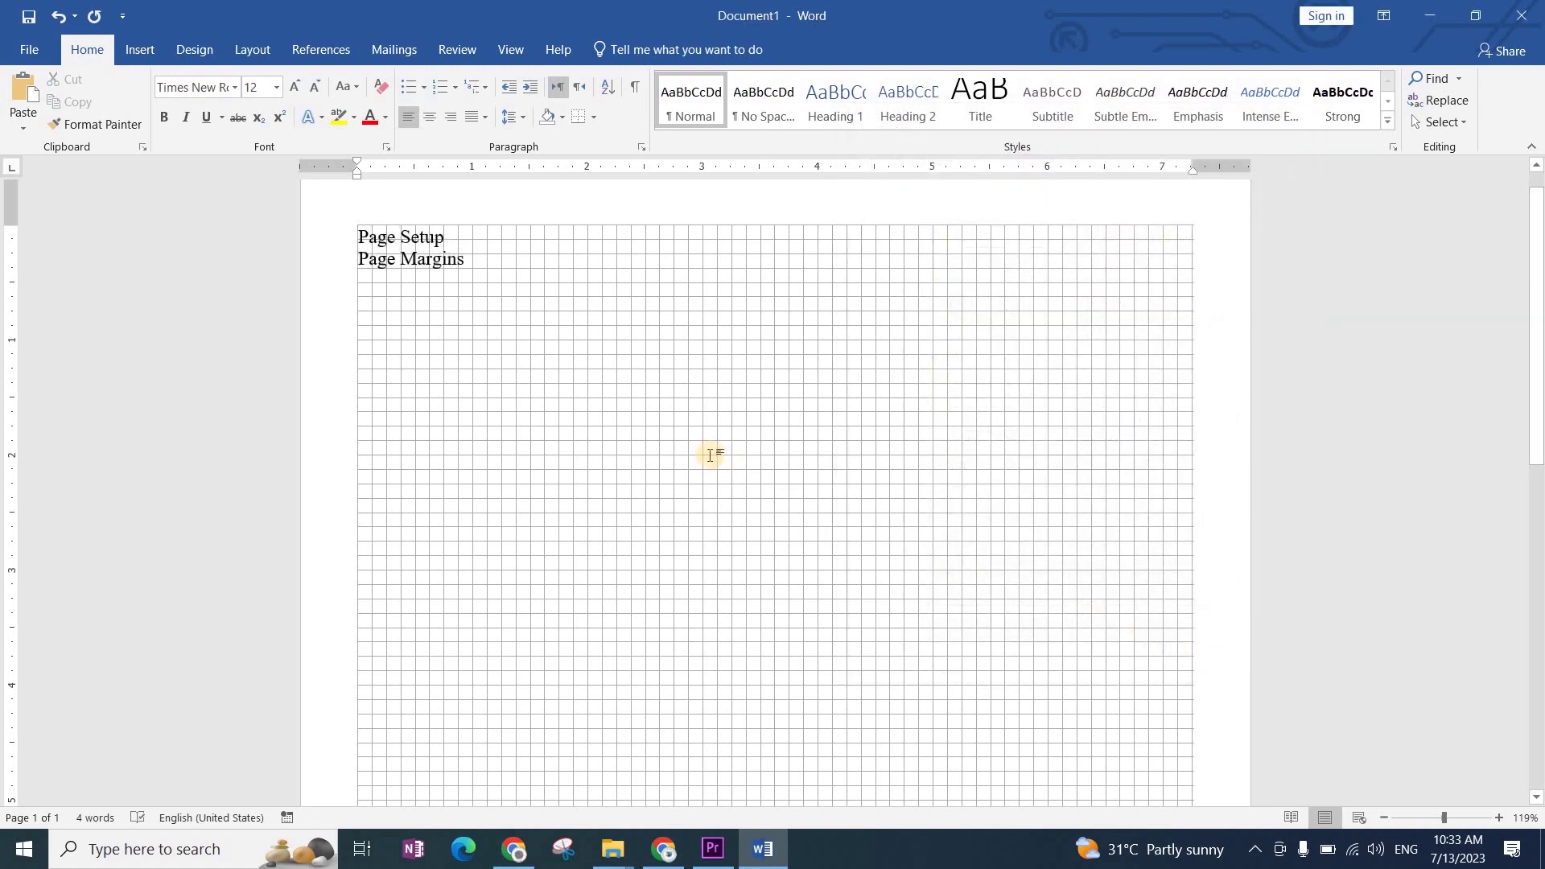
Step: Select both lines and raise their line spacing to 1.15, then to 1.5
{"action": "key", "text": "ctrl+a"}
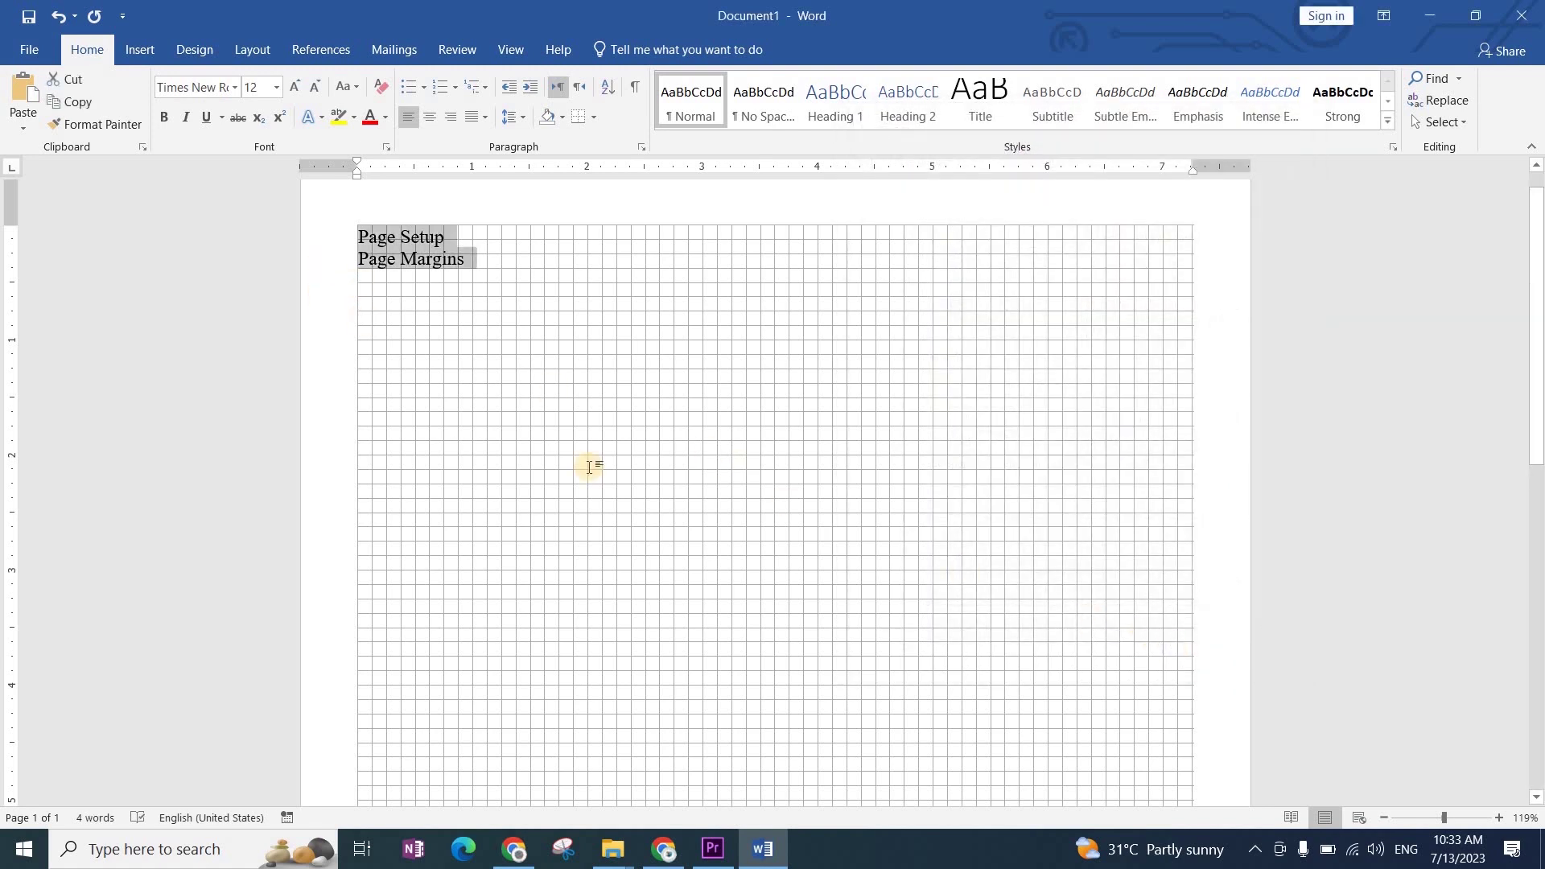
{"action": "left_click", "coordinate": [523, 117]}
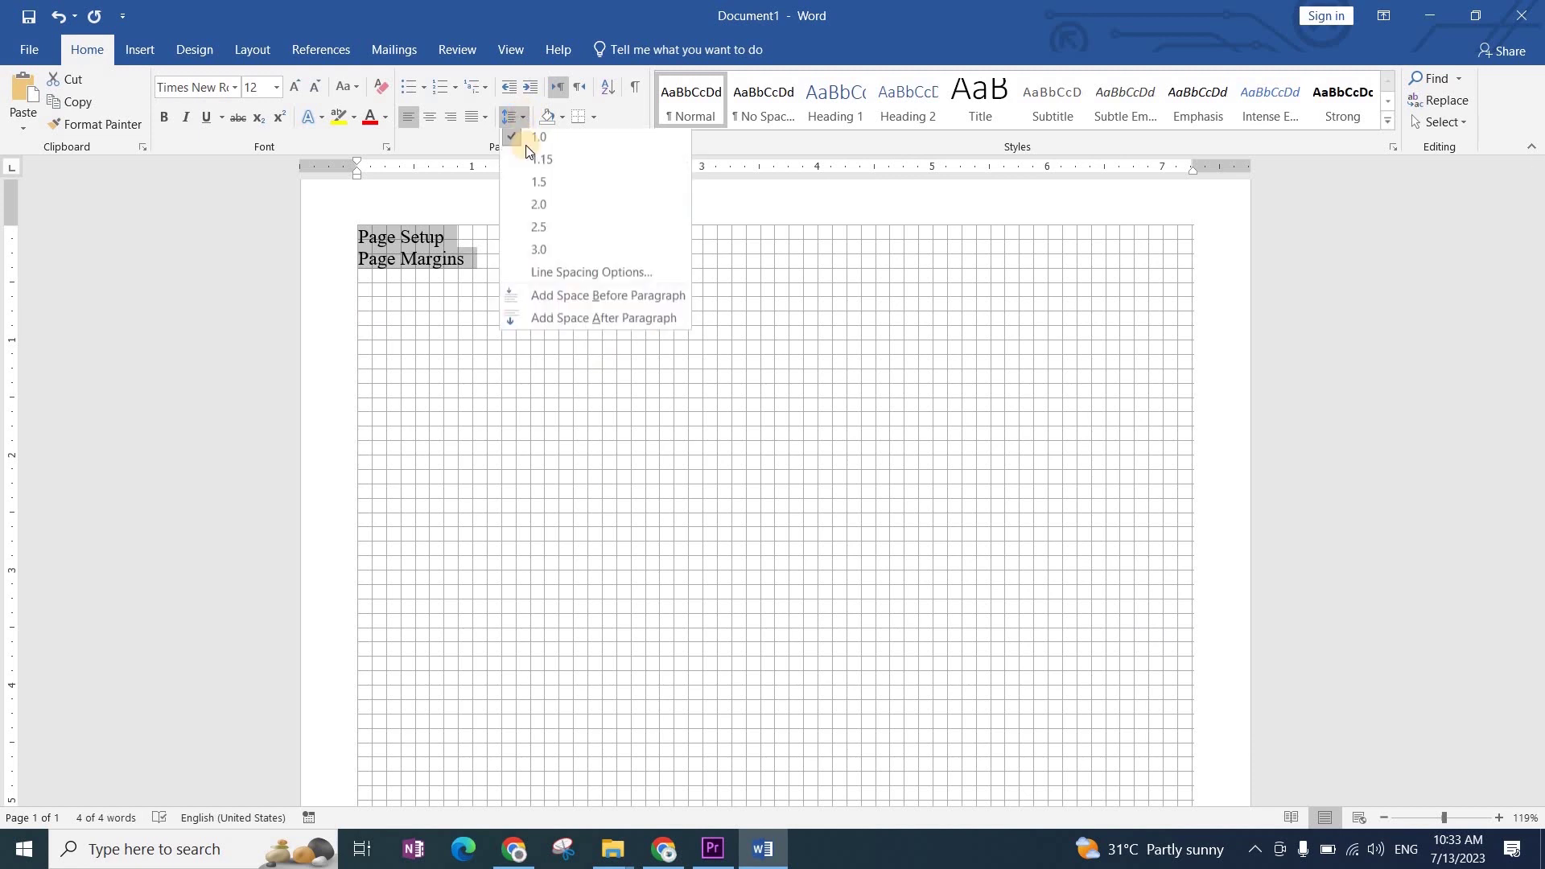
{"action": "left_click", "coordinate": [552, 166]}
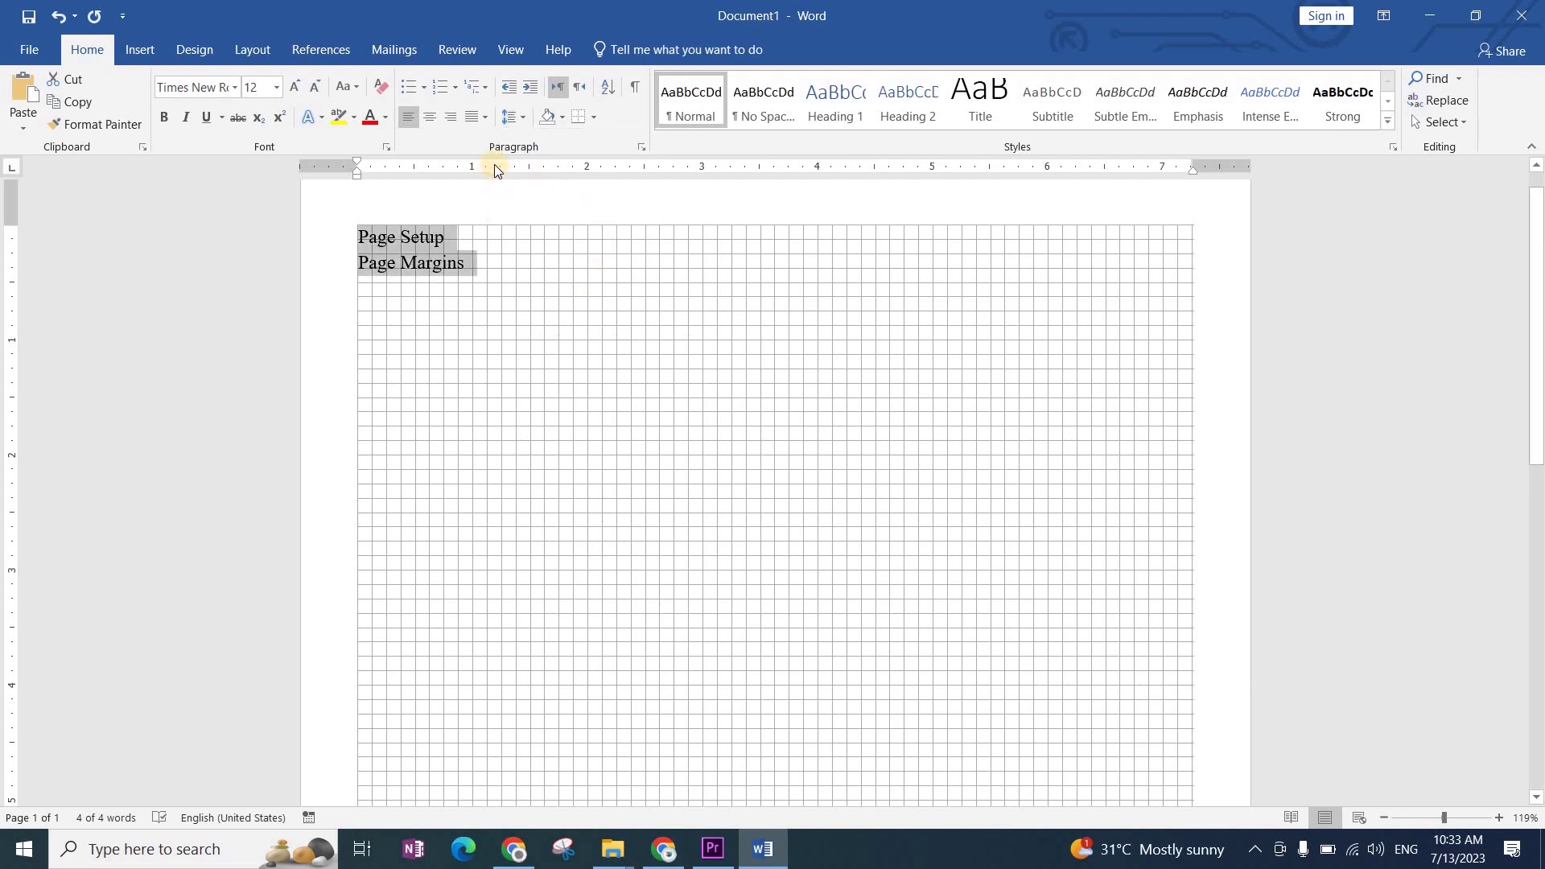
{"action": "left_click", "coordinate": [509, 119]}
{"action": "left_click", "coordinate": [520, 186]}
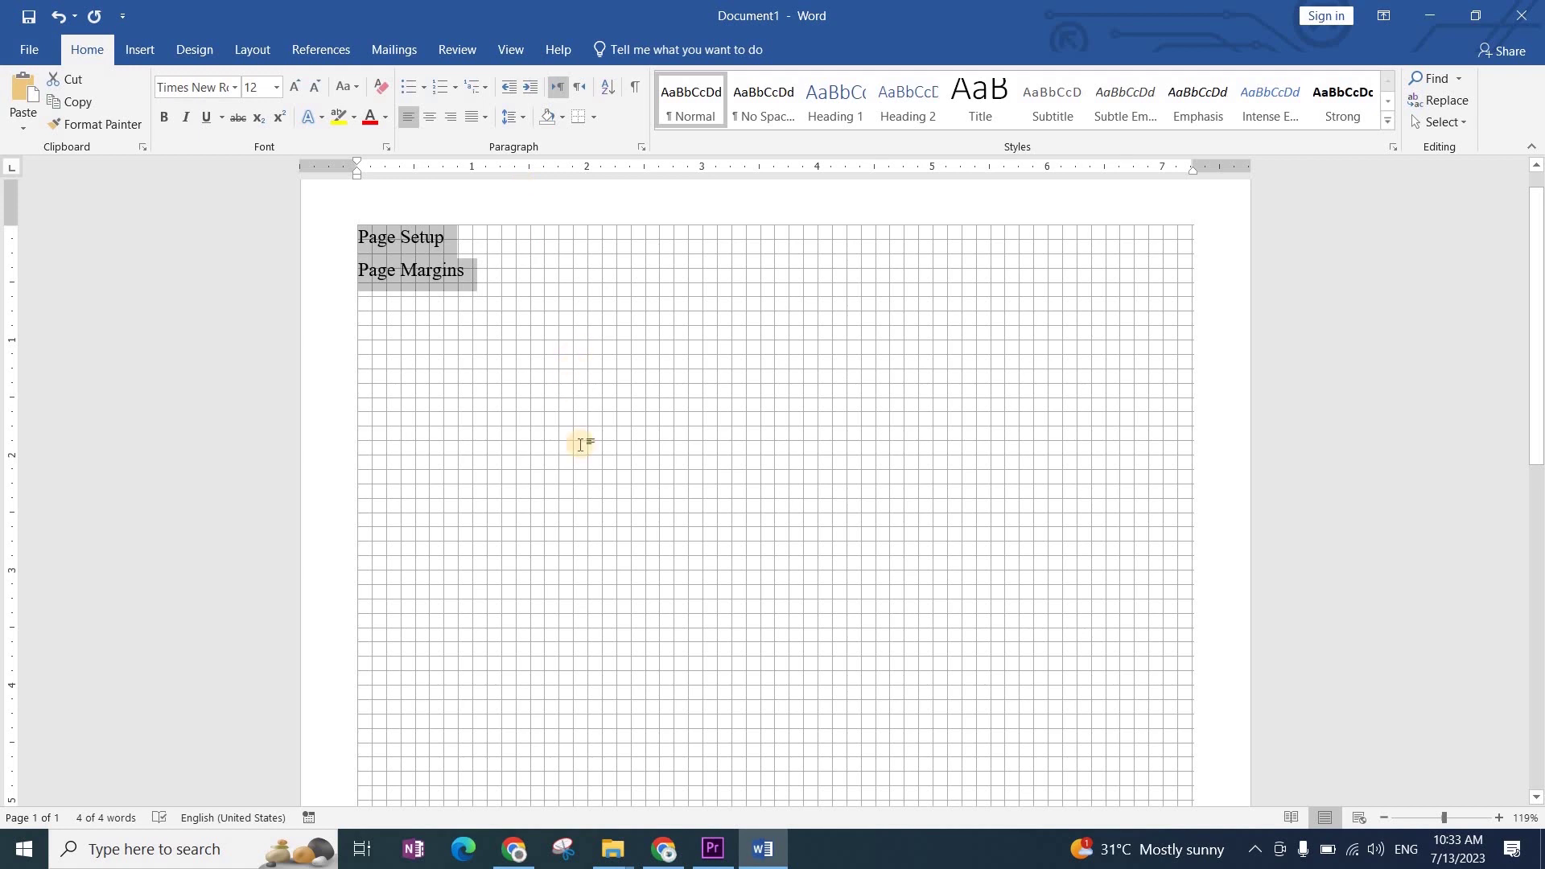
{"action": "scroll", "coordinate": [580, 445], "scroll_direction": "up", "scroll_amount": 1}
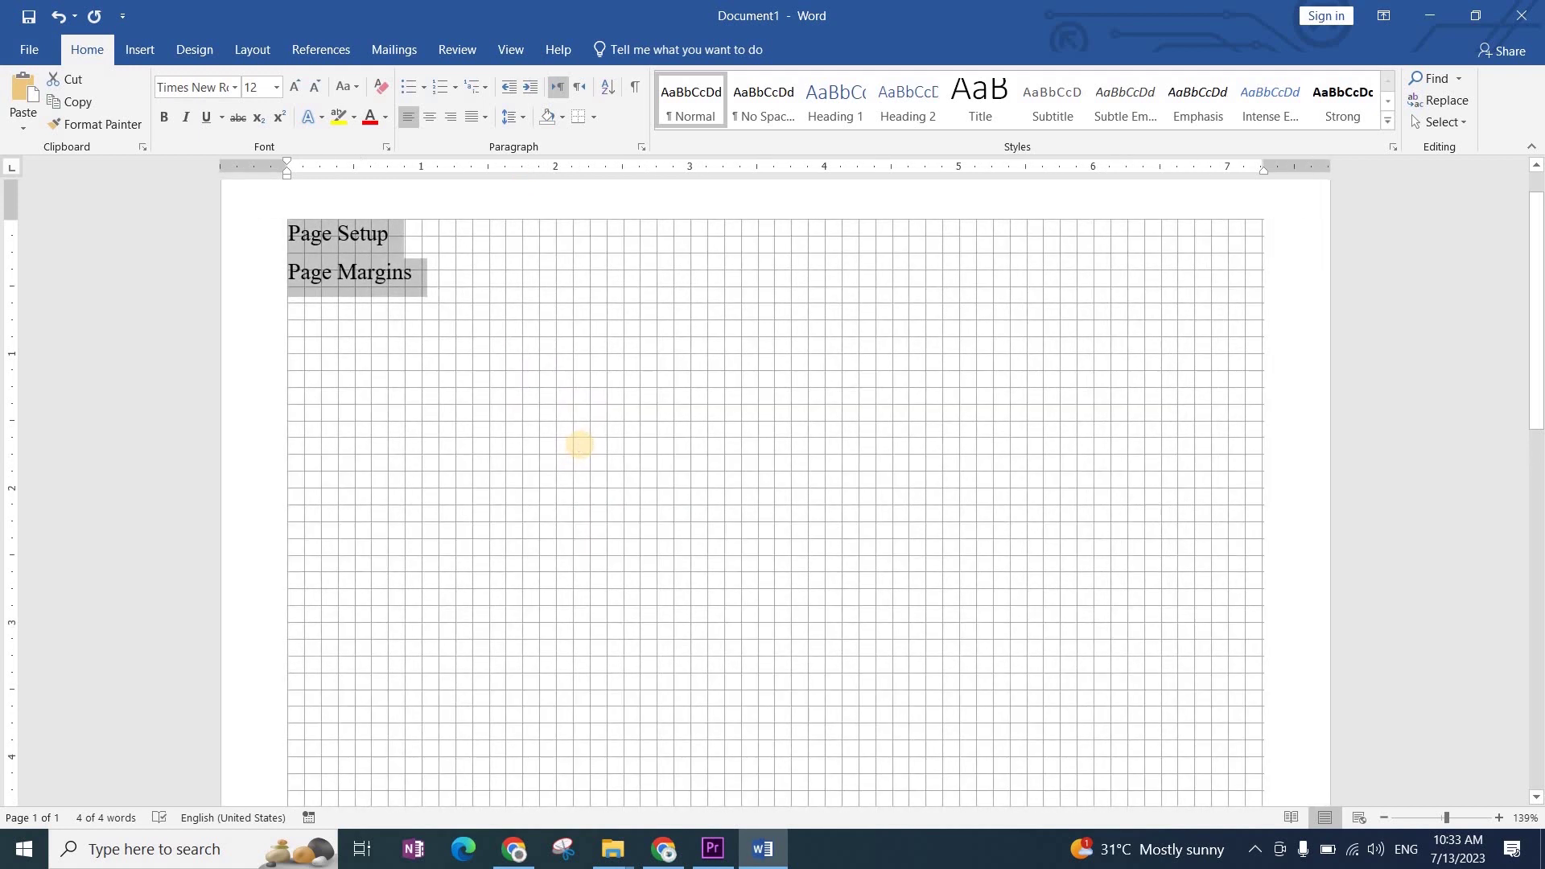
Step: Generate sample paragraphs with =rand() and turn off the page gridlines
{"action": "type", "text": "=rand"}
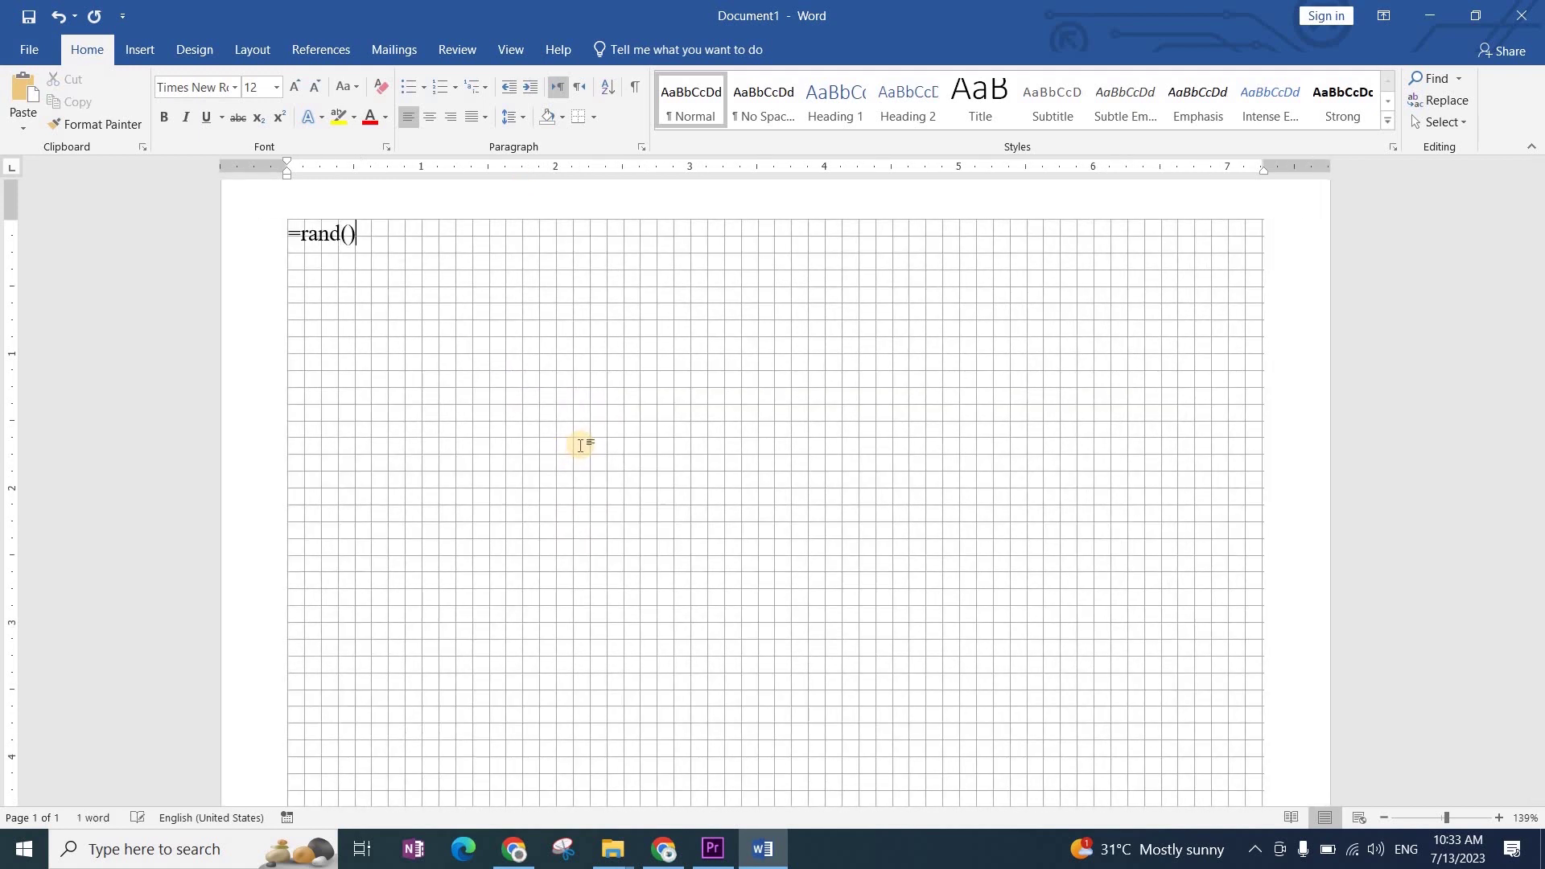
{"action": "type", "text": "()"}
{"action": "key", "text": "Return"}
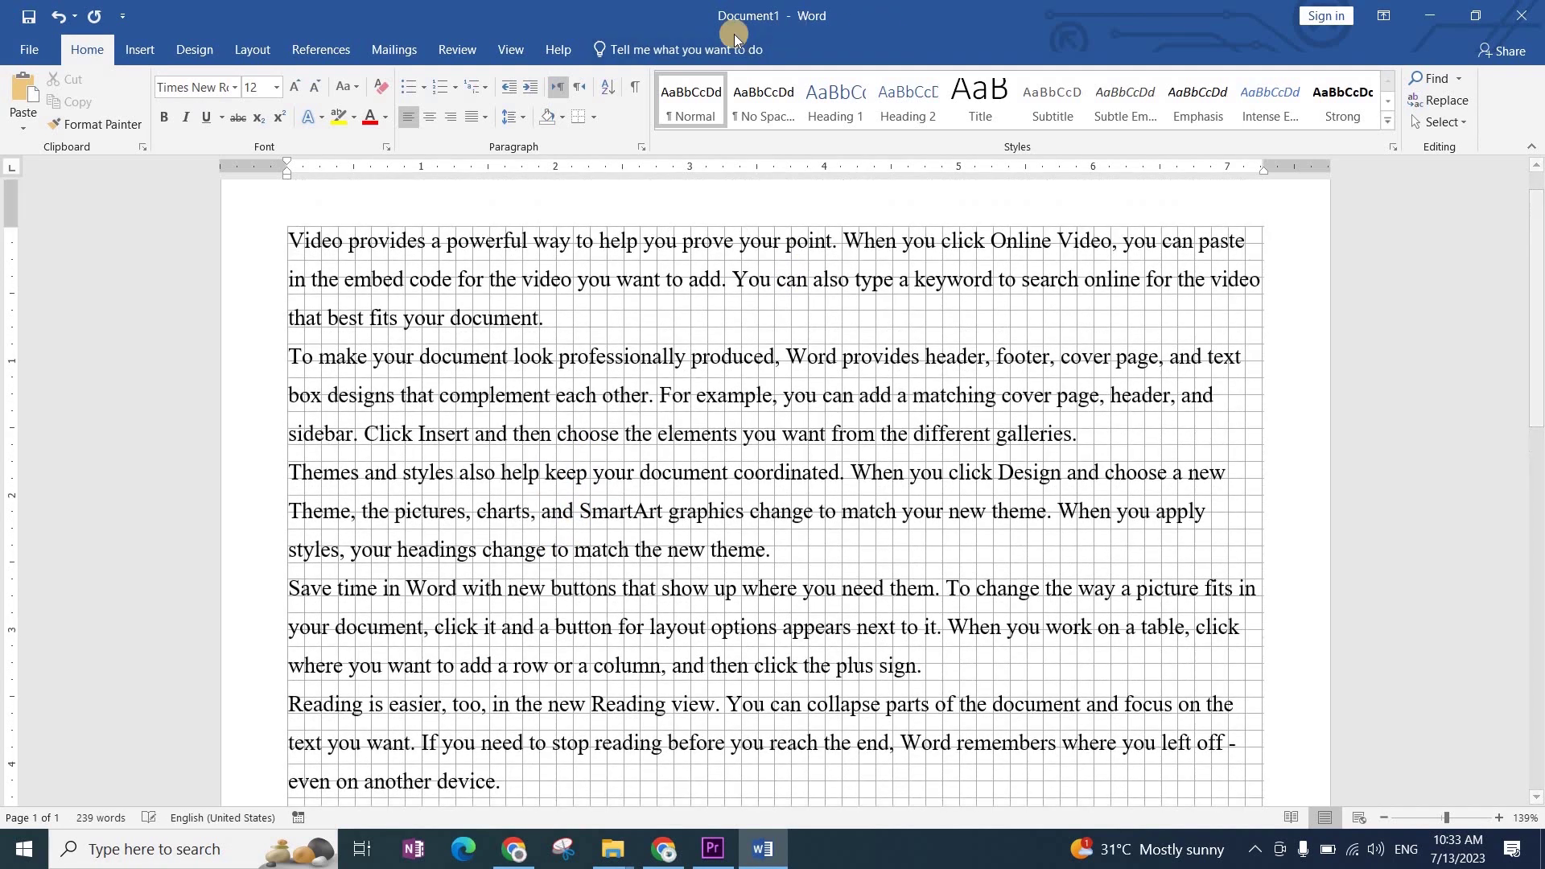
{"action": "left_click", "coordinate": [512, 50]}
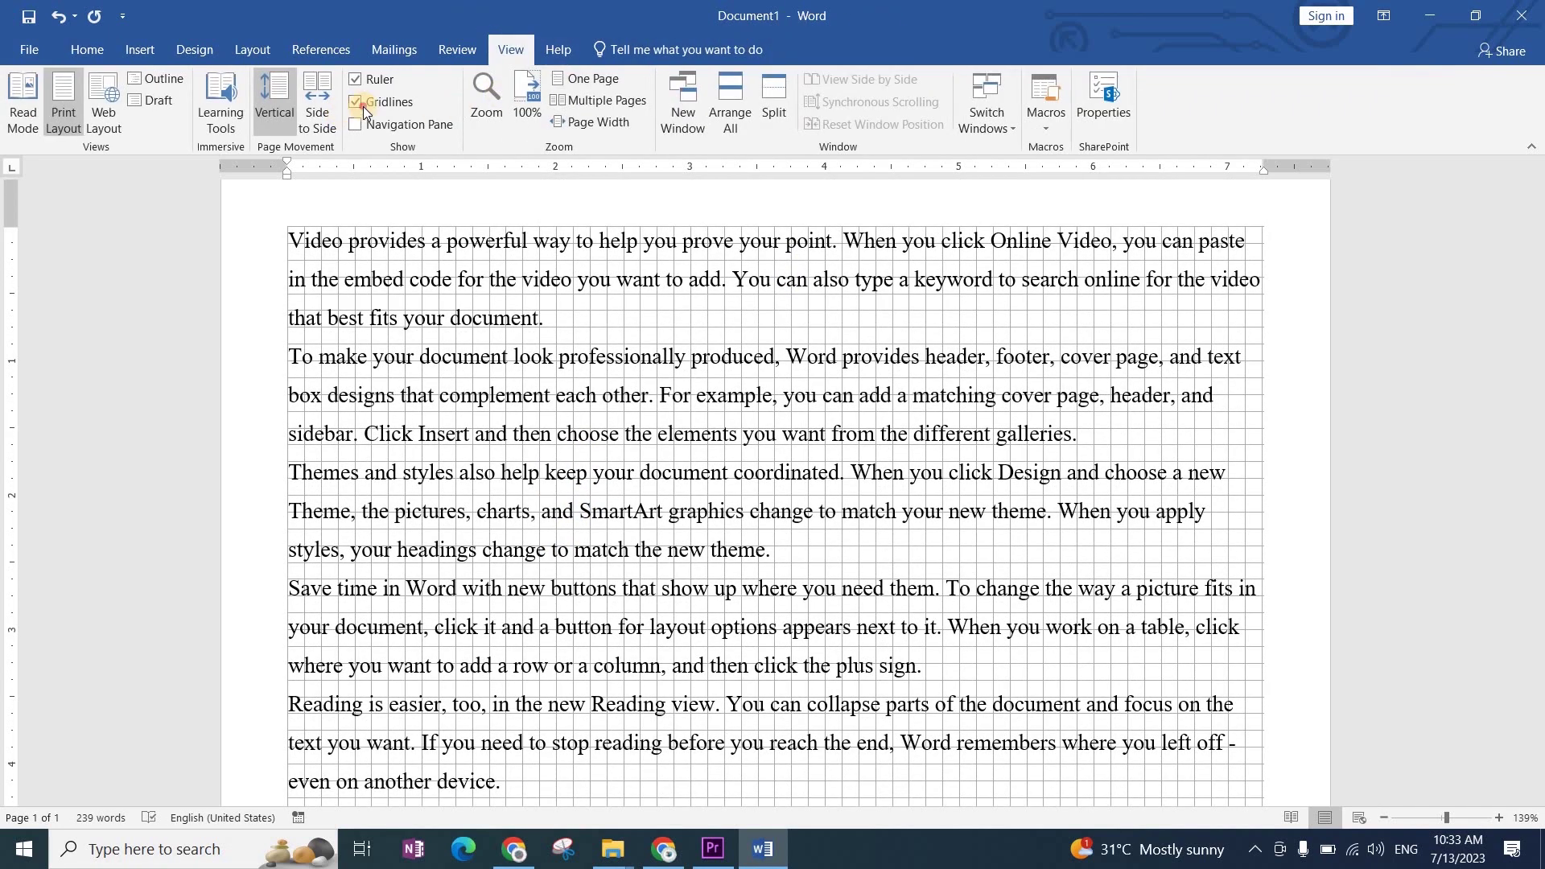
{"action": "left_click", "coordinate": [364, 105]}
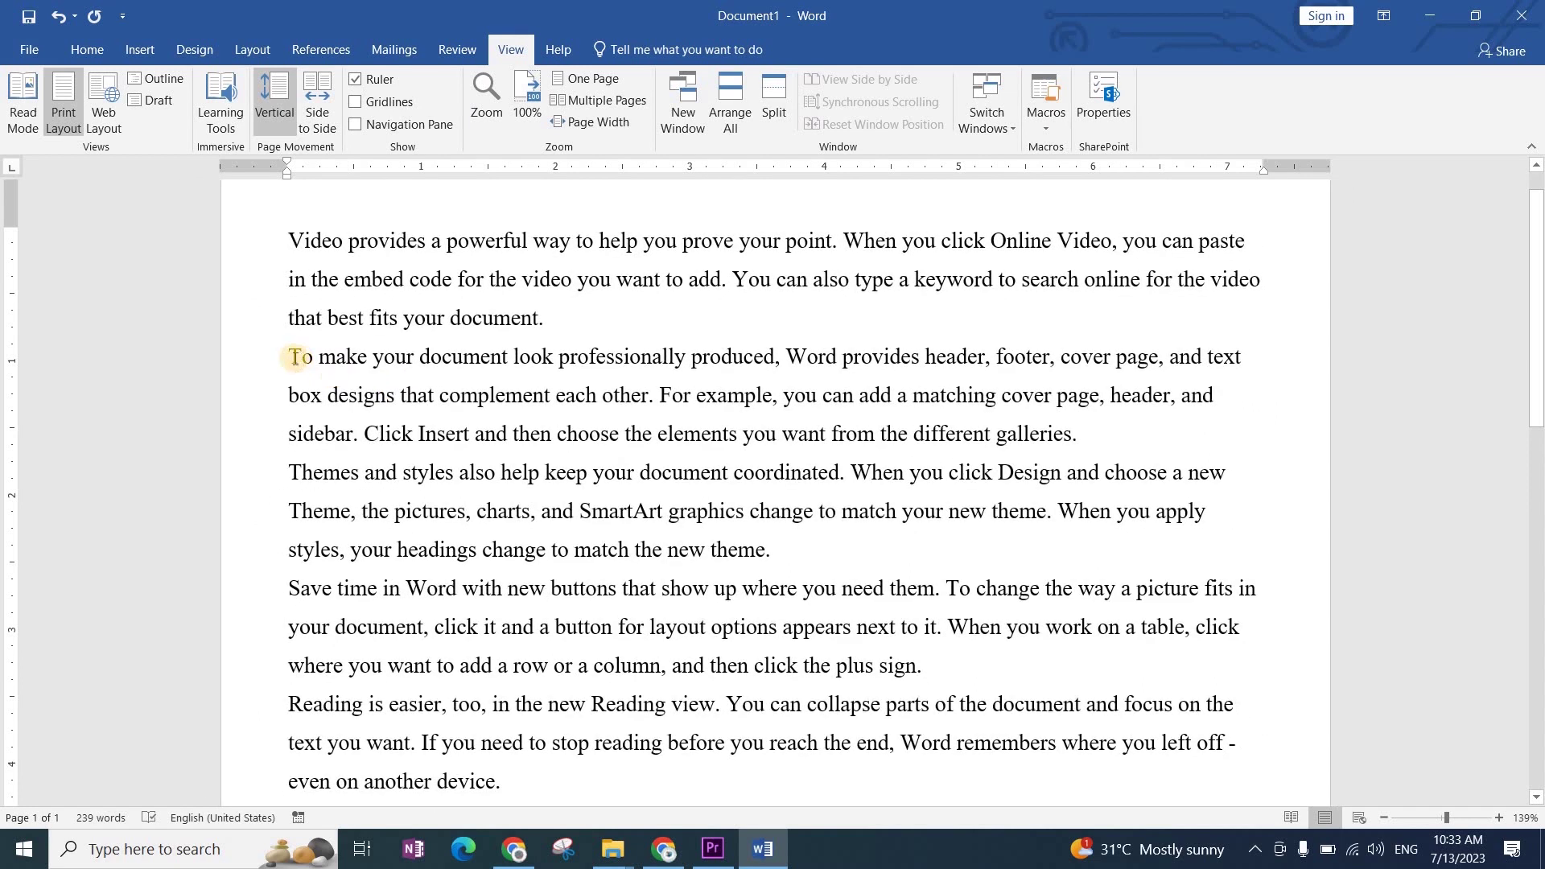
Step: Delete everything after the first 'Video provides a powerful way…' paragraph
{"action": "left_click_drag", "start_coordinate": [290, 356], "coordinate": [721, 780]}
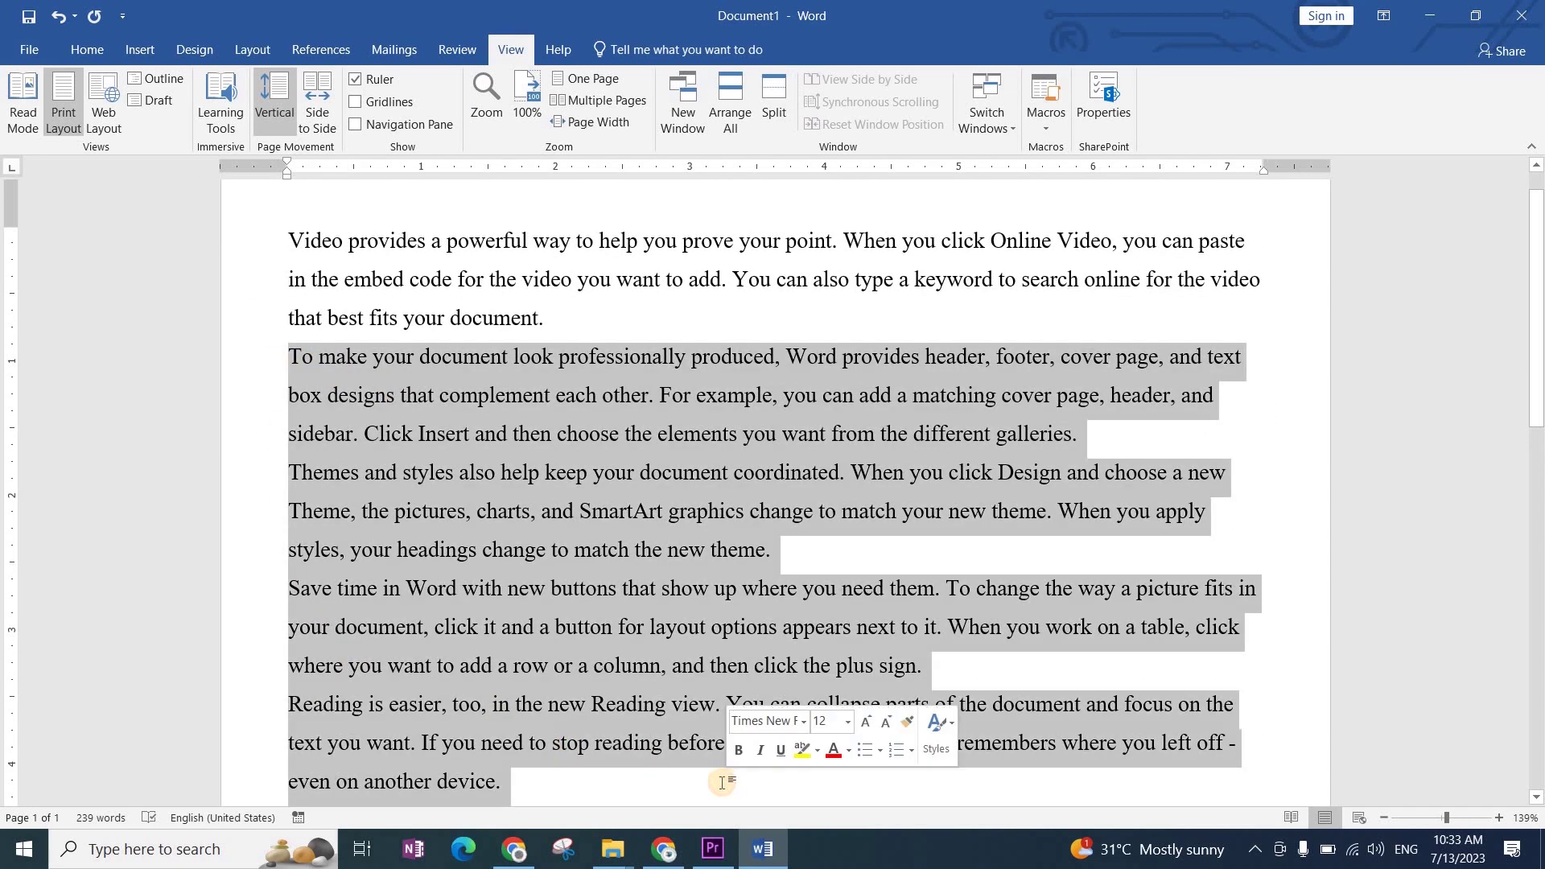
{"action": "key", "text": "Delete"}
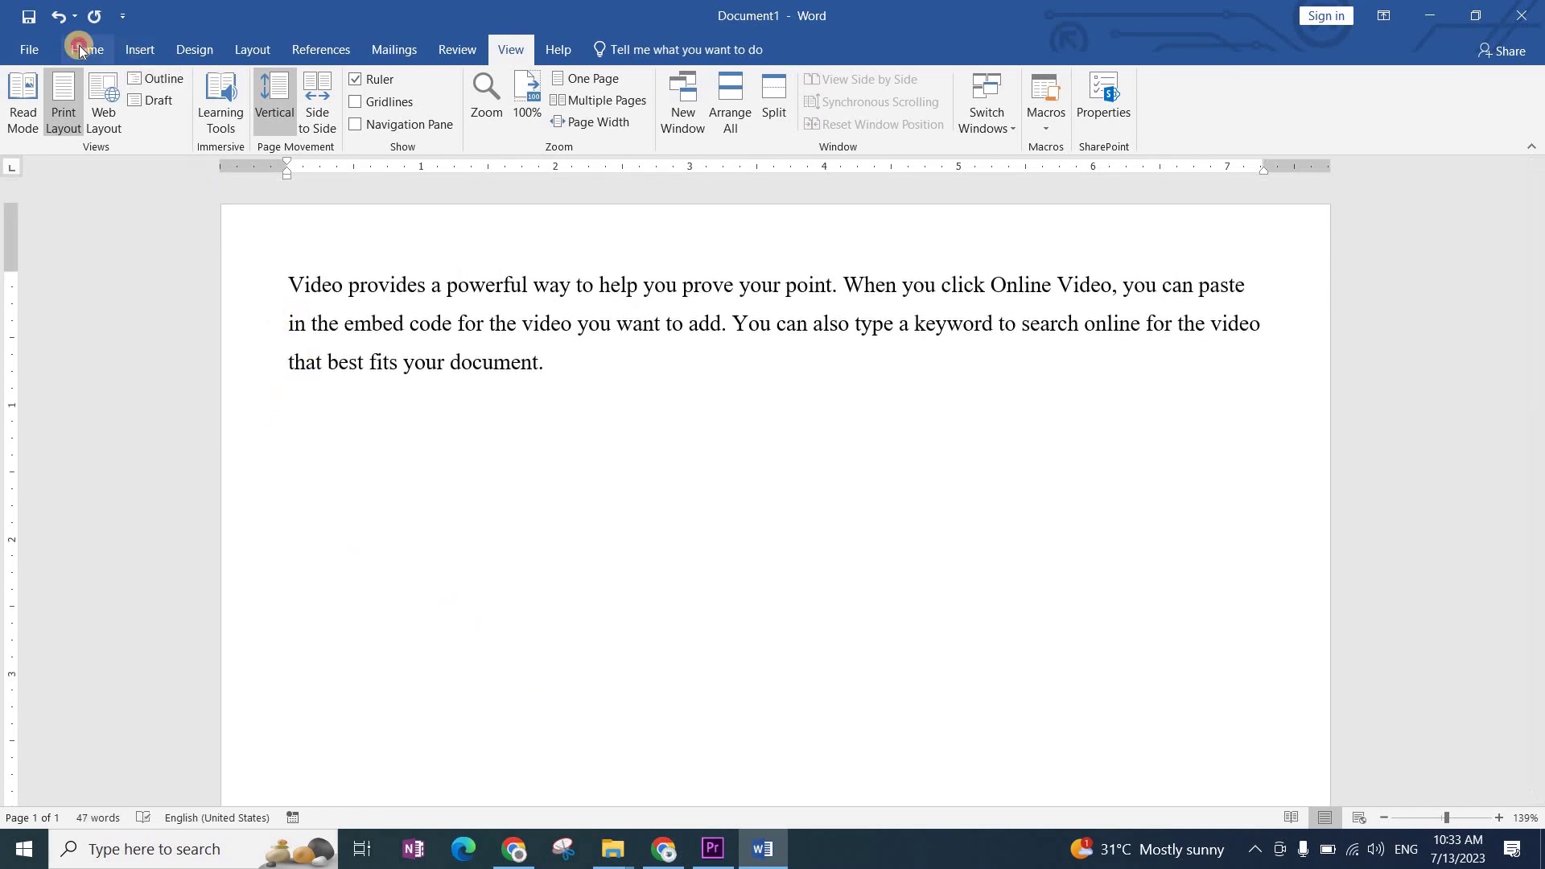
{"action": "left_click", "coordinate": [87, 50]}
Step: Apply 2.5 line spacing to the whole sample paragraph
{"action": "left_click_drag", "start_coordinate": [290, 283], "coordinate": [551, 401]}
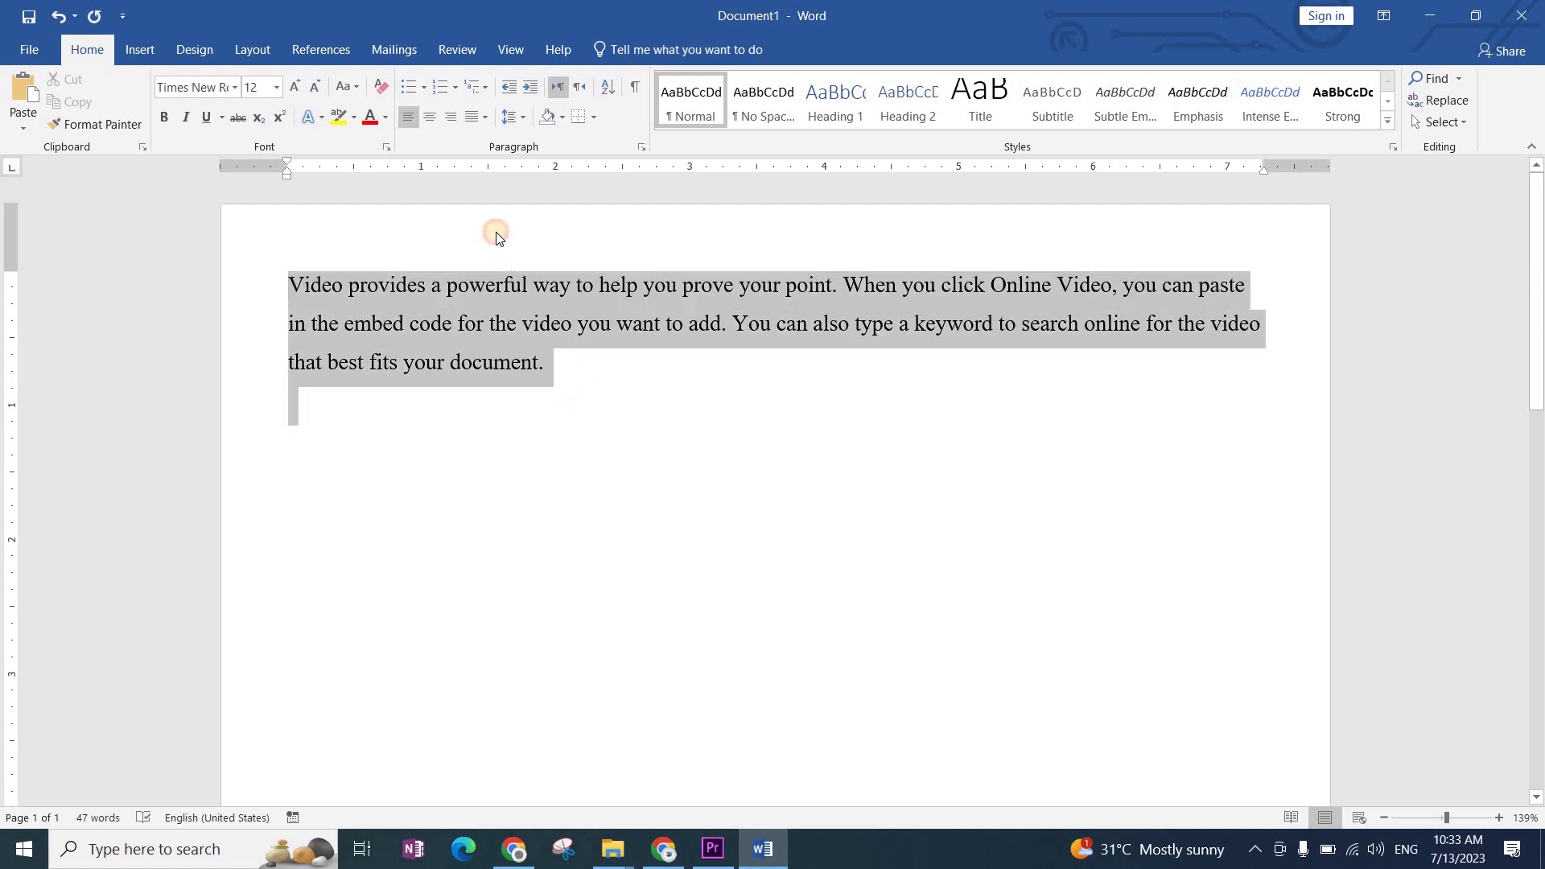
{"action": "left_click", "coordinate": [509, 122]}
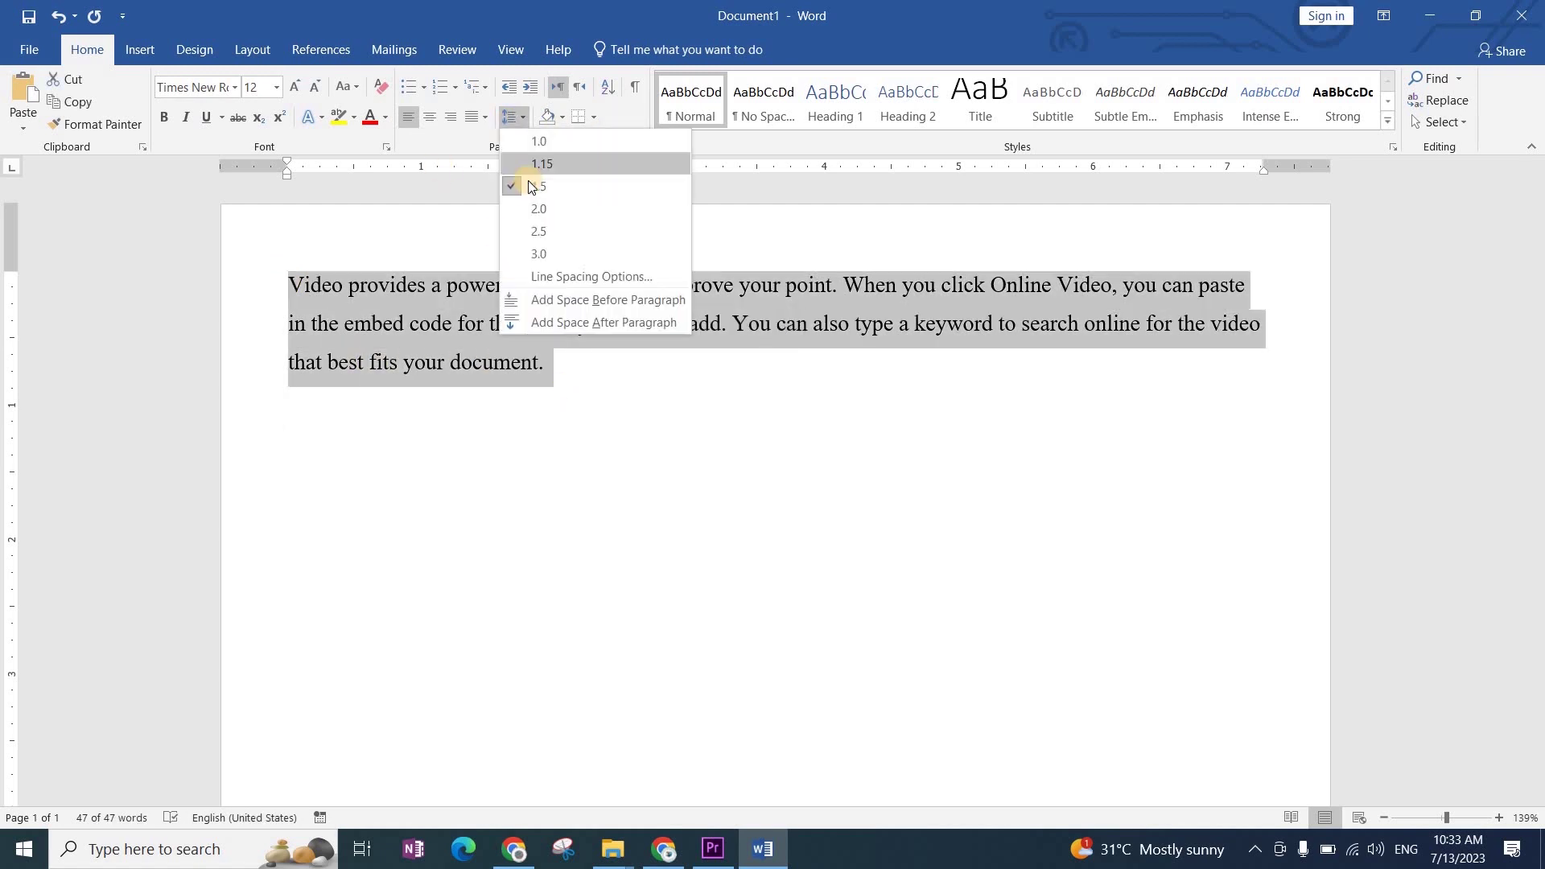
{"action": "left_click", "coordinate": [550, 231]}
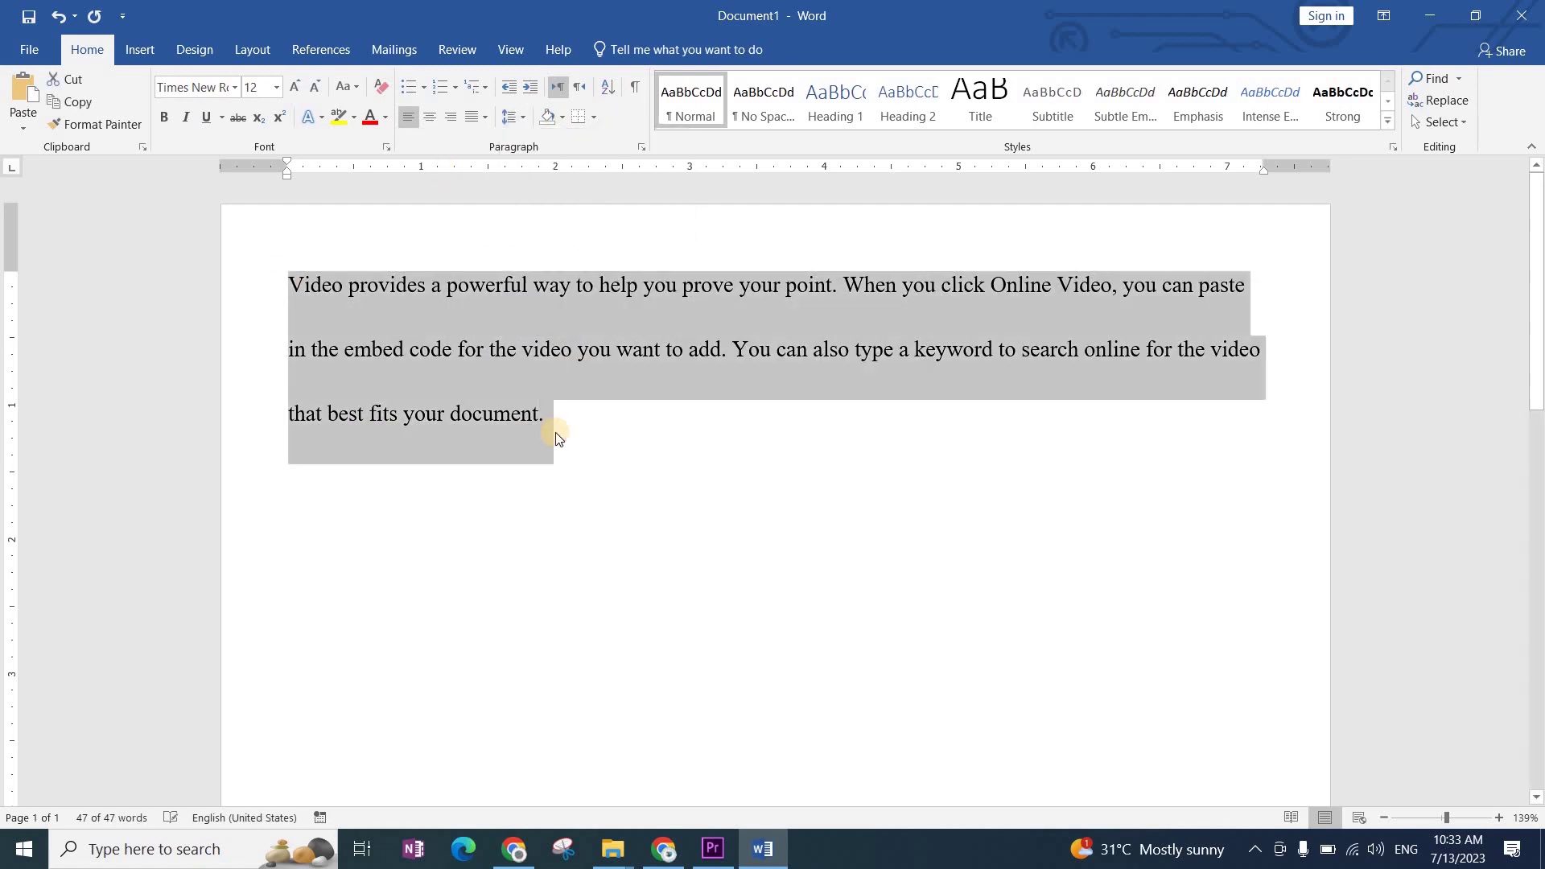
{"action": "left_click", "coordinate": [644, 534]}
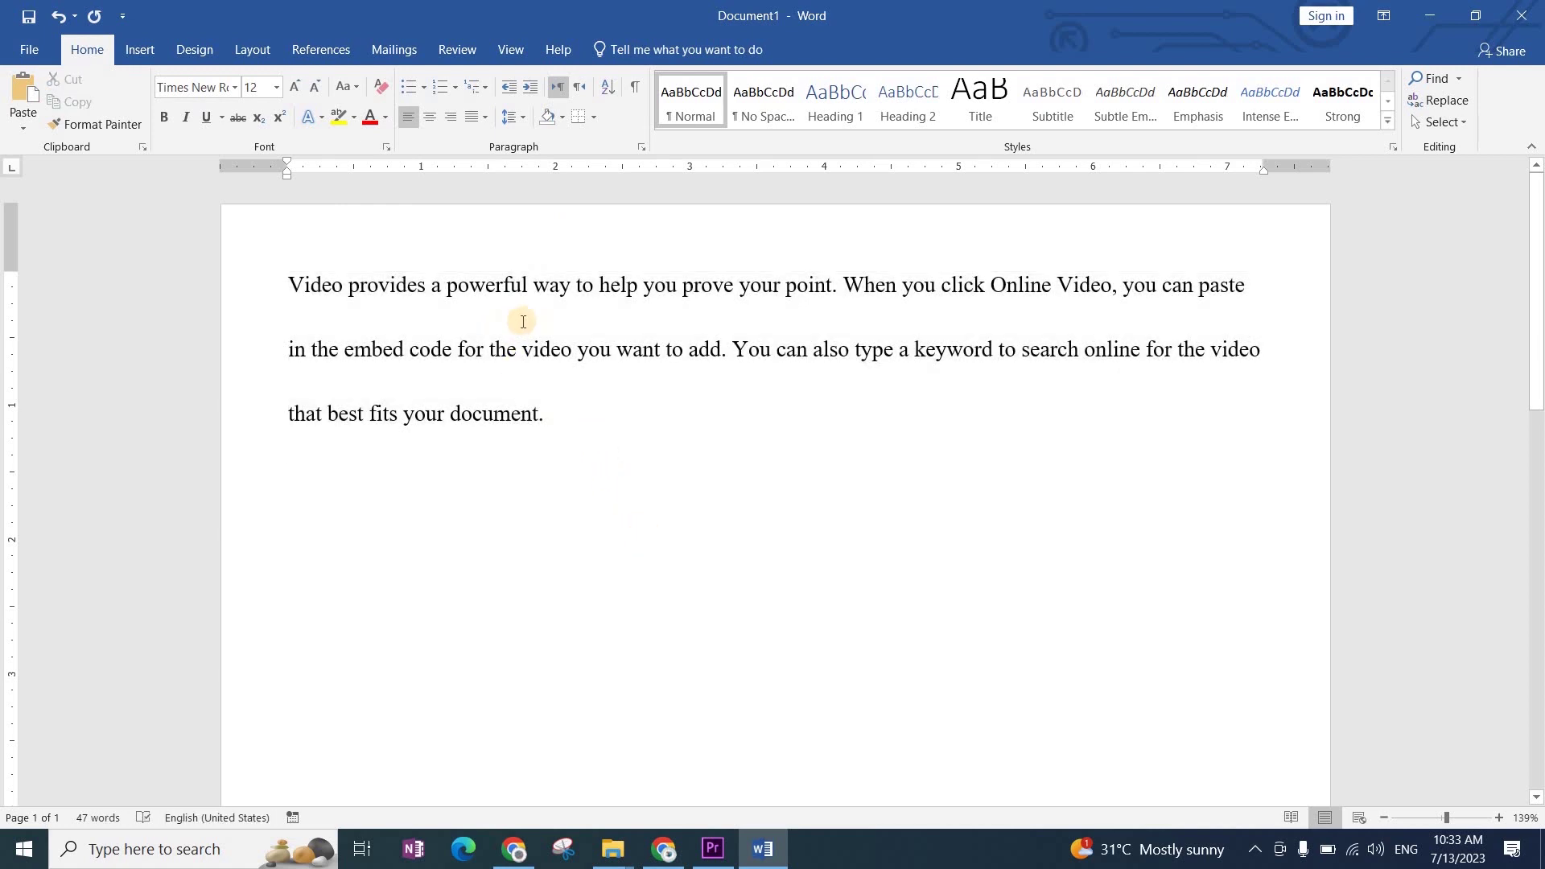
Step: Drag 'powerful way to' after 'help', then undo the move
{"action": "left_click_drag", "start_coordinate": [523, 321], "coordinate": [593, 320]}
{"action": "left_click_drag", "start_coordinate": [476, 300], "coordinate": [644, 299]}
{"action": "left_click", "coordinate": [911, 310]}
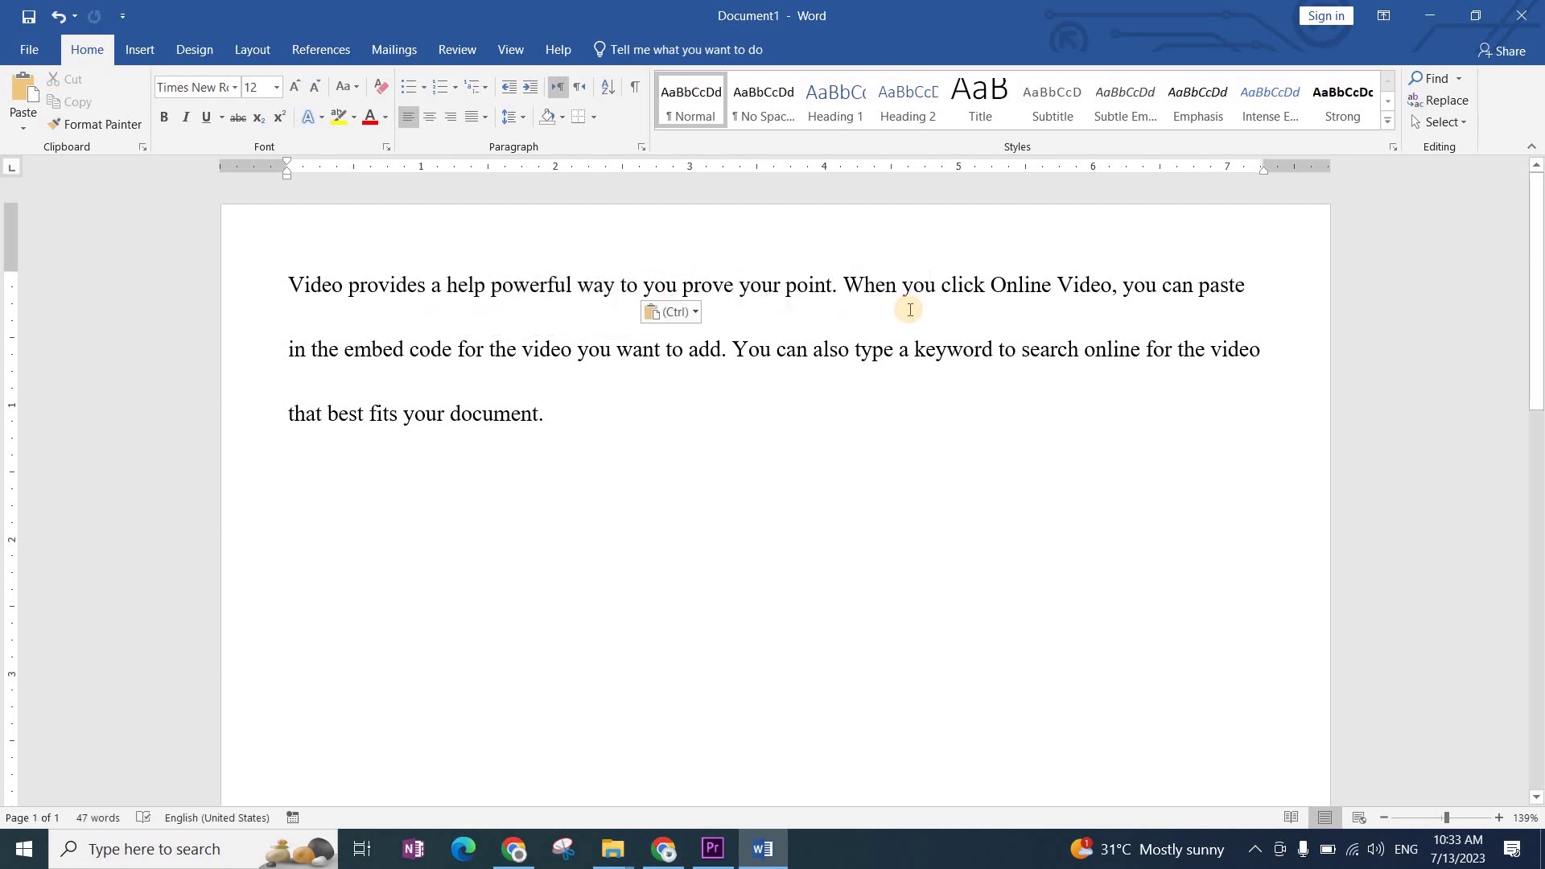
{"action": "key", "text": "ctrl+z"}
{"action": "left_click", "coordinate": [753, 312]}
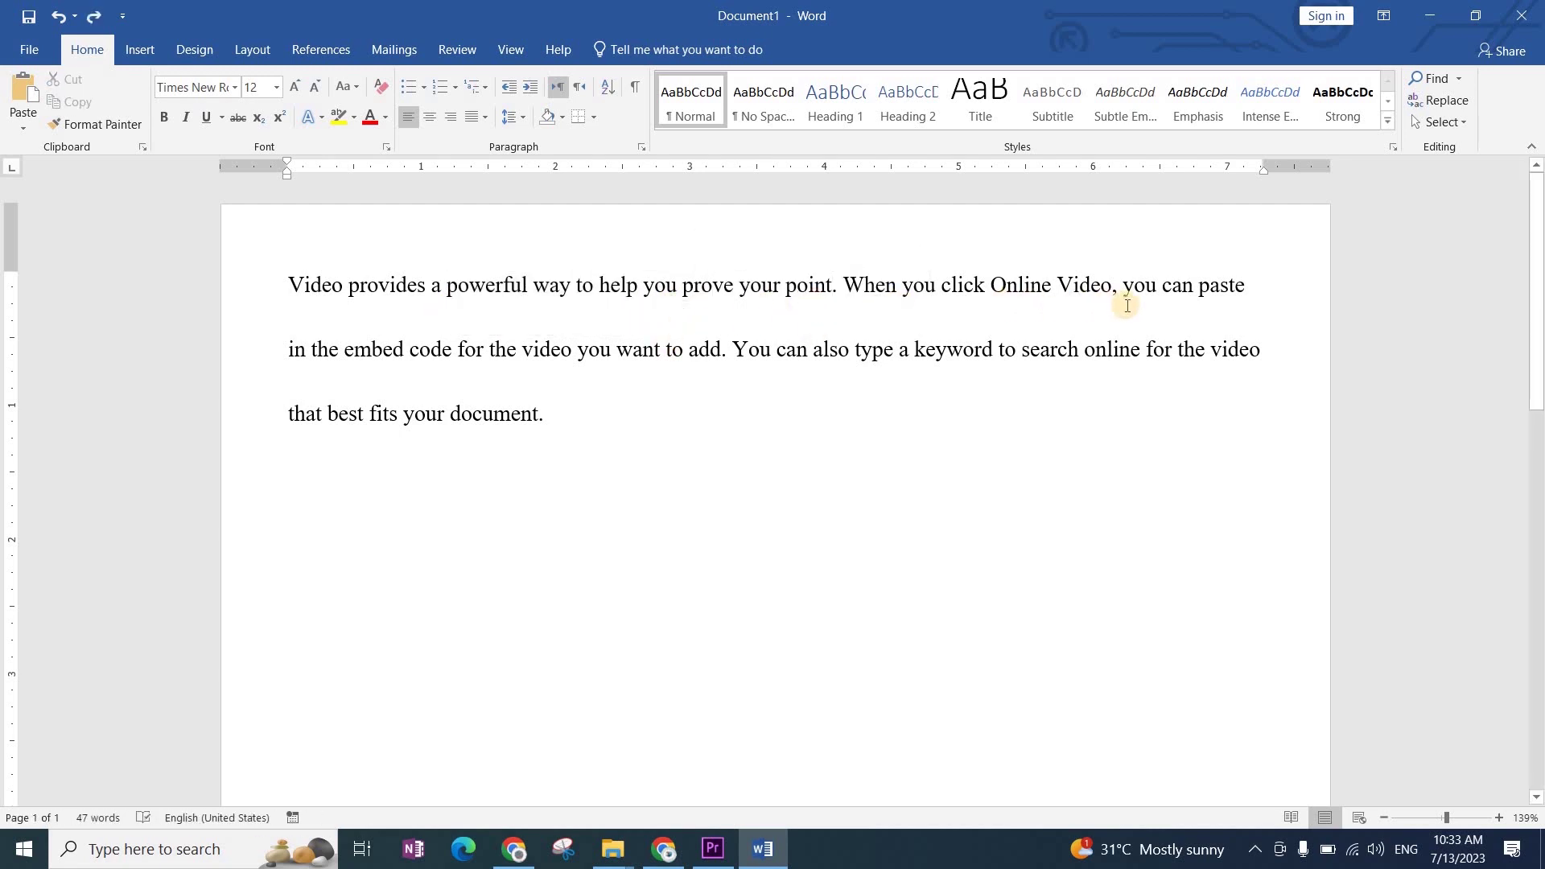
{"action": "left_click", "coordinate": [1157, 362]}
Step: Select all the text and review the line spacing options without changing them
{"action": "left_click", "coordinate": [448, 288]}
{"action": "key", "text": "ctrl+a"}
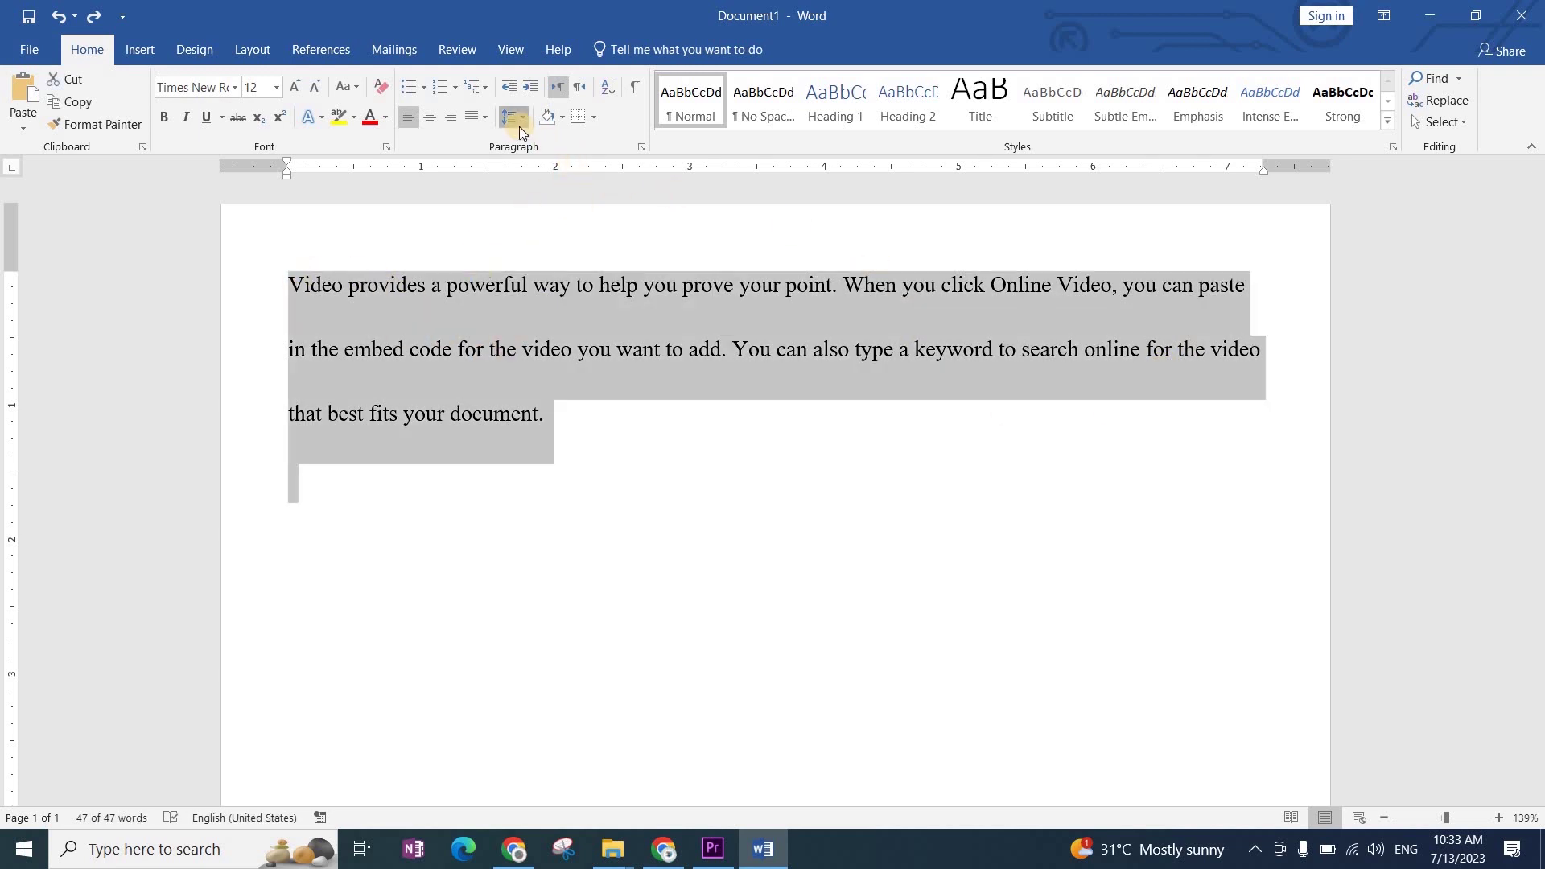
{"action": "left_click", "coordinate": [519, 123]}
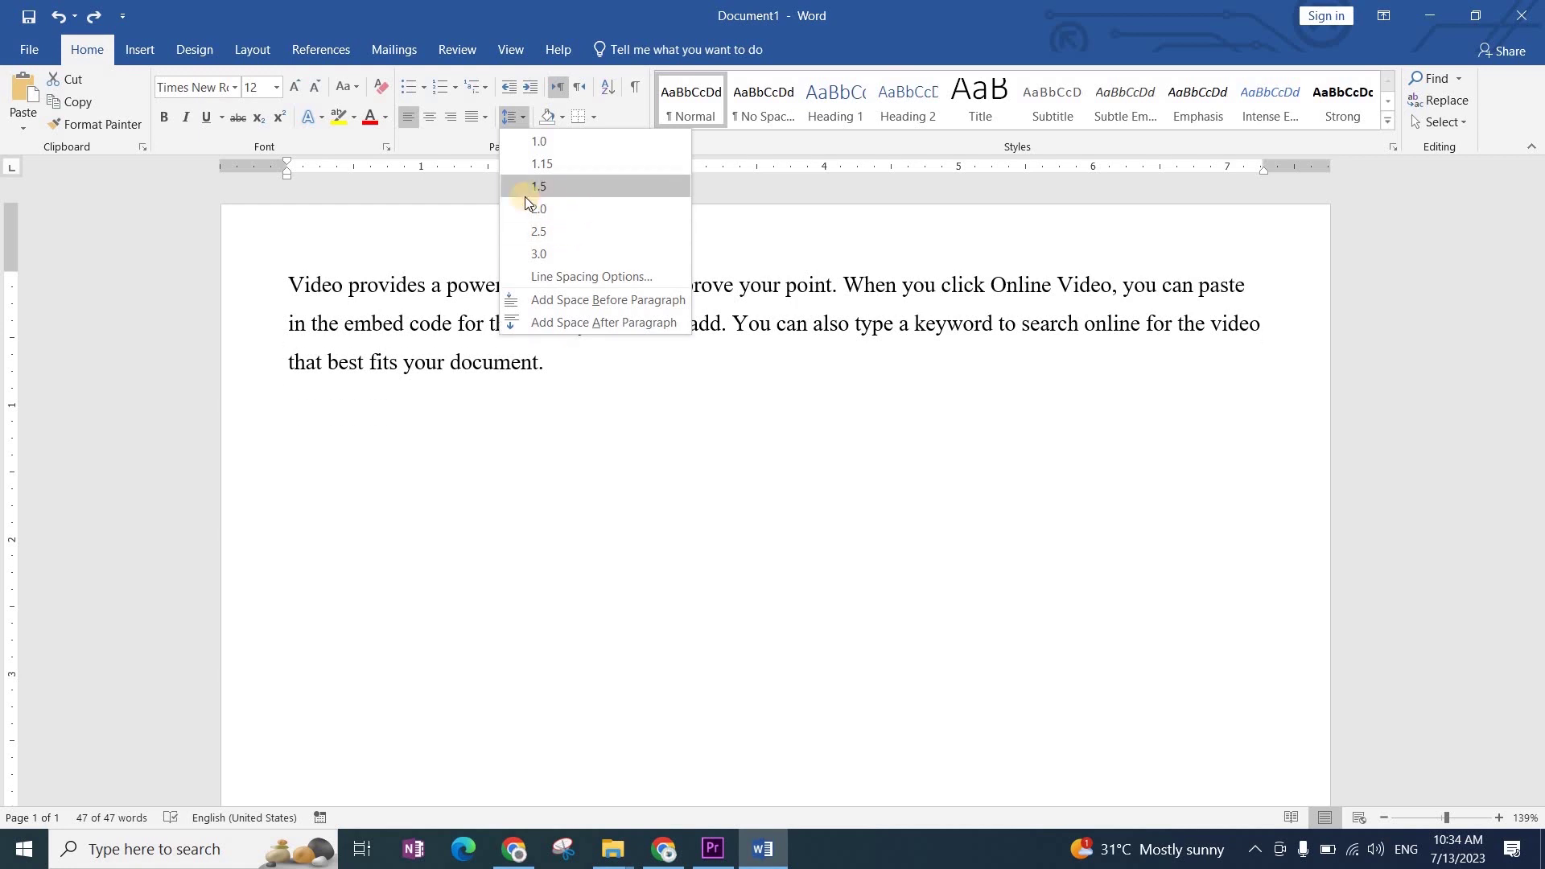
{"action": "left_click", "coordinate": [707, 536]}
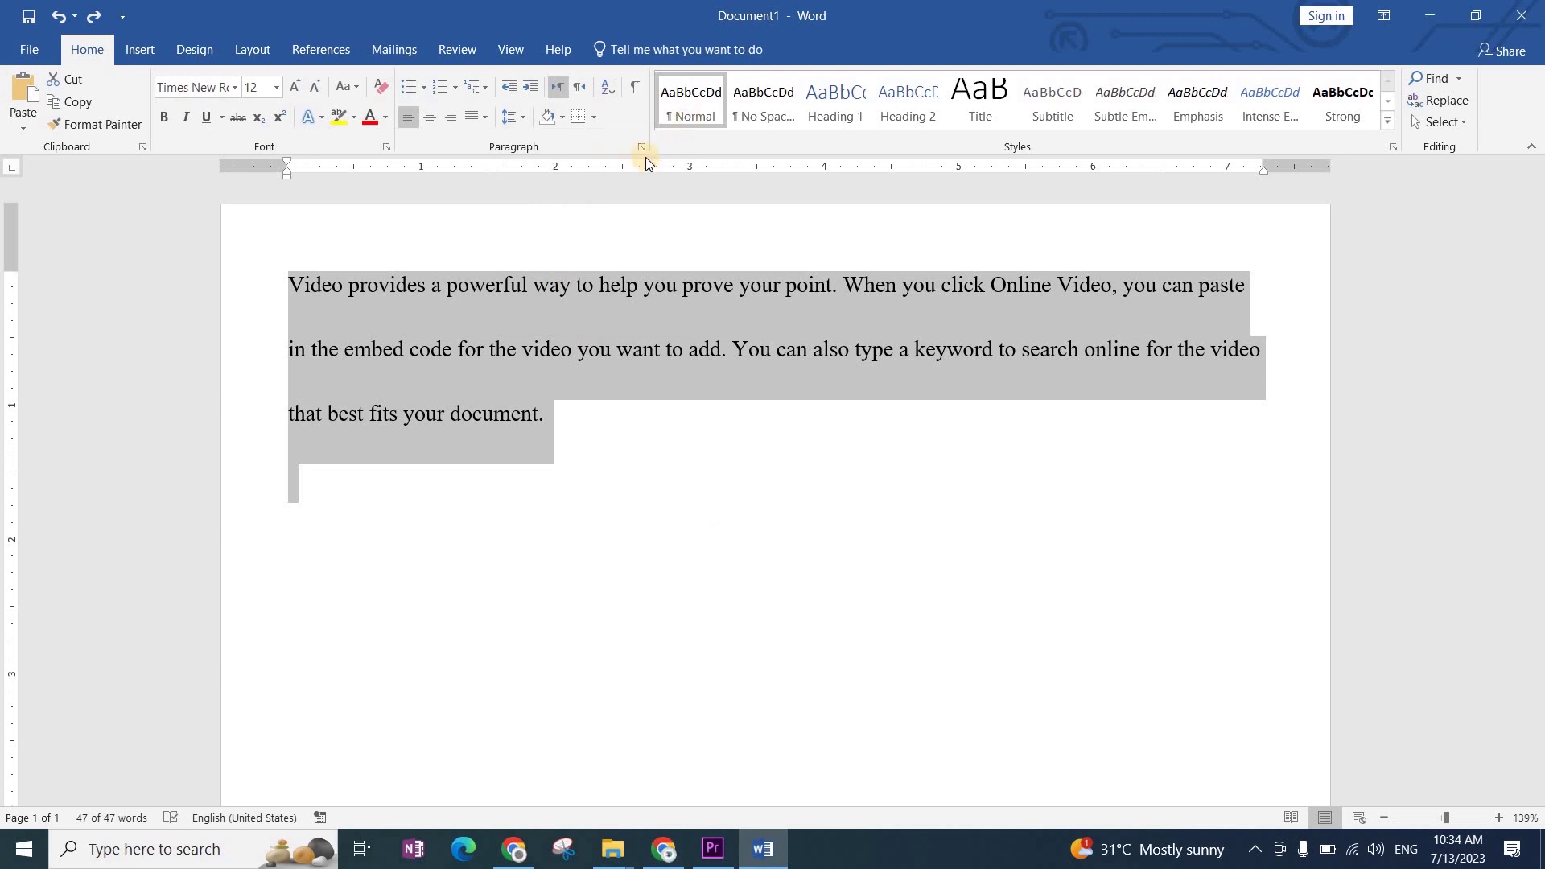
{"action": "left_click", "coordinate": [271, 55]}
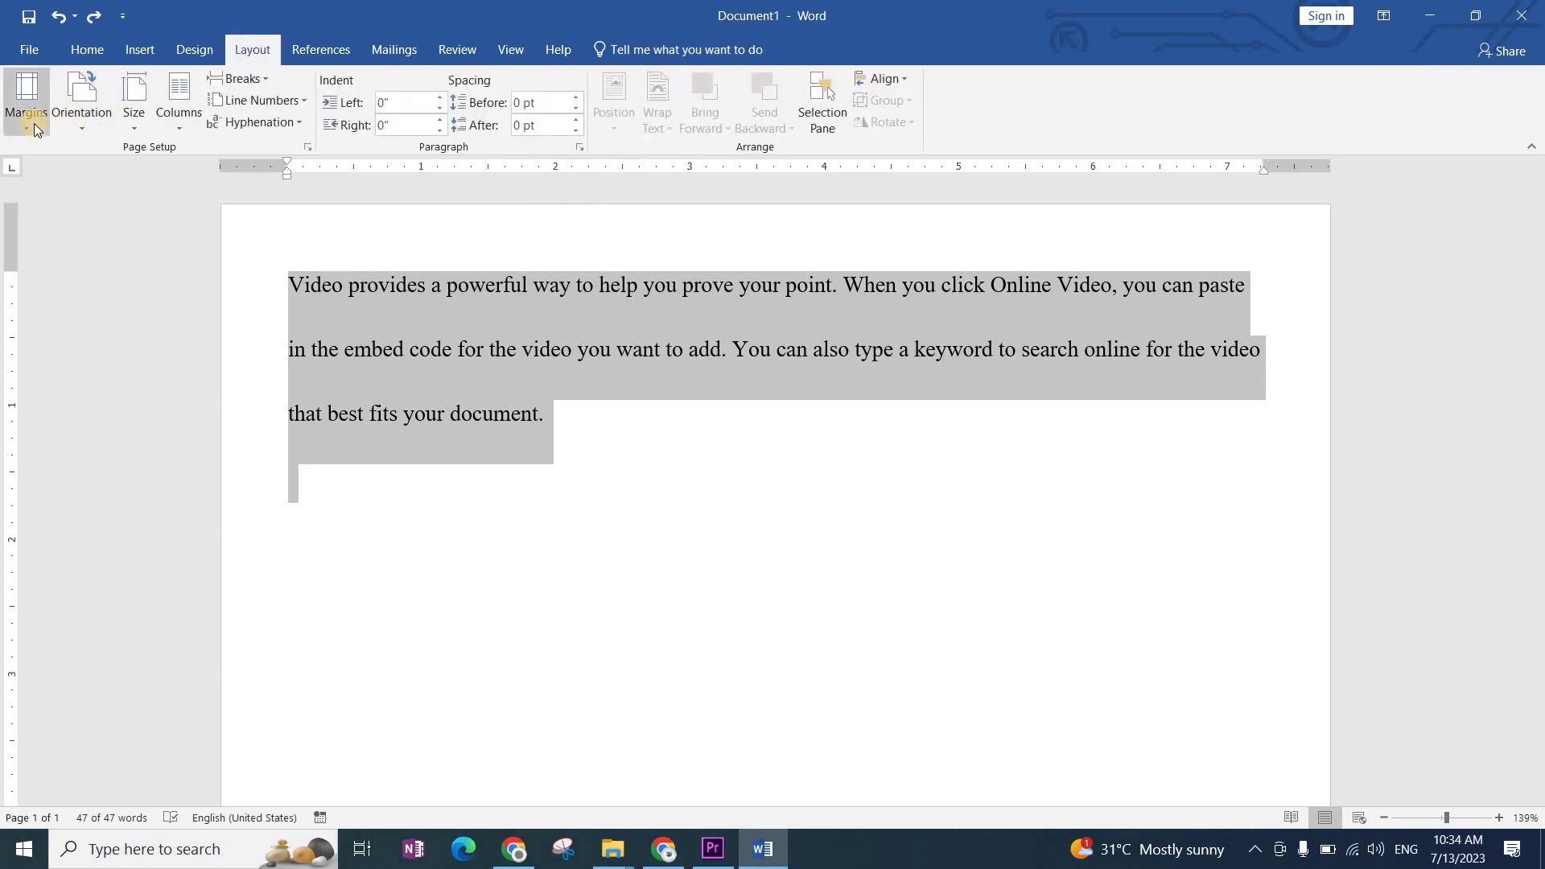
{"action": "left_click", "coordinate": [34, 124]}
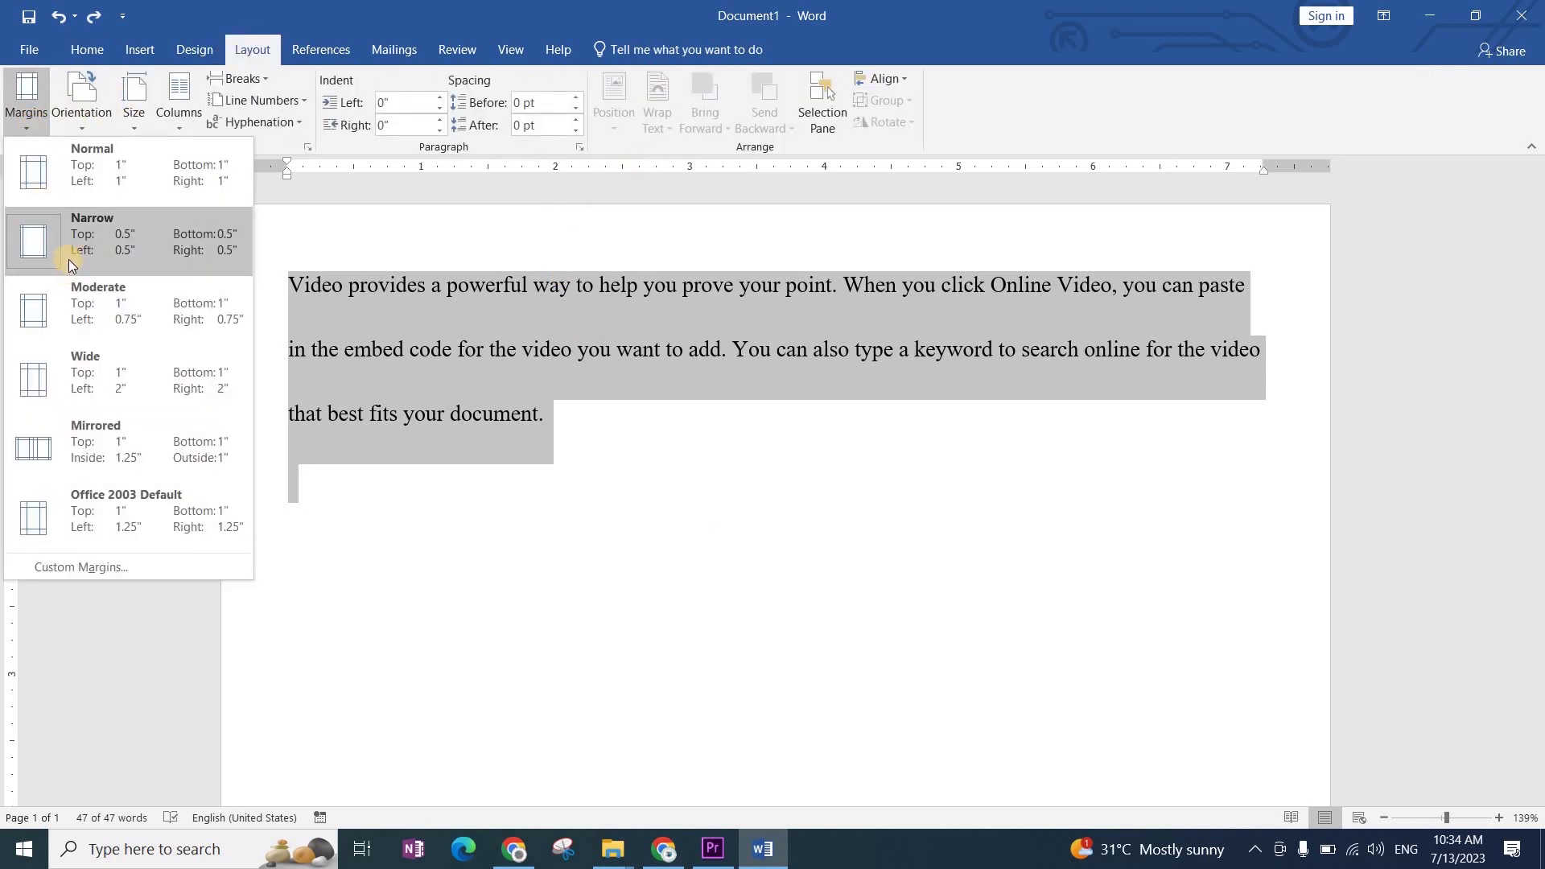
{"action": "left_click", "coordinate": [474, 315]}
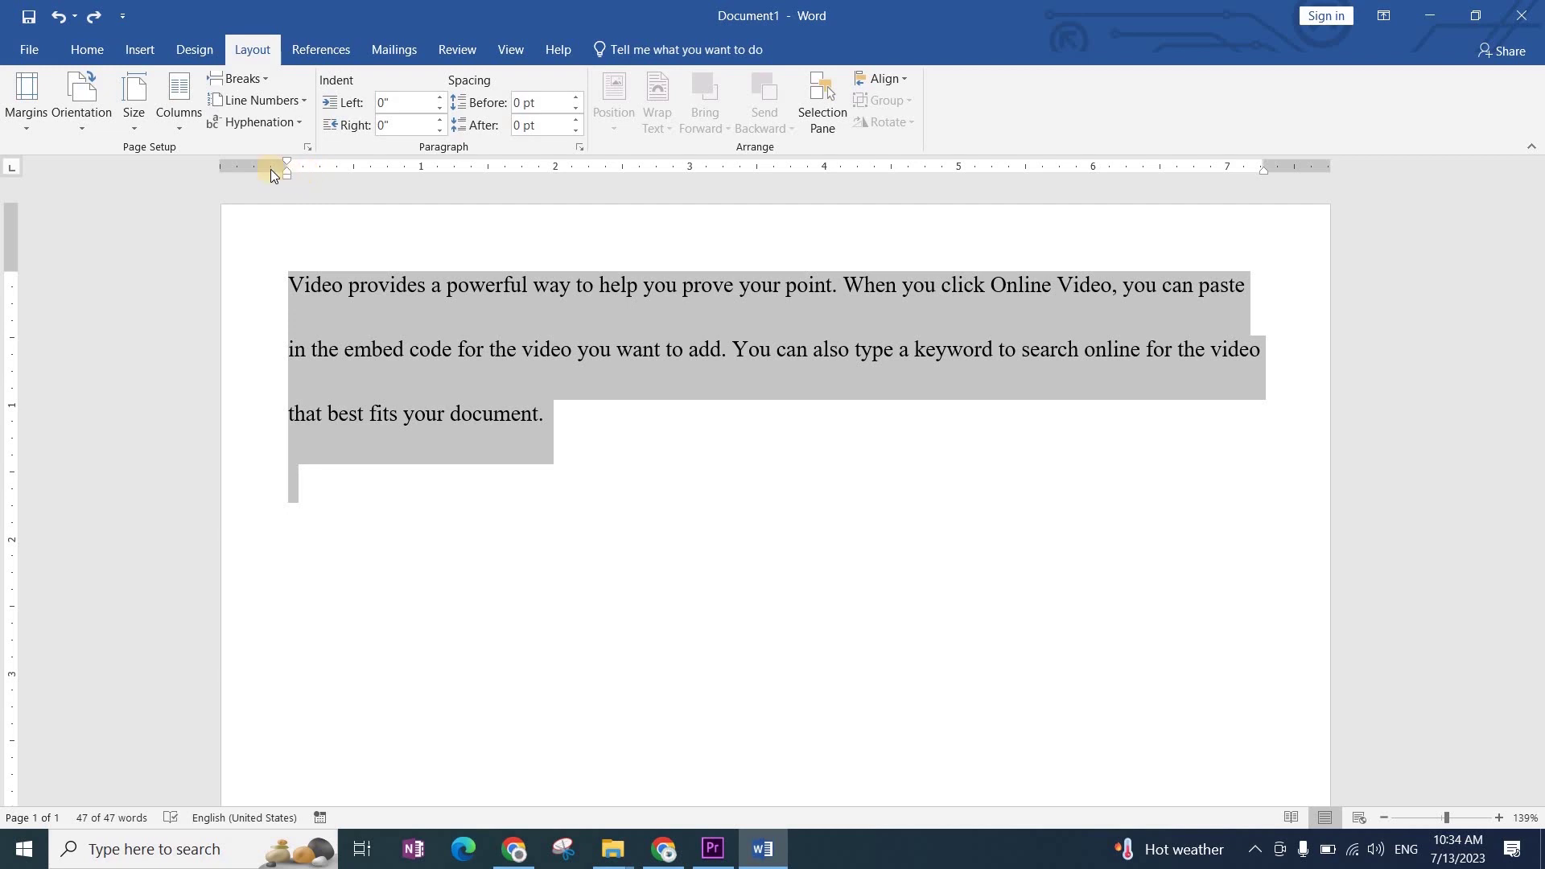
{"action": "left_click", "coordinate": [69, 119]}
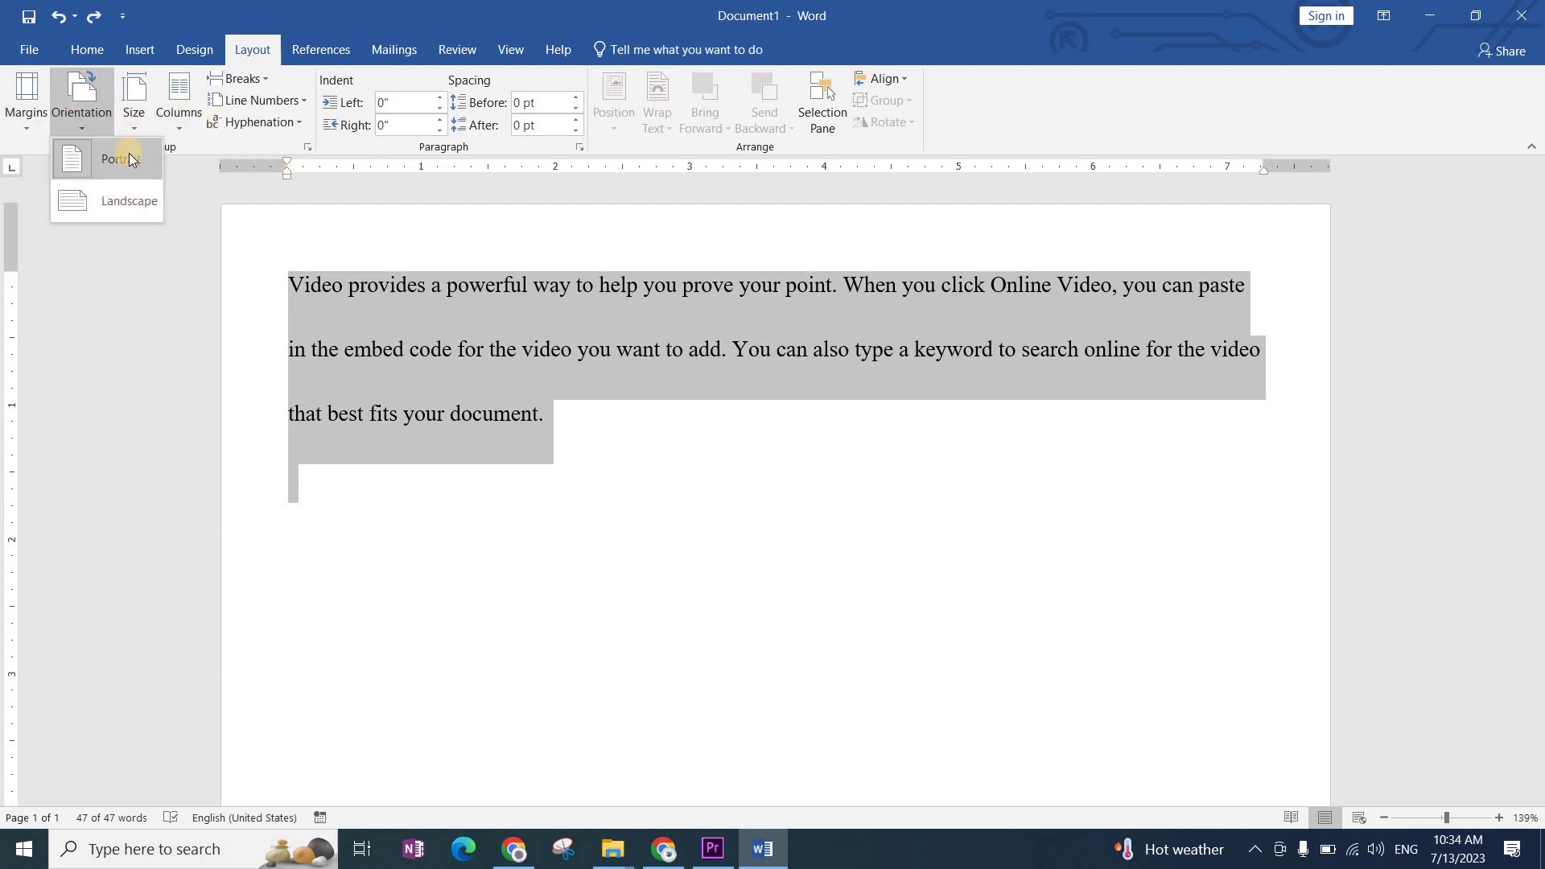
{"action": "left_click", "coordinate": [137, 200]}
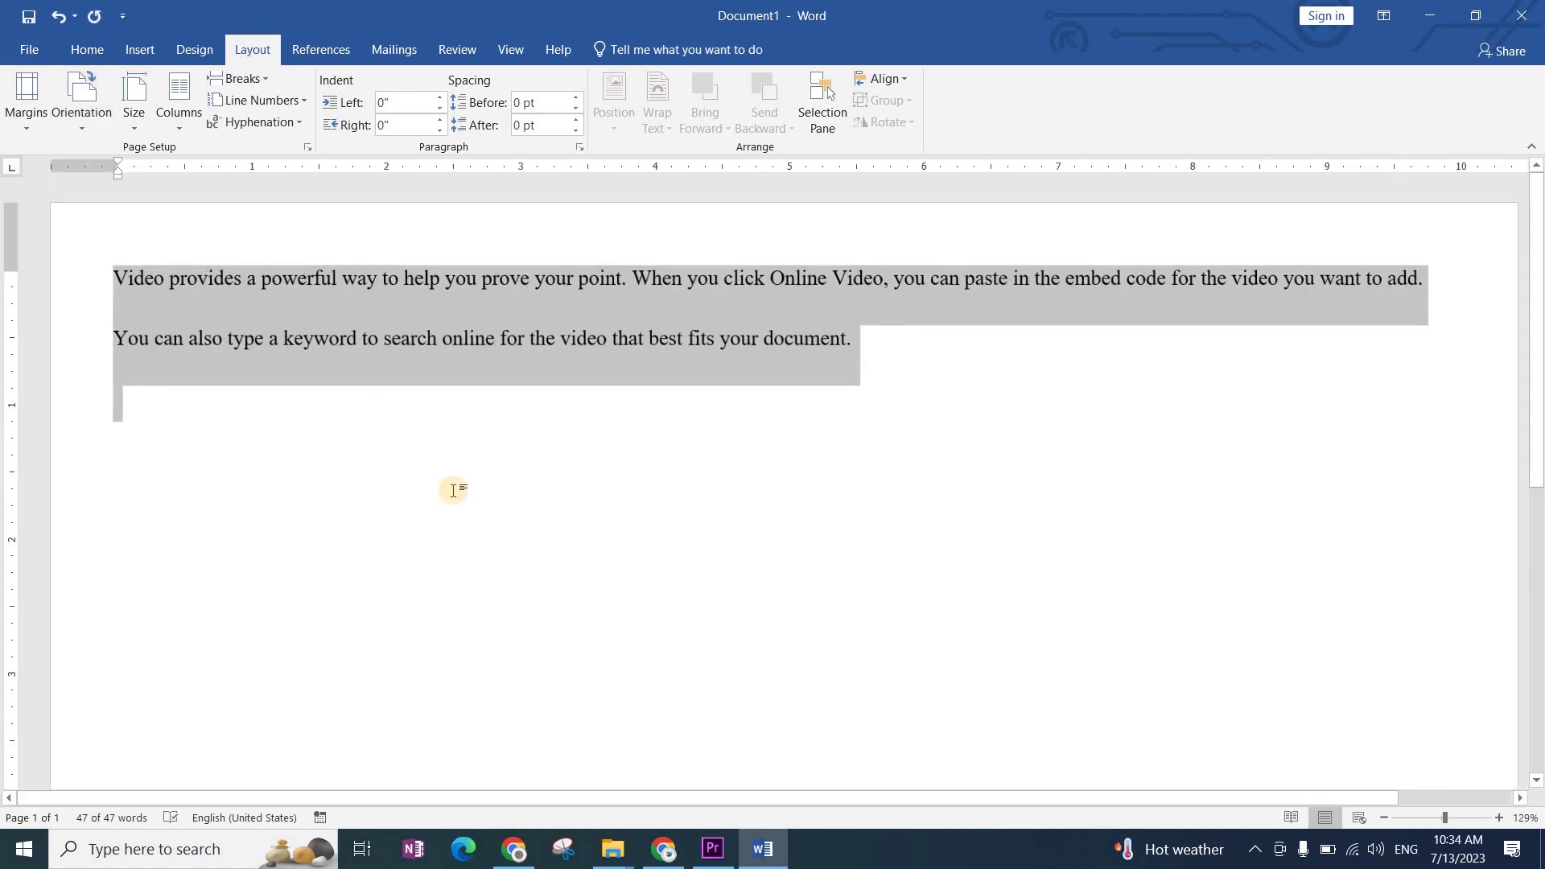
{"action": "left_click", "coordinate": [79, 109]}
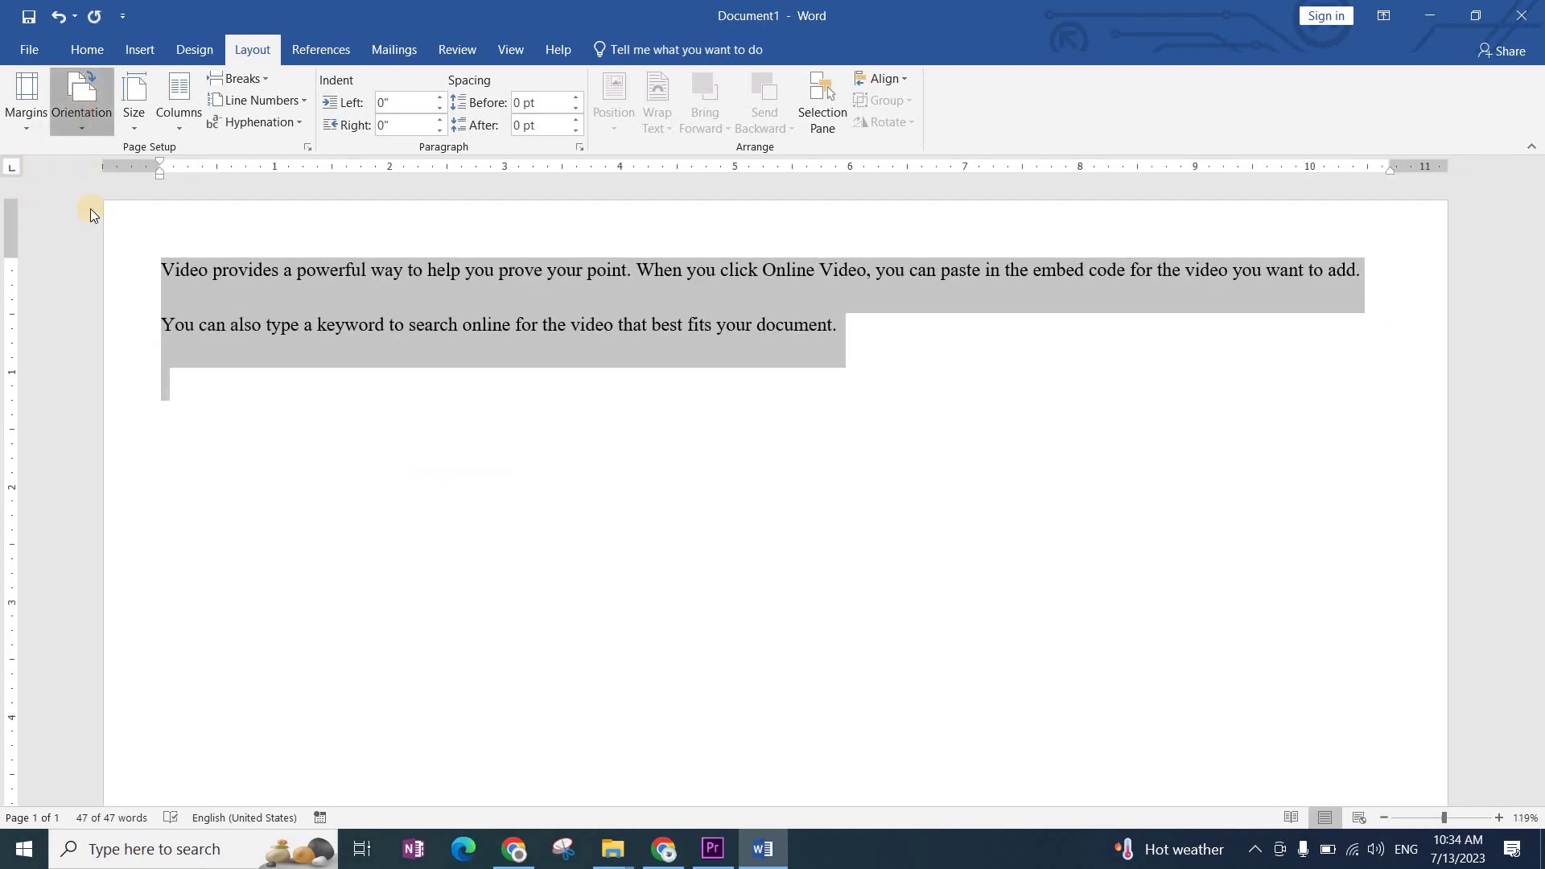
{"action": "left_click", "coordinate": [99, 157]}
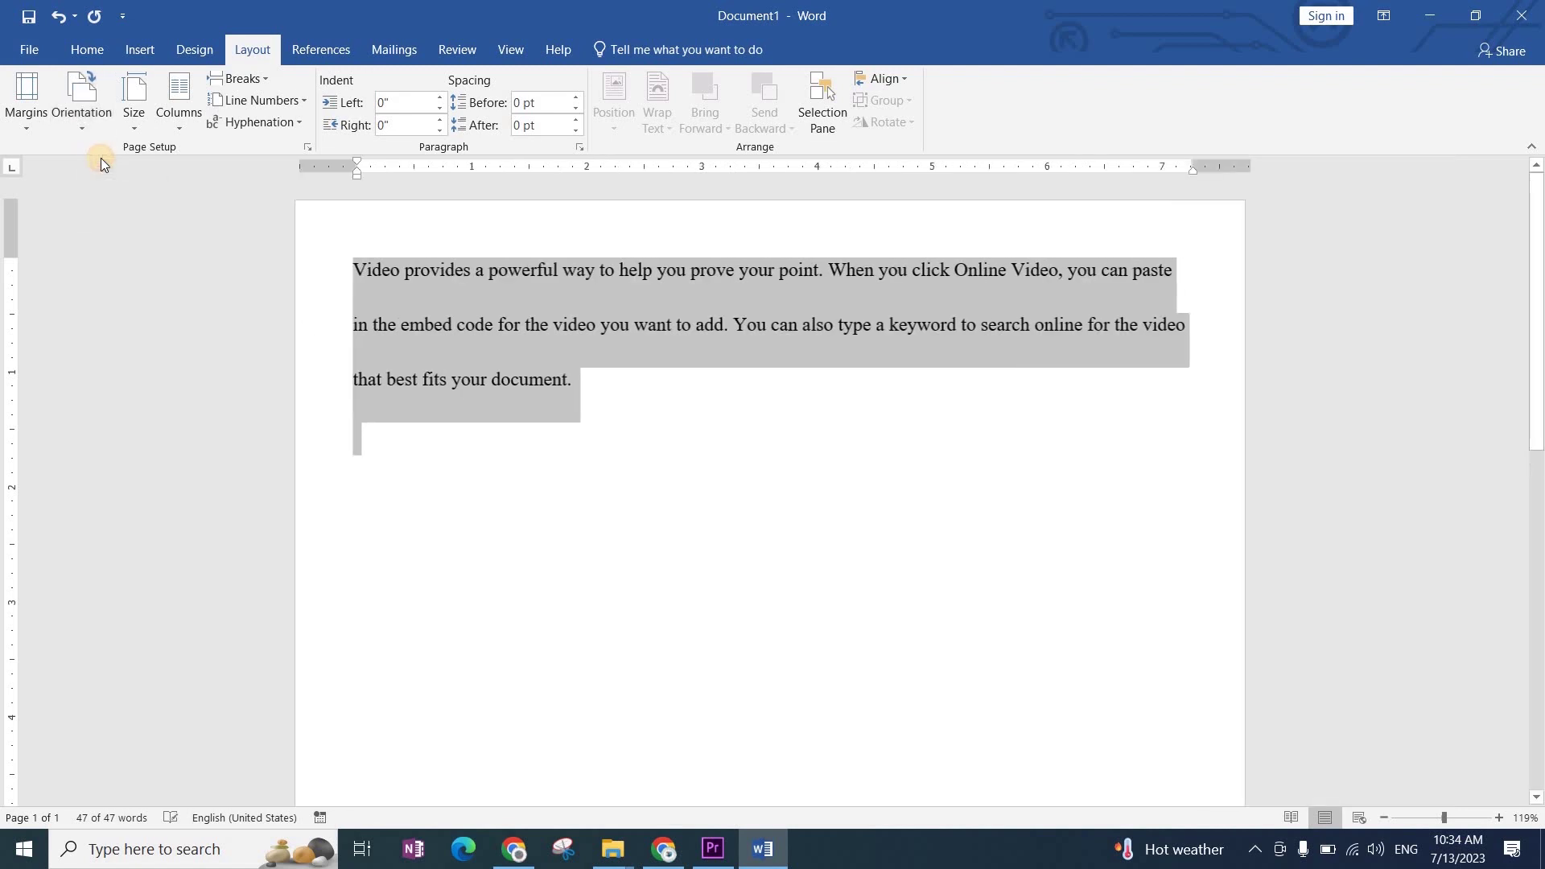
{"action": "left_click", "coordinate": [137, 121]}
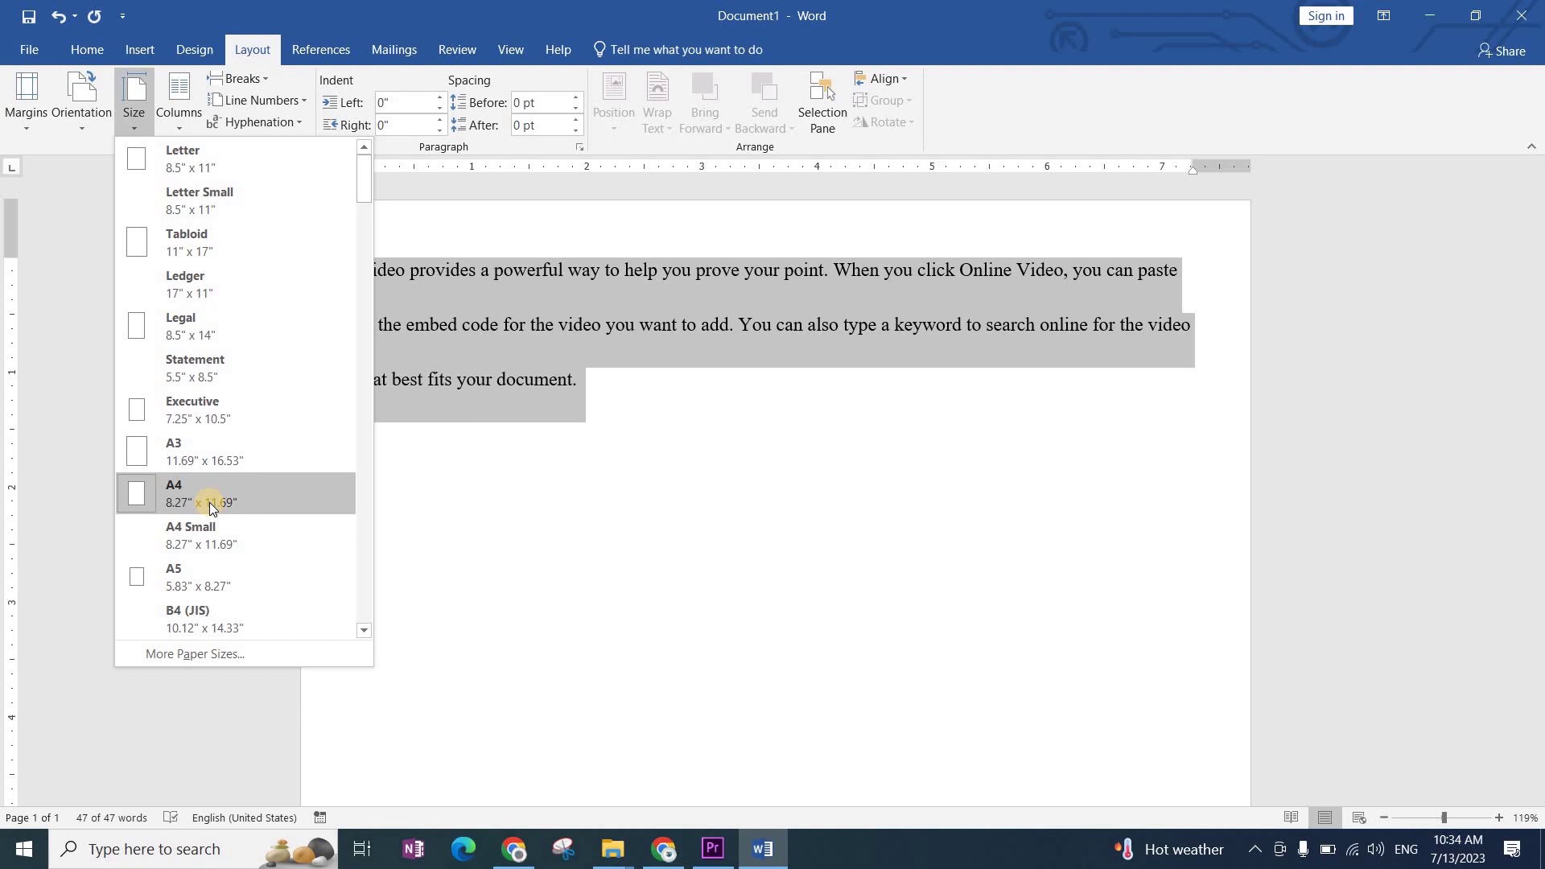
{"action": "left_click", "coordinate": [397, 501]}
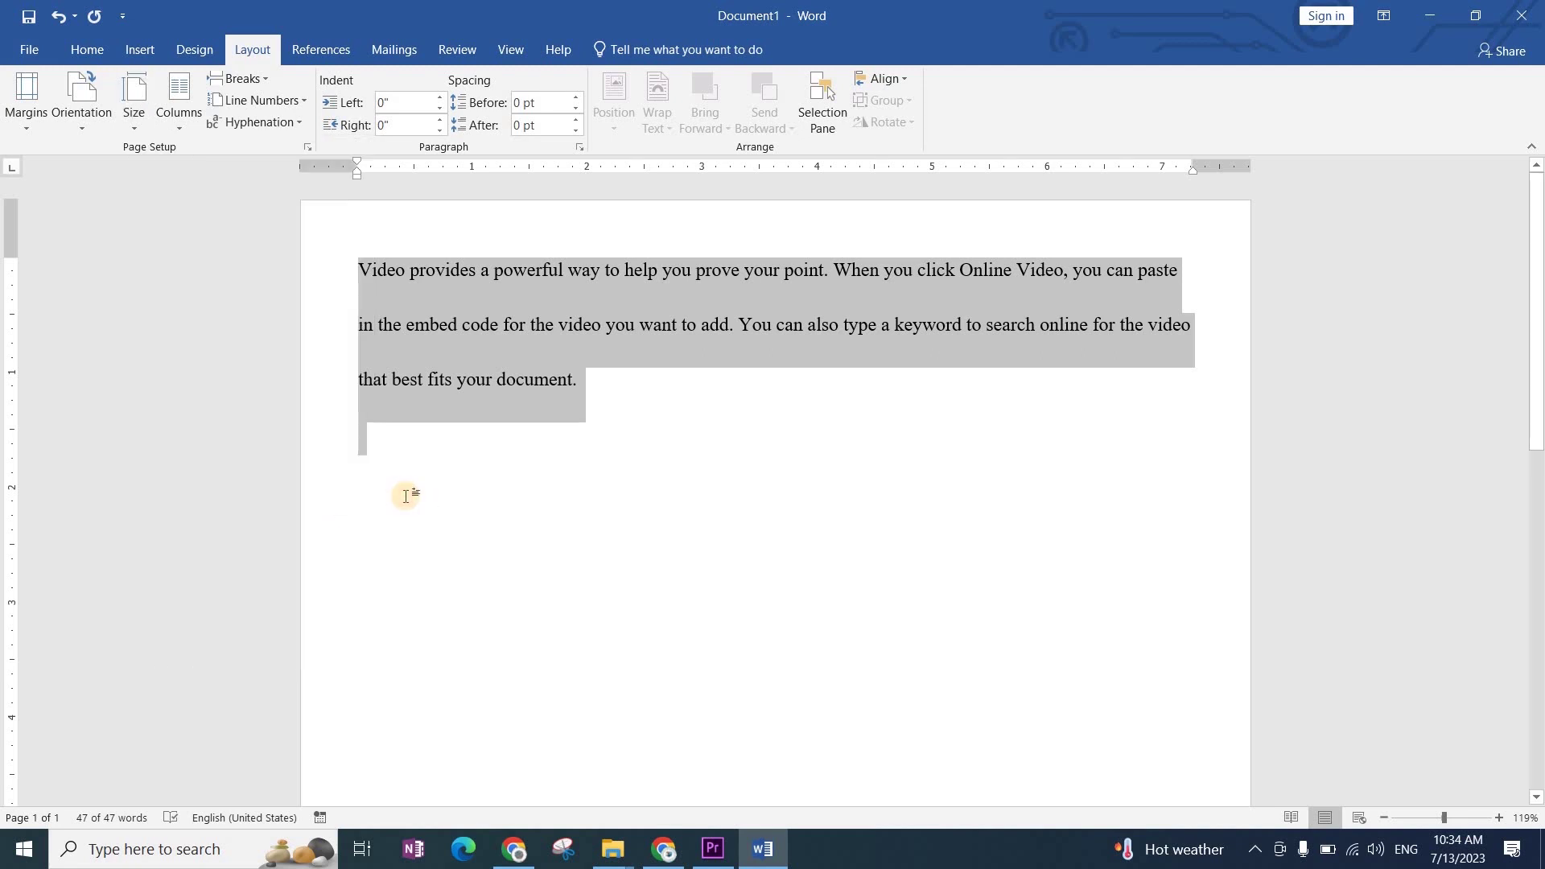
Step: Look at the File information view, then return to the document on the Home ribbon
{"action": "left_click", "coordinate": [29, 50]}
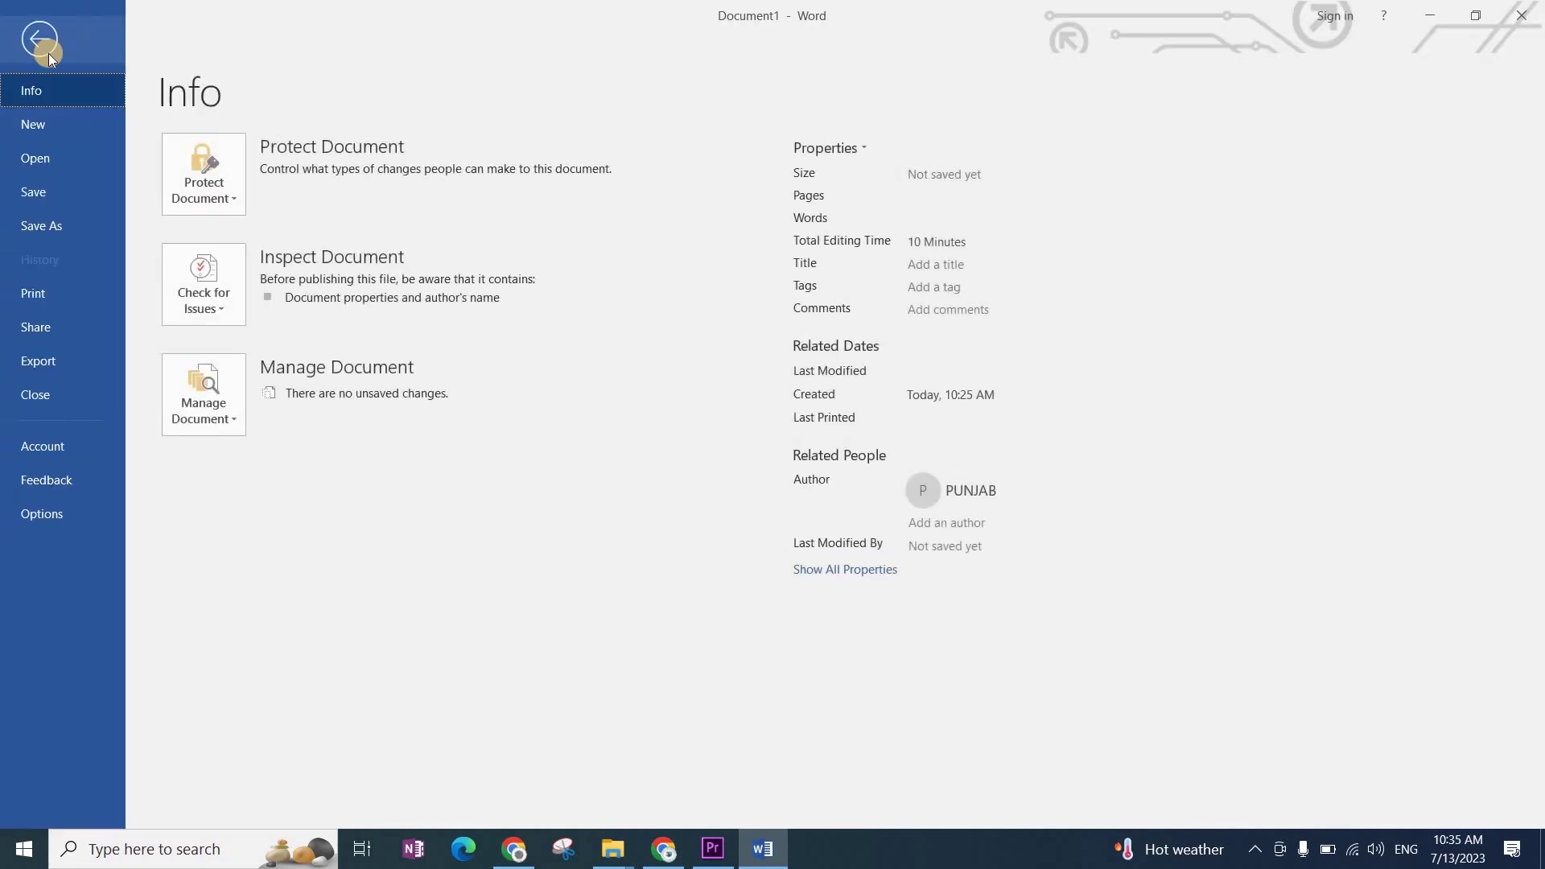
{"action": "left_click", "coordinate": [41, 32]}
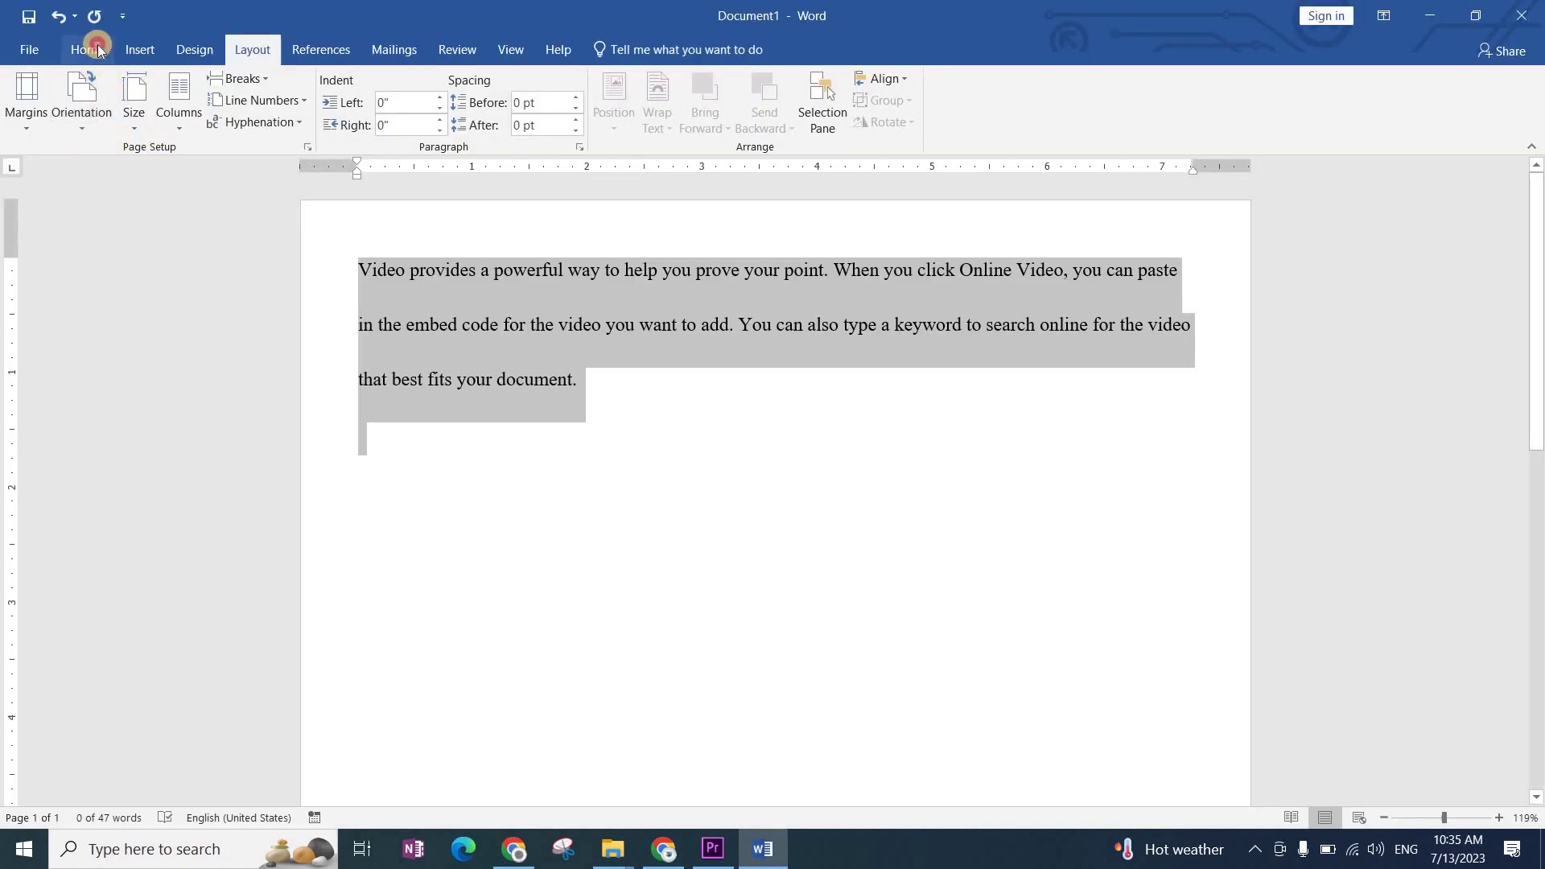
{"action": "left_click", "coordinate": [89, 47]}
{"action": "left_click", "coordinate": [572, 596]}
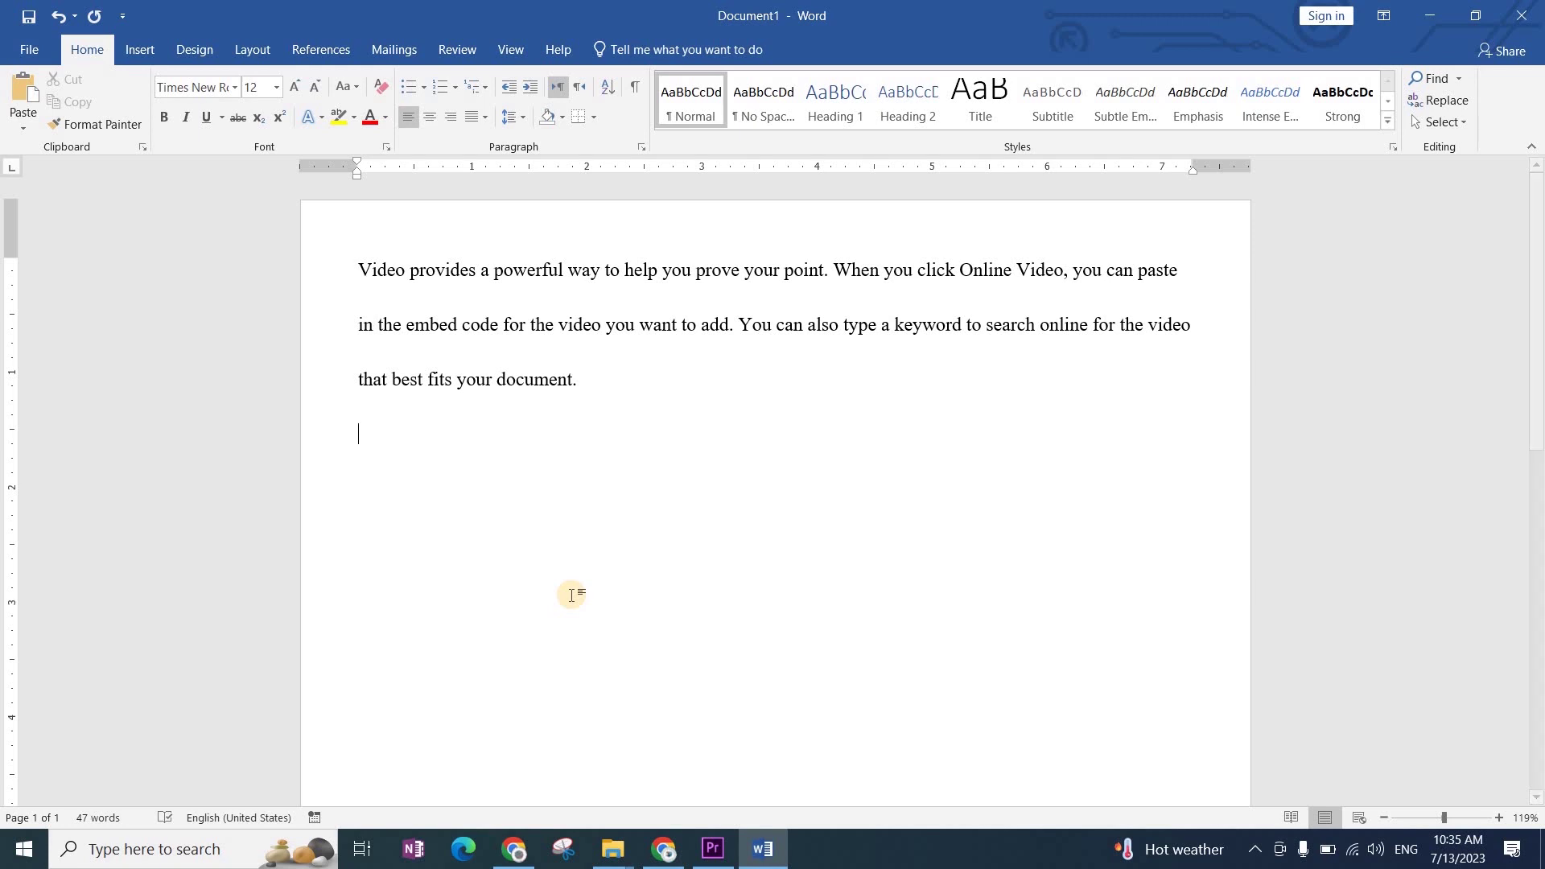
Step: Set all the text to single 1.0 line spacing, then select it all again
{"action": "key", "text": "ctrl+a"}
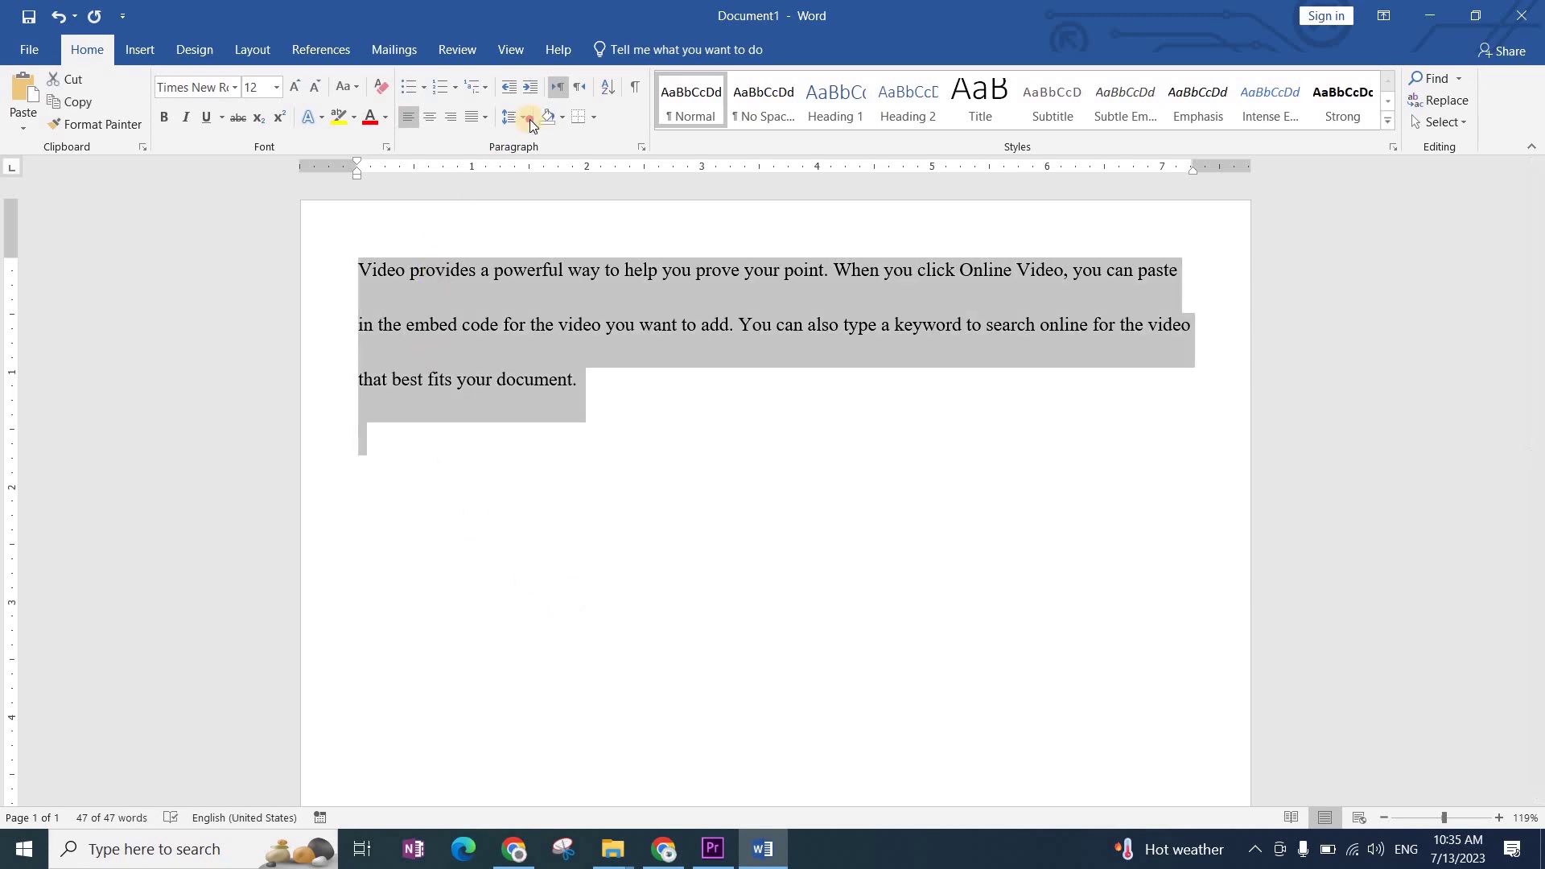
{"action": "left_click", "coordinate": [523, 118]}
{"action": "left_click", "coordinate": [525, 157]}
{"action": "left_click", "coordinate": [690, 501]}
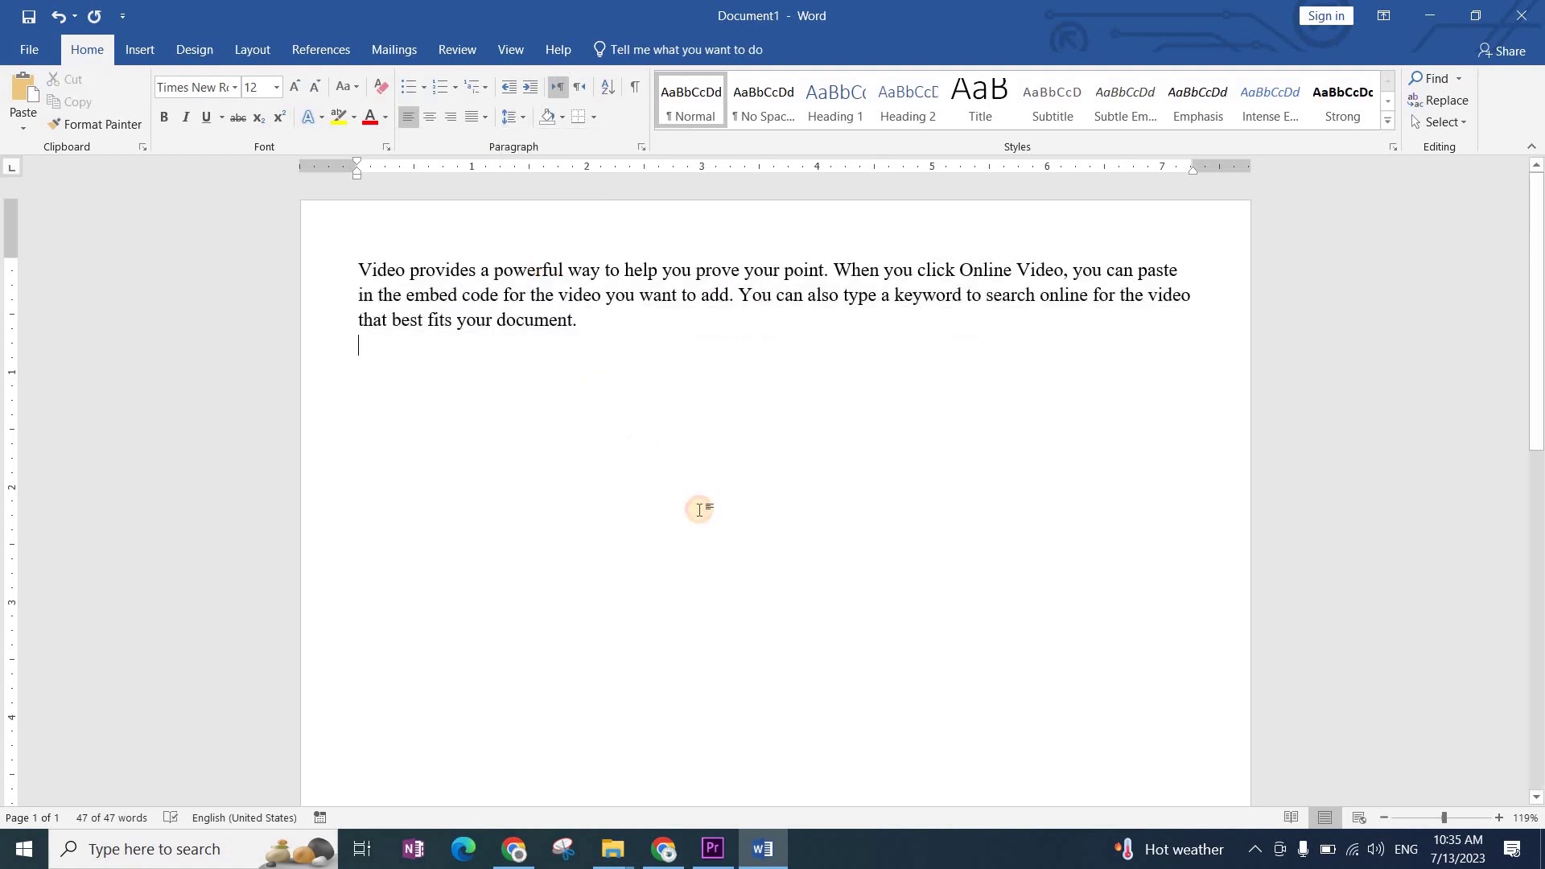
{"action": "key", "text": "ctrl+a"}
Step: Delete all the text and start Save As, browsing to Local Disk (D:)
{"action": "key", "text": "Delete"}
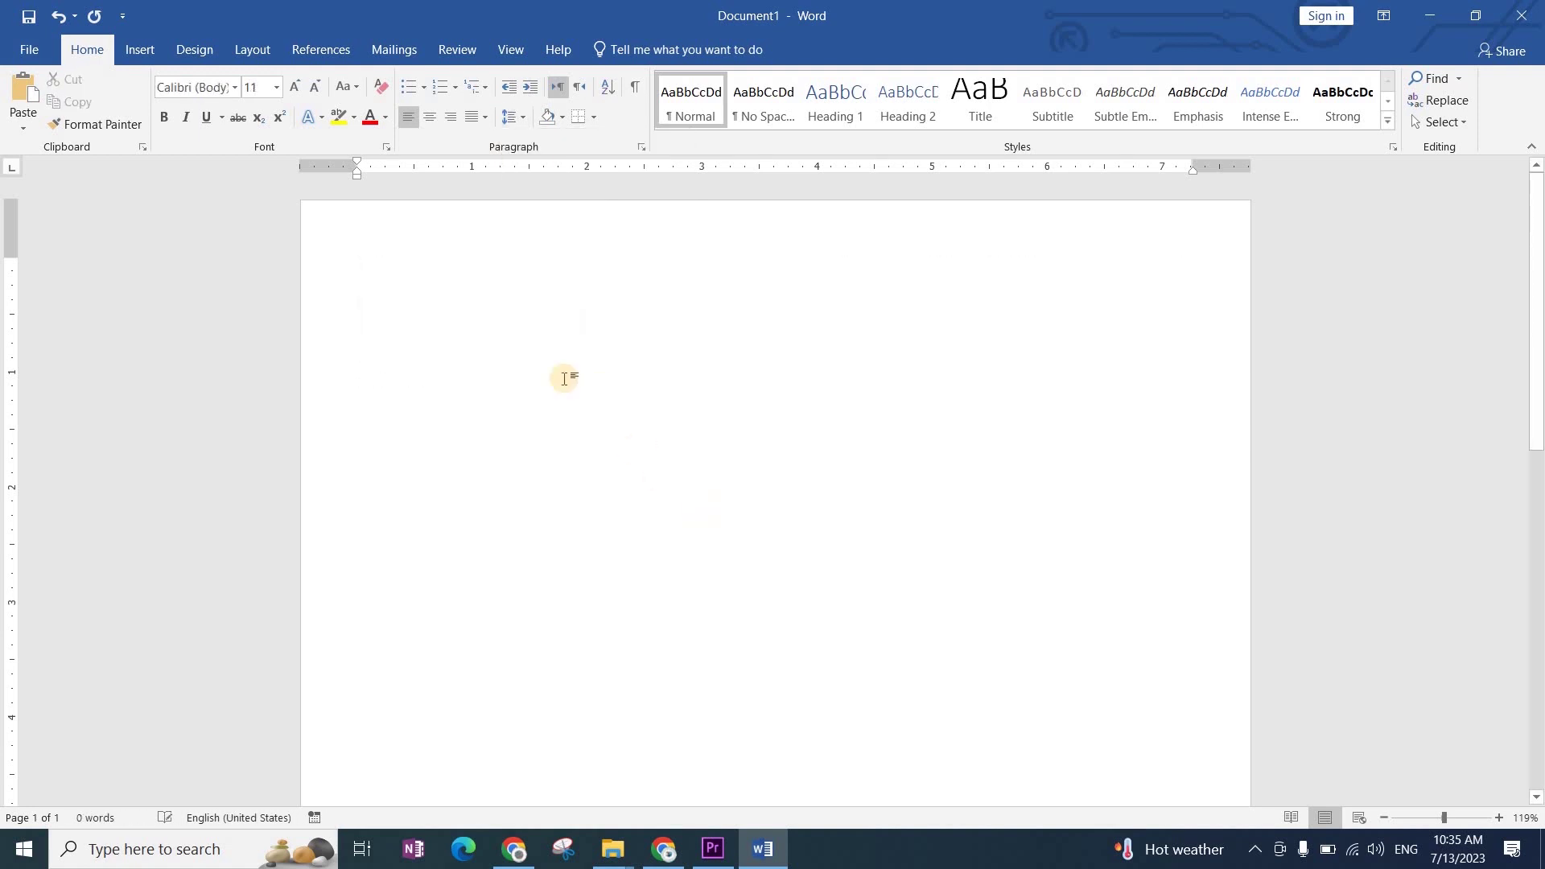
{"action": "key", "text": "ctrl+s"}
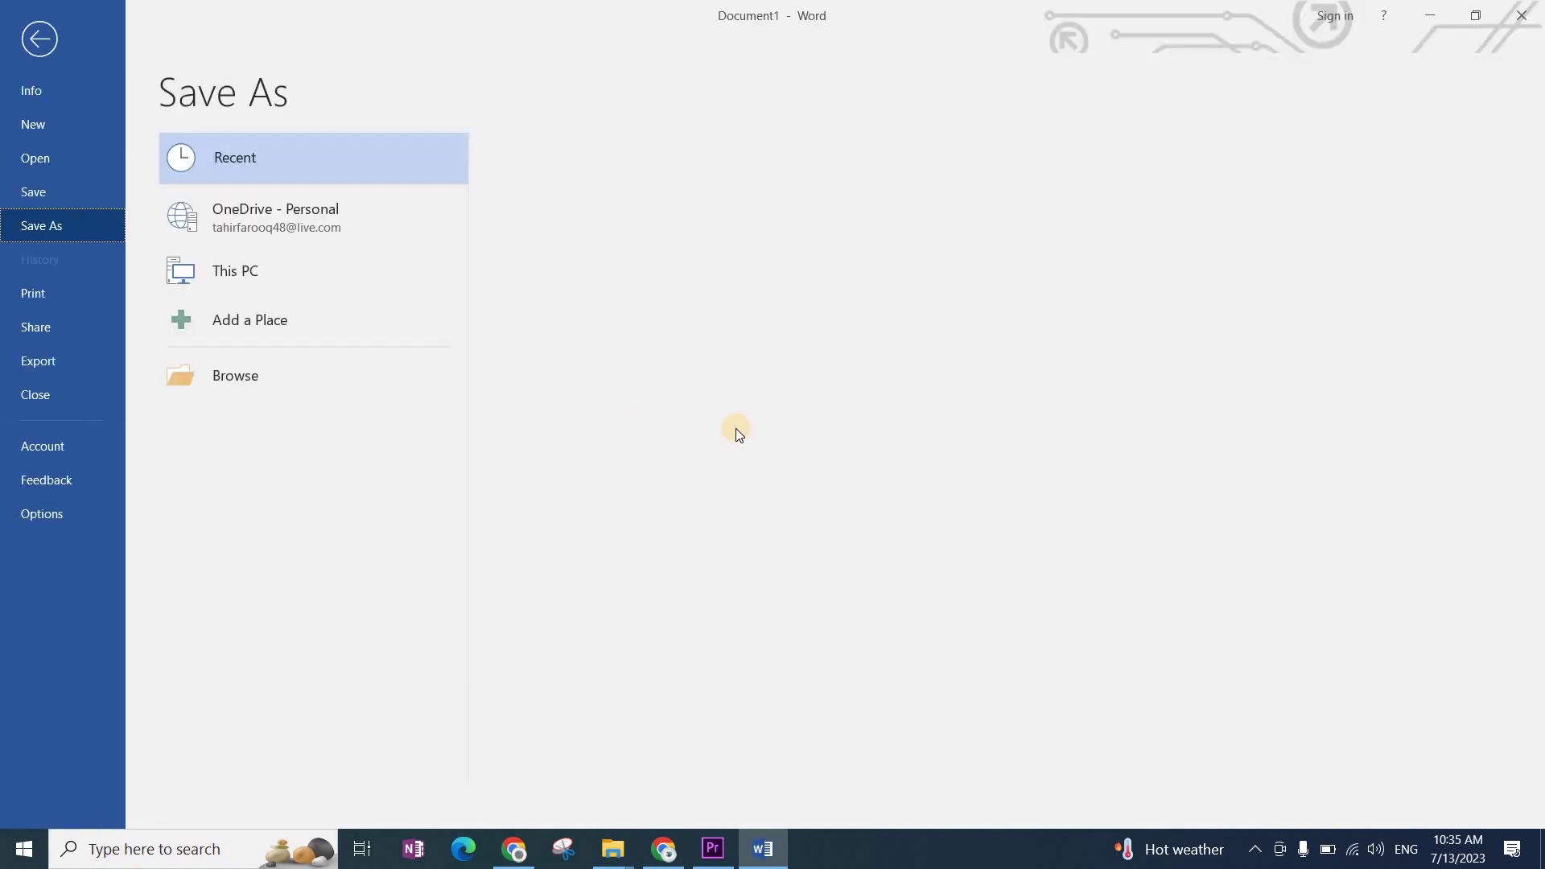
{"action": "left_click", "coordinate": [427, 384]}
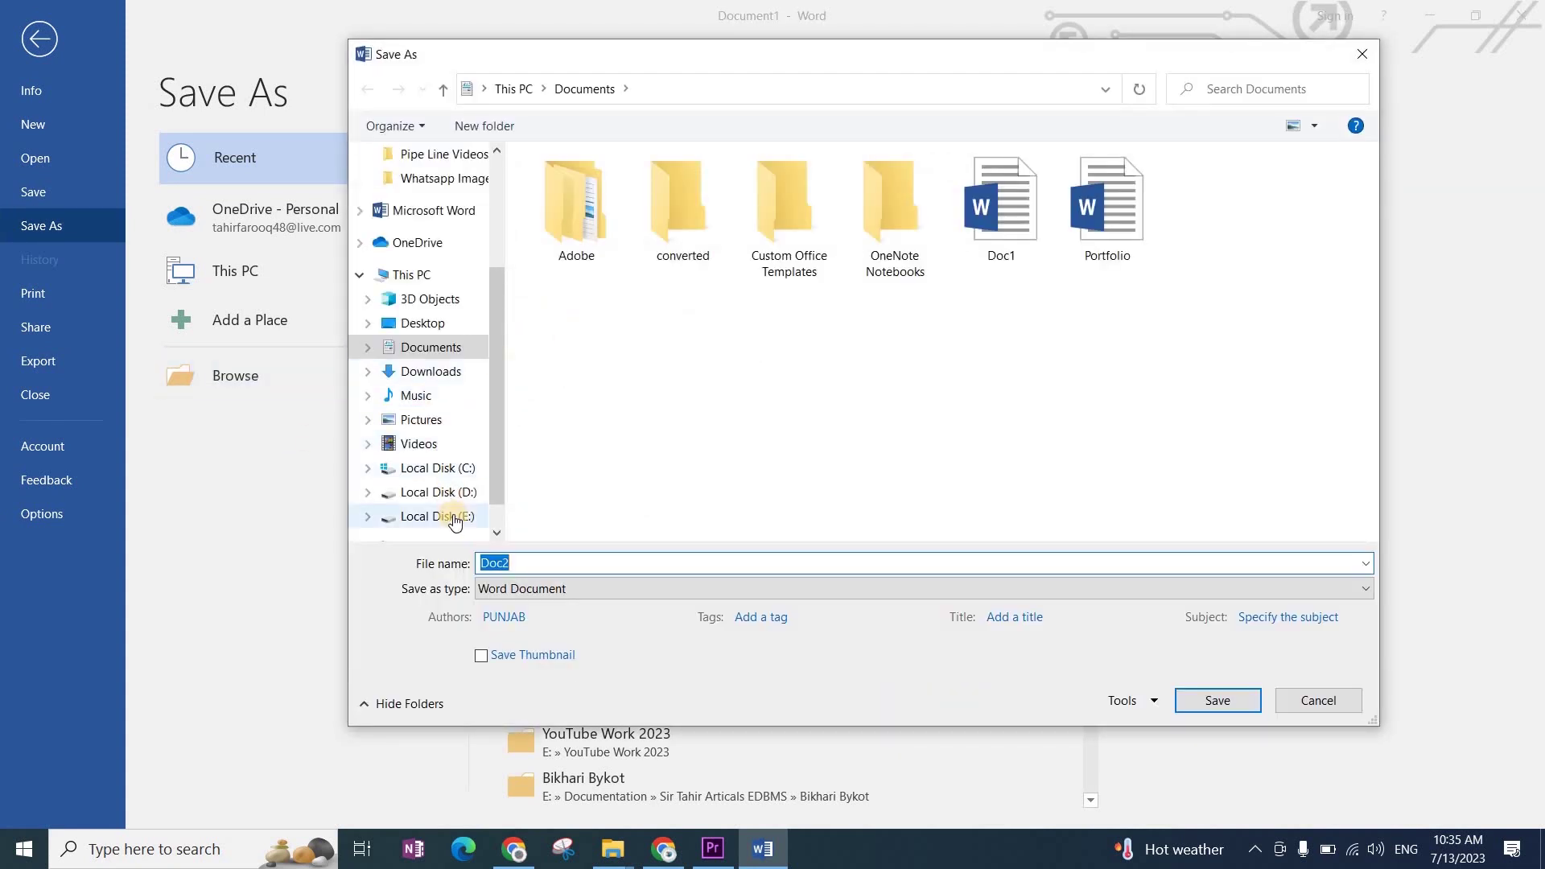
{"action": "left_click", "coordinate": [438, 493]}
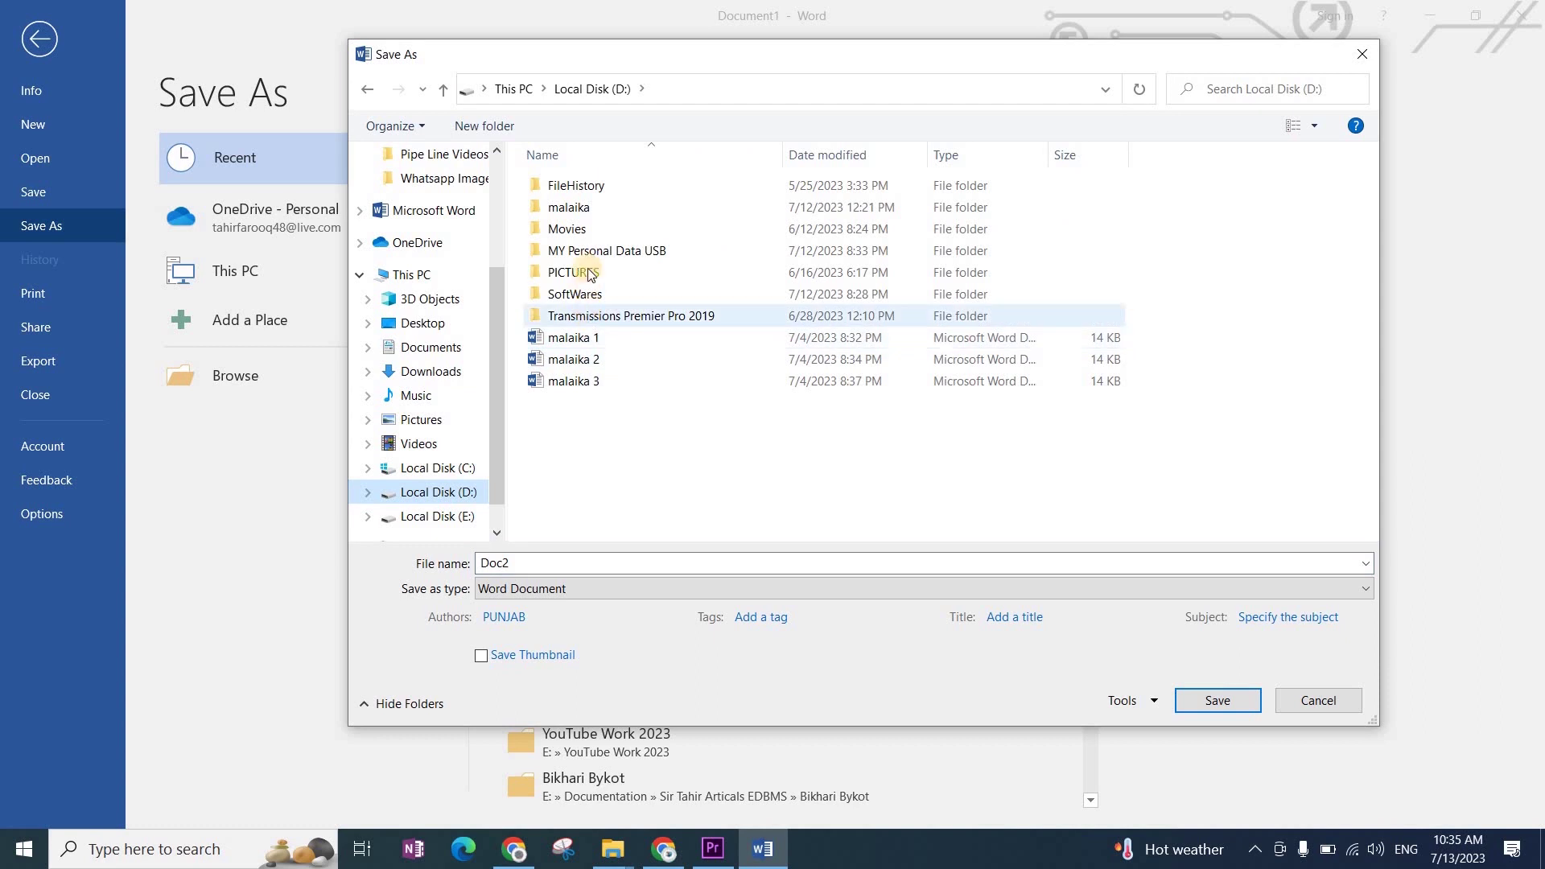
Step: Save the empty document as 'Work File' inside the chosen folder on D:
{"action": "left_click", "coordinate": [582, 211]}
{"action": "double_click", "coordinate": [582, 211]}
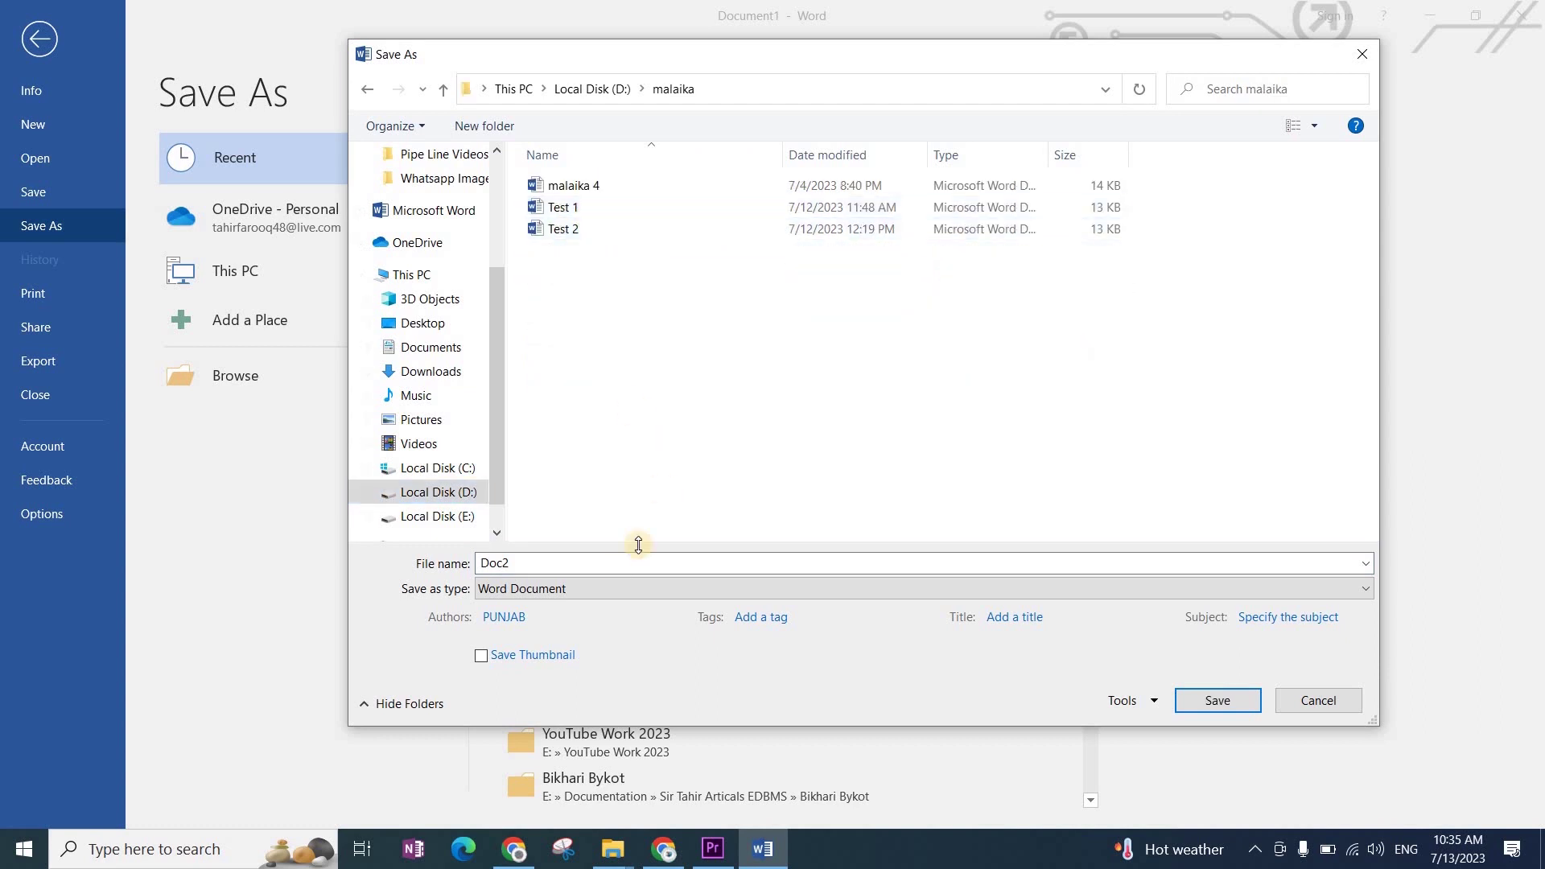
{"action": "left_click", "coordinate": [620, 564]}
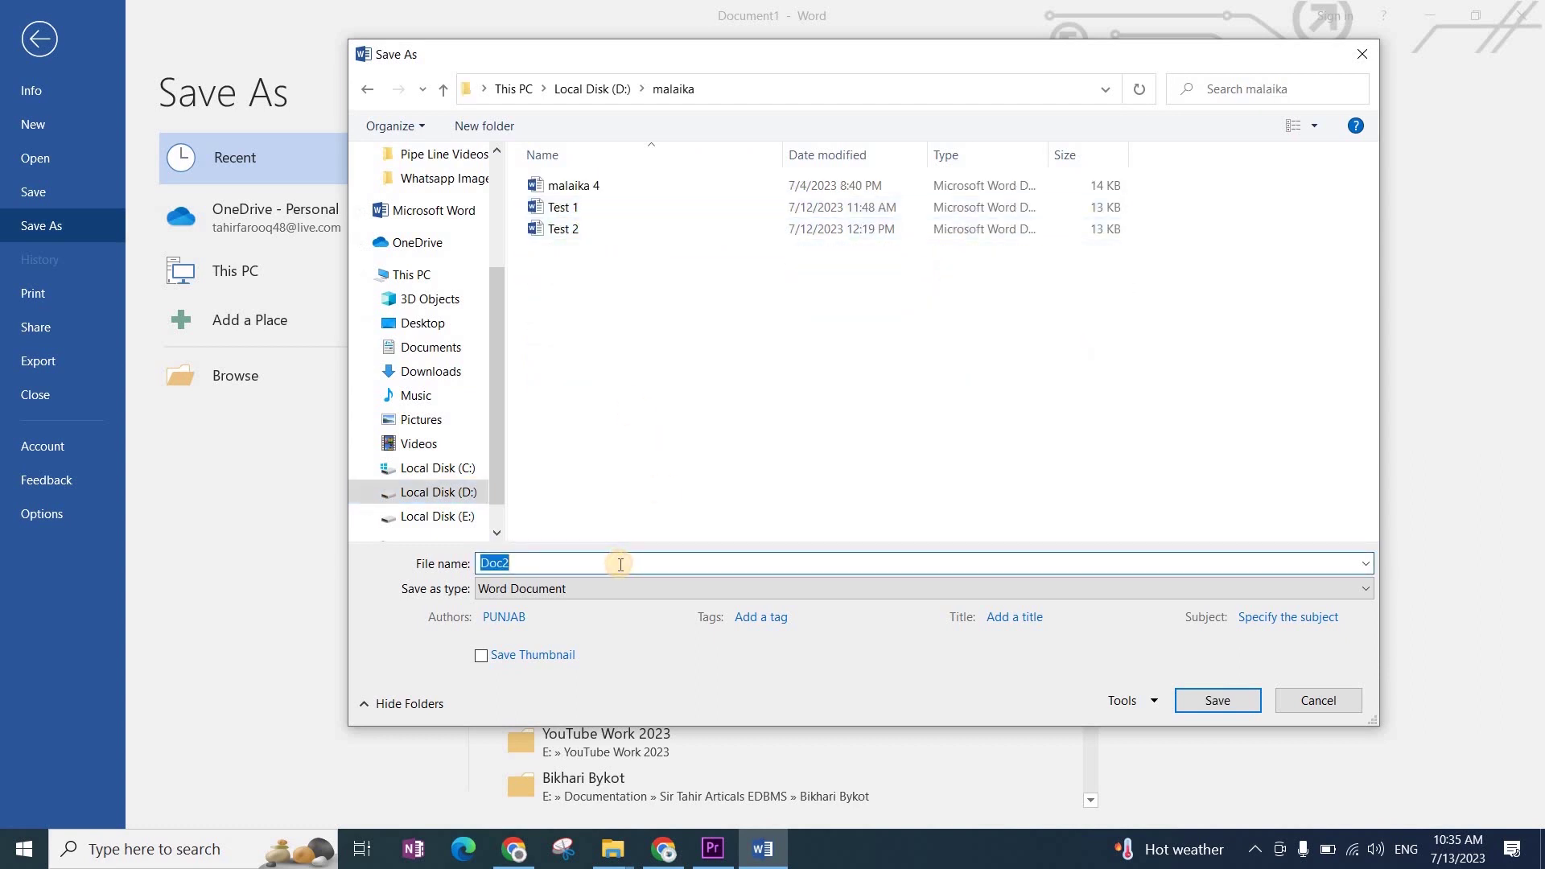
{"action": "type", "text": "Work File"}
{"action": "key", "text": "Return"}
{"action": "key", "text": "ctrl+v"}
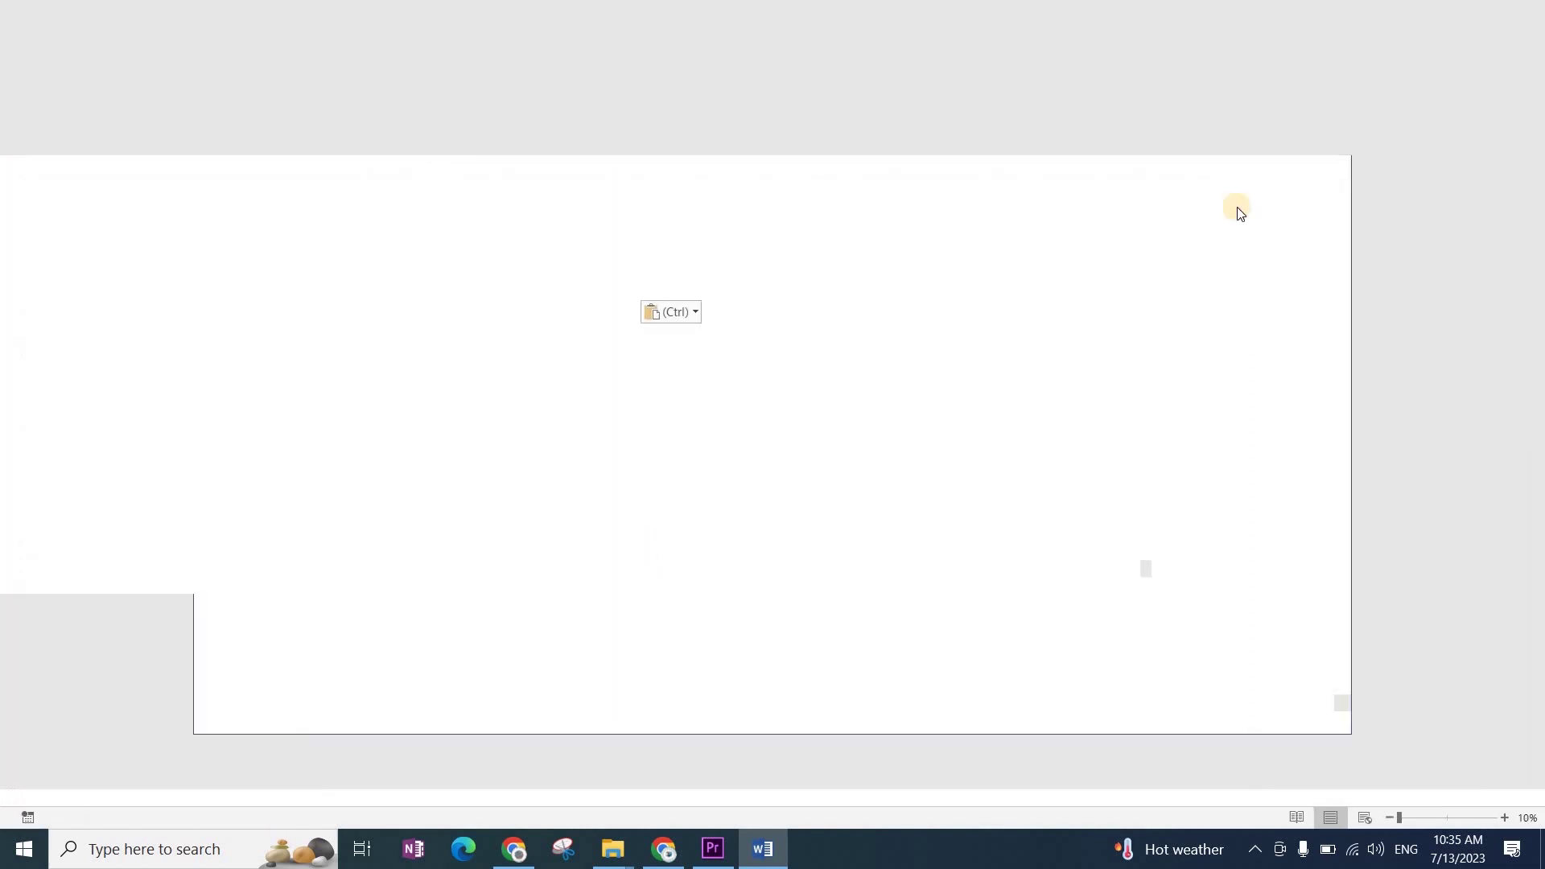
Step: Open the malaika folder on Local Disk (D:) in File Explorer
{"action": "mouse_move", "coordinate": [612, 845]}
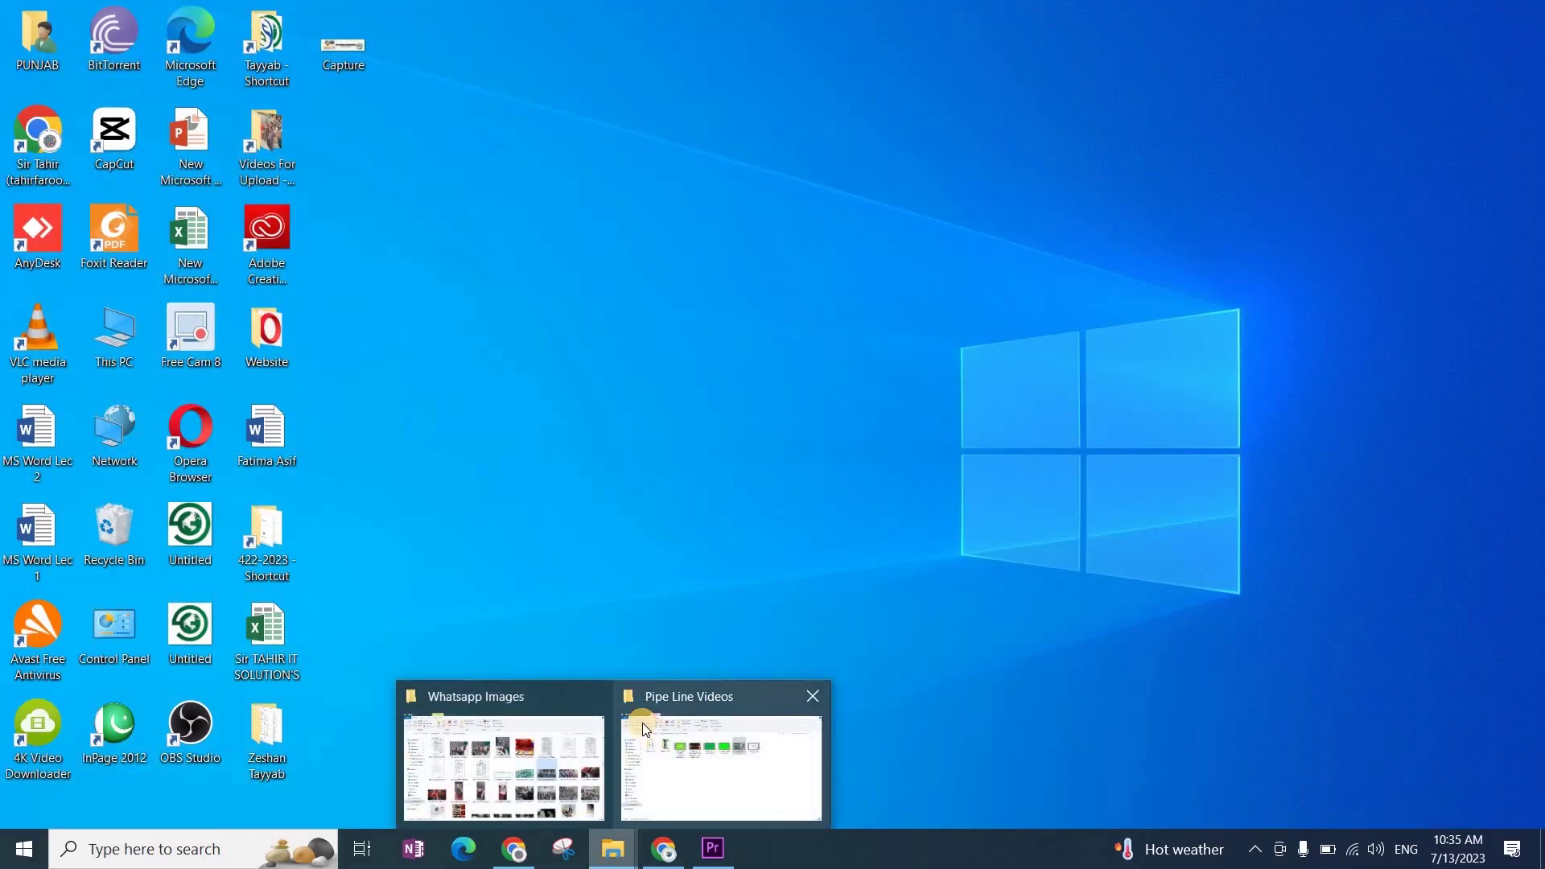
{"action": "left_click", "coordinate": [644, 723]}
{"action": "left_click", "coordinate": [90, 683]}
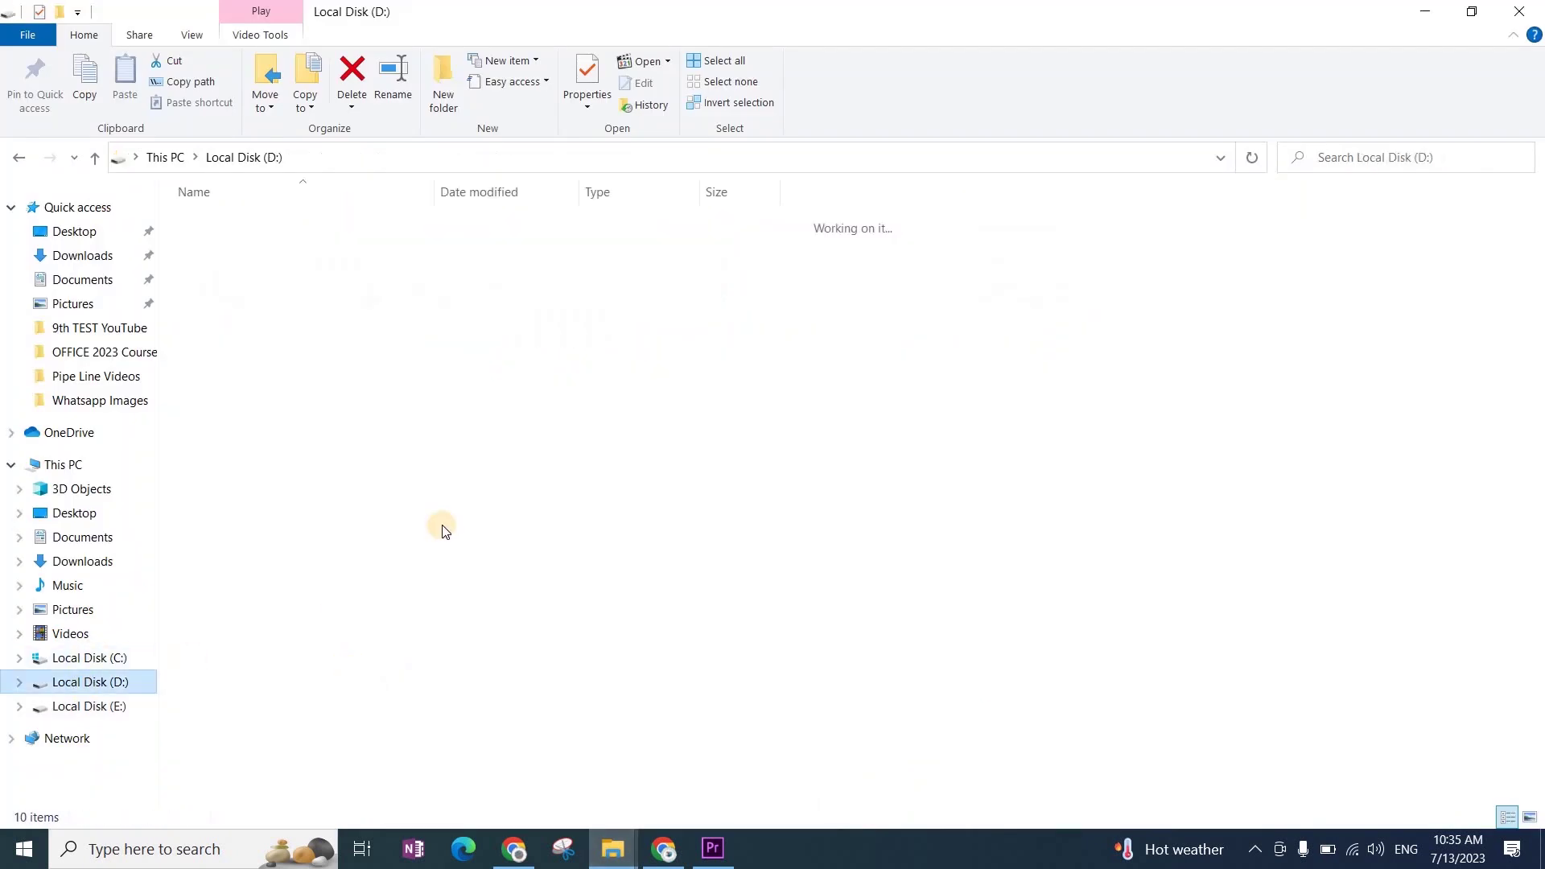
{"action": "double_click", "coordinate": [216, 247]}
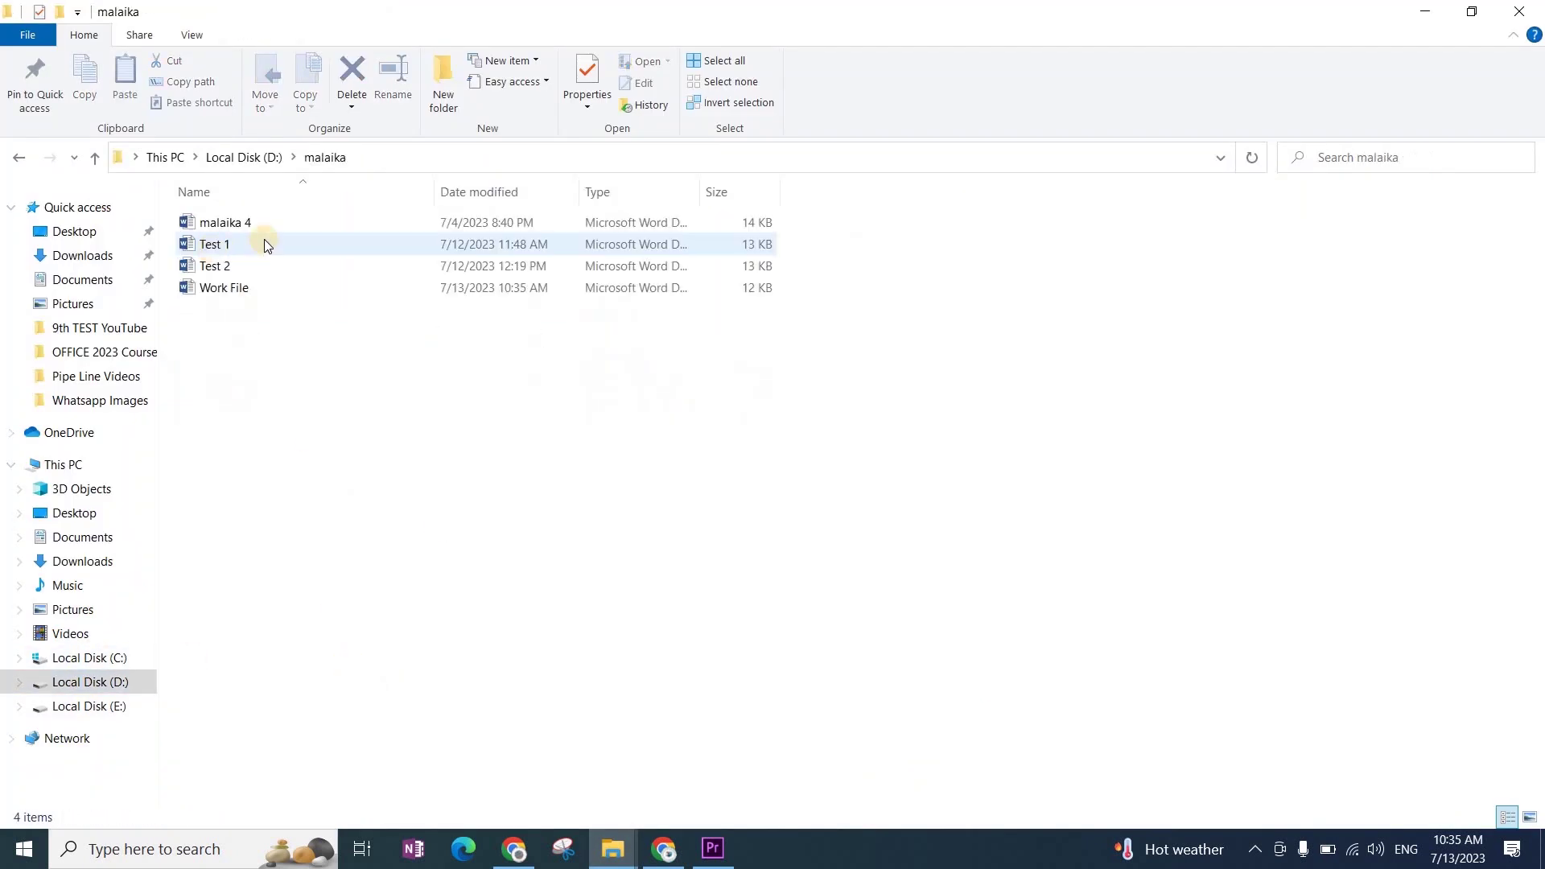
Step: Paste a copy of Work File and rename the copy 'Test 3'
{"action": "left_click", "coordinate": [221, 286]}
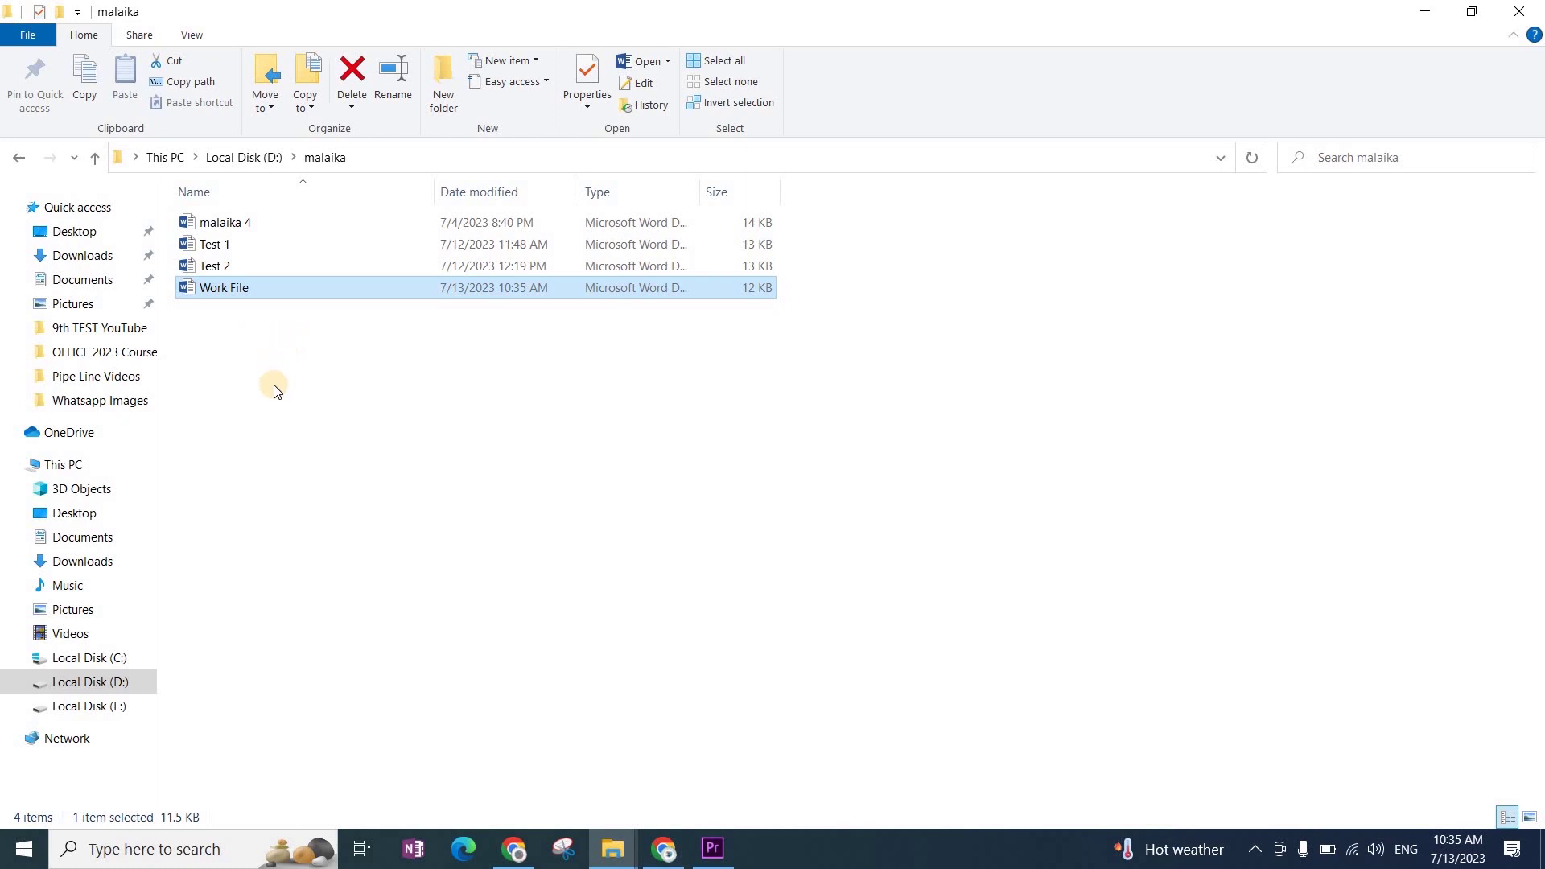
{"action": "left_click", "coordinate": [604, 502]}
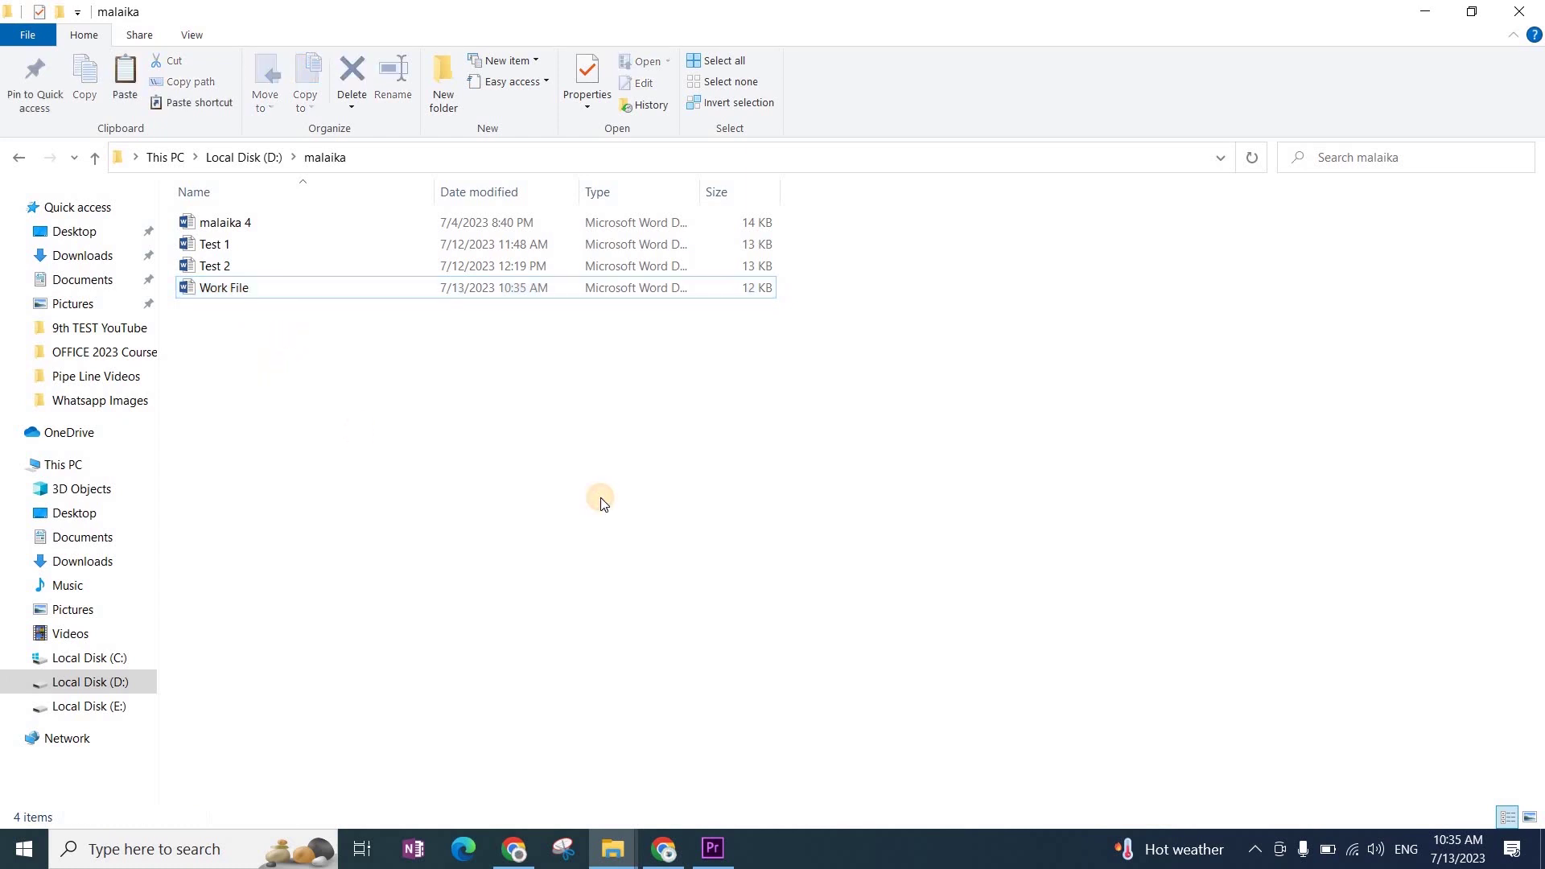
{"action": "key", "text": "ctrl+v"}
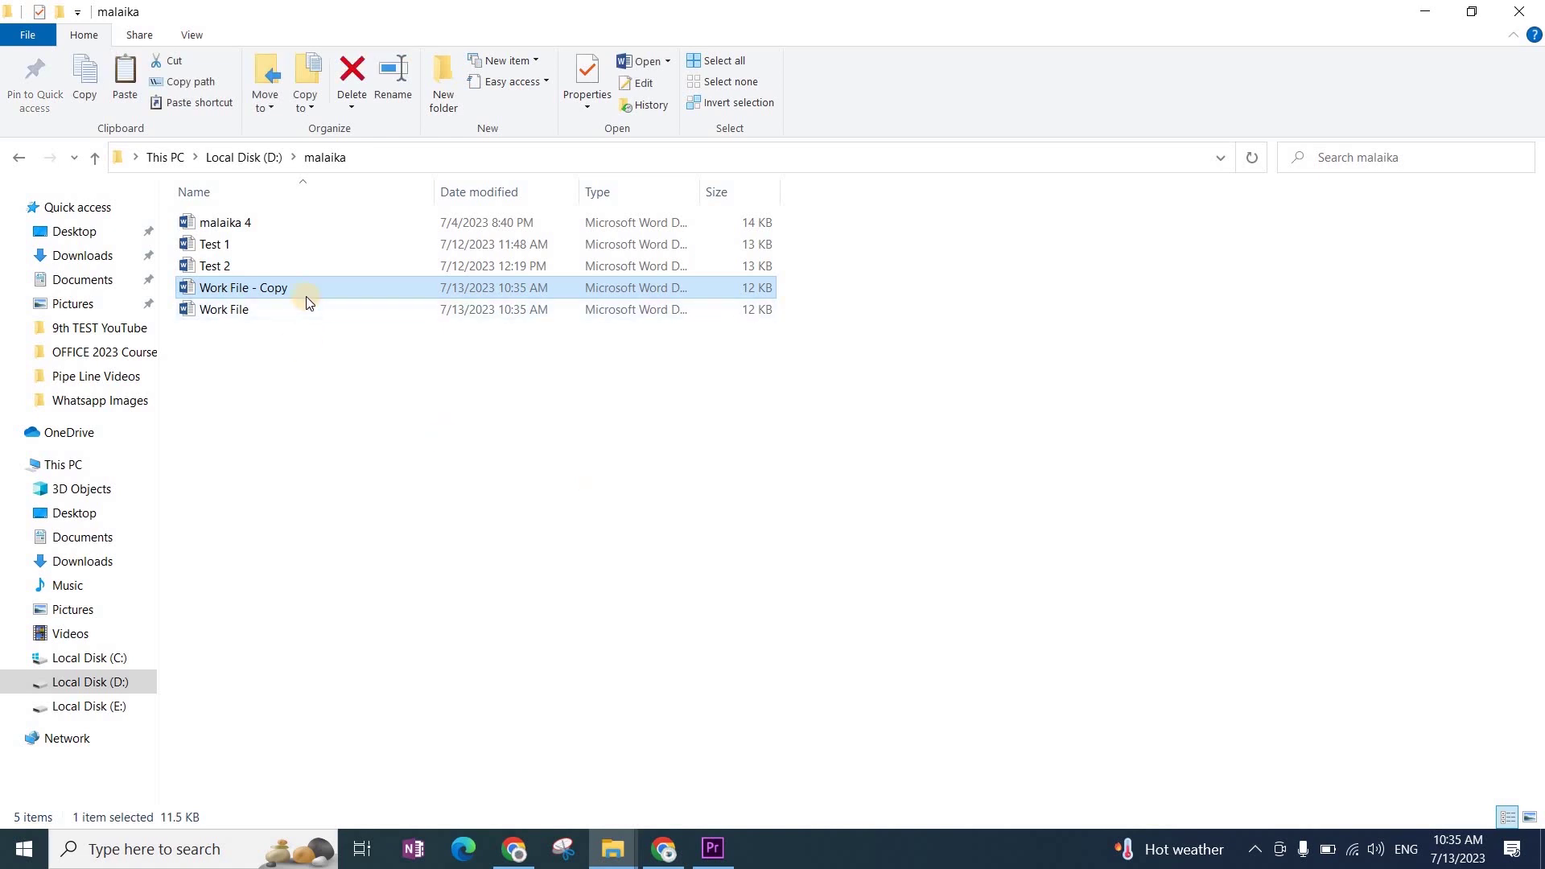
{"action": "key", "text": "F2"}
{"action": "type", "text": "Test "}
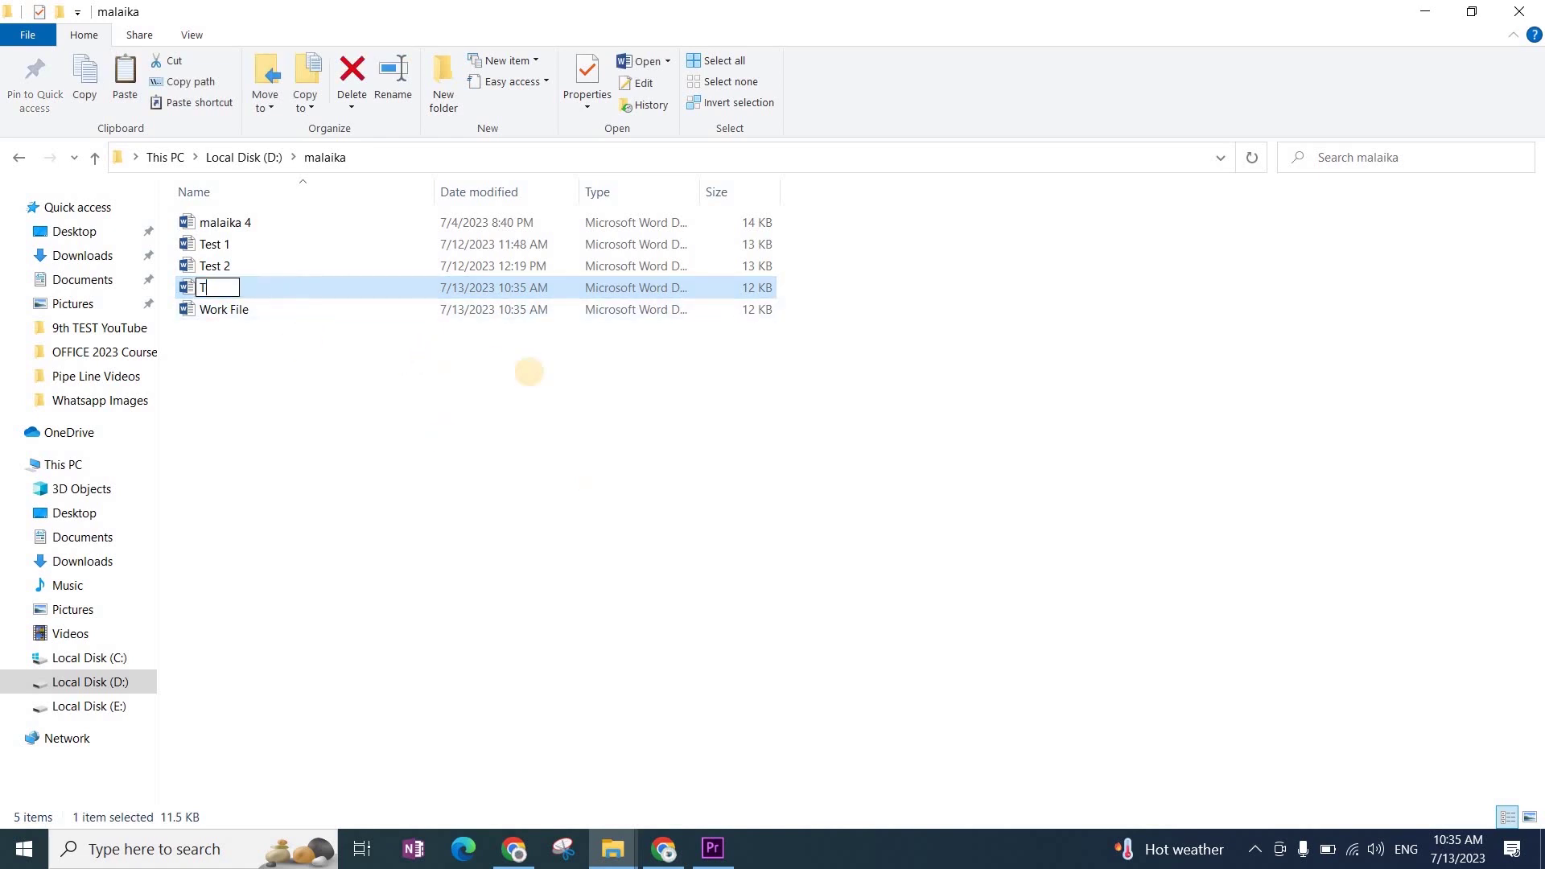
{"action": "type", "text": "3"}
{"action": "key", "text": "Return"}
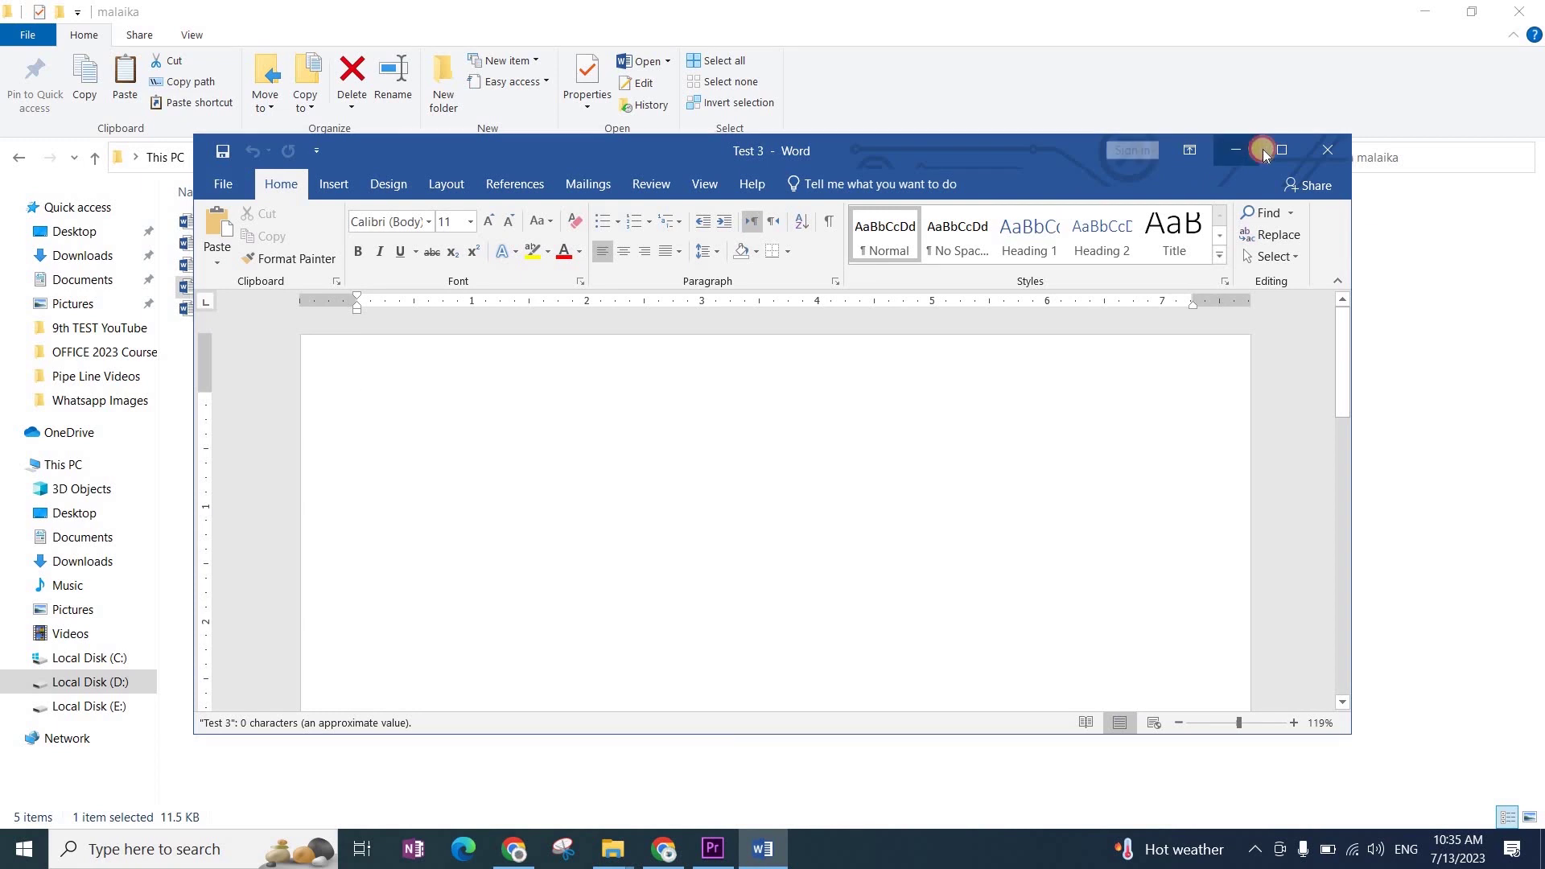
Step: Bring the Test 3 Word window forward, maximize it, then minimize it to show File Explorer
{"action": "left_click", "coordinate": [1259, 149]}
{"action": "left_click", "coordinate": [763, 849]}
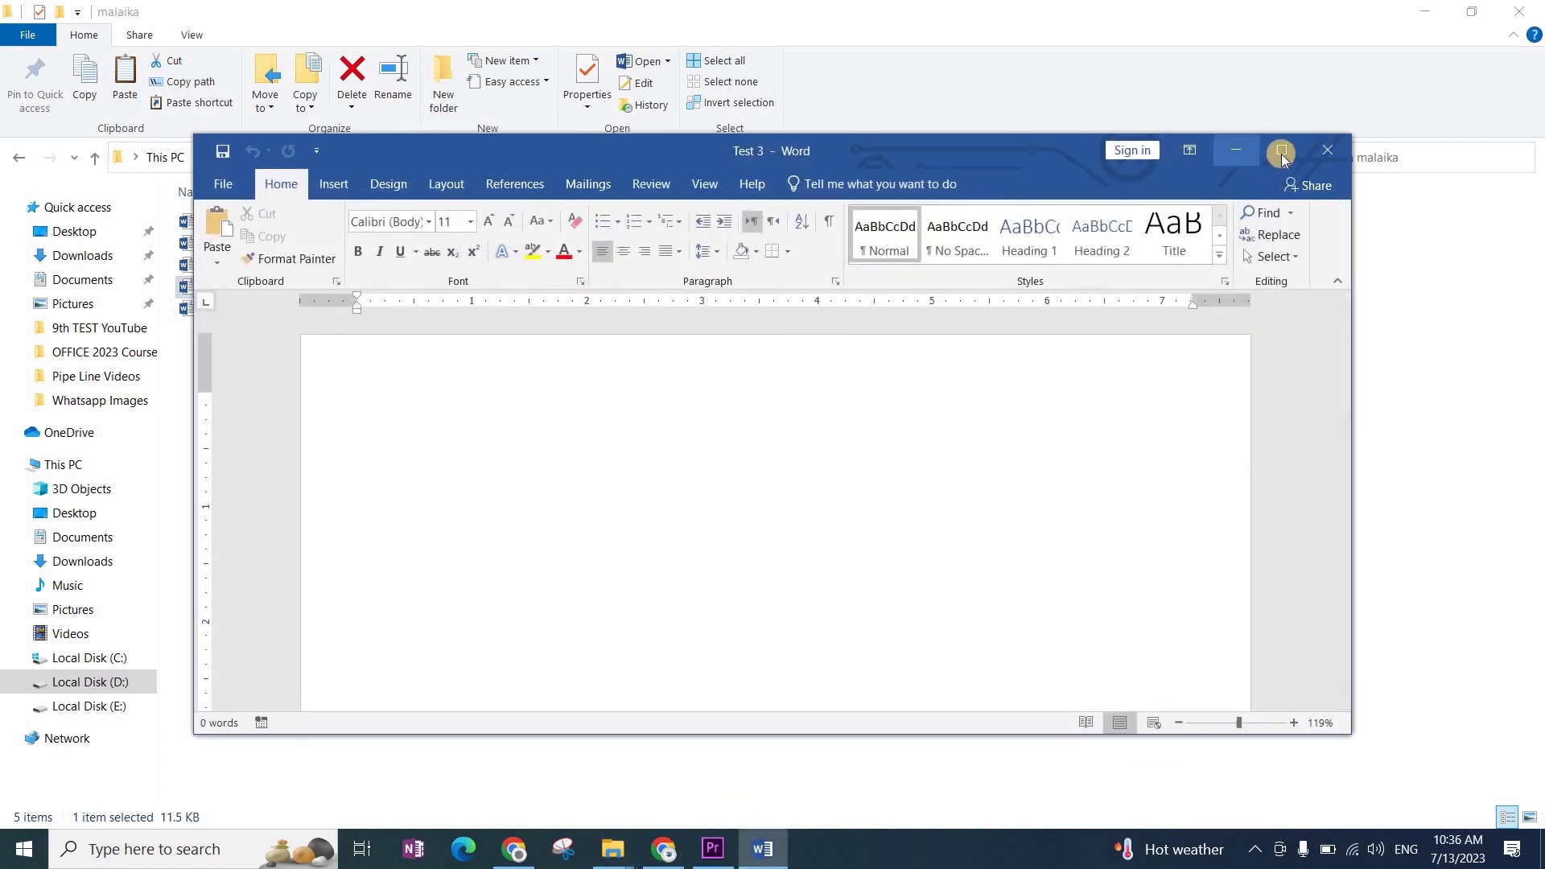
{"action": "left_click", "coordinate": [1281, 153]}
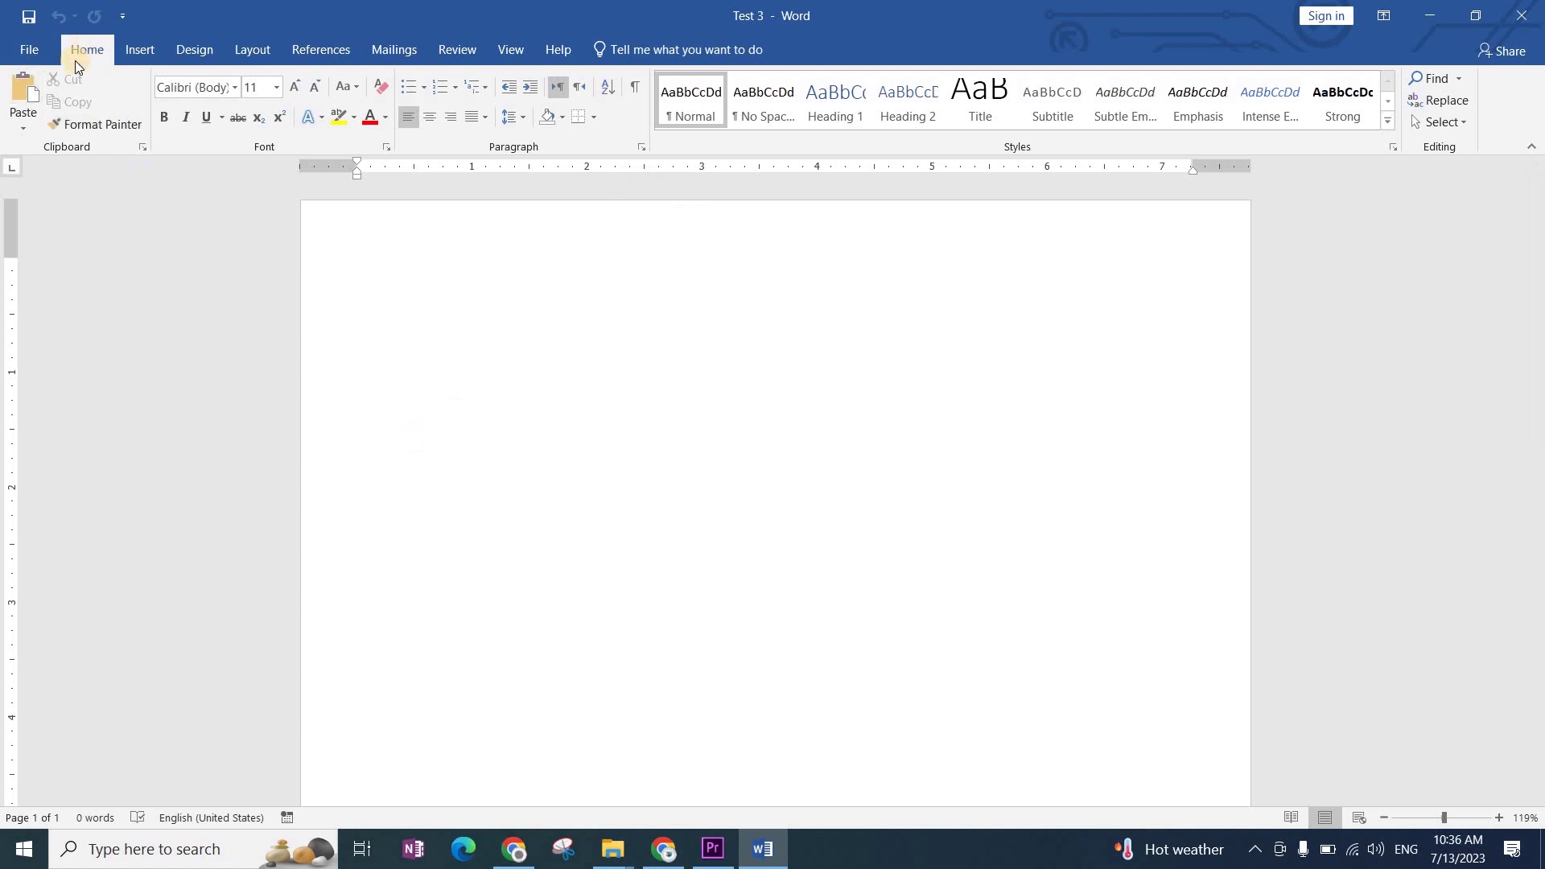
{"action": "left_click", "coordinate": [1429, 15]}
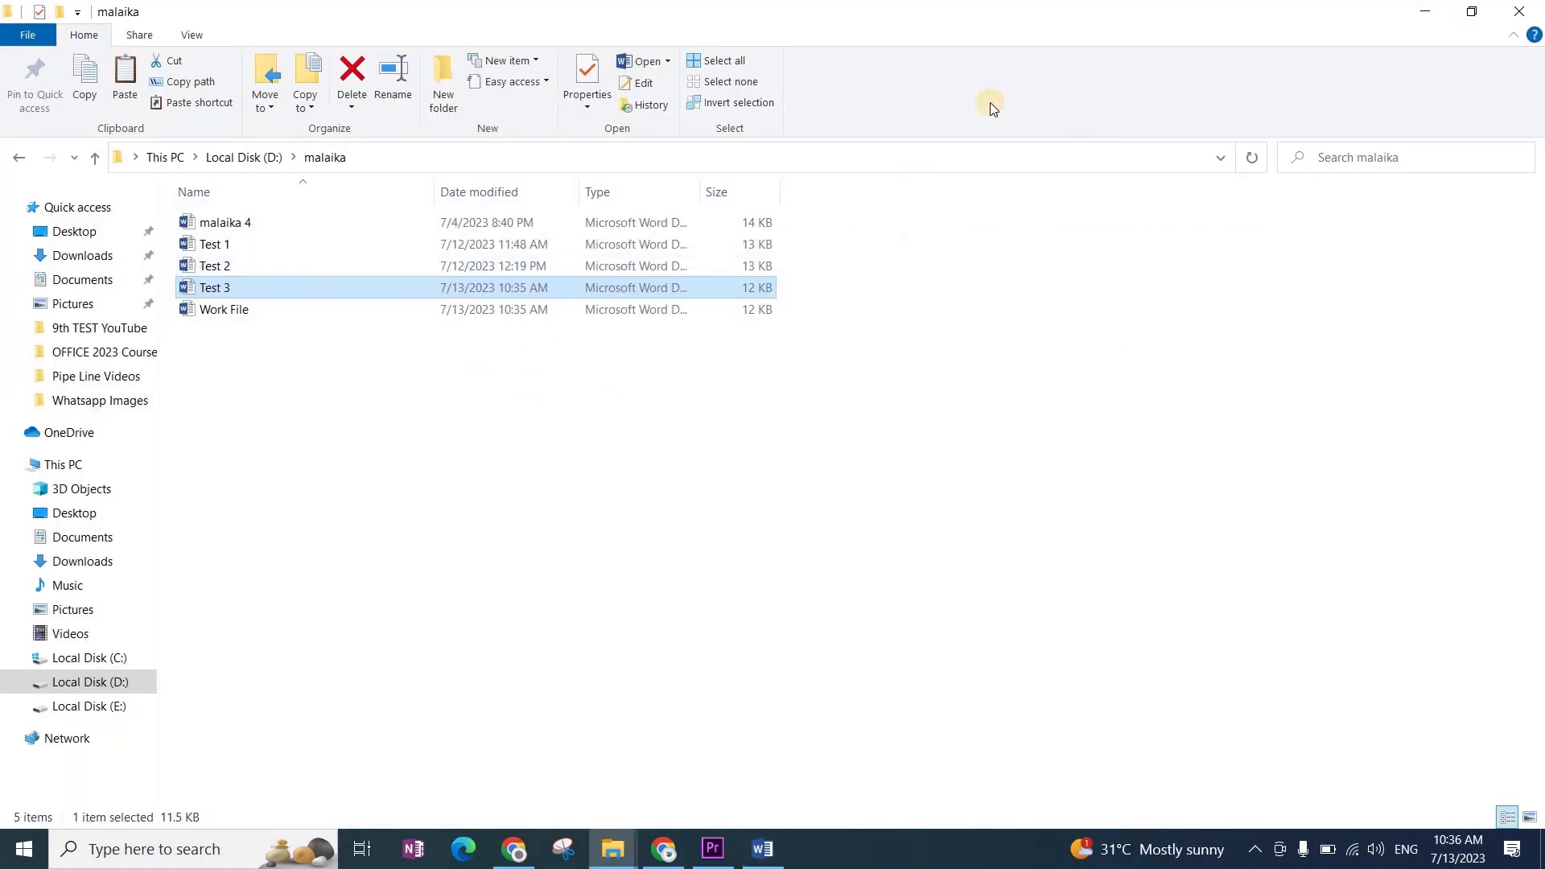
Step: Restore the malaika folder window from the taskbar and open Test 3 in Word
{"action": "left_click", "coordinate": [1425, 11]}
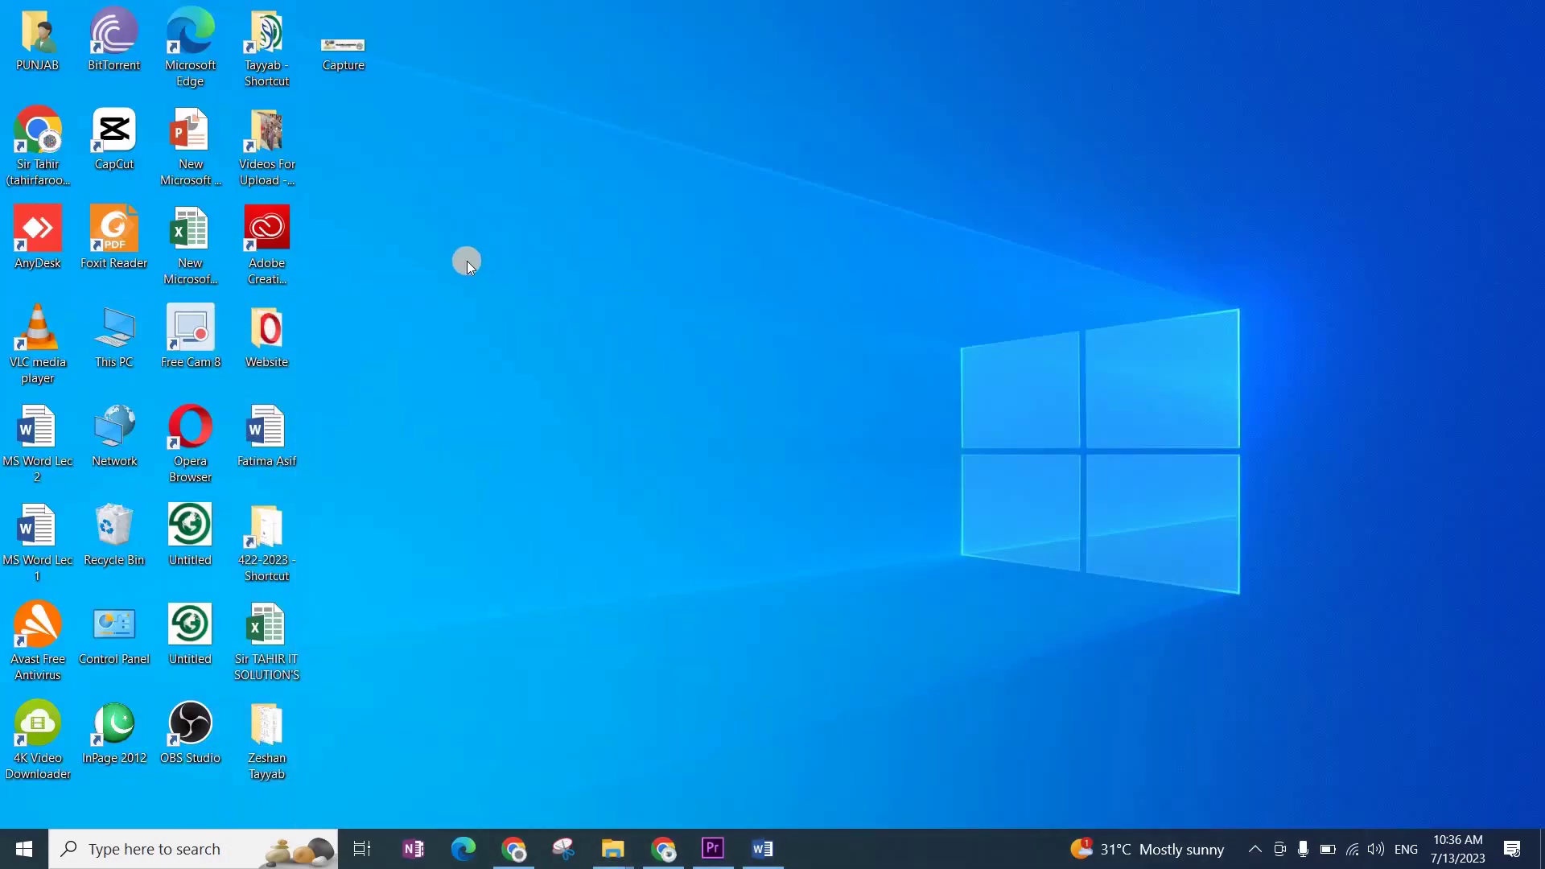
{"action": "left_click", "coordinate": [612, 849]}
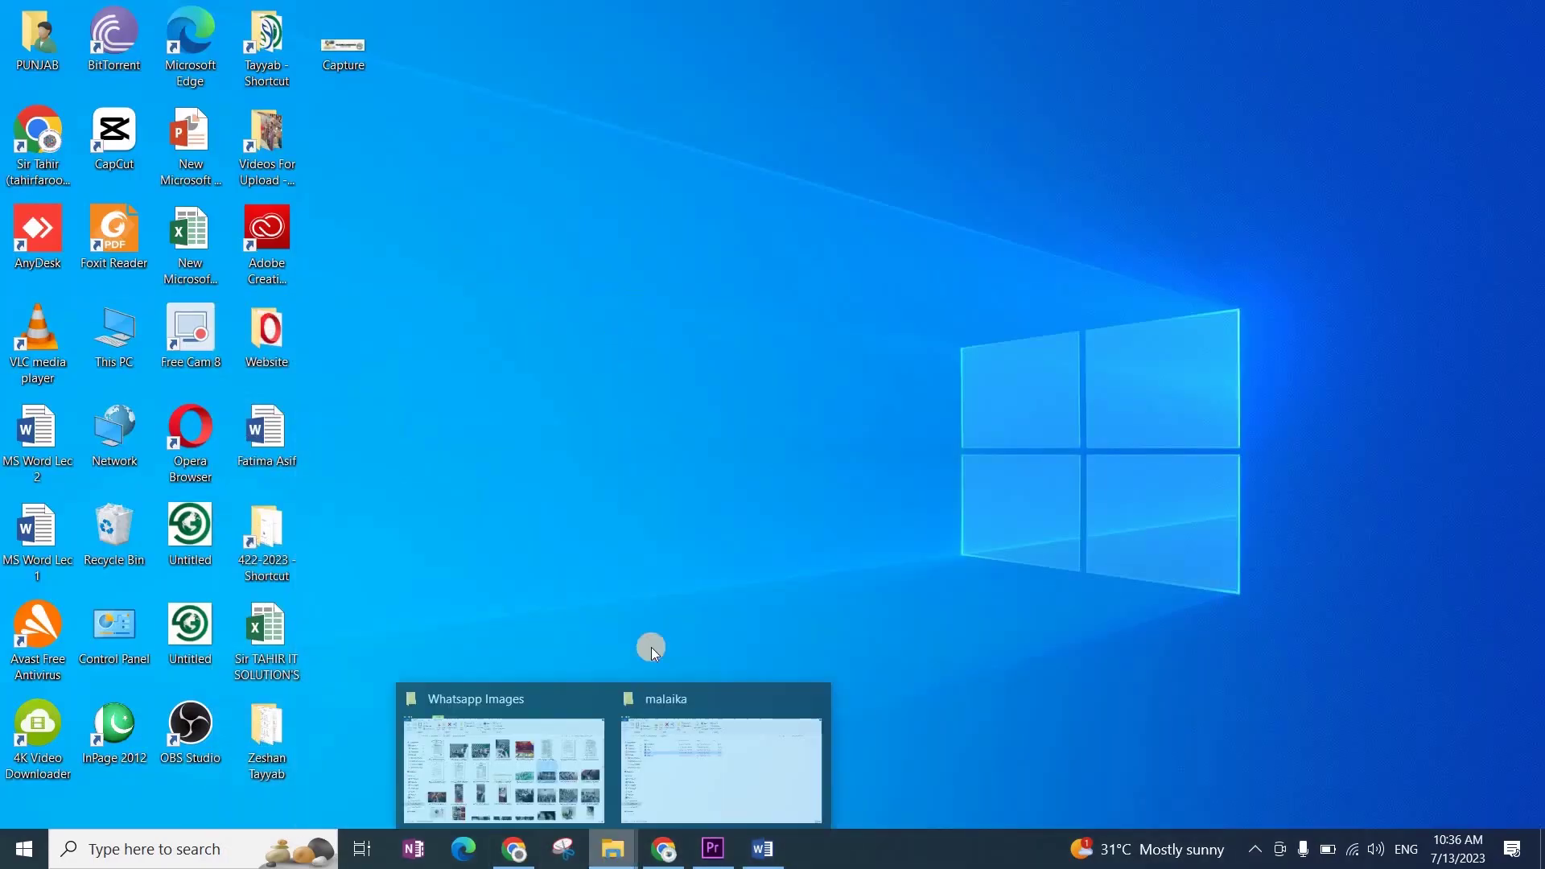
{"action": "left_click", "coordinate": [703, 731]}
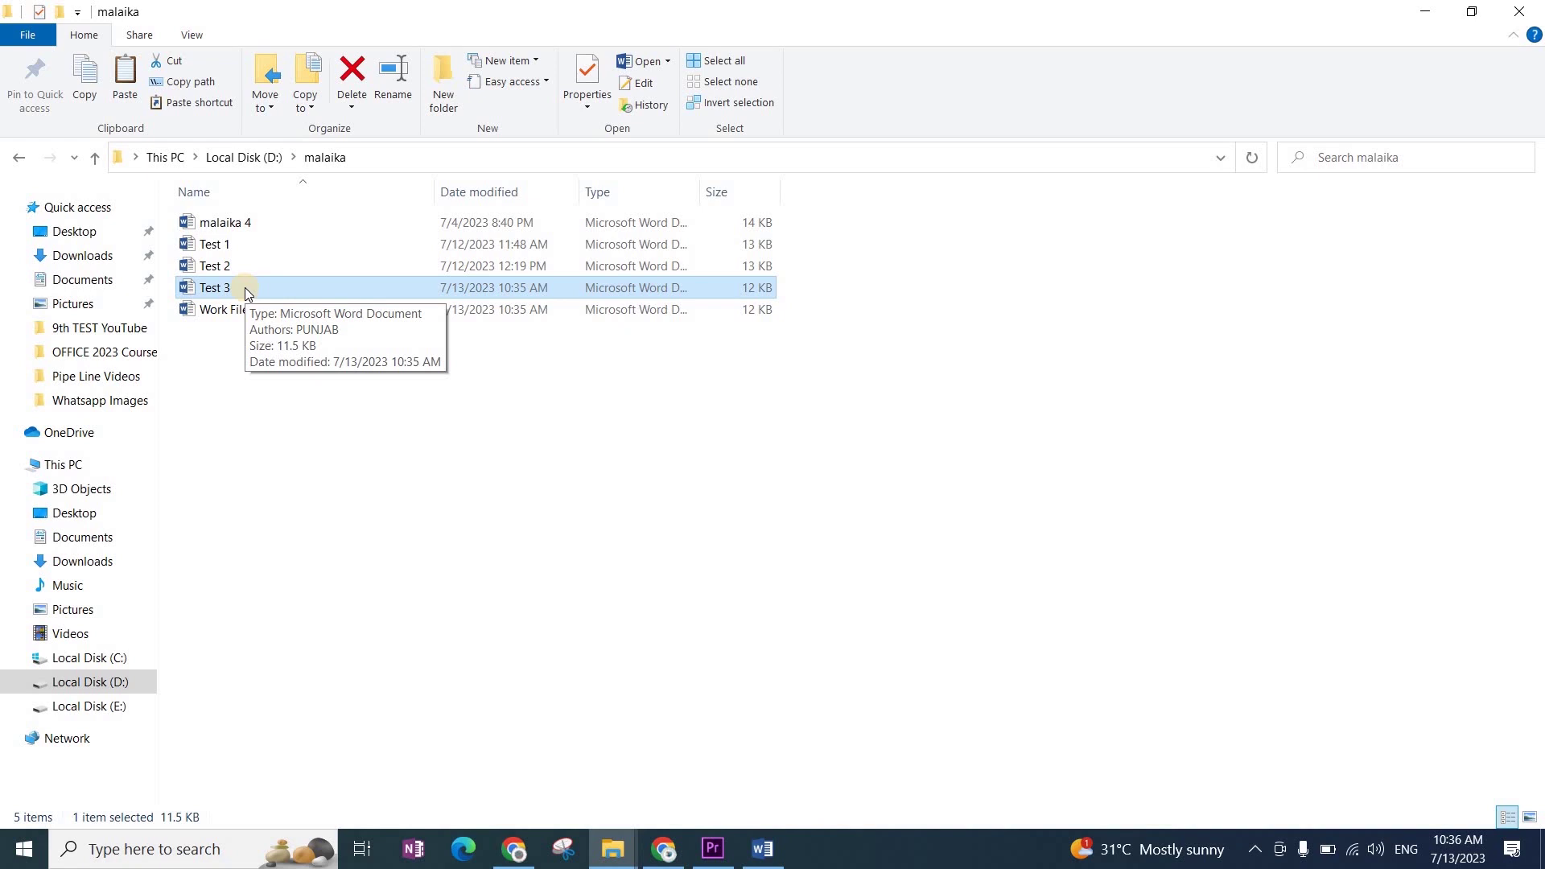
{"action": "double_click", "coordinate": [244, 287]}
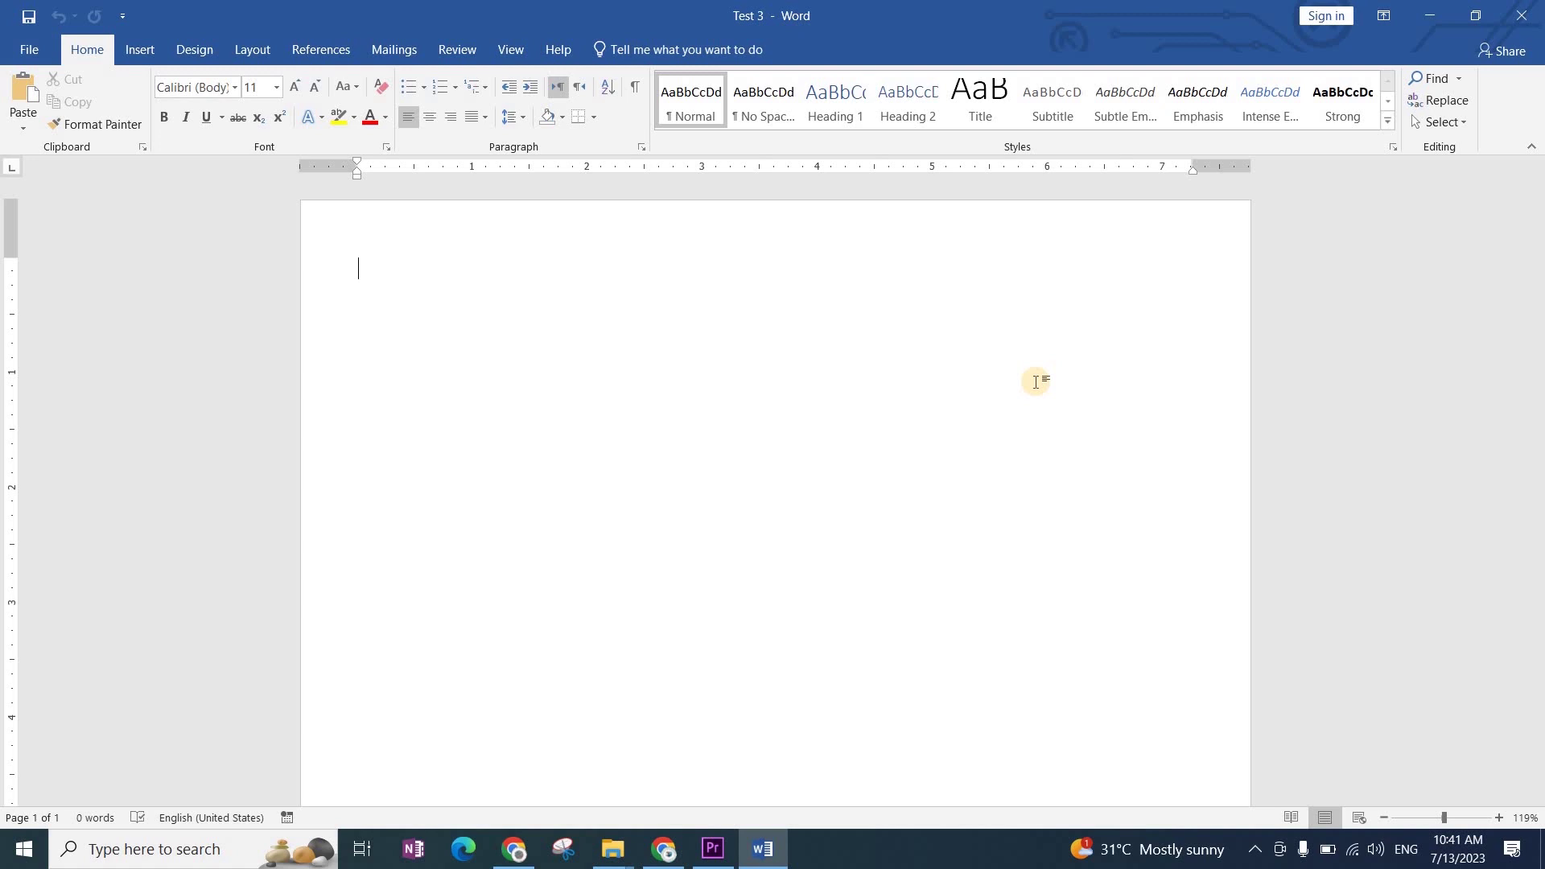
Step: Enter =rand(1) to generate one 47-word sample paragraph about video
{"action": "type", "text": "=rand(10"}
{"action": "key", "text": "BackSpace"}
{"action": "key", "text": "BackSpace"}
{"action": "type", "text": "1)\\"}
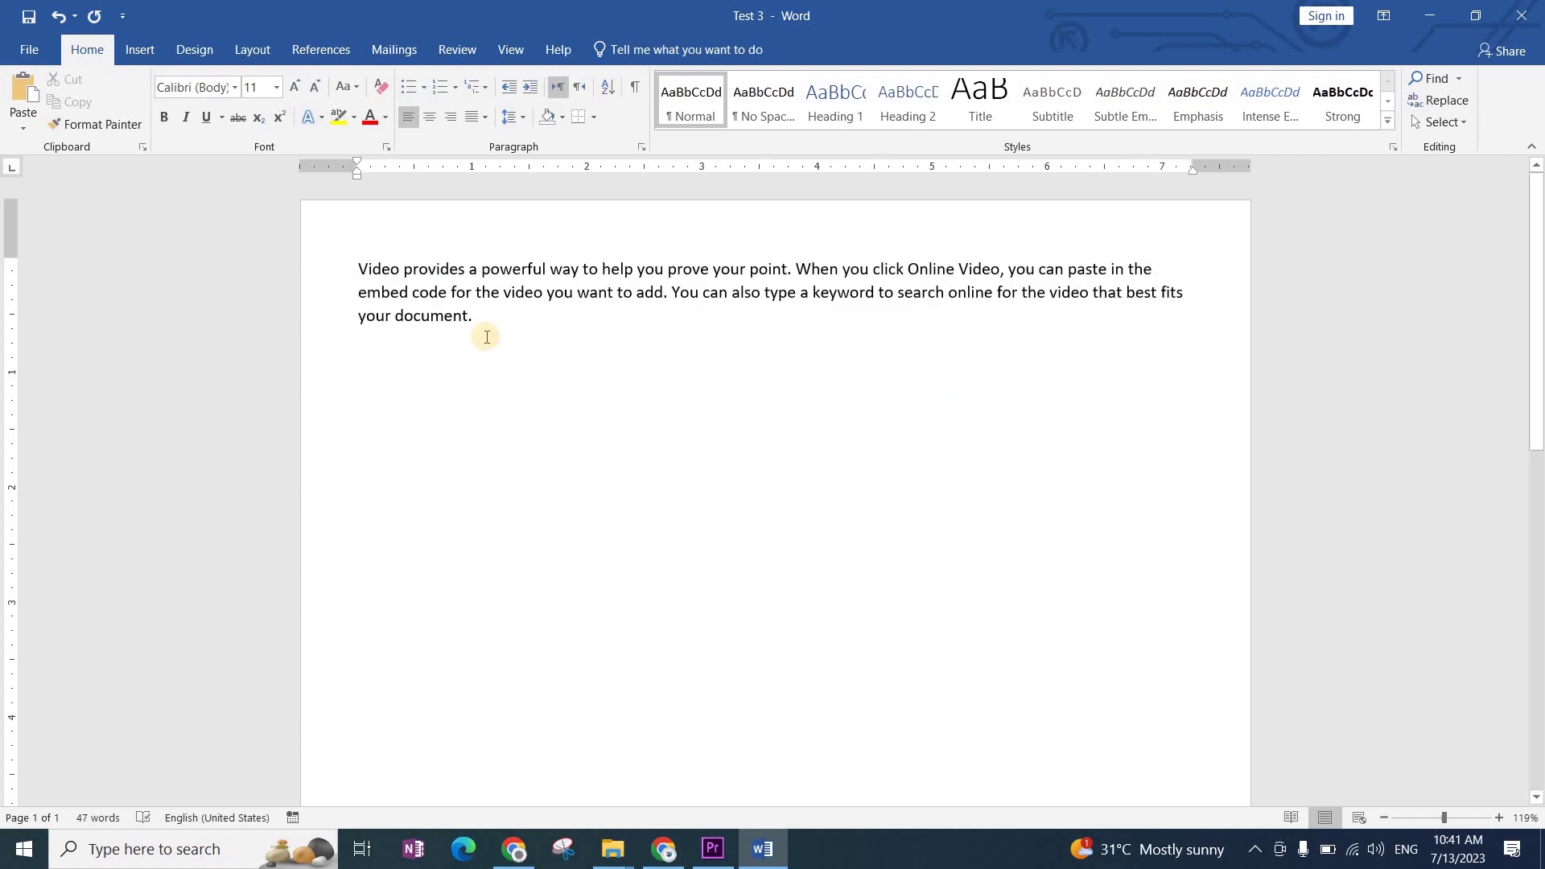
Step: Try Copperplate Gothic Bold on the selected sample paragraph
{"action": "left_click_drag", "start_coordinate": [330, 277], "coordinate": [347, 324]}
{"action": "scroll", "coordinate": [695, 587], "scroll_direction": "up", "scroll_amount": 4}
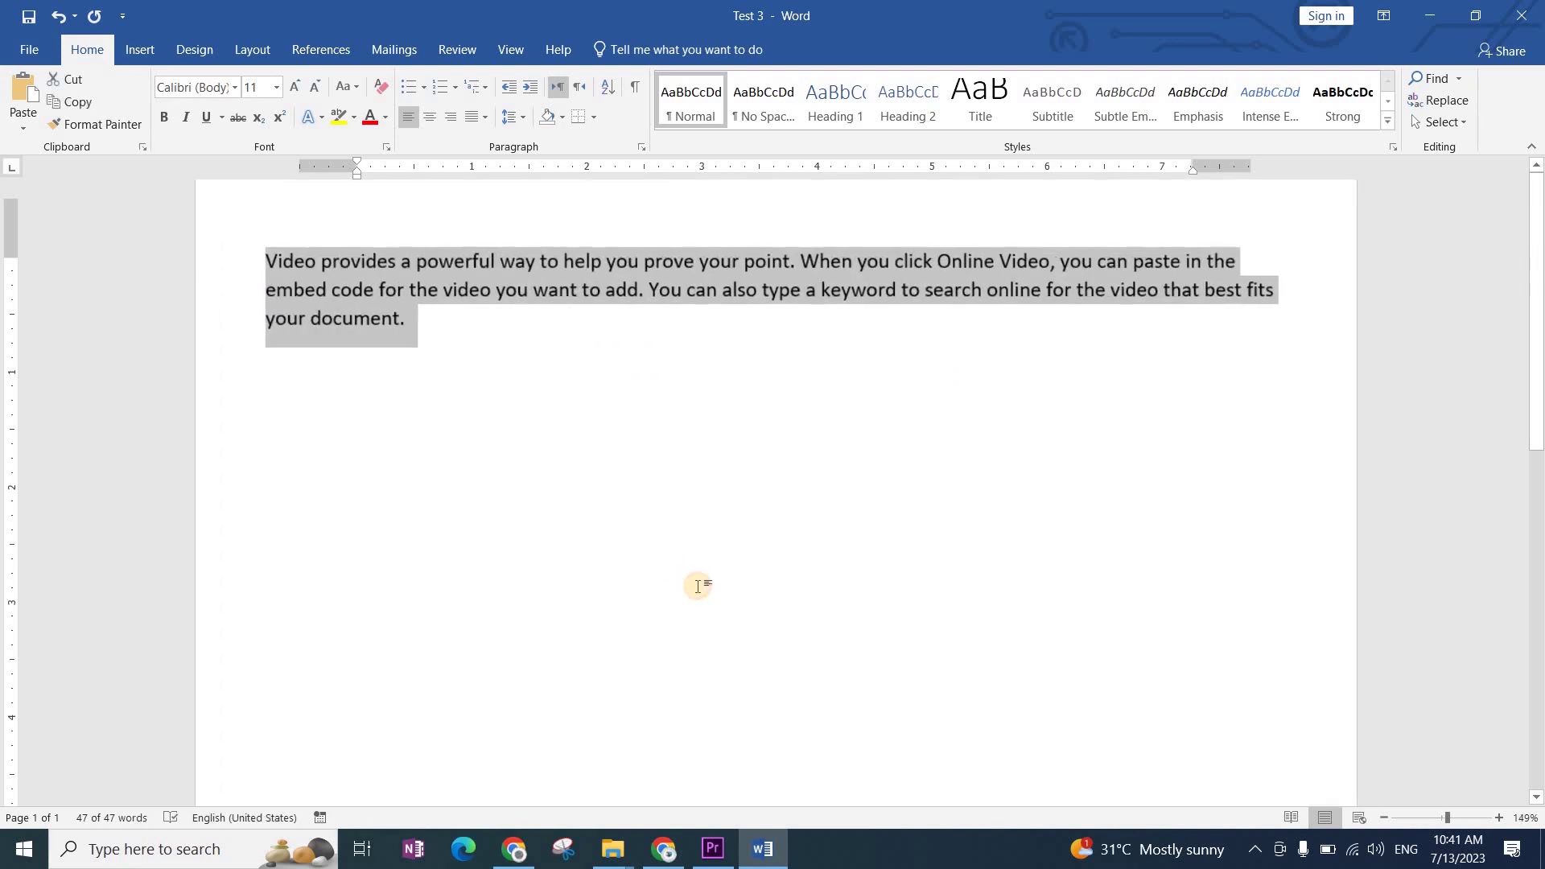
{"action": "left_click", "coordinate": [232, 88]}
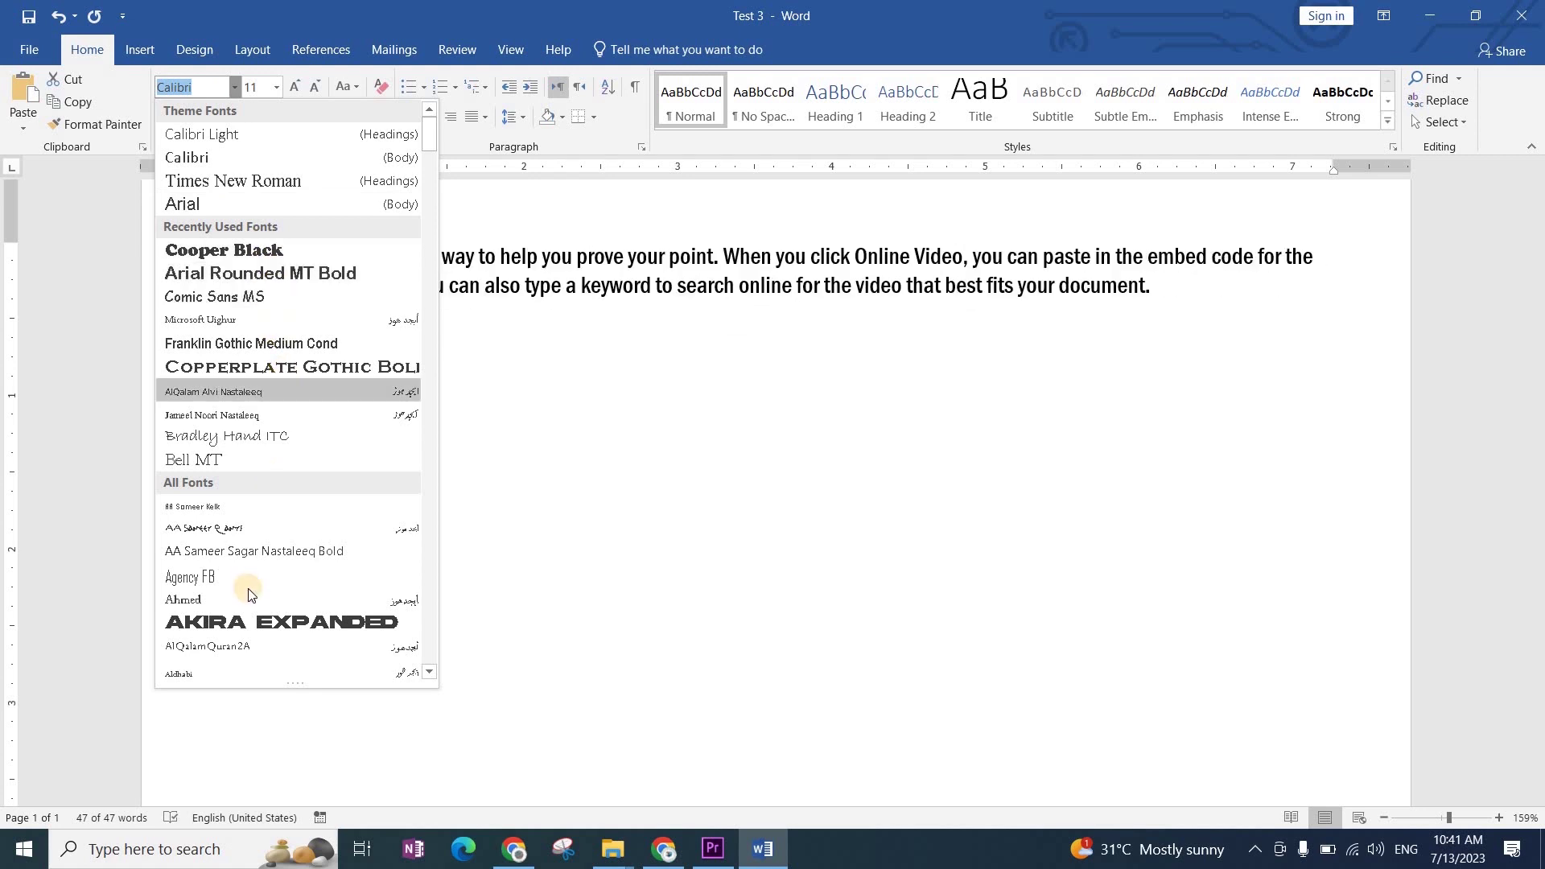
{"action": "left_click", "coordinate": [293, 371]}
{"action": "left_click", "coordinate": [696, 587]}
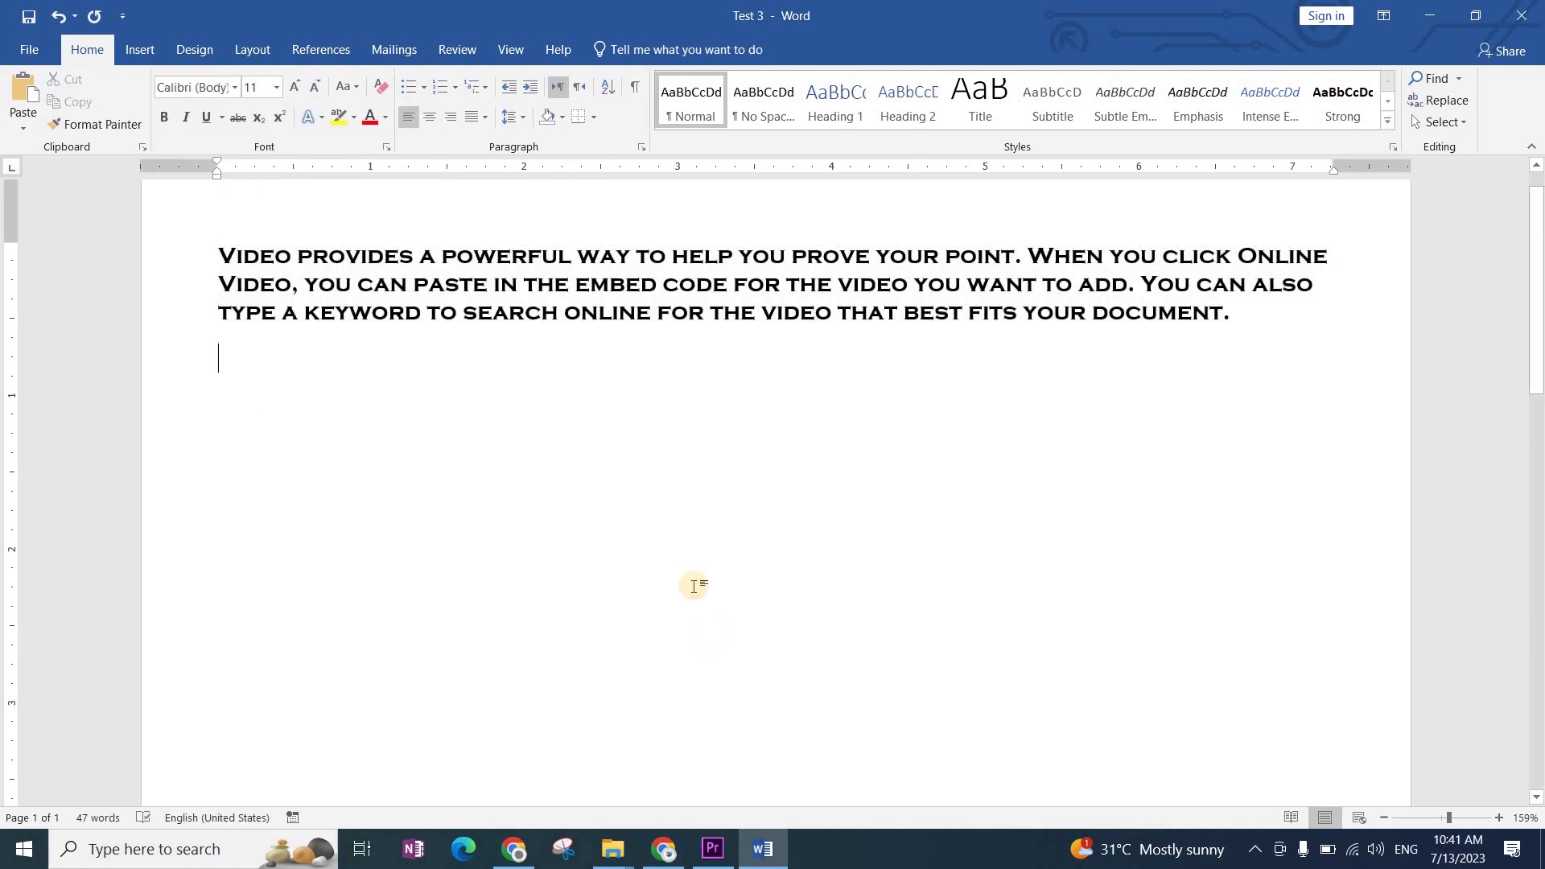
{"action": "scroll", "coordinate": [690, 579], "scroll_direction": "up", "scroll_amount": 2, "text": "ctrl"}
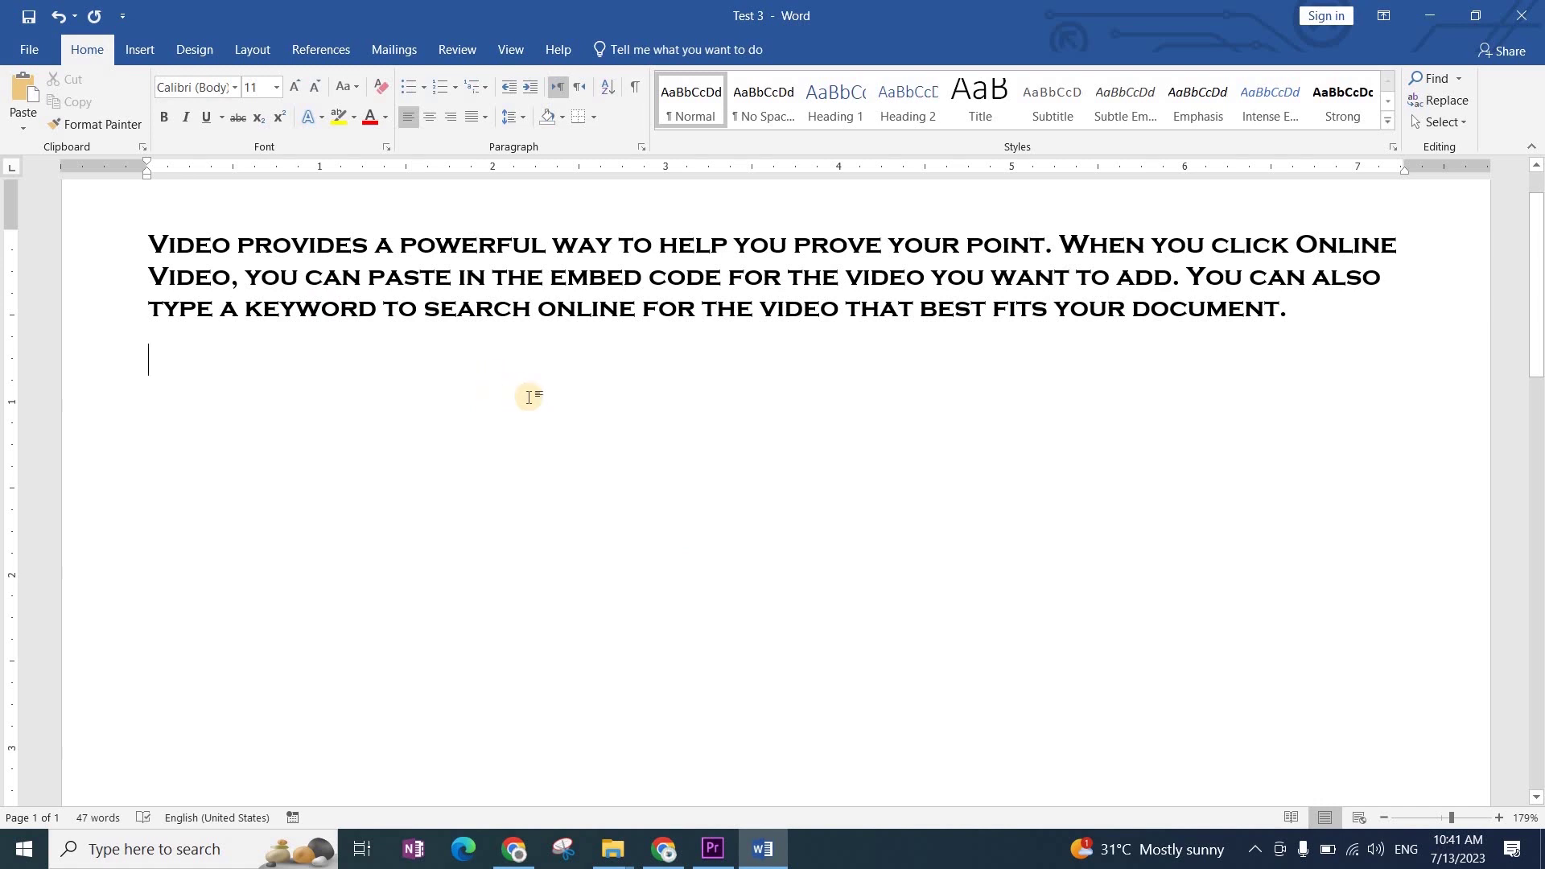
Step: Set all the text to Franchise Filled and enlarge it to 24 pt
{"action": "key", "text": "ctrl+a"}
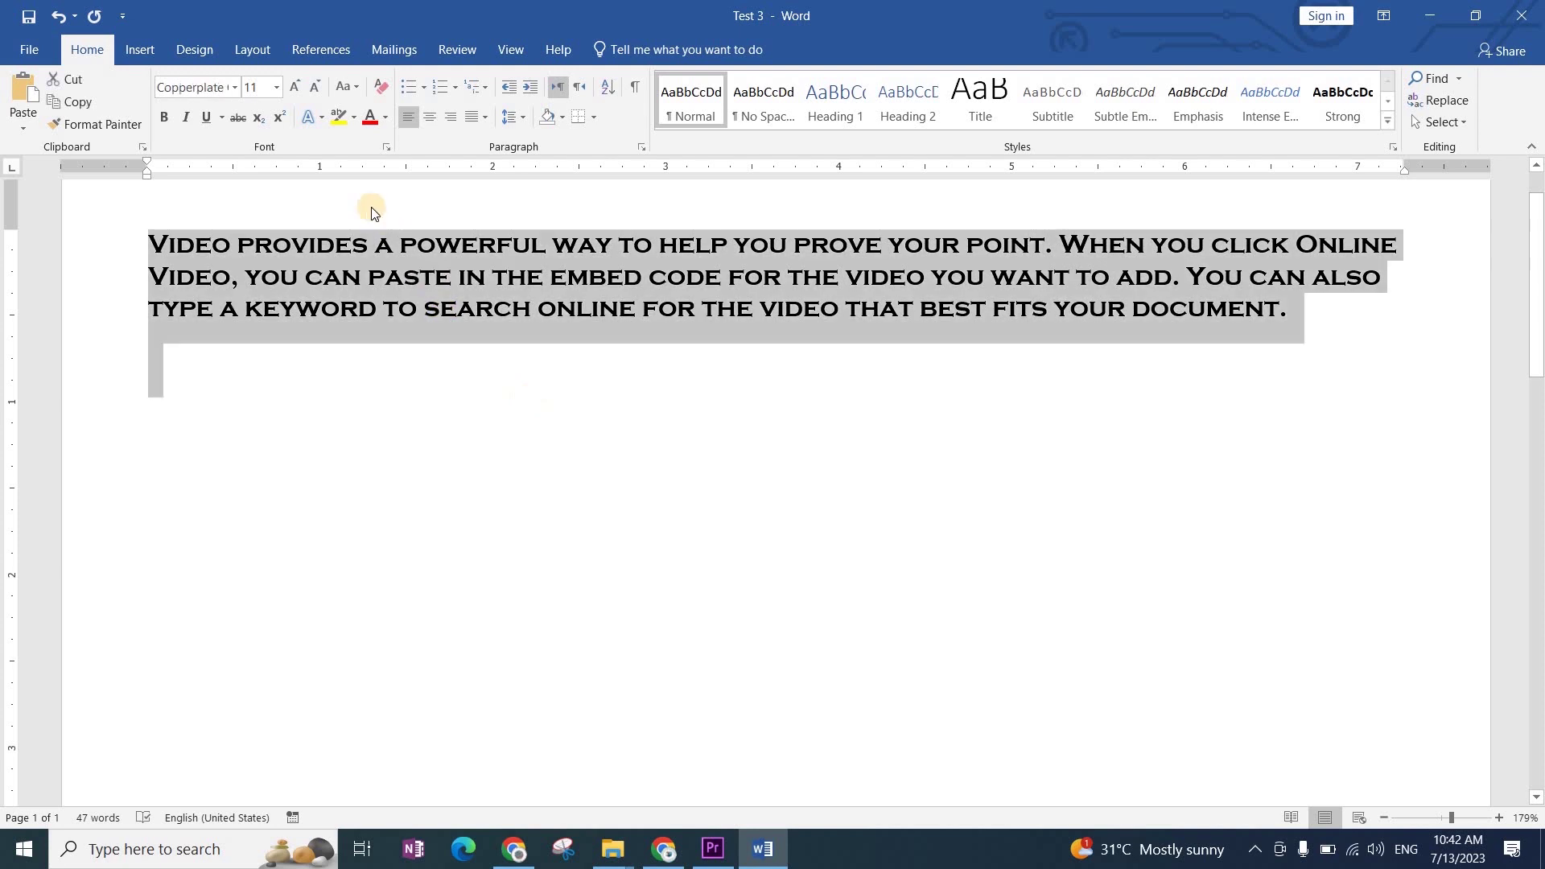
{"action": "left_click", "coordinate": [230, 88]}
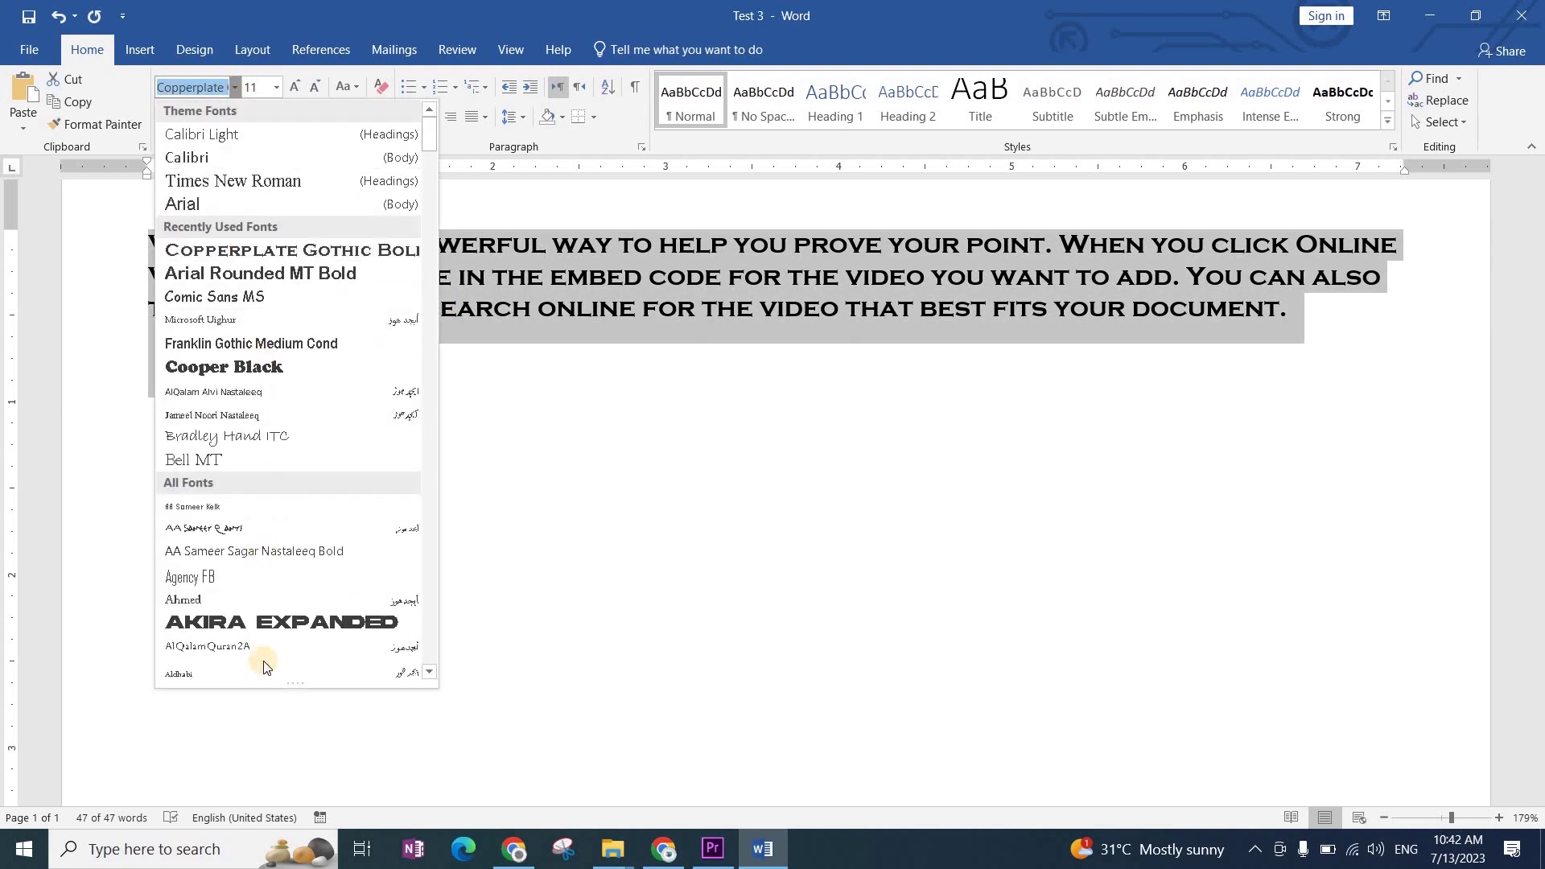
{"action": "scroll", "coordinate": [271, 607], "scroll_direction": "down", "scroll_amount": 15}
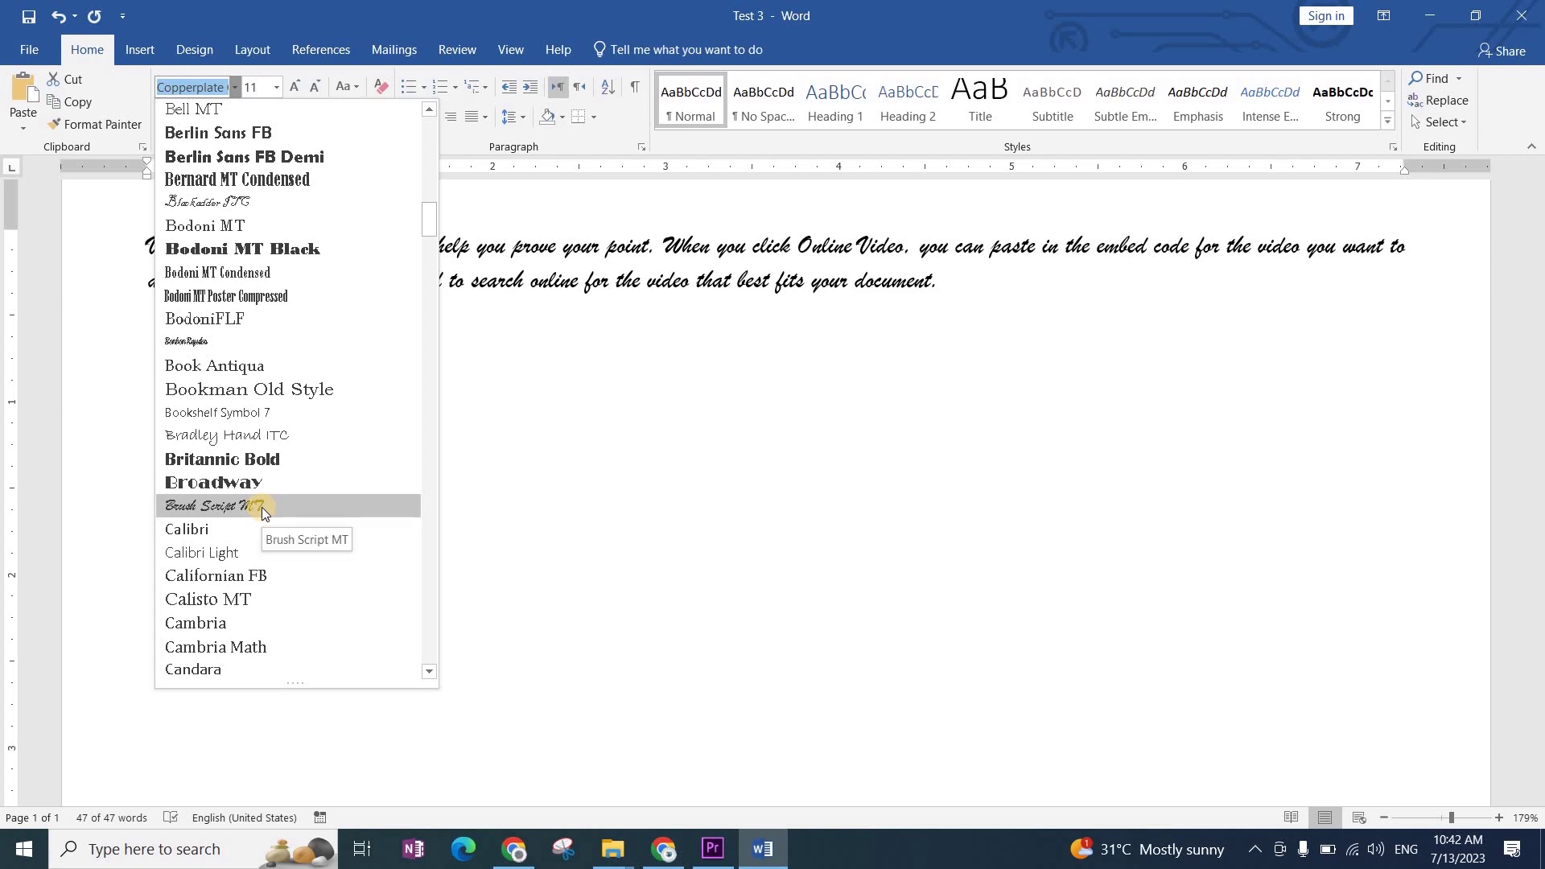
{"action": "scroll", "coordinate": [262, 507], "scroll_direction": "down", "scroll_amount": 13}
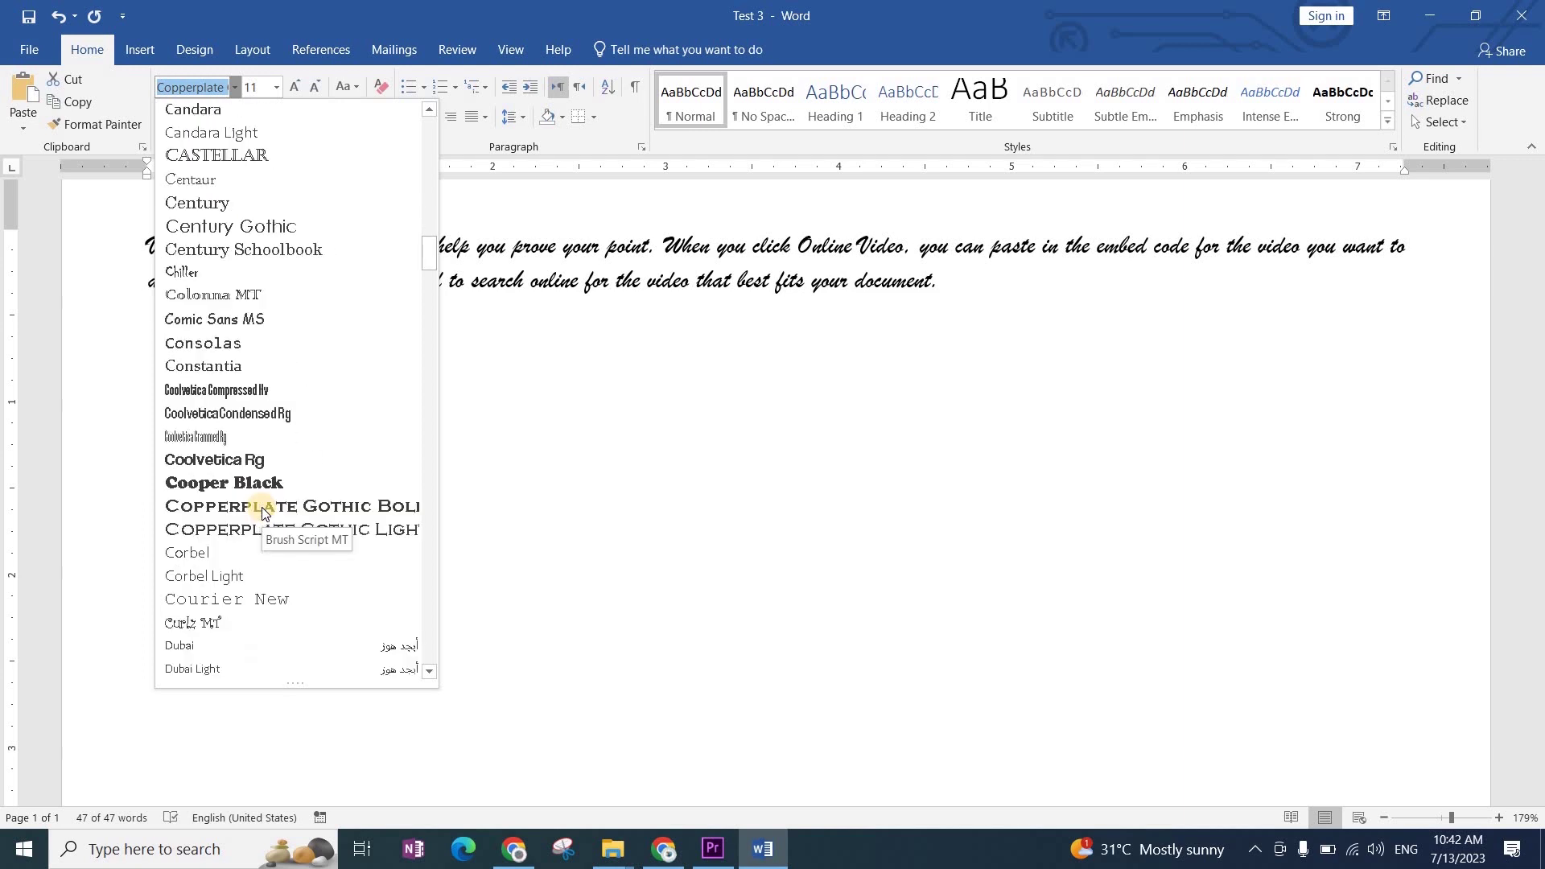
{"action": "scroll", "coordinate": [263, 509], "scroll_direction": "down", "scroll_amount": 3}
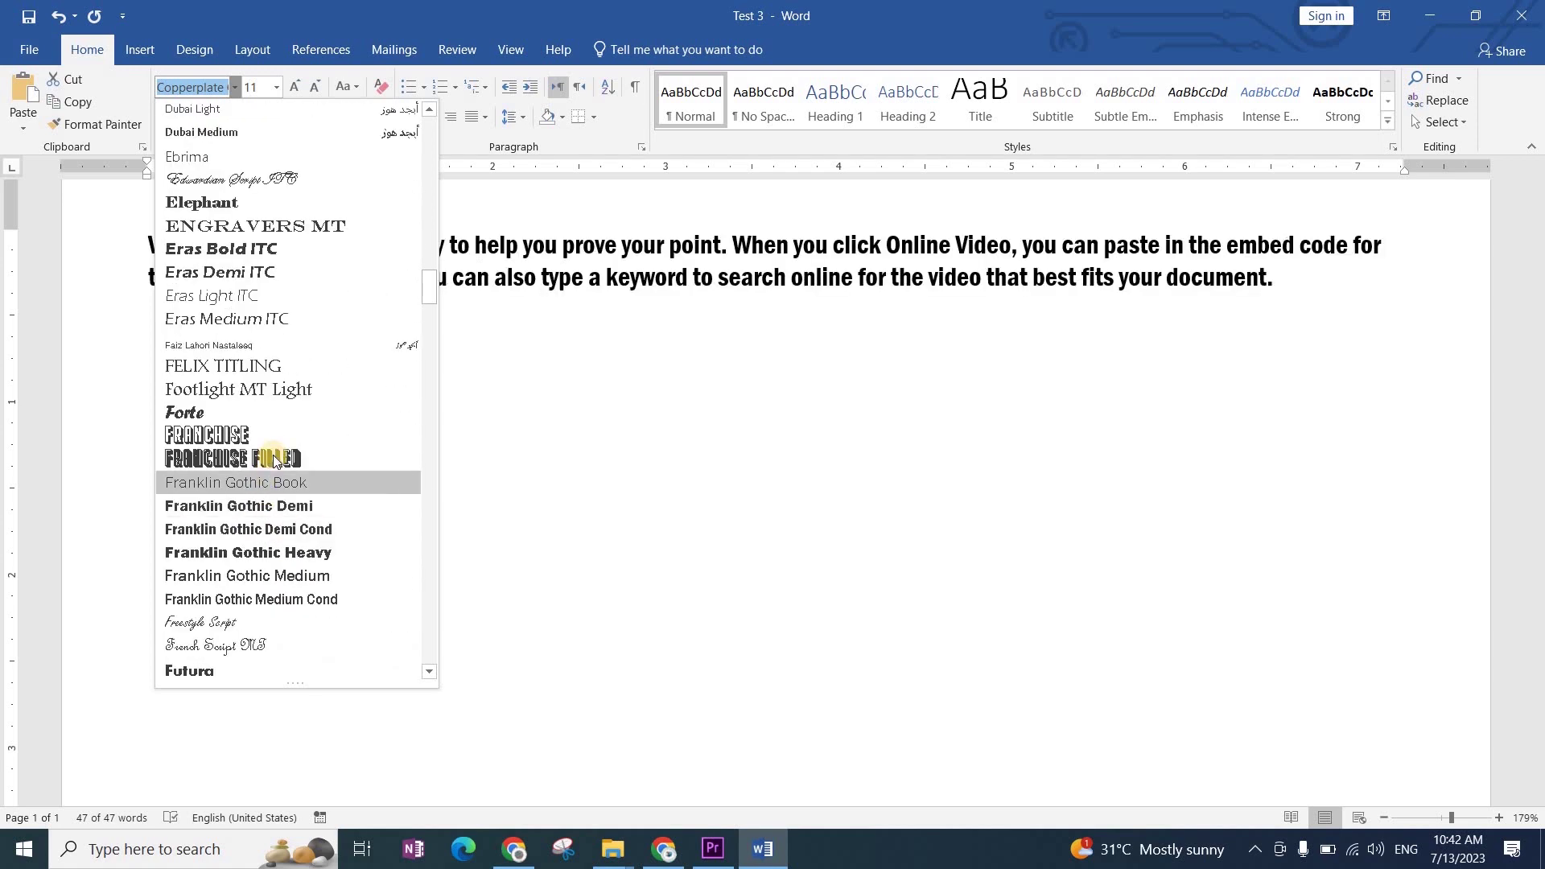
{"action": "left_click", "coordinate": [274, 459]}
{"action": "scroll", "coordinate": [605, 541], "scroll_direction": "up", "scroll_amount": 1, "text": "ctrl"}
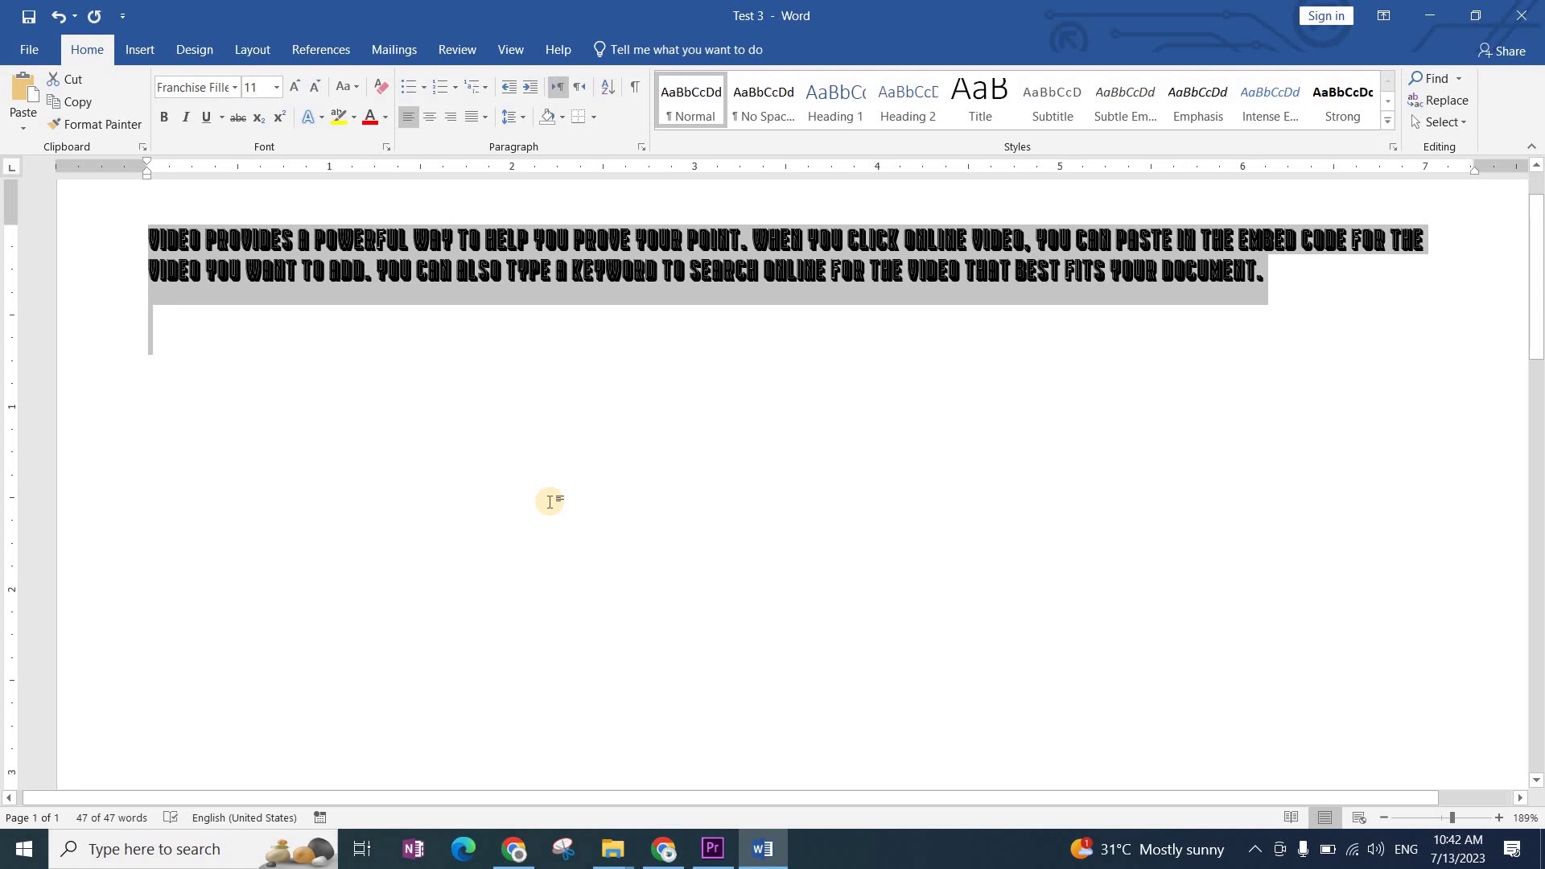
{"action": "key", "text": "ctrl+shift+period"}
{"action": "key", "text": "ctrl+shift+period"}
{"action": "key", "text": "ctrl+shift+period"}
{"action": "key", "text": "ctrl+shift+period"}
{"action": "key", "text": "ctrl+shift+period"}
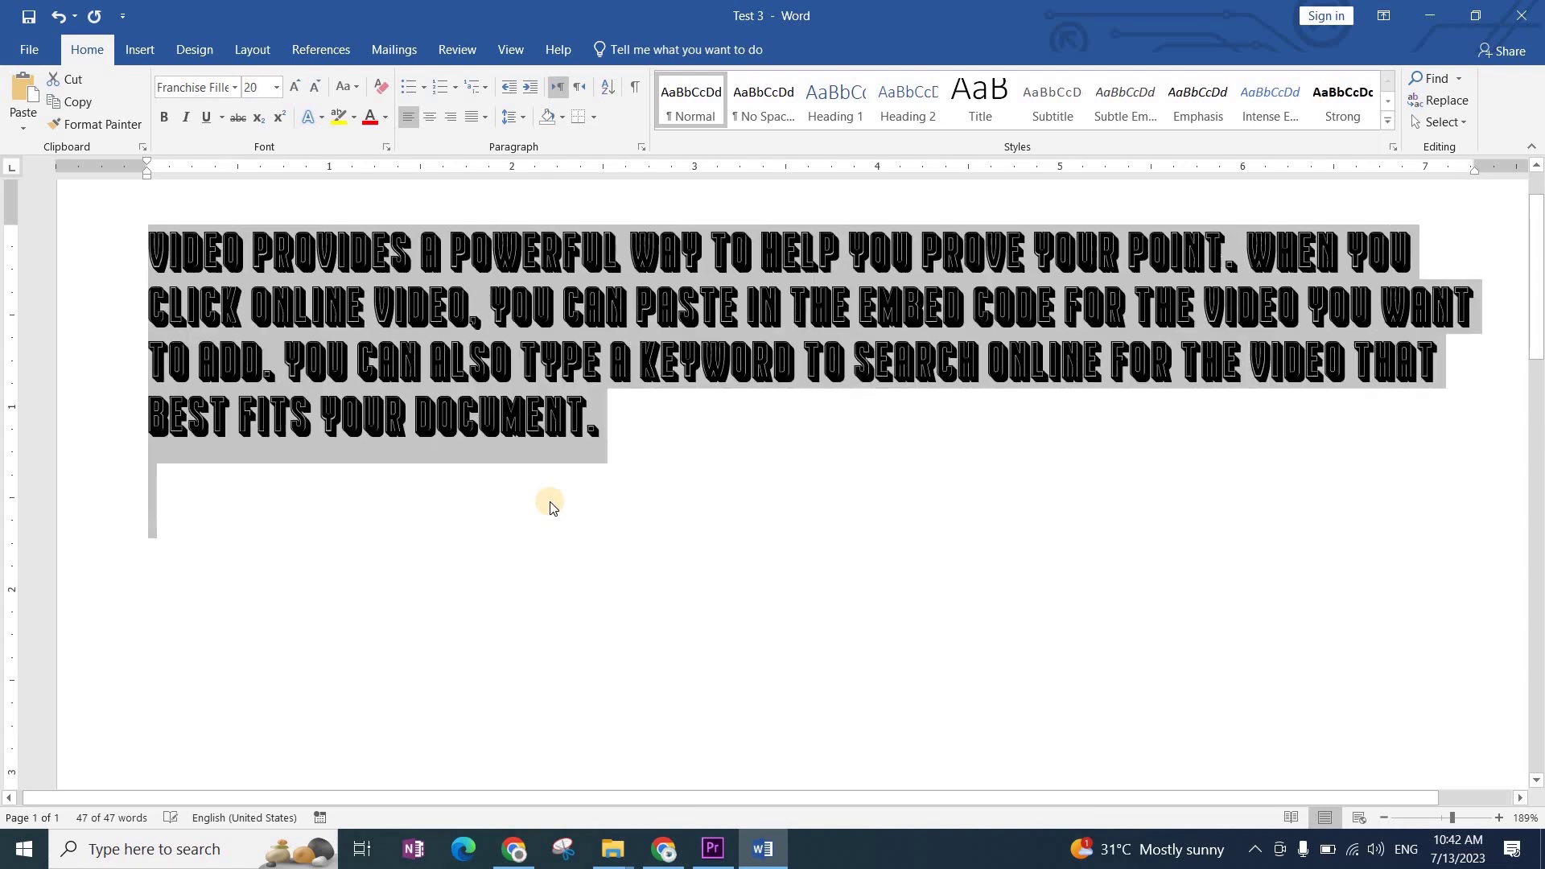
{"action": "key", "text": "ctrl+shift+period"}
{"action": "key", "text": "ctrl+shift+period"}
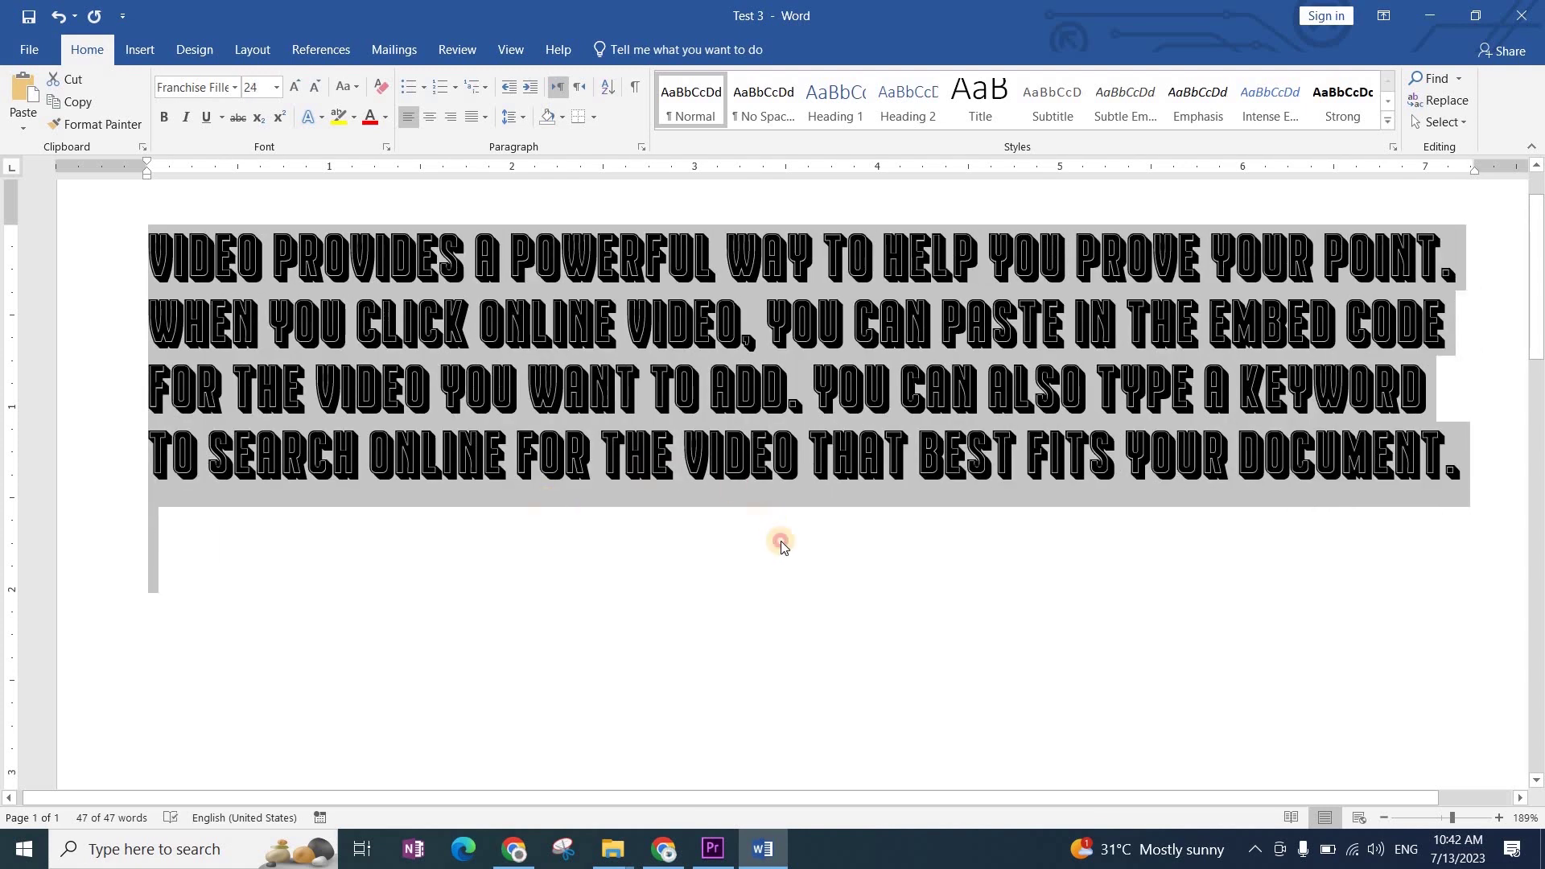
{"action": "left_click", "coordinate": [782, 545]}
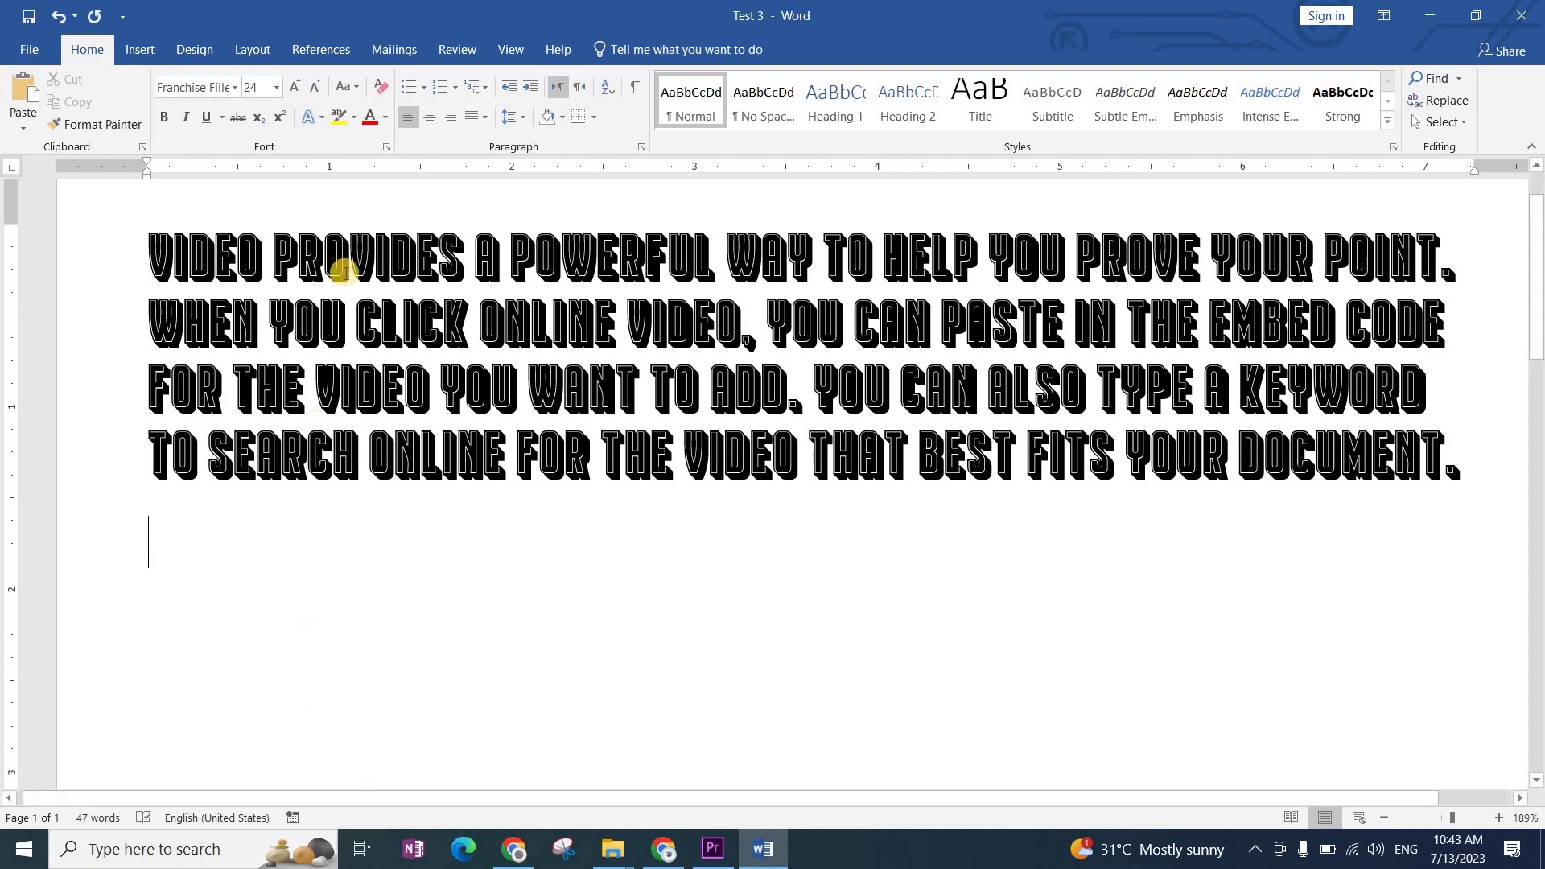
Step: Switch the ribbon to the Layout tab
{"action": "left_click", "coordinate": [256, 48]}
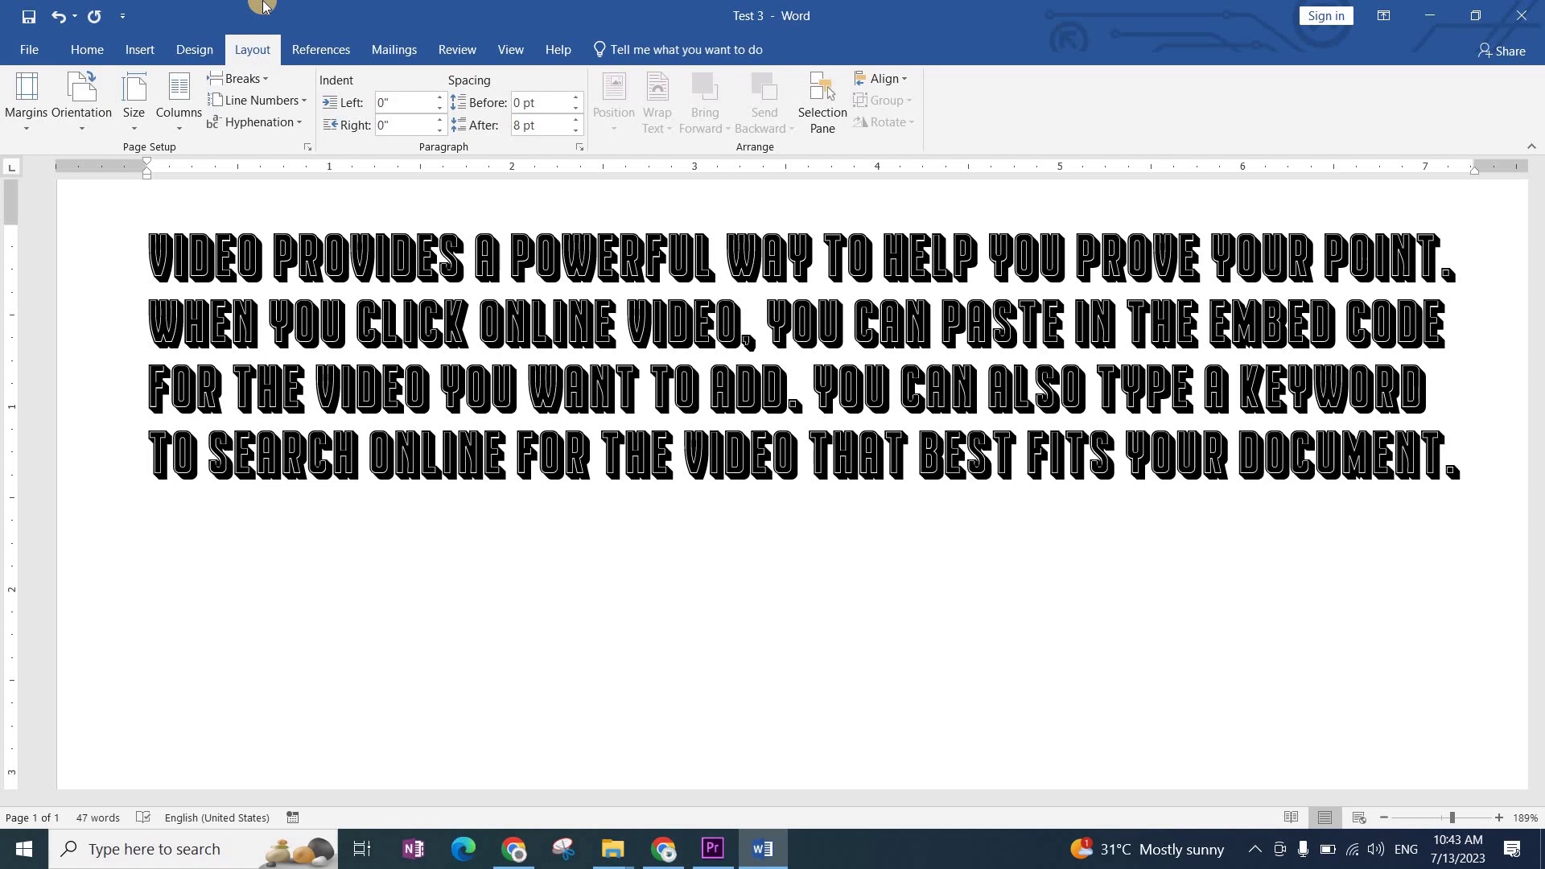
Step: Check the paper size and margin presets without changing them, then return to Home
{"action": "left_click", "coordinate": [136, 113]}
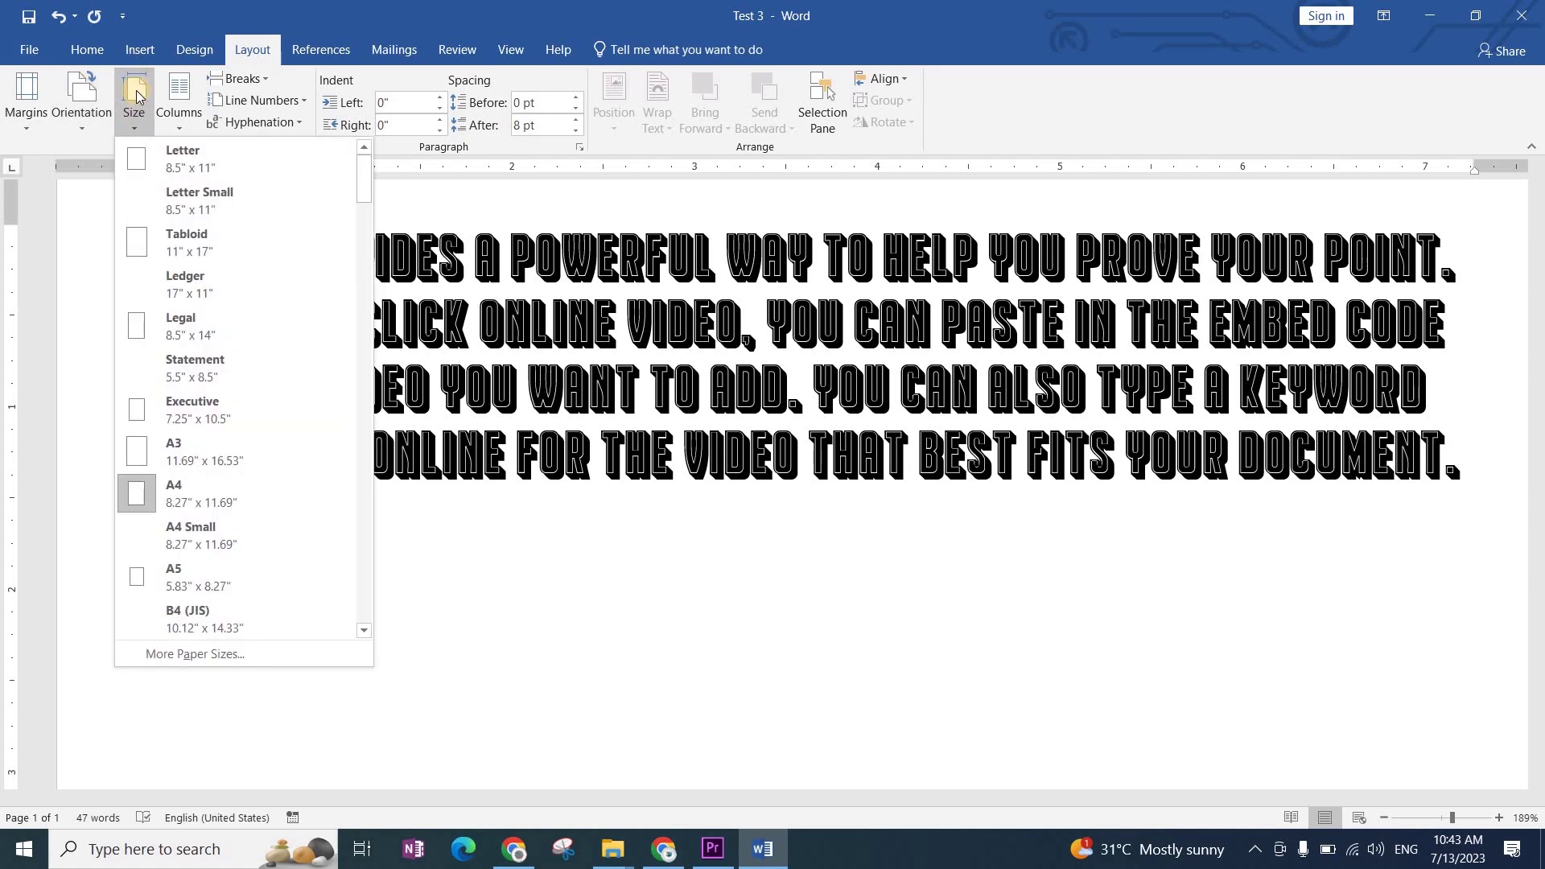
{"action": "left_click", "coordinate": [24, 100]}
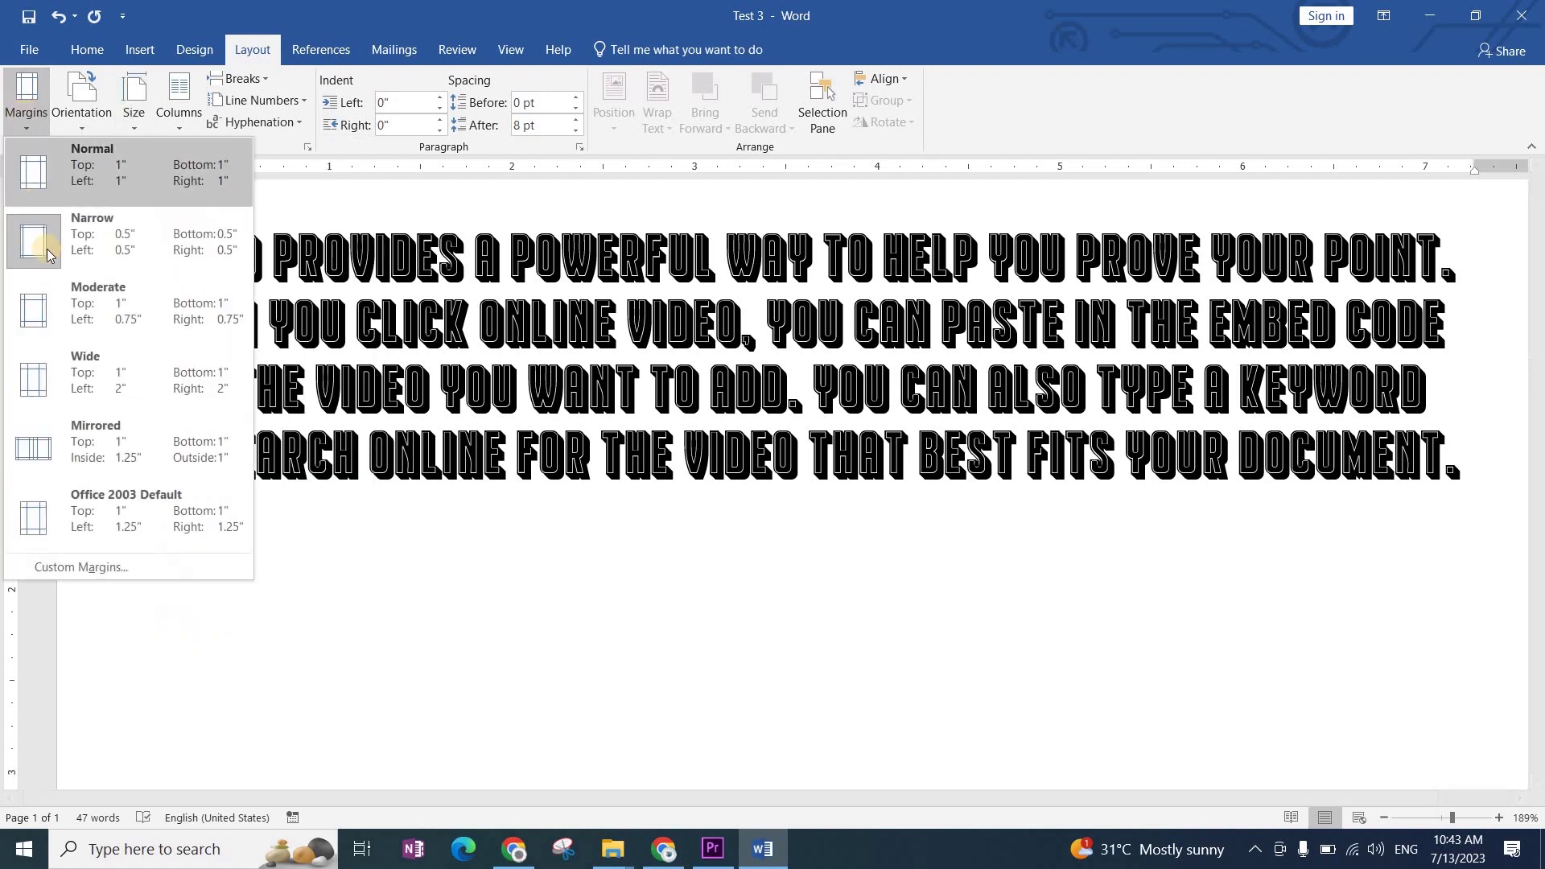
{"action": "left_click", "coordinate": [131, 99]}
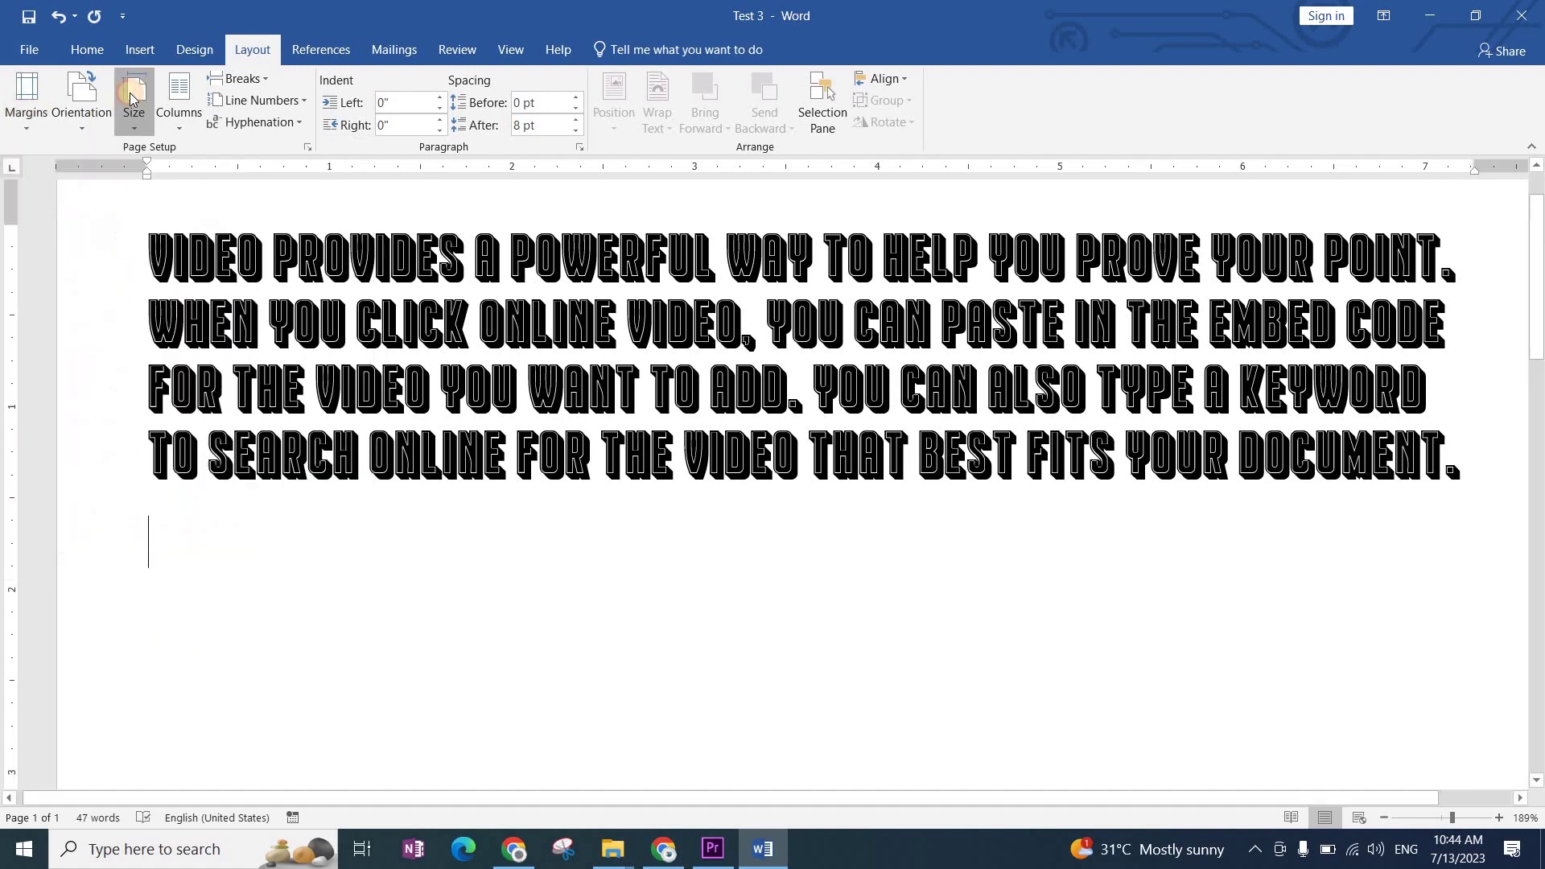
{"action": "left_click", "coordinate": [131, 98]}
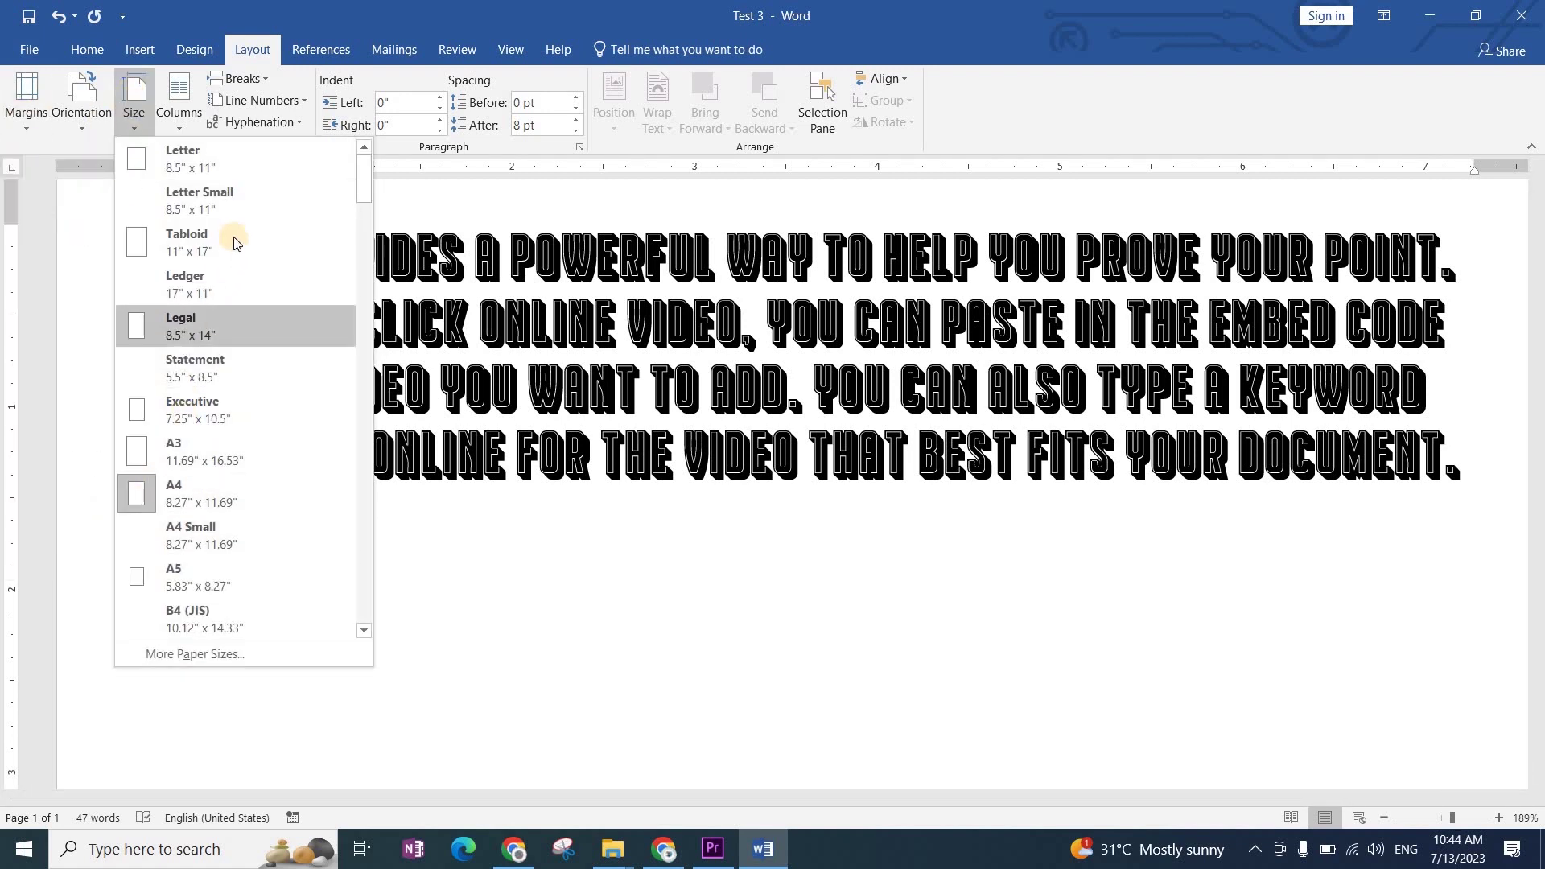
{"action": "left_click", "coordinate": [548, 470]}
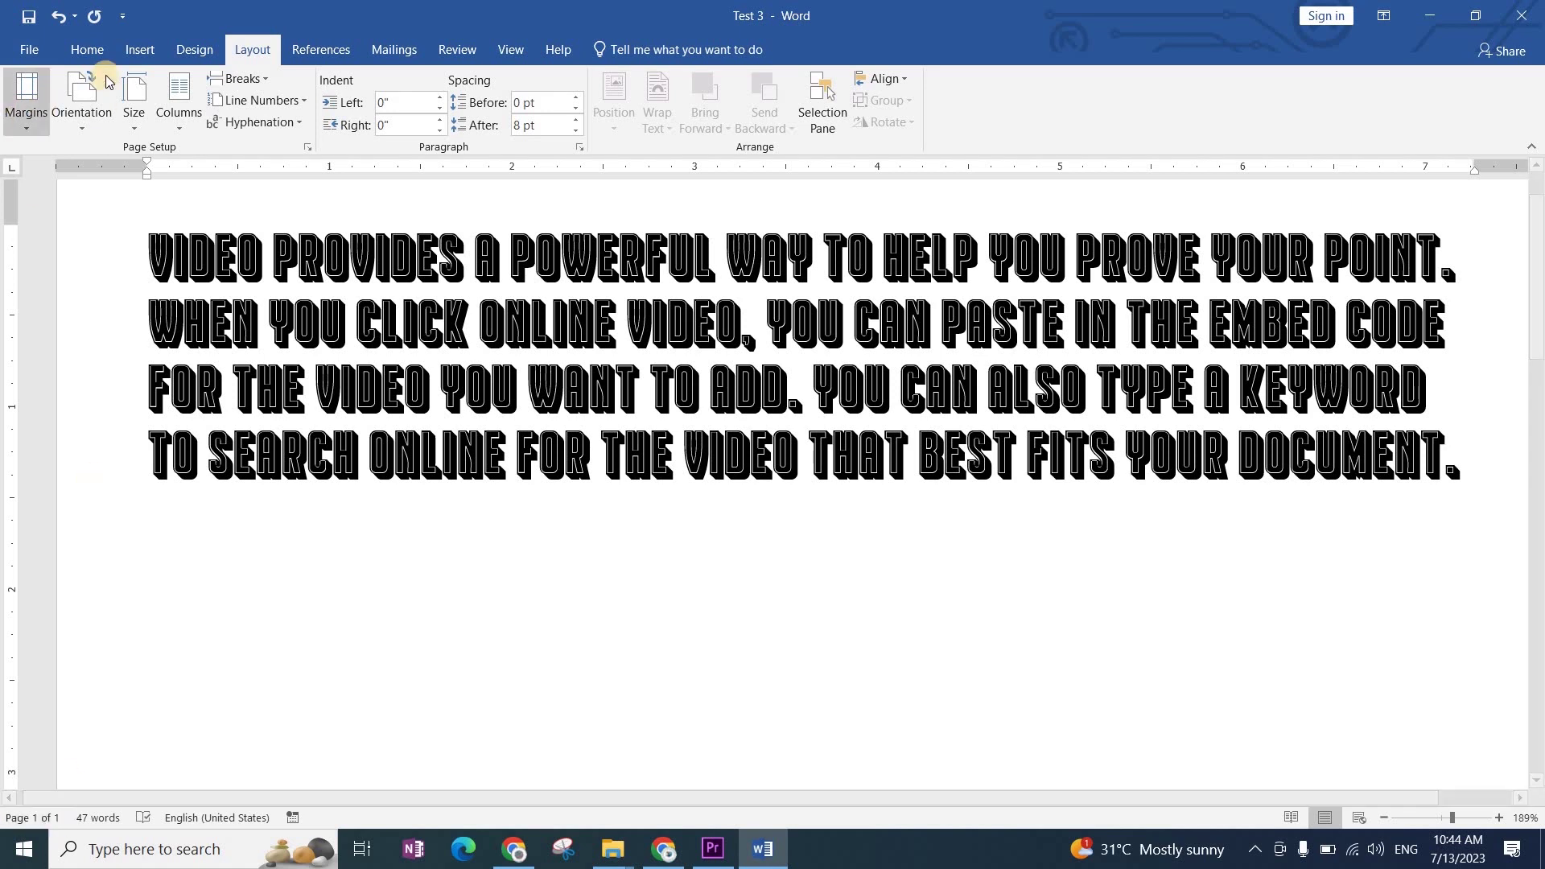
{"action": "left_click", "coordinate": [87, 50]}
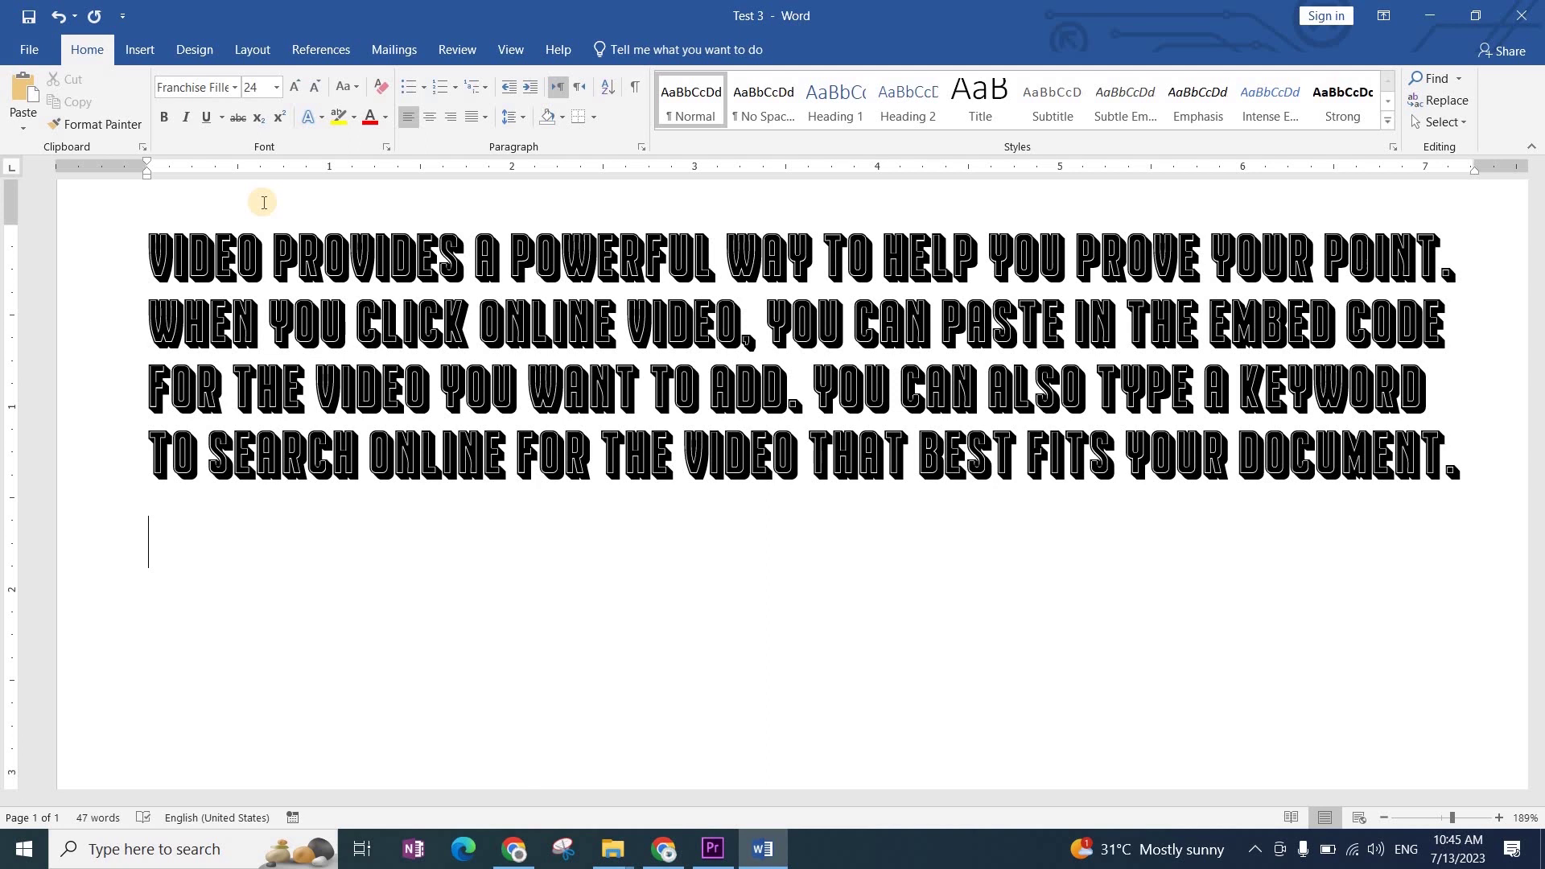
Step: Open the Font name dropdown on the Home tab
{"action": "left_click", "coordinate": [234, 88]}
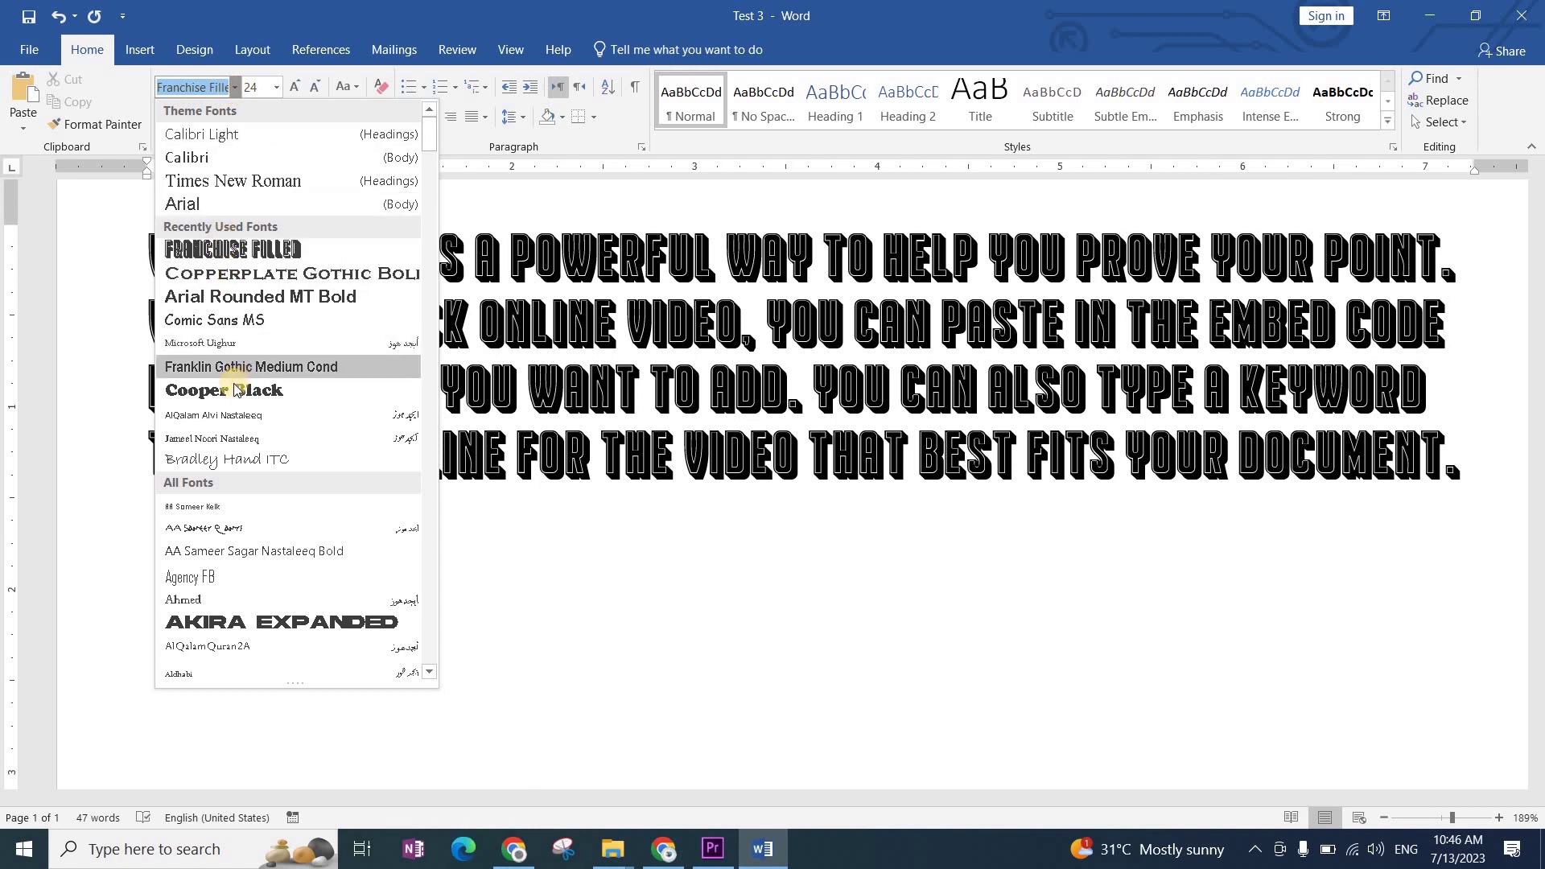
Step: Scroll down through the font list, then dismiss it with Esc without applying a font
{"action": "scroll", "coordinate": [235, 391], "scroll_direction": "down", "scroll_amount": 1}
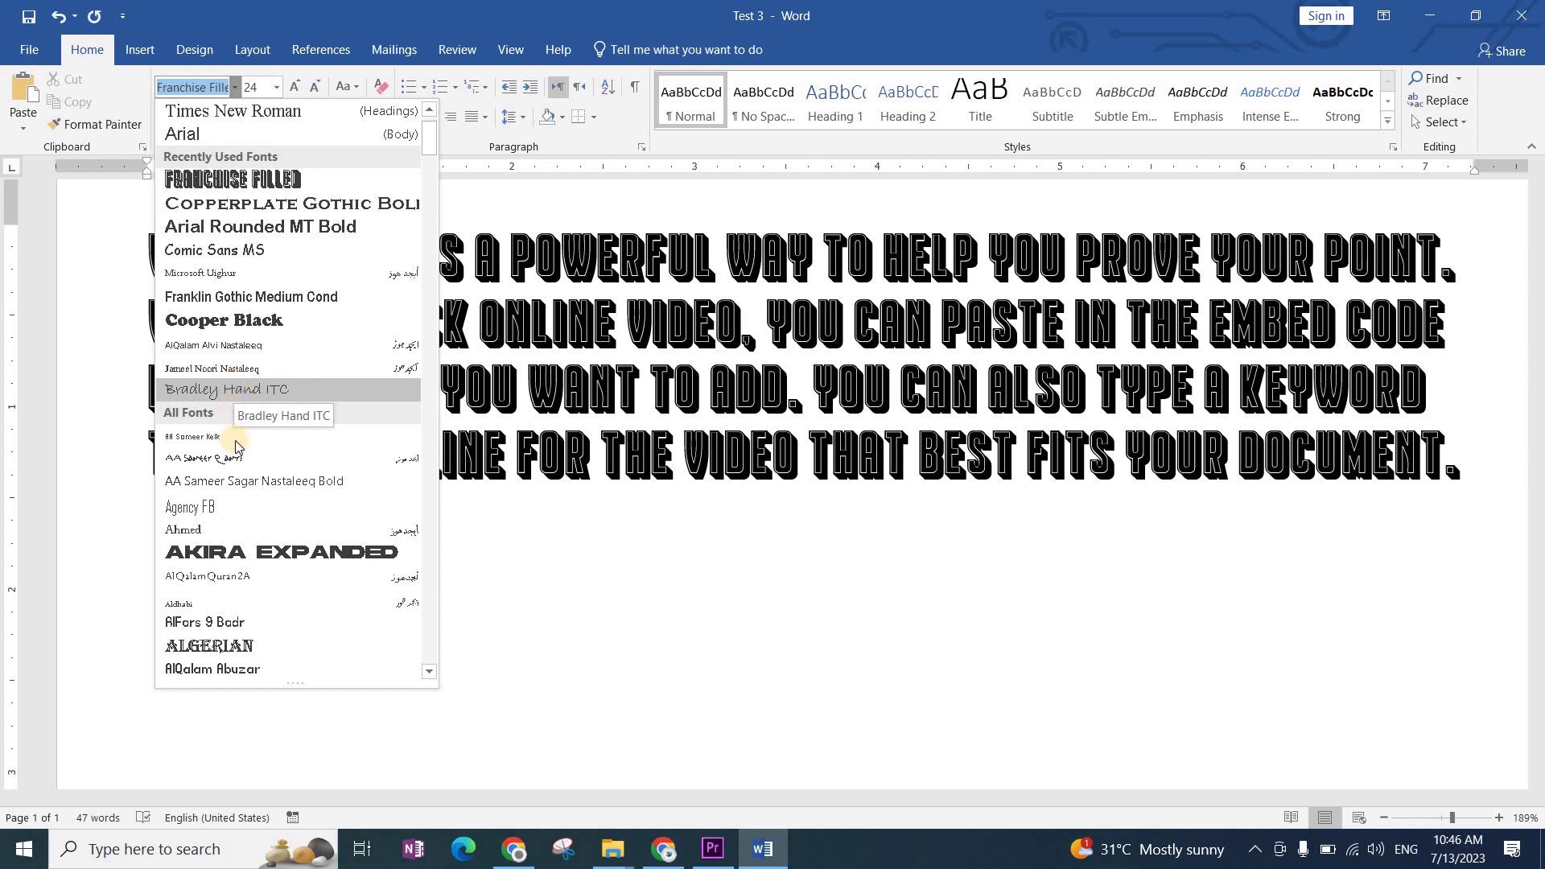
{"action": "scroll", "coordinate": [236, 451], "scroll_direction": "down", "scroll_amount": 4}
{"action": "scroll", "coordinate": [236, 498], "scroll_direction": "down", "scroll_amount": 5}
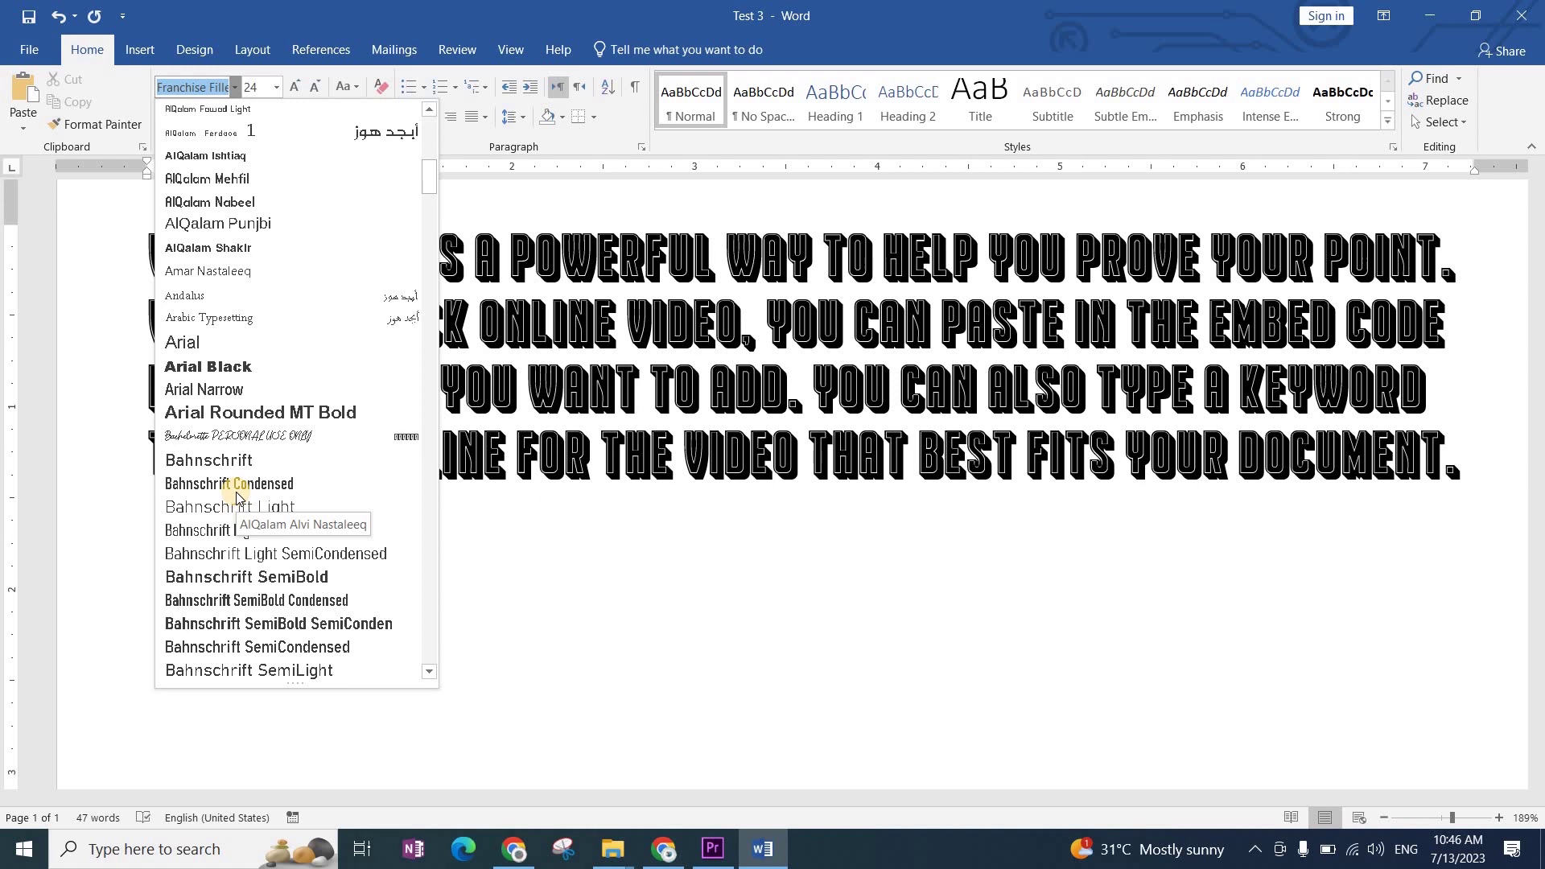
{"action": "scroll", "coordinate": [237, 499], "scroll_direction": "down", "scroll_amount": 10}
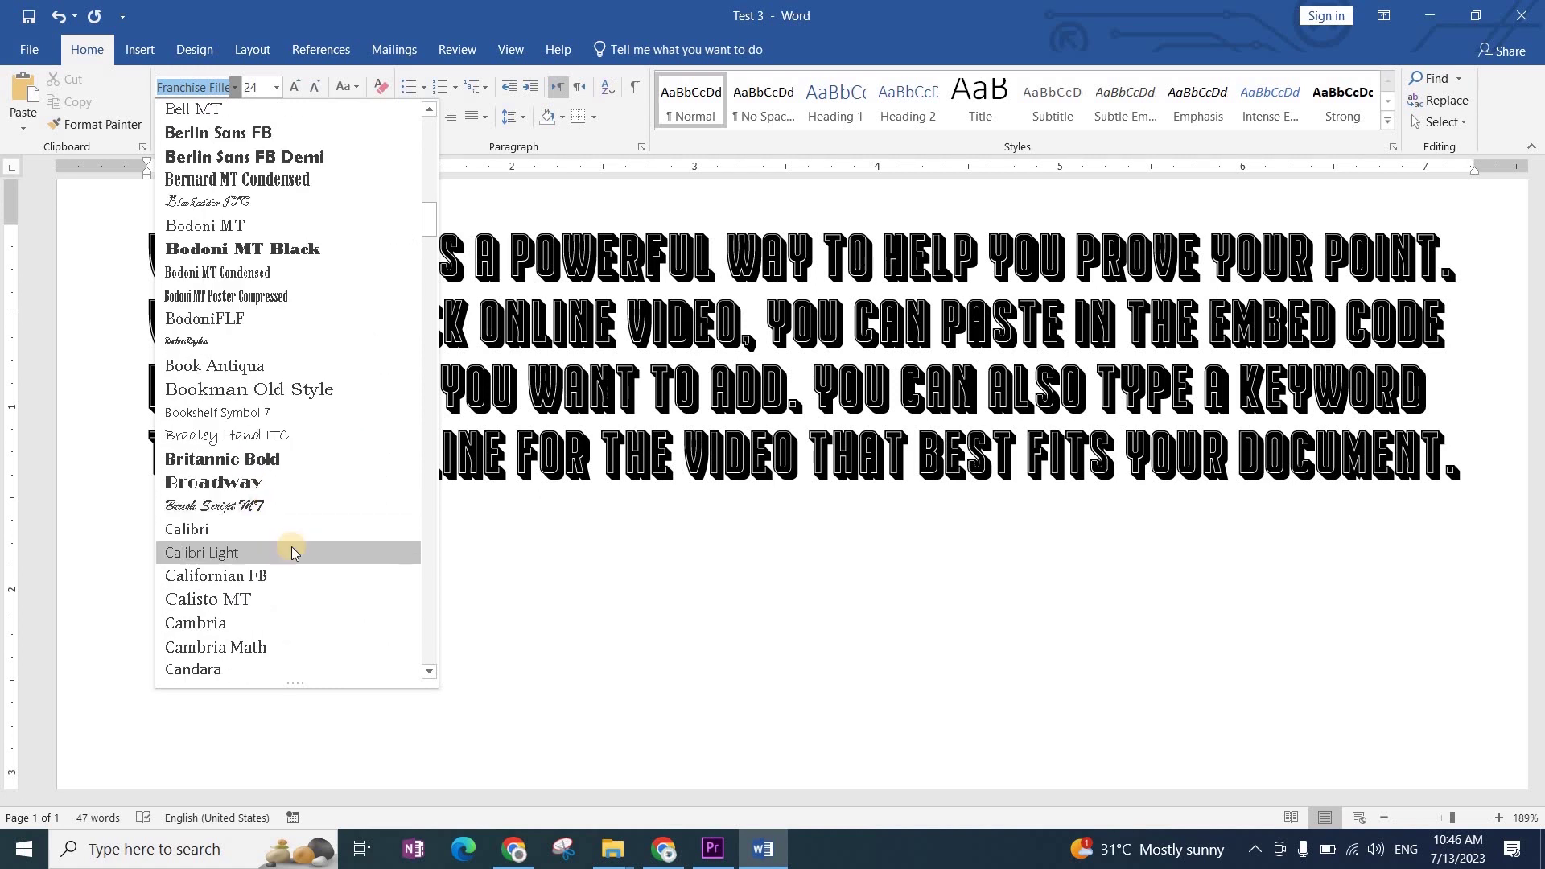
{"action": "scroll", "coordinate": [292, 552], "scroll_direction": "down", "scroll_amount": 3}
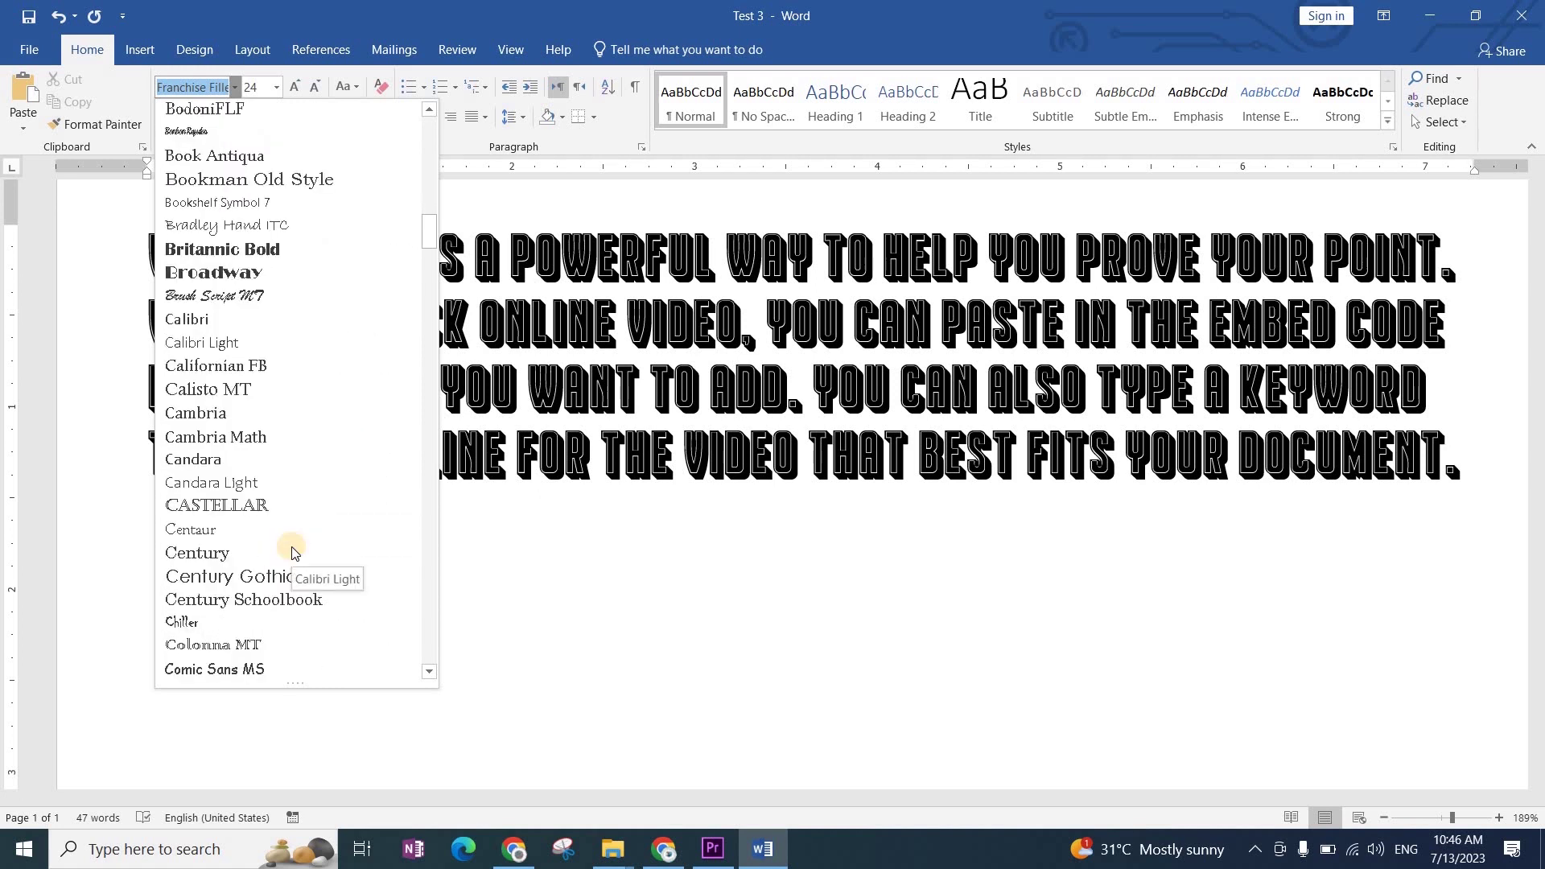
{"action": "scroll", "coordinate": [291, 552], "scroll_direction": "down", "scroll_amount": 14}
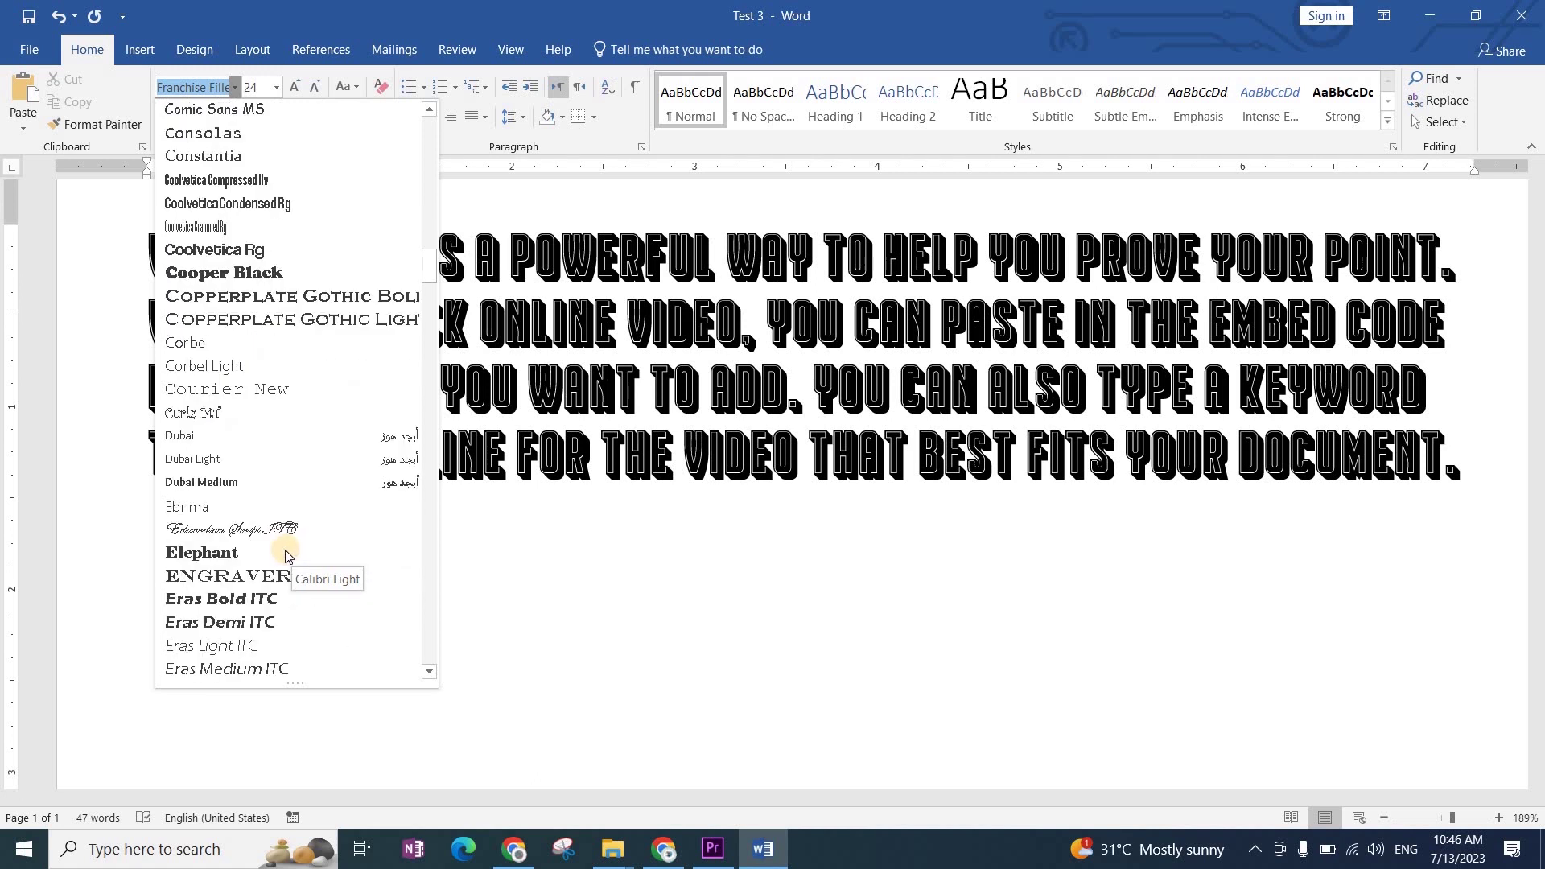
{"action": "key", "text": "Escape"}
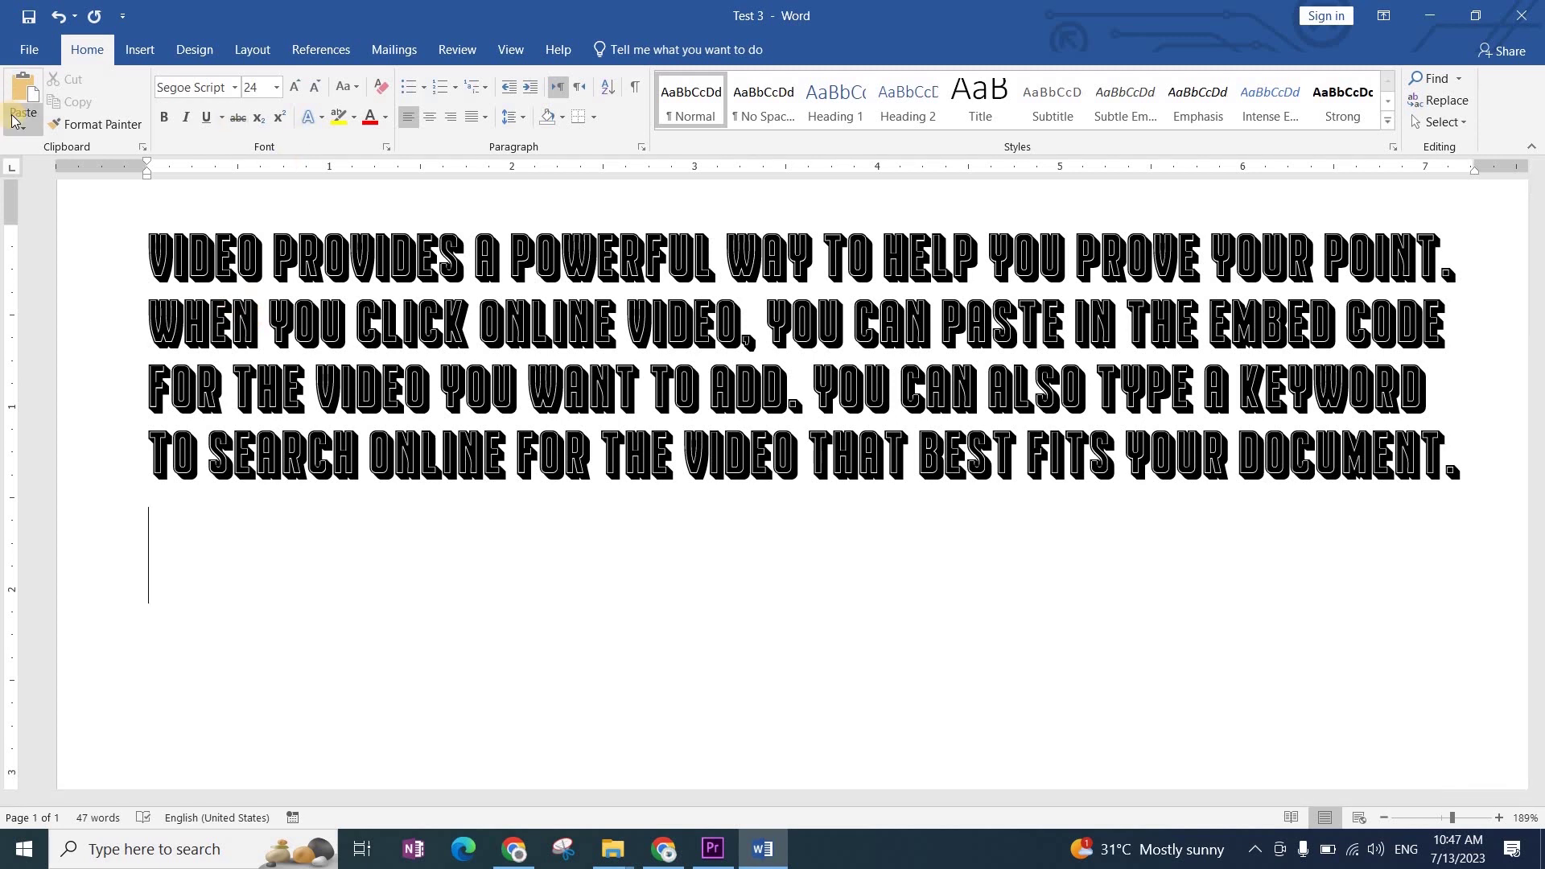
Step: Restore the paragraph to Times New Roman and open the Font dialog with Ctrl+D
{"action": "left_click", "coordinate": [234, 87]}
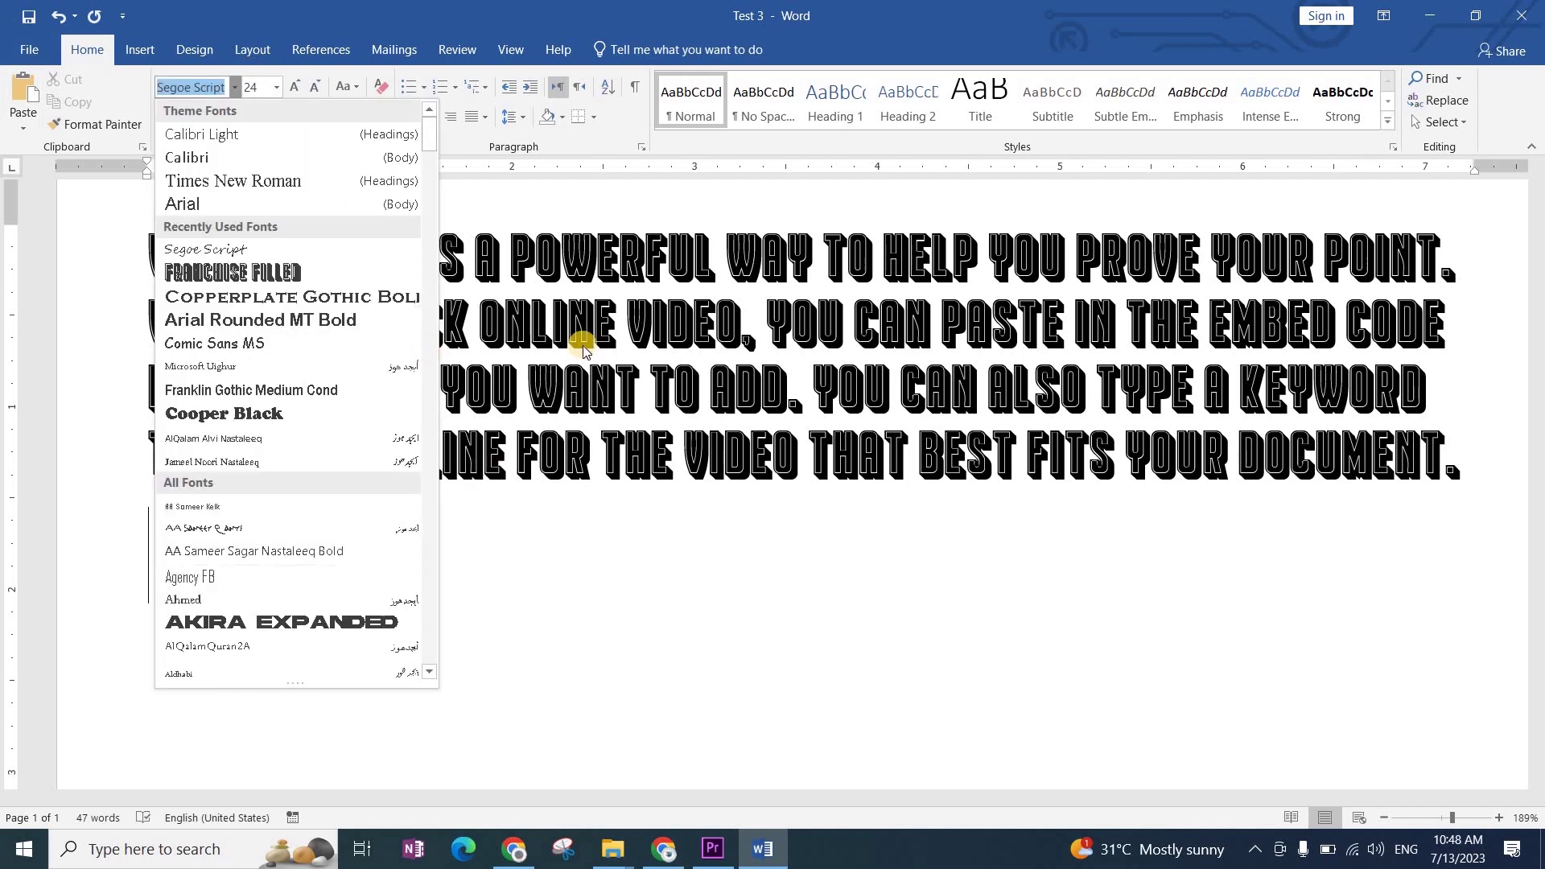
{"action": "left_click", "coordinate": [336, 154]}
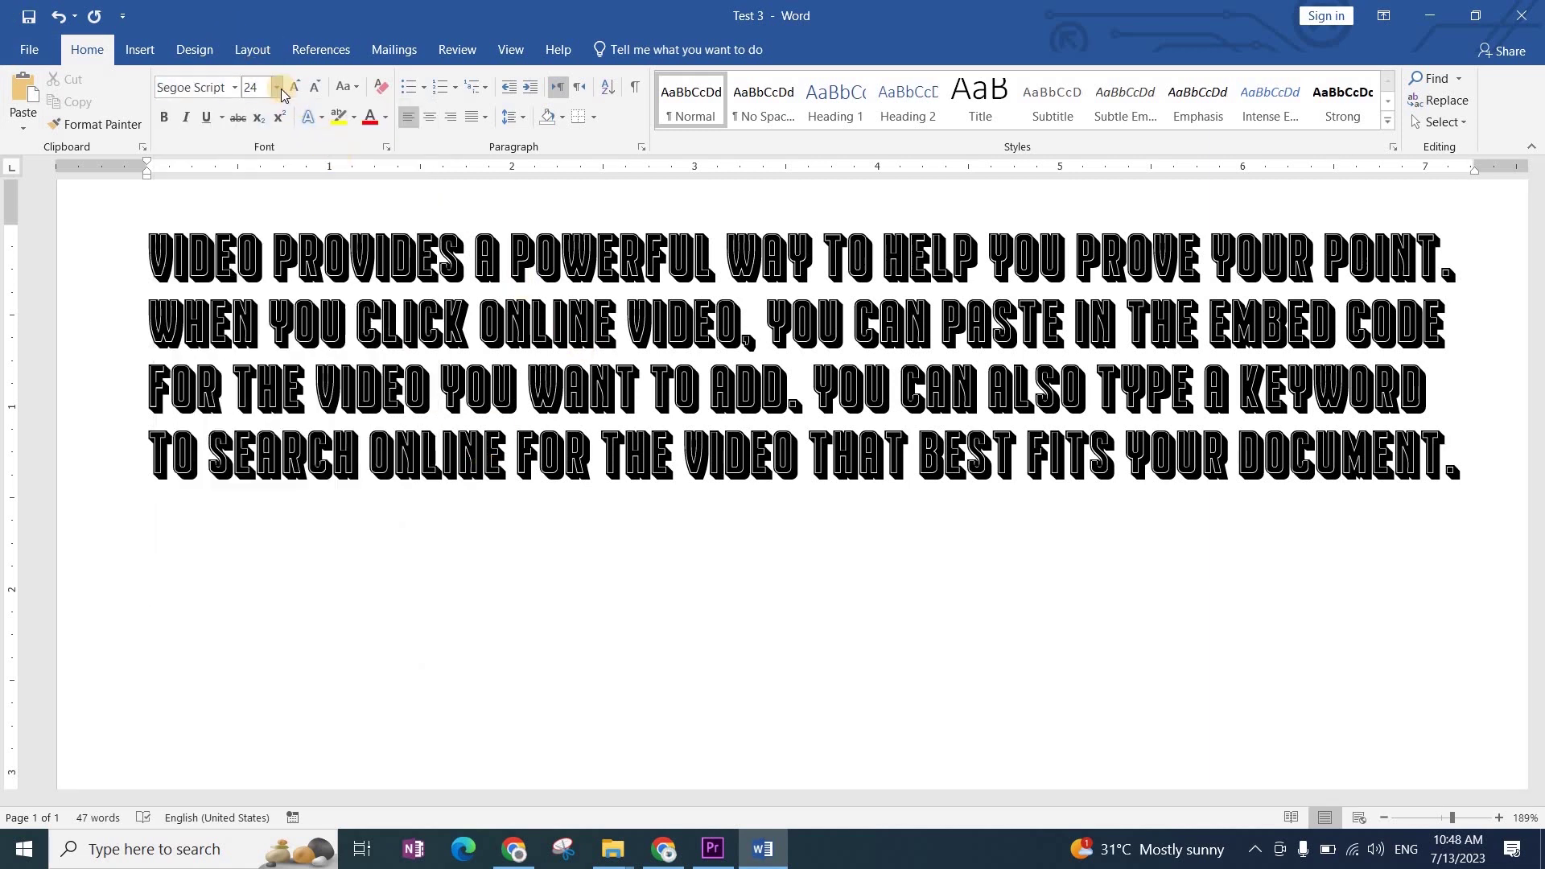
{"action": "left_click", "coordinate": [338, 348]}
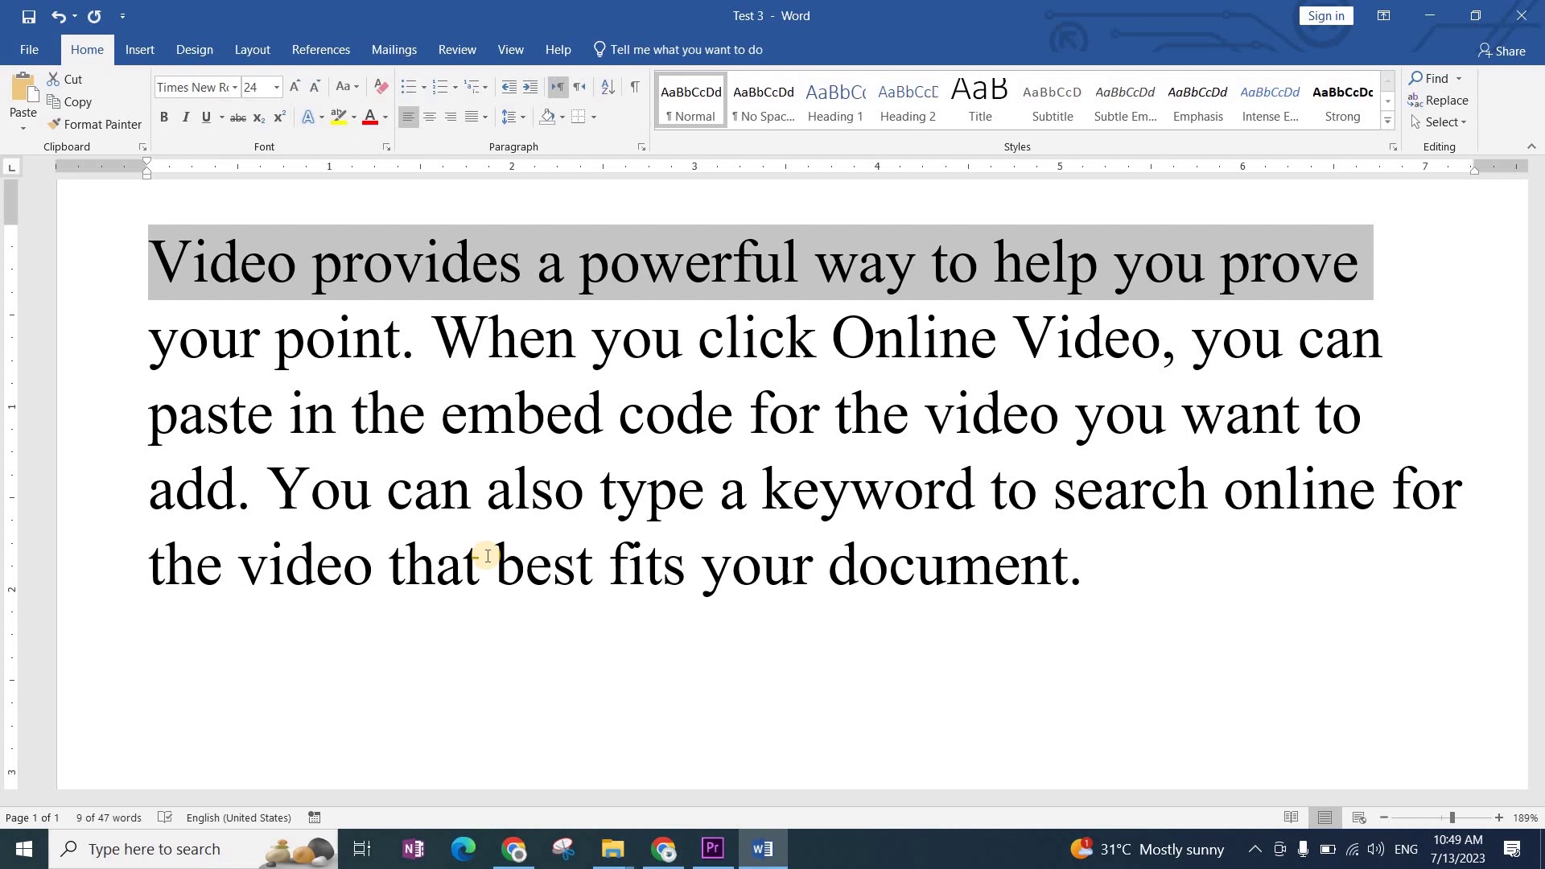
{"action": "key", "text": "ctrl+d"}
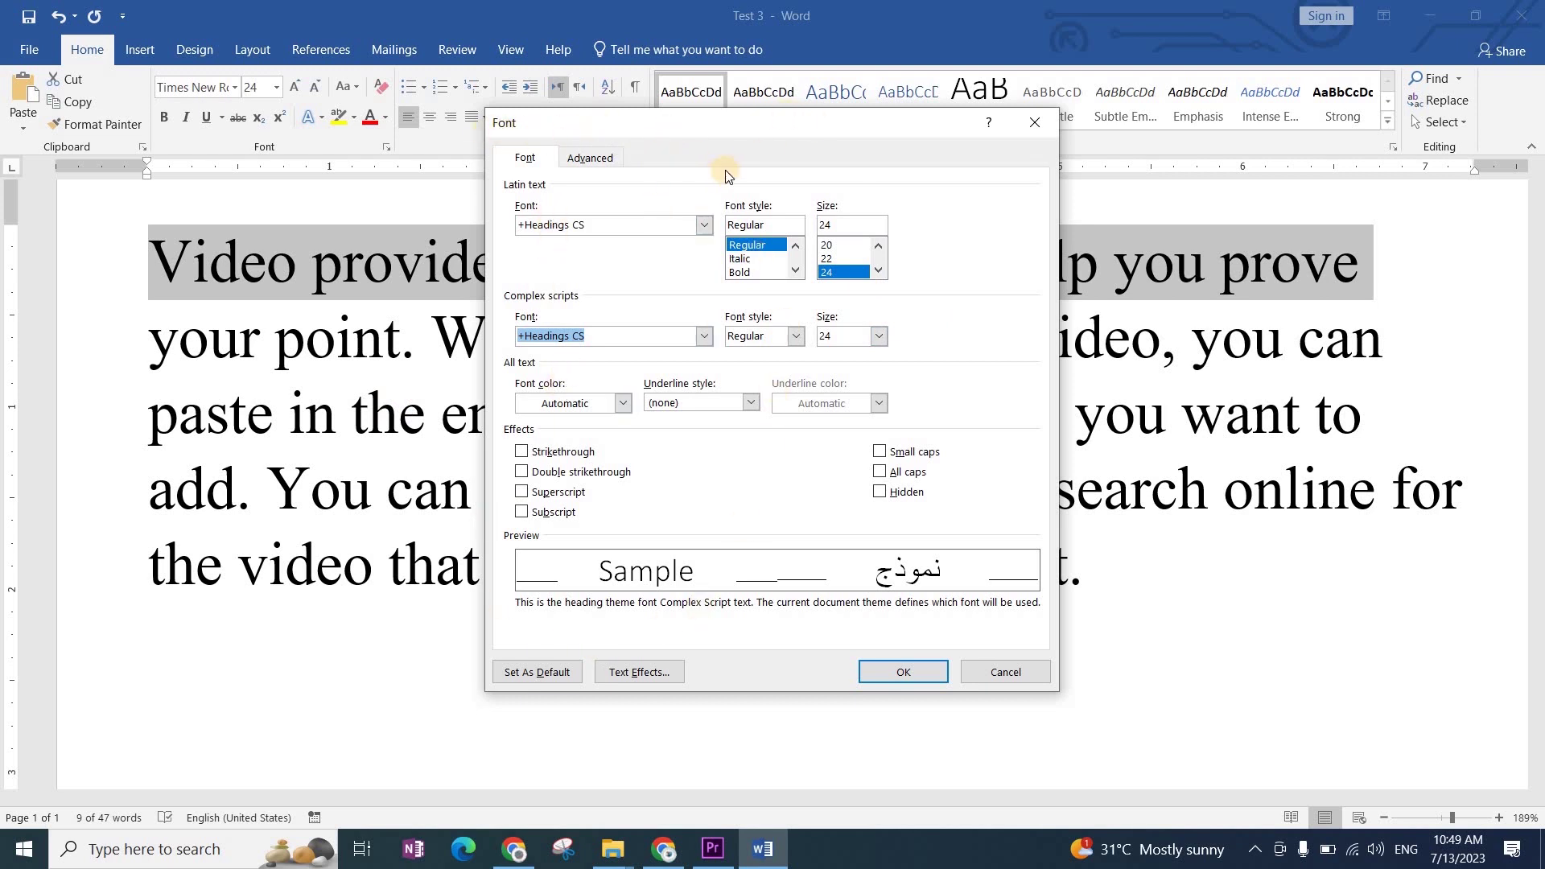
Step: Set the Latin text font to Bauhaus 93 at size 48 in the Font dialog
{"action": "left_click", "coordinate": [708, 226]}
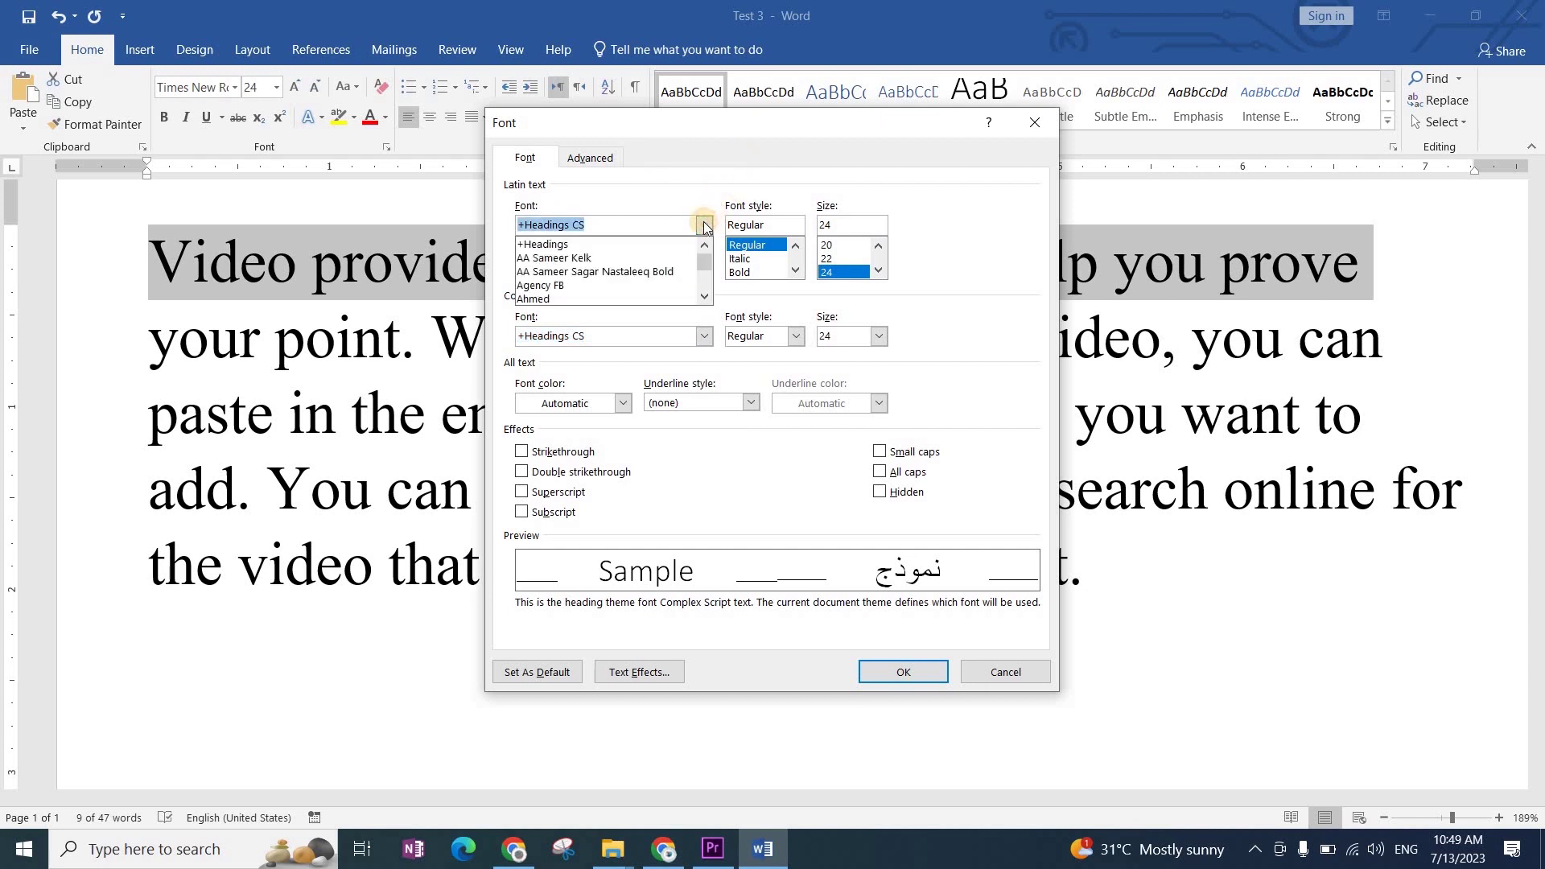
{"action": "left_click", "coordinate": [621, 268]}
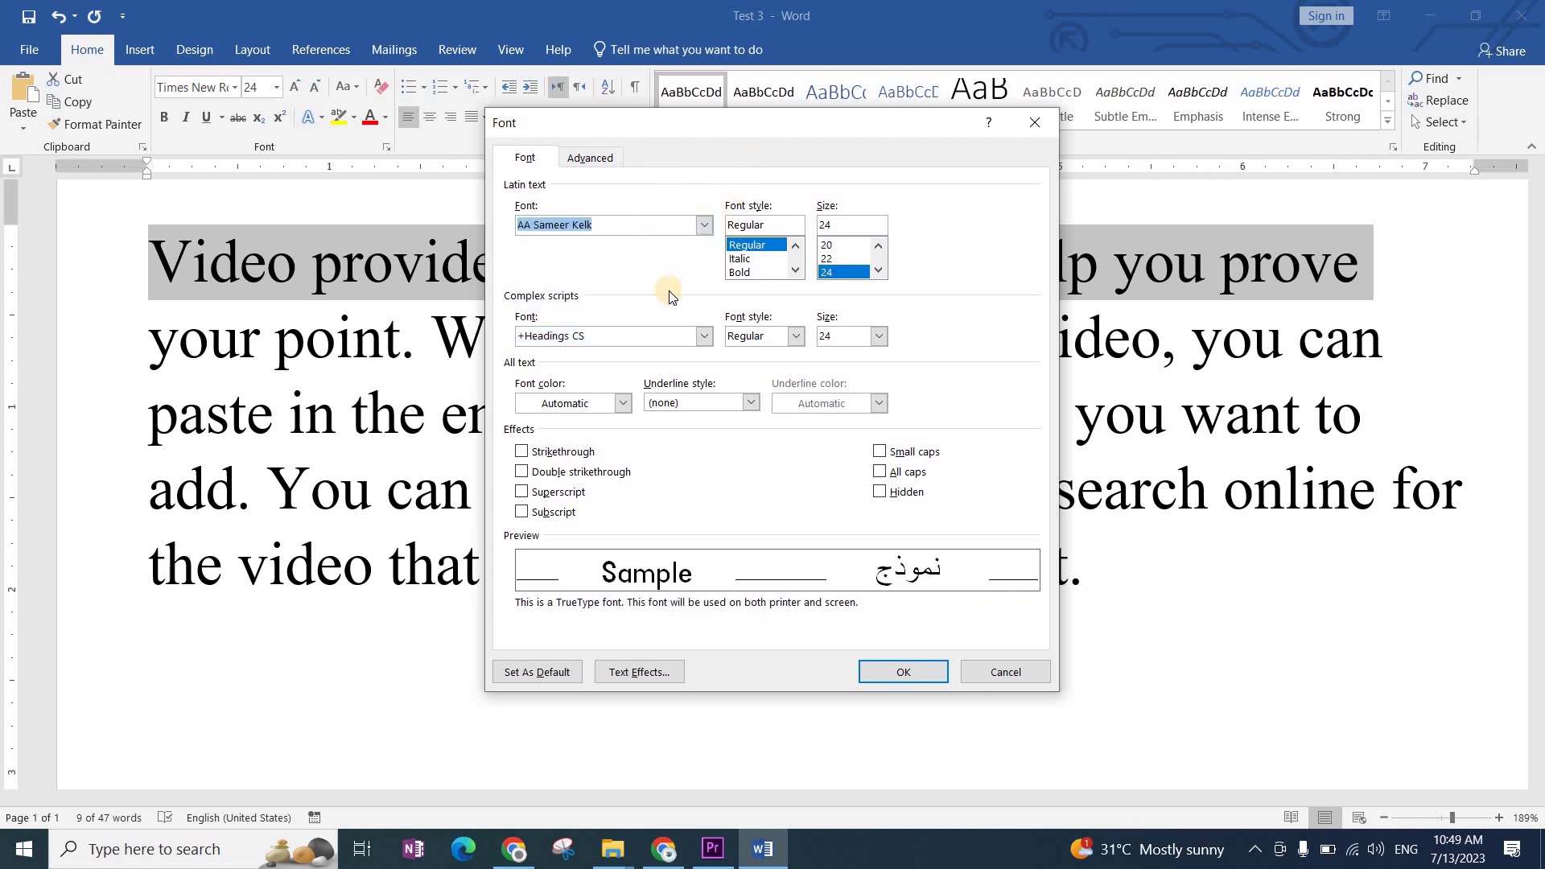
{"action": "left_click", "coordinate": [706, 228]}
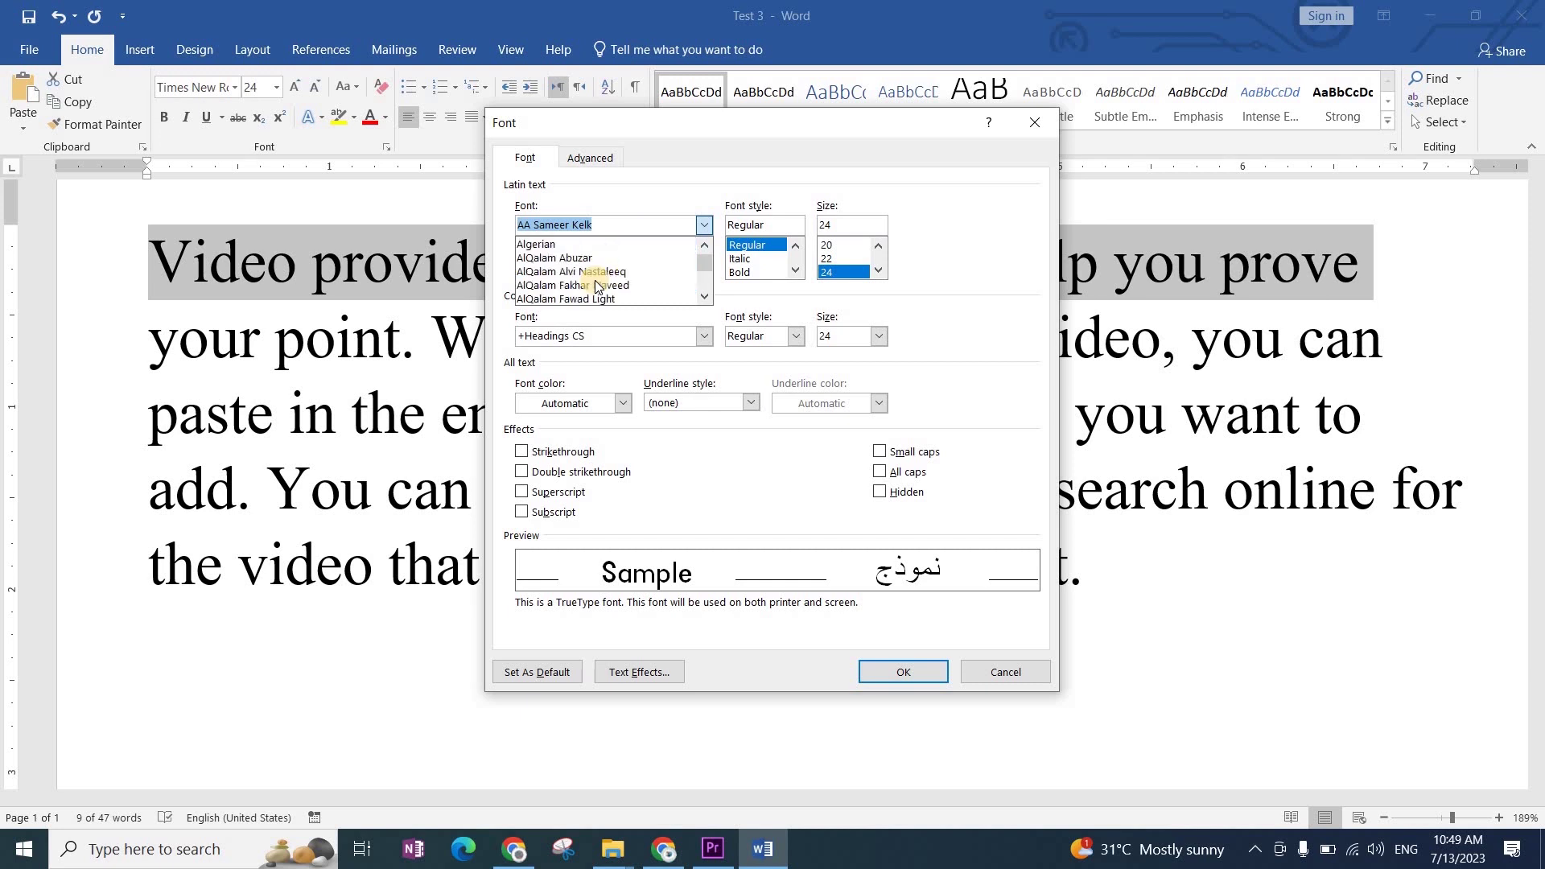
{"action": "scroll", "coordinate": [587, 286], "scroll_direction": "up", "scroll_amount": 1}
{"action": "scroll", "coordinate": [583, 286], "scroll_direction": "down", "scroll_amount": 4}
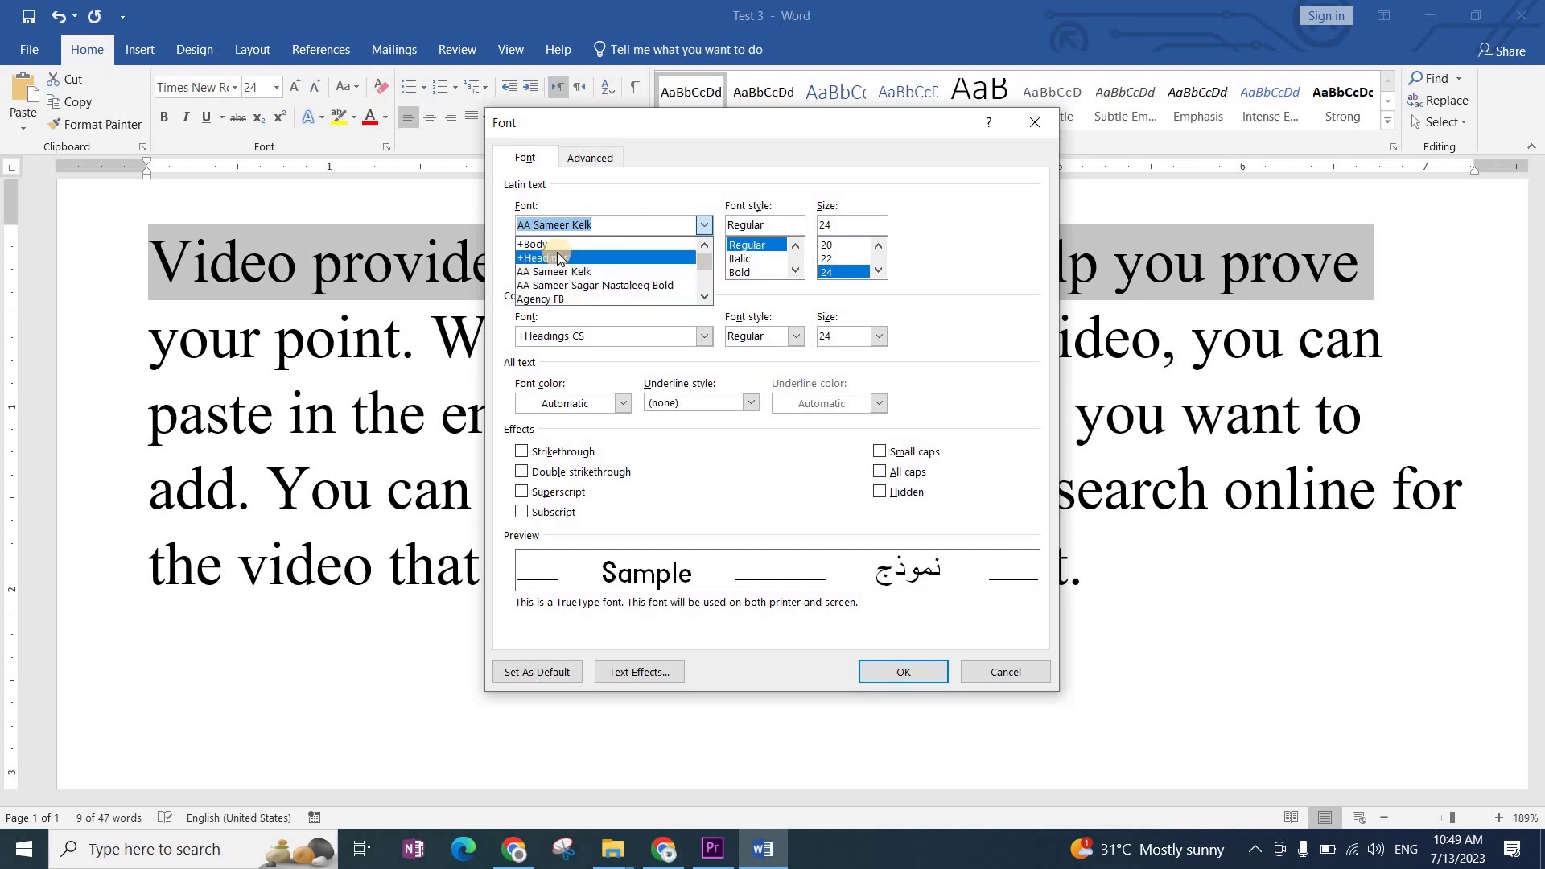
{"action": "scroll", "coordinate": [566, 278], "scroll_direction": "down", "scroll_amount": 20}
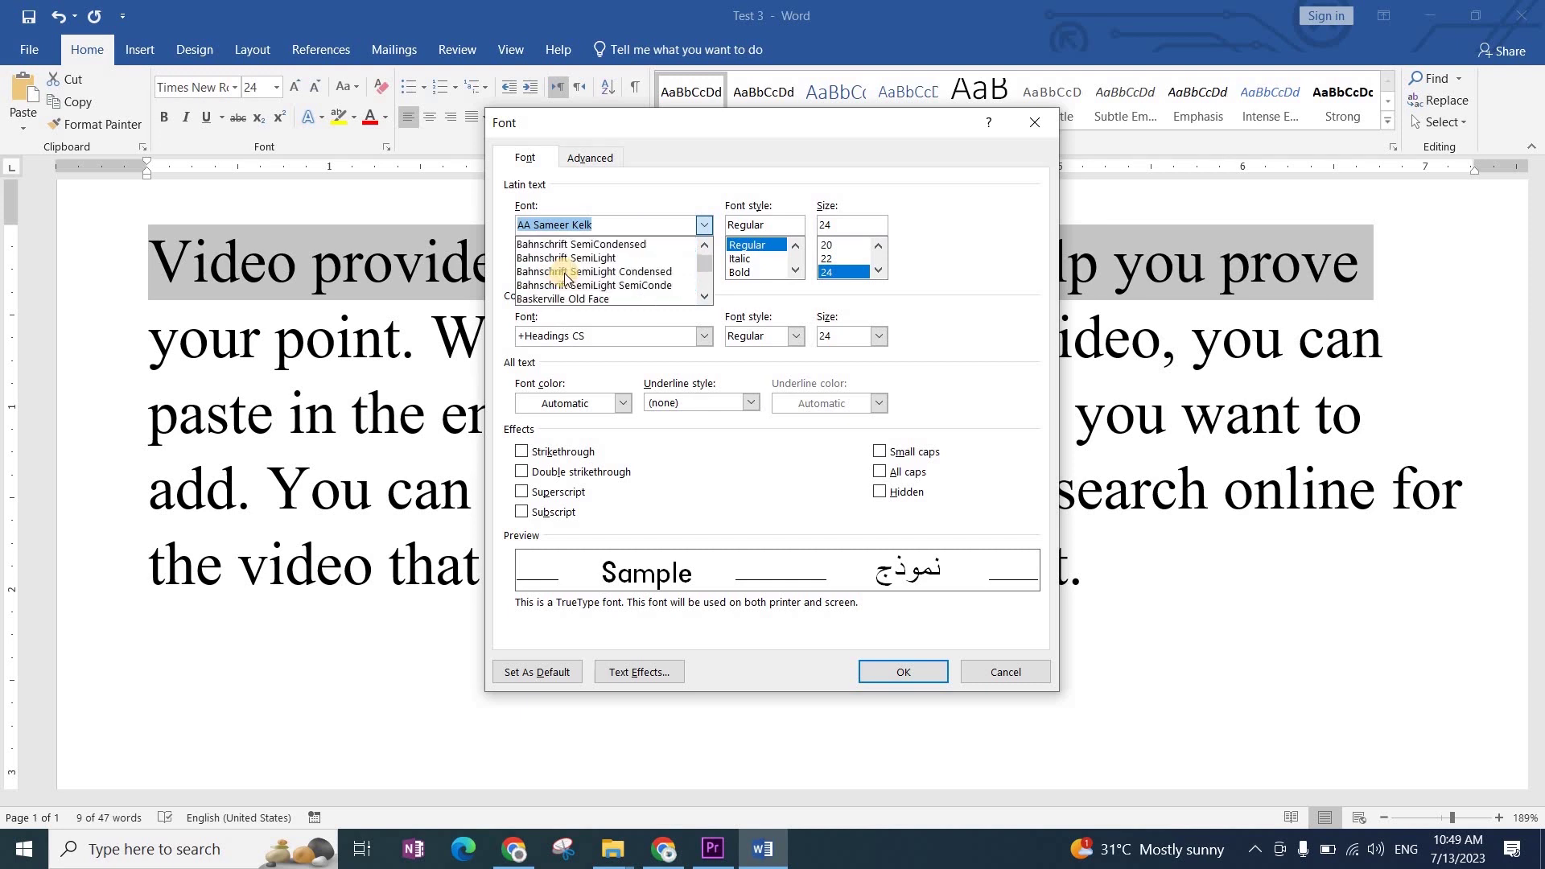
{"action": "left_click", "coordinate": [565, 277]}
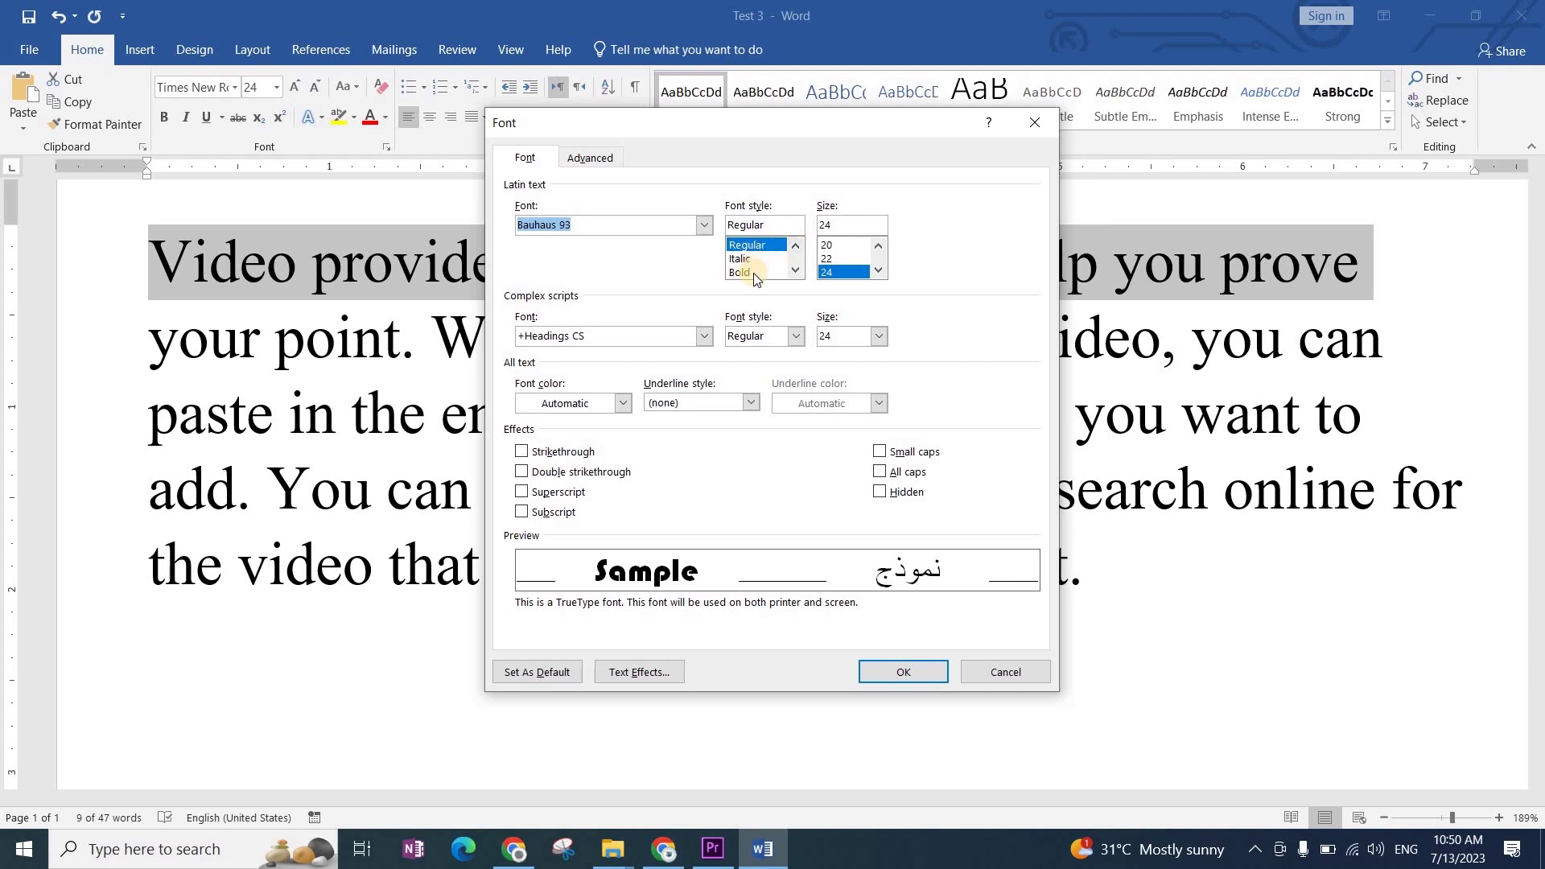
{"action": "left_click", "coordinate": [878, 245]}
{"action": "left_click", "coordinate": [879, 271]}
{"action": "left_click", "coordinate": [879, 270]}
{"action": "left_click", "coordinate": [878, 271]}
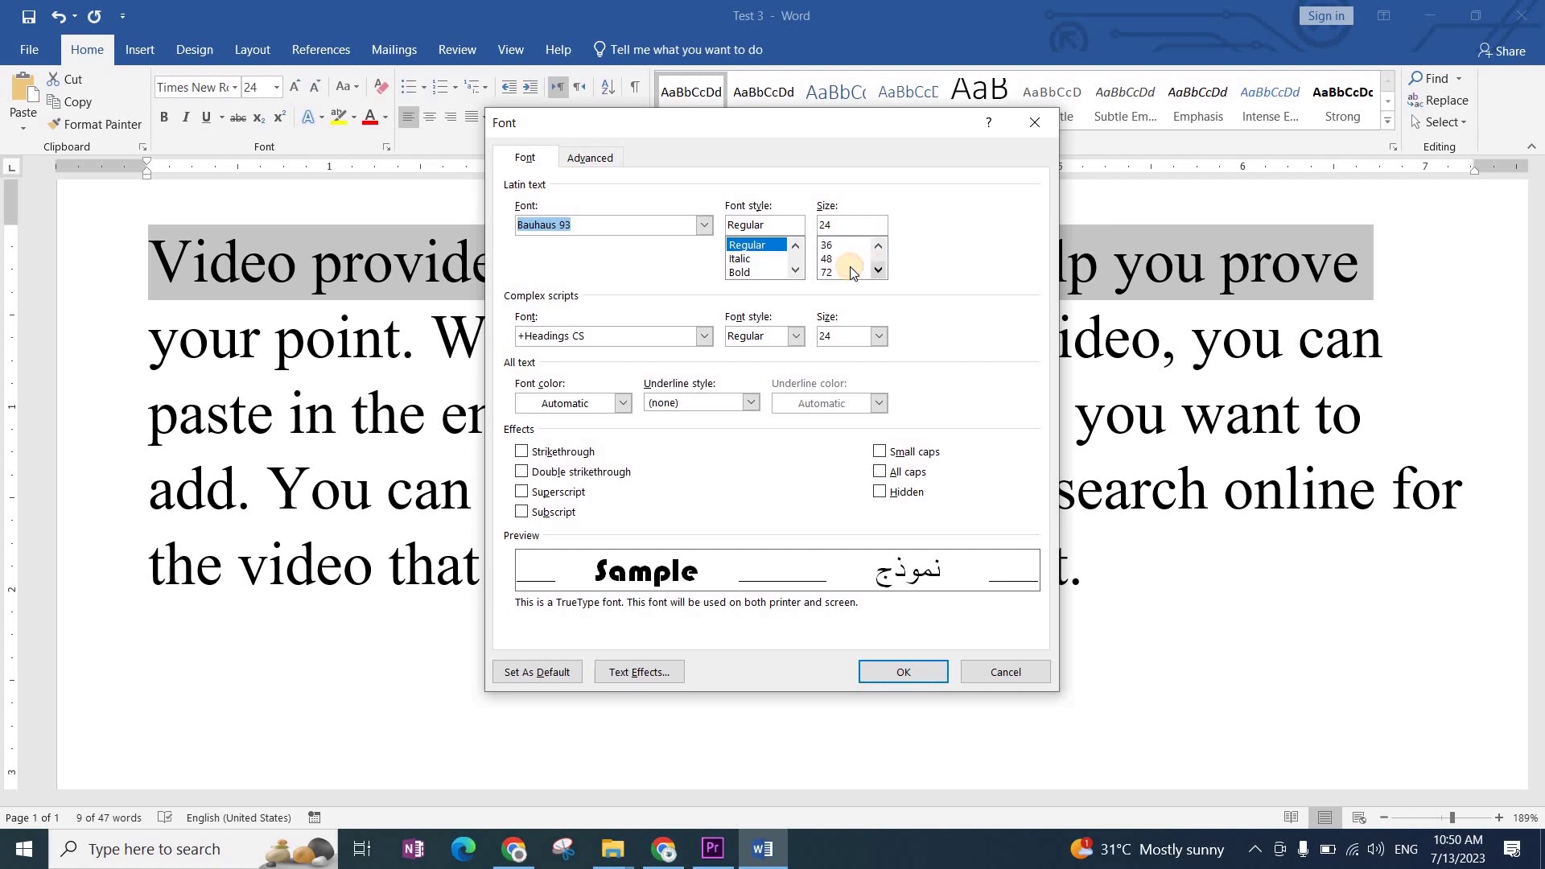
{"action": "left_click", "coordinate": [841, 258]}
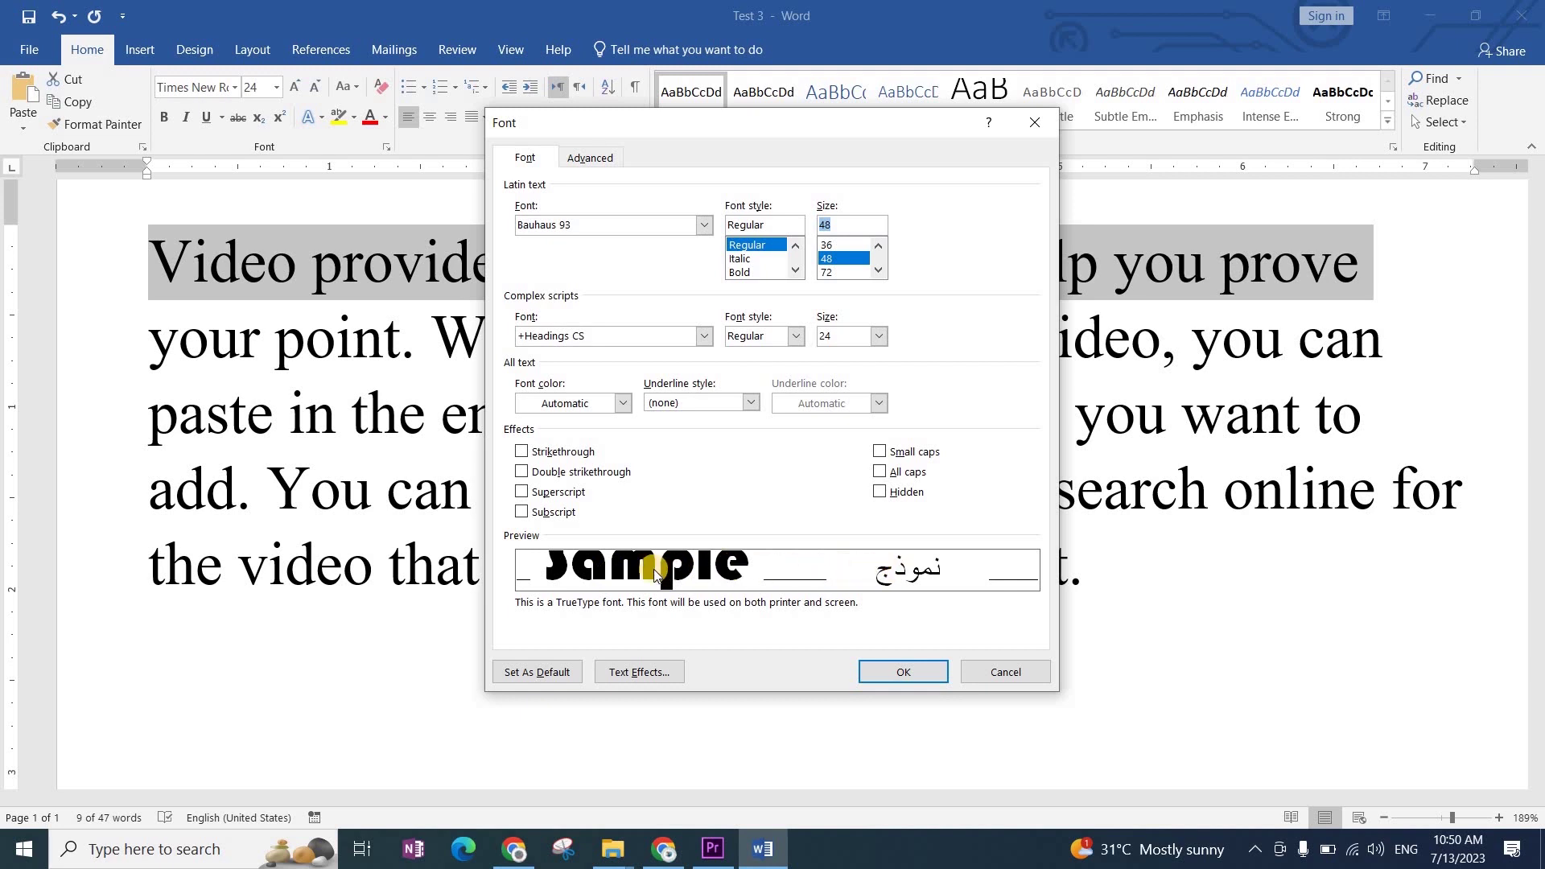
Step: Choose AA Sameer Sagar Nastaleeq Bold, Regular style, for complex scripts
{"action": "left_click", "coordinate": [700, 337]}
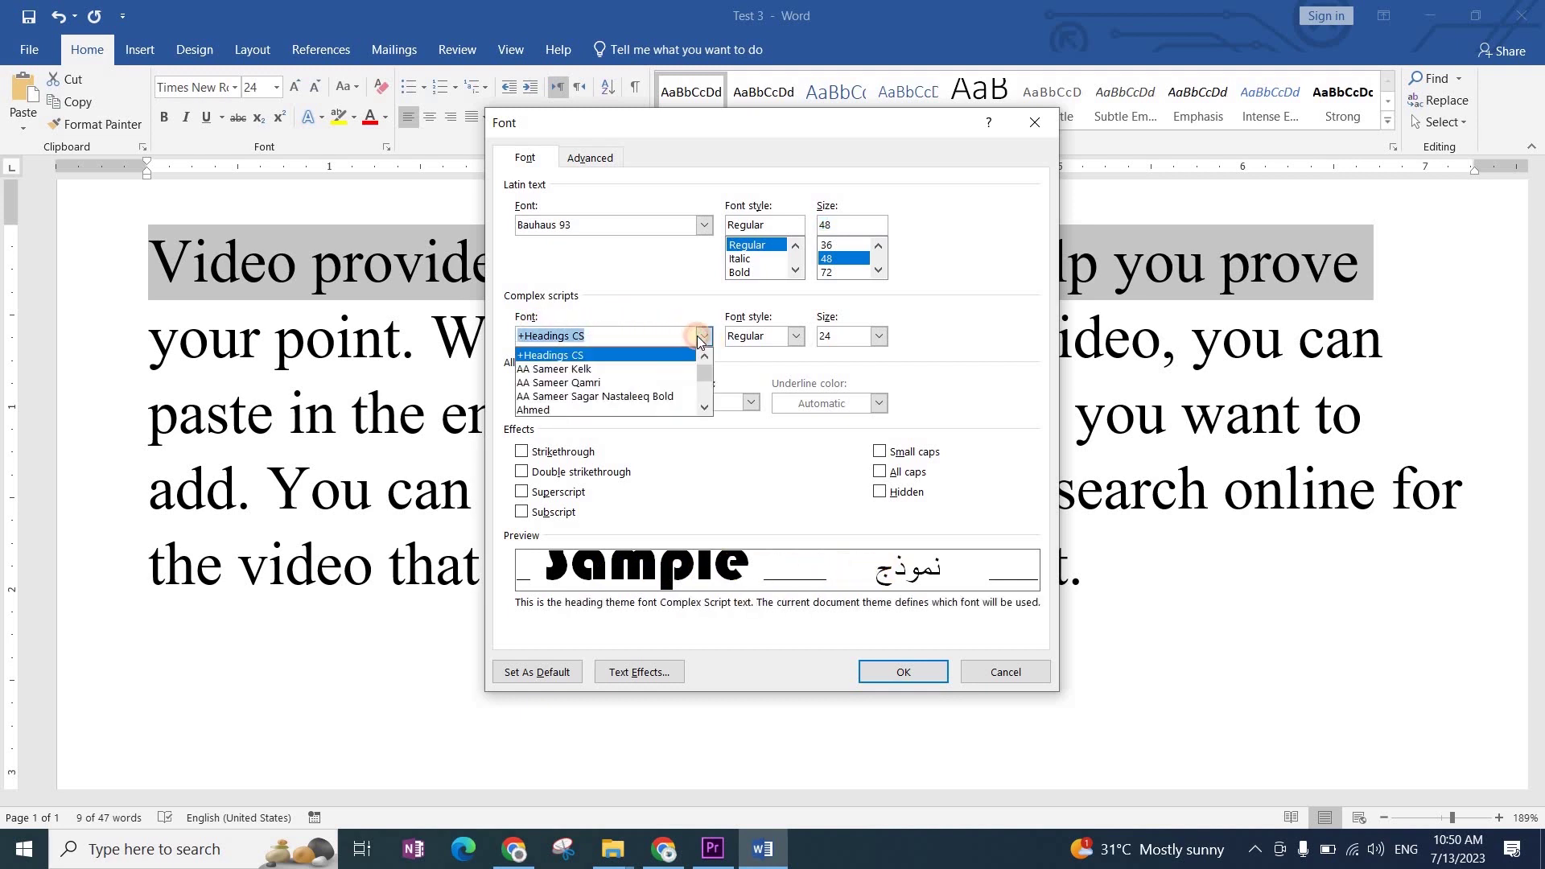
{"action": "left_click", "coordinate": [600, 396]}
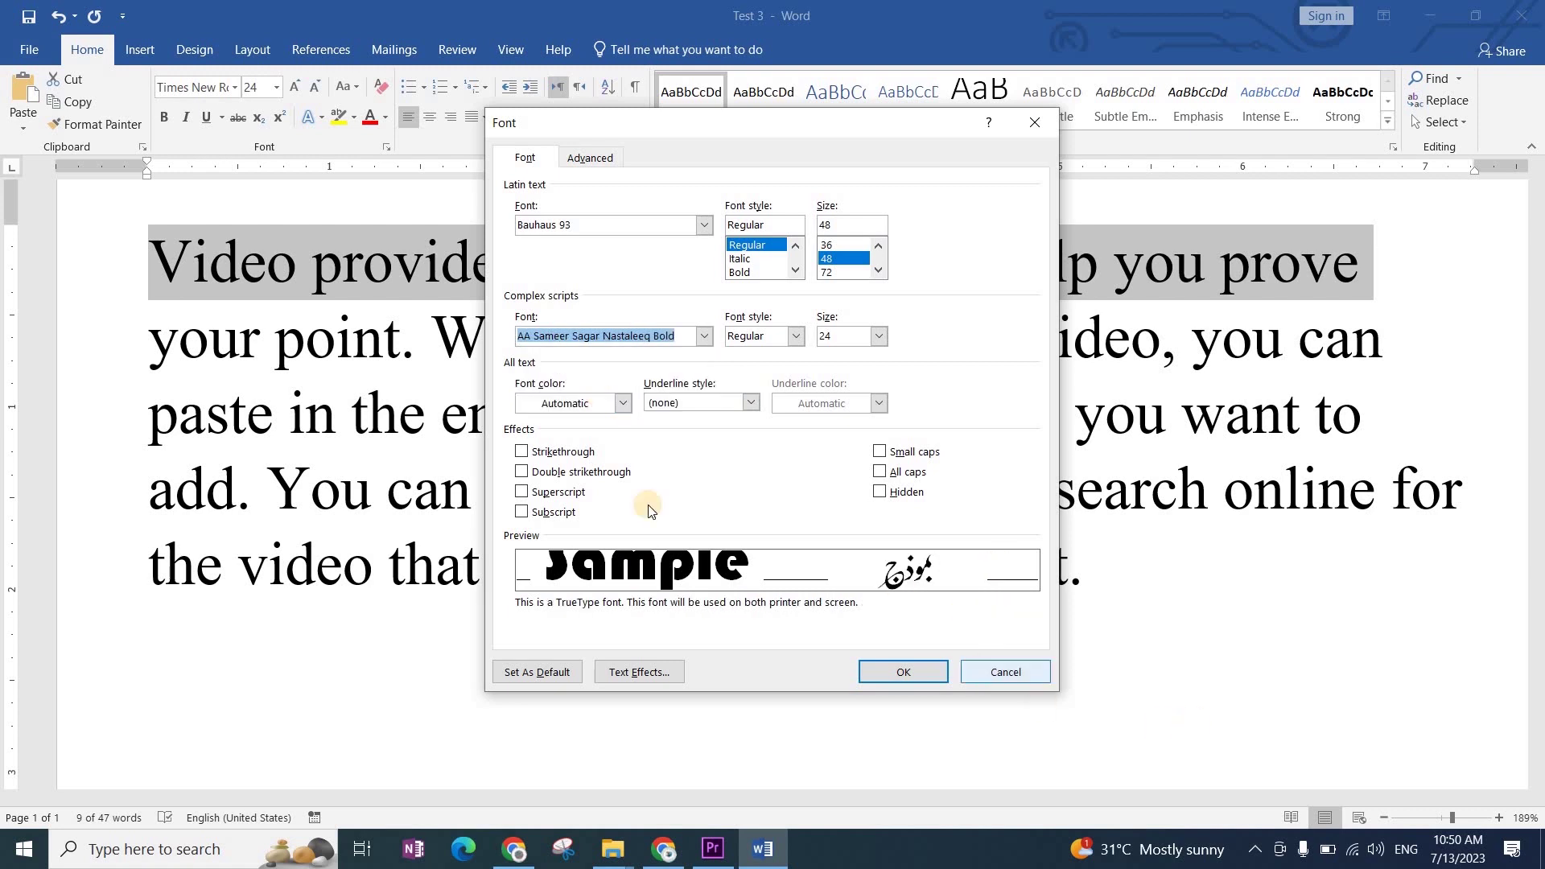
{"action": "left_click", "coordinate": [793, 338]}
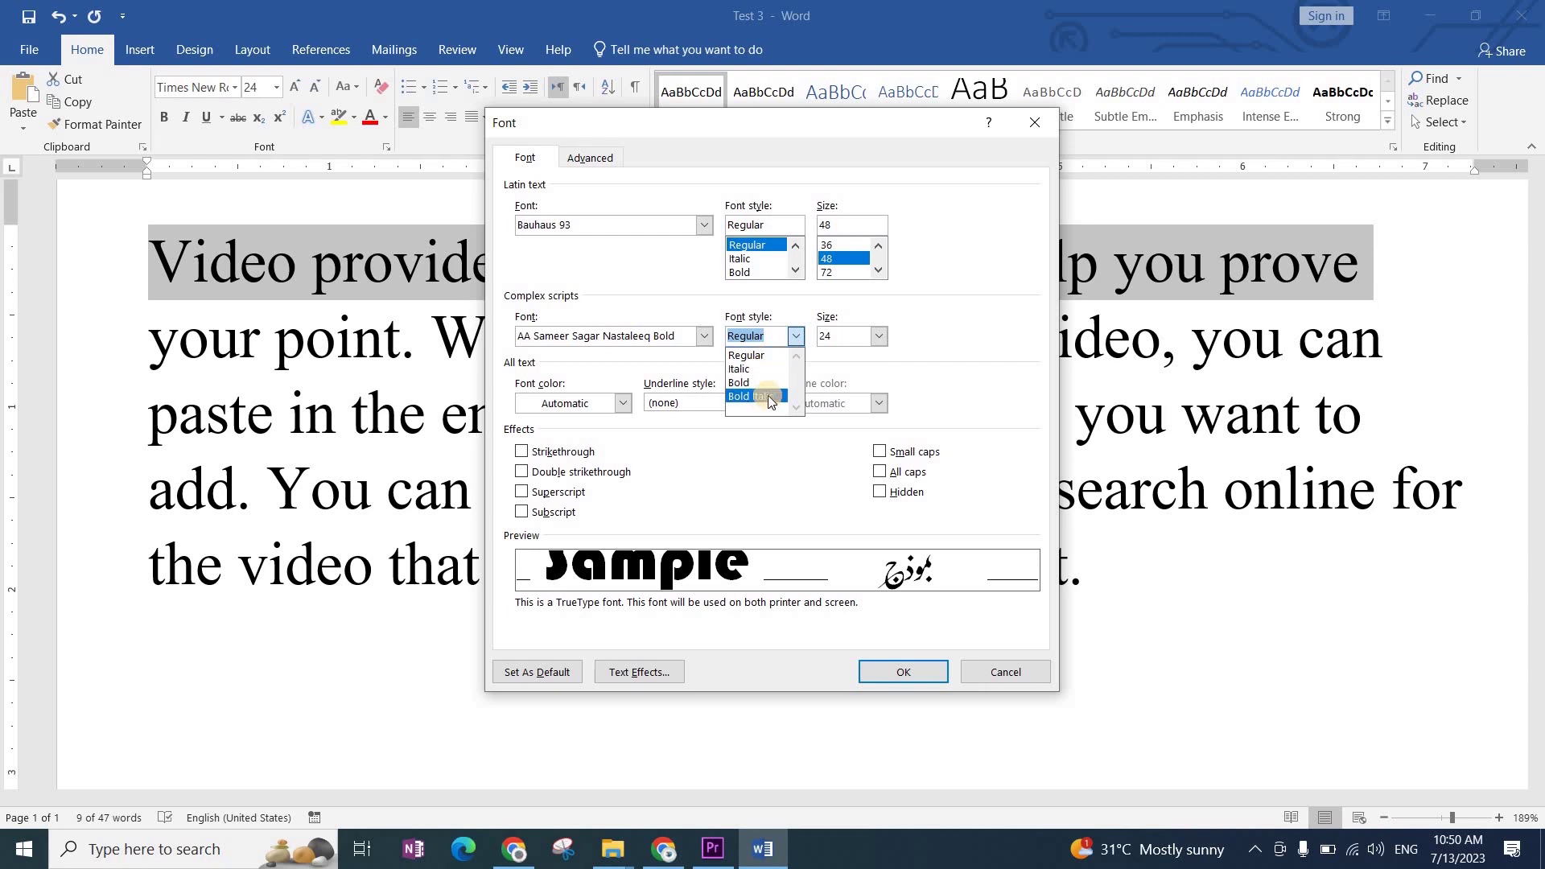
{"action": "left_click", "coordinate": [621, 315]}
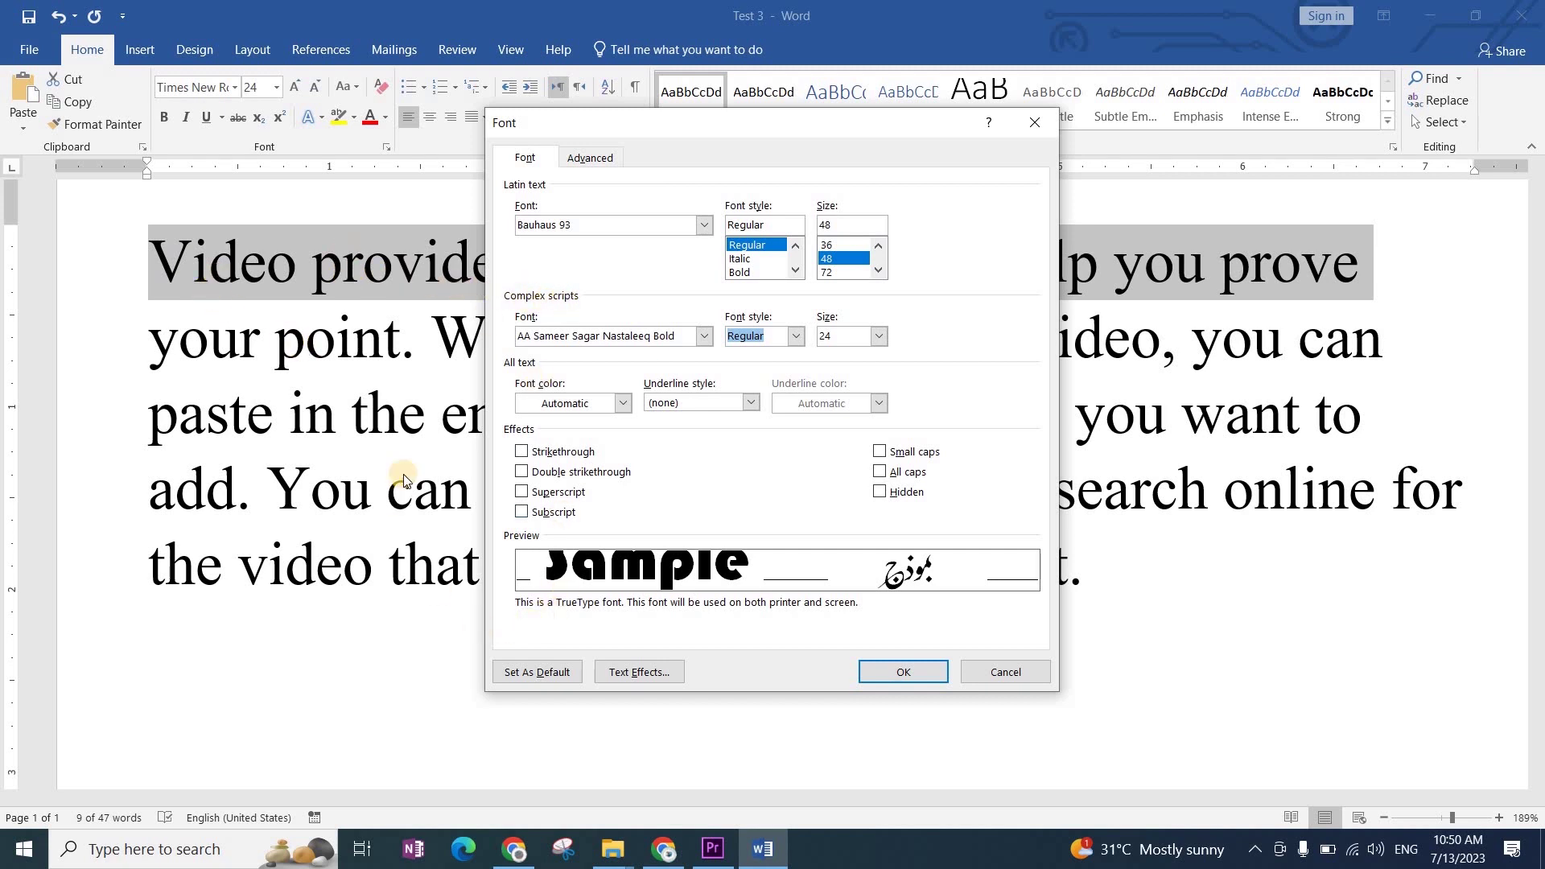
{"action": "left_click", "coordinate": [624, 404]}
{"action": "left_click", "coordinate": [623, 403]}
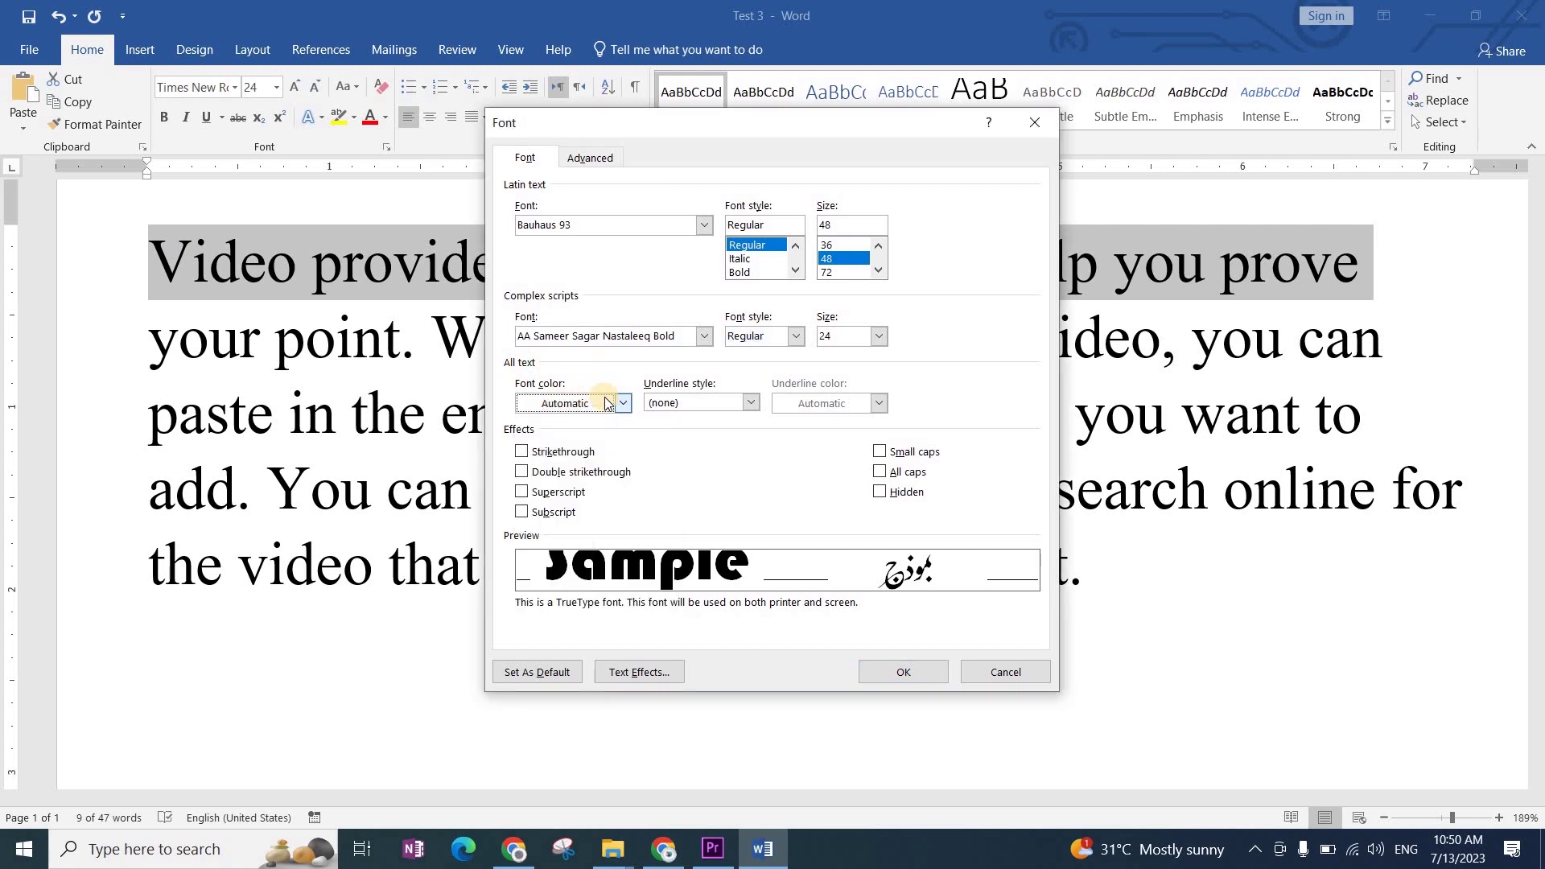
Step: Give the text a light blue colour and a purple double wavy underline
{"action": "left_click", "coordinate": [623, 403]}
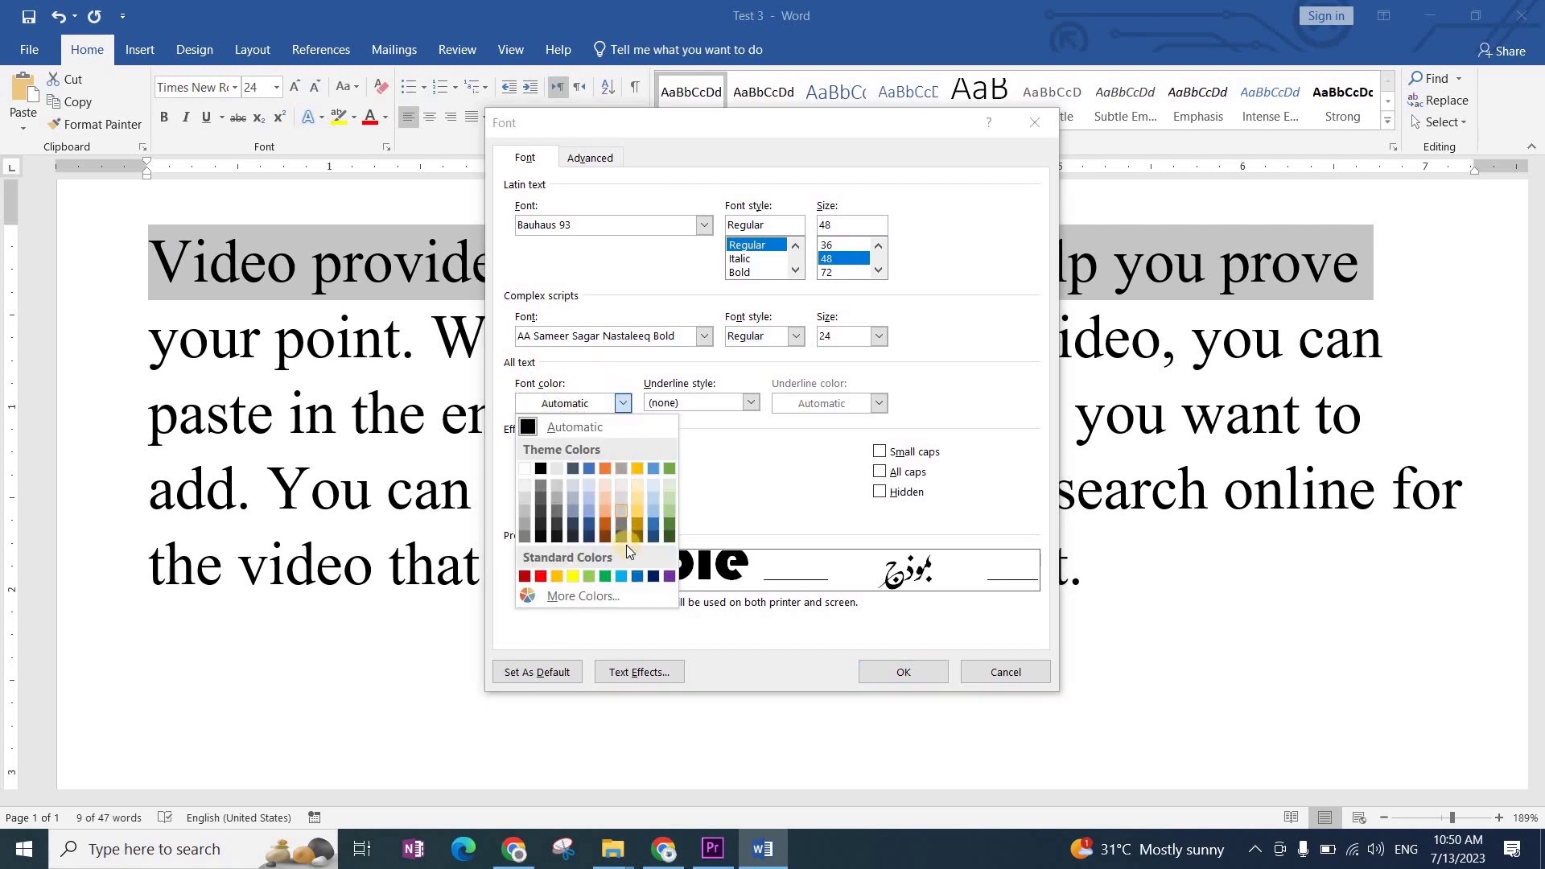
{"action": "left_click", "coordinate": [622, 576]}
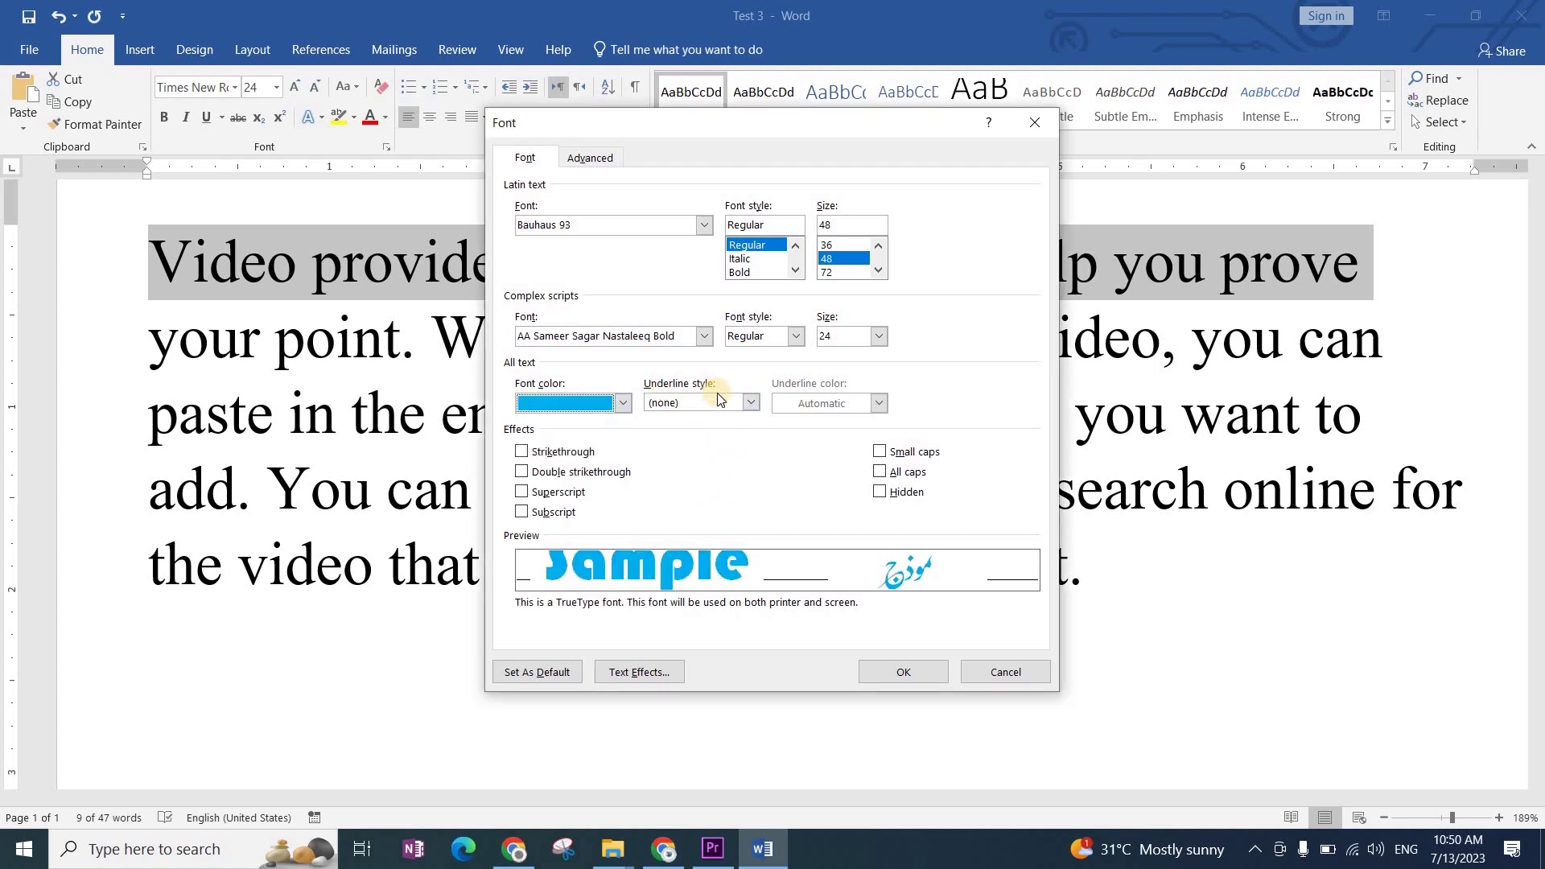
{"action": "left_click", "coordinate": [751, 403]}
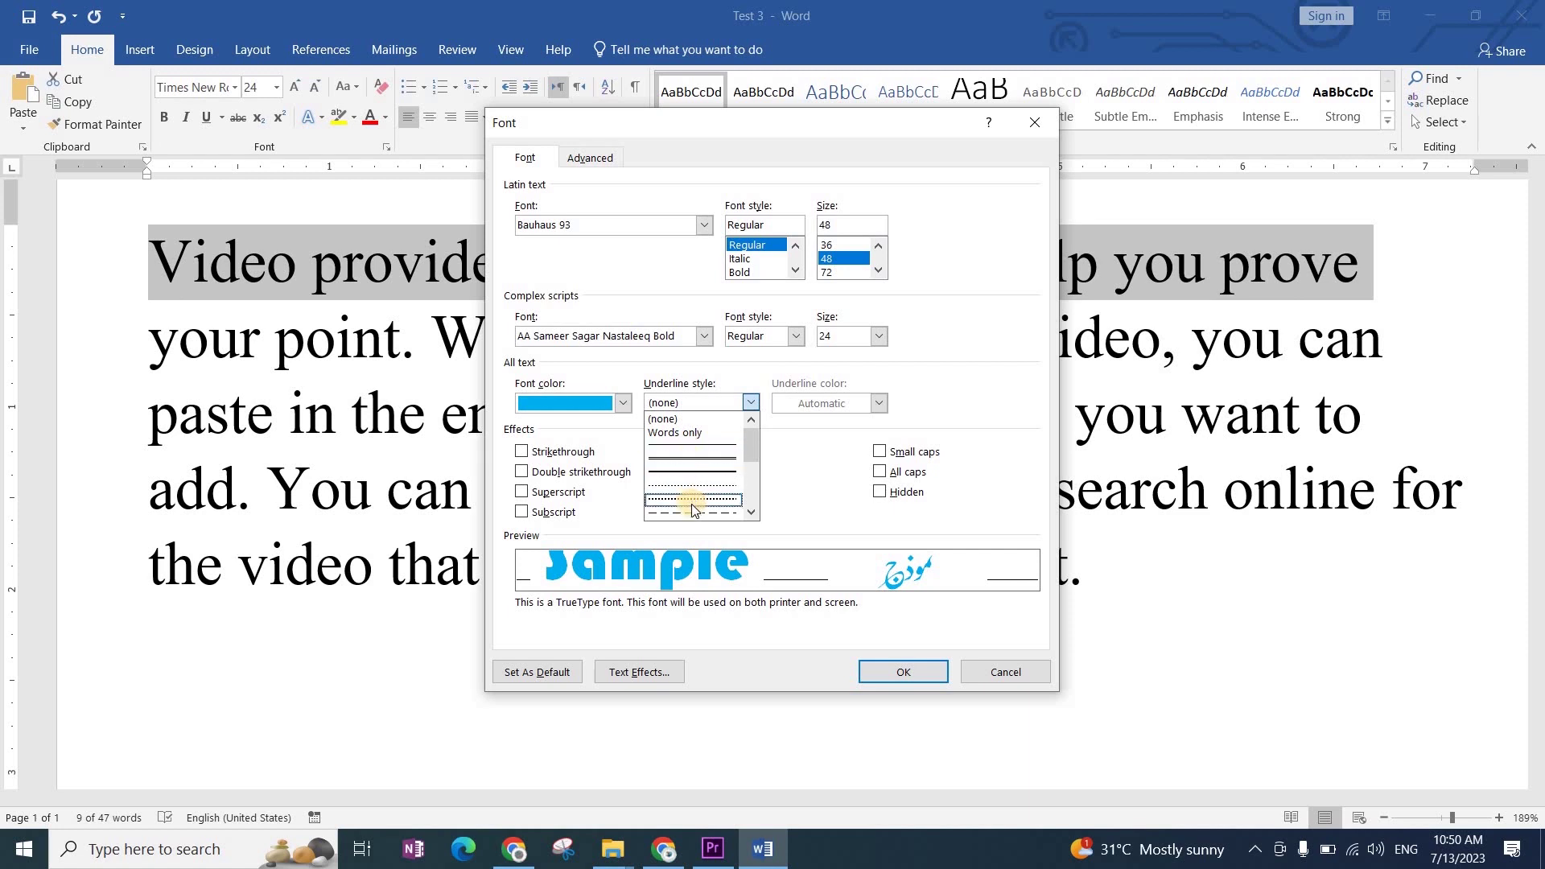
{"action": "scroll", "coordinate": [692, 504], "scroll_direction": "down", "scroll_amount": 4}
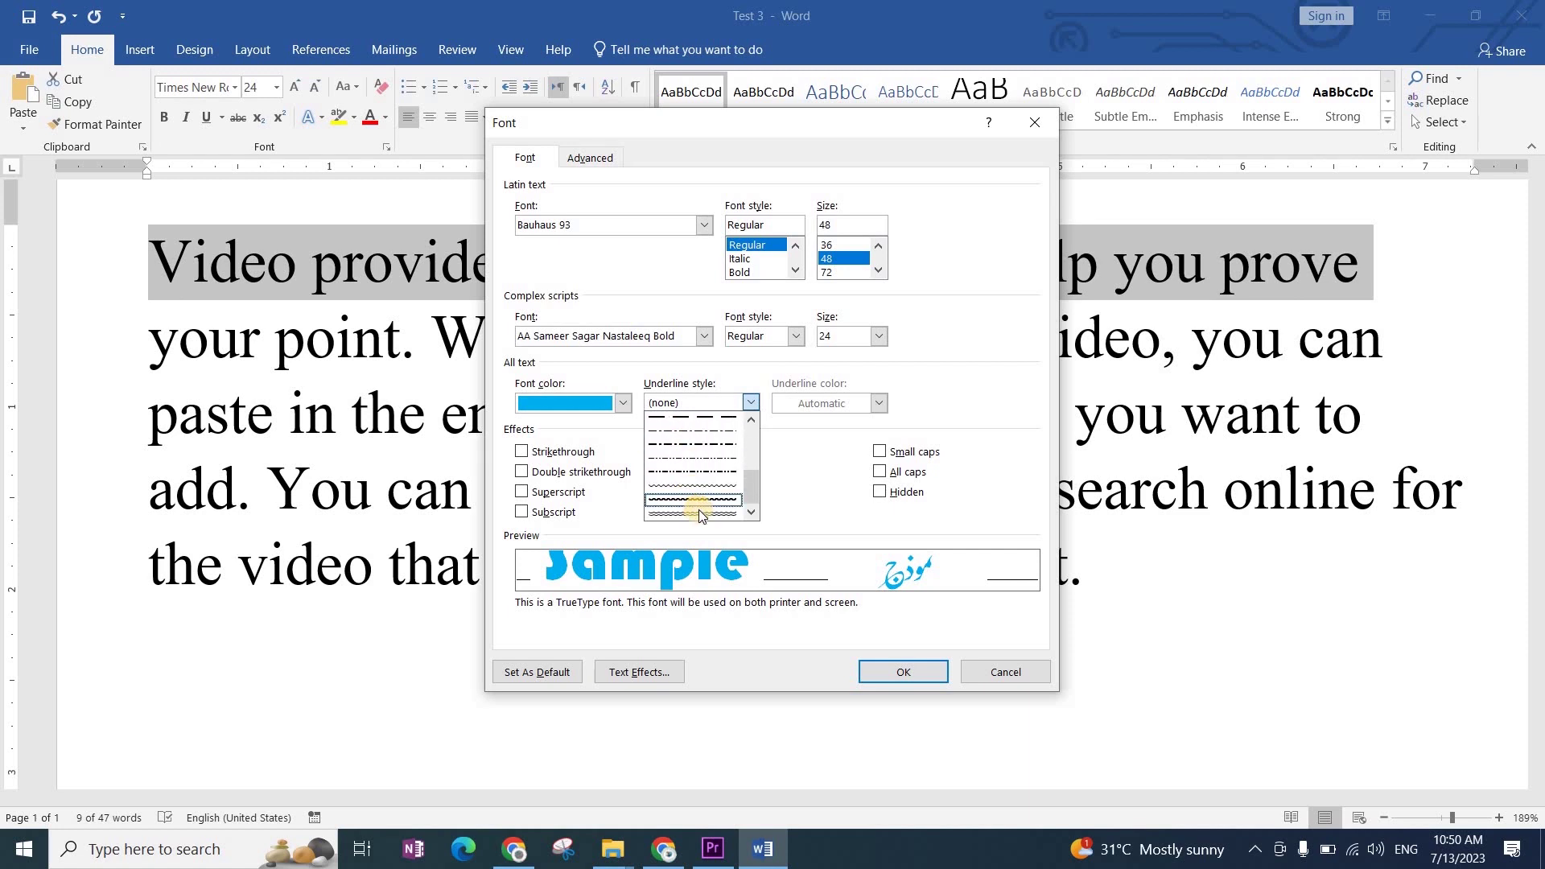
{"action": "left_click", "coordinate": [701, 513]}
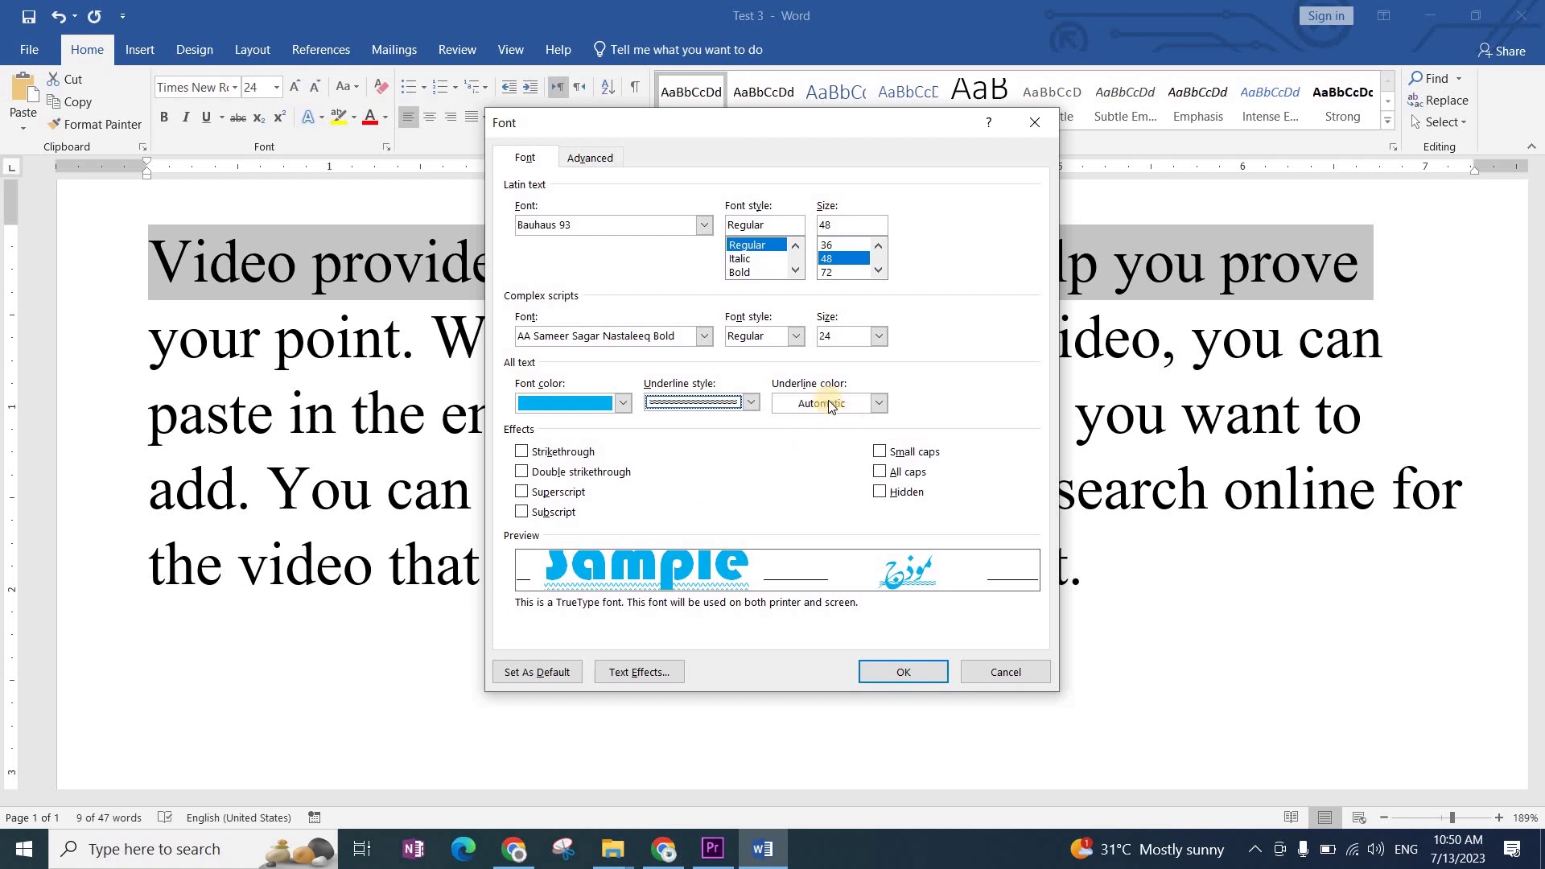
{"action": "left_click", "coordinate": [878, 403]}
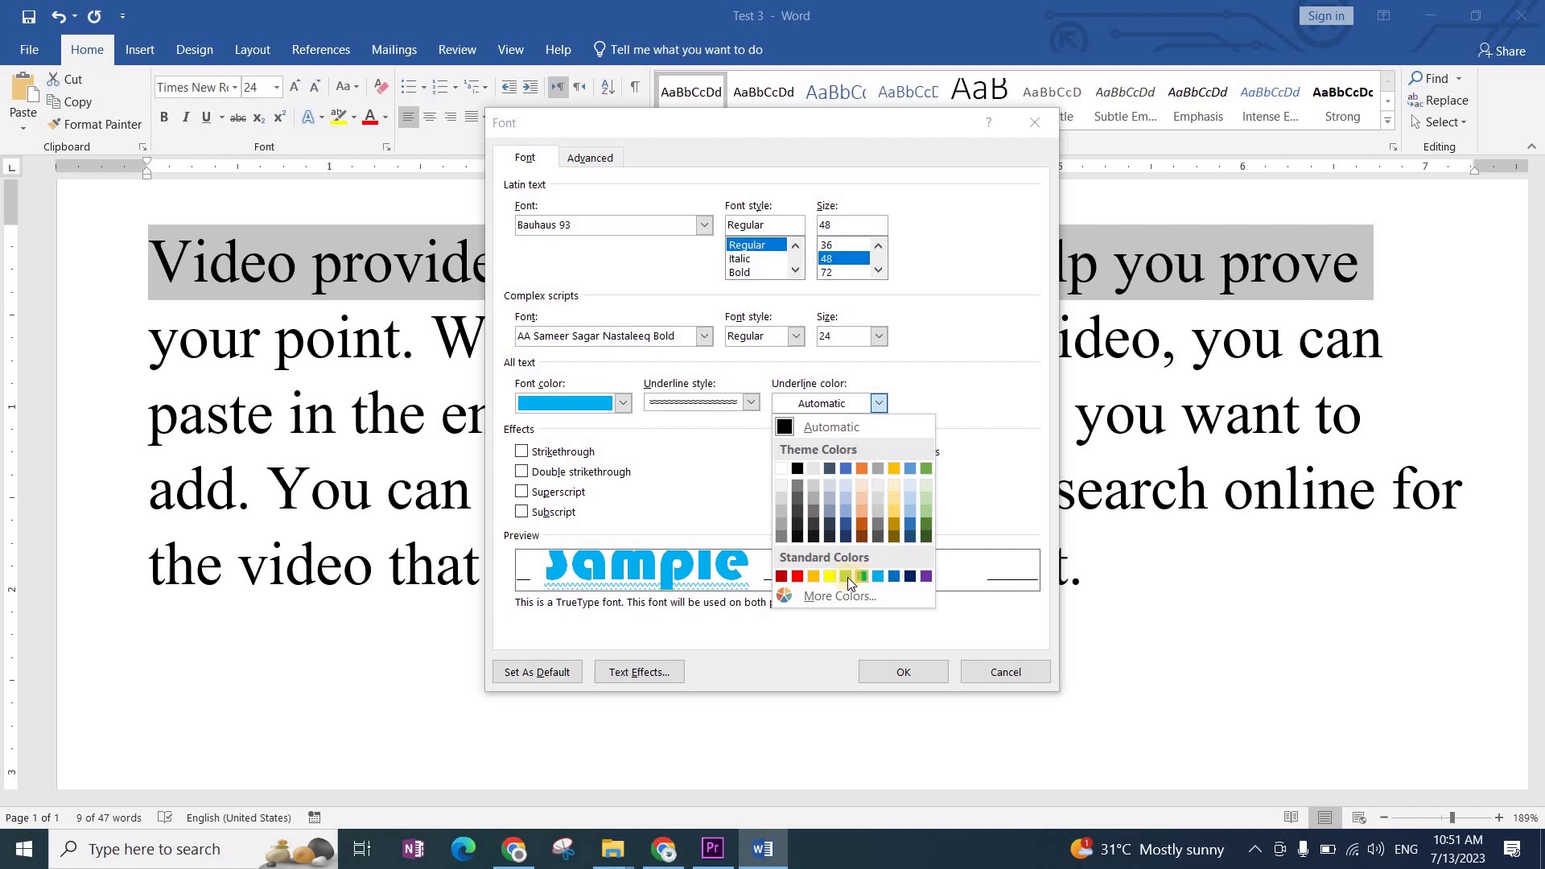
{"action": "left_click", "coordinate": [929, 577]}
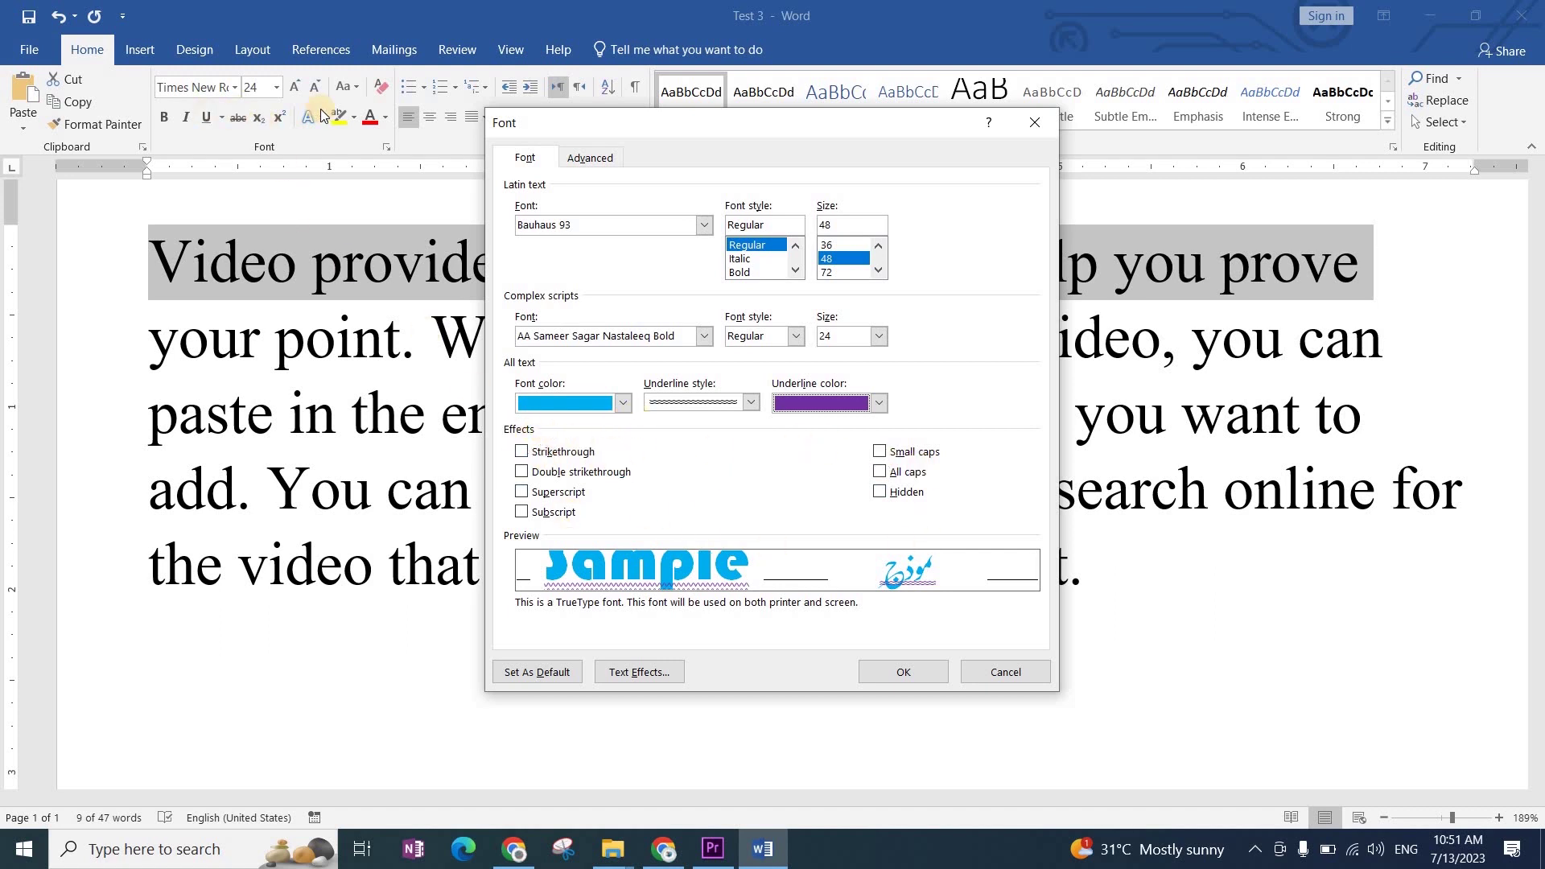
{"action": "left_click", "coordinate": [522, 451]}
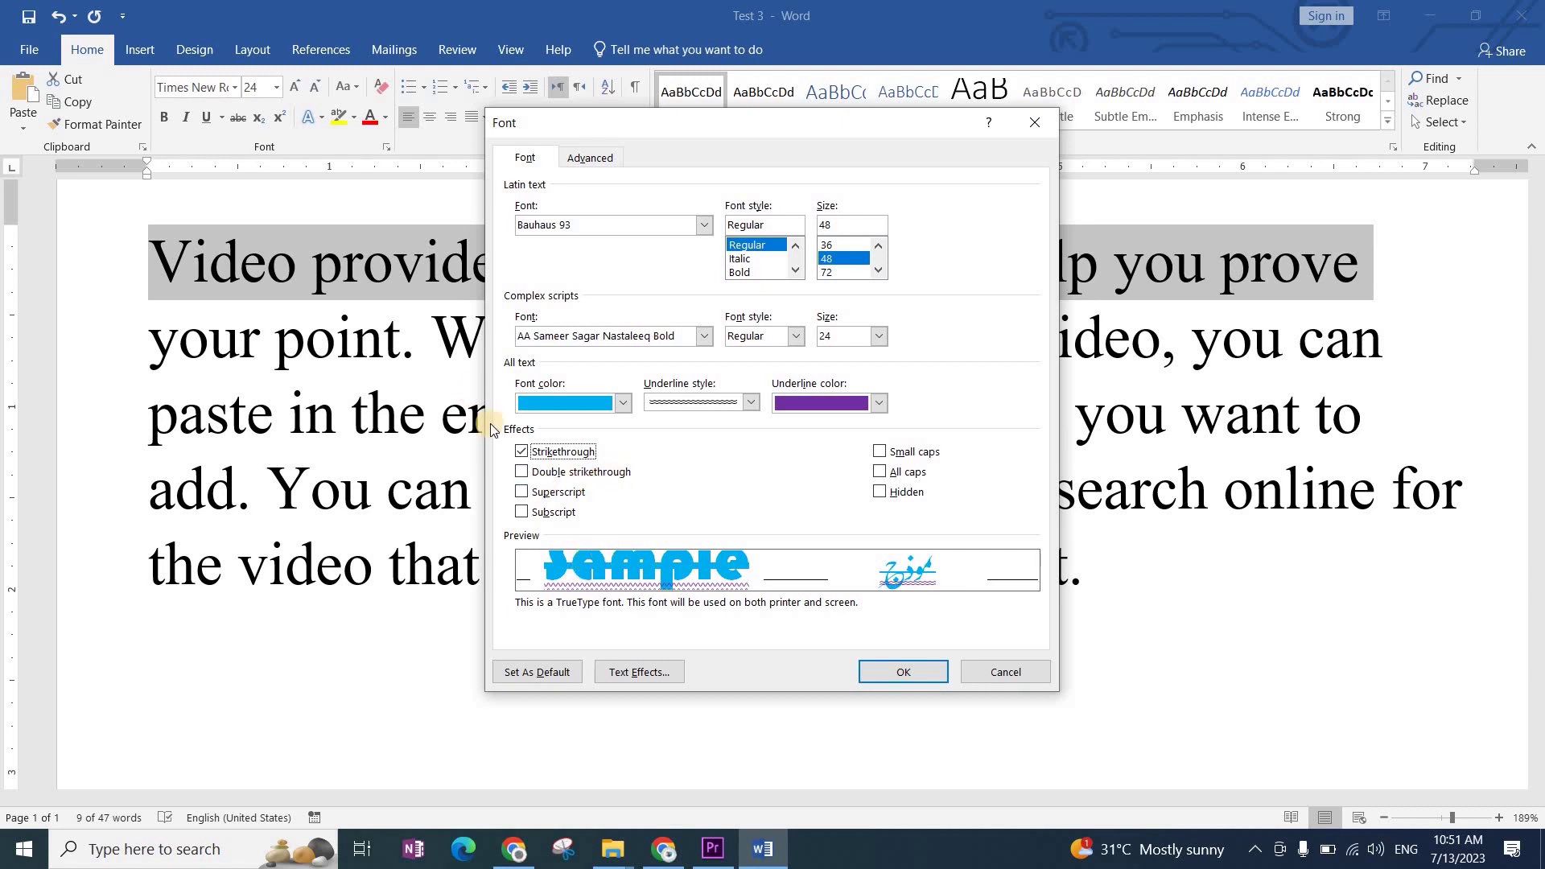
{"action": "left_click", "coordinate": [523, 473]}
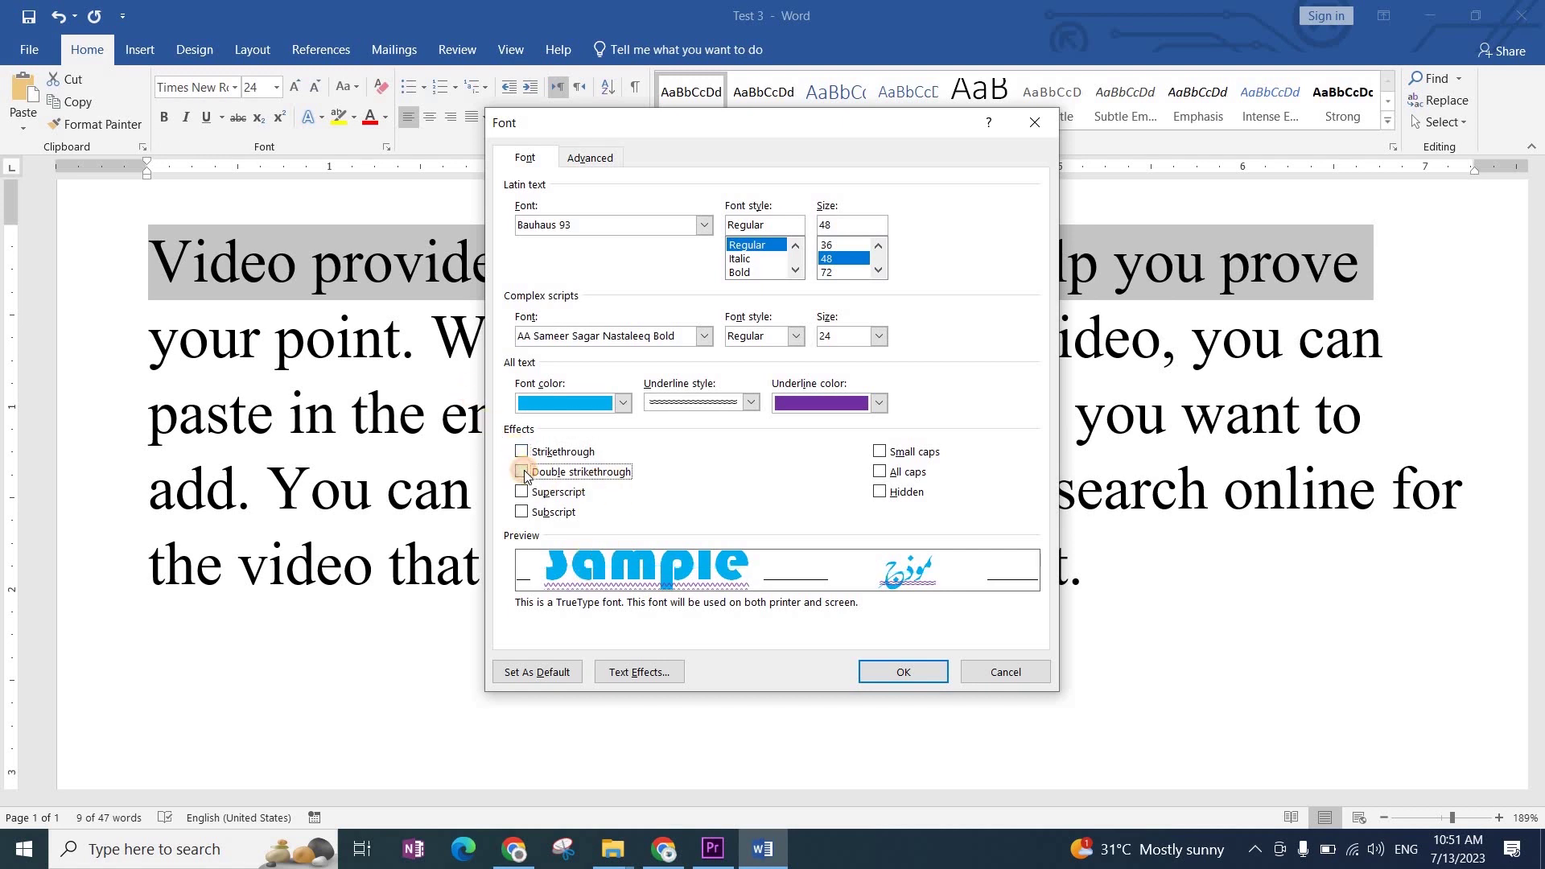
{"action": "left_click", "coordinate": [523, 473]}
{"action": "left_click", "coordinate": [524, 473]}
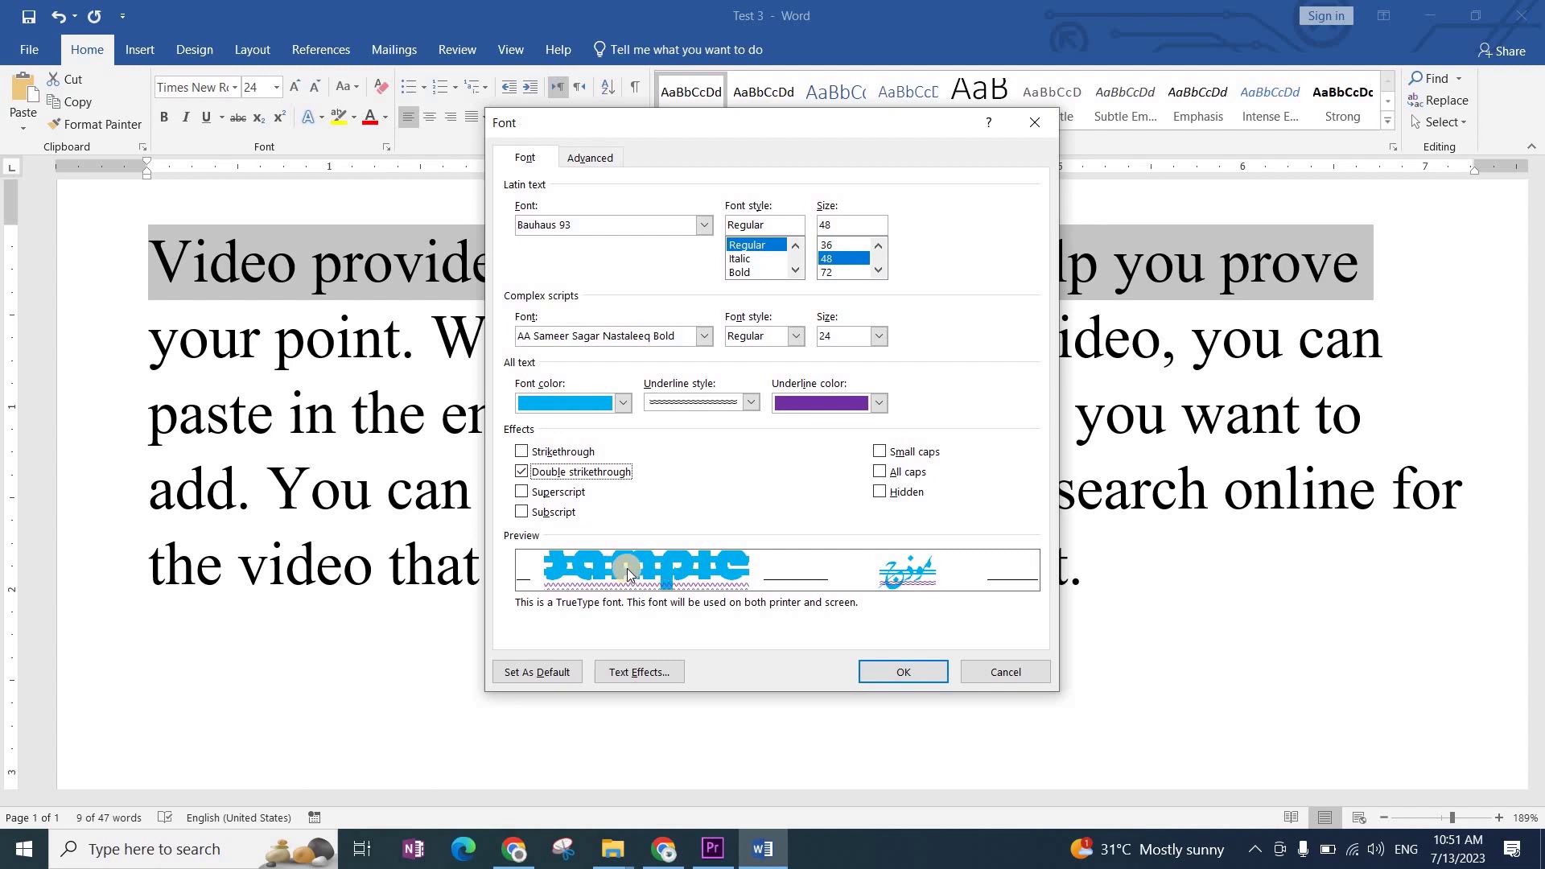
{"action": "left_click", "coordinate": [543, 473]}
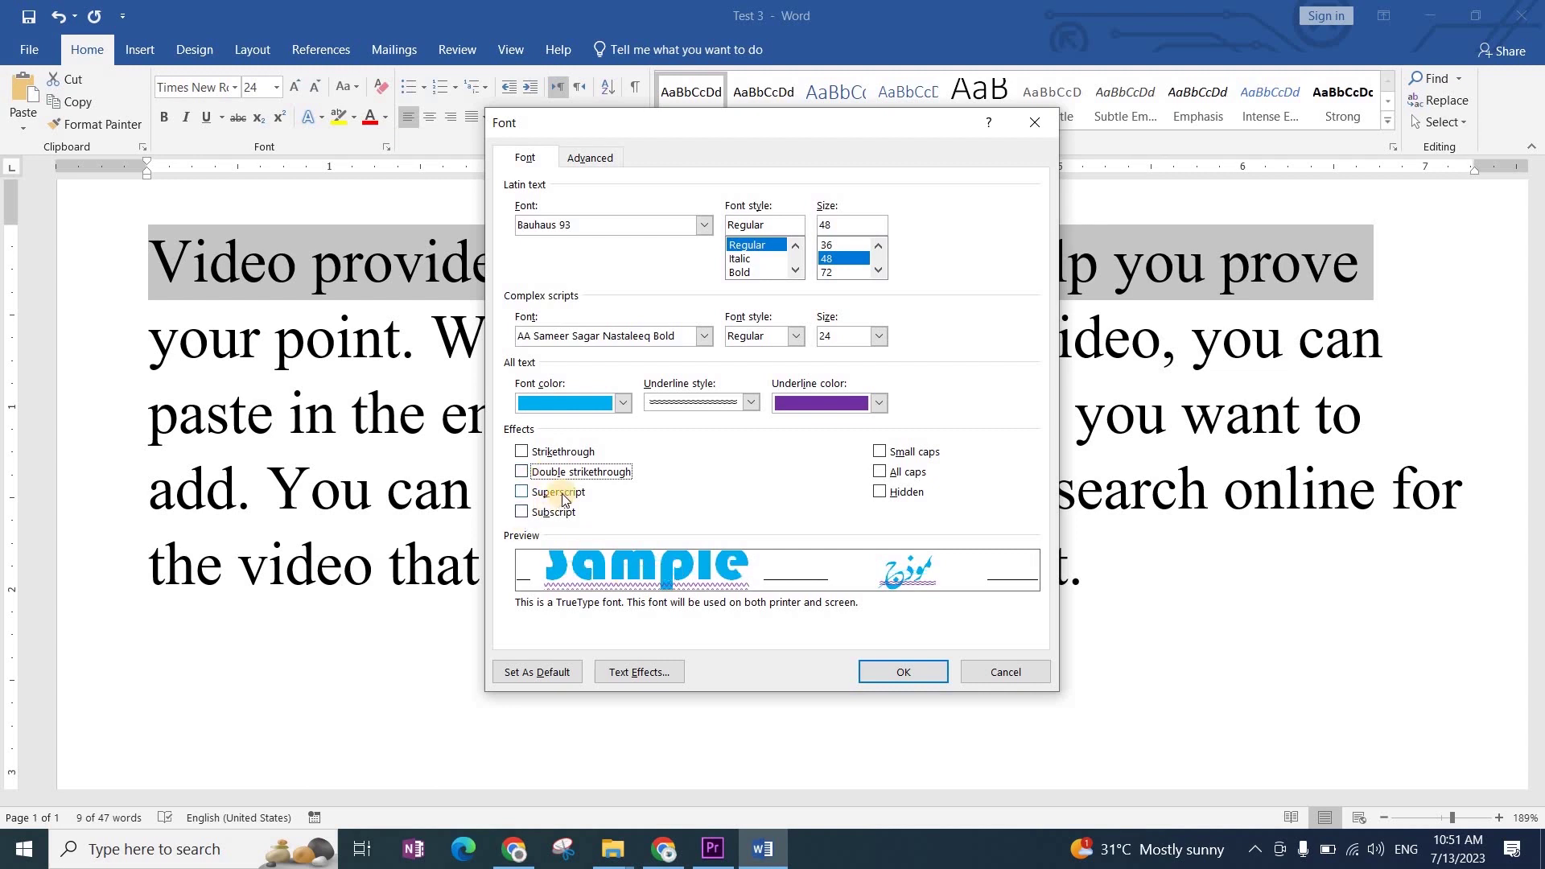
{"action": "left_click", "coordinate": [563, 496]}
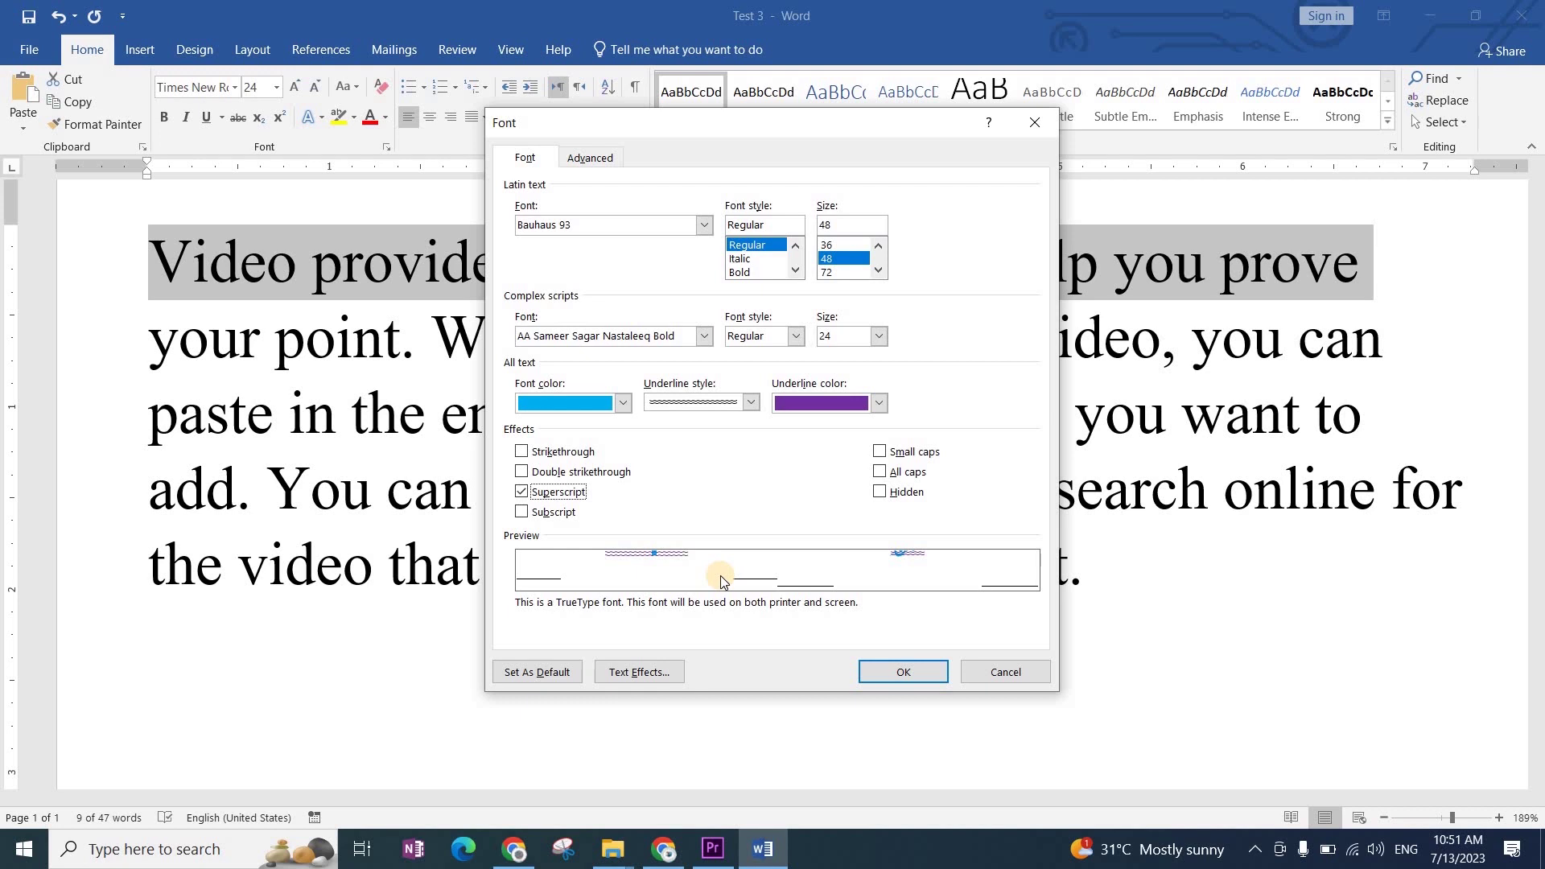
{"action": "left_click", "coordinate": [561, 493]}
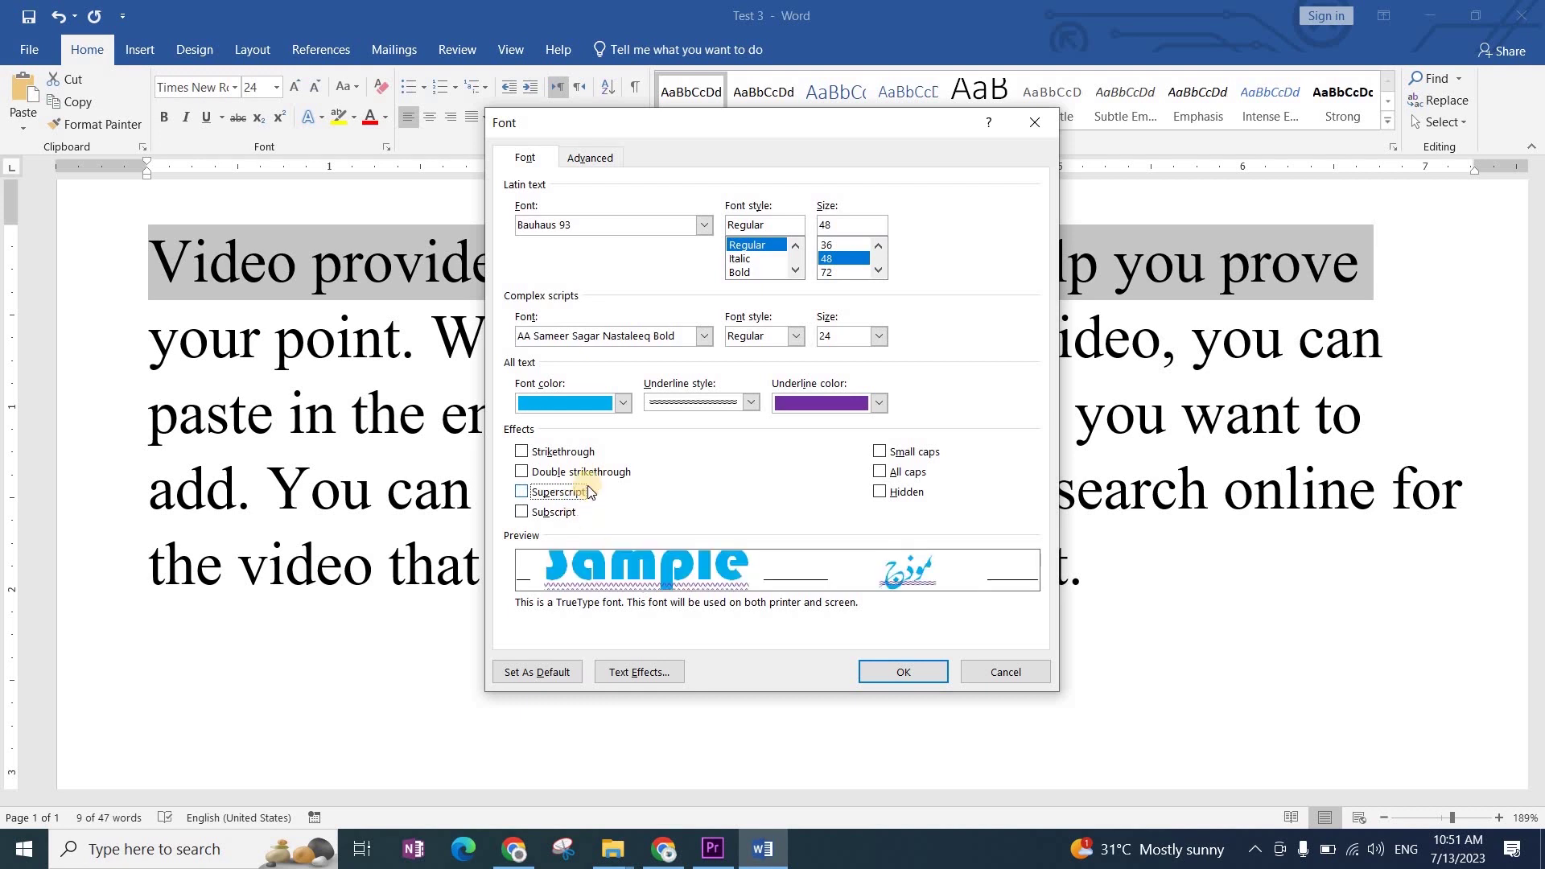
{"action": "left_click", "coordinate": [541, 517]}
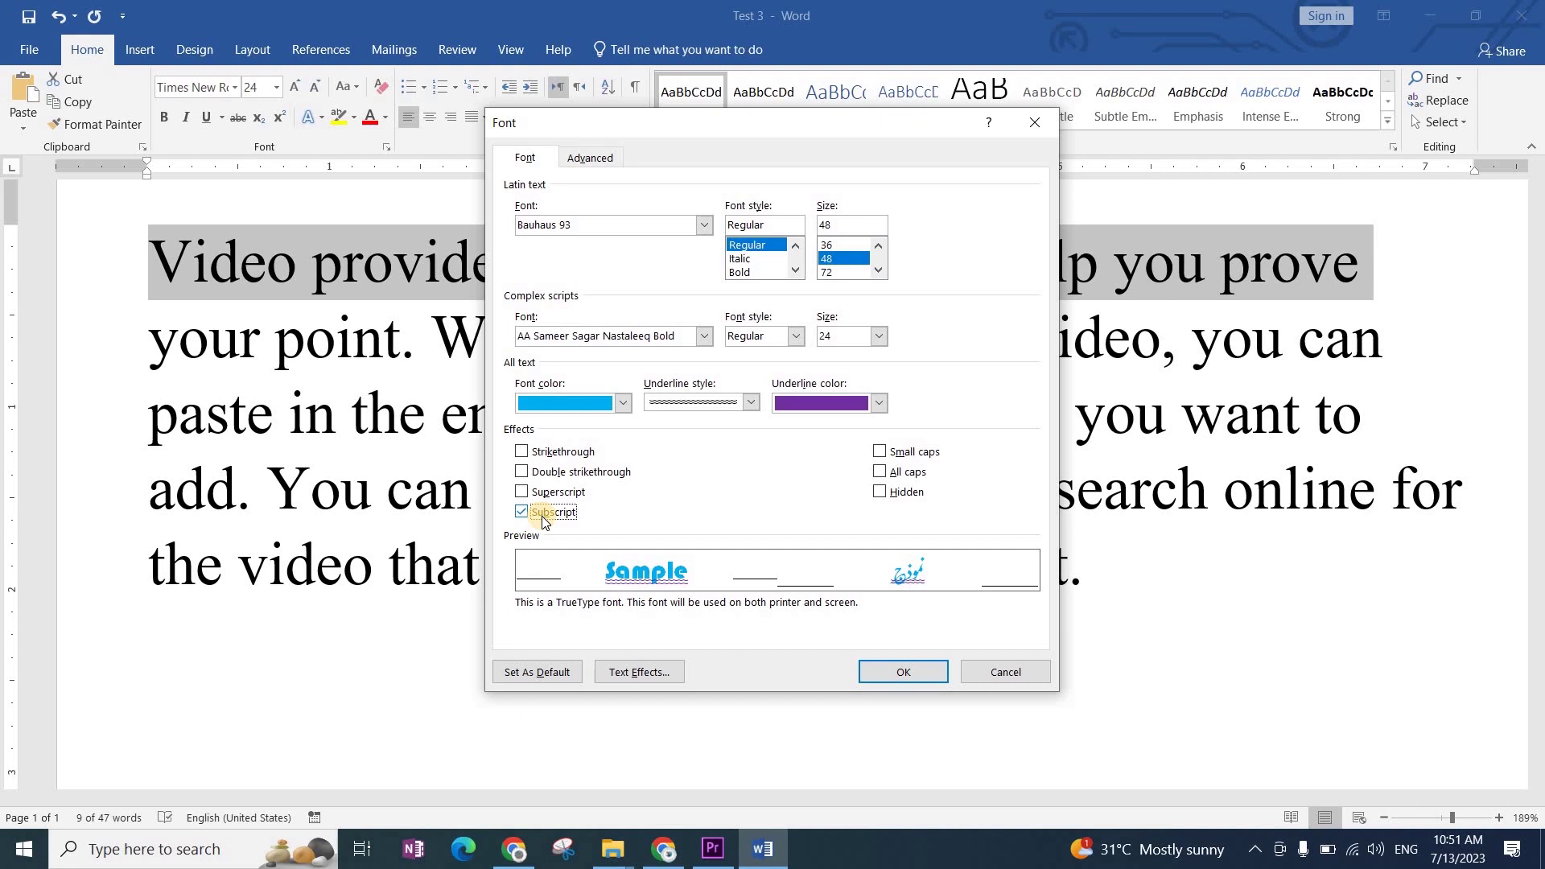
{"action": "left_click", "coordinate": [538, 515]}
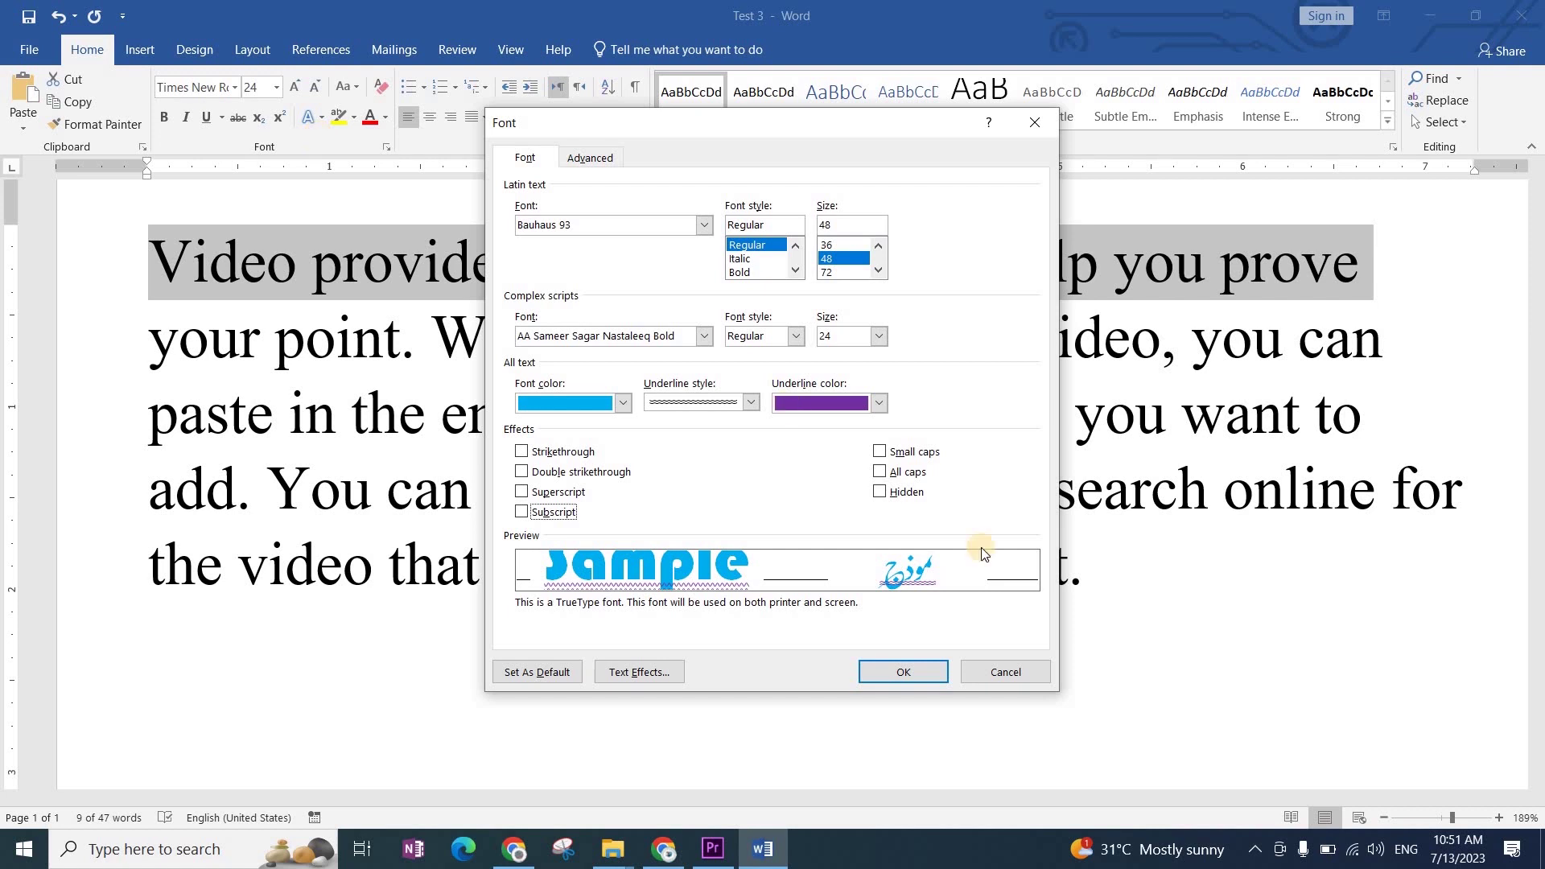
{"action": "left_click", "coordinate": [881, 453]}
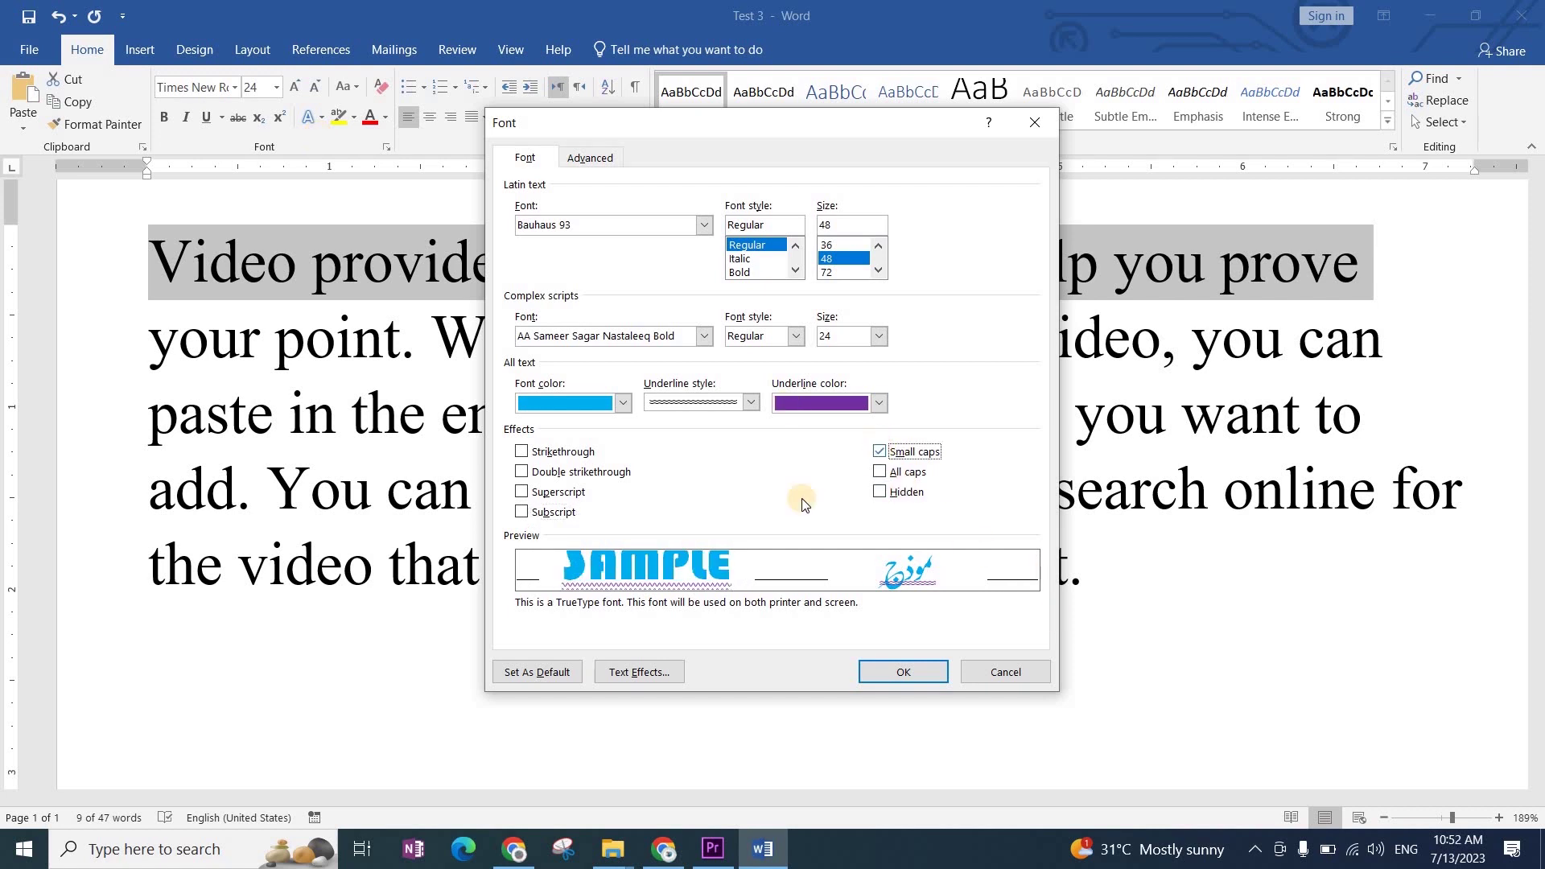
{"action": "left_click", "coordinate": [881, 474]}
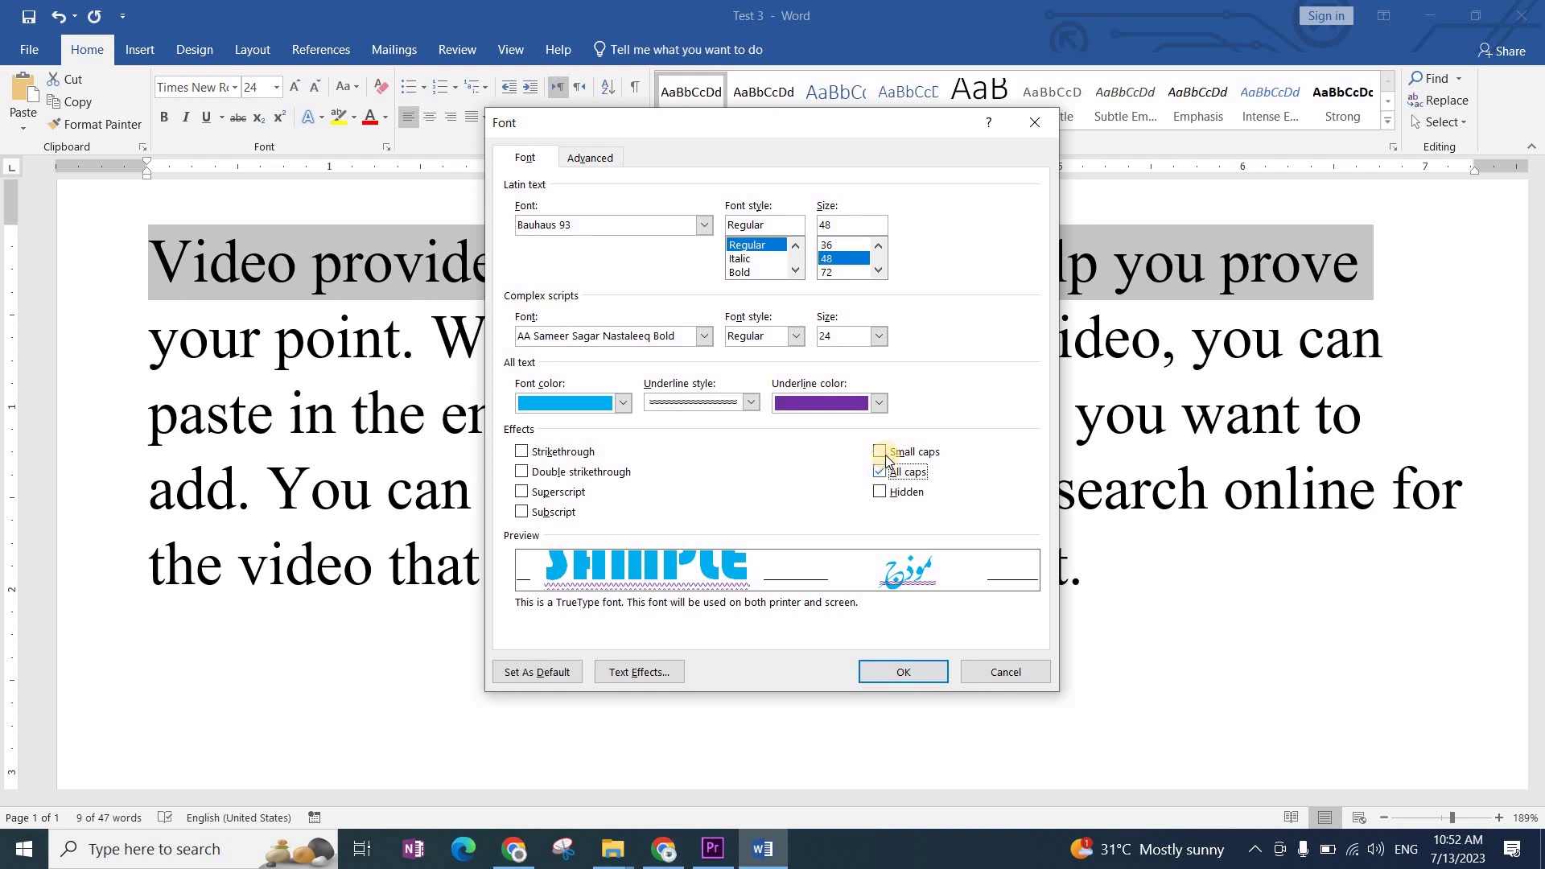
{"action": "left_click", "coordinate": [881, 493]}
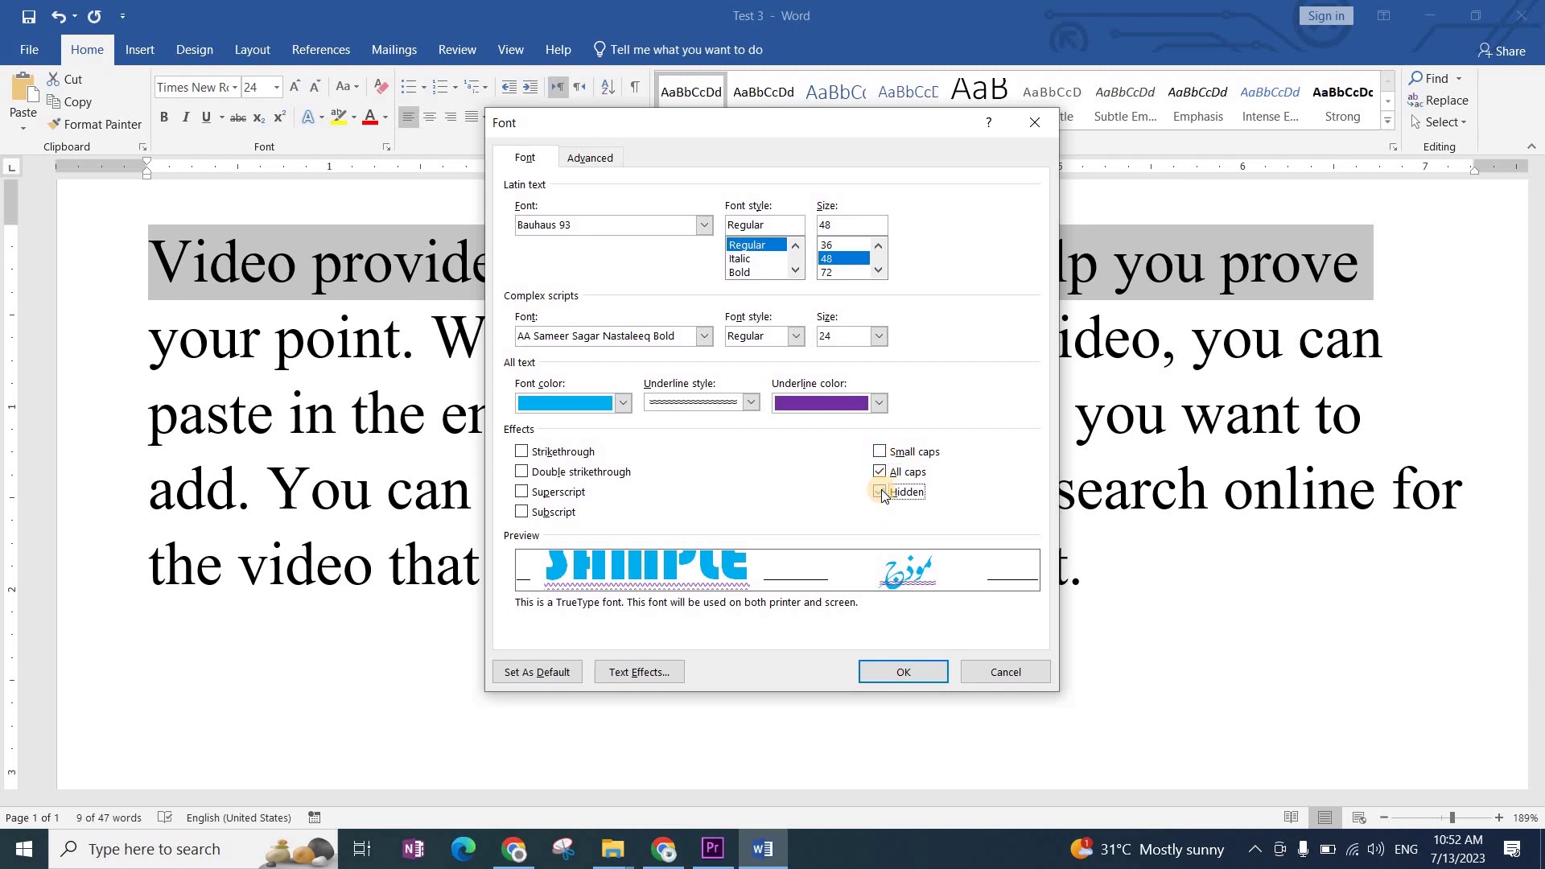
{"action": "left_click", "coordinate": [881, 473]}
{"action": "left_click", "coordinate": [879, 494]}
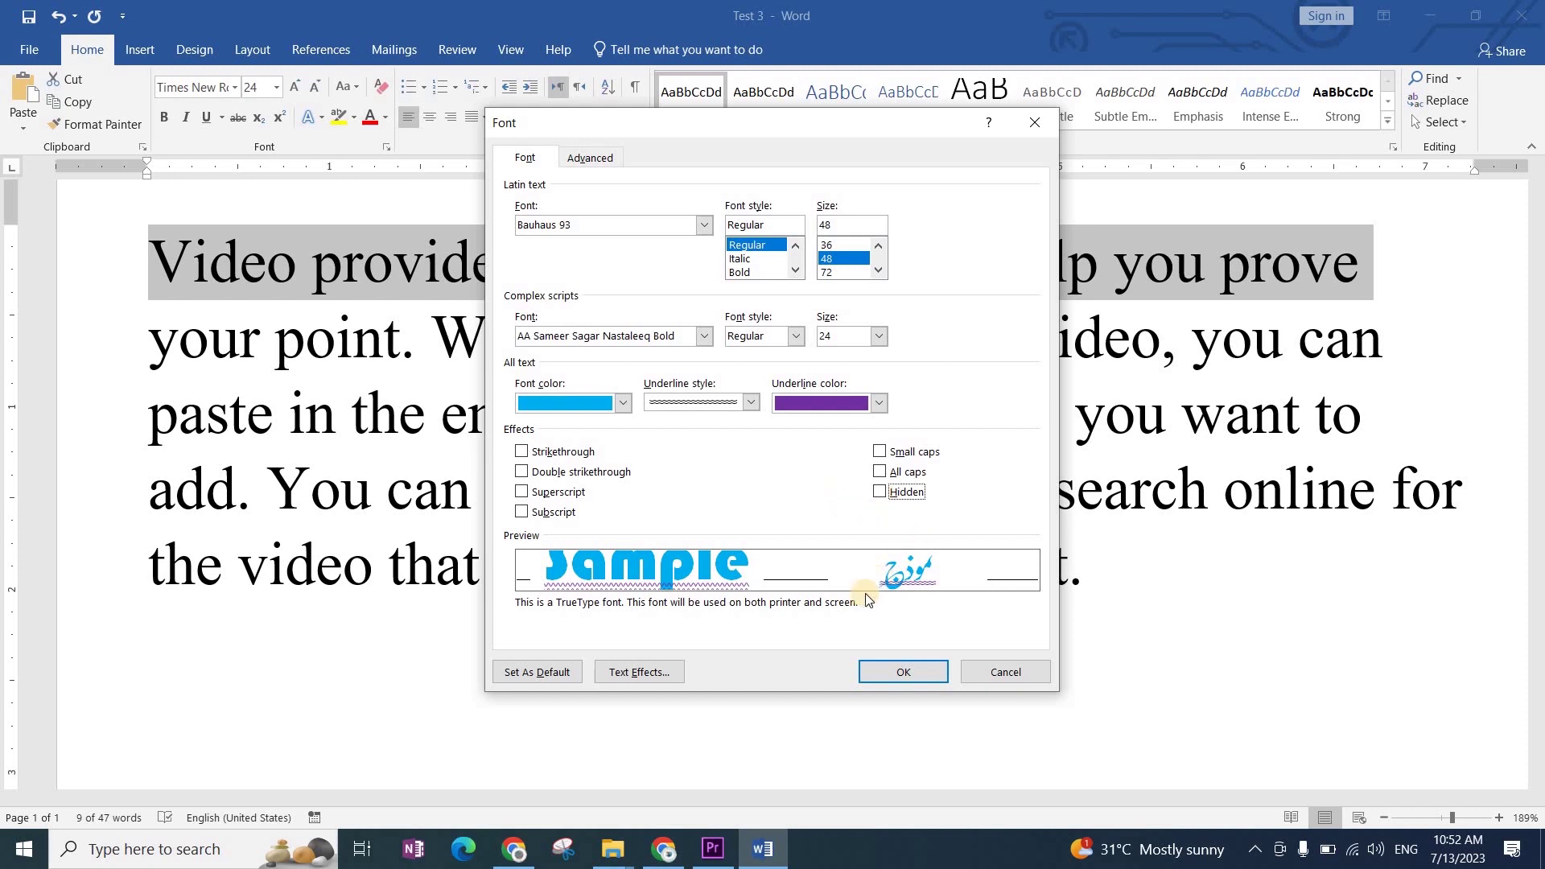
Step: Confirm the Font dialog, check the formatted opening words, and reopen it with Ctrl+D
{"action": "left_click", "coordinate": [907, 673]}
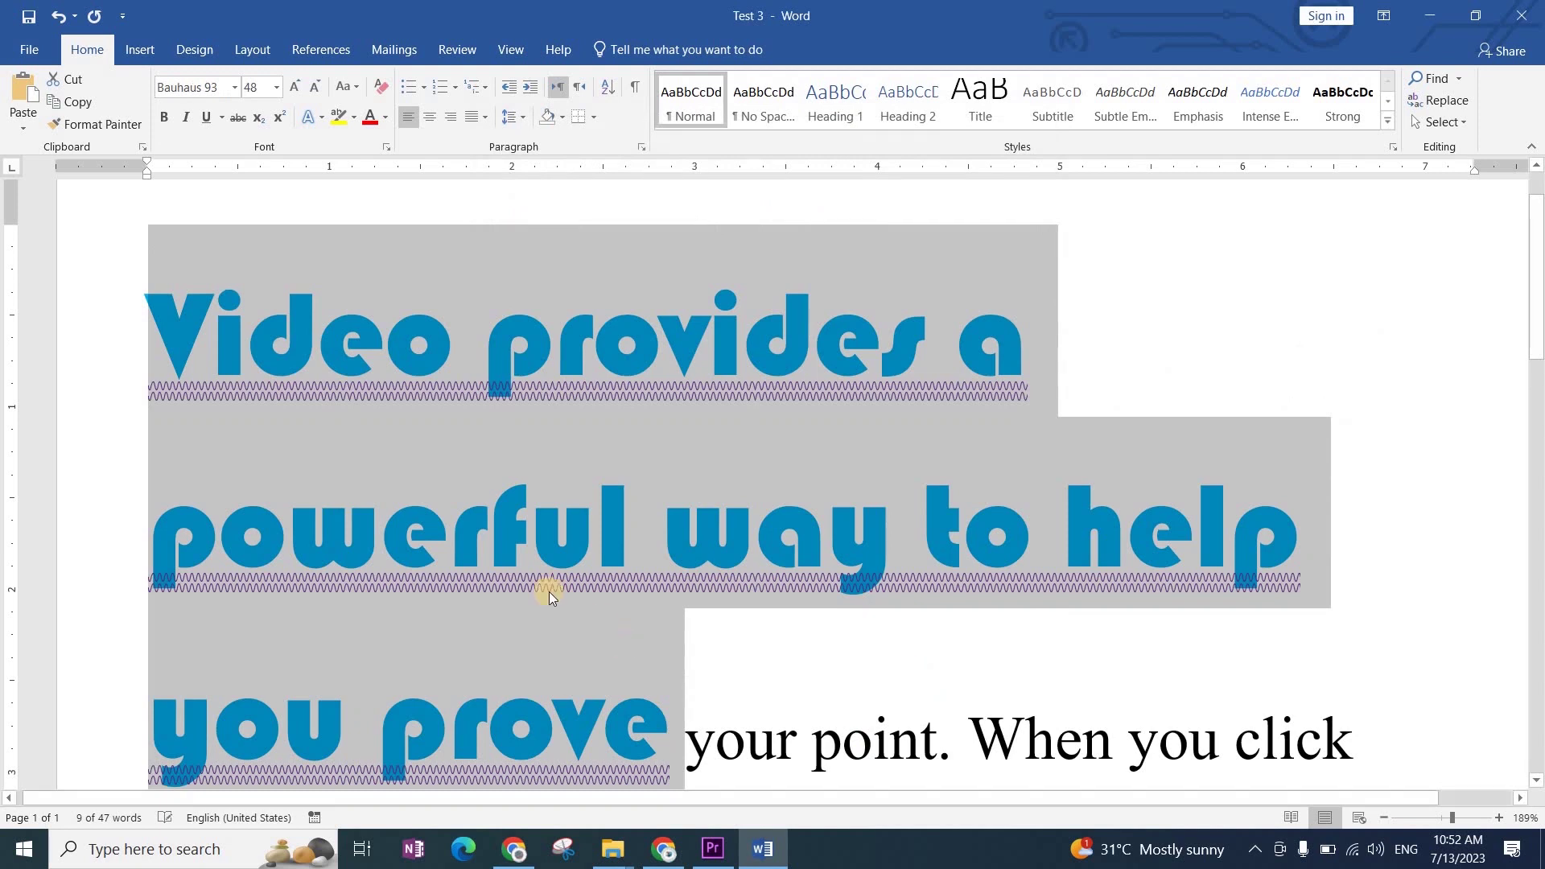
{"action": "left_click", "coordinate": [747, 431]}
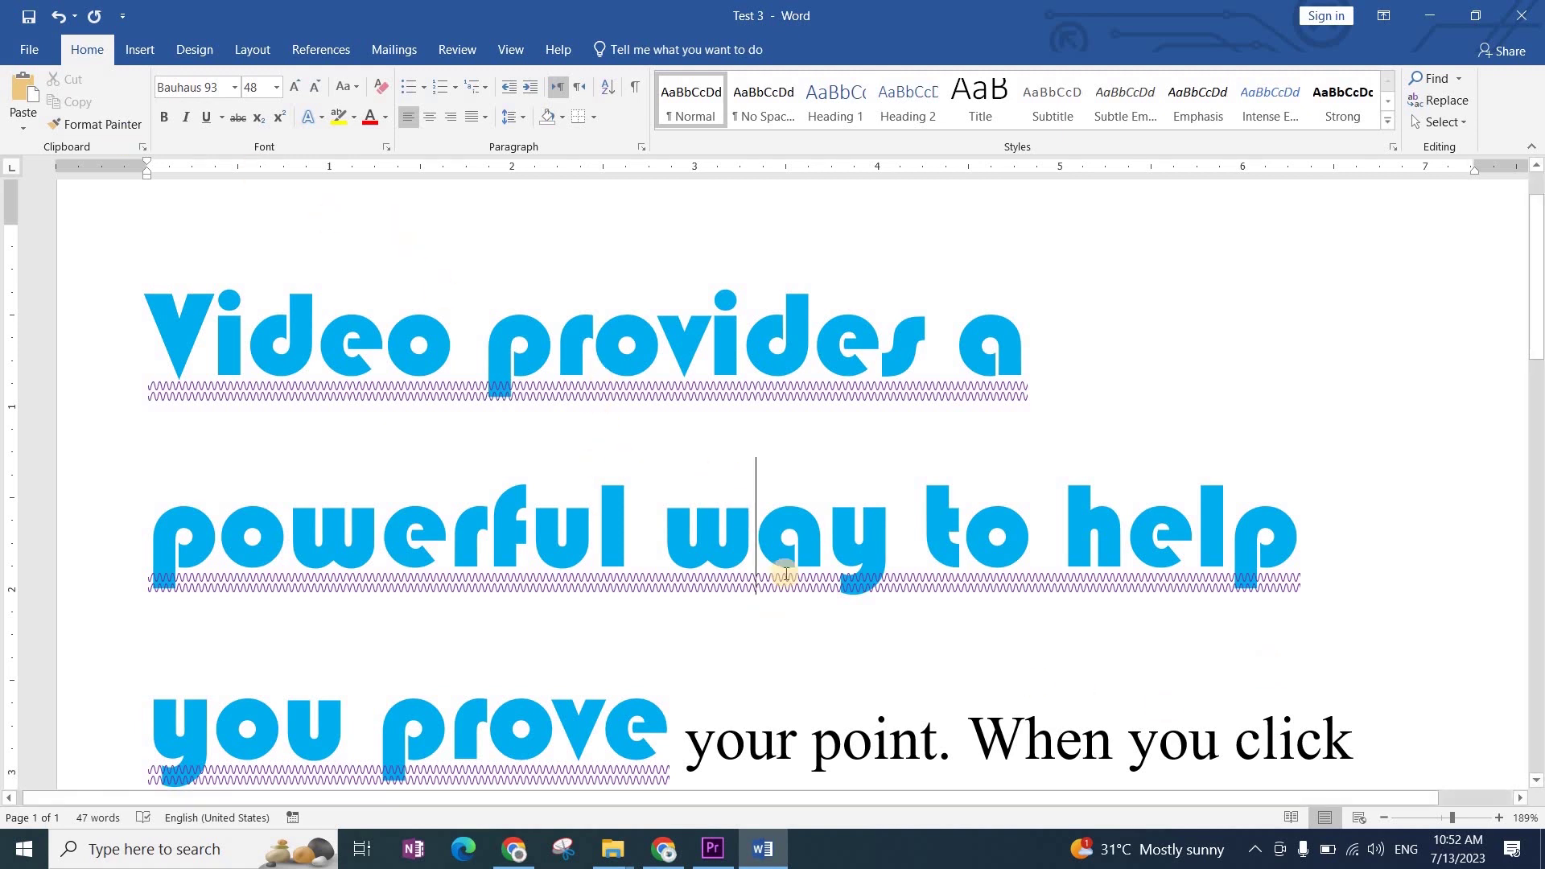
{"action": "key", "text": "ctrl+d"}
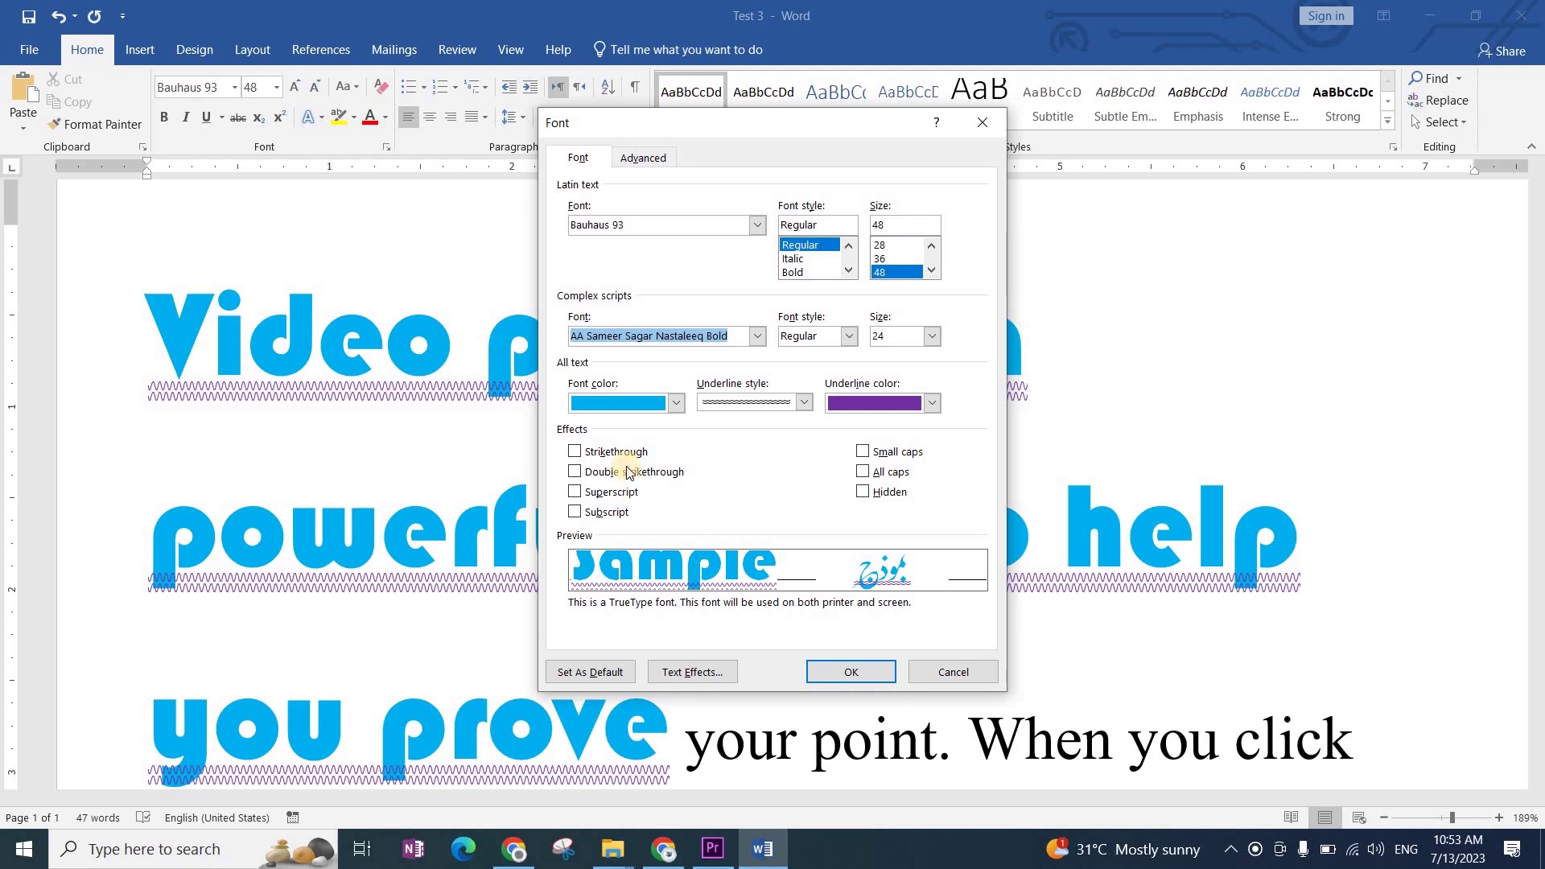
Step: Show the Font dialog's Advanced character spacing options: scale 100%, spacing and position Normal
{"action": "left_click", "coordinate": [645, 158]}
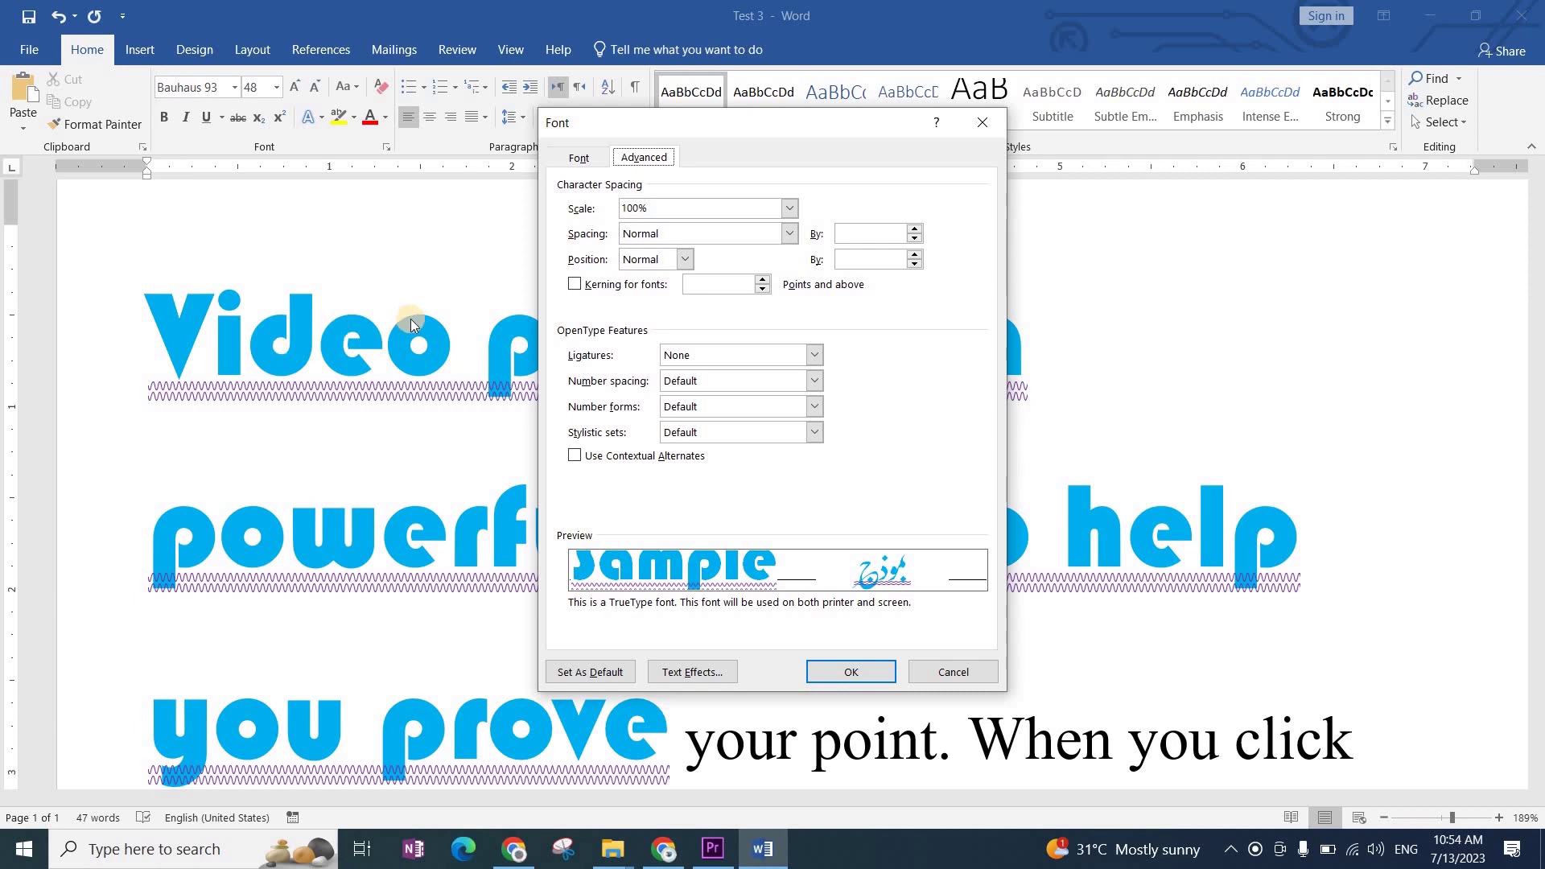
{"action": "left_click", "coordinate": [686, 209]}
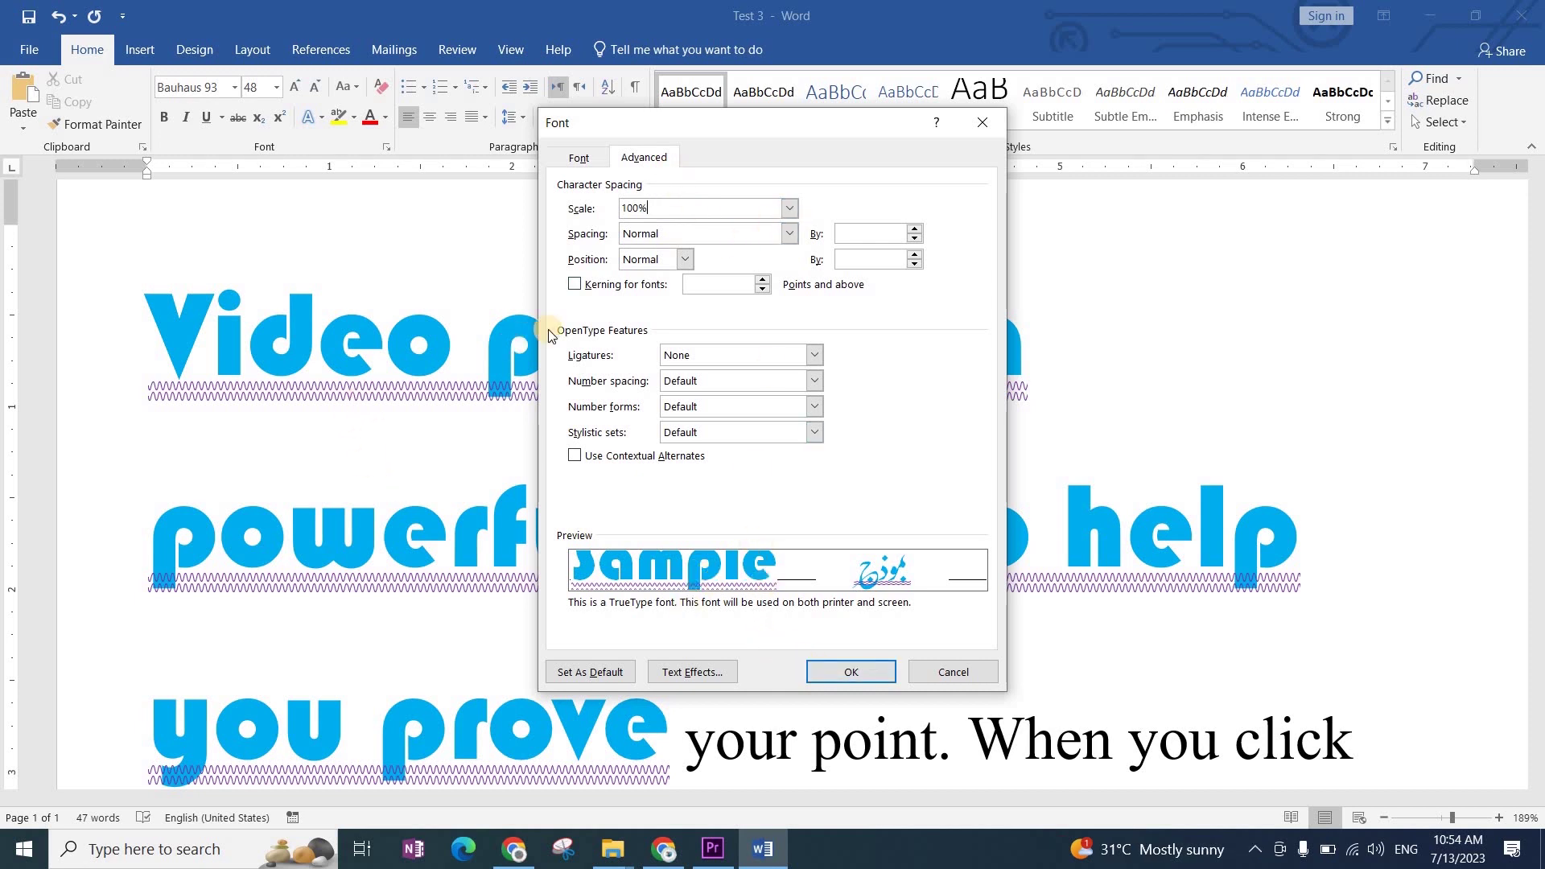
{"action": "left_click", "coordinate": [790, 210]}
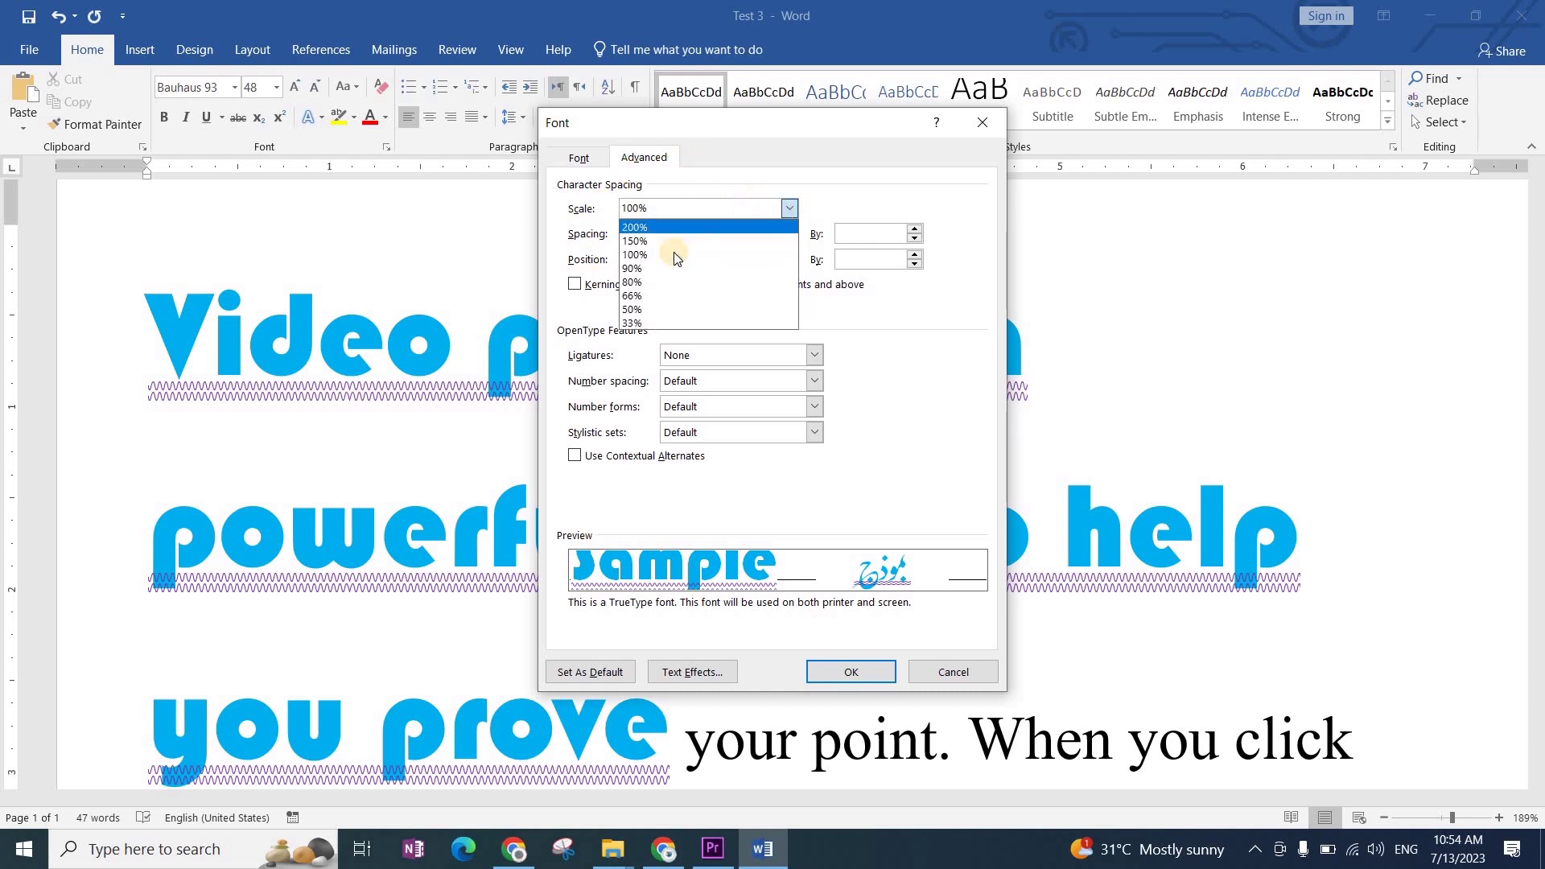
{"action": "left_click", "coordinate": [670, 267]}
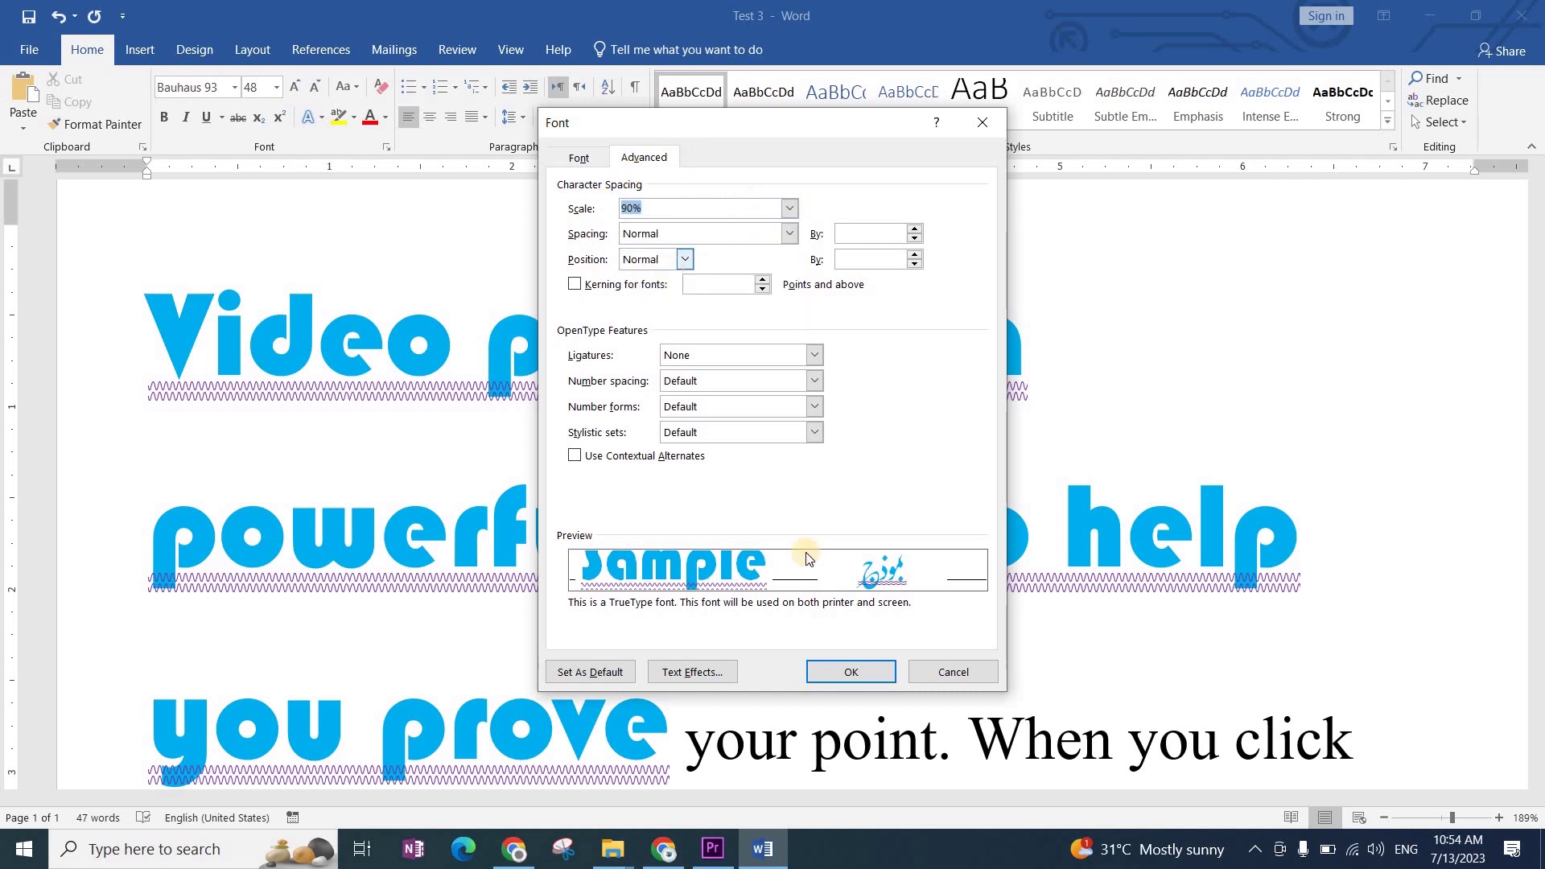
{"action": "left_click", "coordinate": [751, 216]}
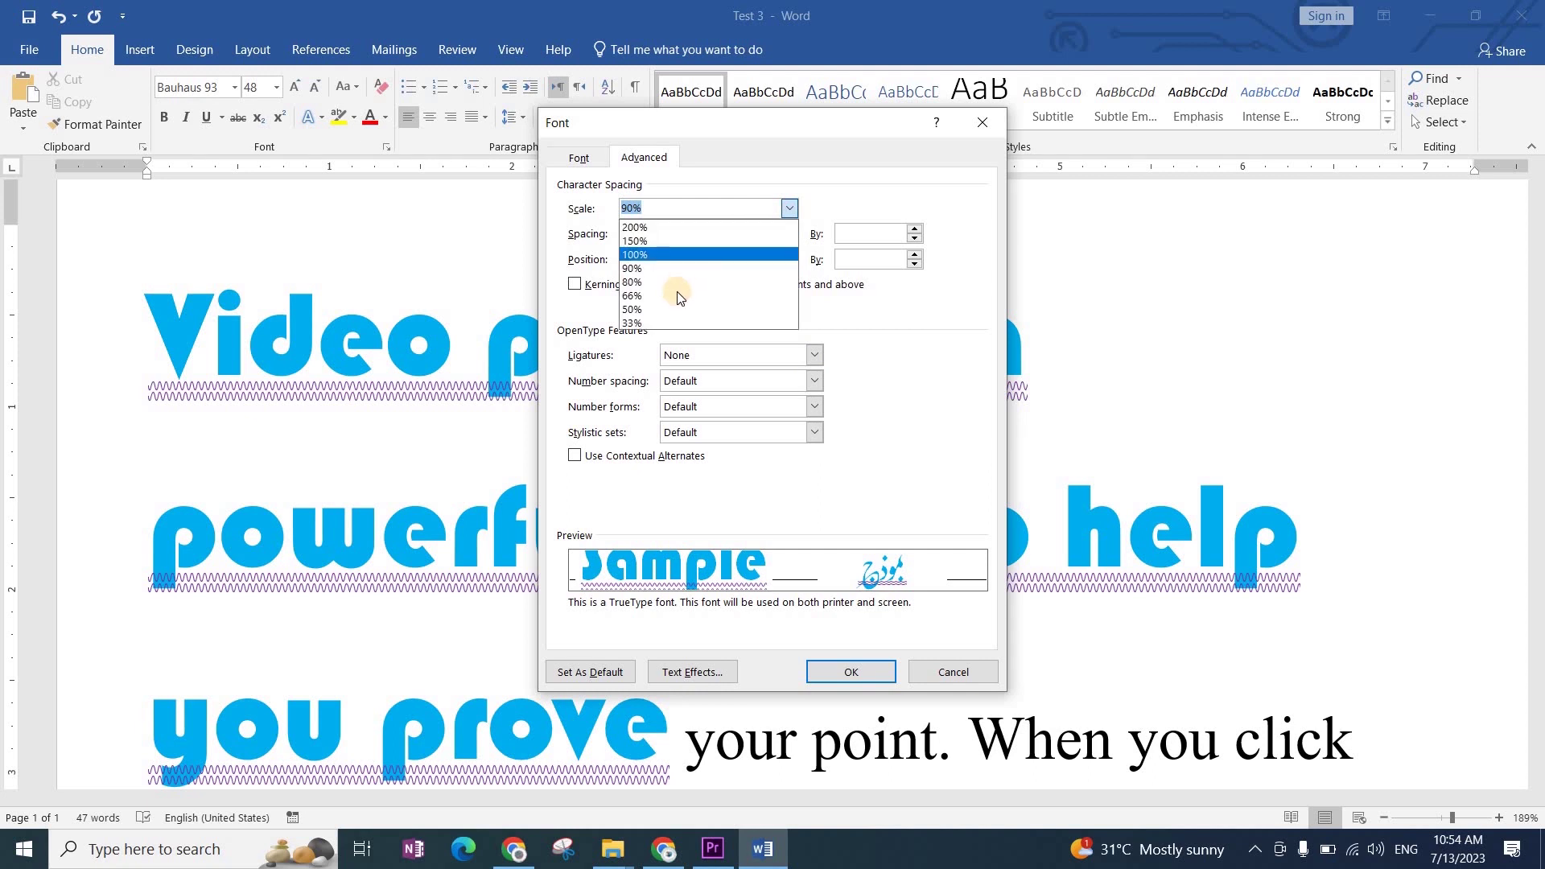
{"action": "left_click", "coordinate": [675, 296]}
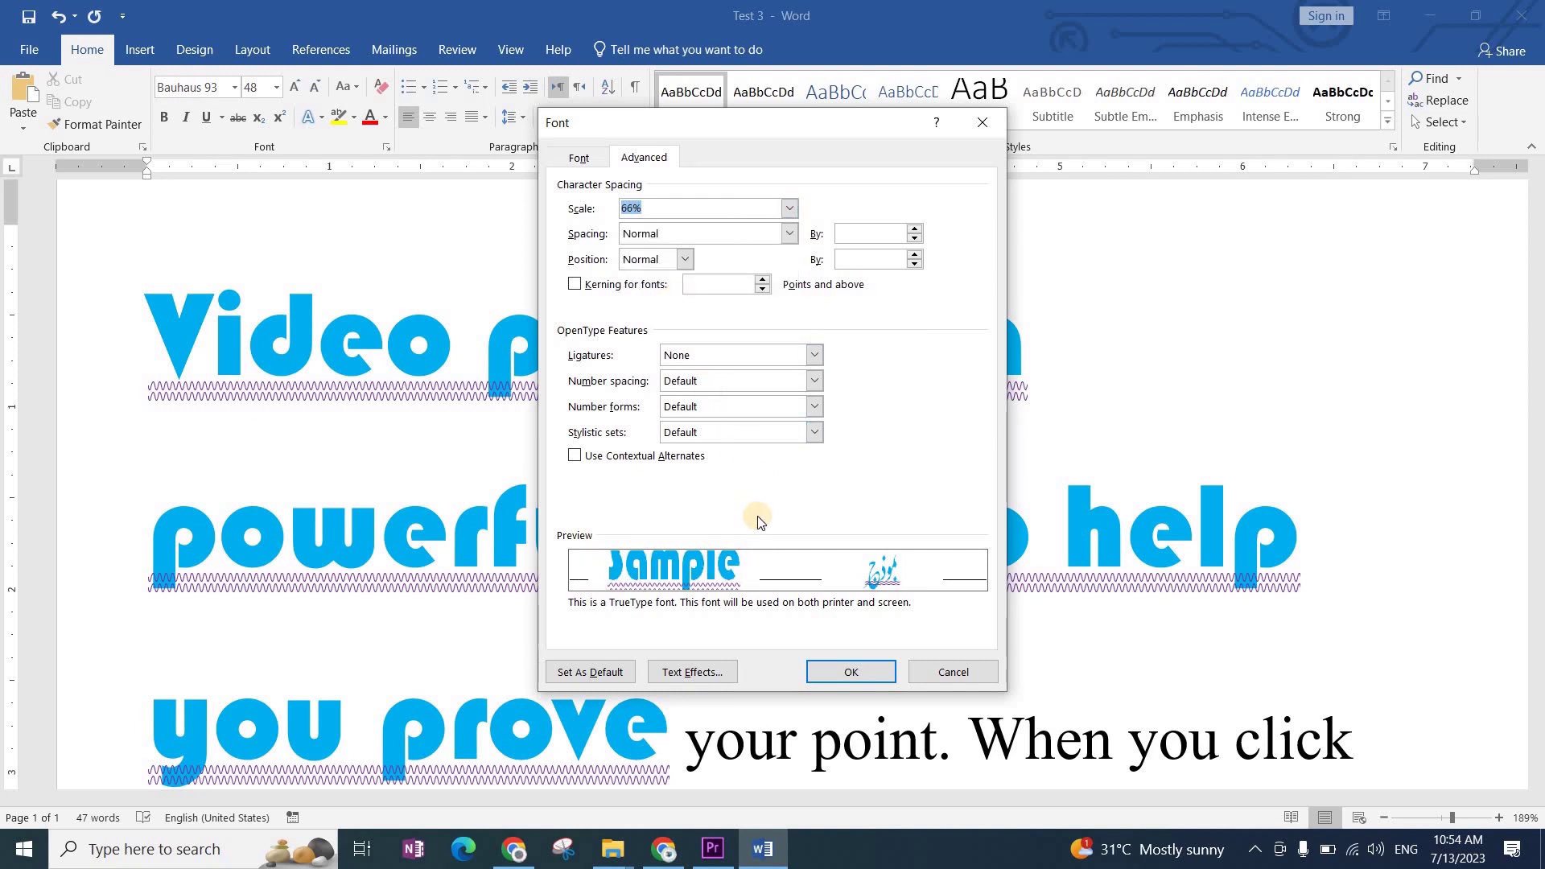
{"action": "left_click", "coordinate": [788, 209]}
{"action": "left_click", "coordinate": [684, 254]}
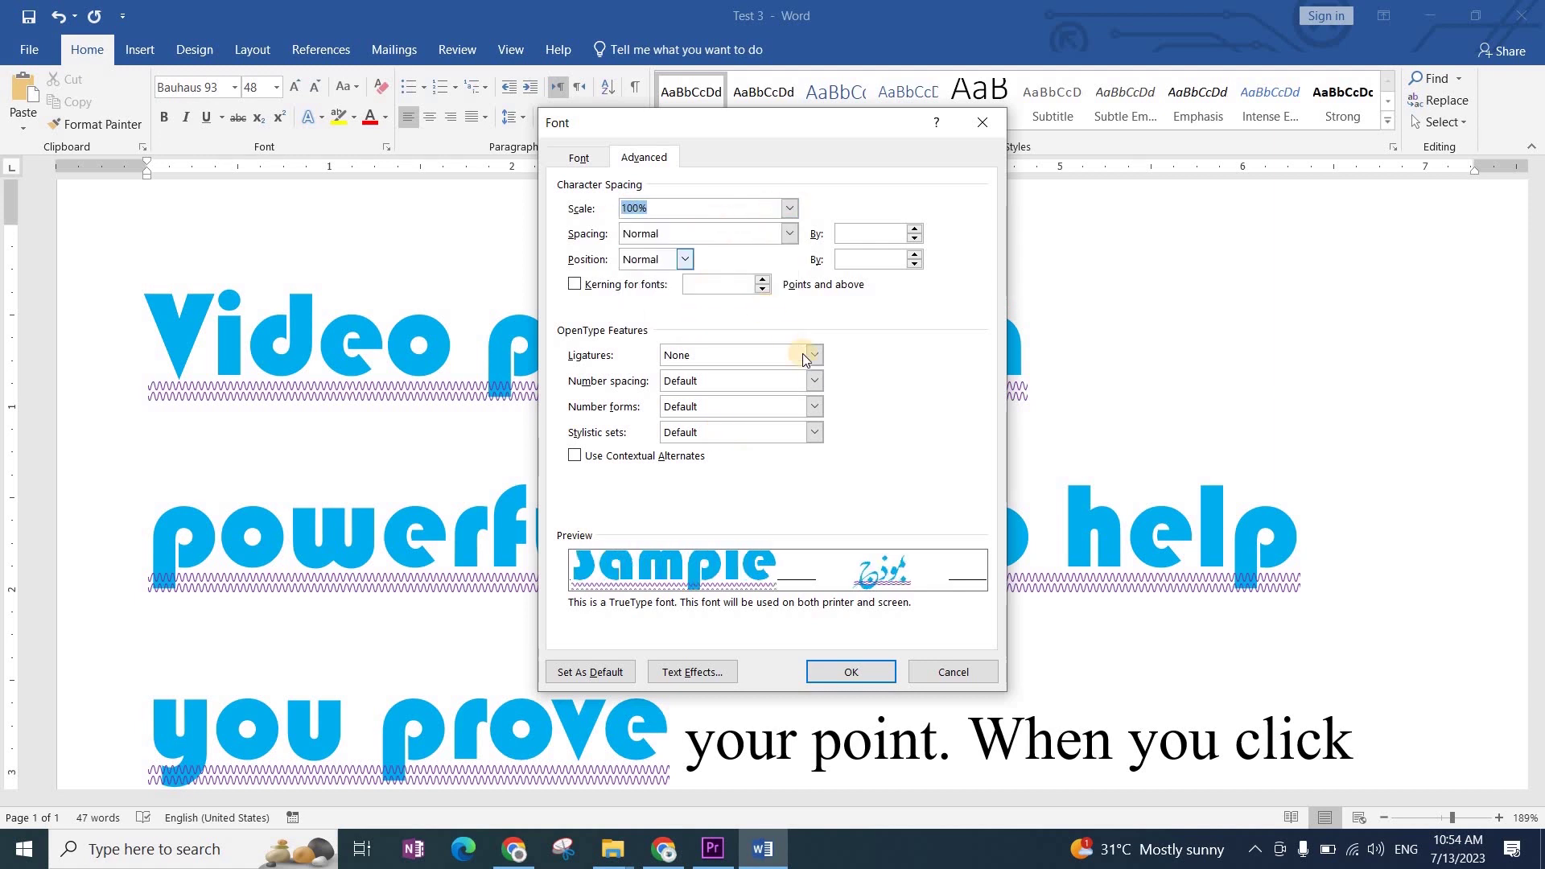
Step: Try Expanded character spacing, nudging the By amount up toward 3 pt
{"action": "left_click", "coordinate": [788, 234]}
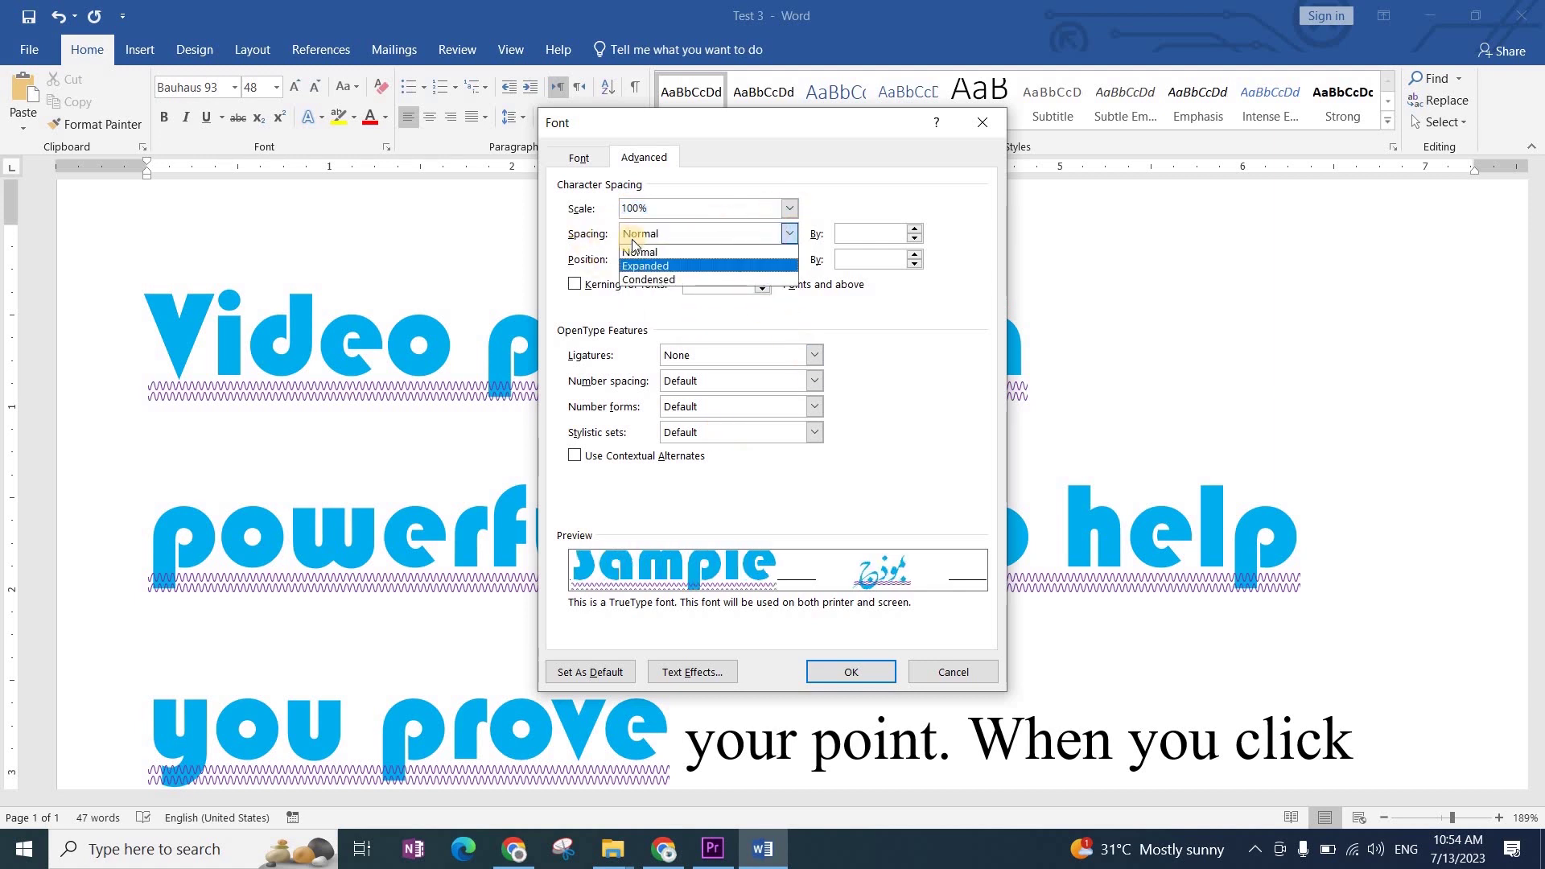
{"action": "left_click", "coordinate": [646, 266]}
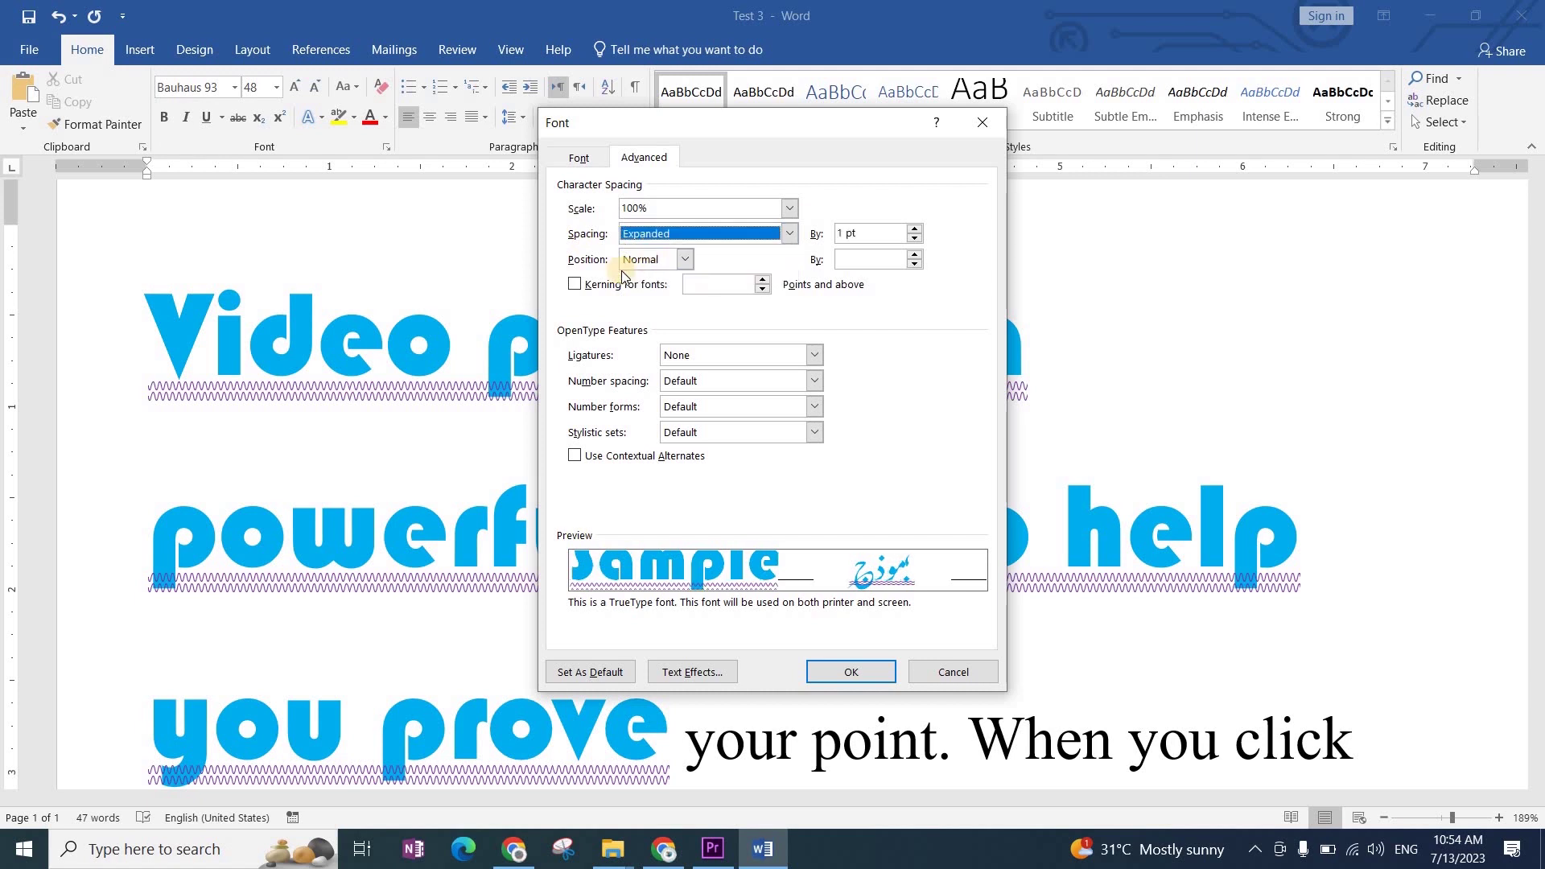
{"action": "left_click", "coordinate": [710, 233]}
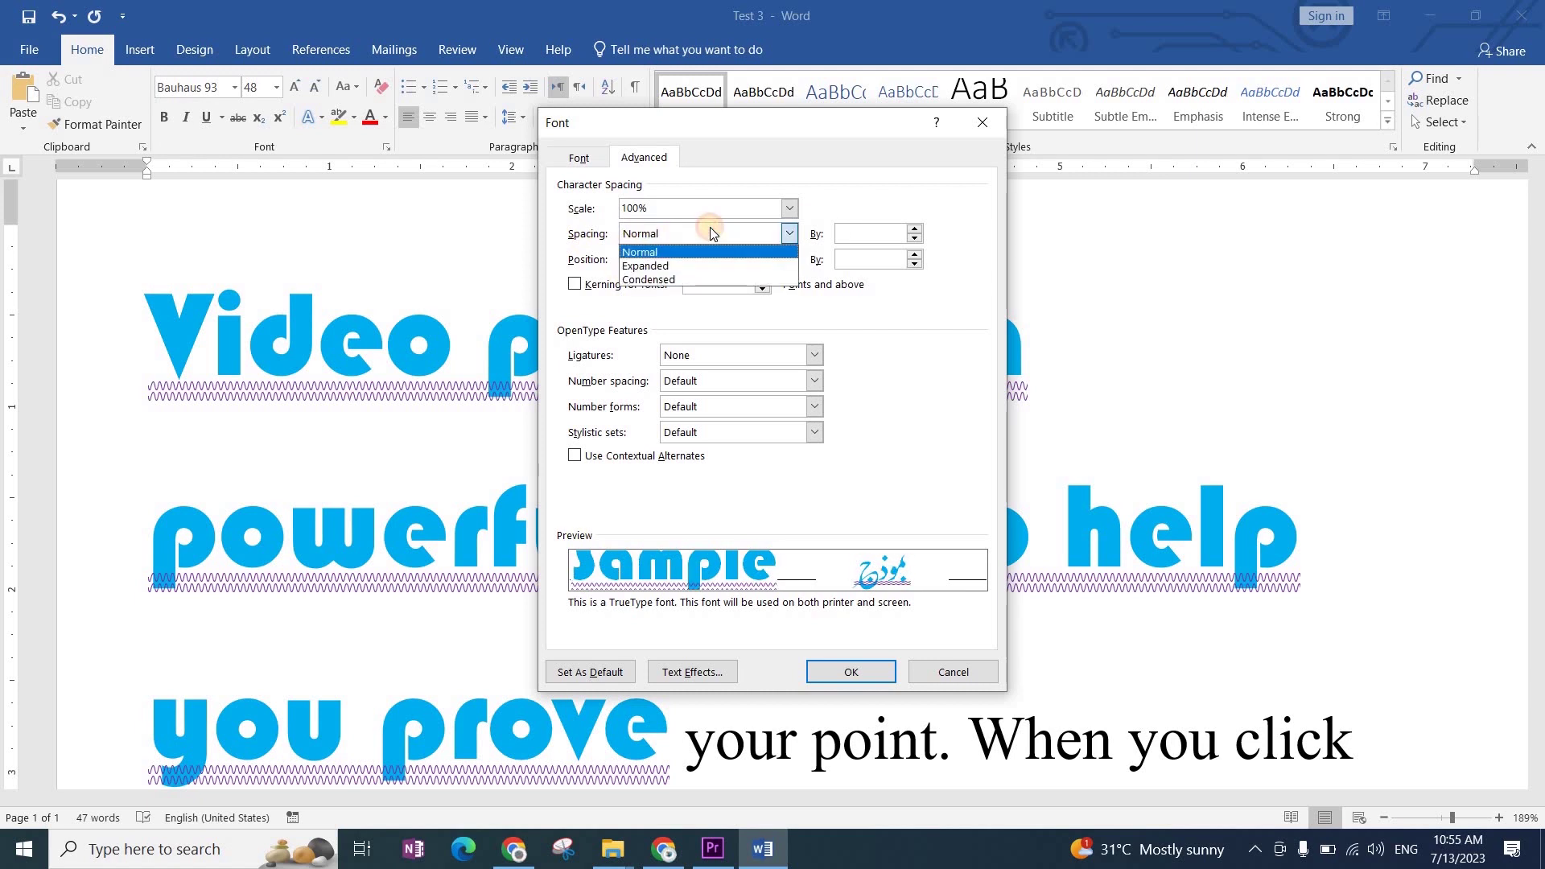
{"action": "left_click", "coordinate": [679, 268]}
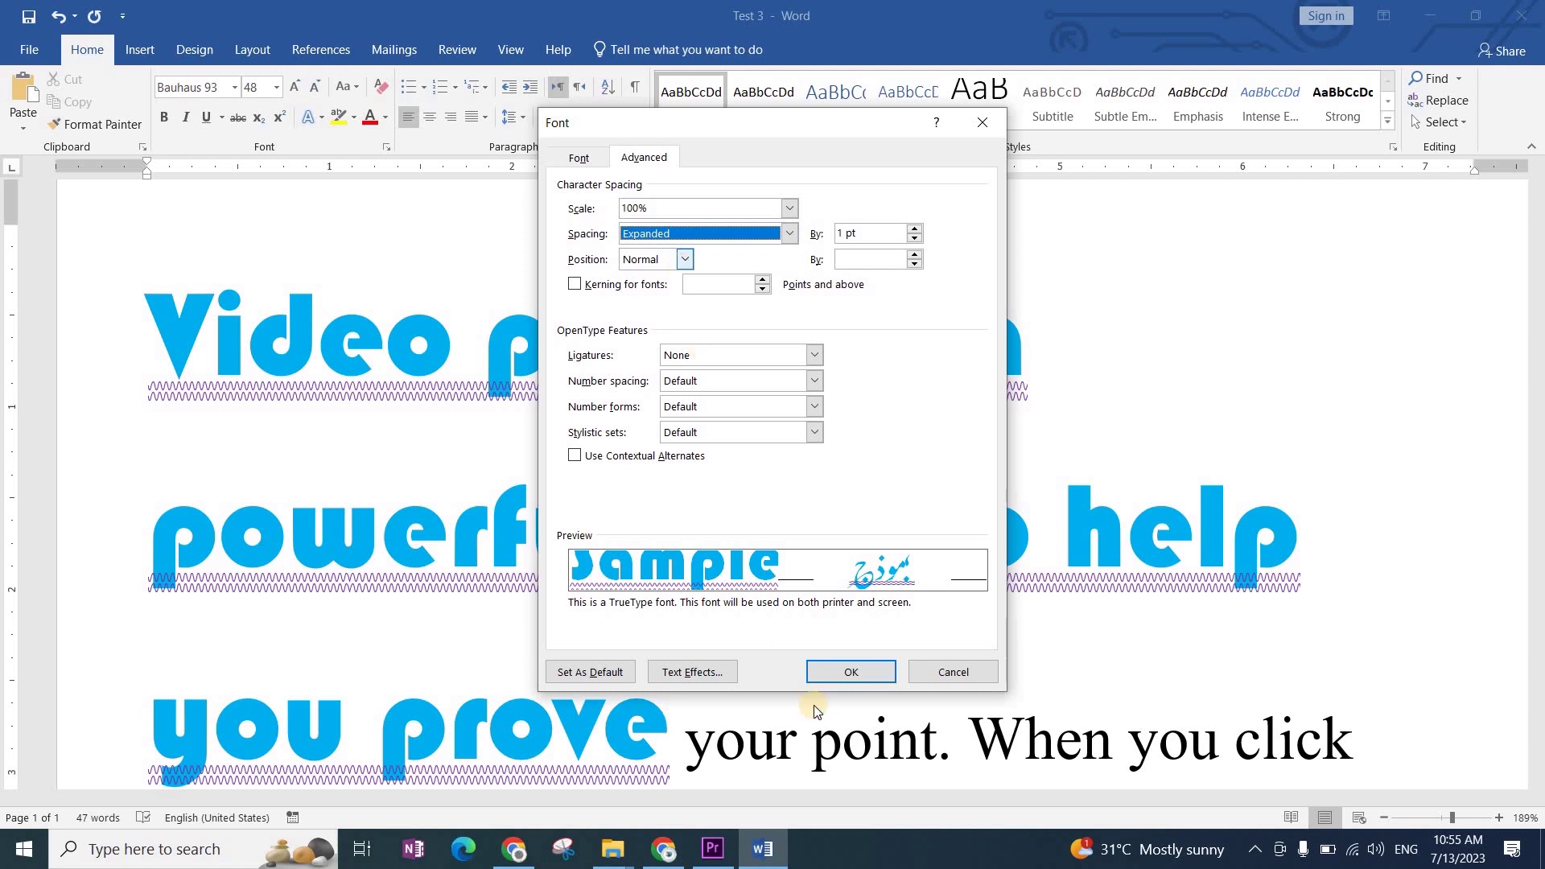
{"action": "left_click", "coordinate": [915, 228]}
{"action": "left_click", "coordinate": [914, 228]}
{"action": "left_click", "coordinate": [914, 228]}
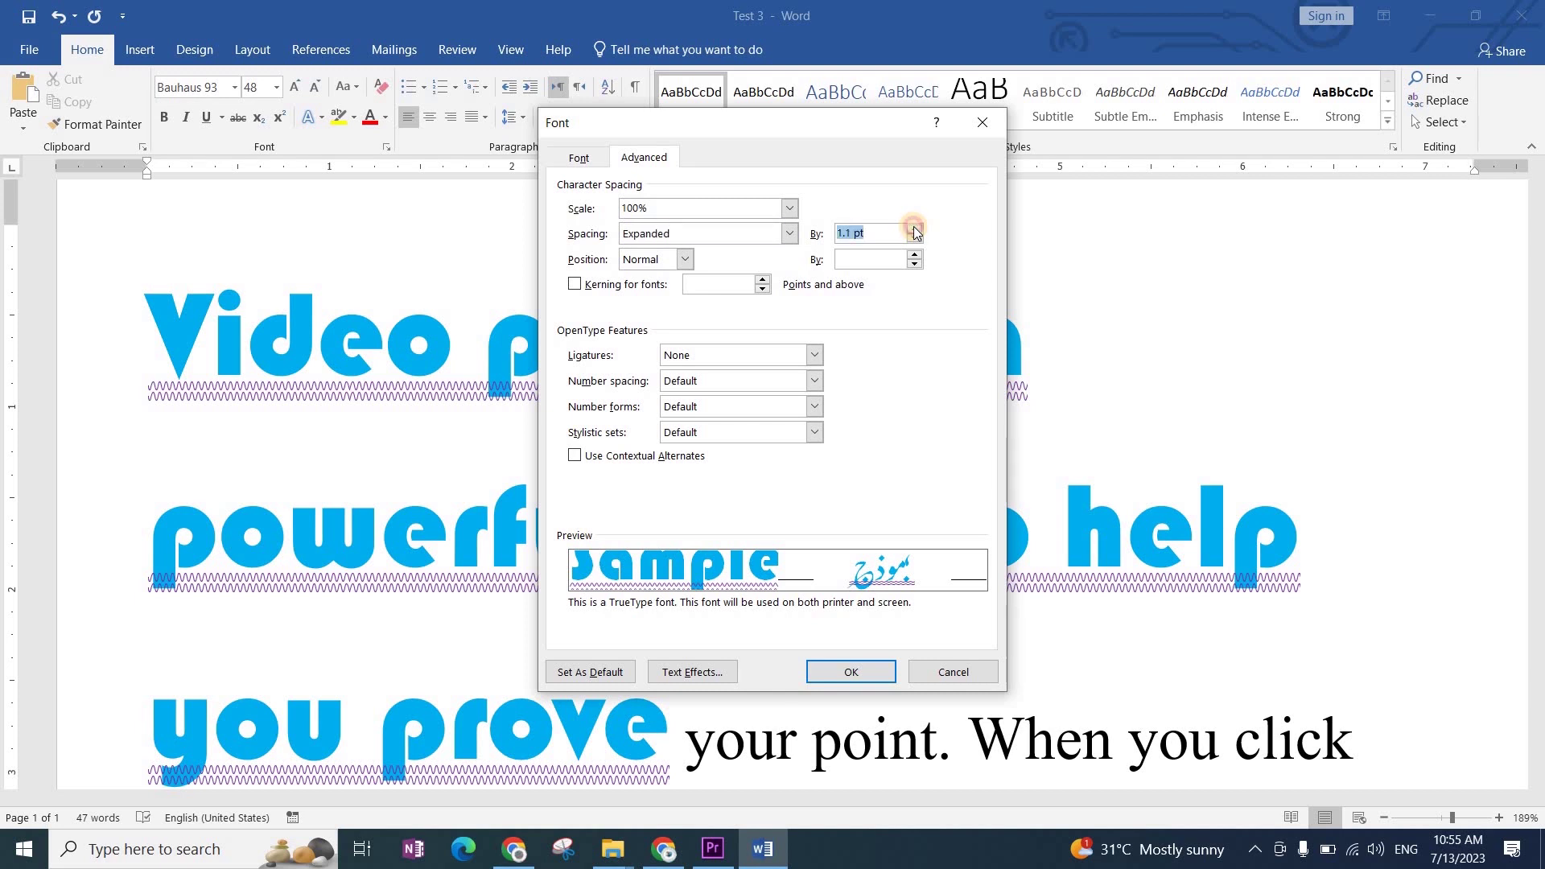
{"action": "left_click", "coordinate": [914, 227]}
{"action": "left_click", "coordinate": [914, 228]}
{"action": "left_click", "coordinate": [914, 227]}
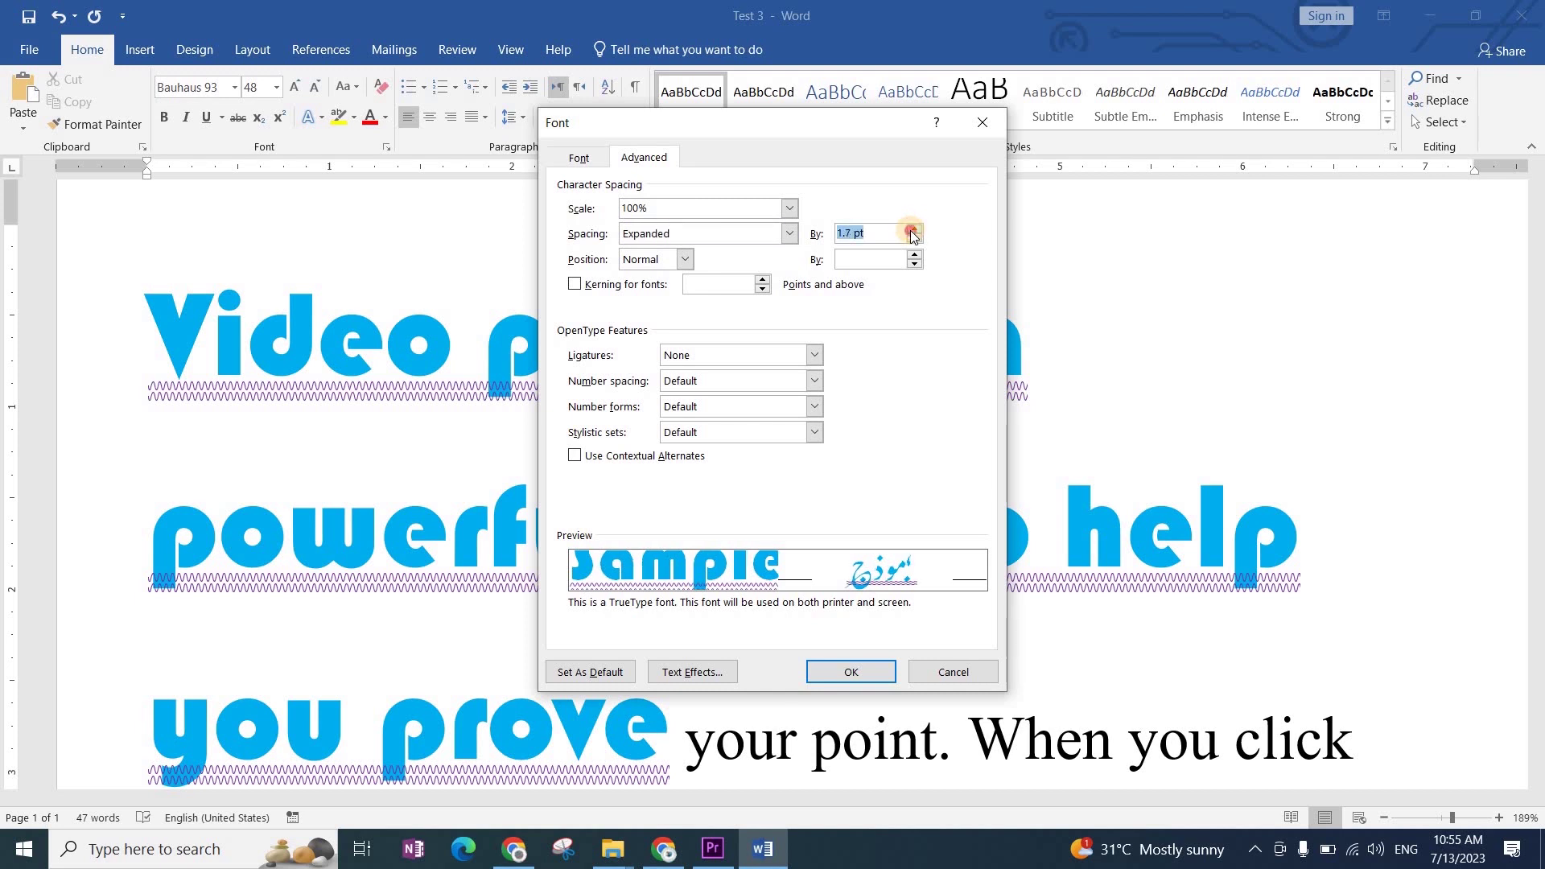
{"action": "left_click", "coordinate": [914, 228]}
{"action": "left_click", "coordinate": [914, 229]}
{"action": "left_click", "coordinate": [914, 229]}
{"action": "left_click", "coordinate": [914, 229]}
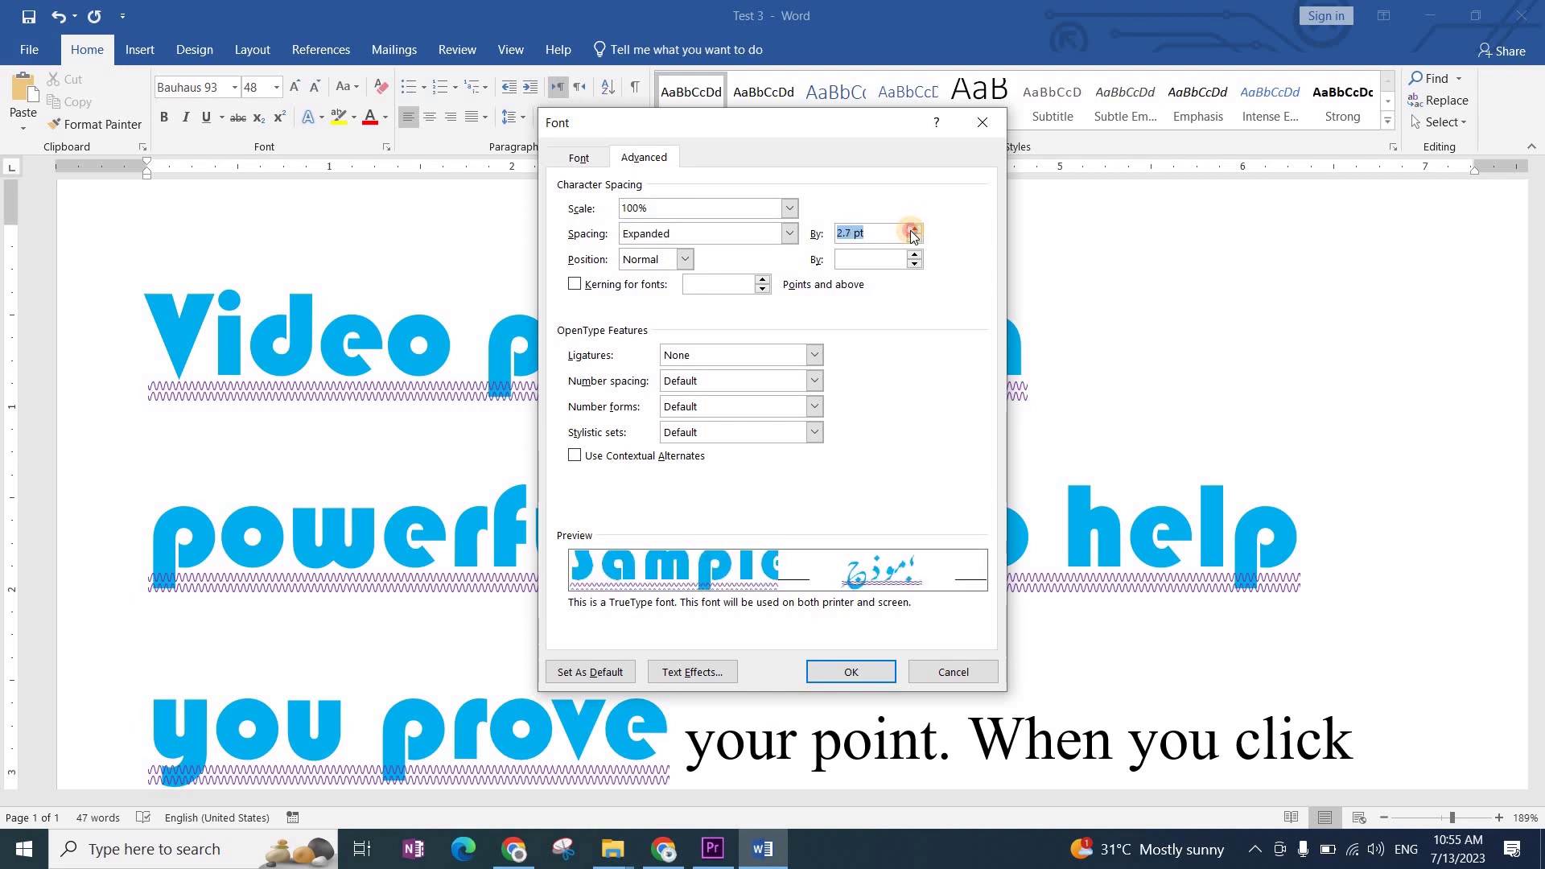
{"action": "left_click", "coordinate": [915, 229]}
{"action": "left_click", "coordinate": [914, 229]}
{"action": "left_click", "coordinate": [914, 239]}
{"action": "left_click", "coordinate": [914, 239]}
{"action": "left_click", "coordinate": [914, 239]}
{"action": "left_click", "coordinate": [914, 239]}
{"action": "left_click", "coordinate": [914, 239]}
{"action": "left_click", "coordinate": [914, 239]}
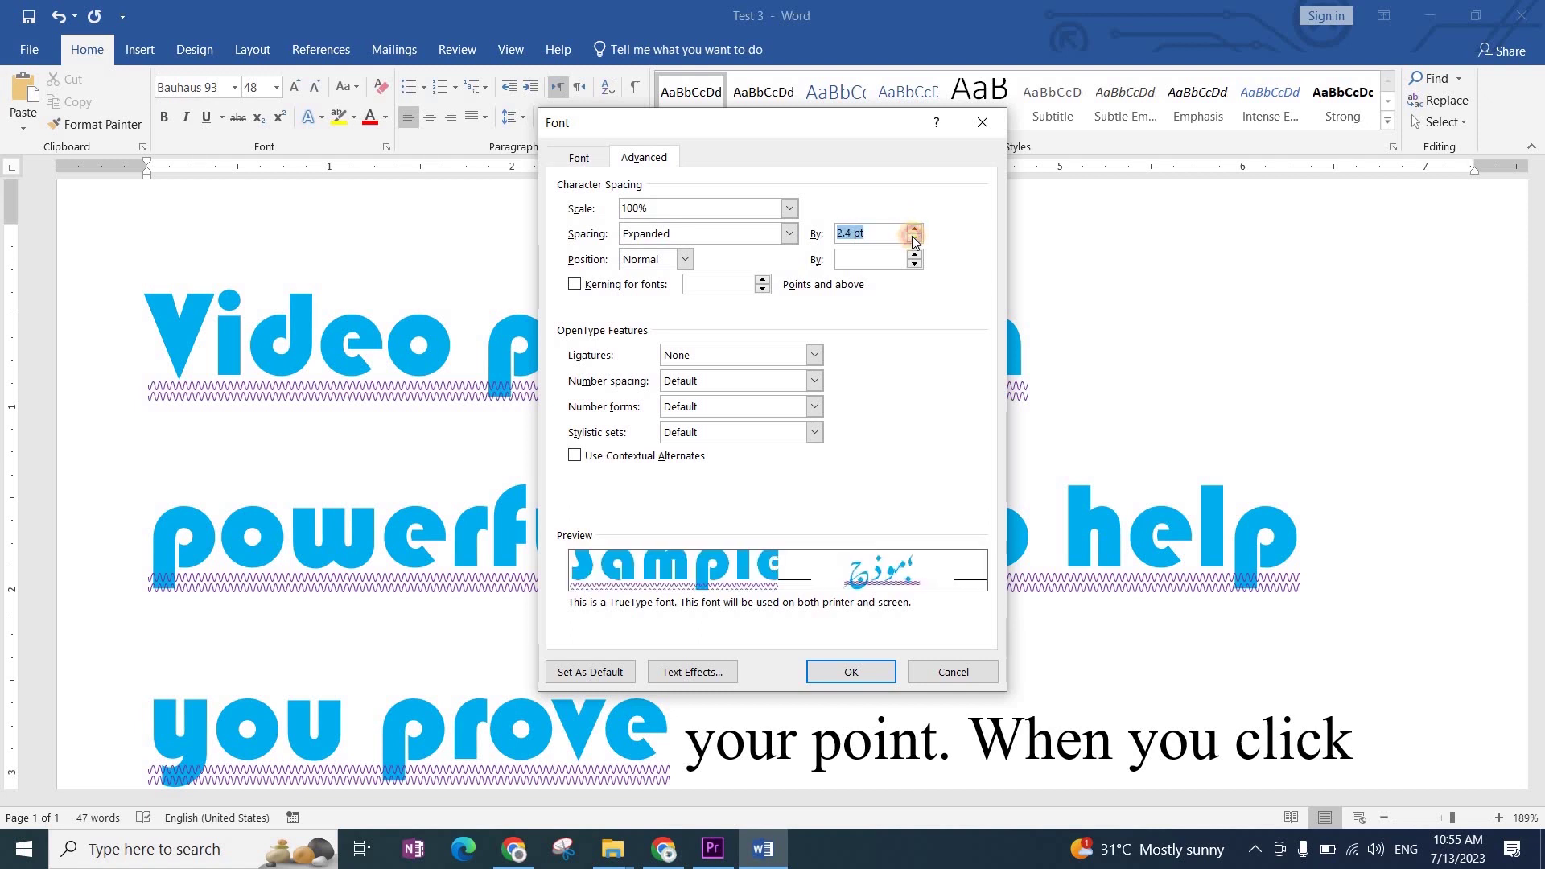
Step: Switch the spacing to Condensed and raise the By amount to 3.8 pt
{"action": "left_click", "coordinate": [757, 233]}
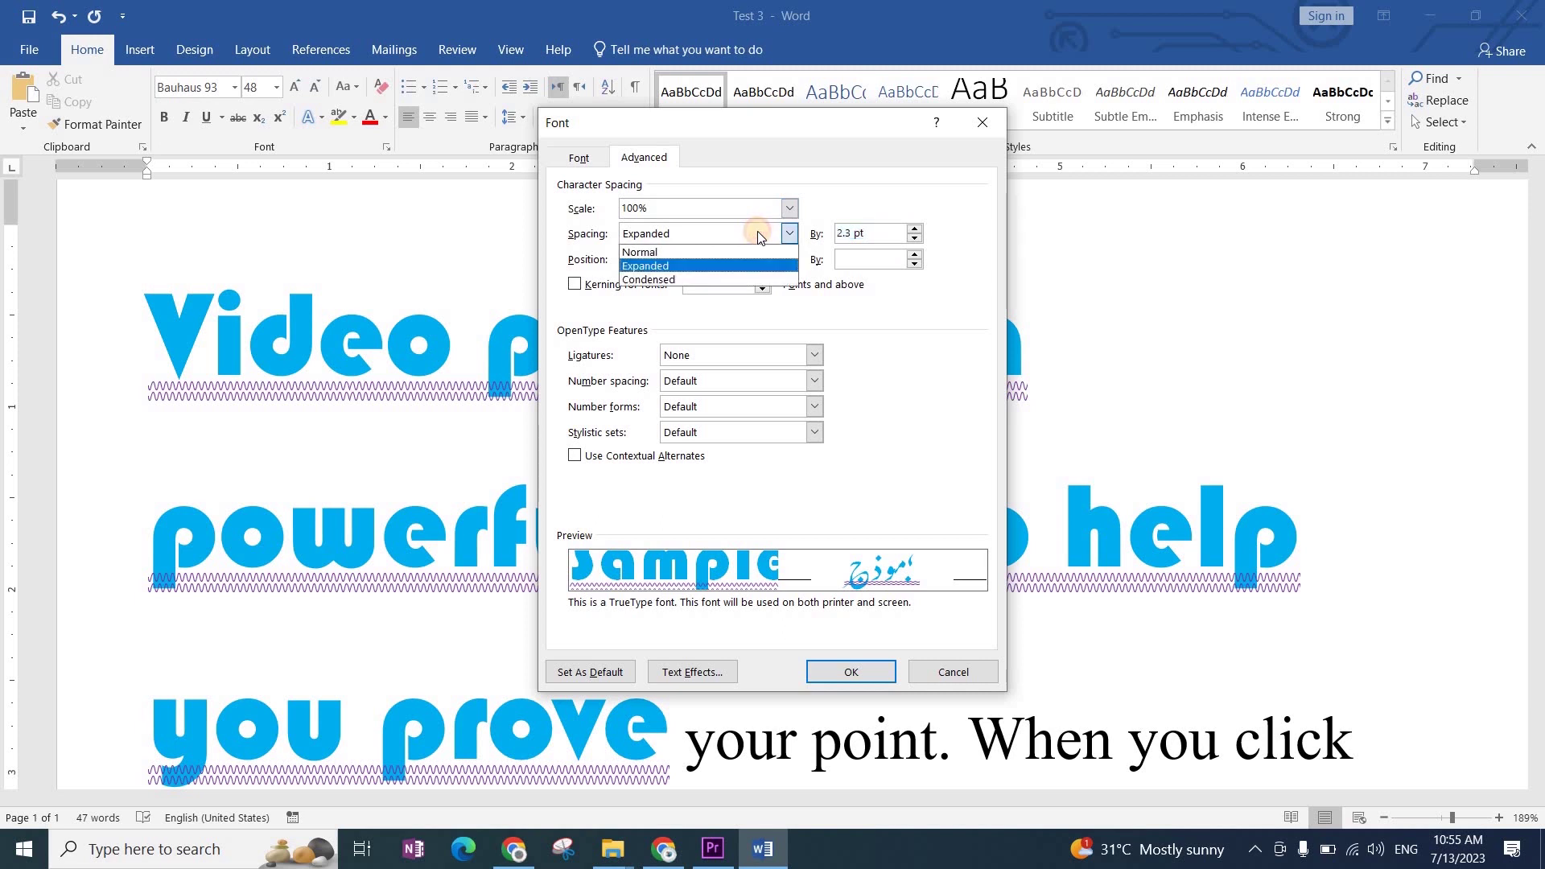
{"action": "left_click", "coordinate": [676, 280]}
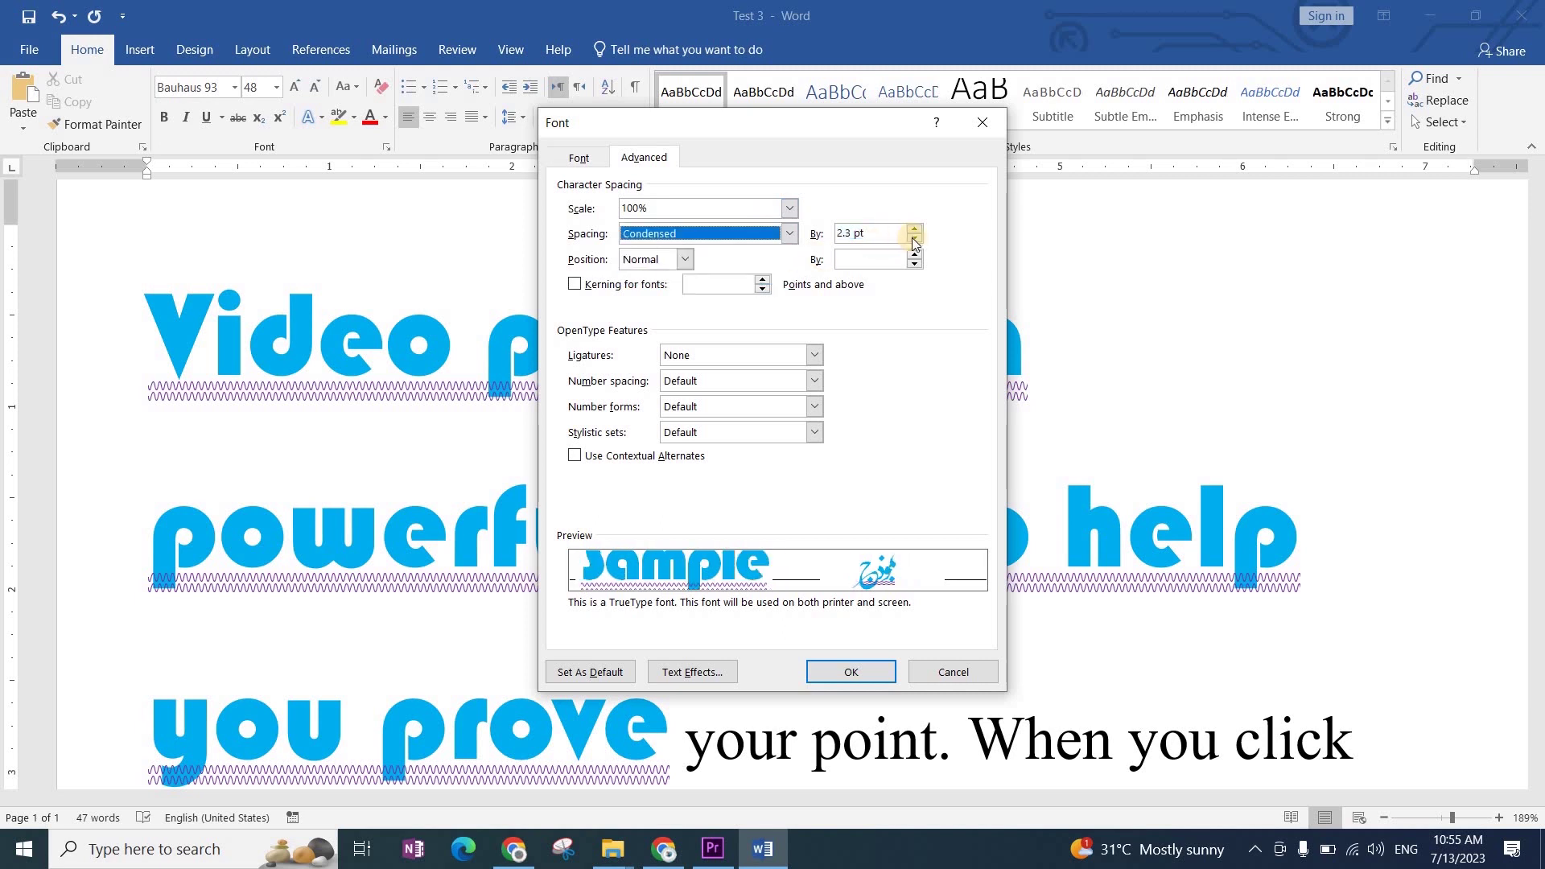
{"action": "left_click", "coordinate": [913, 238]}
{"action": "left_click", "coordinate": [911, 236]}
{"action": "left_click", "coordinate": [912, 237]}
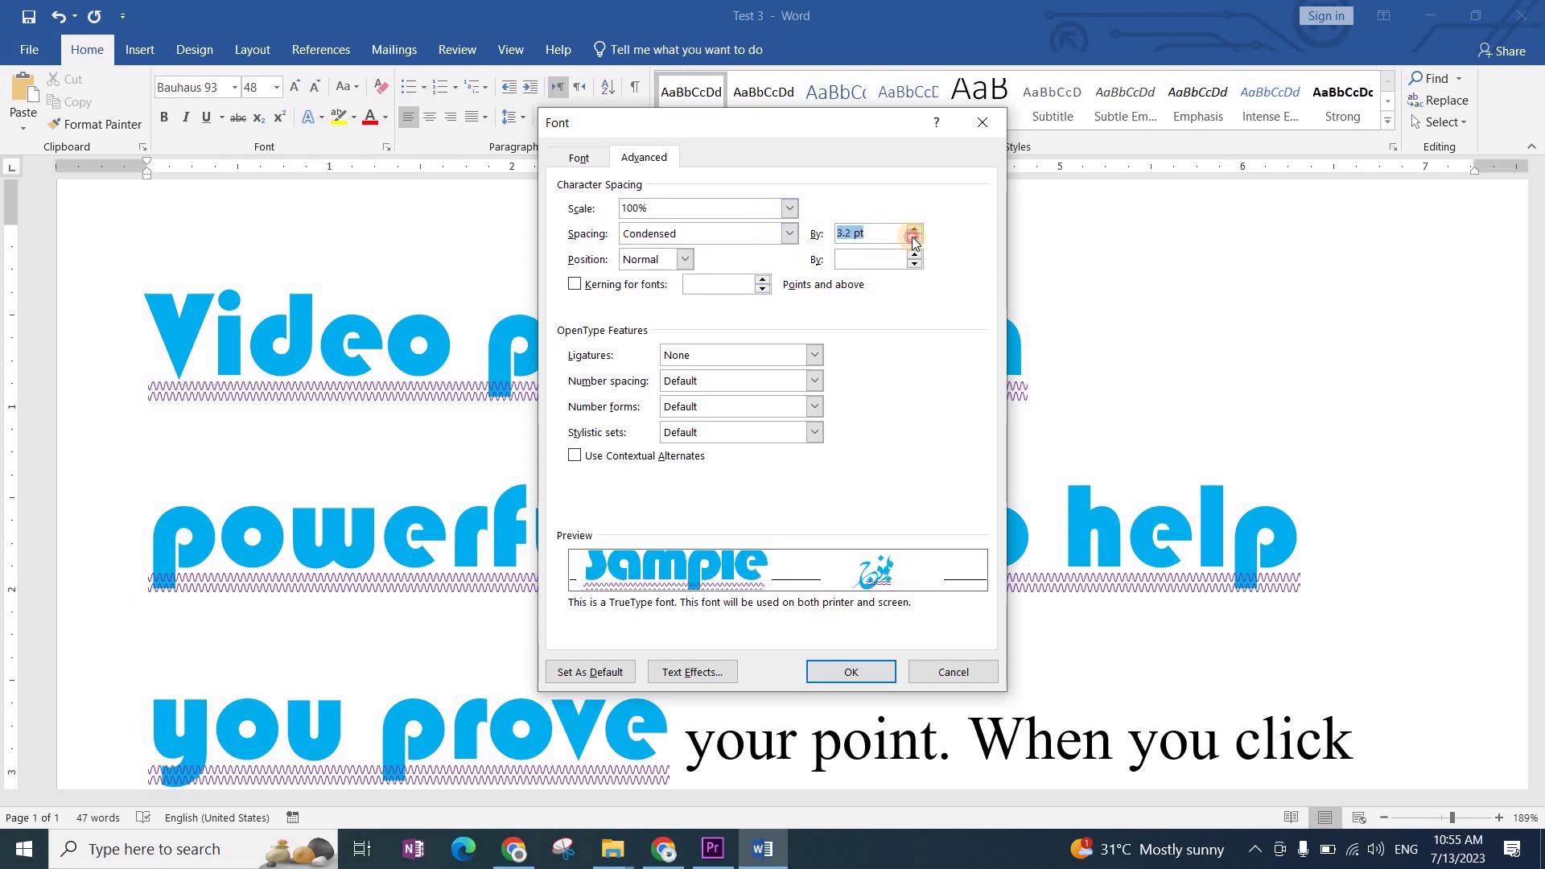
{"action": "left_click", "coordinate": [912, 236]}
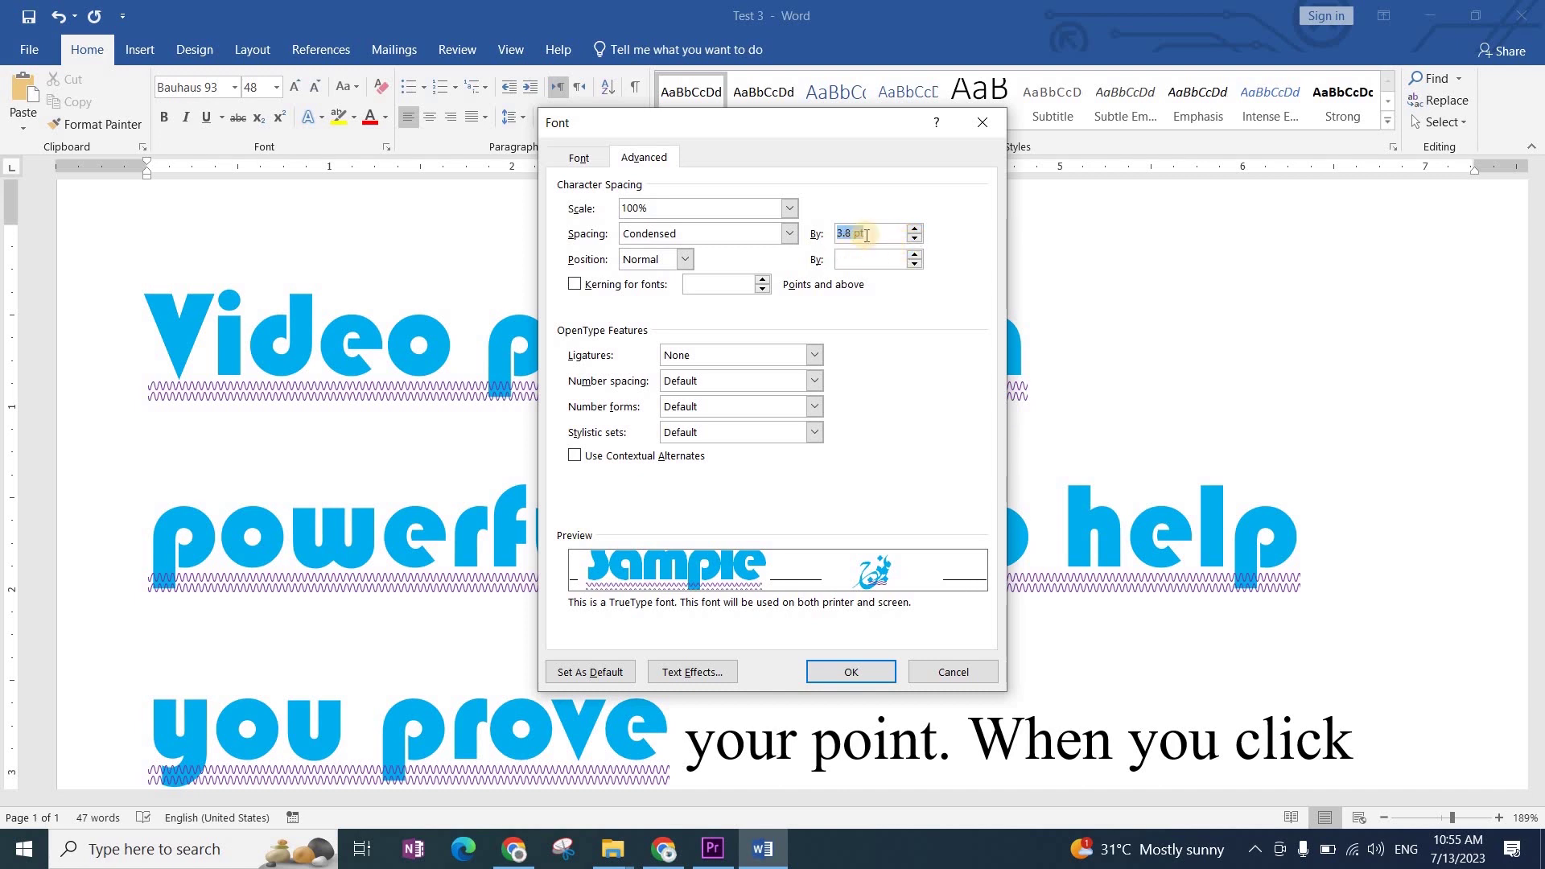
{"action": "left_click", "coordinate": [704, 234]}
Step: Reset spacing to Normal and use undo/redo to get back the plain Calibri sample paragraph
{"action": "left_click", "coordinate": [646, 248]}
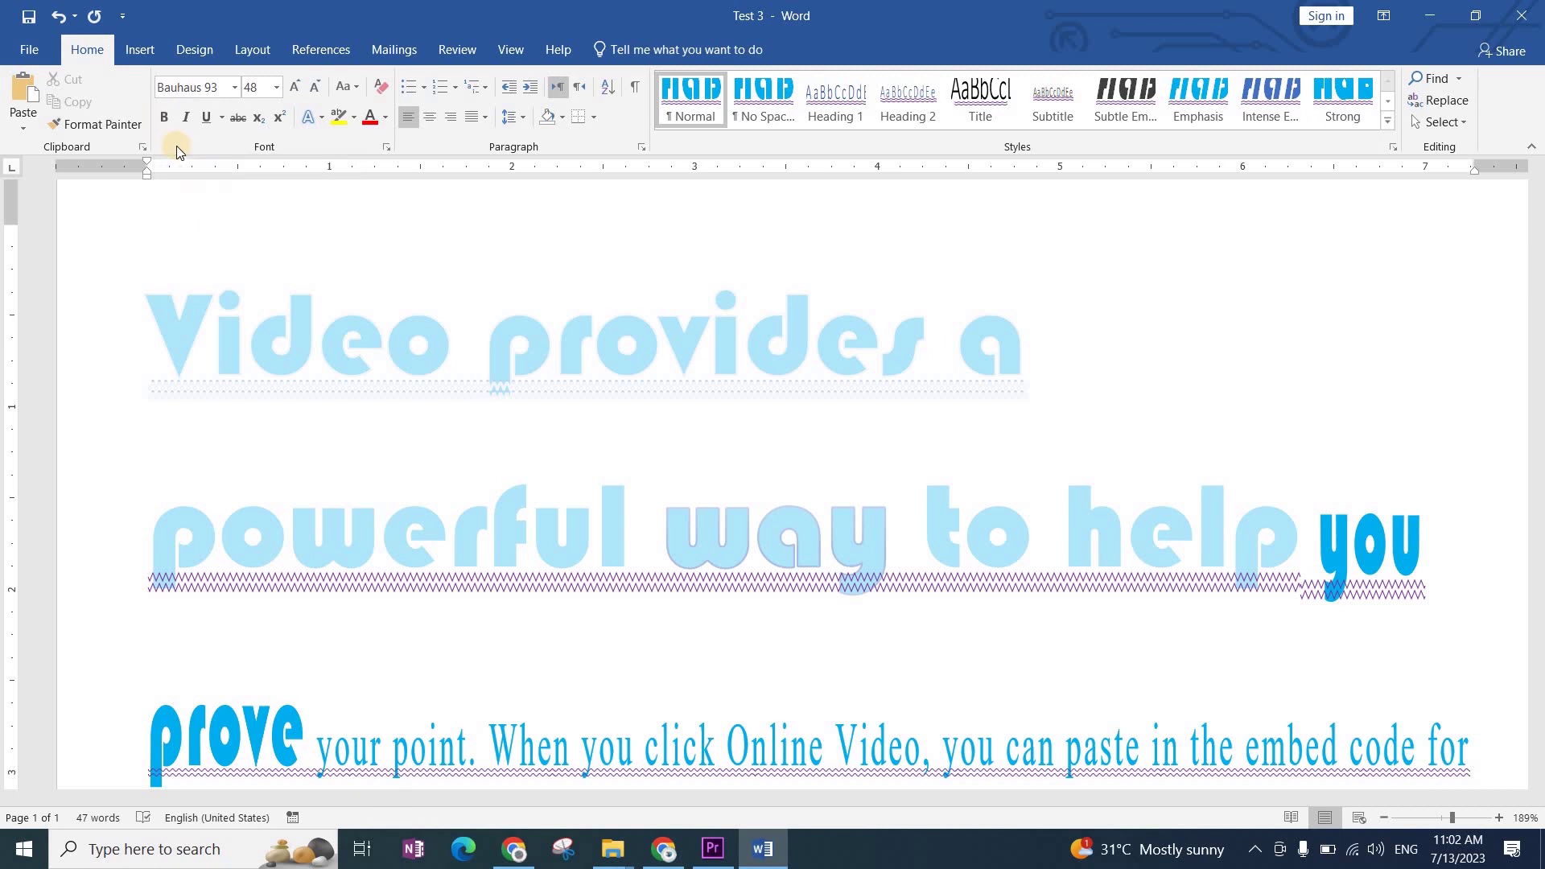
{"action": "key", "text": "ctrl+z"}
{"action": "key", "text": "ctrl+z"}
{"action": "key", "text": "ctrl+z"}
{"action": "key", "text": "ctrl+z"}
{"action": "key", "text": "ctrl+z"}
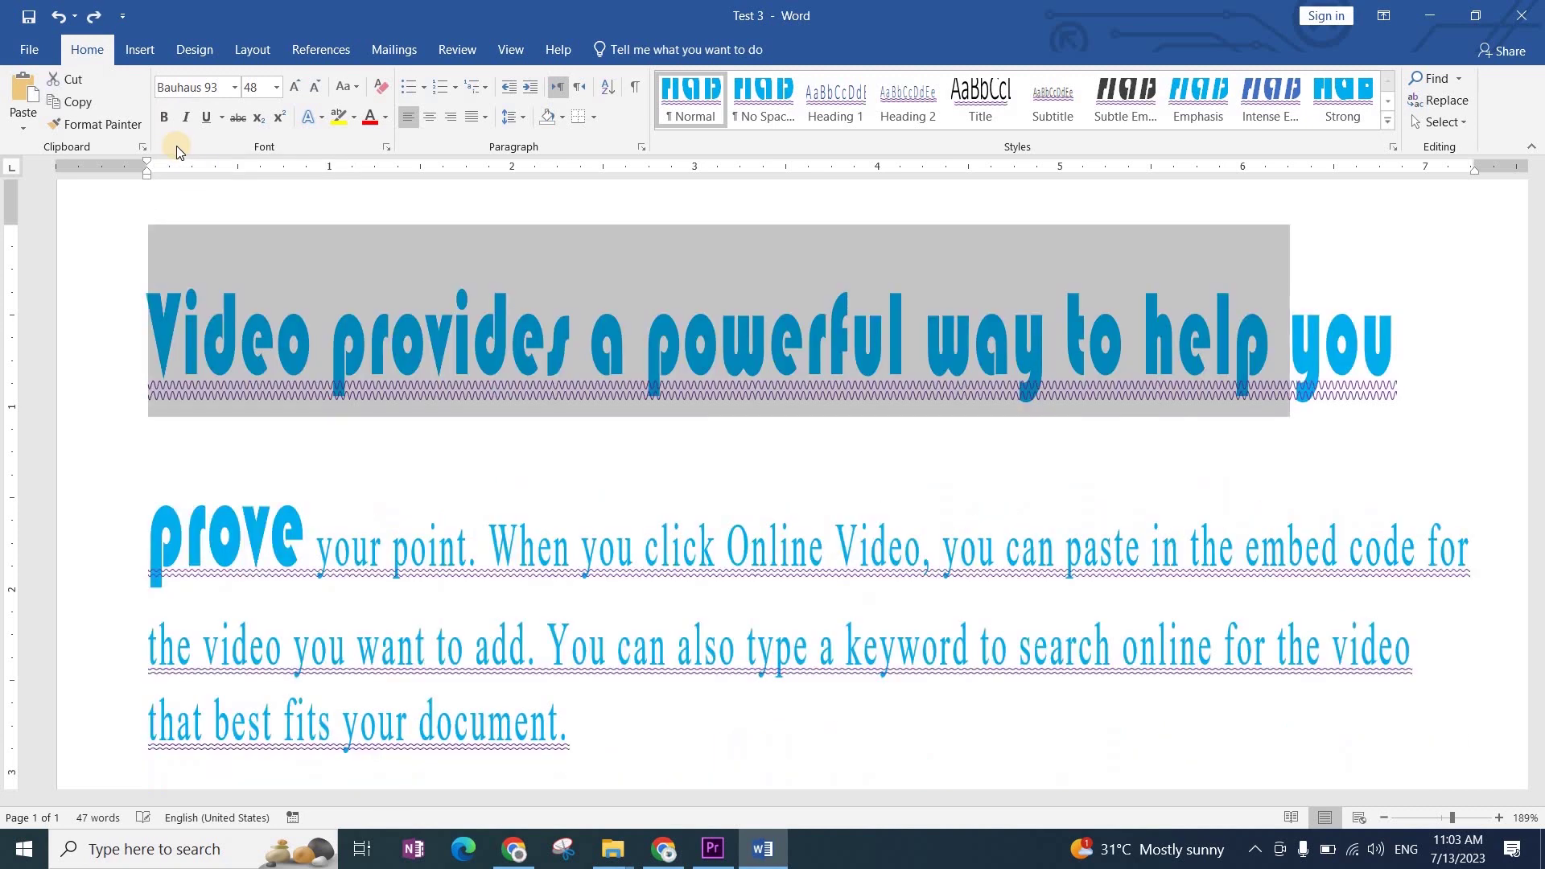
{"action": "key", "text": "ctrl+y"}
{"action": "key", "text": "ctrl+y"}
{"action": "key", "text": "ctrl+y"}
{"action": "key", "text": "ctrl+y"}
{"action": "key", "text": "ctrl+y"}
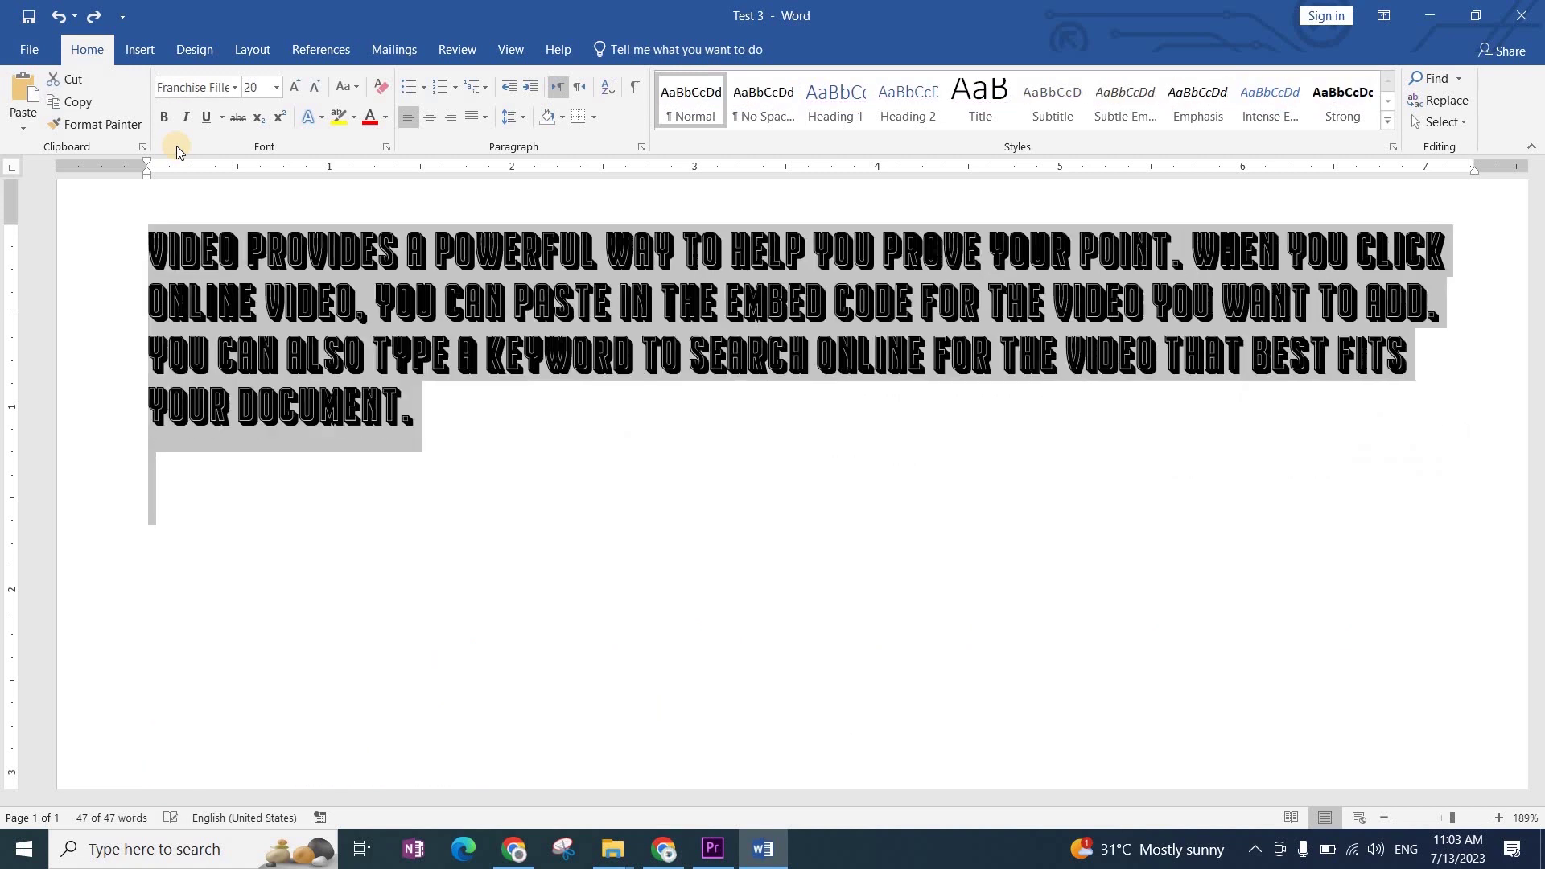
{"action": "key", "text": "ctrl+z"}
{"action": "key", "text": "ctrl+z"}
{"action": "key", "text": "ctrl+z"}
{"action": "key", "text": "ctrl+z"}
{"action": "key", "text": "ctrl+z"}
{"action": "key", "text": "ctrl+z"}
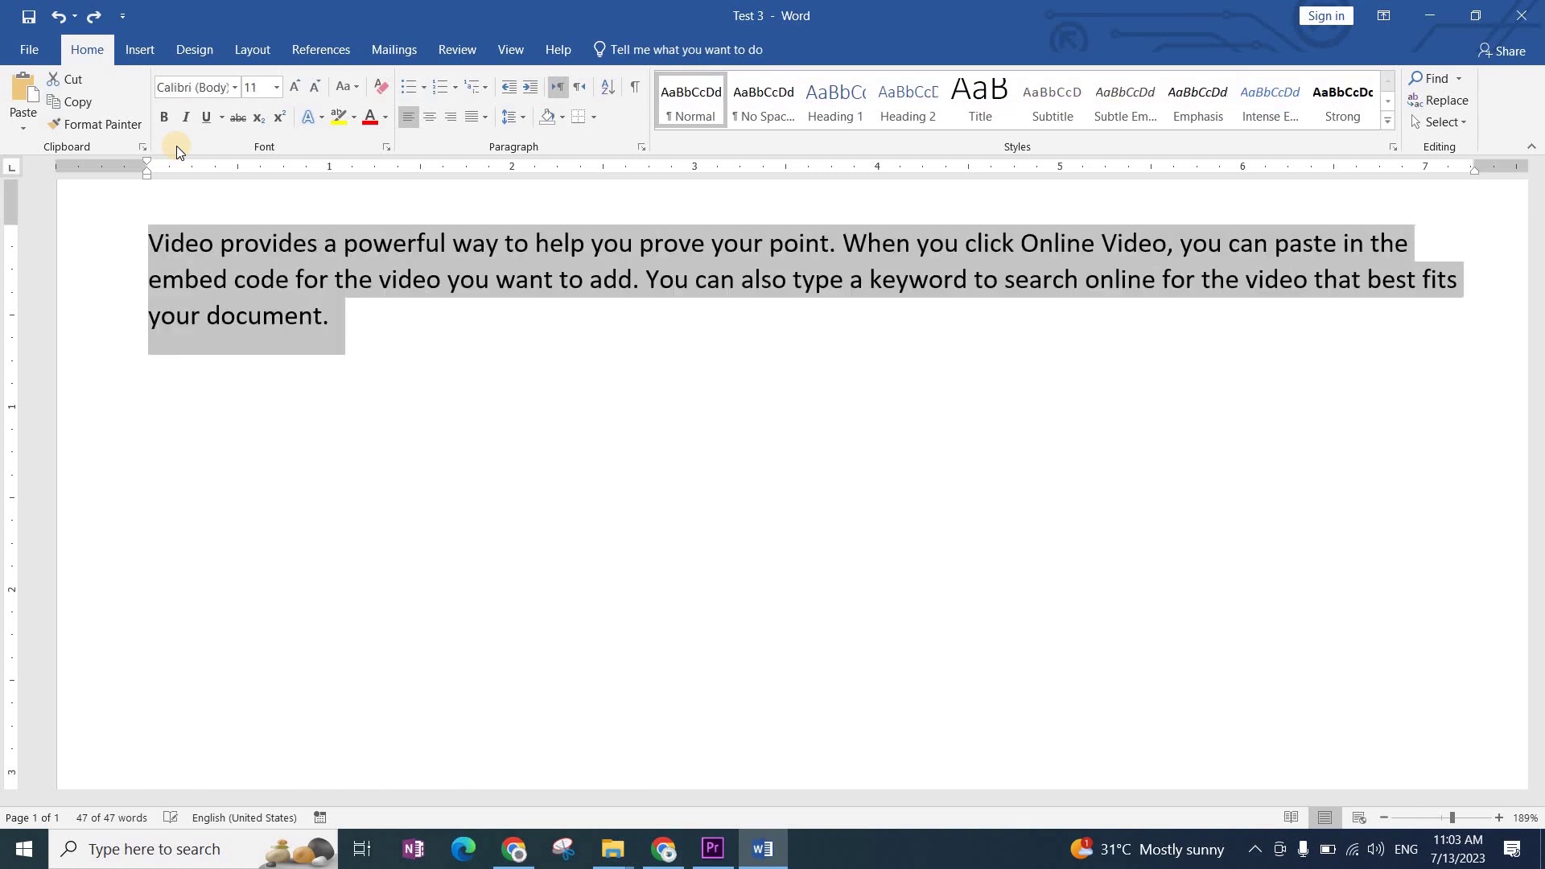
{"action": "key", "text": "ctrl+y"}
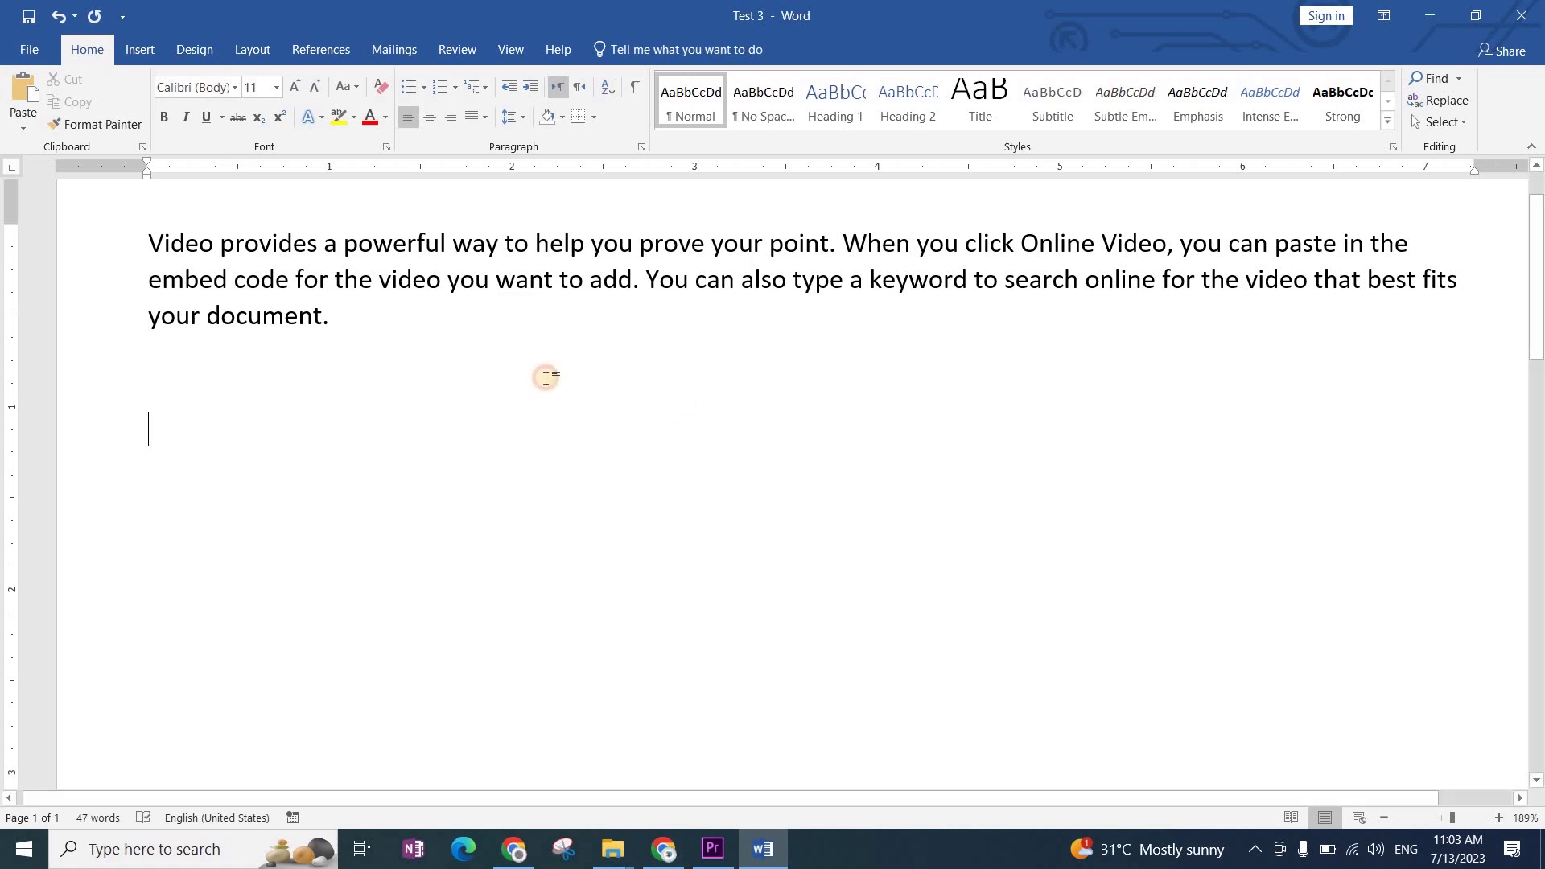
Step: Select 'prove your point' in the sample paragraph and apply Bold
{"action": "left_click", "coordinate": [452, 354]}
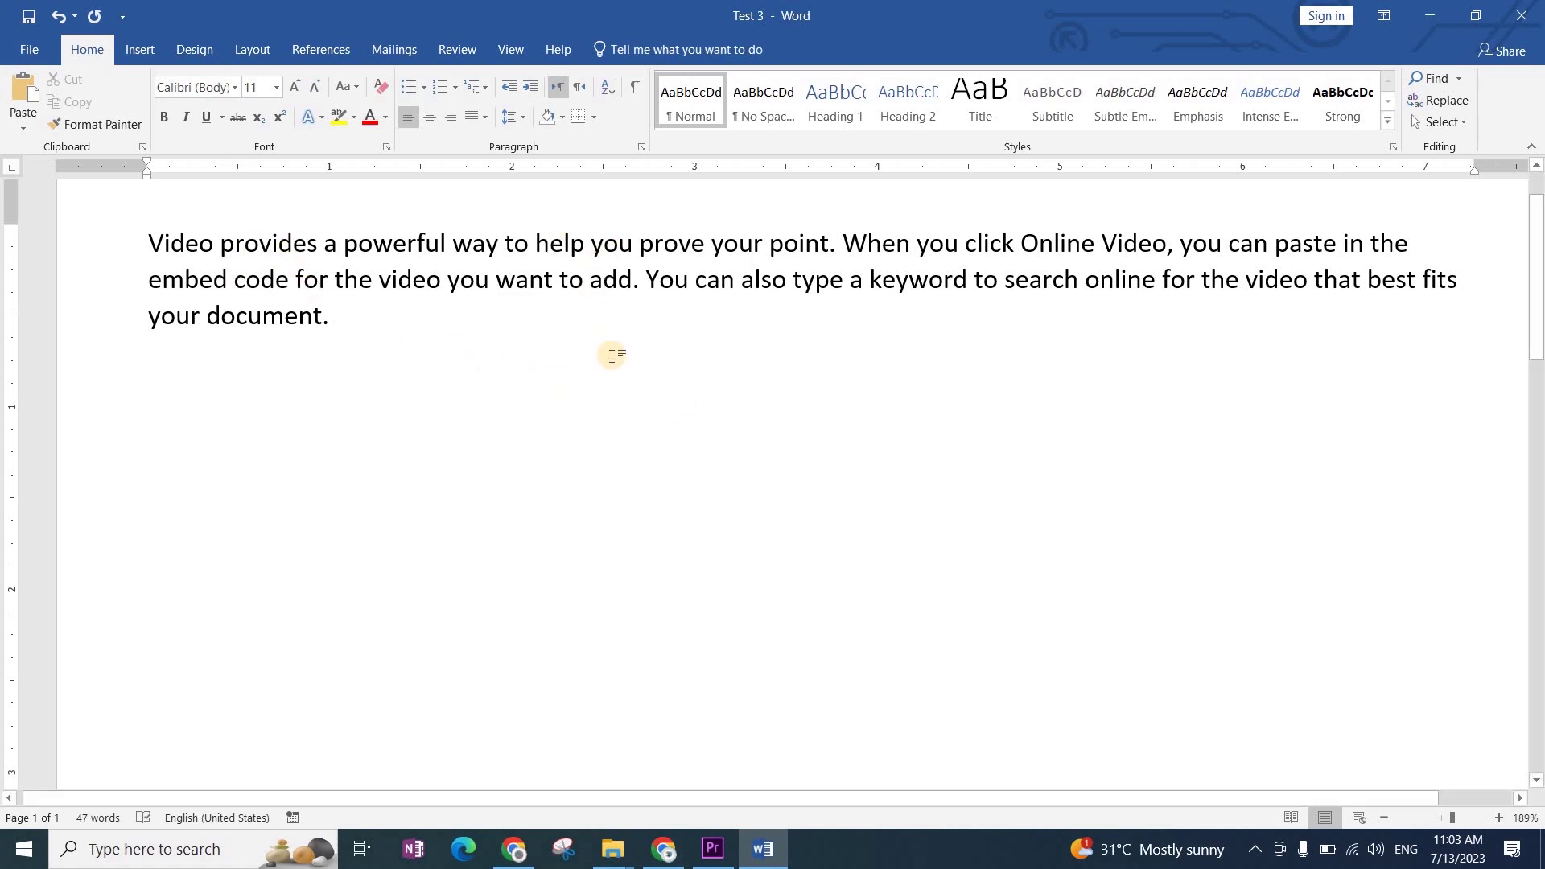
{"action": "left_click_drag", "start_coordinate": [640, 244], "coordinate": [827, 252]}
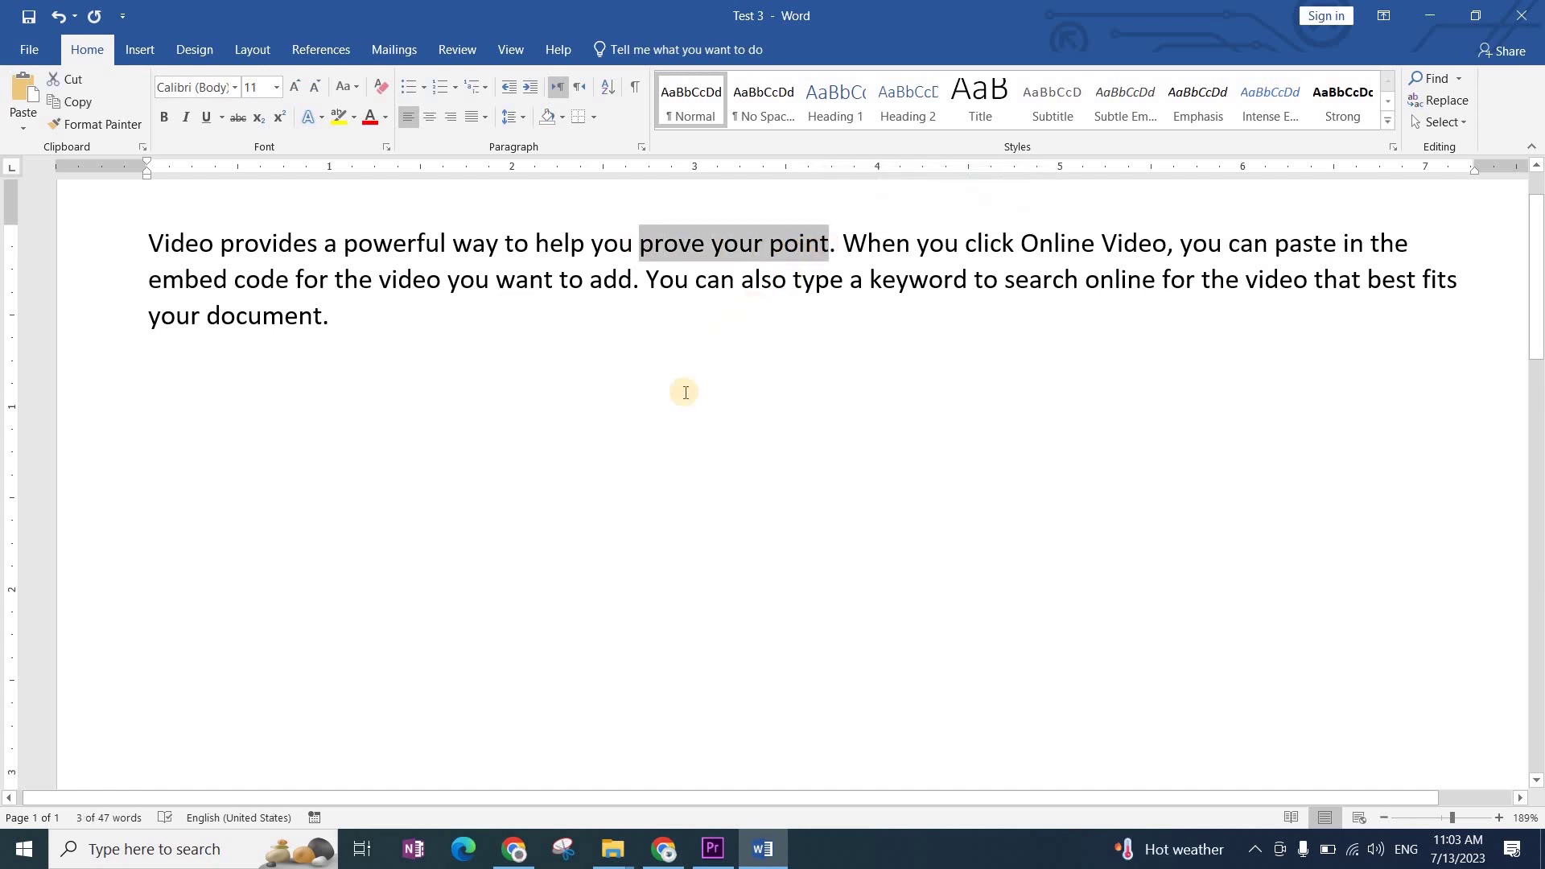
{"action": "left_click", "coordinate": [168, 115]}
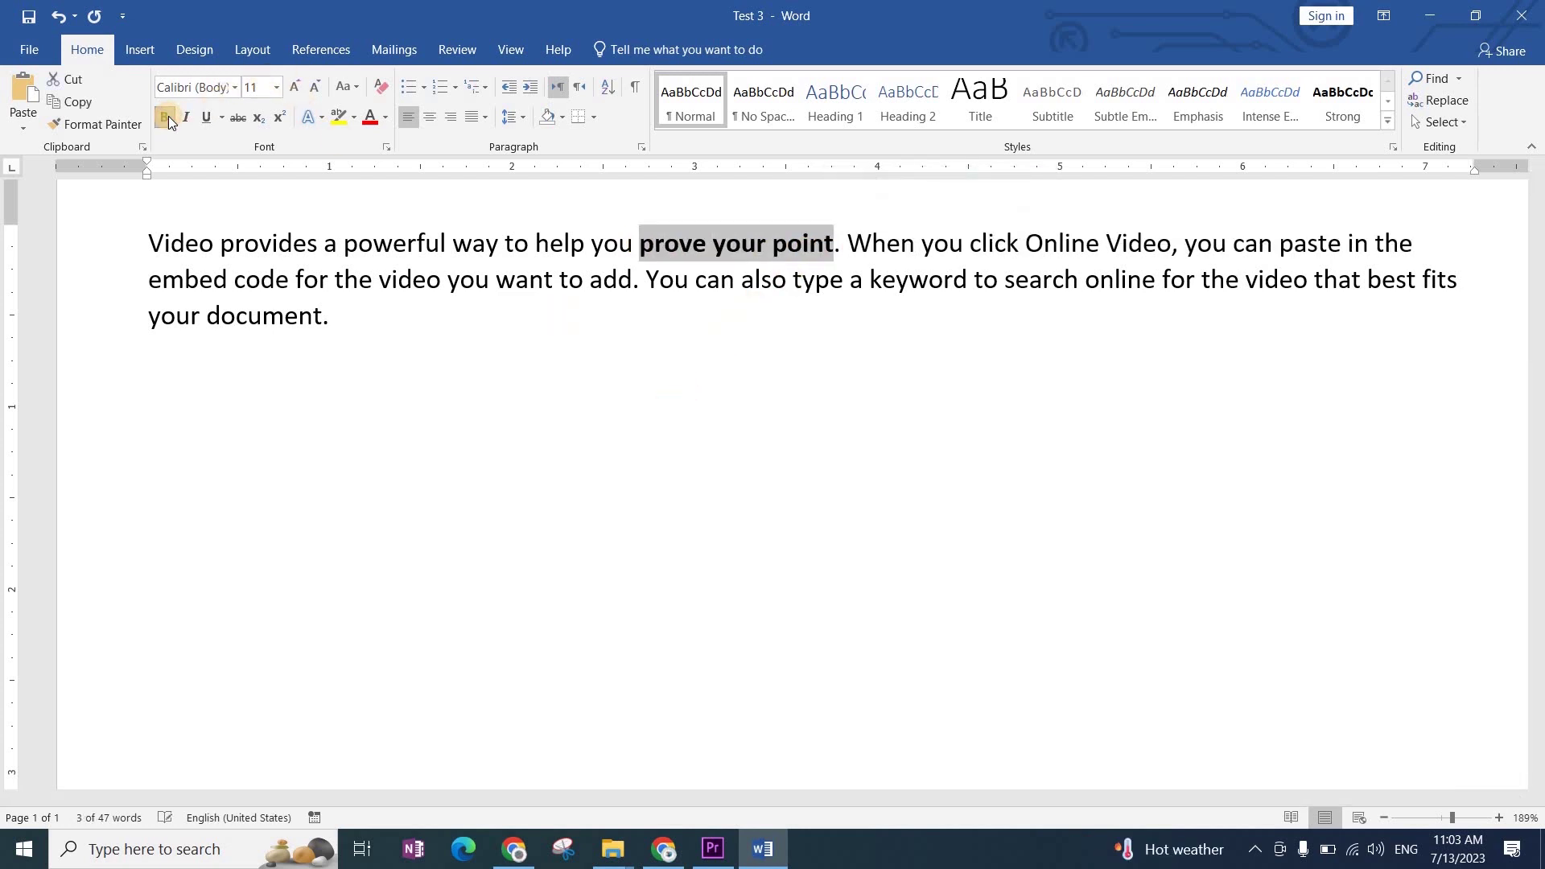
{"action": "left_click", "coordinate": [729, 388]}
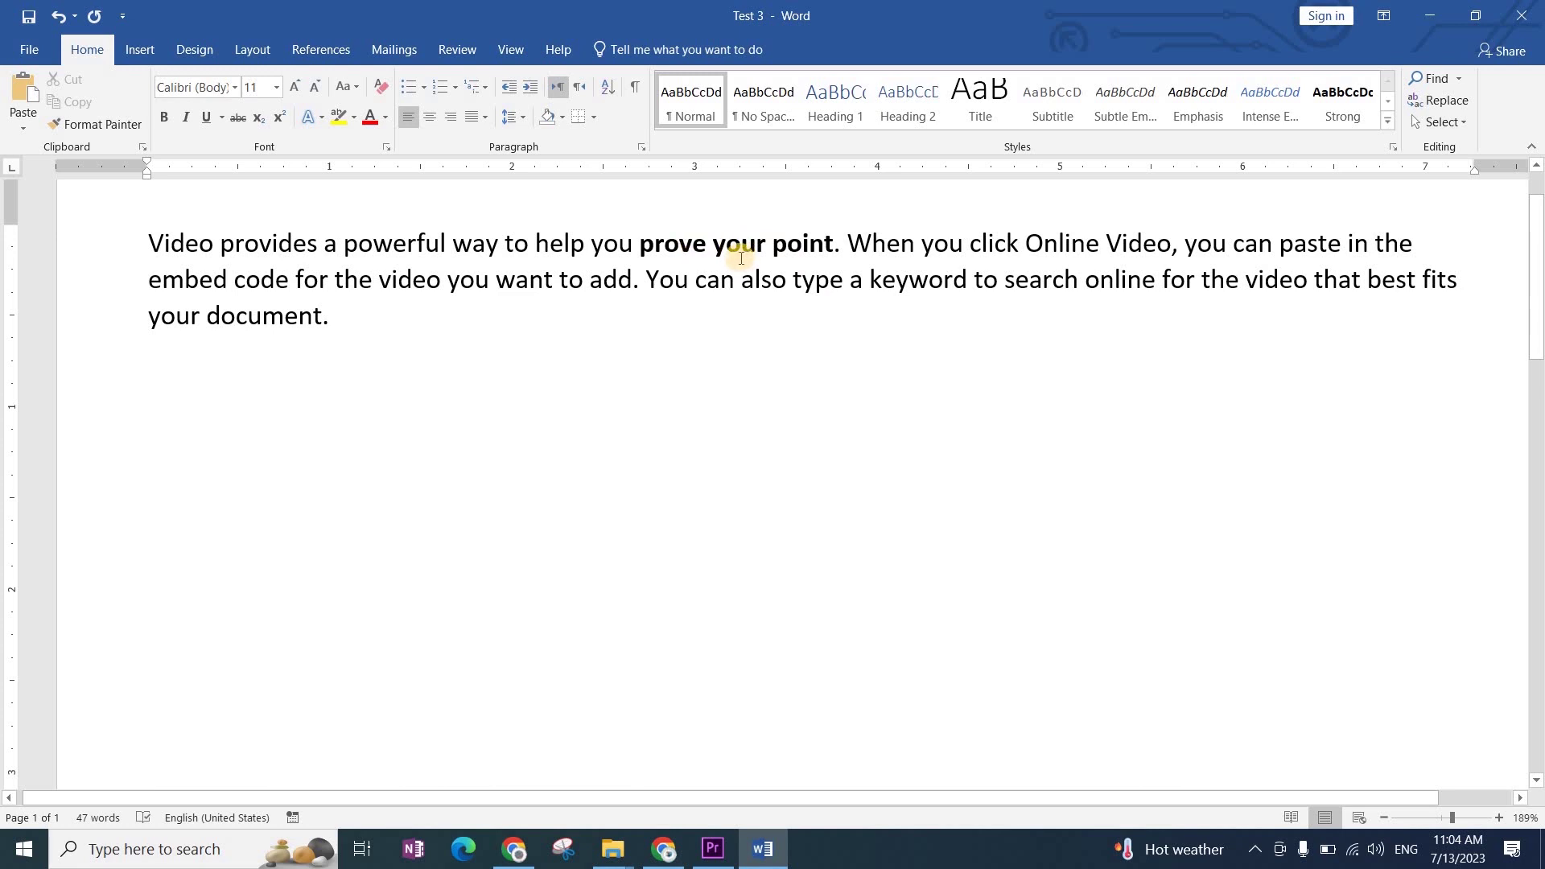
Step: Apply Times New Roman to all the document text
{"action": "left_click", "coordinate": [745, 350]}
{"action": "key", "text": "ctrl+a"}
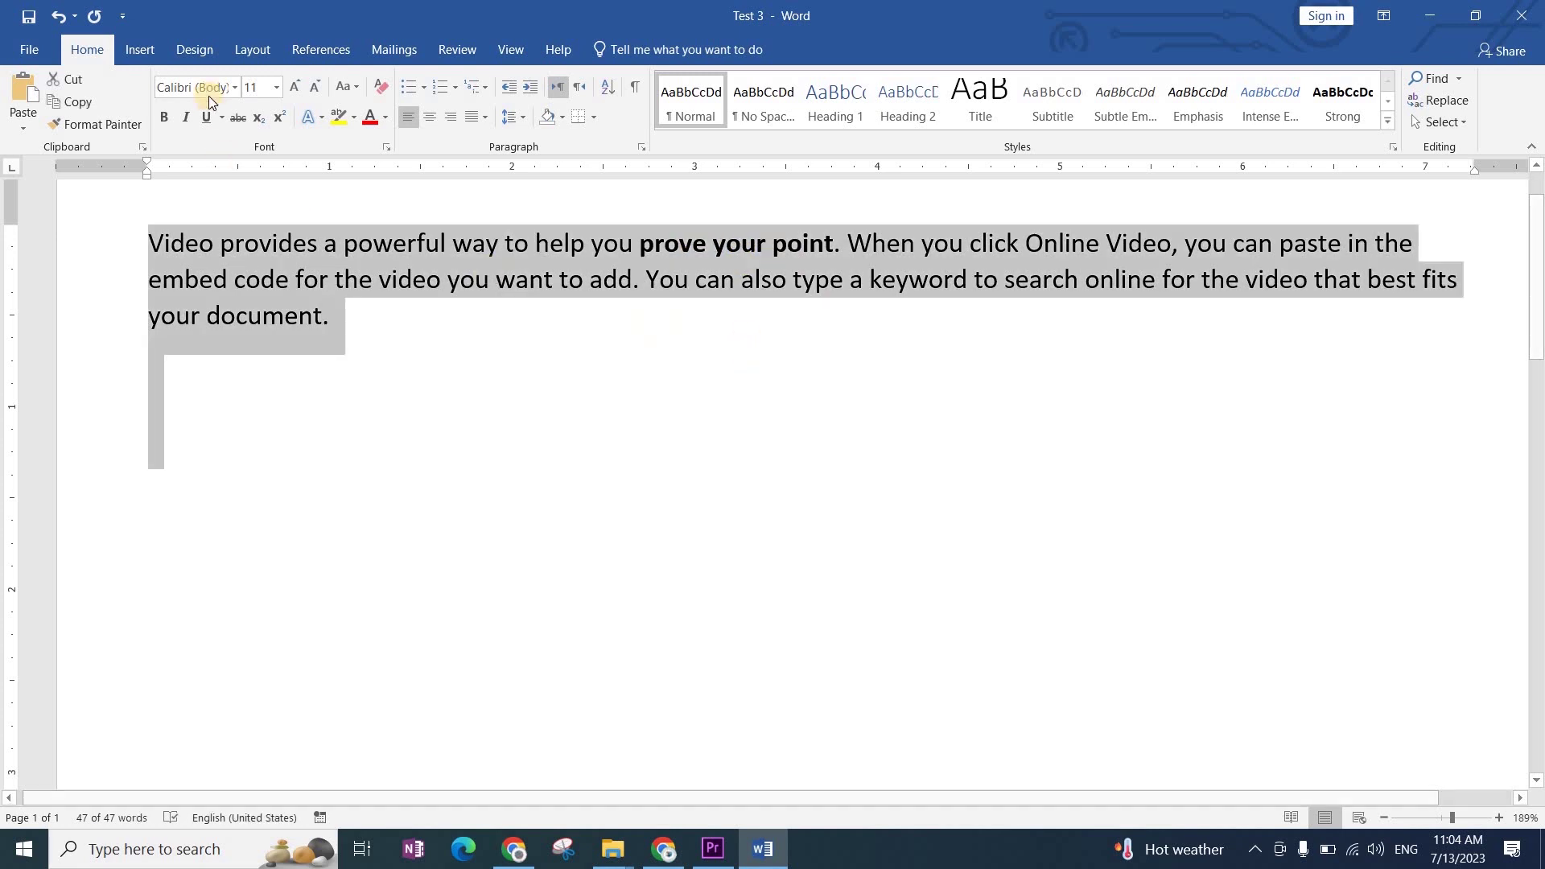
{"action": "left_click", "coordinate": [202, 87]}
{"action": "type", "text": "Times New R"}
{"action": "key", "text": "Return"}
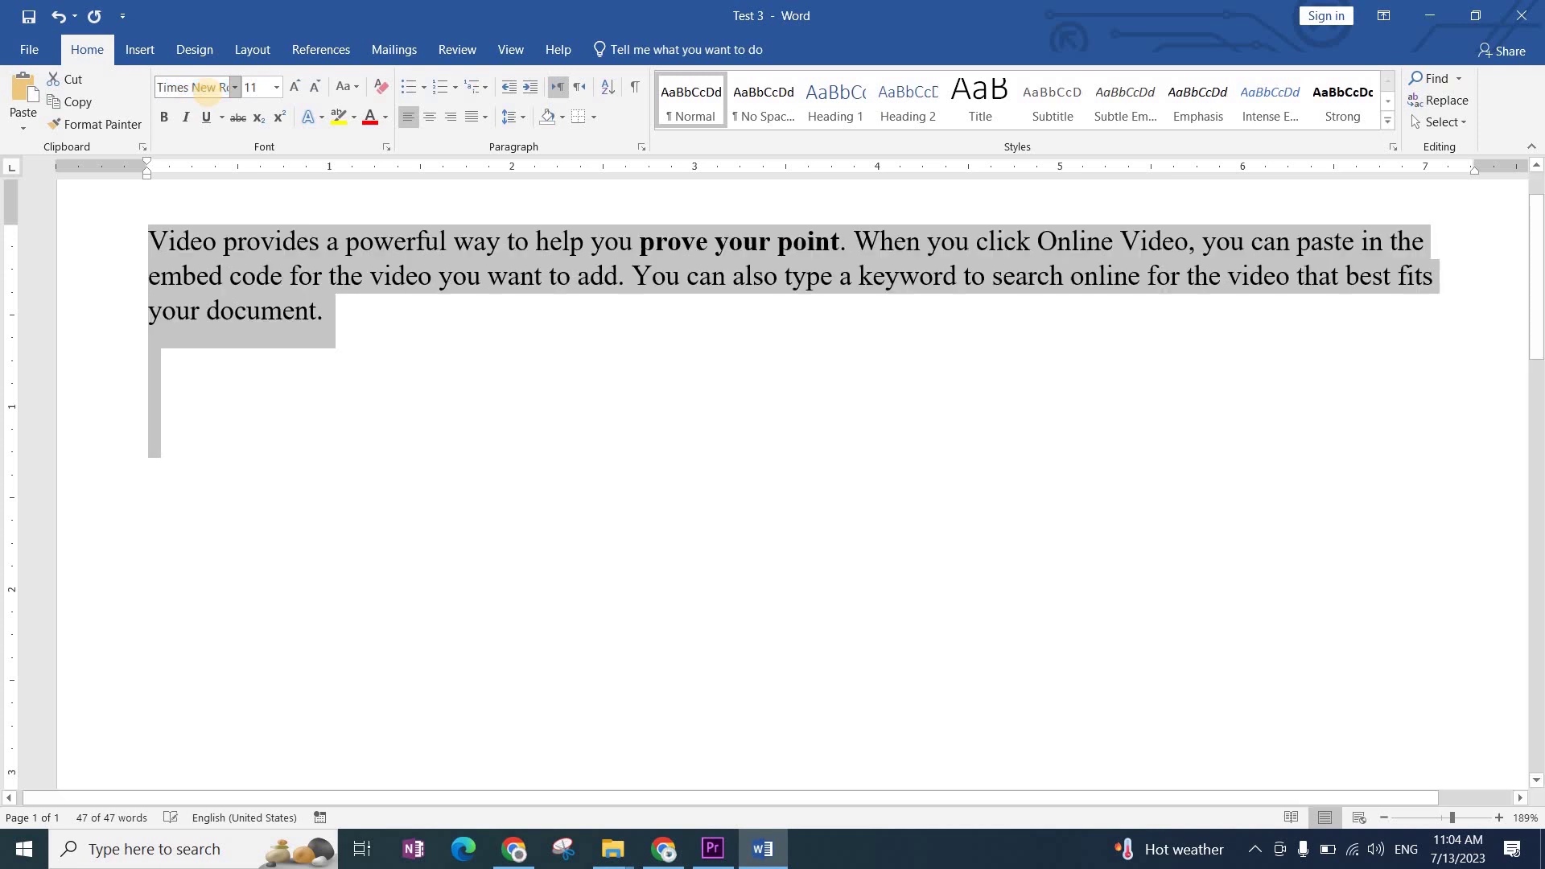
{"action": "left_click", "coordinate": [606, 367]}
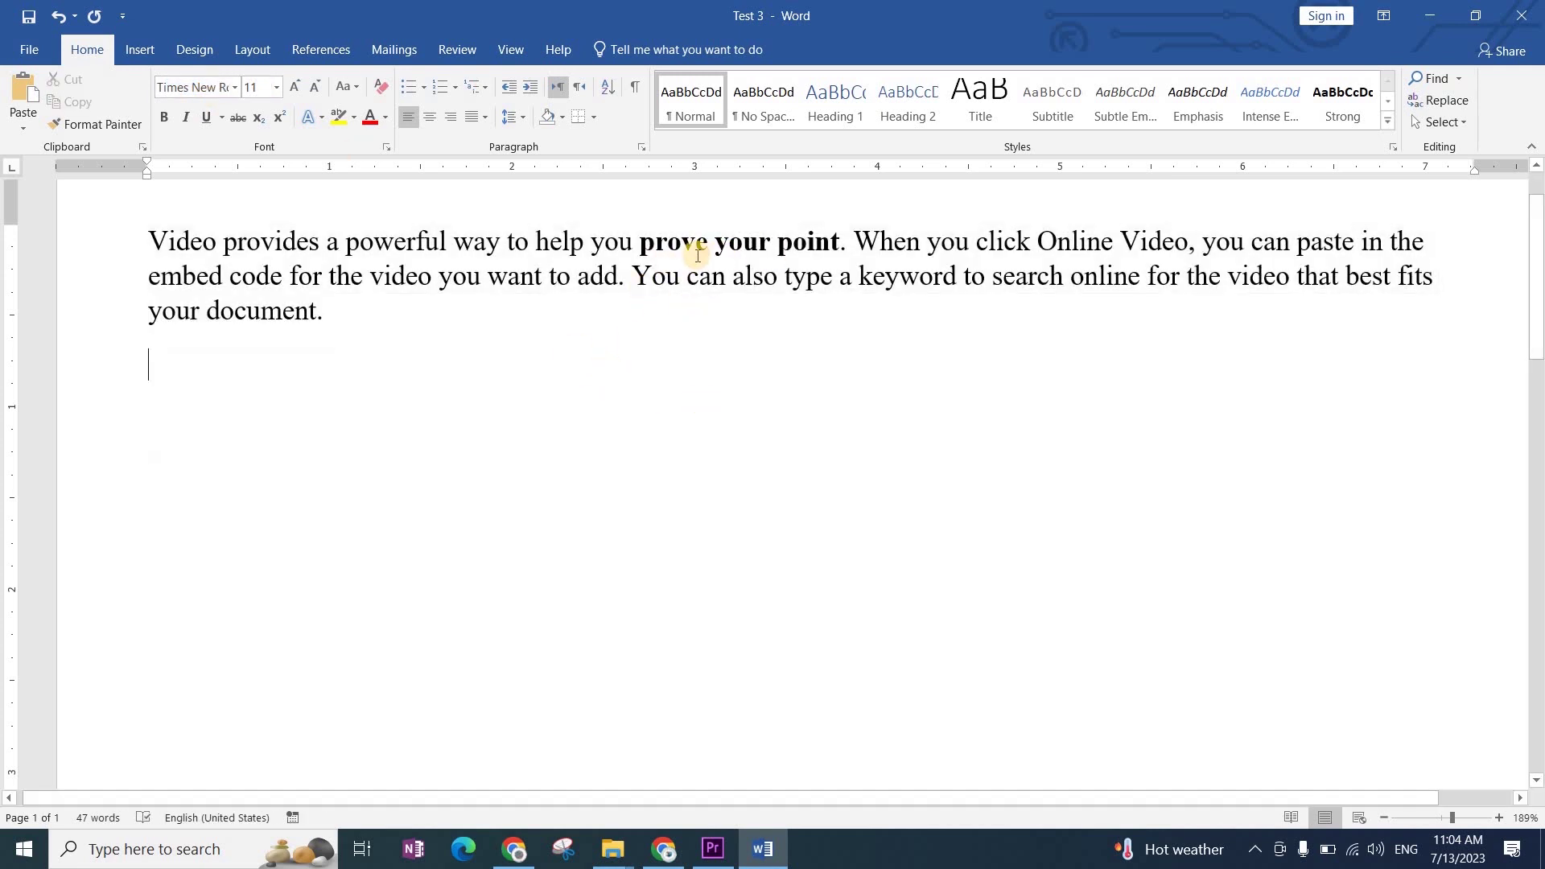
Step: Select words on the first line to check their formatting, then deselect
{"action": "left_click_drag", "start_coordinate": [593, 241], "coordinate": [346, 241]}
{"action": "left_click_drag", "start_coordinate": [643, 241], "coordinate": [785, 241]}
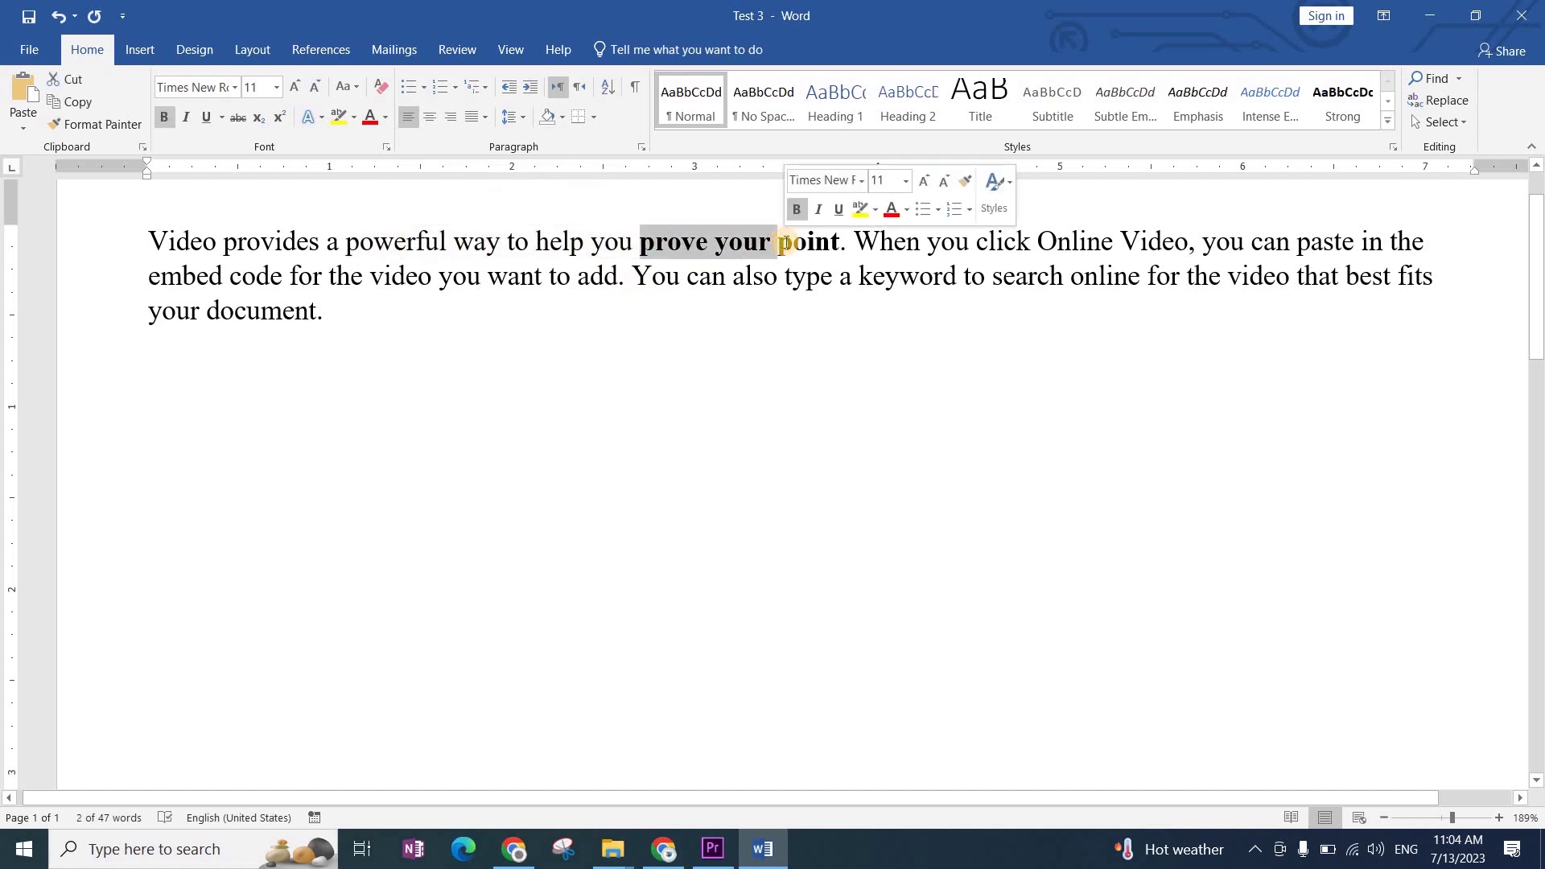
{"action": "left_click", "coordinate": [717, 349]}
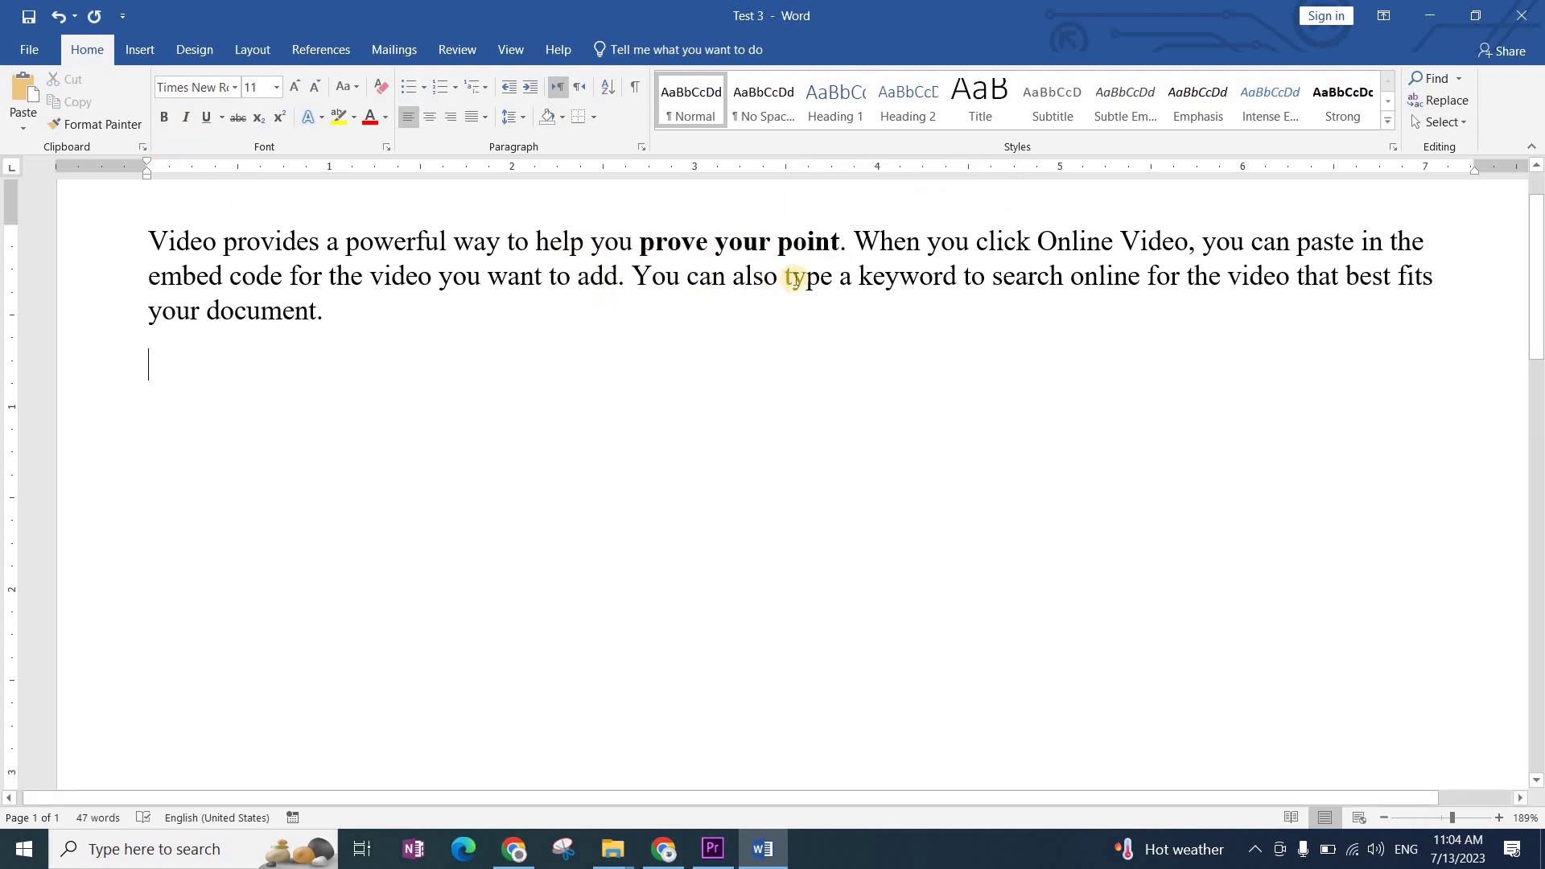
Step: Bold the word 'keyword', toggling Ctrl+B off and on so it ends bold
{"action": "left_click_drag", "start_coordinate": [793, 278], "coordinate": [827, 281]}
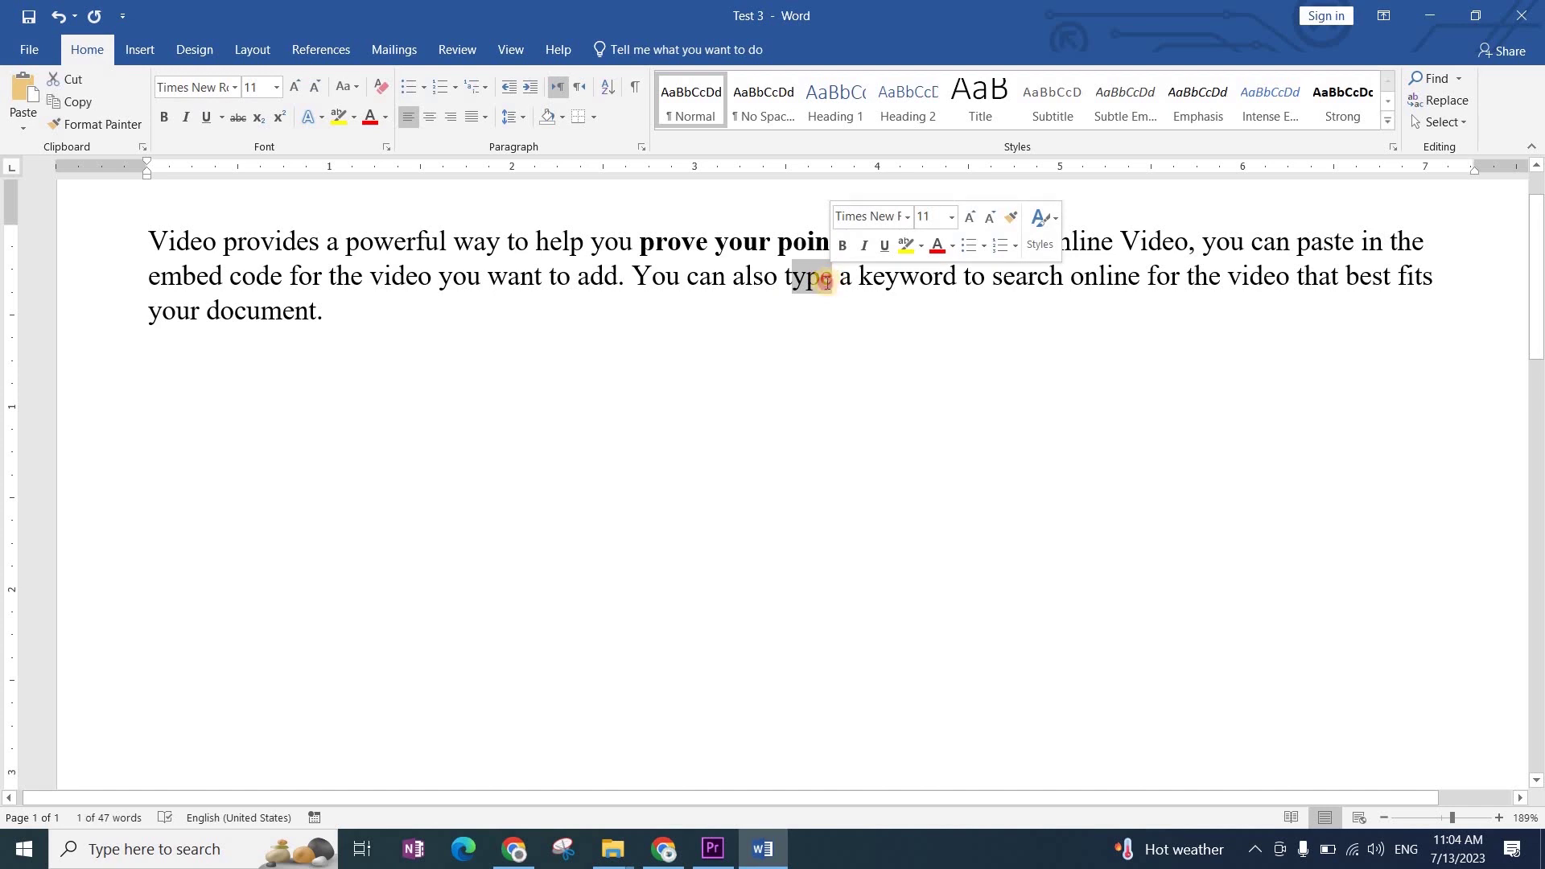
{"action": "left_click", "coordinate": [845, 278]}
{"action": "double_click", "coordinate": [885, 277]}
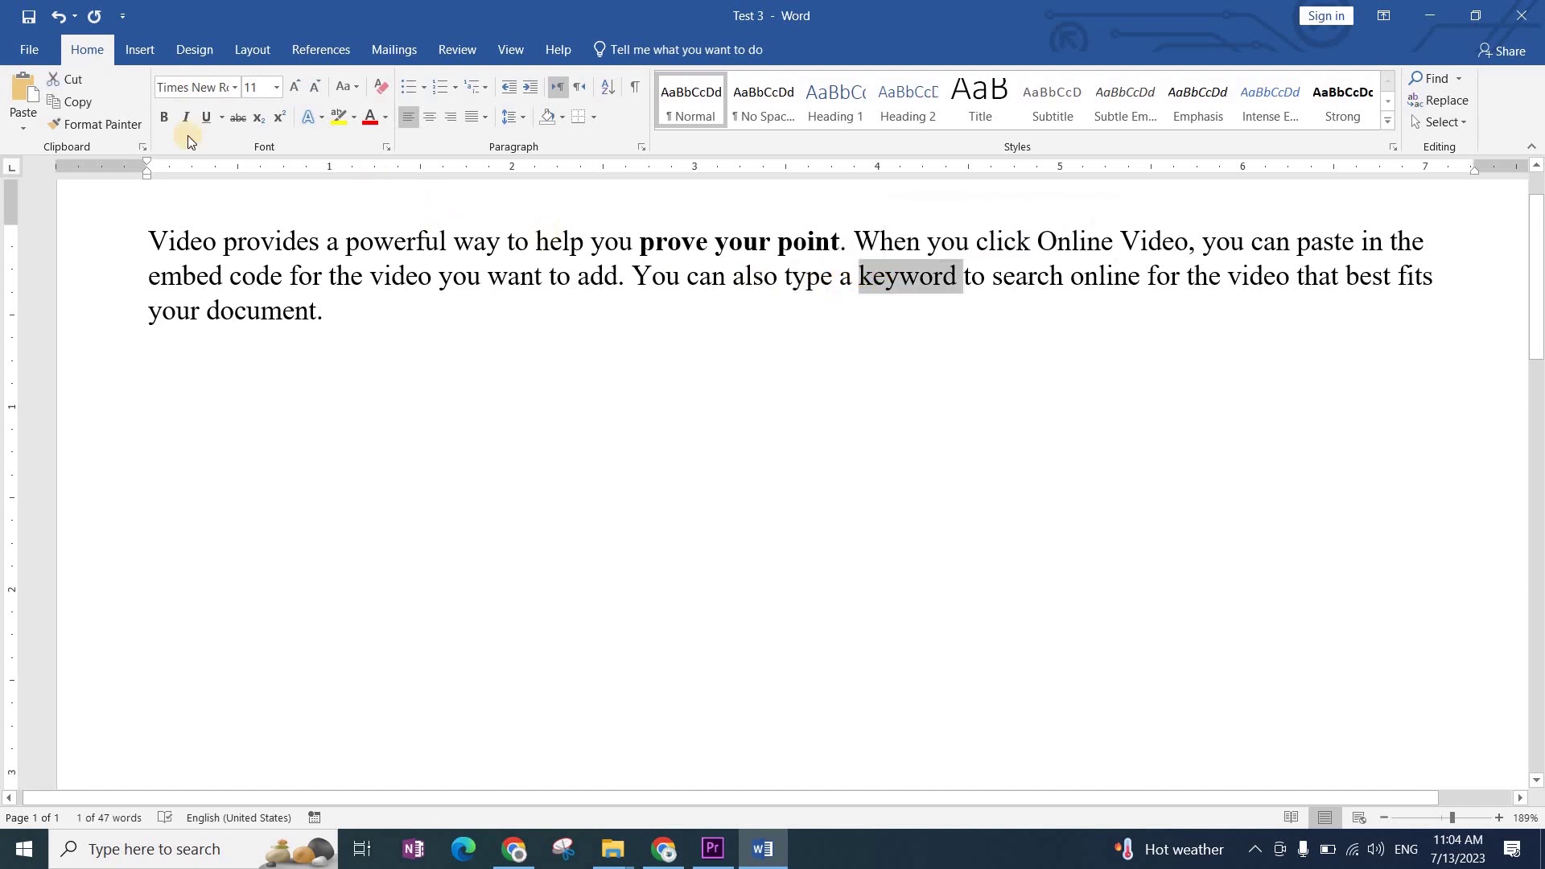
{"action": "left_click", "coordinate": [165, 118]}
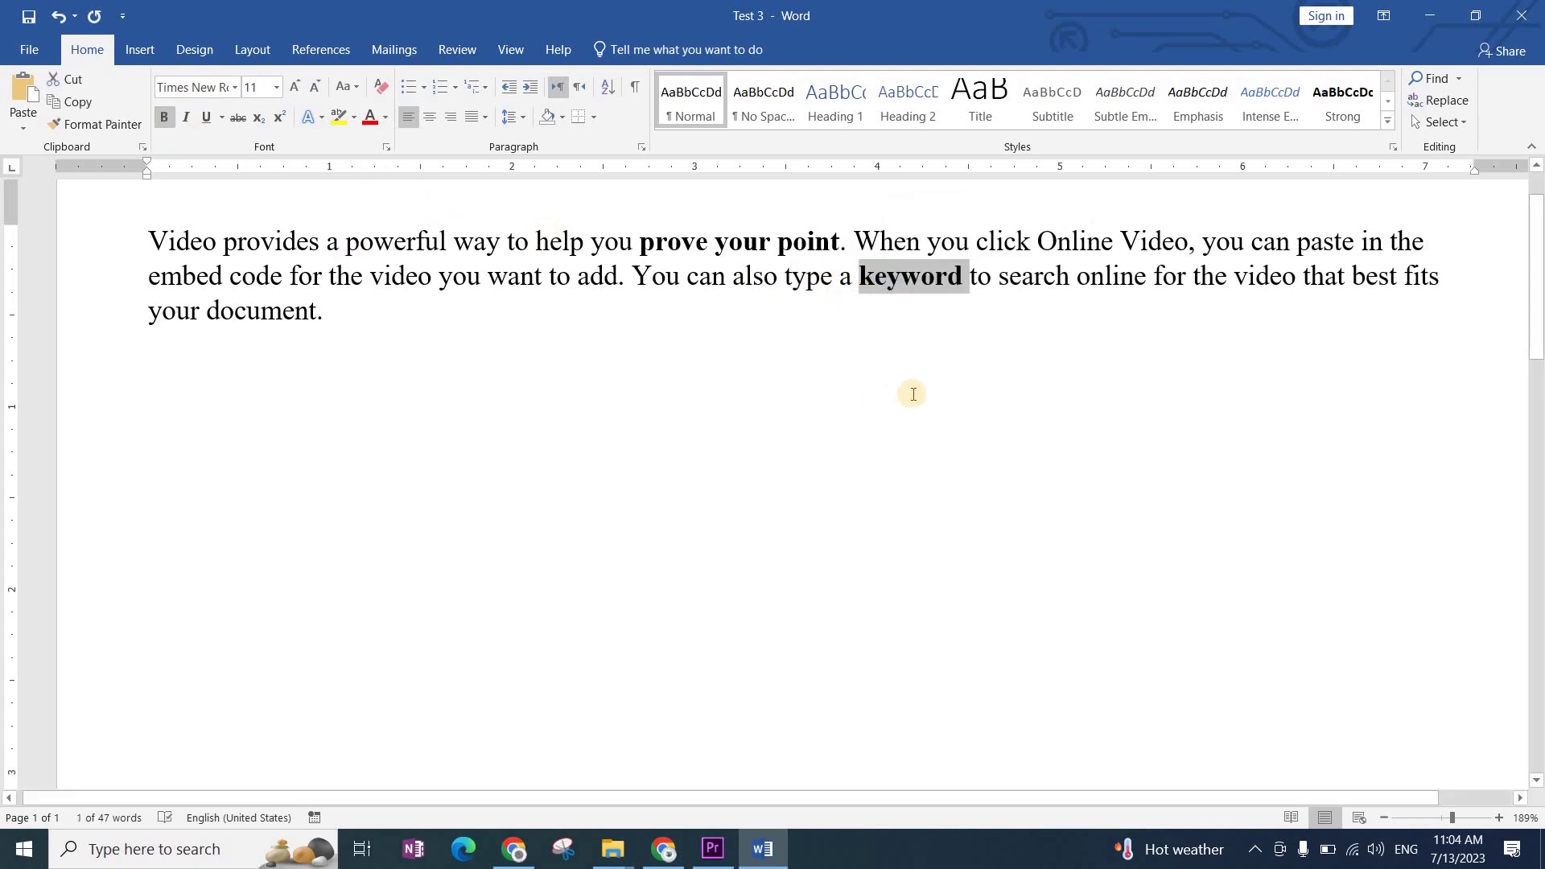
{"action": "key", "text": "ctrl+b"}
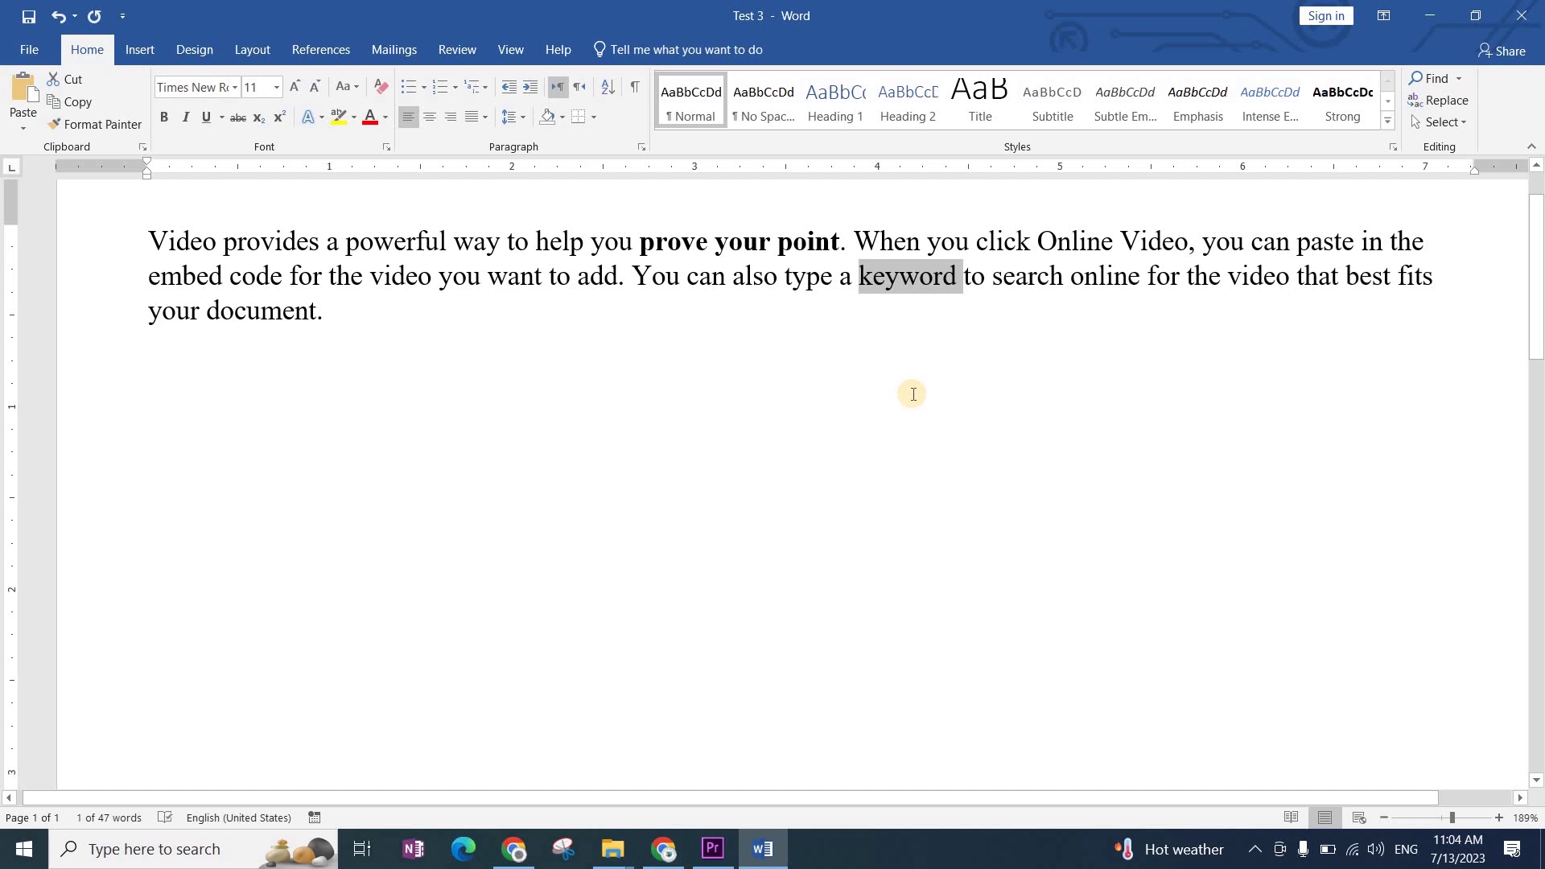
{"action": "key", "text": "ctrl+b"}
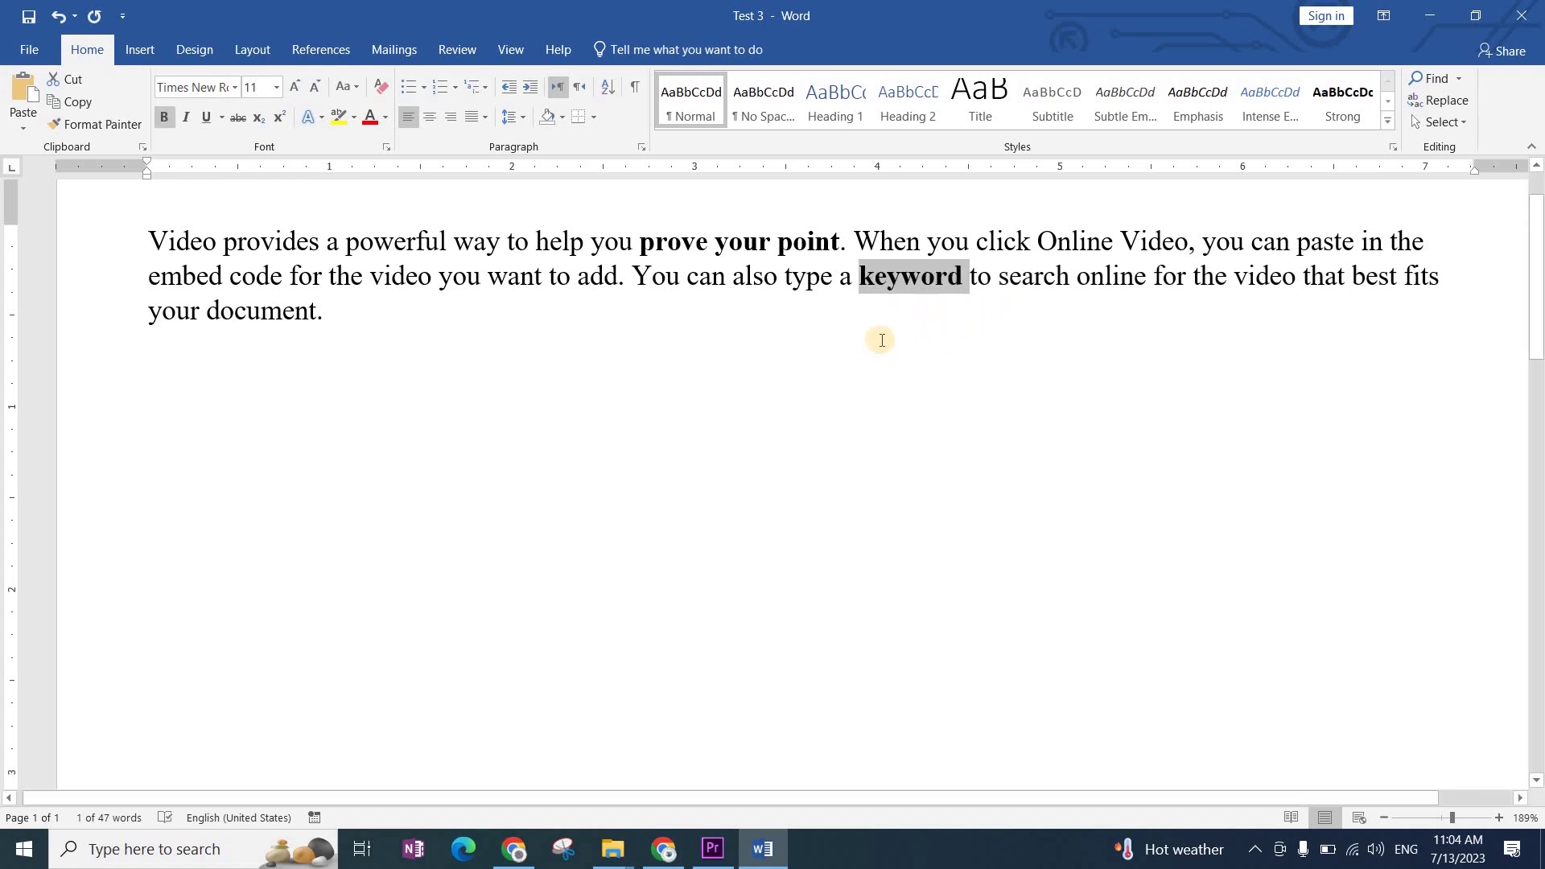
{"action": "key", "text": "ctrl+b"}
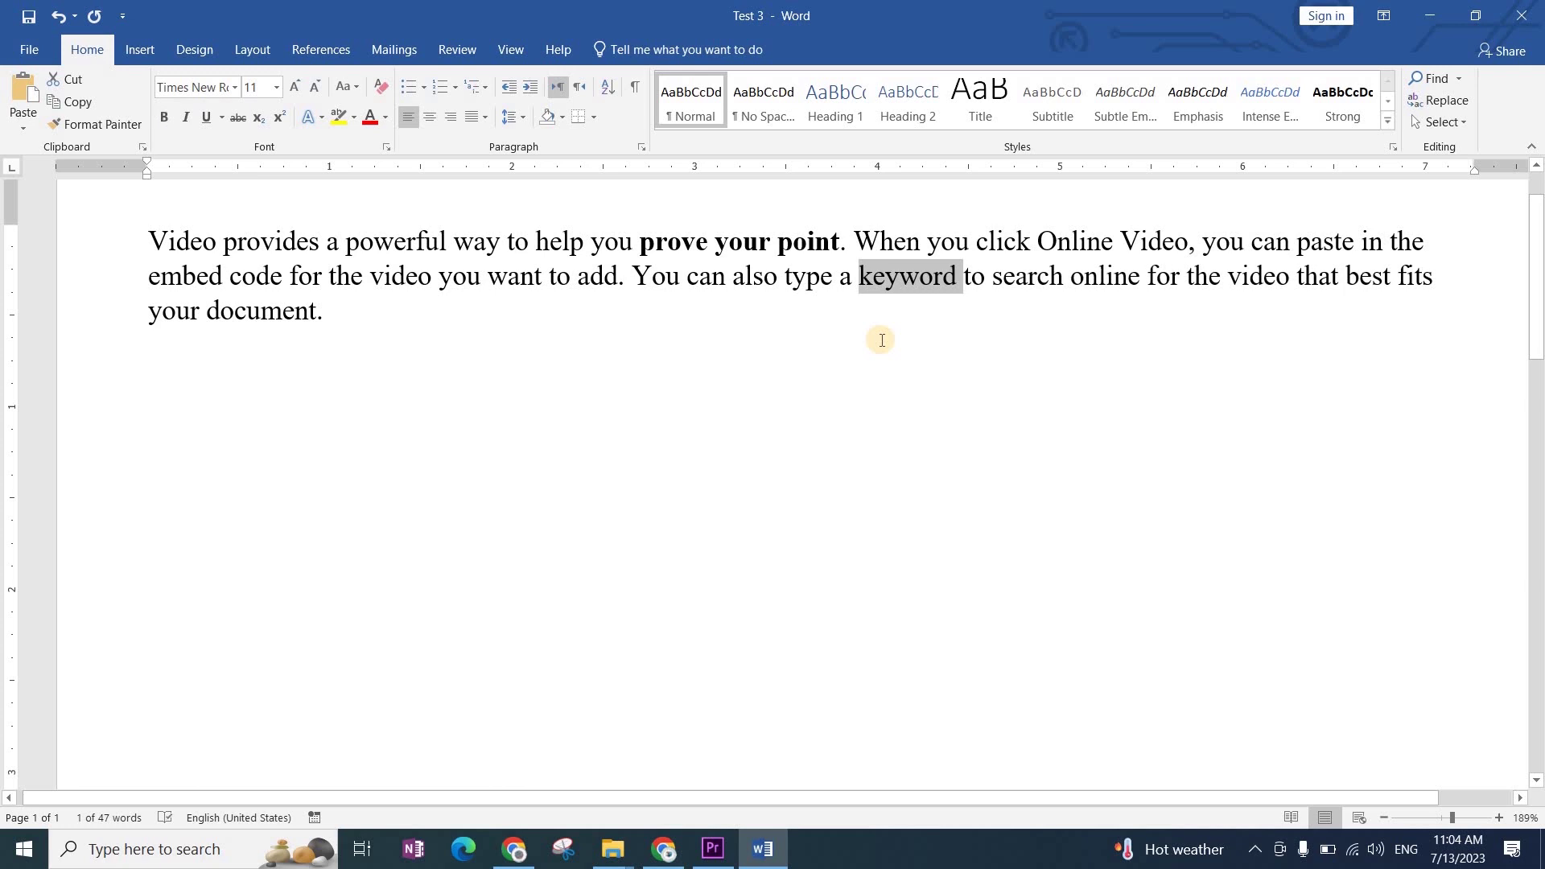
{"action": "key", "text": "ctrl+b"}
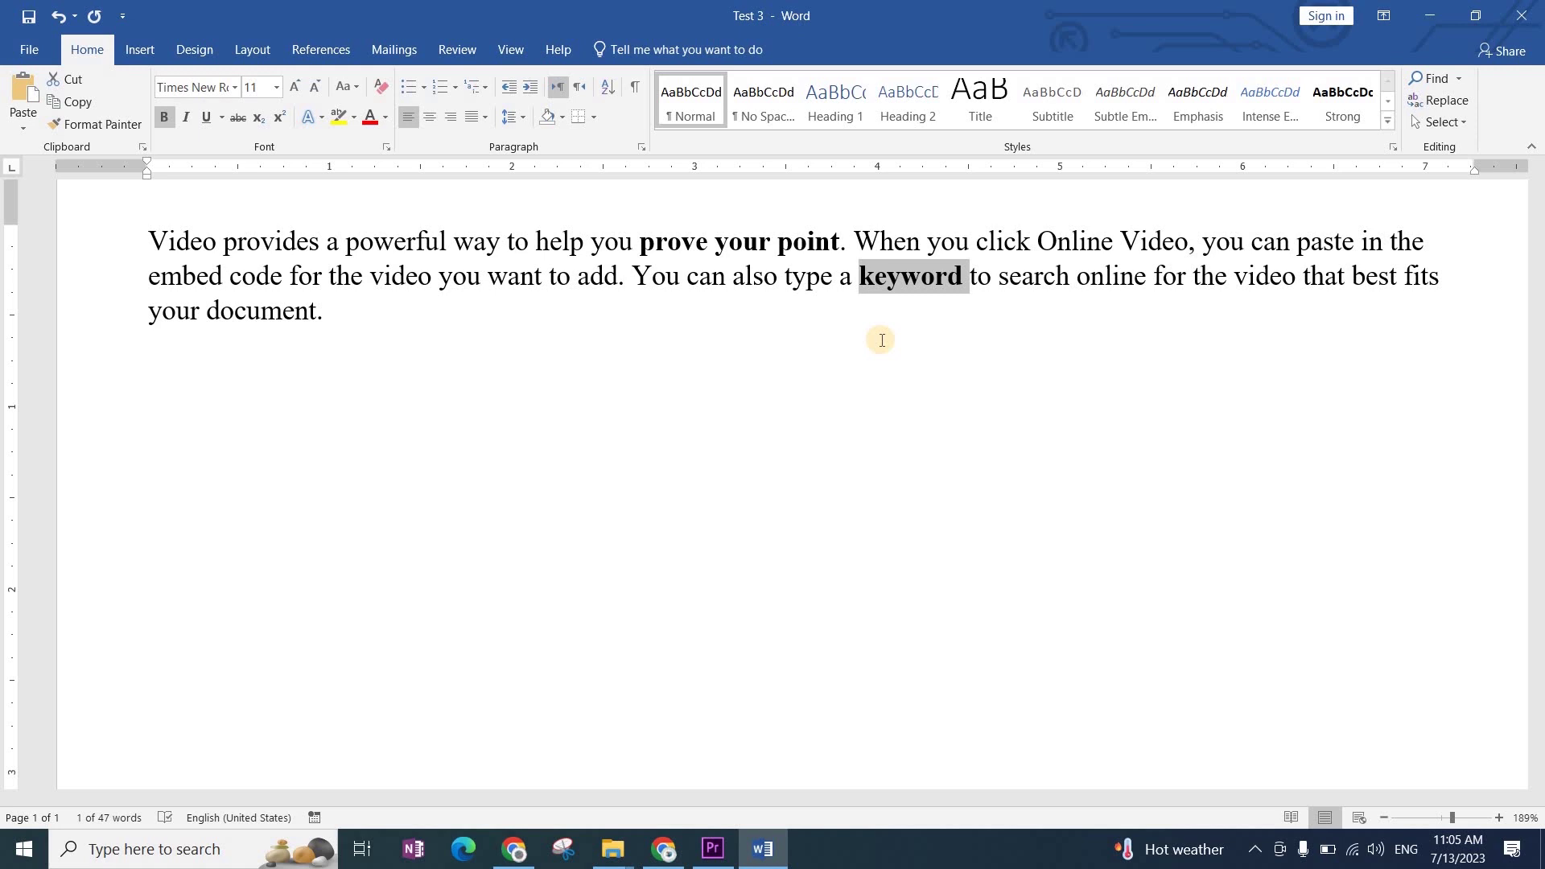
{"action": "key", "text": "ctrl+d"}
Step: Show the Font tab settings and move to the Complex scripts font box
{"action": "left_click", "coordinate": [528, 156]}
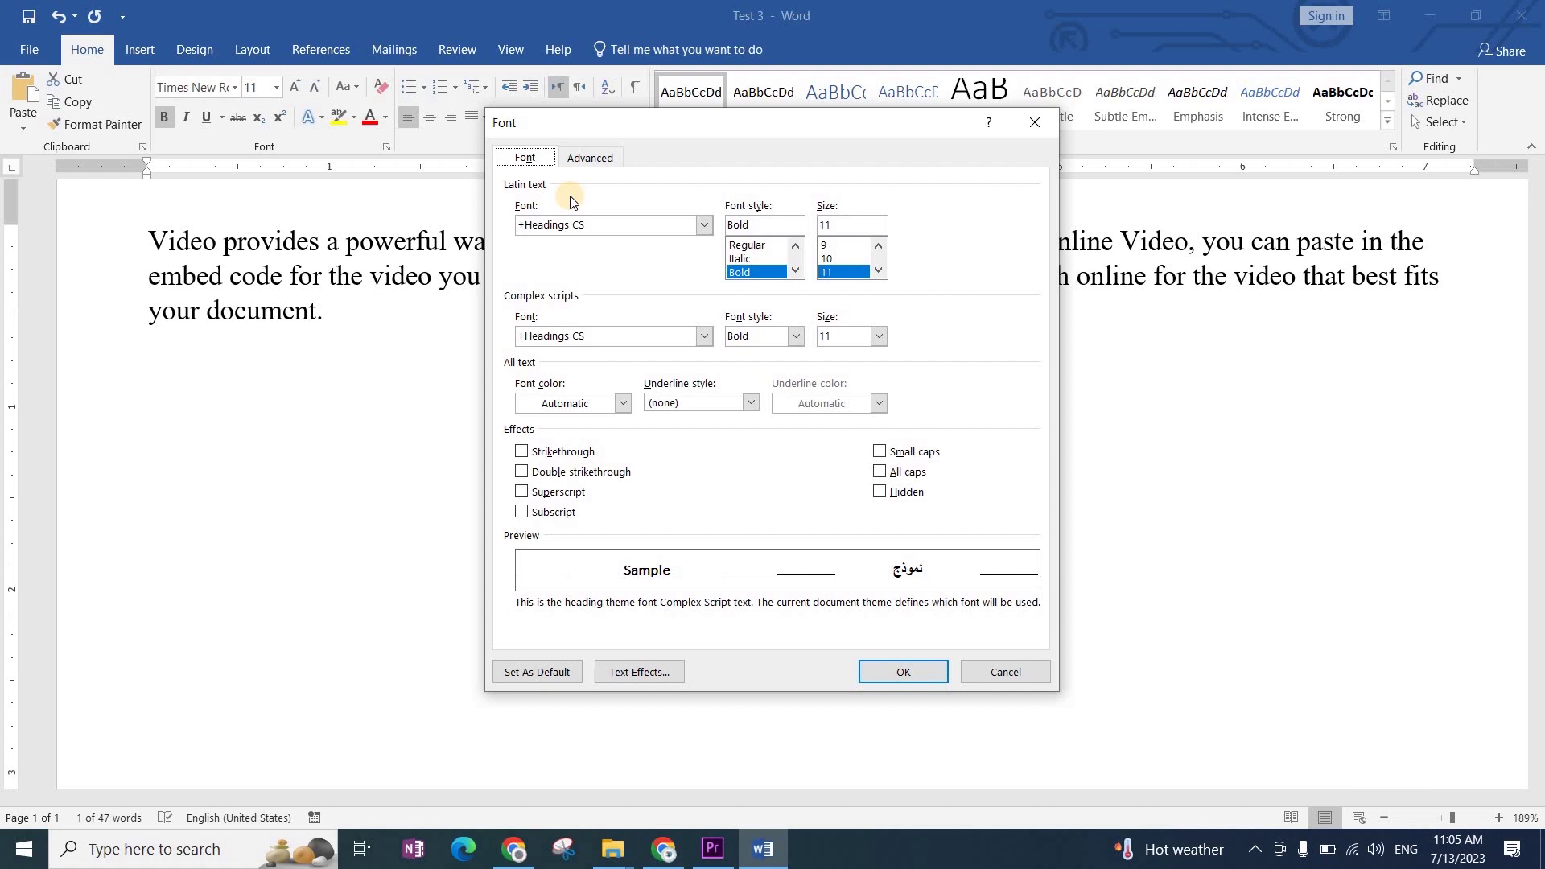
{"action": "key", "text": "alt+t"}
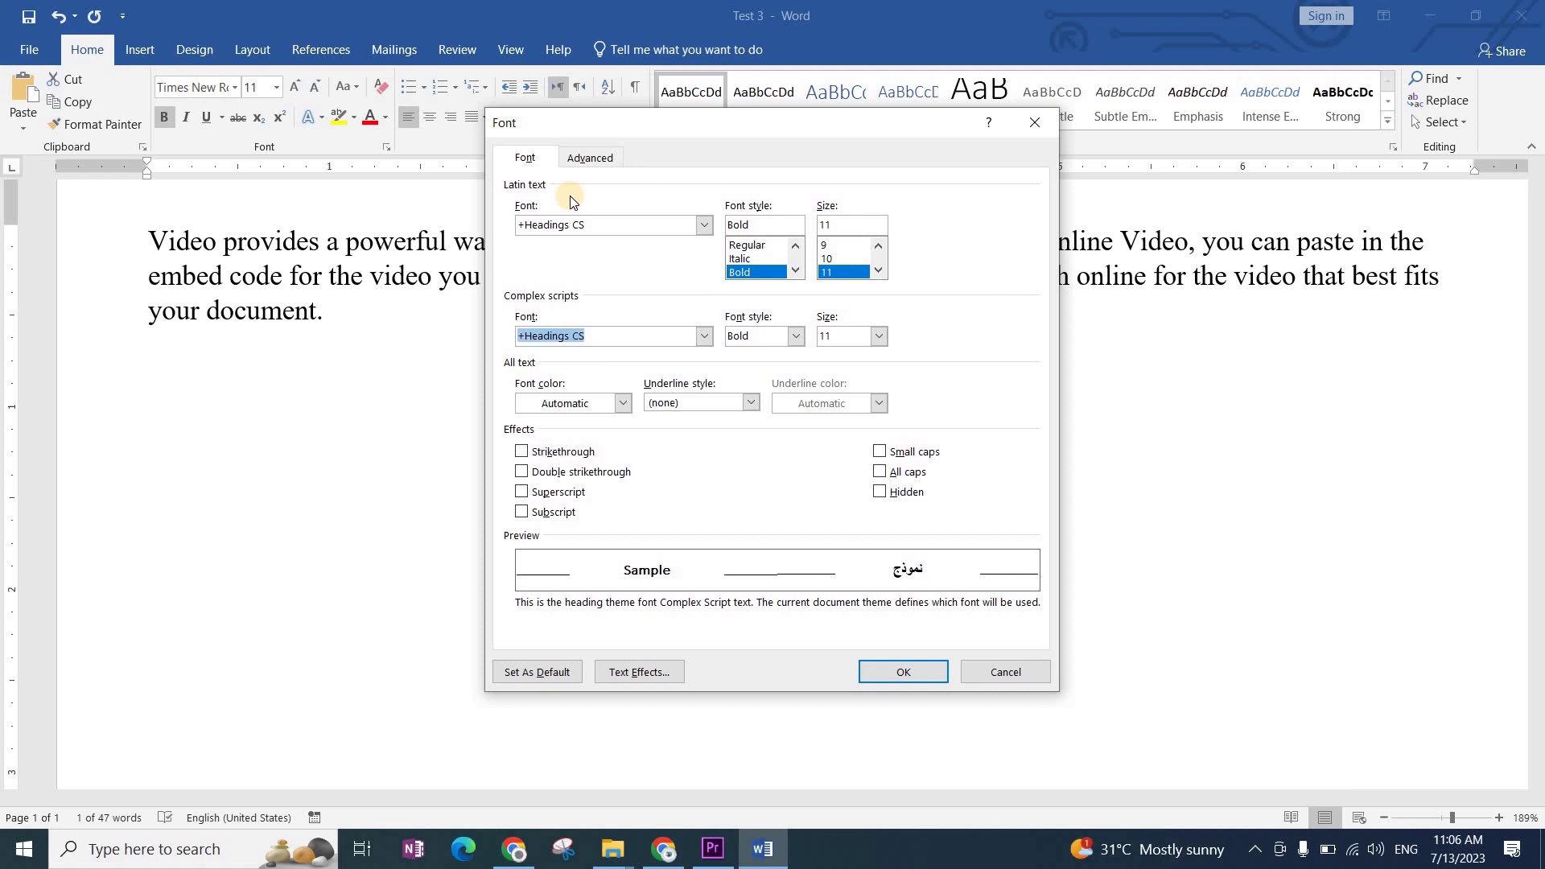
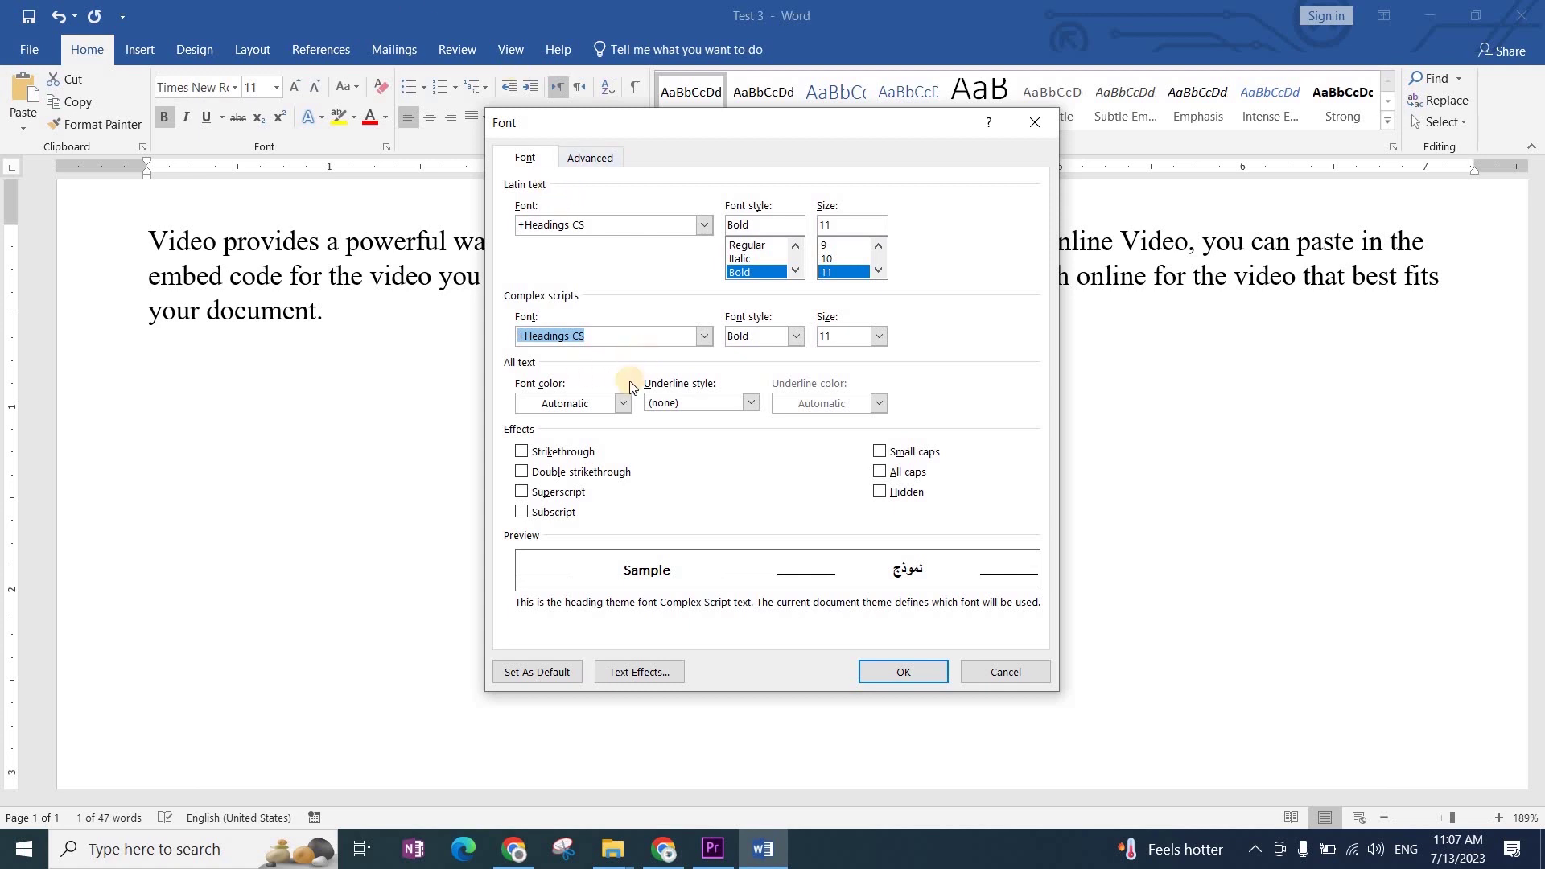
Step: Close the Font dialog and return to the paragraph, where 'keyword' is bold
{"action": "left_click", "coordinate": [1035, 122]}
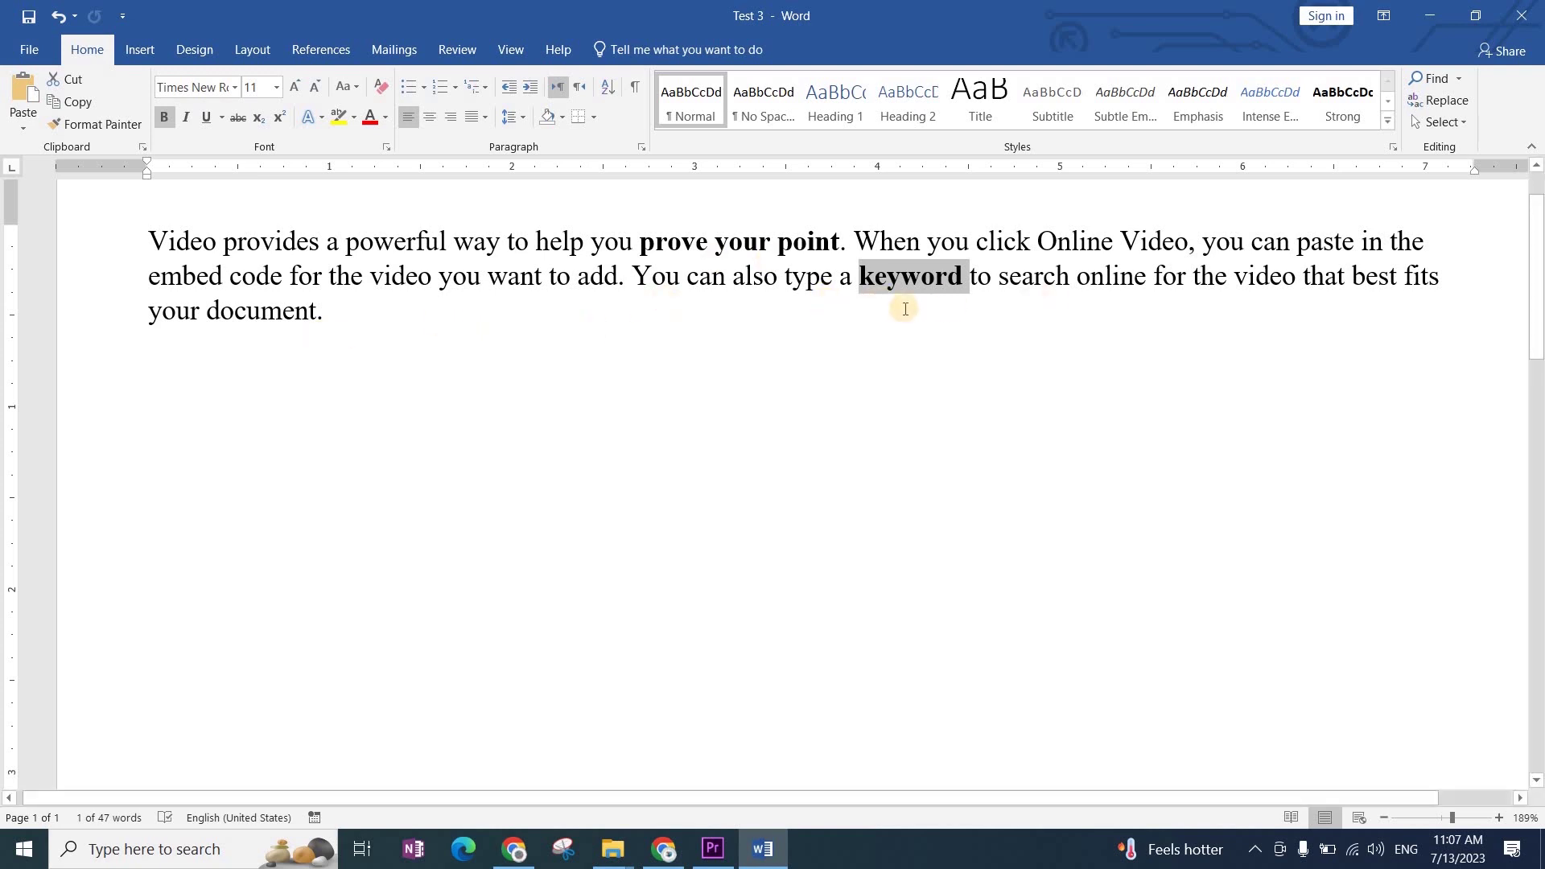
Step: Italicize 'keyword' and 'prove your point' so both are bold italic
{"action": "key", "text": "ctrl+i"}
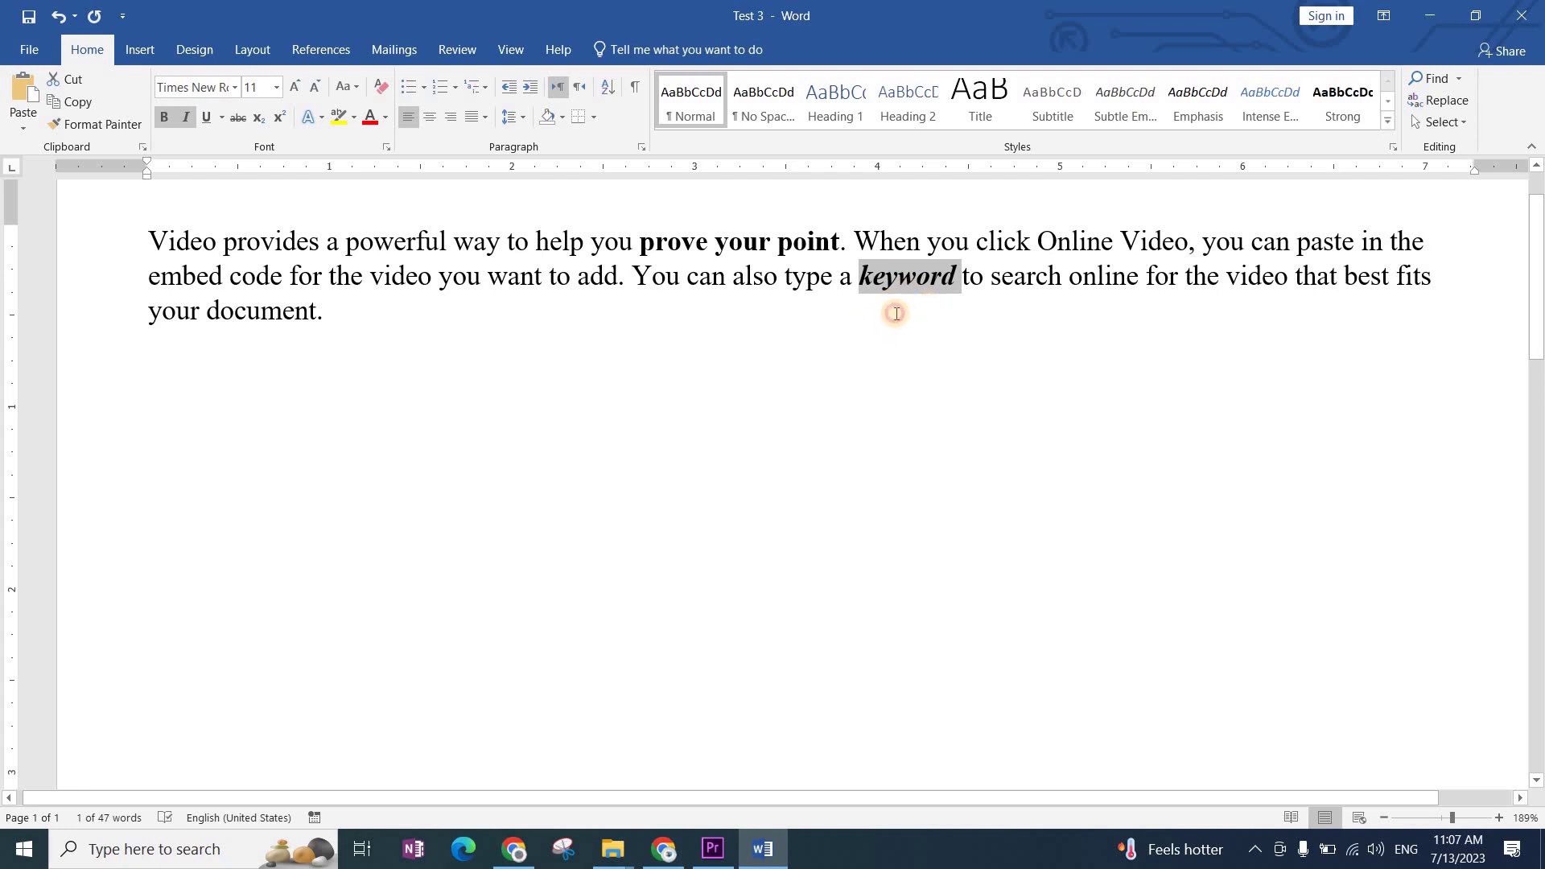
{"action": "left_click", "coordinate": [895, 312]}
{"action": "left_click_drag", "start_coordinate": [641, 241], "coordinate": [839, 243]}
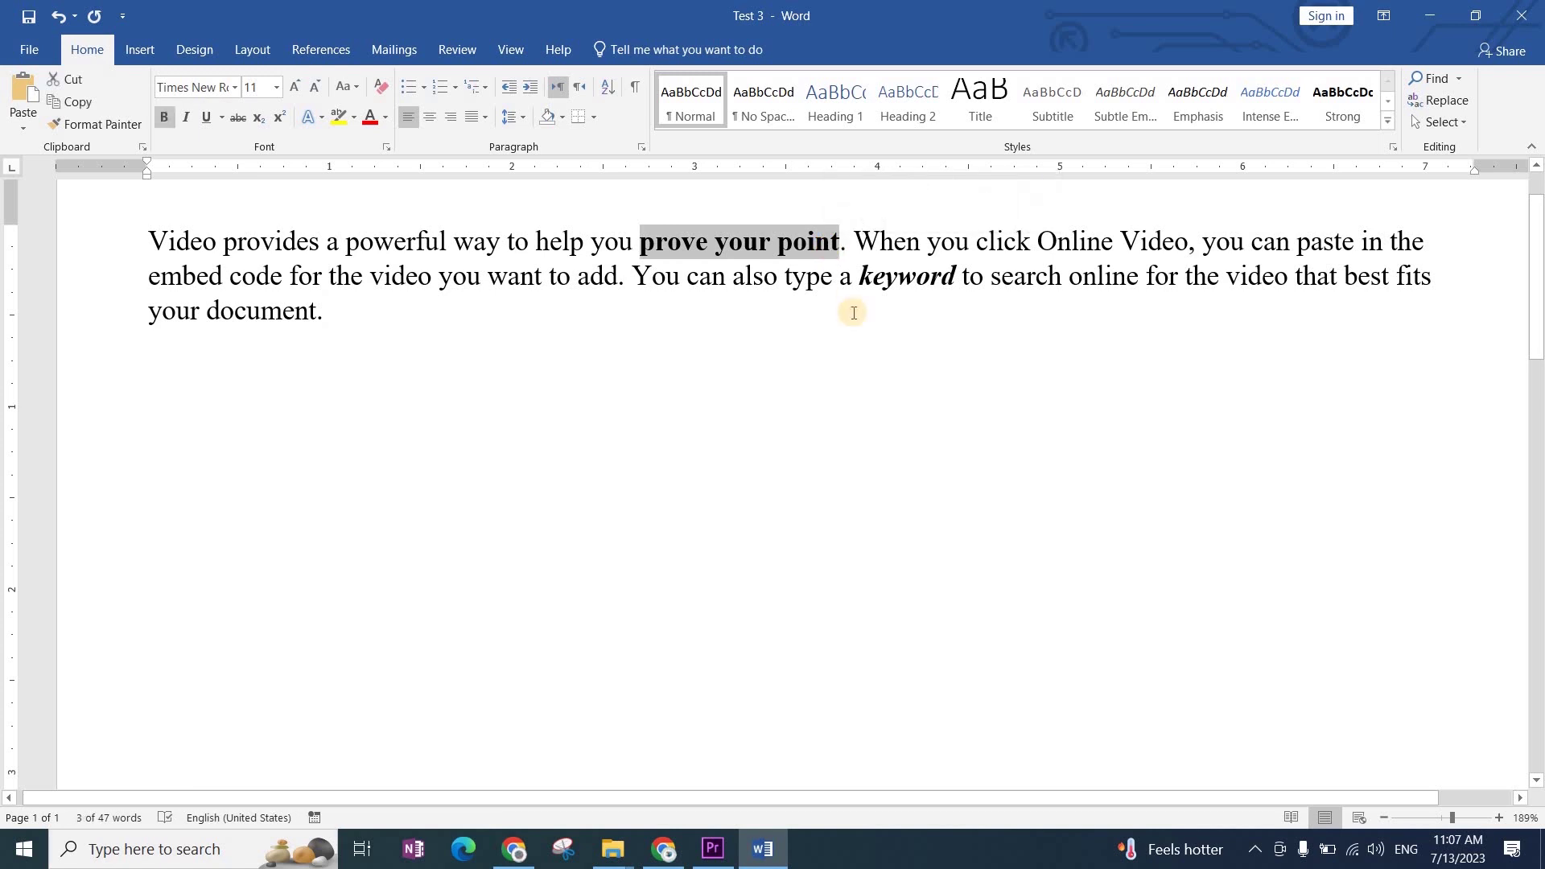
{"action": "key", "text": "ctrl+i"}
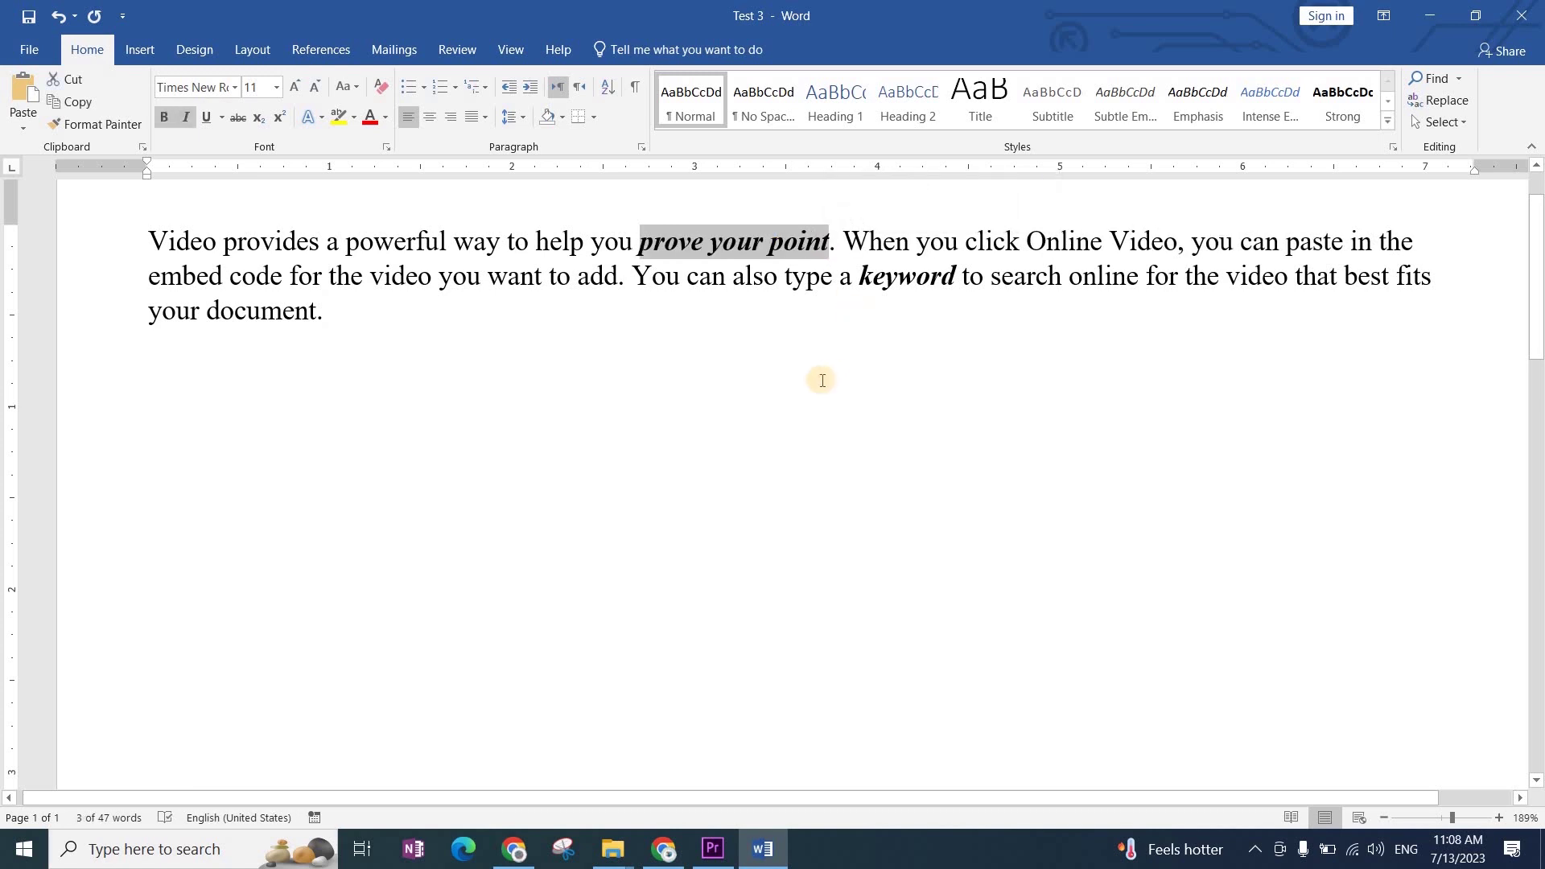
{"action": "key", "text": "ctrl+i"}
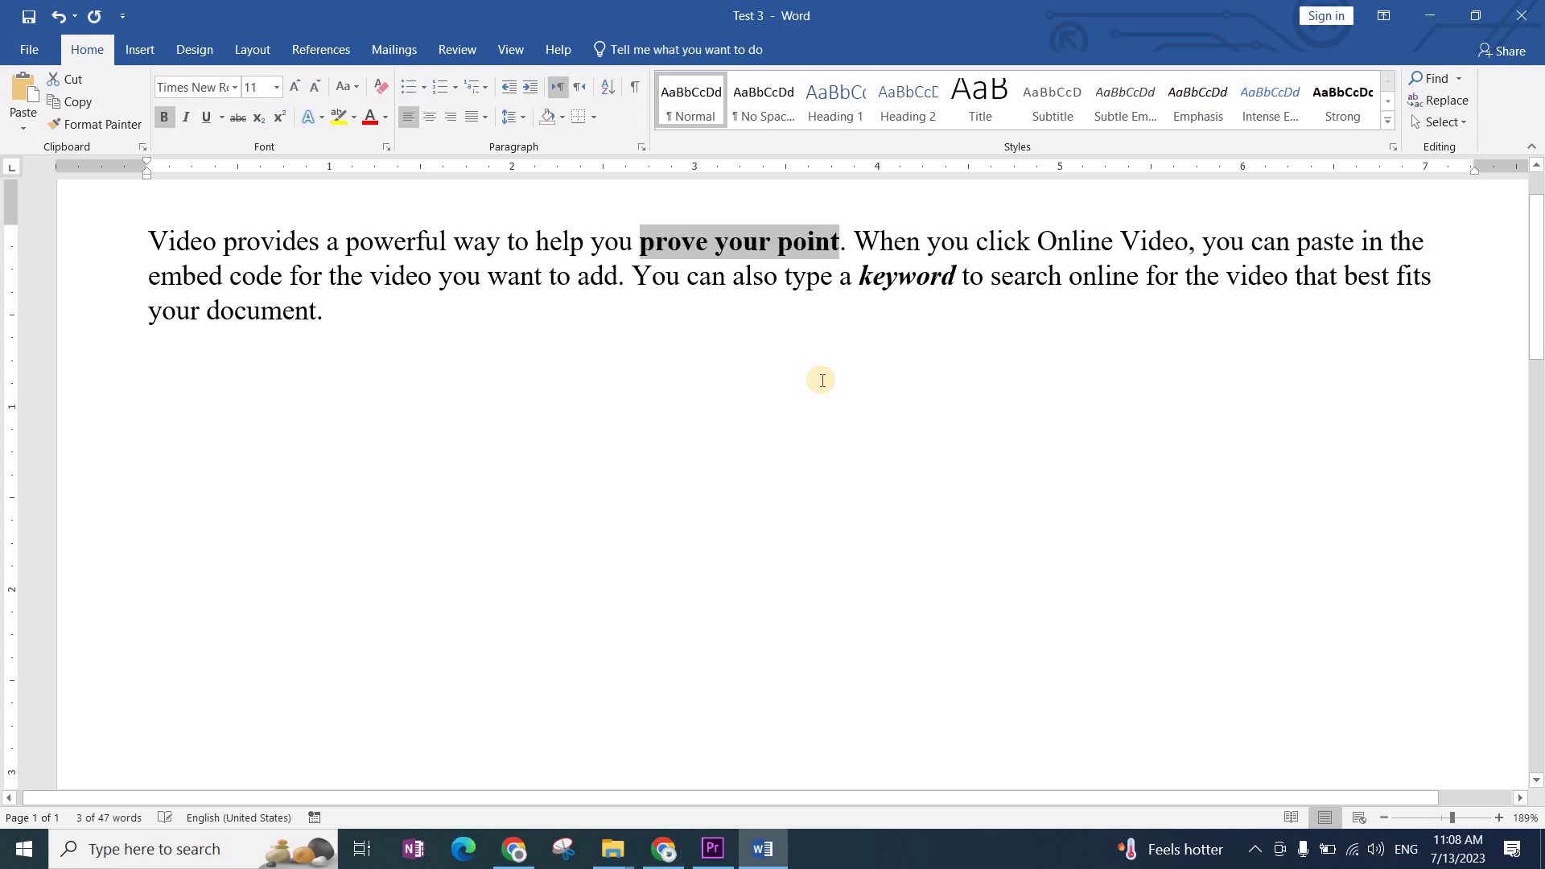
{"action": "key", "text": "ctrl+i"}
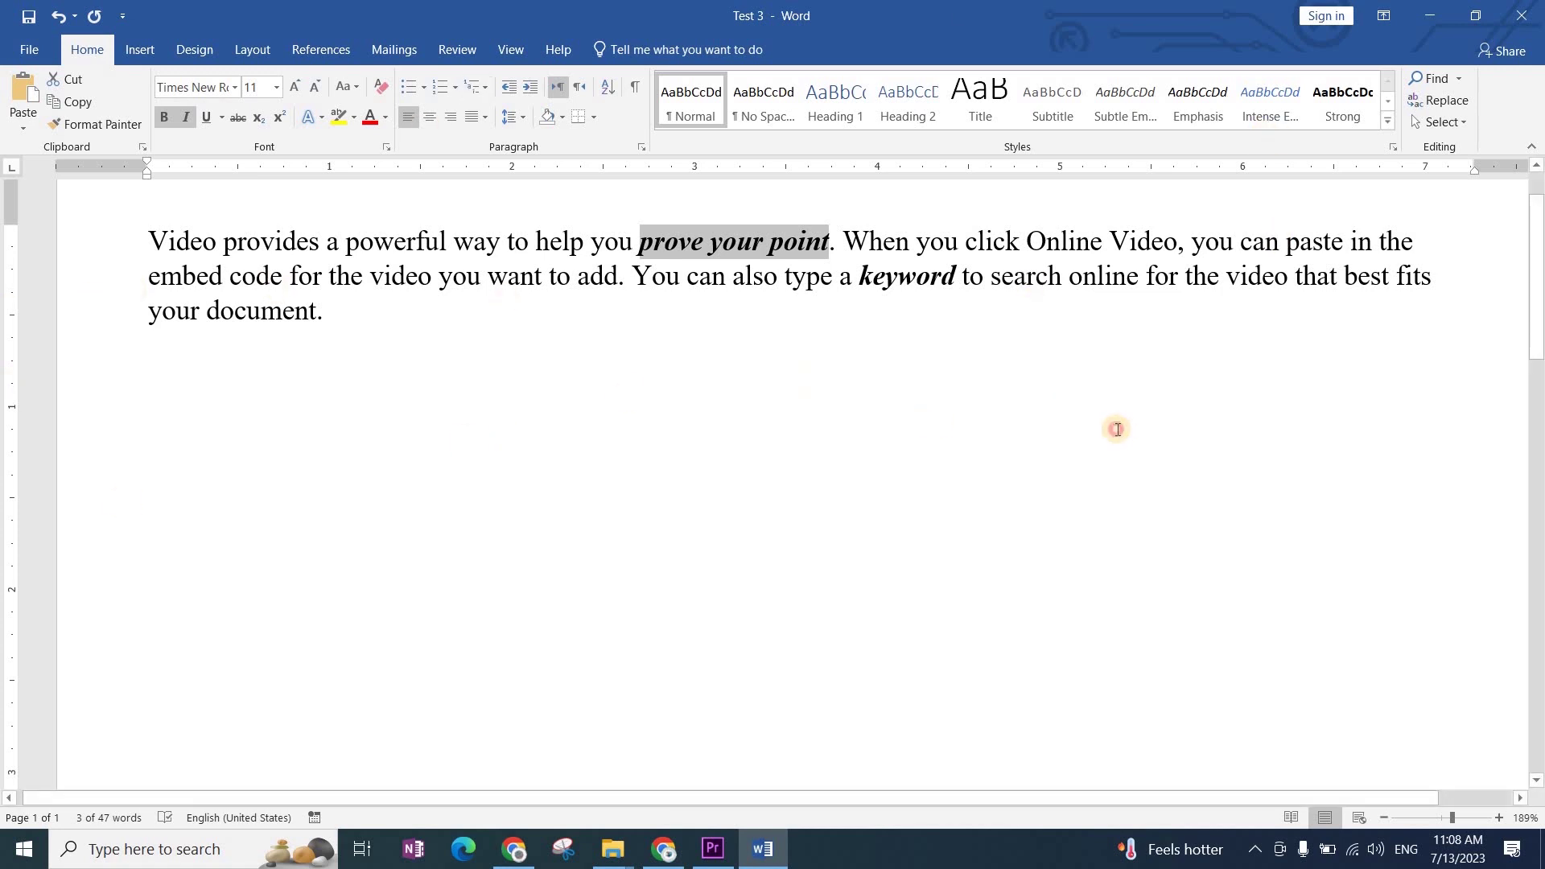
{"action": "left_click", "coordinate": [874, 436]}
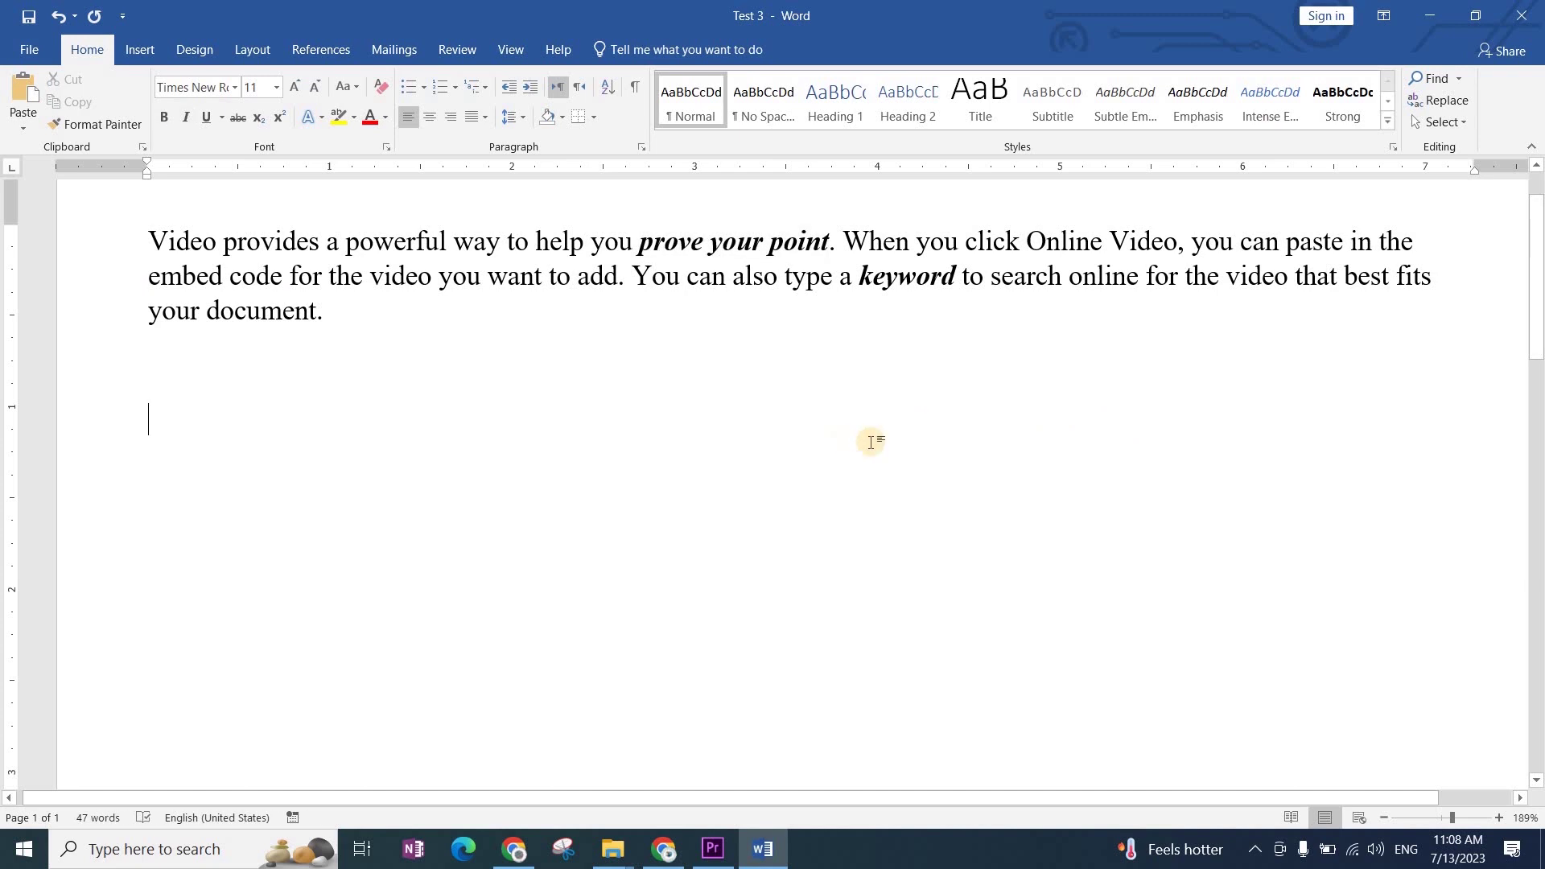
Step: Underline the word 'document' at the end of the paragraph
{"action": "double_click", "coordinate": [257, 320]}
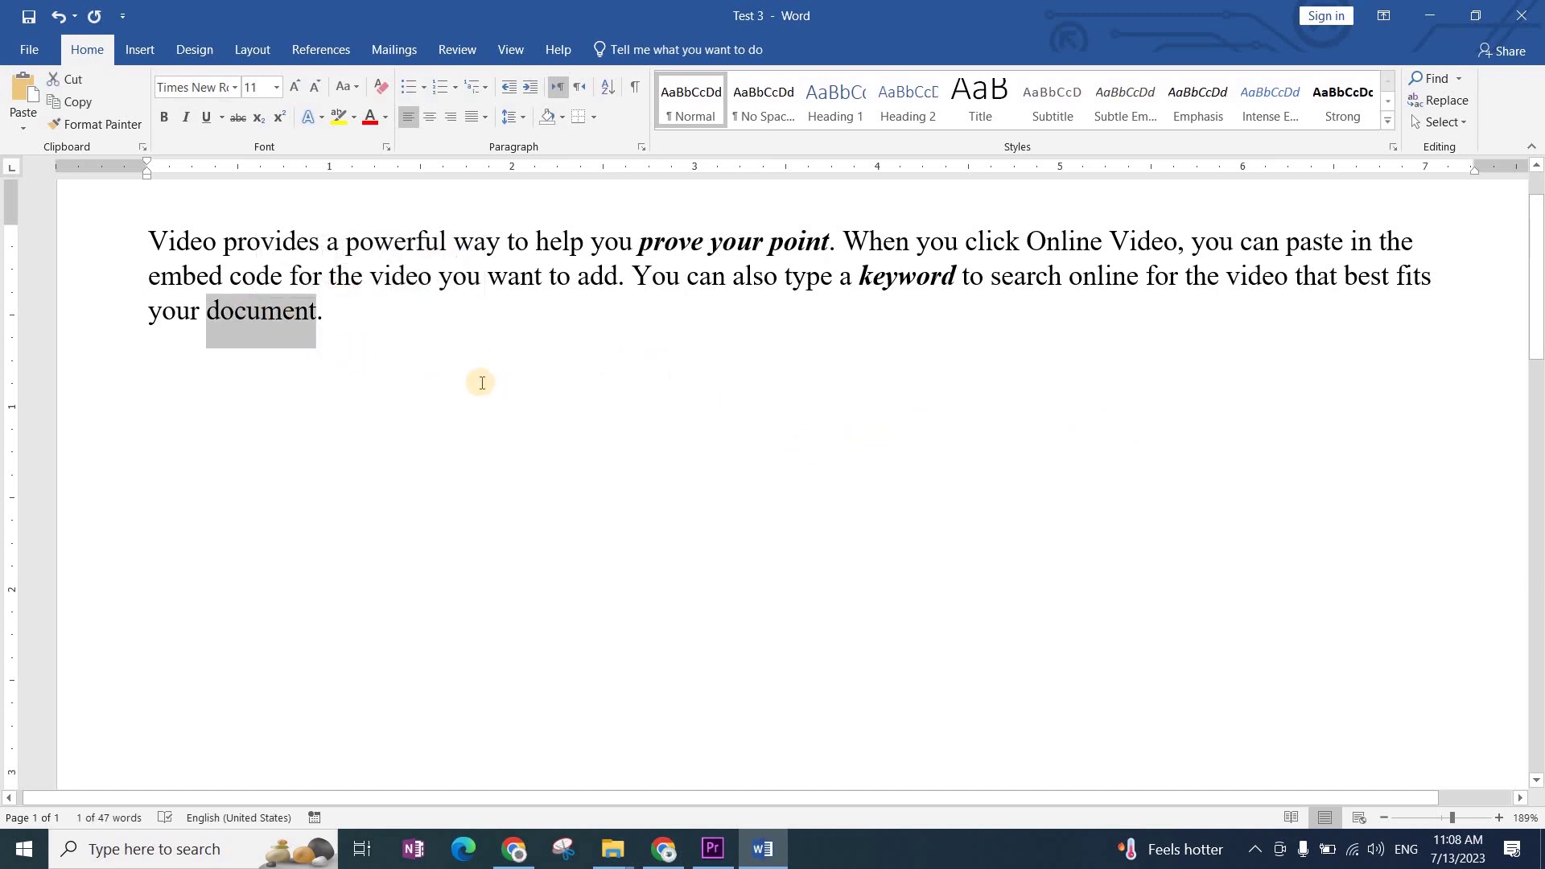
{"action": "key", "text": "ctrl+u"}
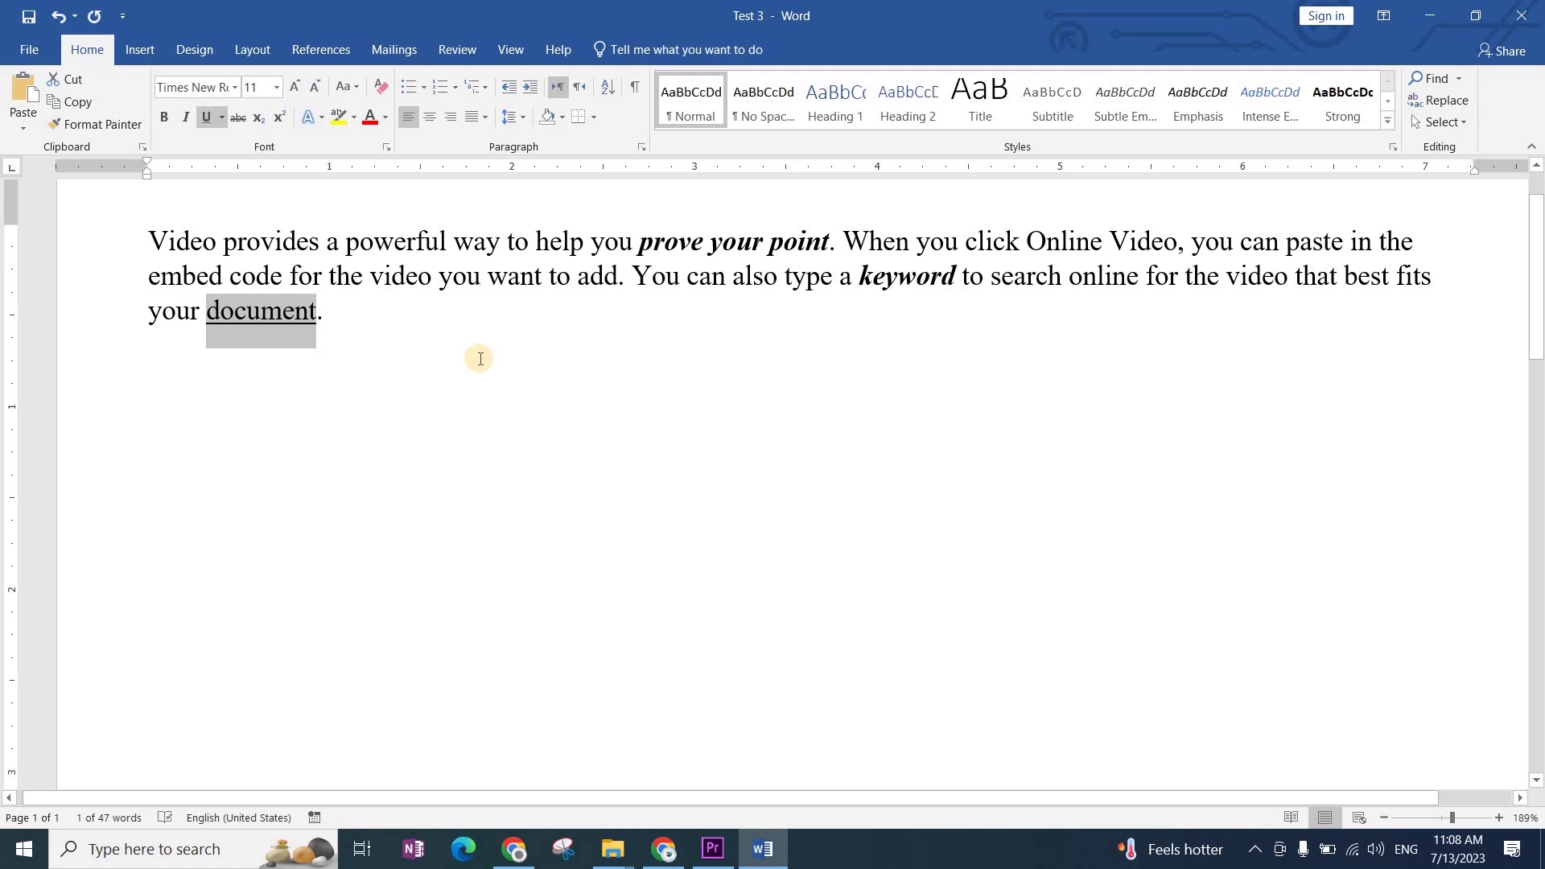
{"action": "left_click", "coordinate": [499, 324]}
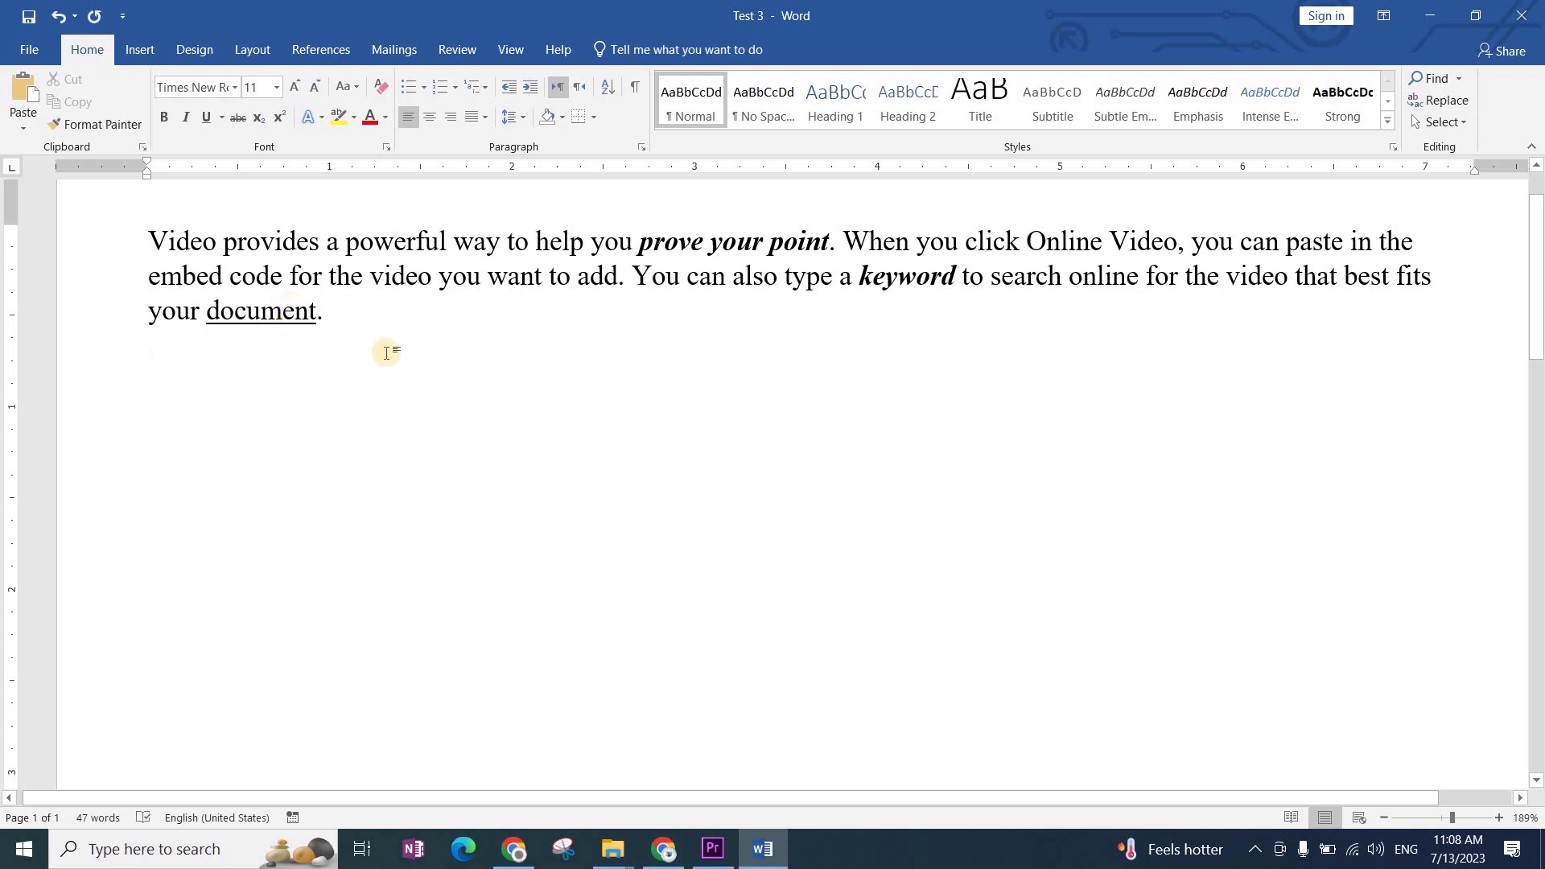
{"action": "key", "text": "alt+shift"}
Step: Start a right-aligned line 'میں کلاس' and set it in the AlQalamQuran2A font
{"action": "key", "text": "ctrl+r"}
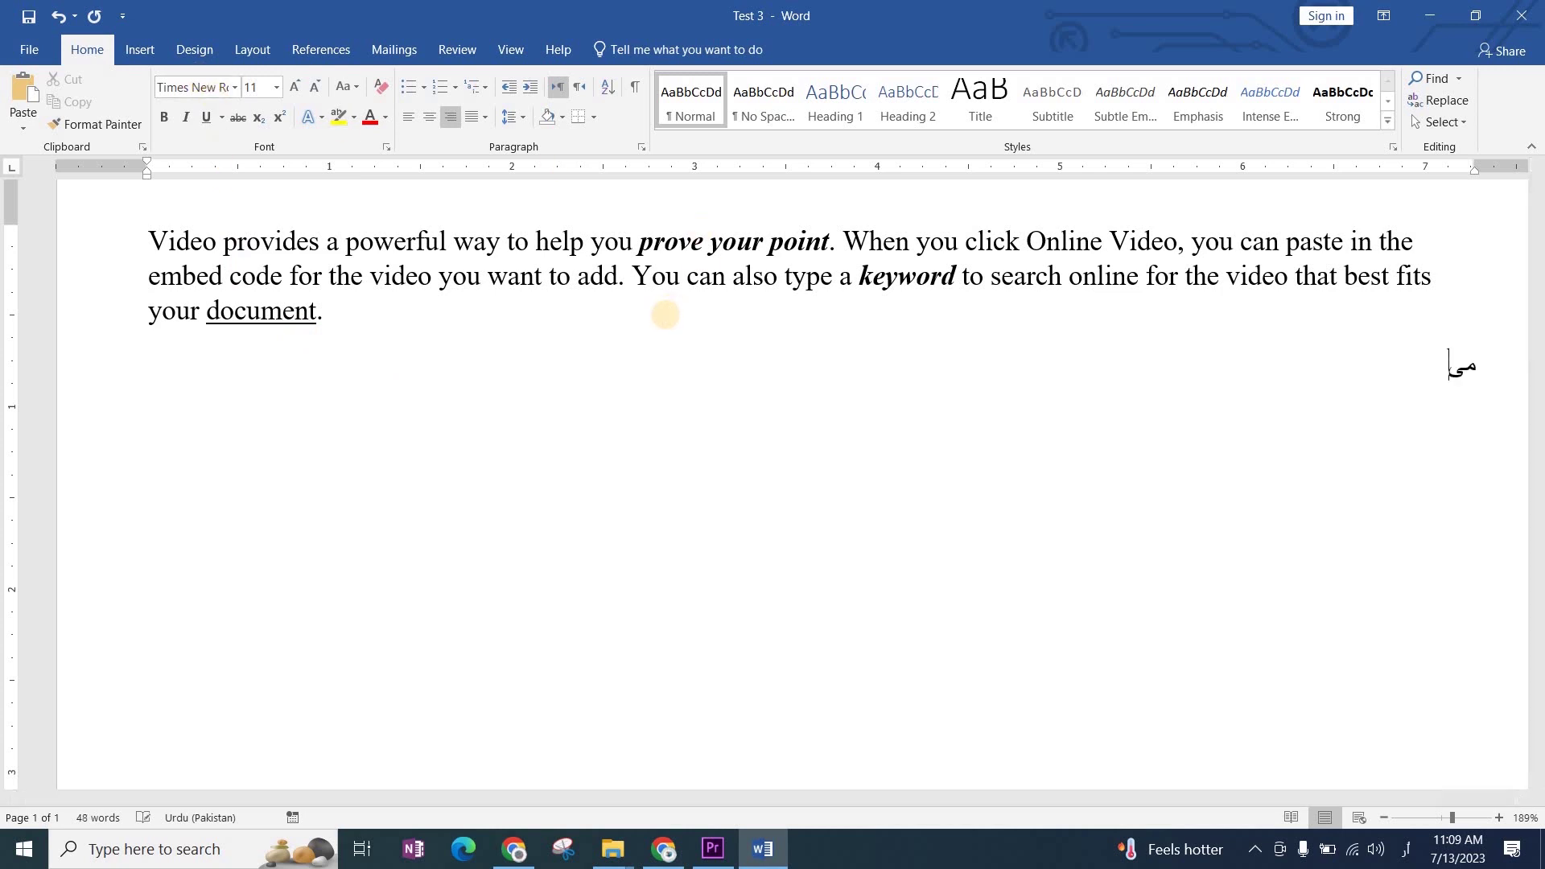
{"action": "type", "text": "میں کلاس"}
{"action": "key", "text": "shift+Home"}
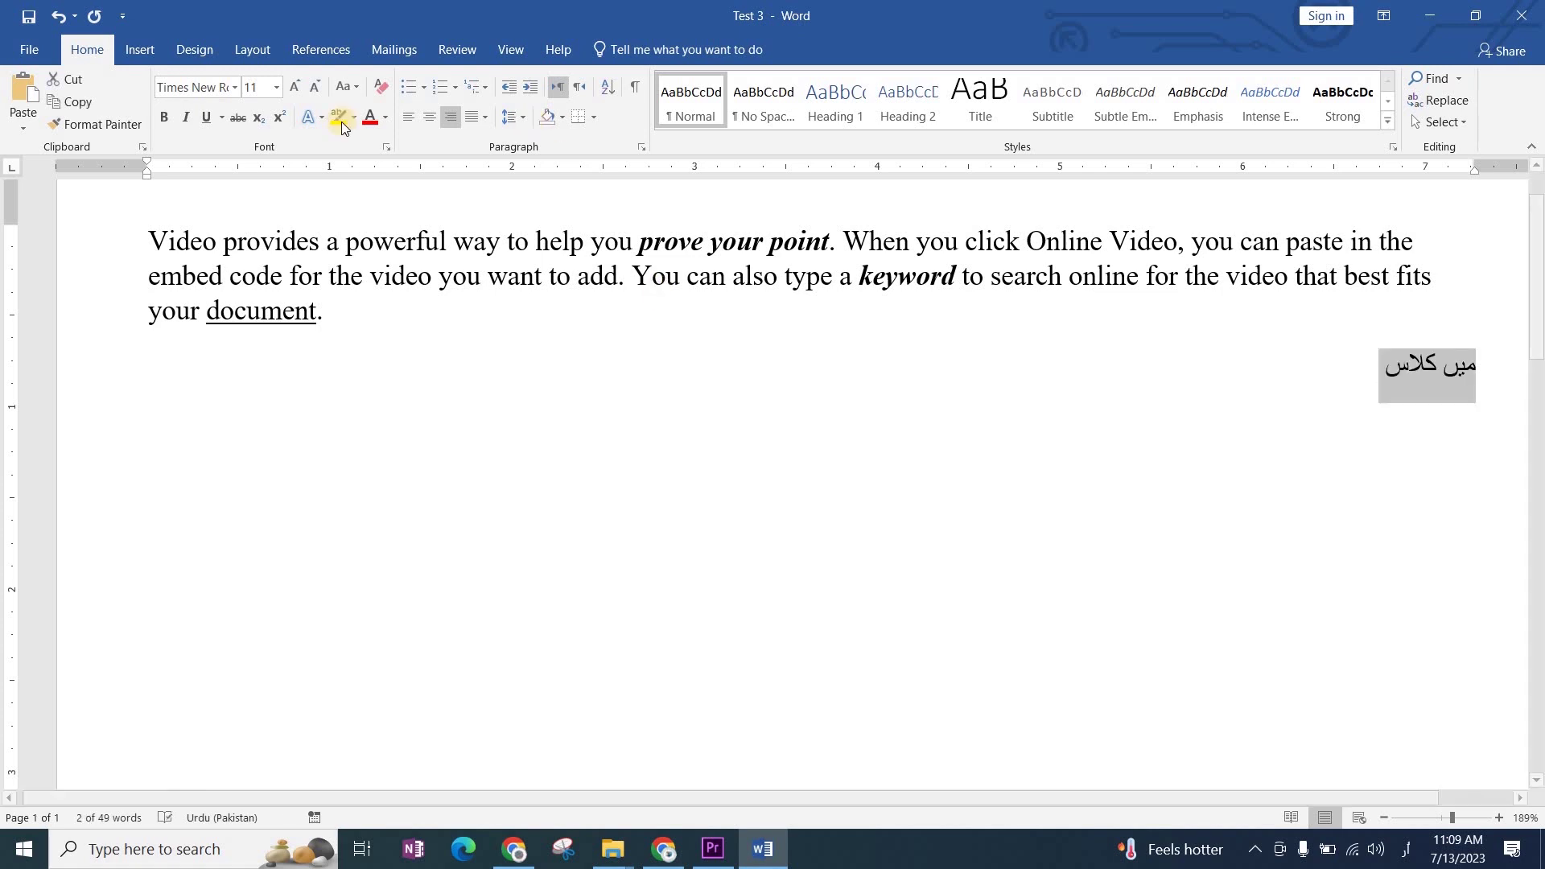
{"action": "left_click", "coordinate": [239, 89]}
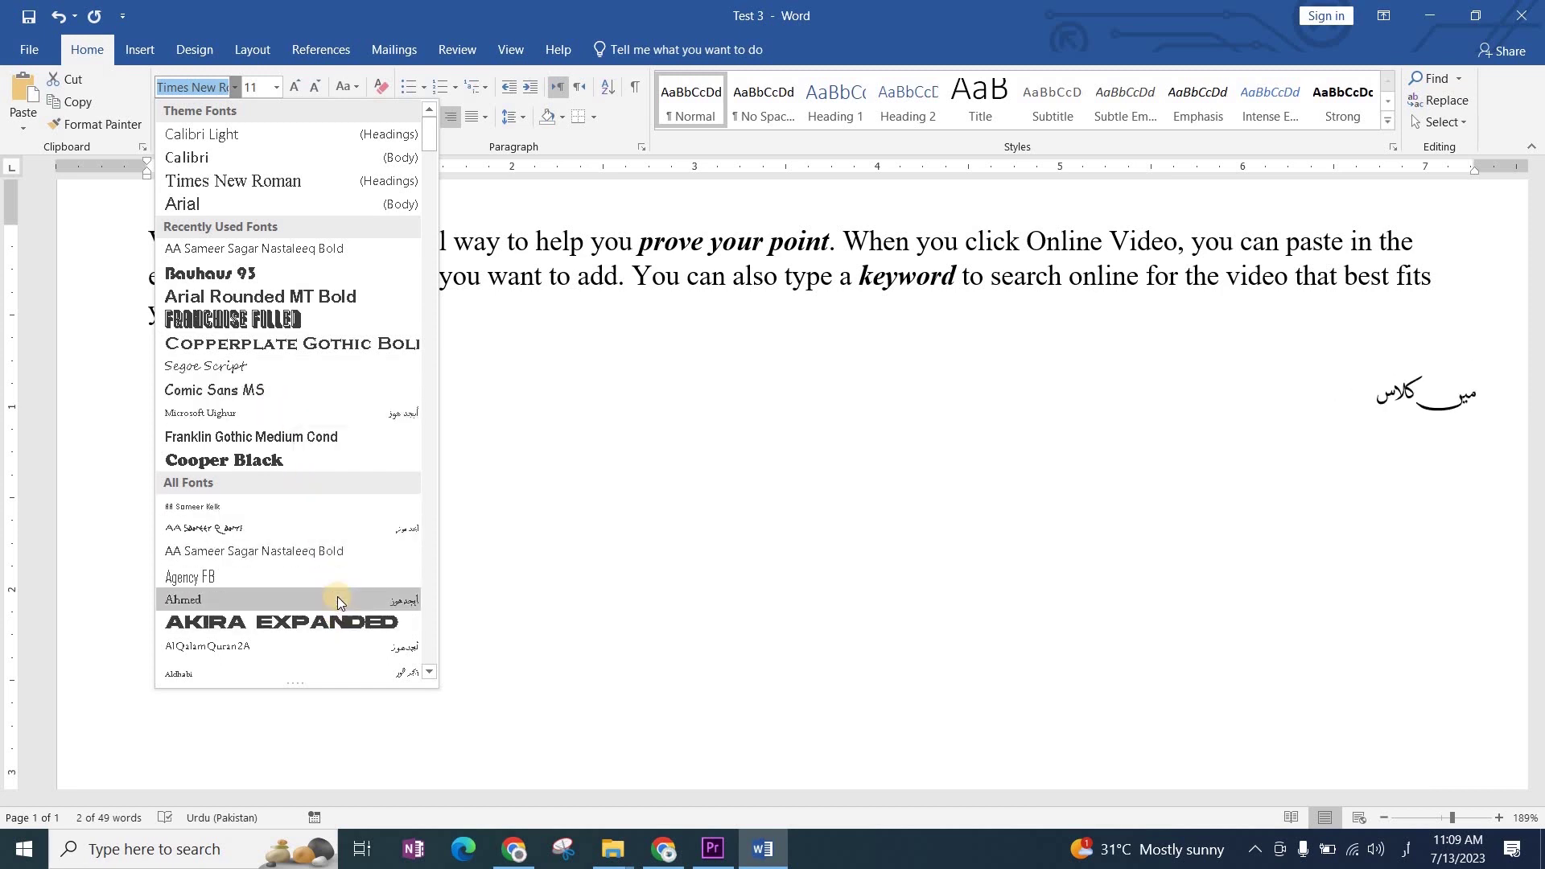
{"action": "left_click", "coordinate": [335, 645]}
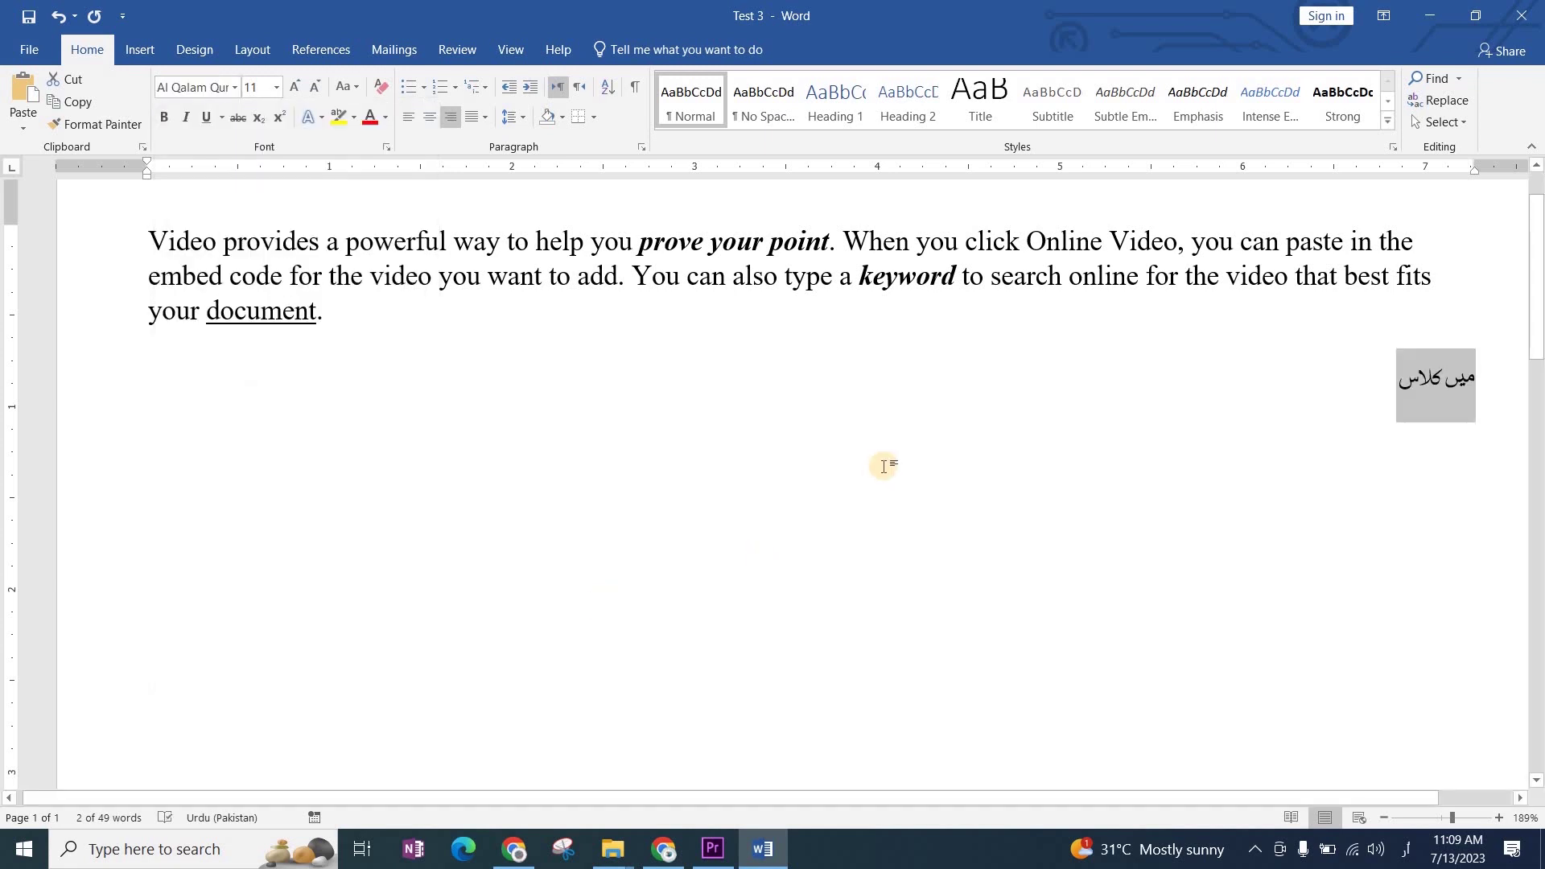
Step: Complete the sentence 'میں کلاس دہم کا طالب علم ہوں' and set it in Jameel Noori
{"action": "key", "text": "End"}
{"action": "type", "text": "سہم"}
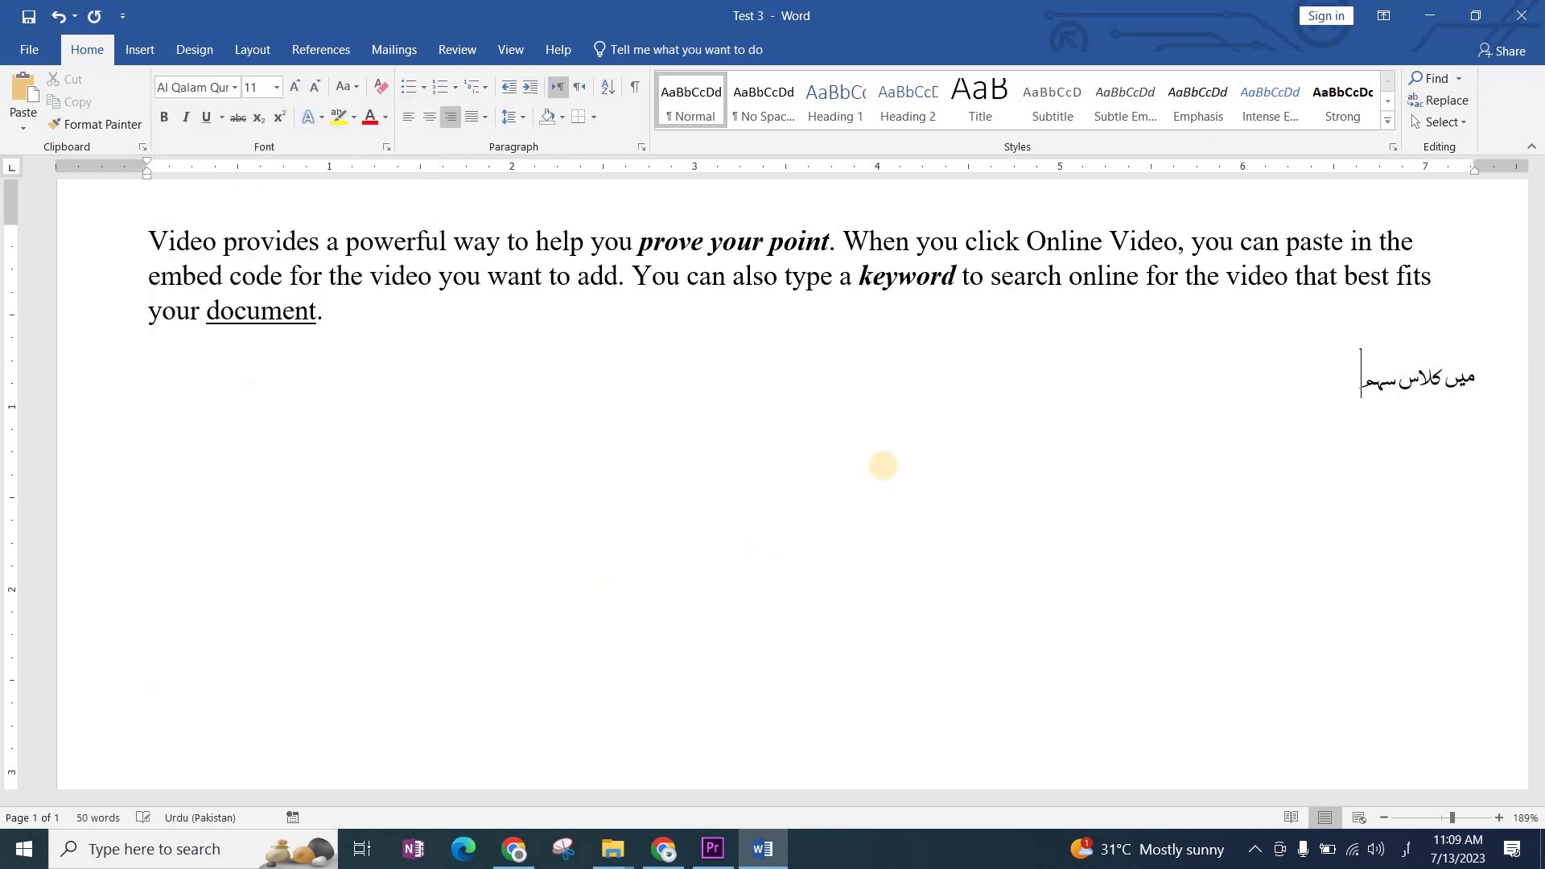
{"action": "key", "text": "BackSpace"}
{"action": "key", "text": "BackSpace"}
{"action": "key", "text": "BackSpace"}
{"action": "type", "text": "دہم کا طالب علم ہو"}
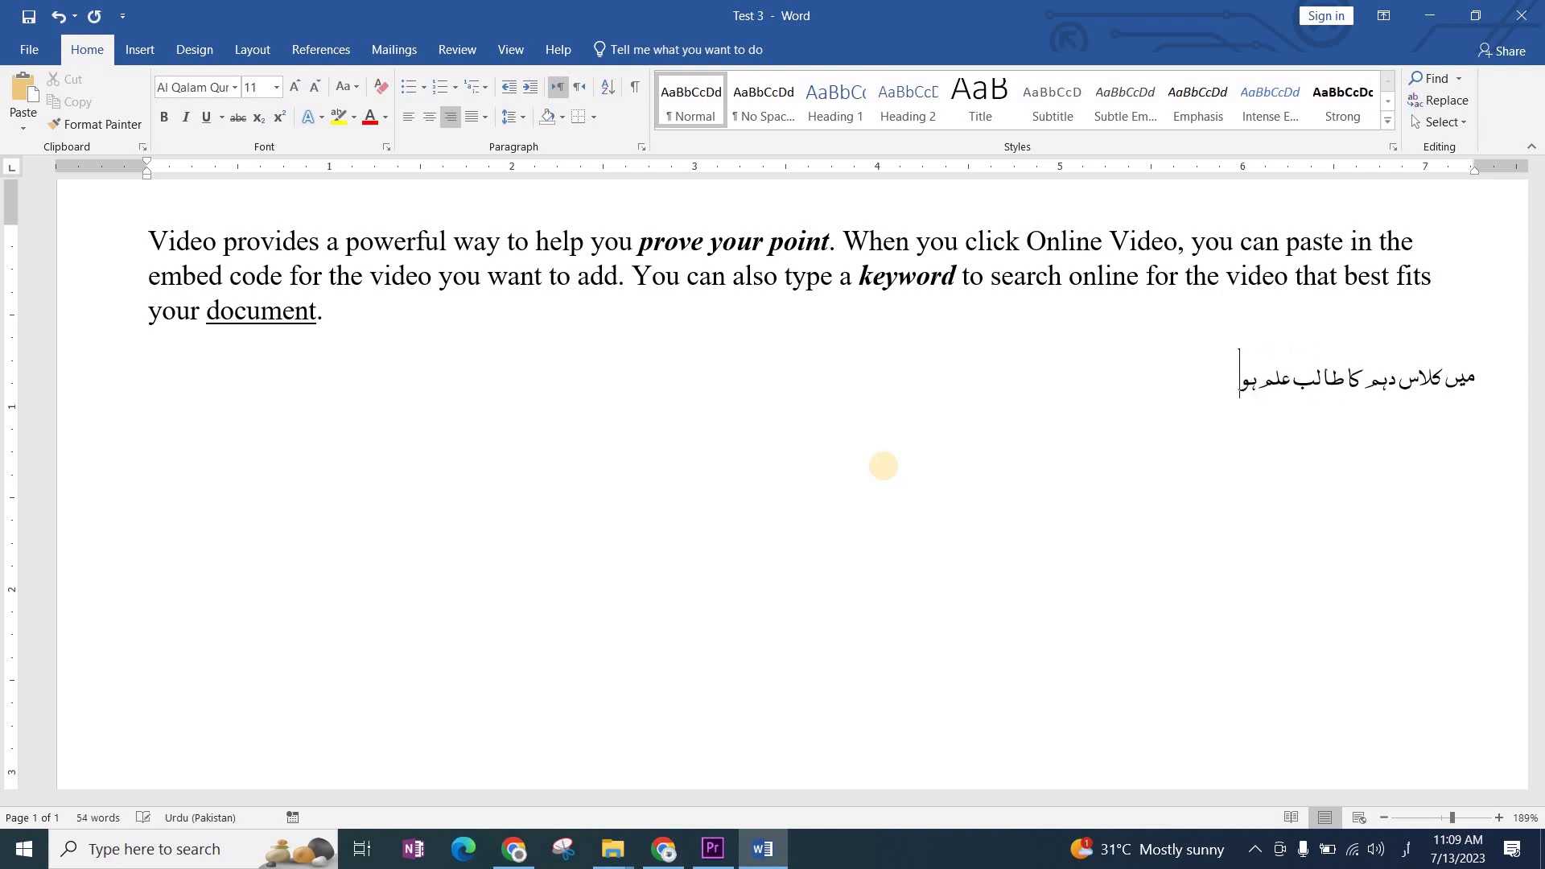
{"action": "type", "text": "ں"}
{"action": "key", "text": "shift+Home"}
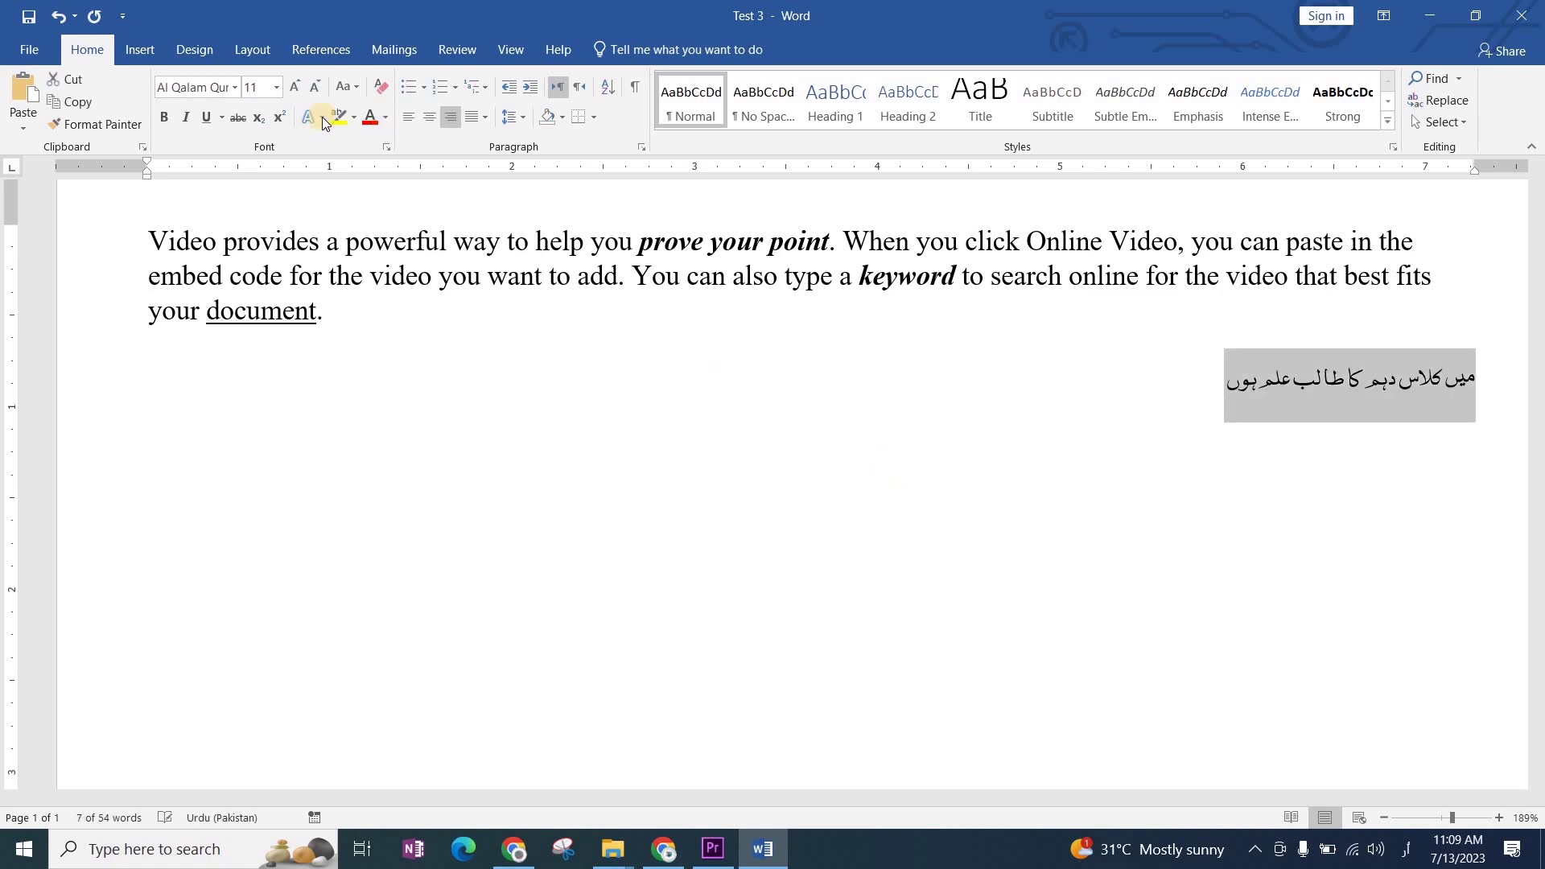
{"action": "left_click", "coordinate": [216, 87]}
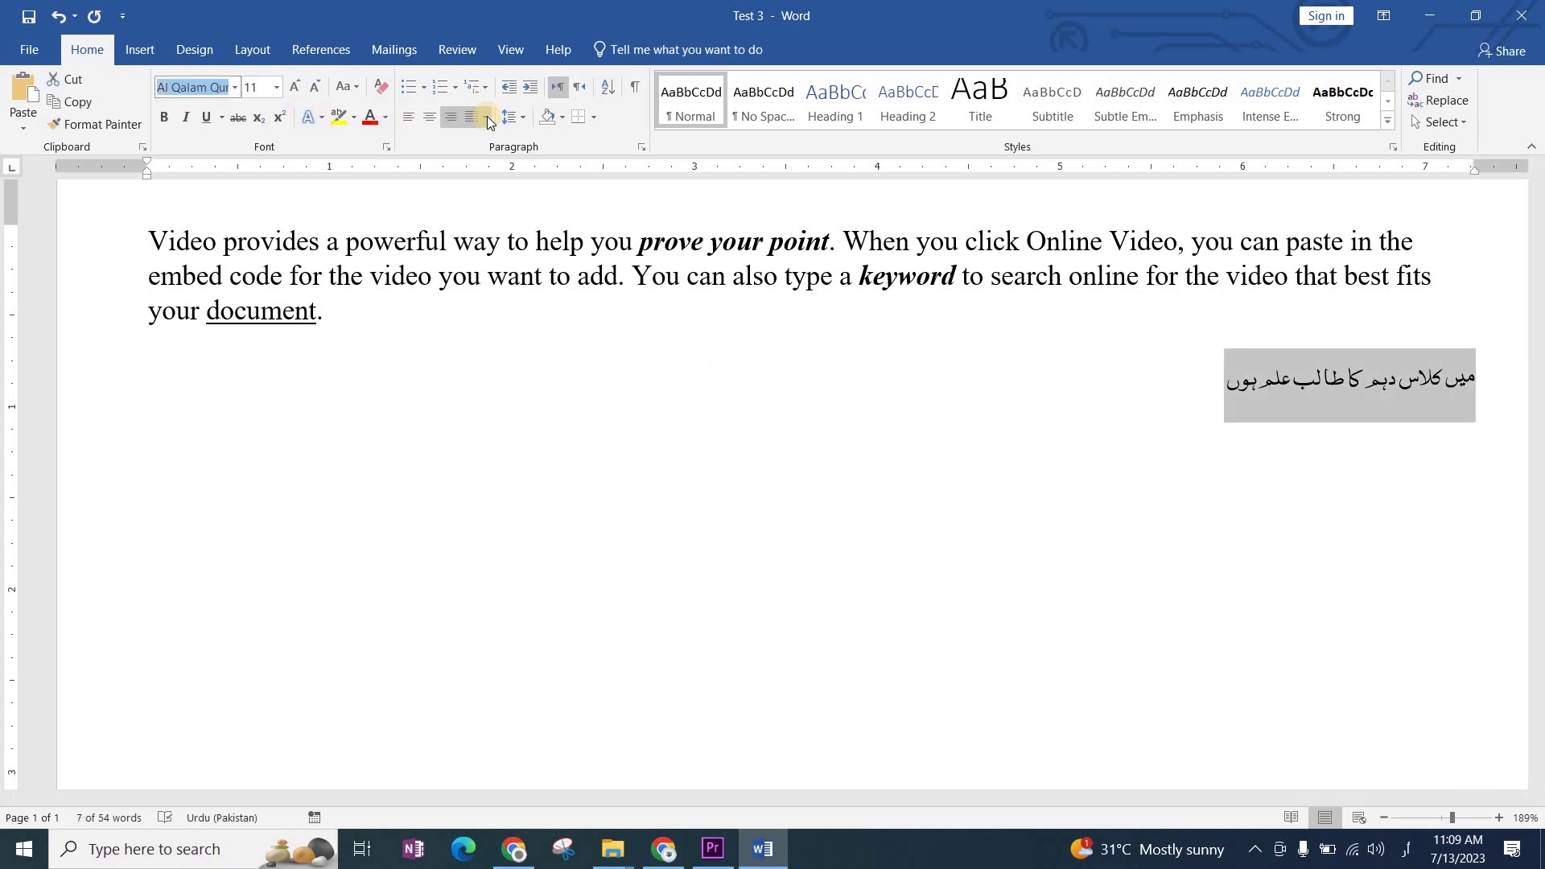
{"action": "key", "text": "alt+shift"}
{"action": "type", "text": "Jameel Noori"}
{"action": "key", "text": "Return"}
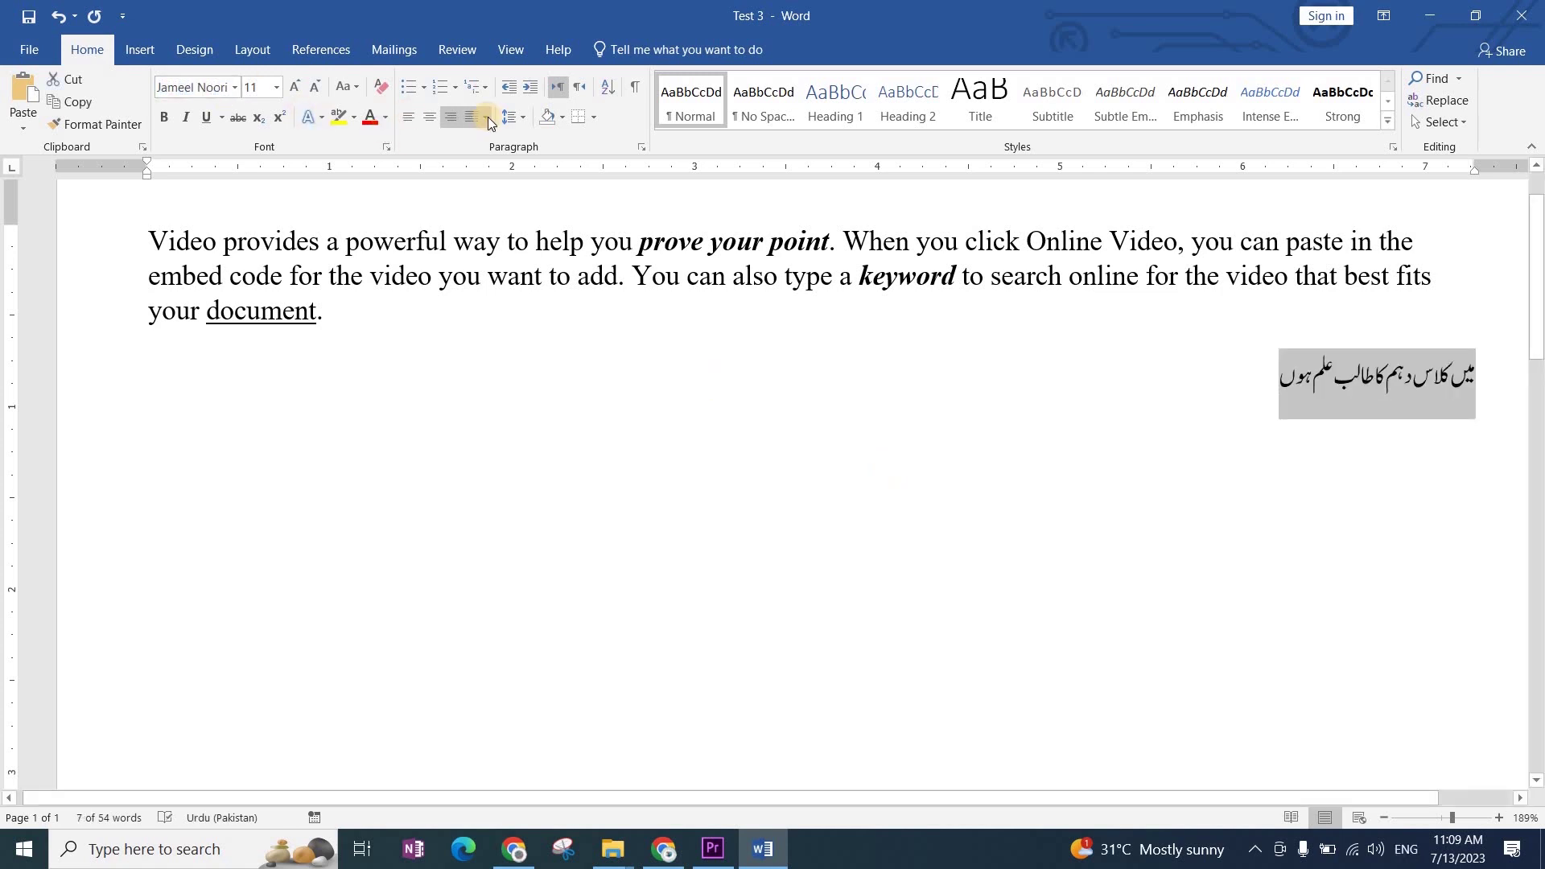
{"action": "key", "text": "alt+shift"}
{"action": "key", "text": "Right"}
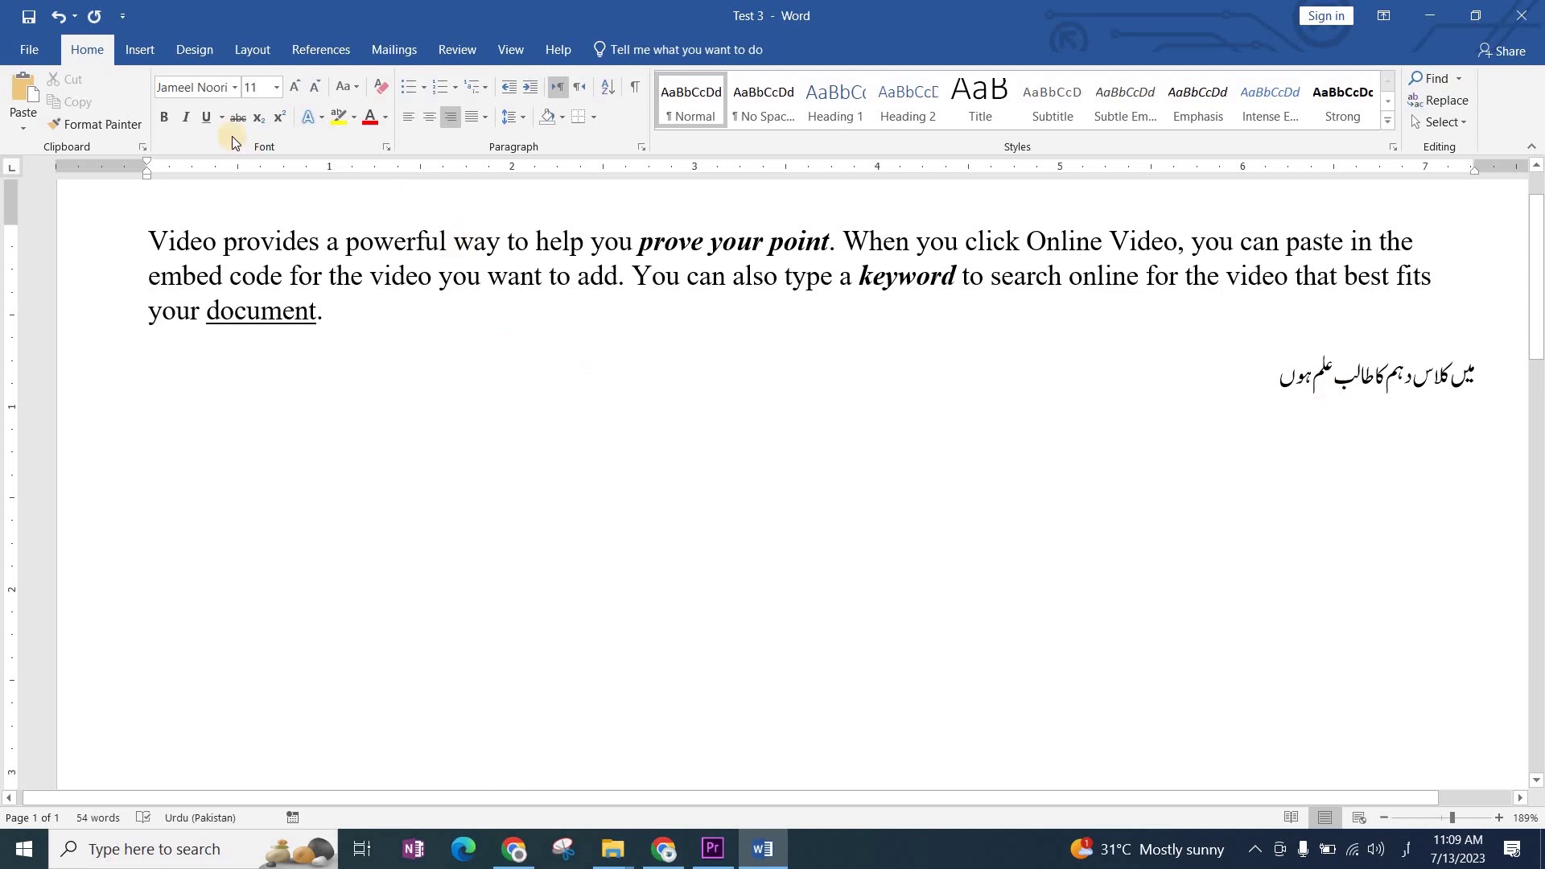
Step: Insert two short straight-line shapes above separate words of the Urdu sentence
{"action": "left_click", "coordinate": [138, 50]}
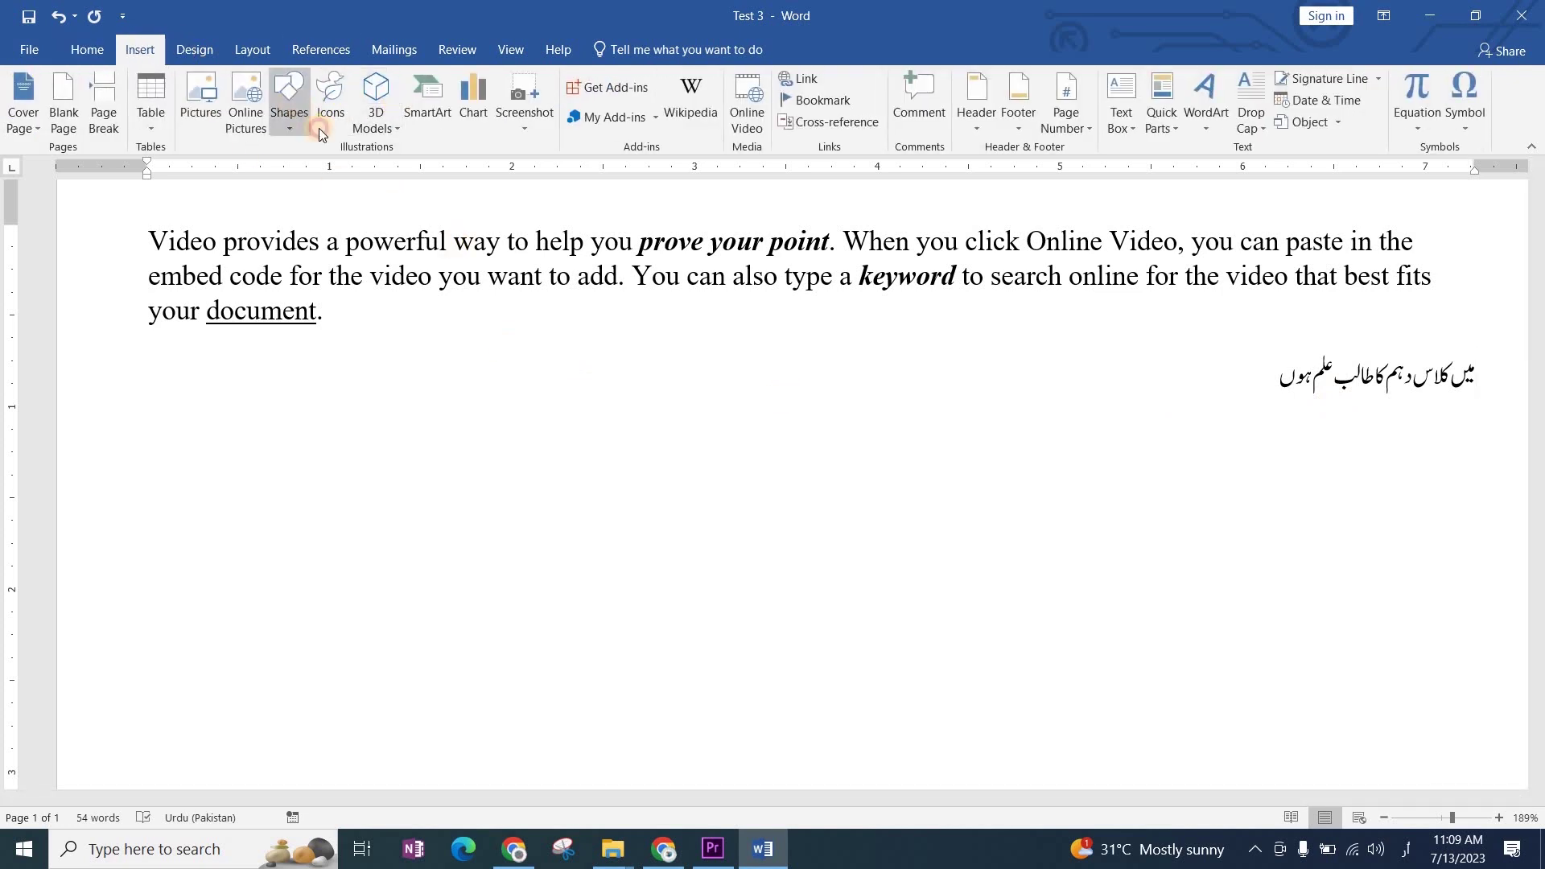
{"action": "left_click", "coordinate": [291, 117]}
{"action": "left_click", "coordinate": [302, 170]}
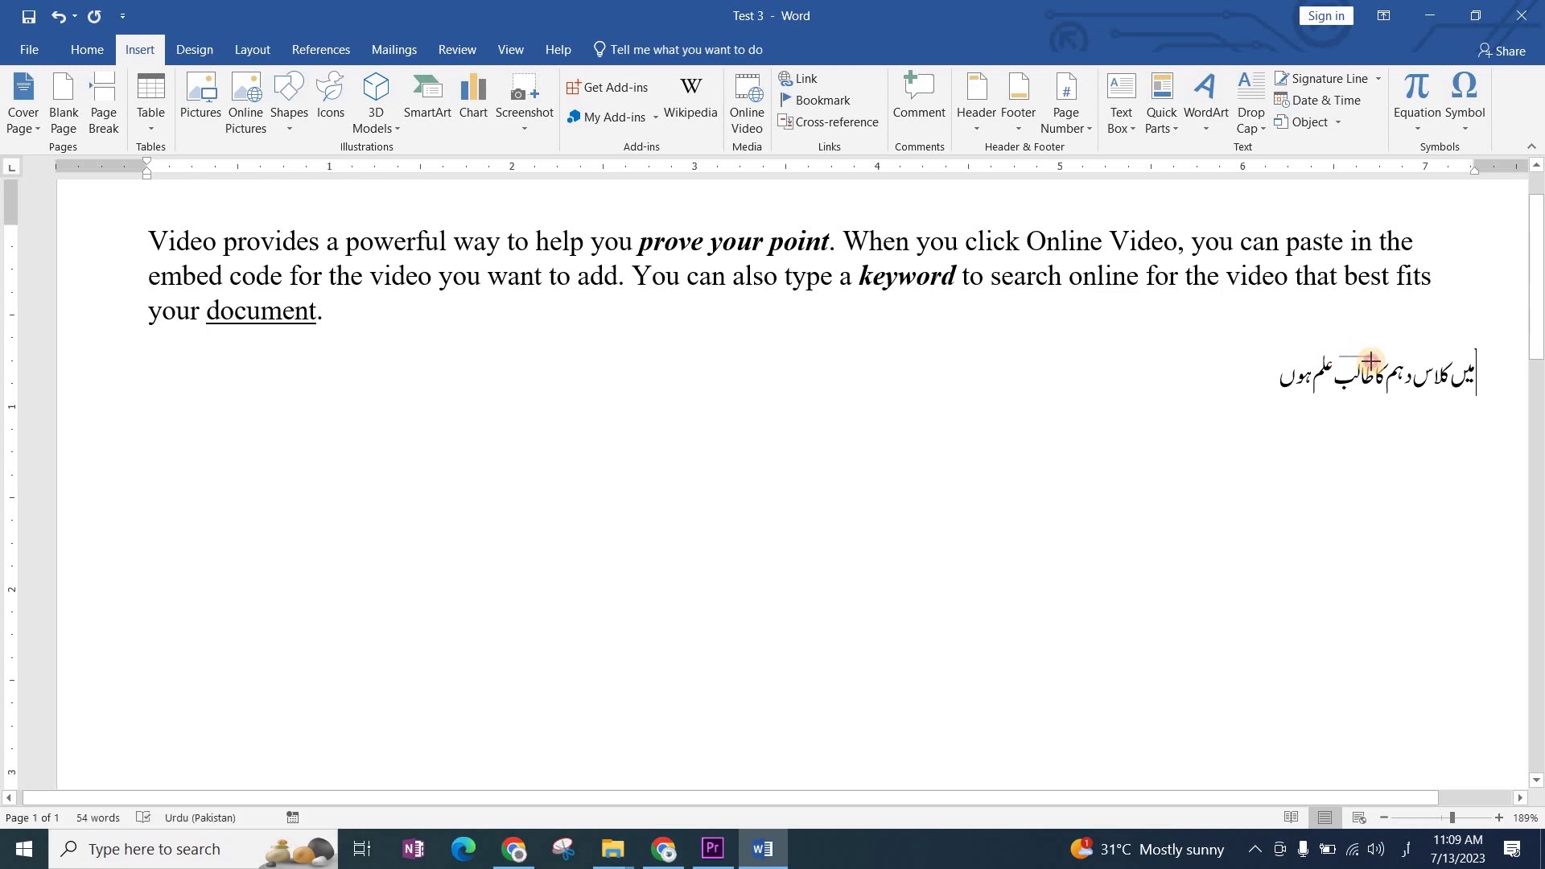
{"action": "left_click_drag", "start_coordinate": [1372, 357], "coordinate": [1338, 357]}
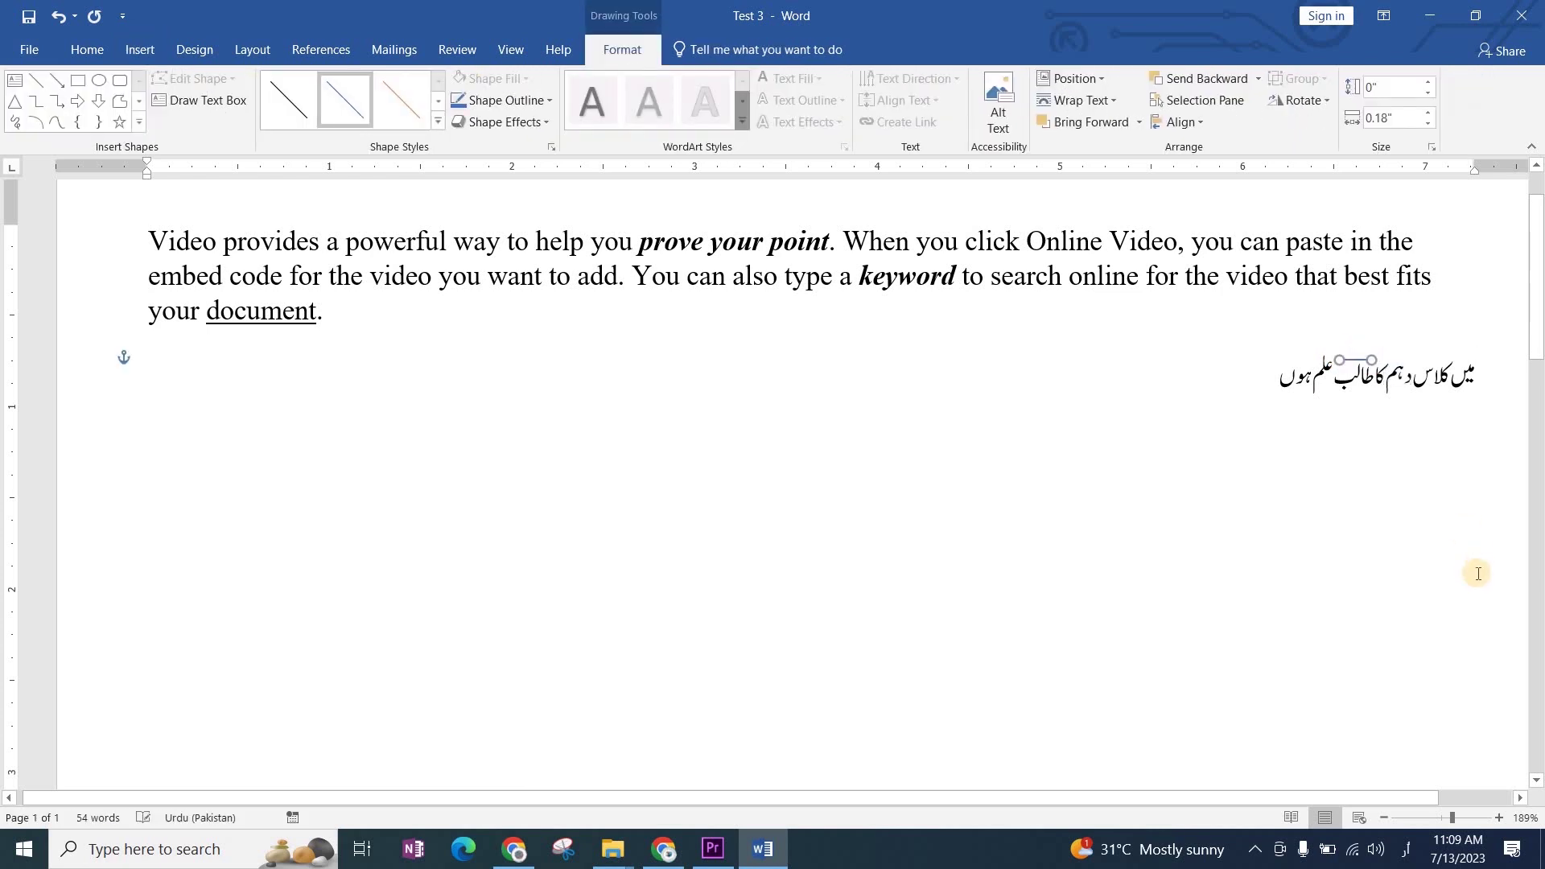
{"action": "left_click", "coordinate": [1340, 538]}
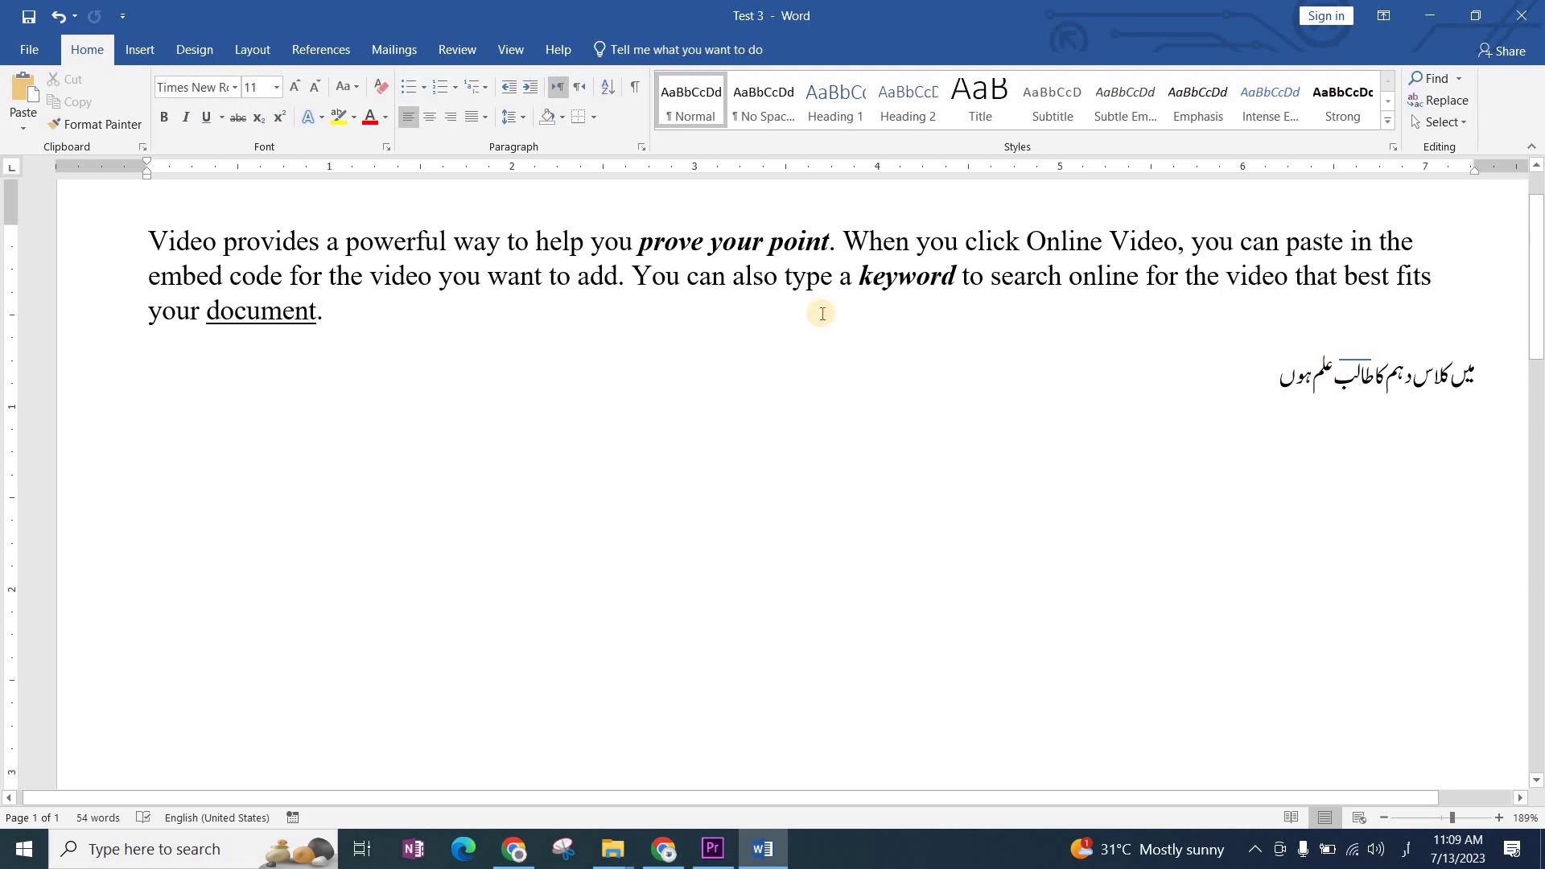
{"action": "left_click", "coordinate": [144, 58]}
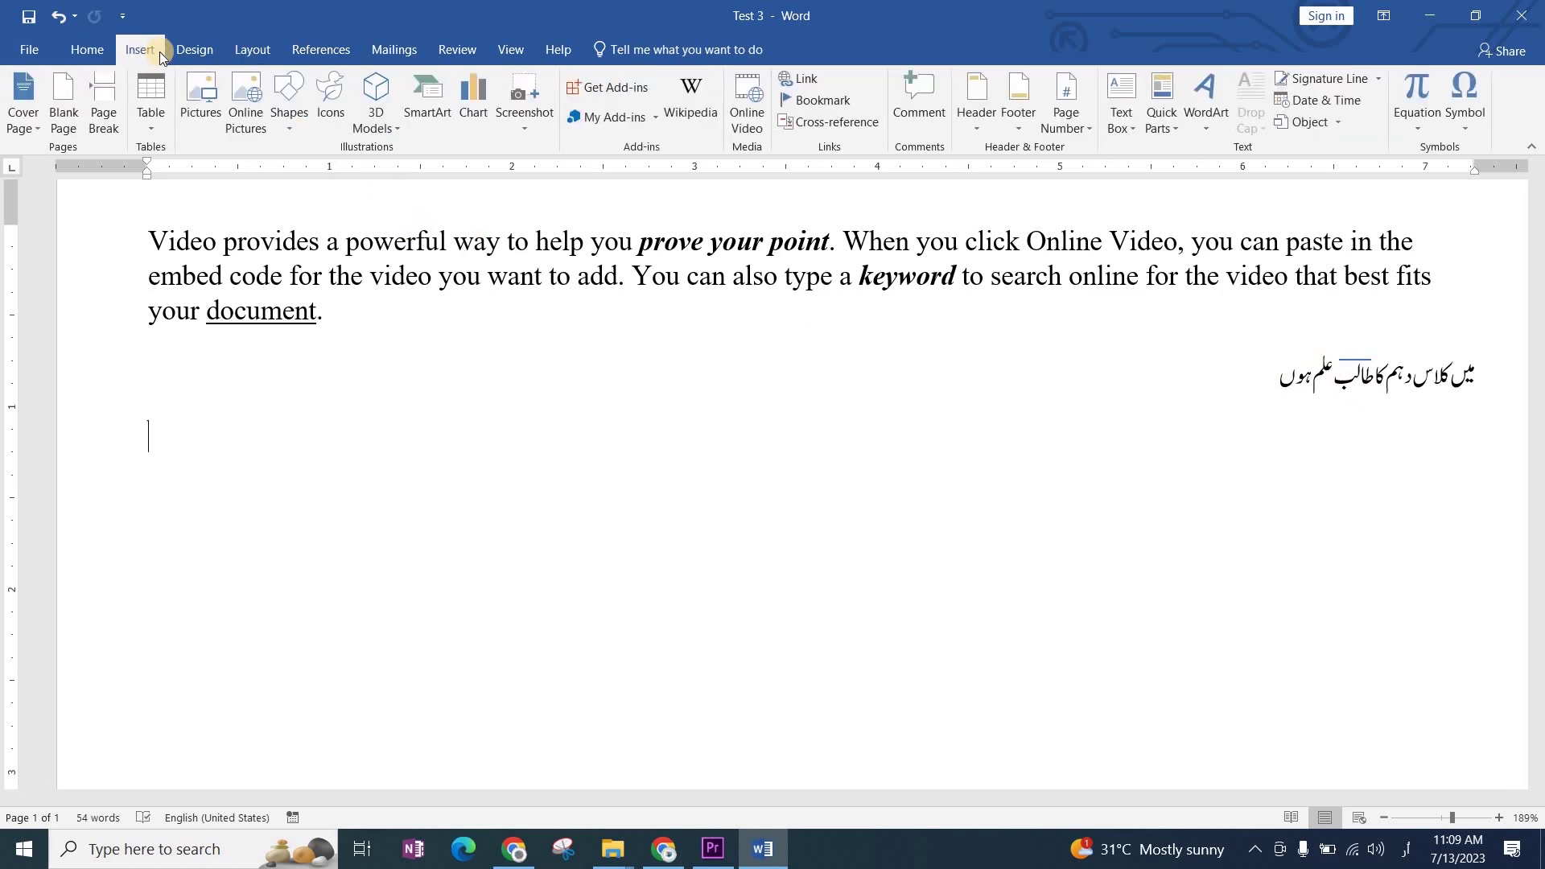
{"action": "left_click", "coordinate": [298, 96]}
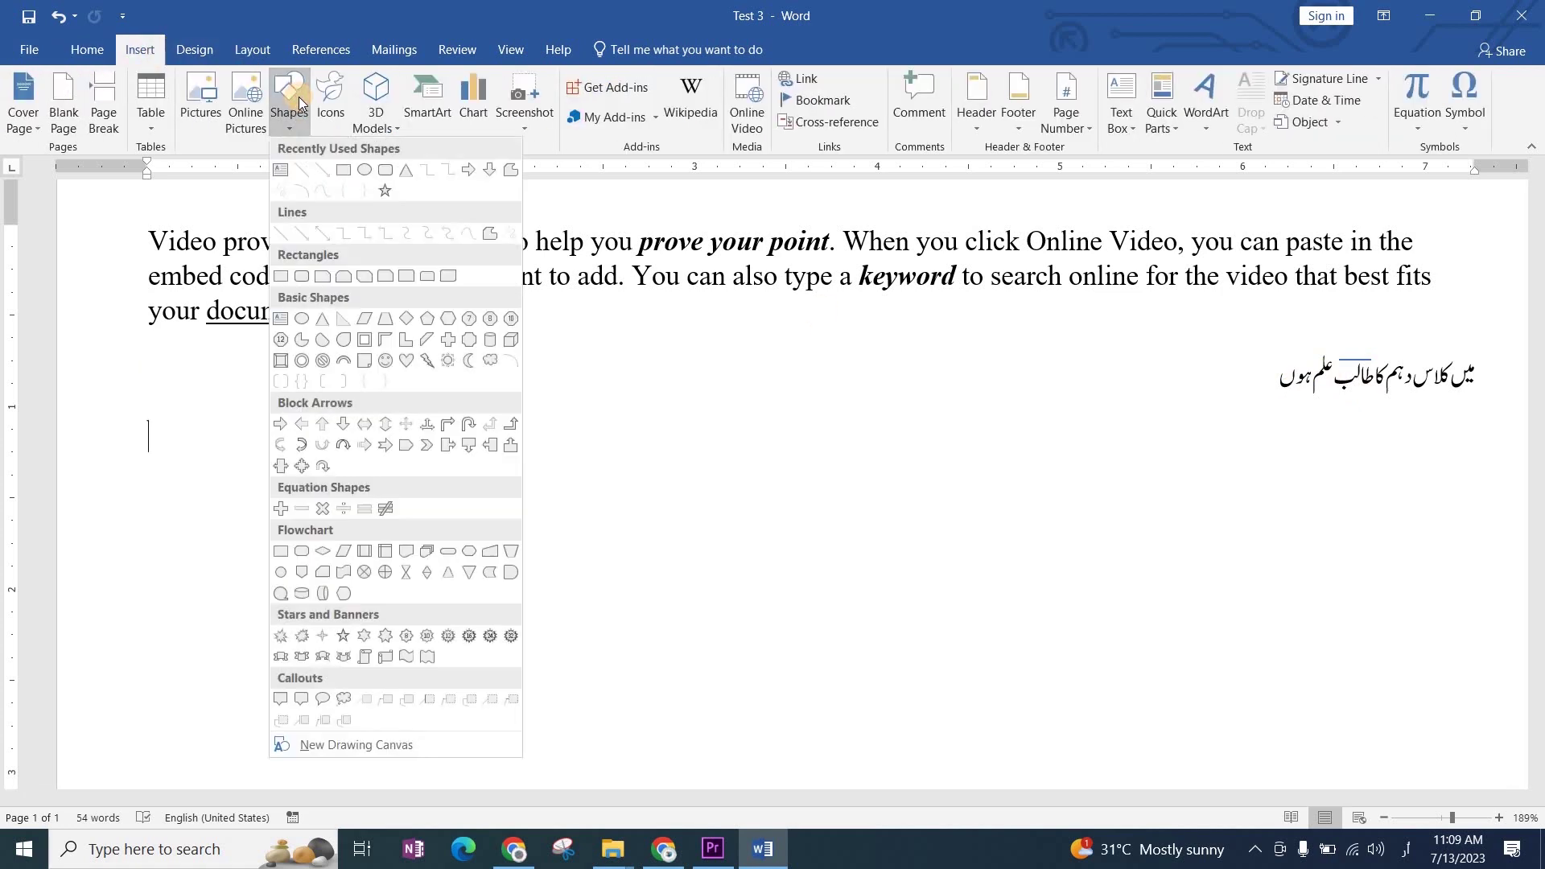
{"action": "left_click", "coordinate": [302, 172]}
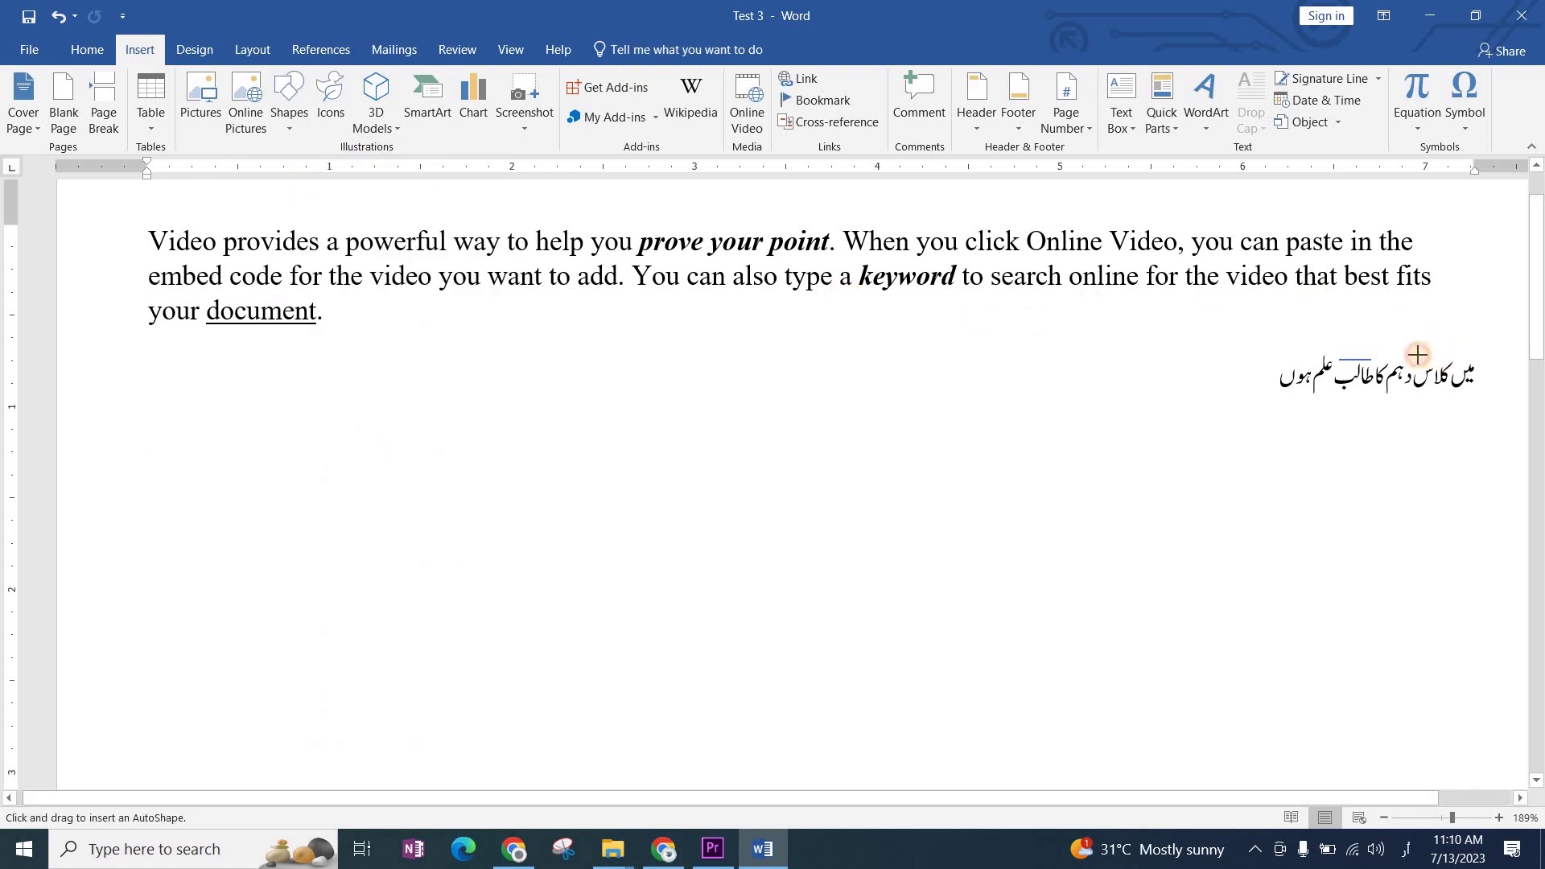
{"action": "left_click_drag", "start_coordinate": [1418, 355], "coordinate": [1449, 360]}
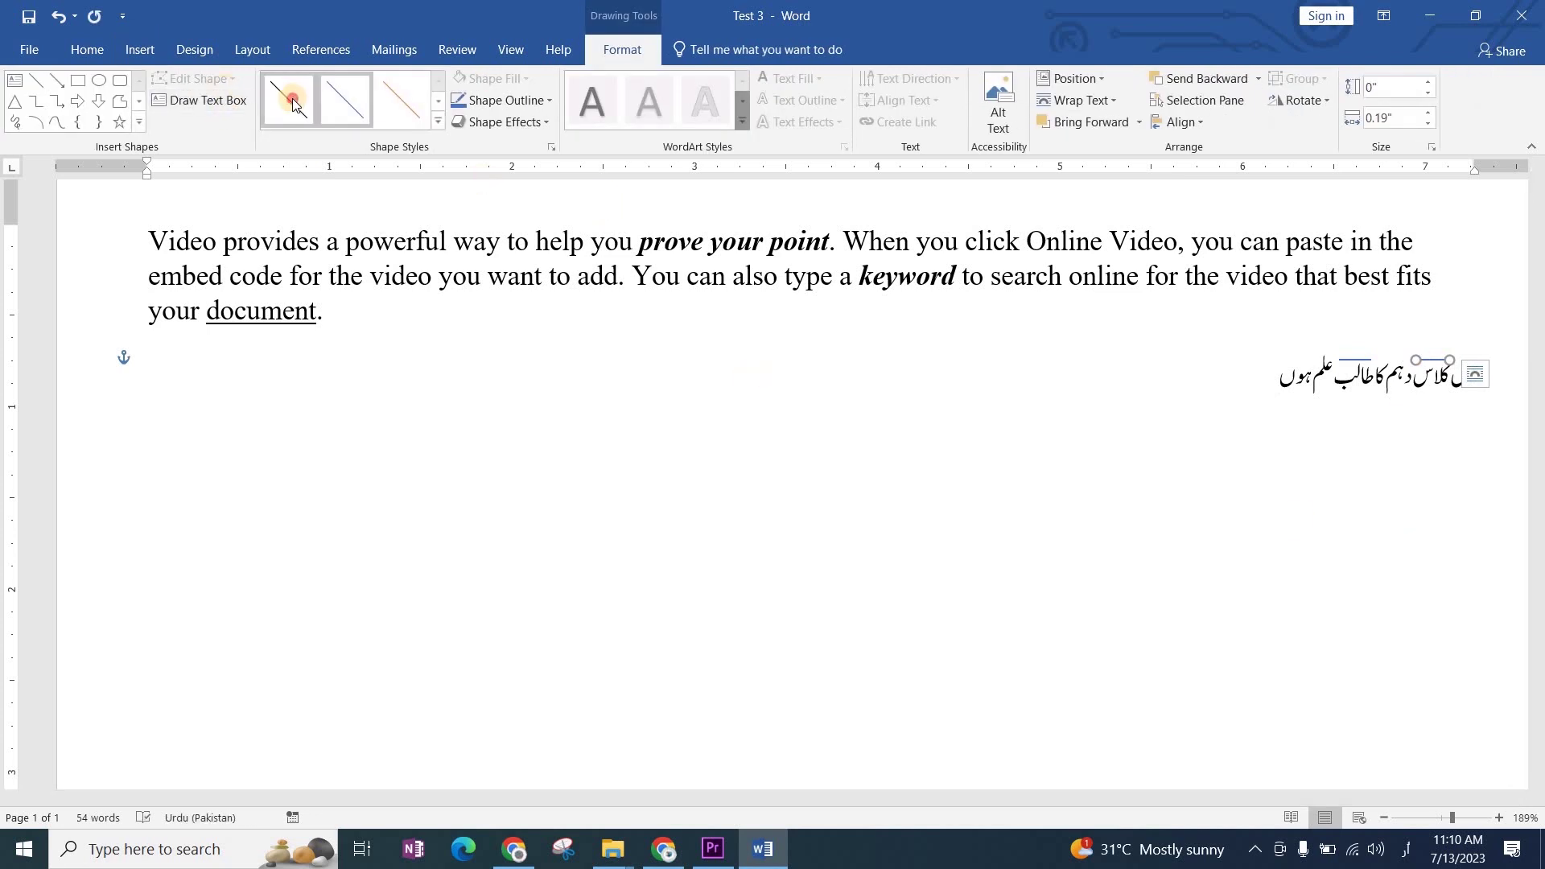
{"action": "left_click", "coordinate": [438, 121]}
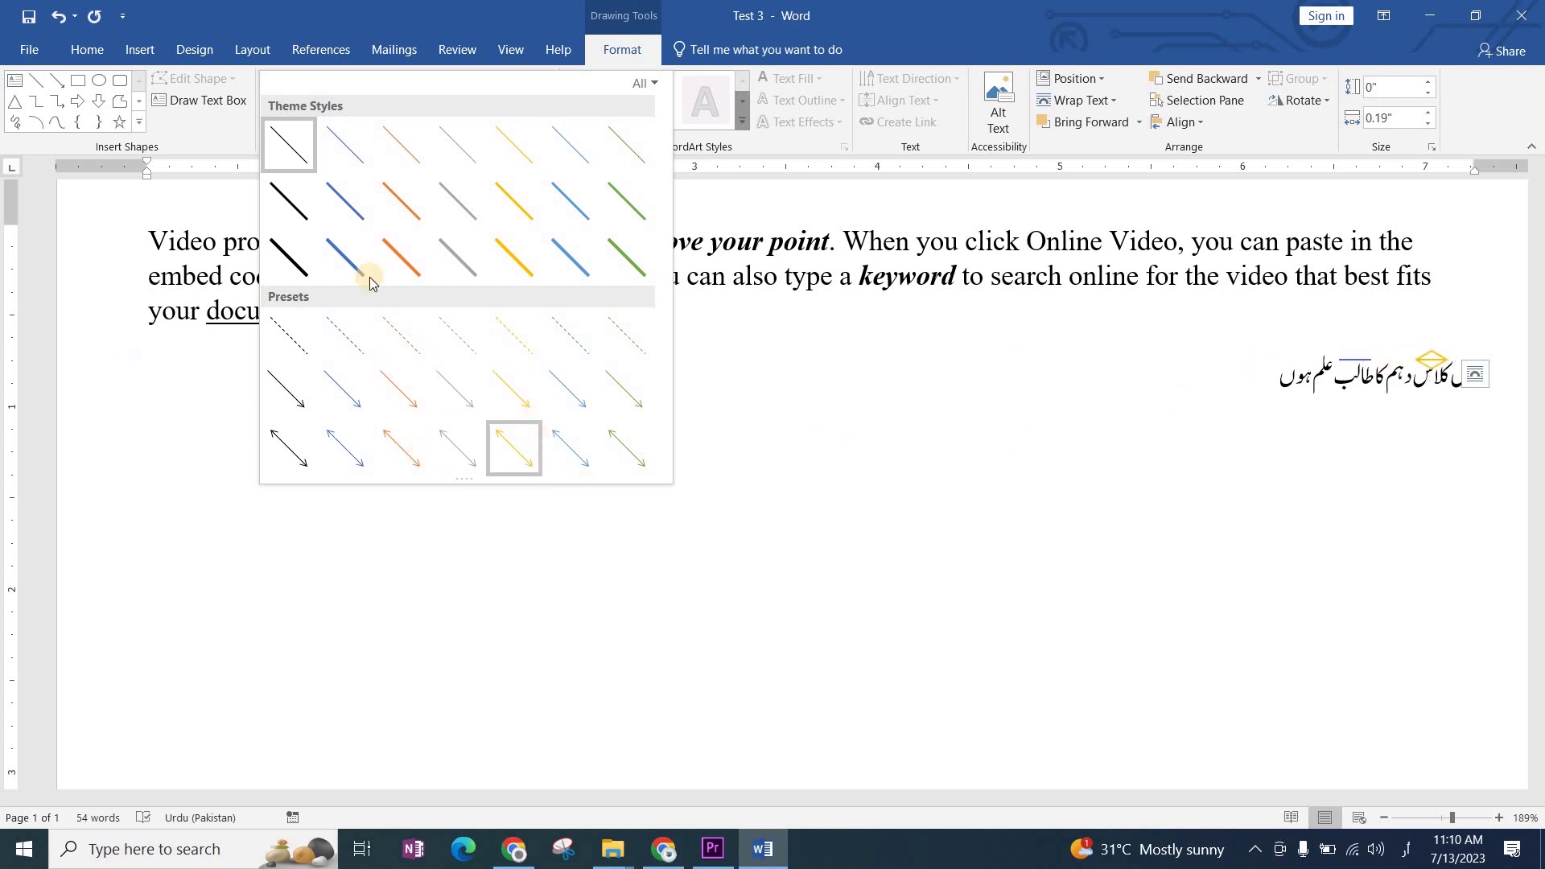
{"action": "left_click", "coordinate": [622, 36]}
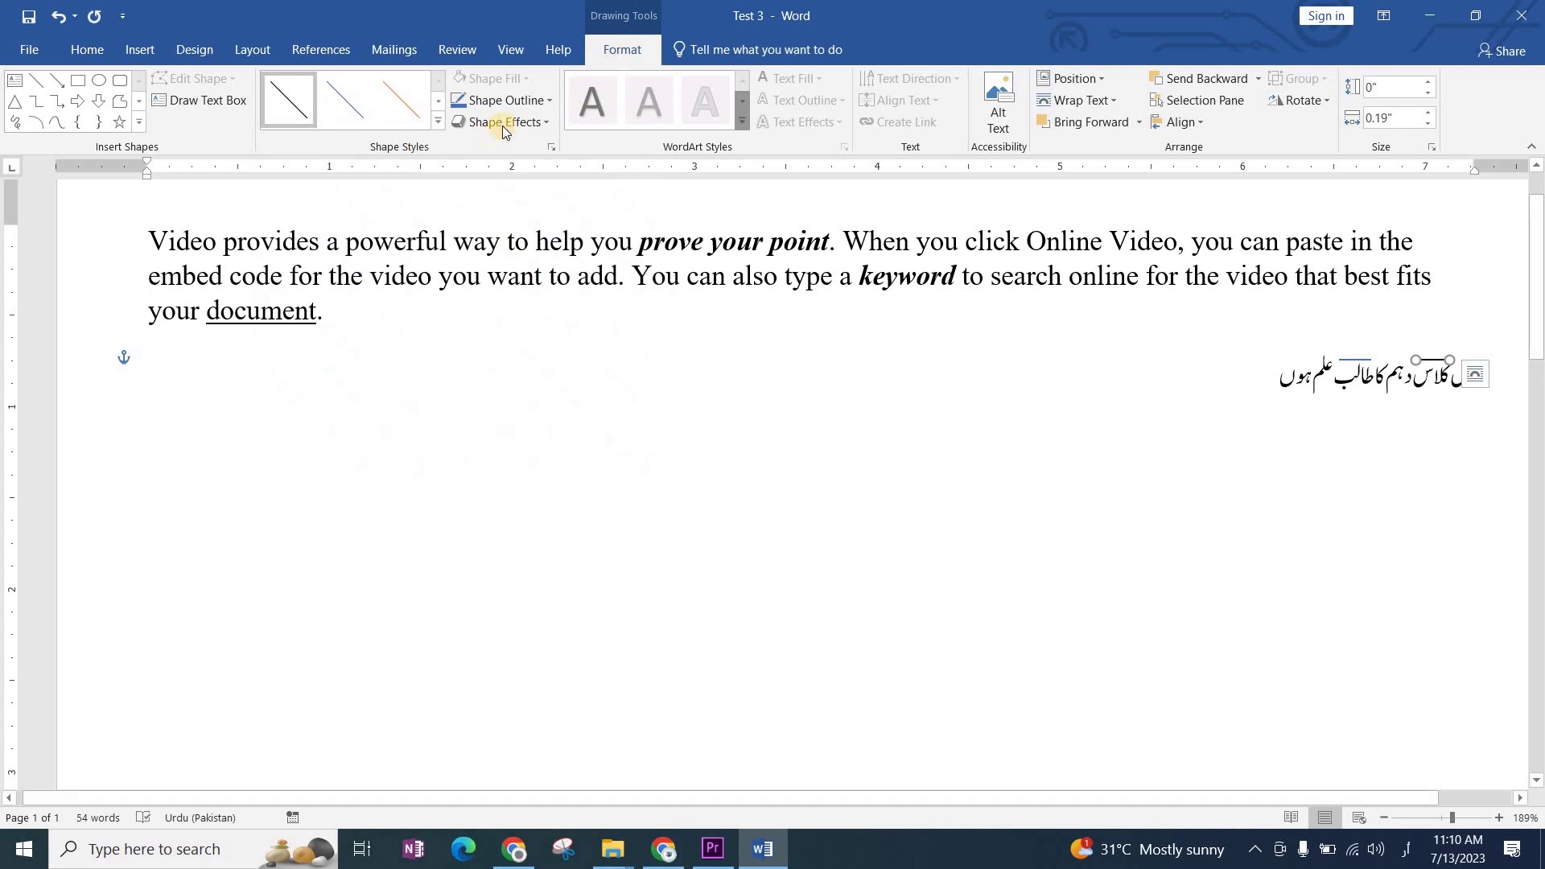
{"action": "left_click", "coordinate": [543, 103]}
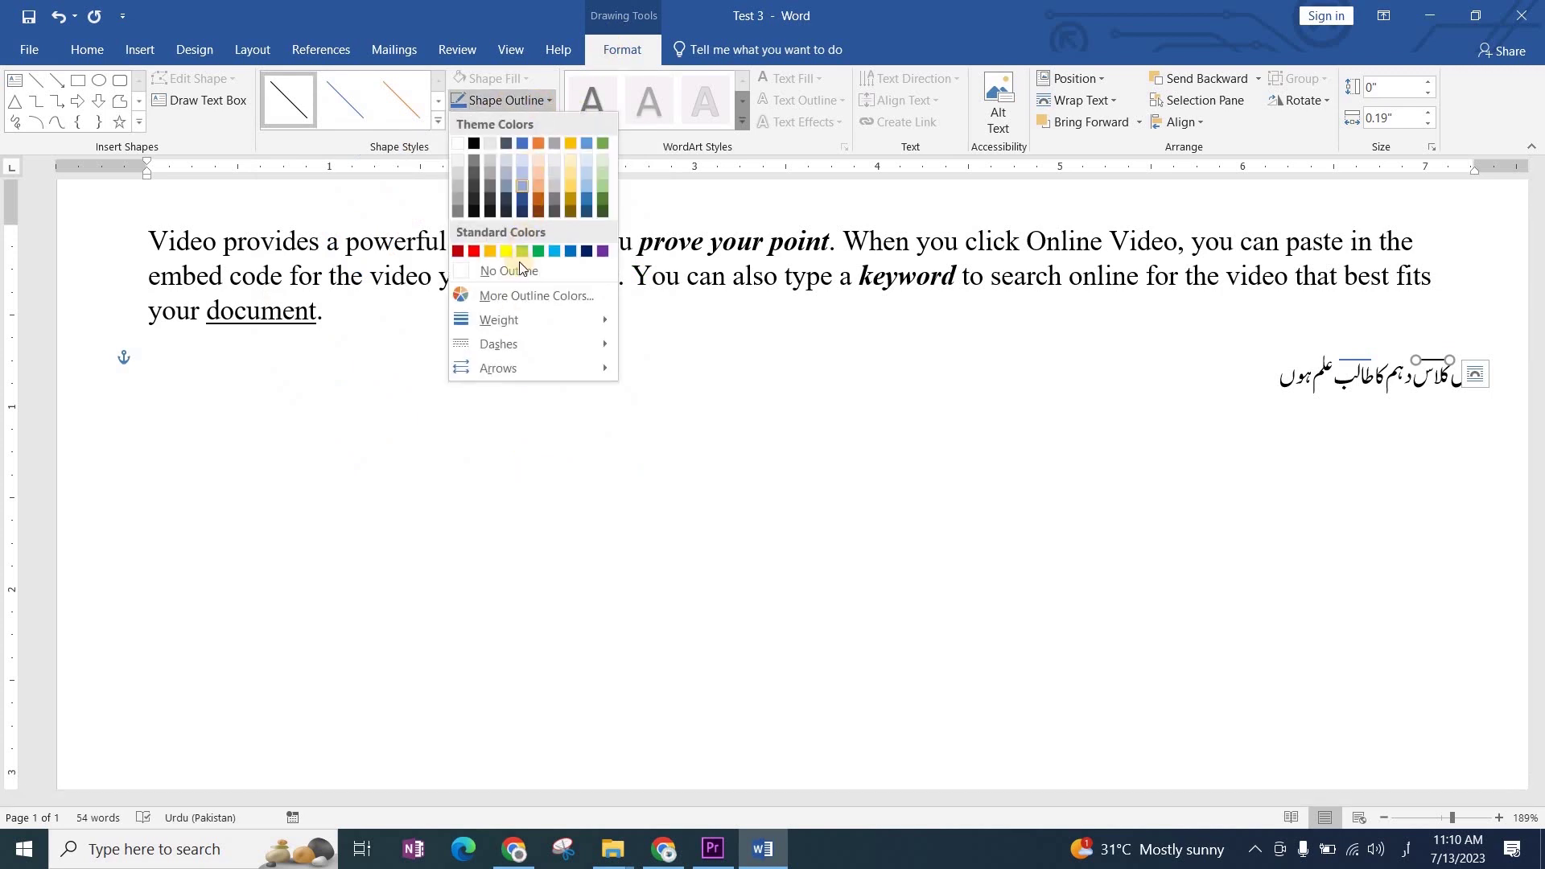
{"action": "mouse_move", "coordinate": [509, 326]}
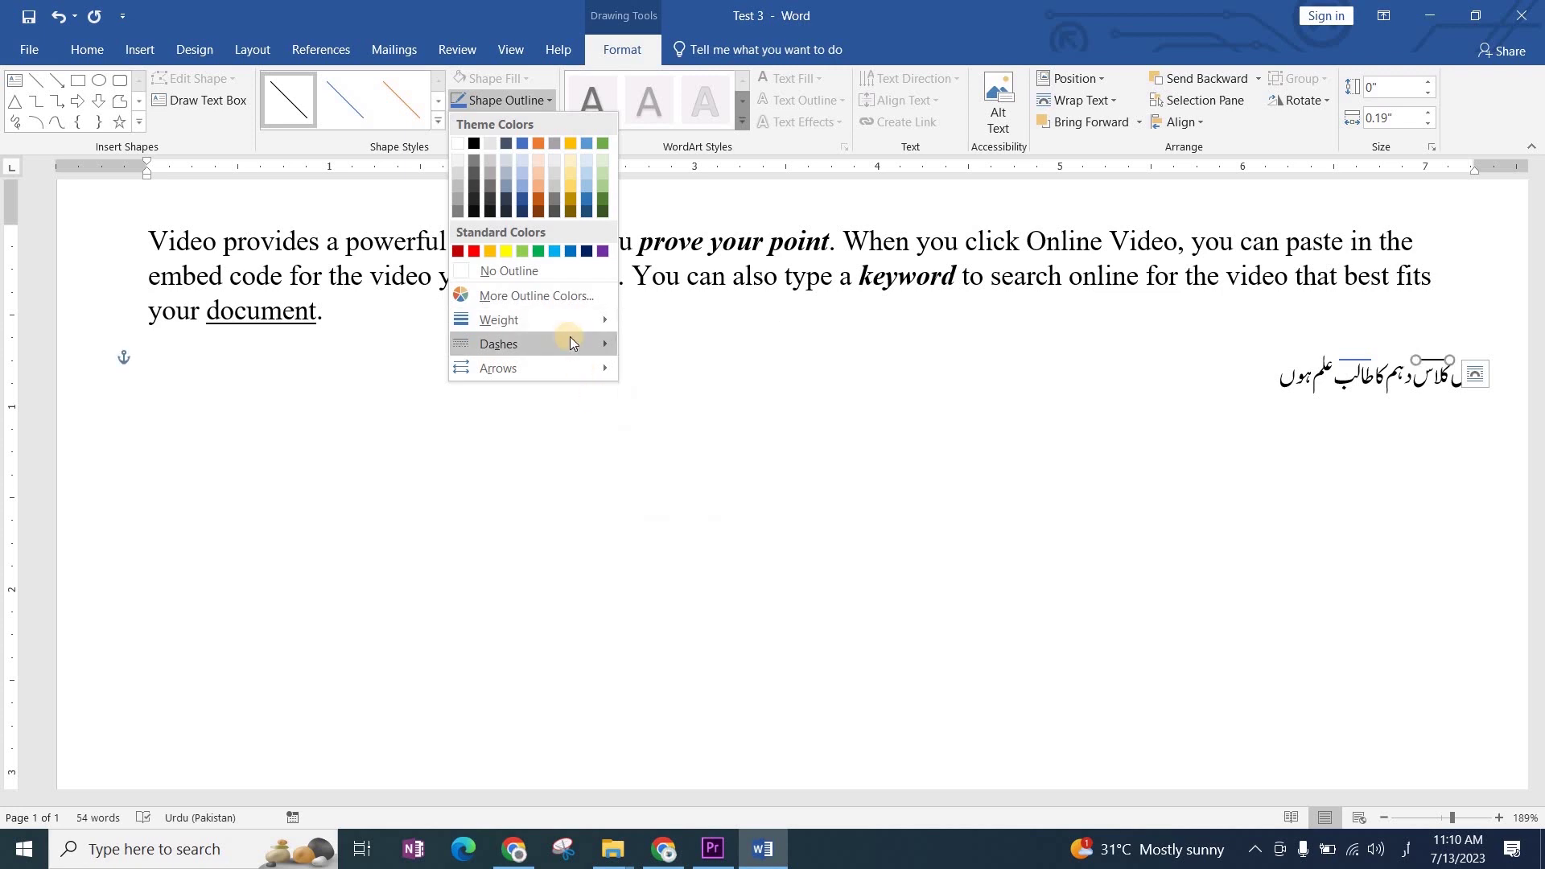
{"action": "mouse_move", "coordinate": [567, 343]}
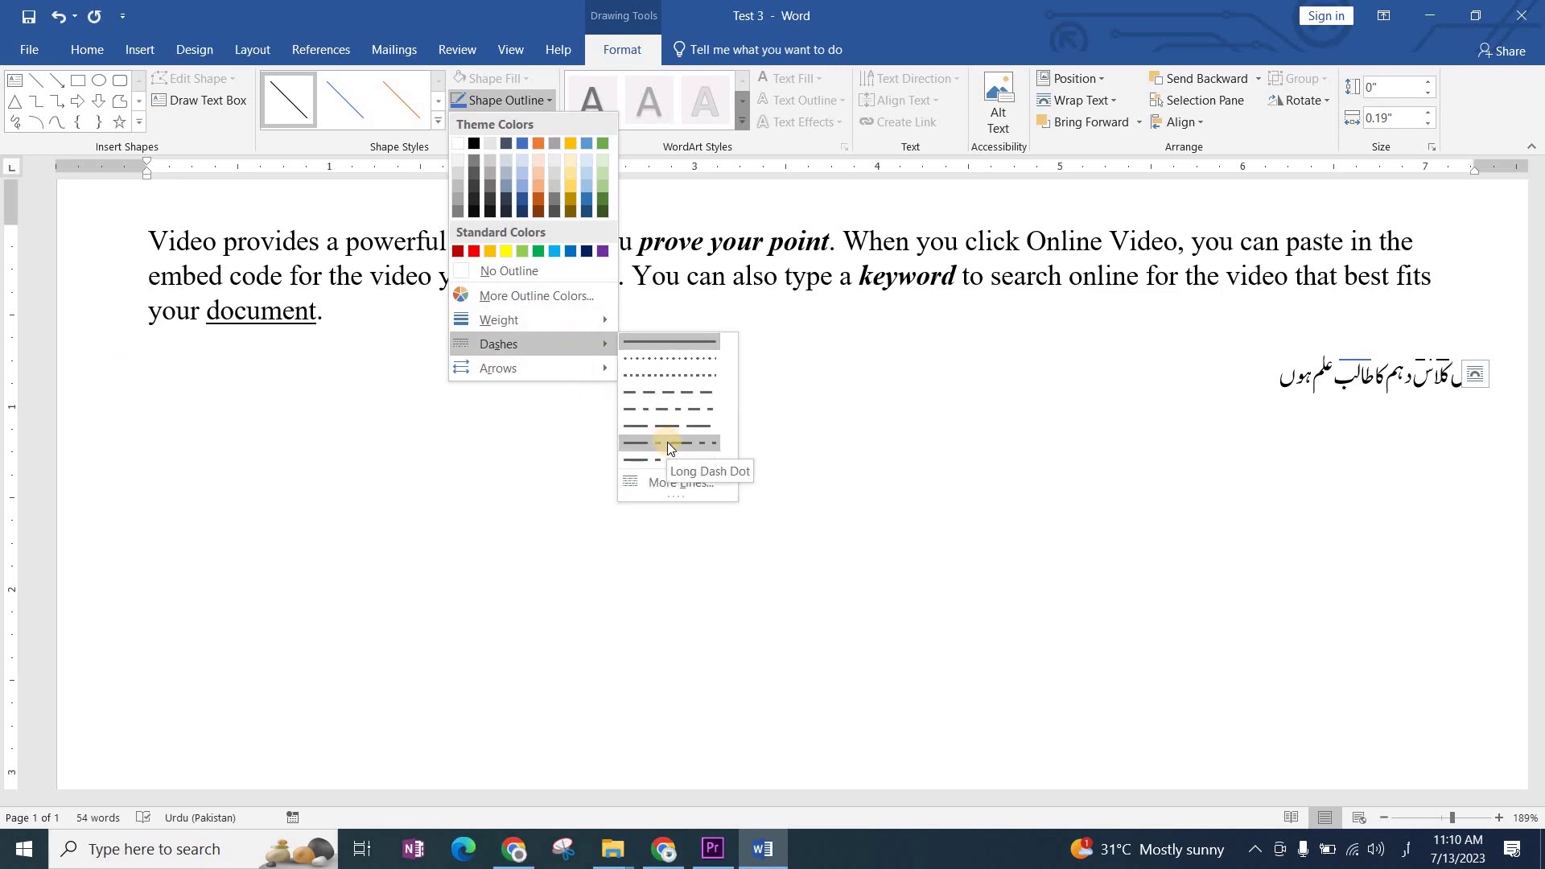
{"action": "mouse_move", "coordinate": [617, 369]}
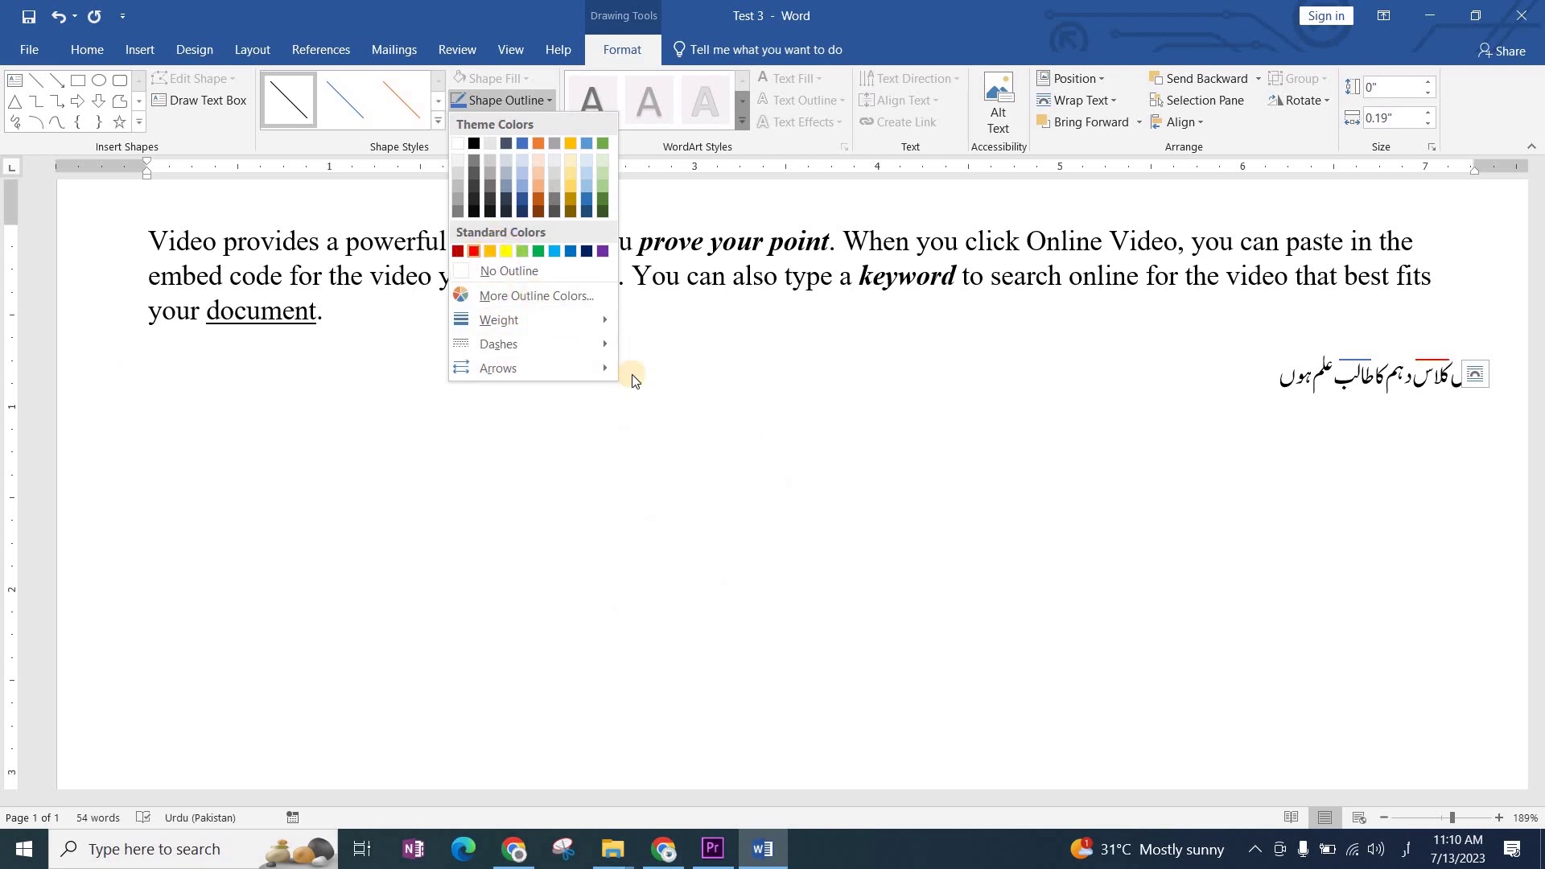
{"action": "left_click", "coordinate": [785, 420]}
{"action": "left_click", "coordinate": [550, 375]}
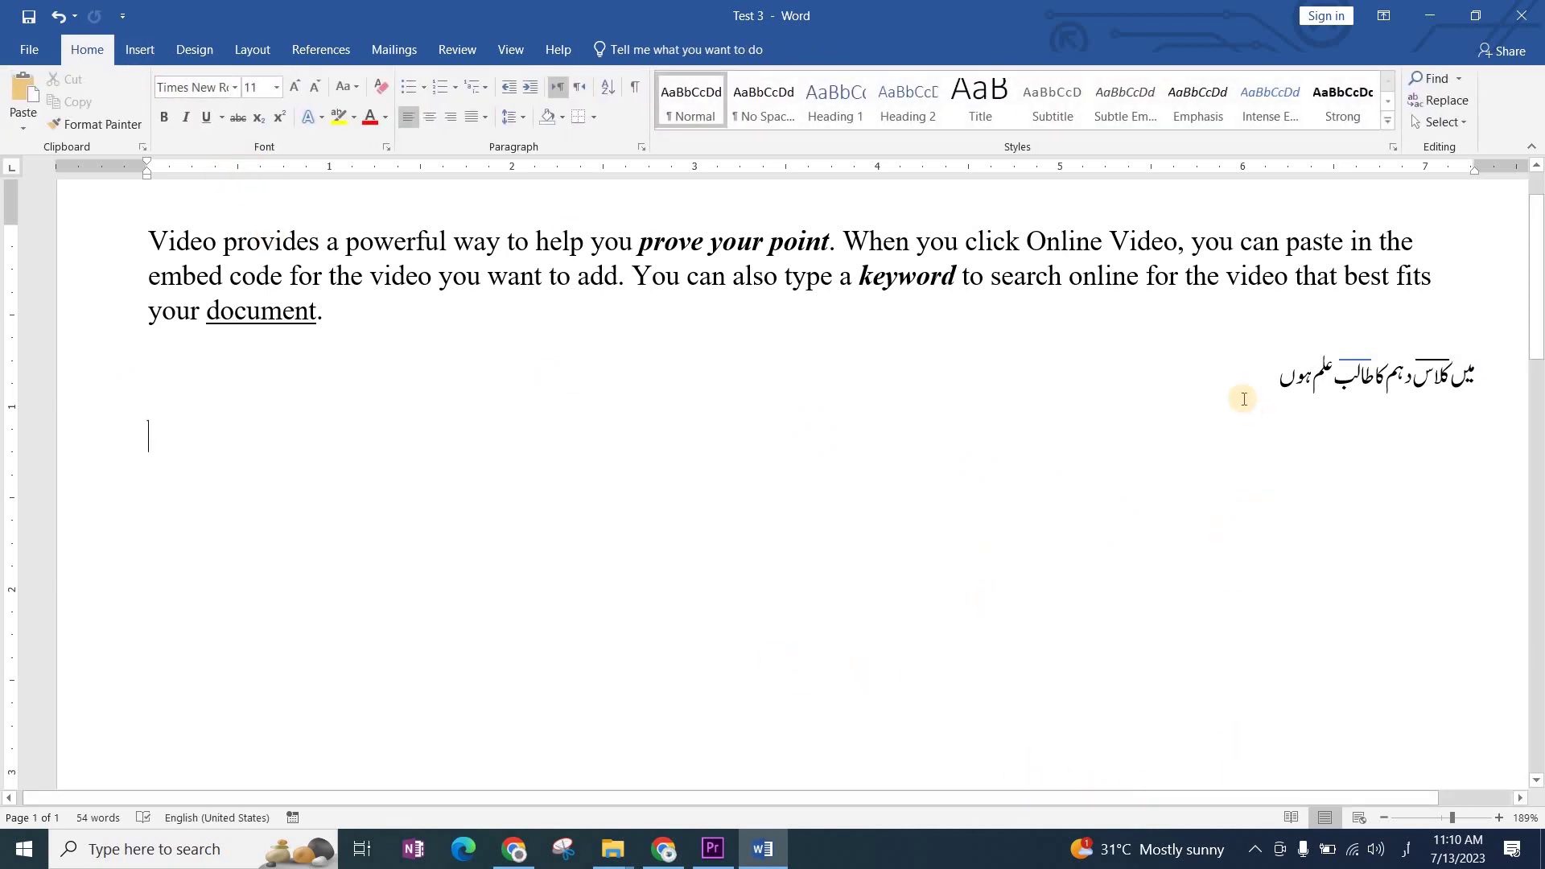
Step: Draw a straight line over 'prove your point' and give it the plain black shape style
{"action": "scroll", "coordinate": [705, 366], "scroll_direction": "up", "scroll_amount": 1}
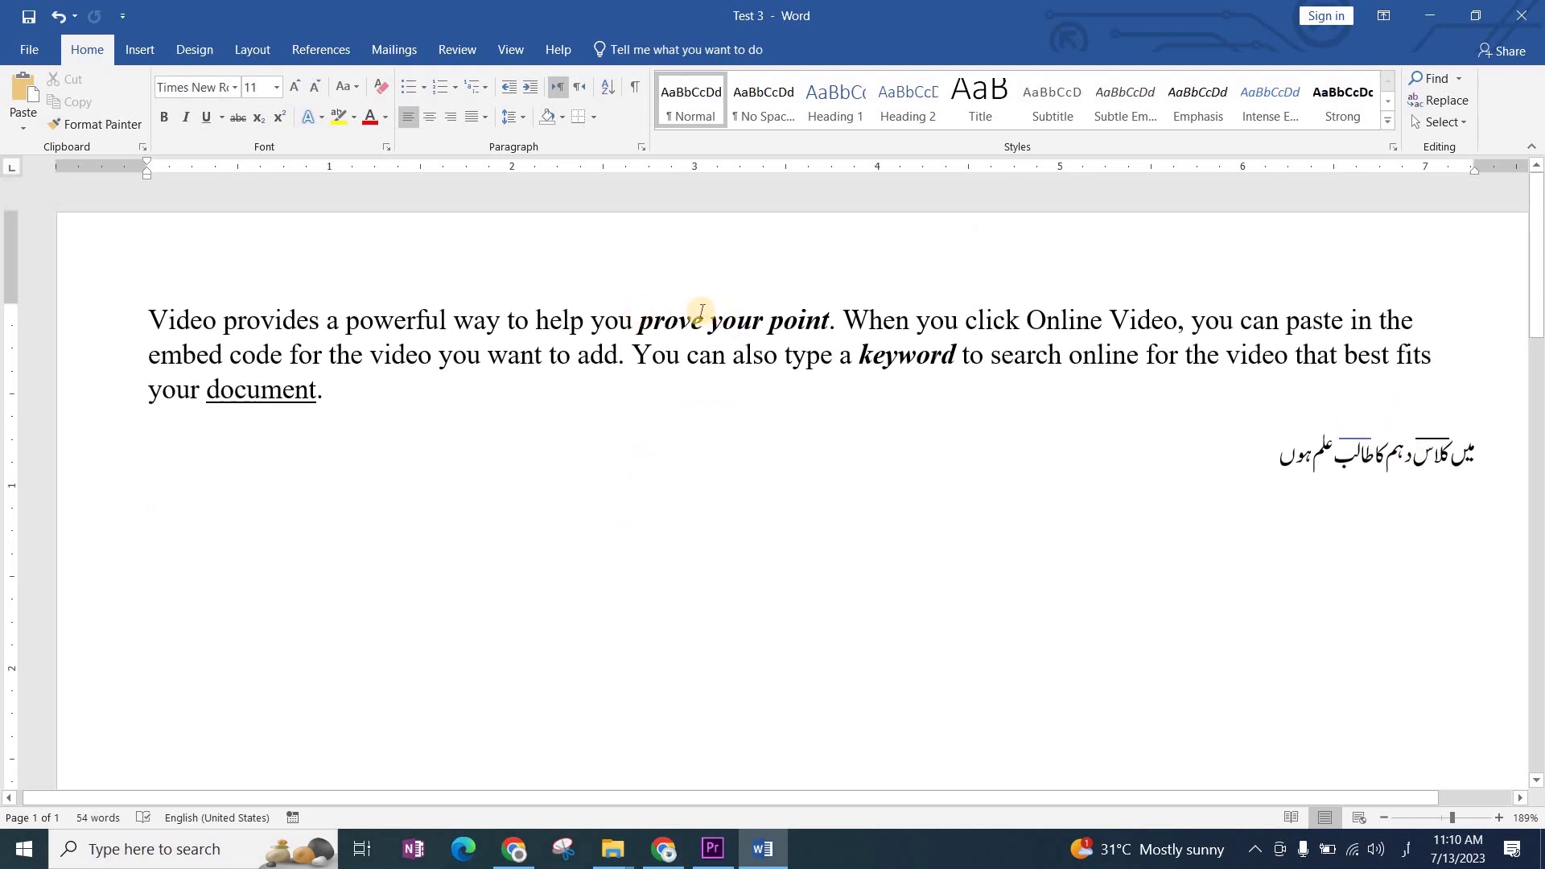
{"action": "left_click", "coordinate": [139, 48]}
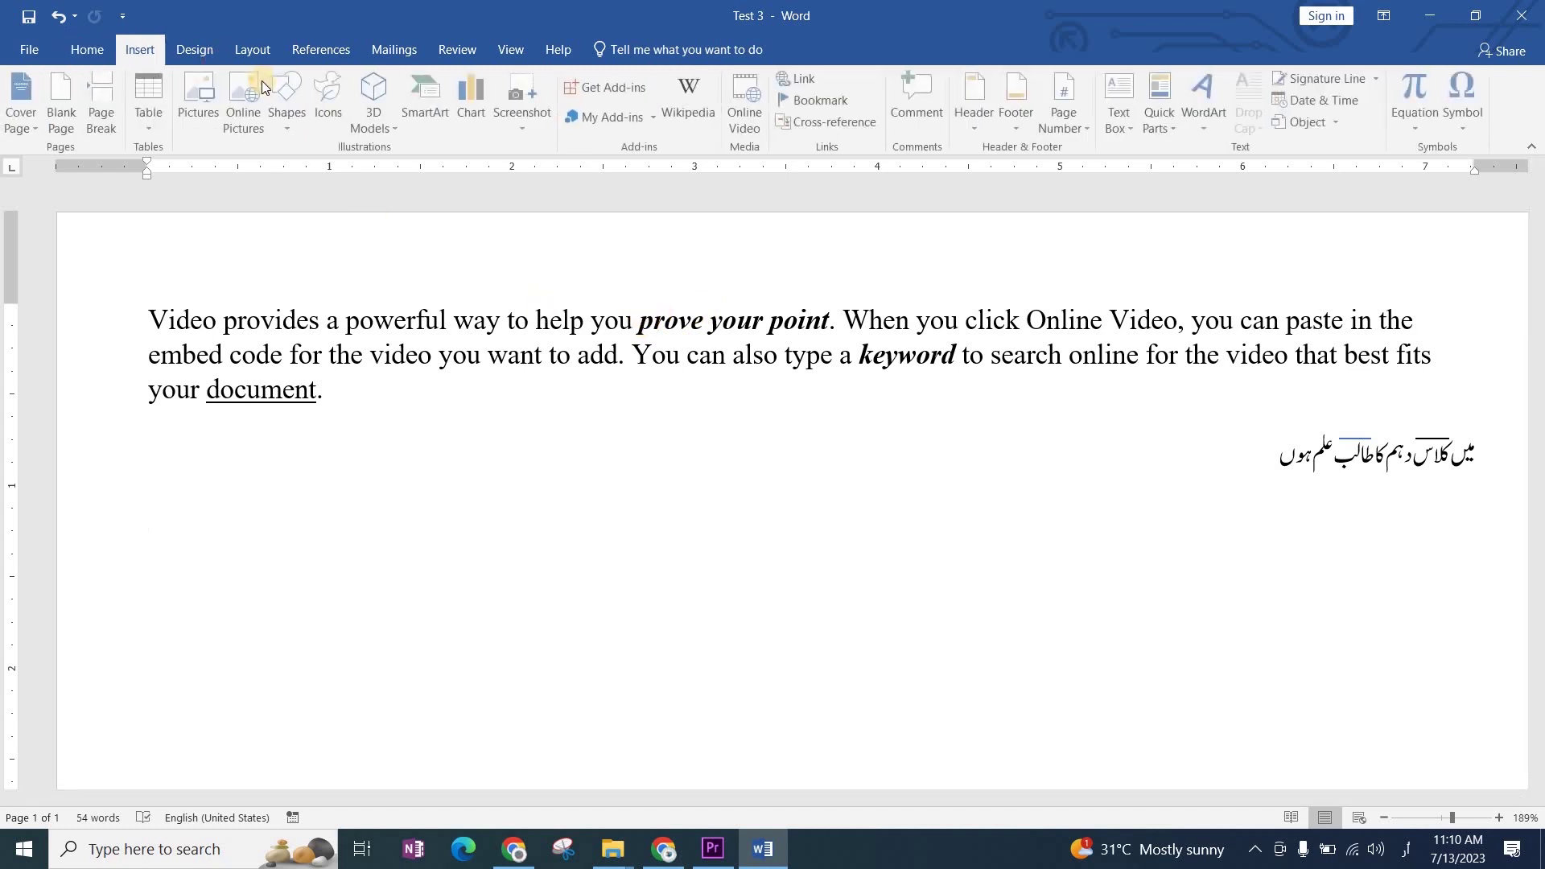
{"action": "left_click", "coordinate": [290, 100]}
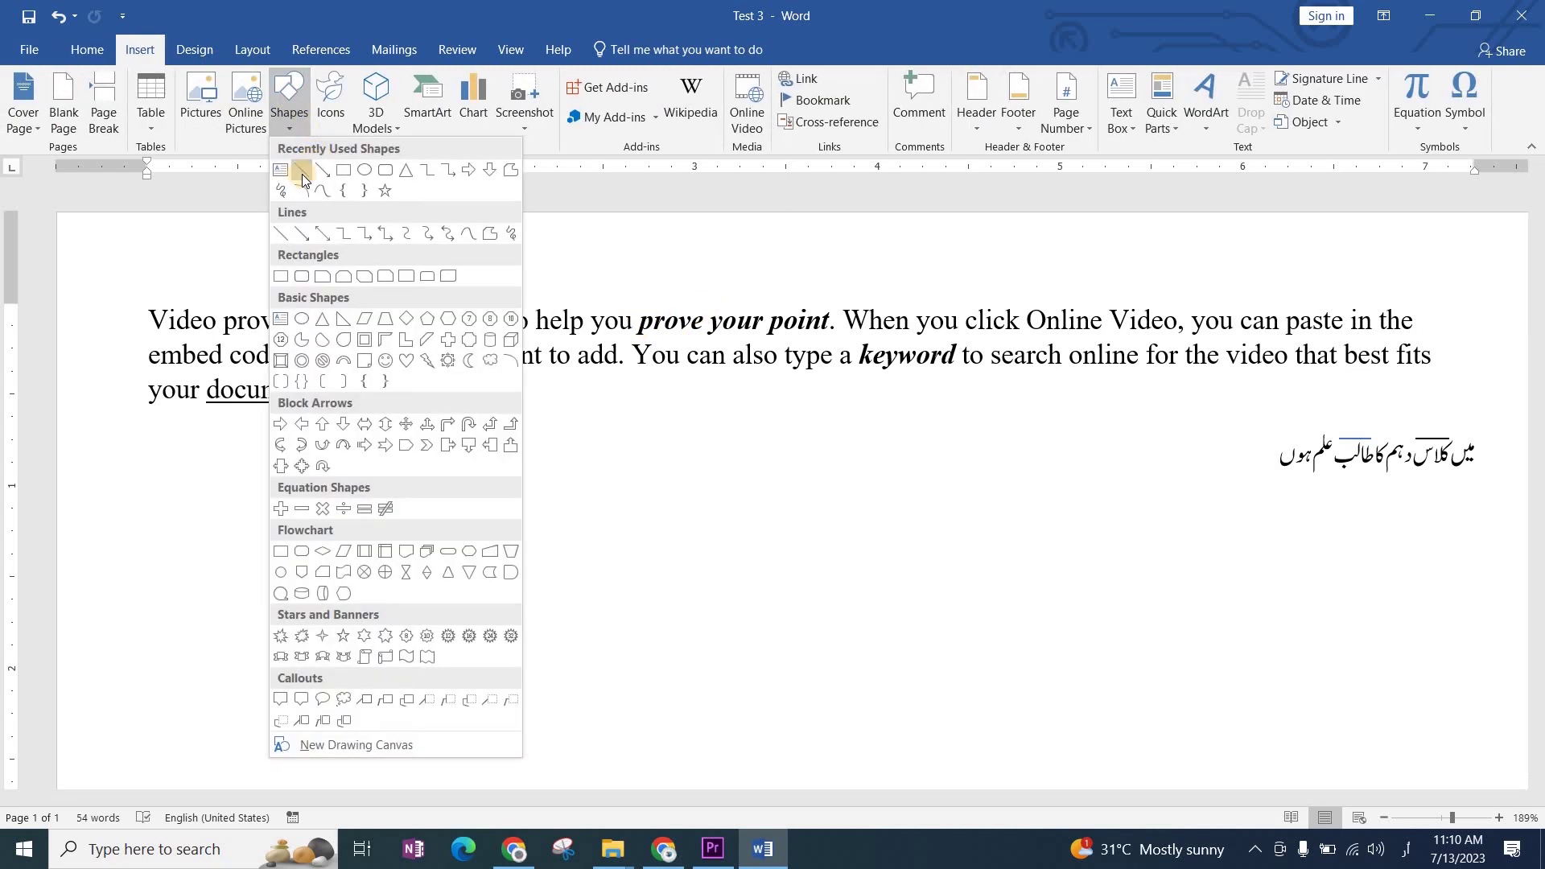
{"action": "left_click", "coordinate": [301, 174]}
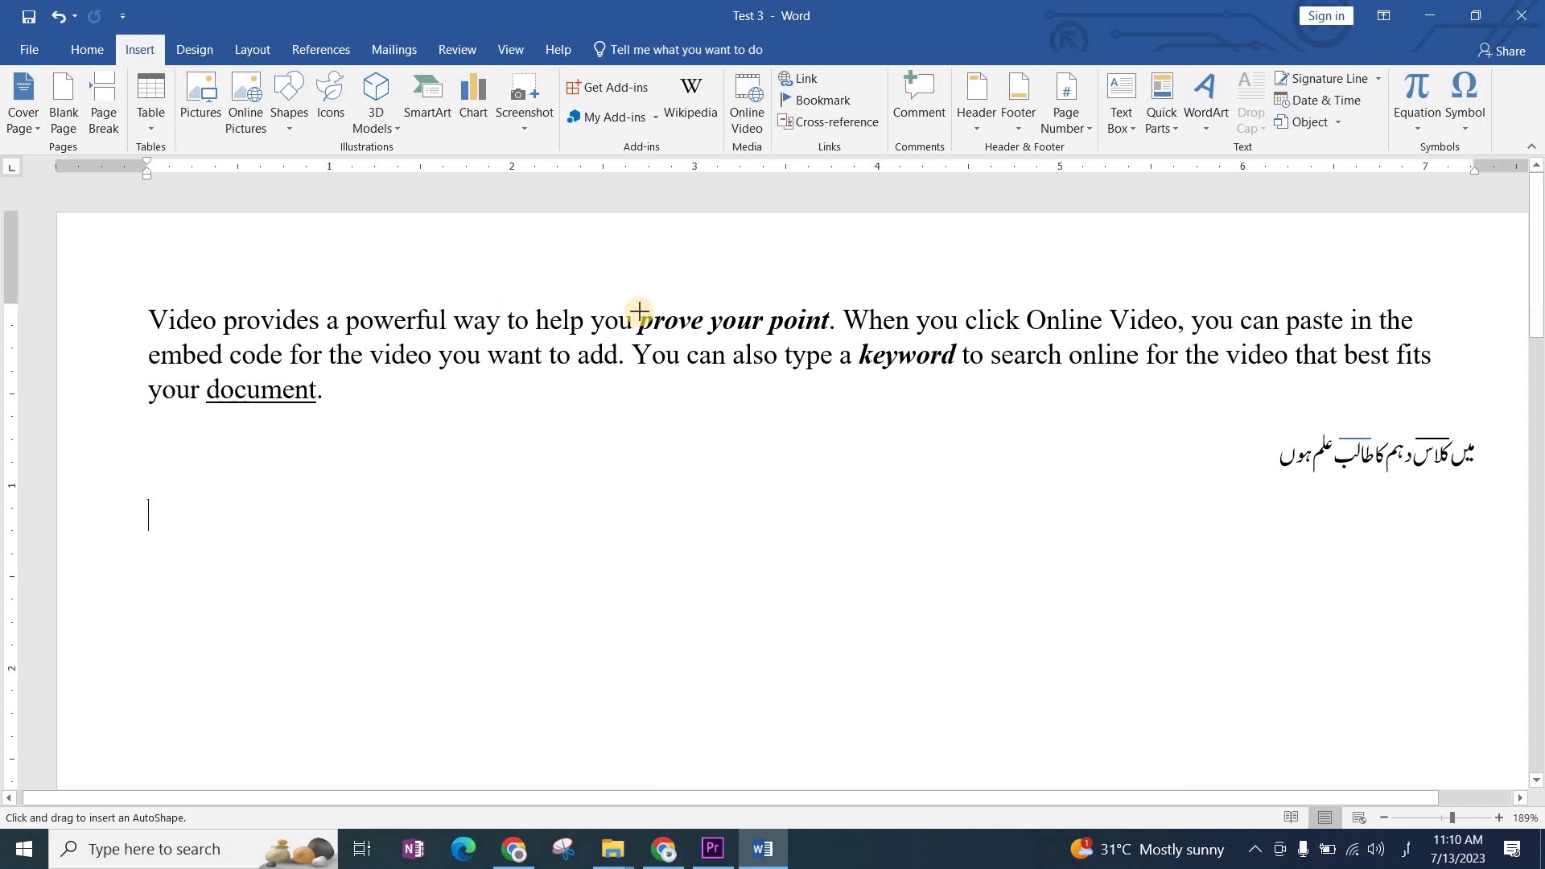
{"action": "left_click_drag", "start_coordinate": [639, 312], "coordinate": [765, 311]}
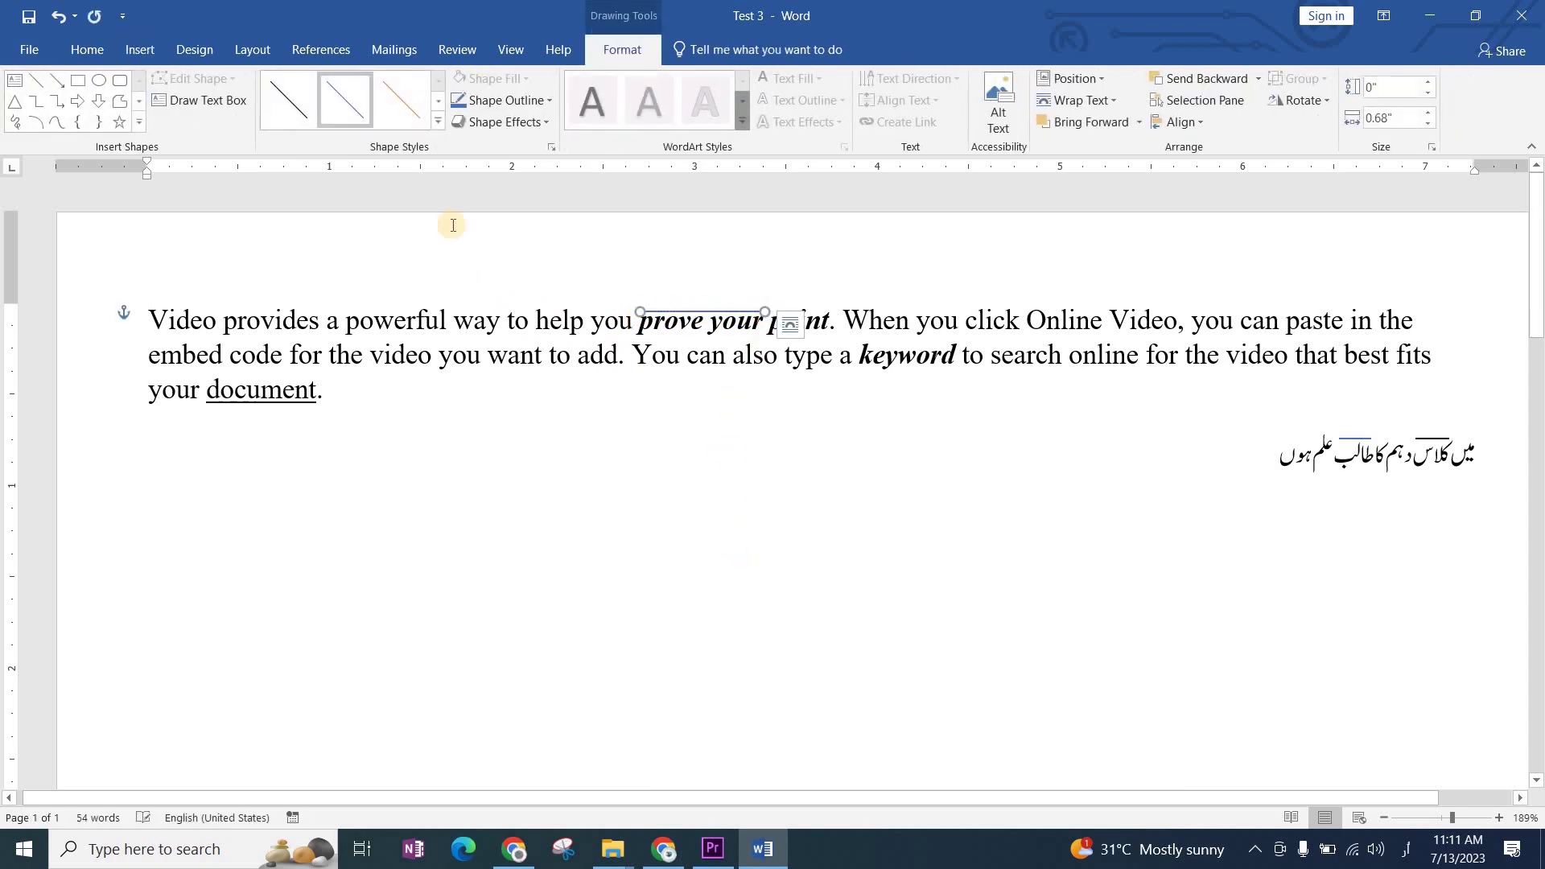
{"action": "left_click", "coordinate": [297, 121]}
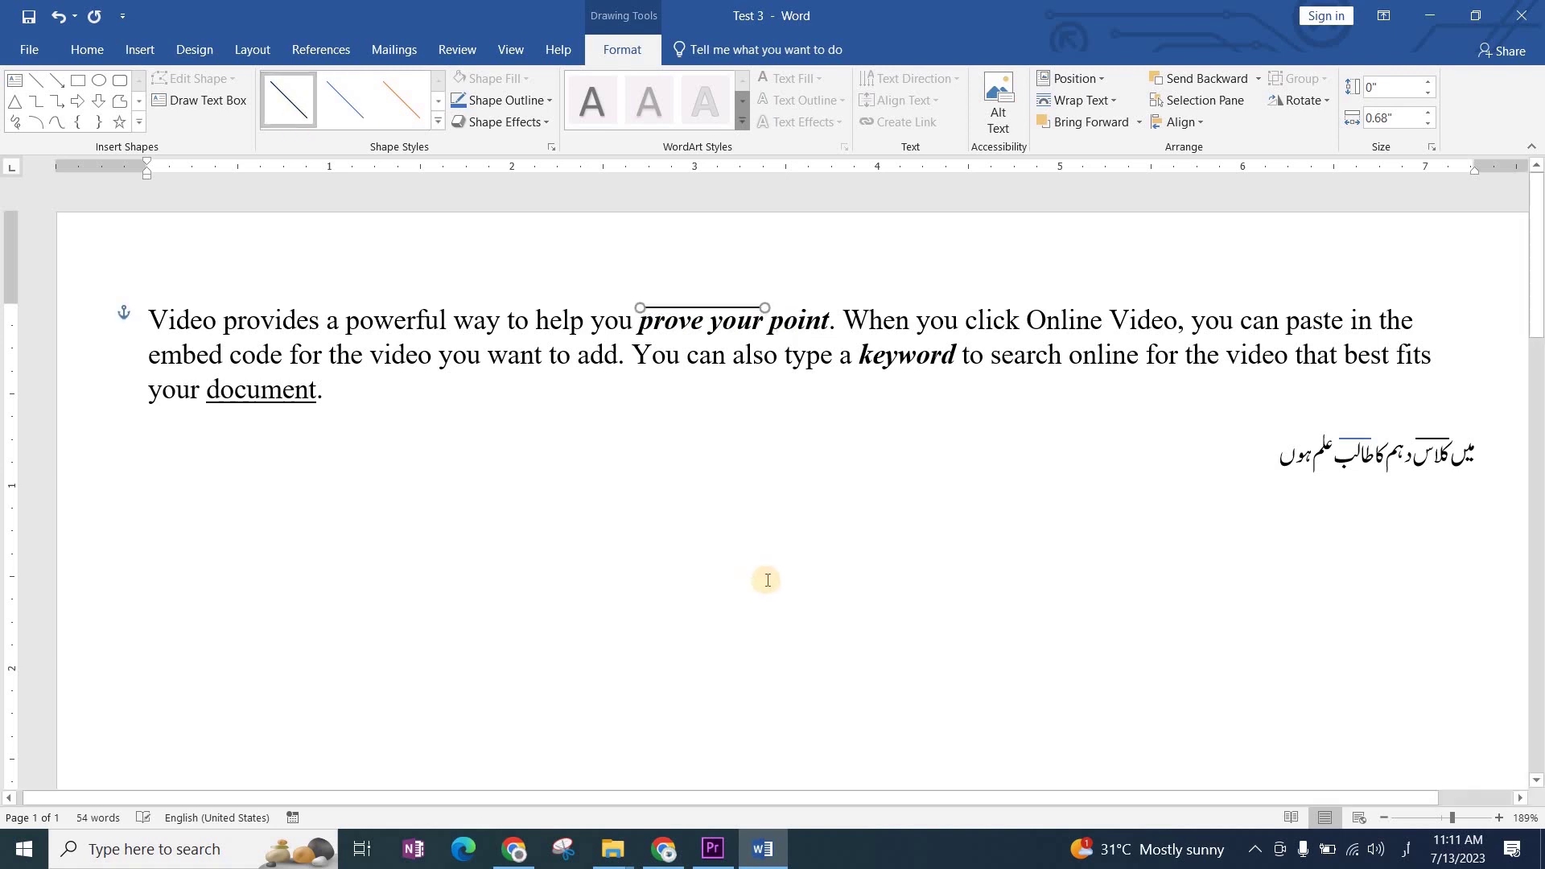
{"action": "left_click", "coordinate": [766, 581]}
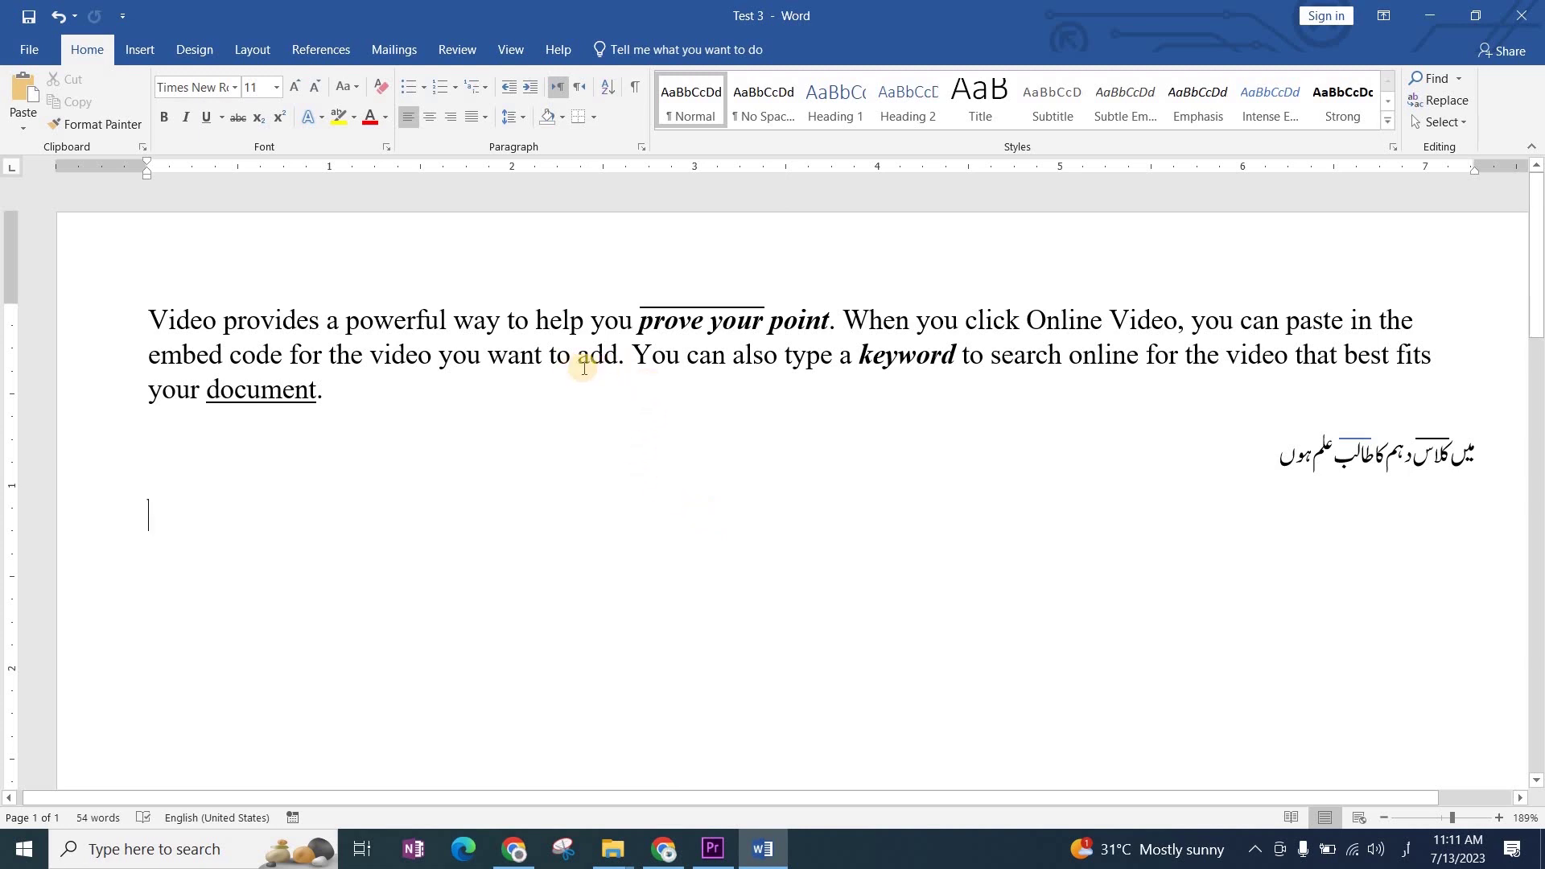
Step: Add an underline to the bold italic 'keyword' in the English paragraph
{"action": "double_click", "coordinate": [914, 359]}
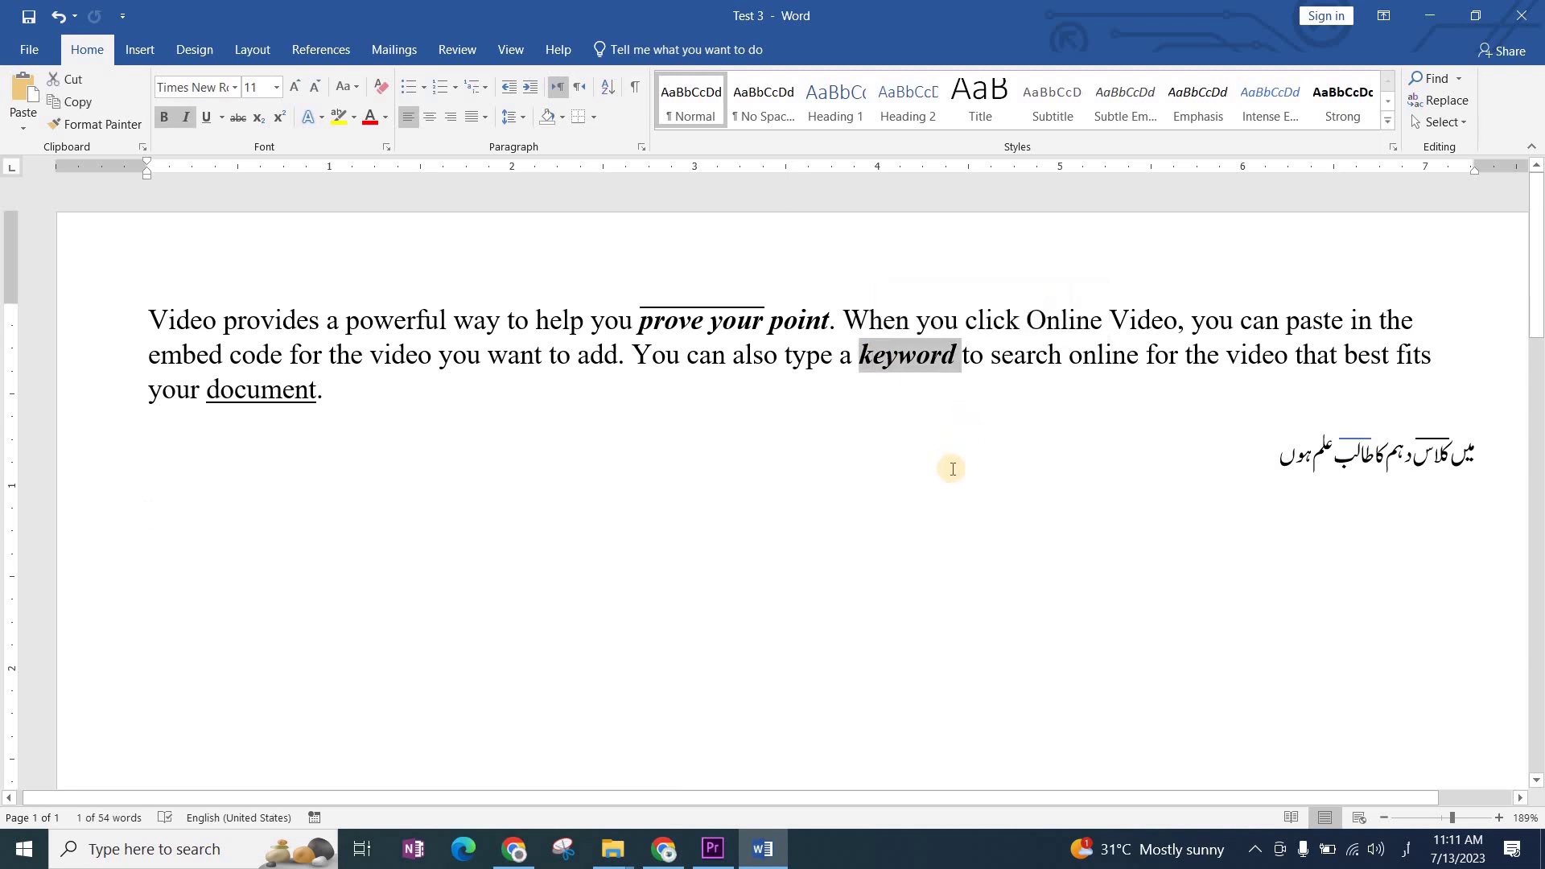
{"action": "key", "text": "ctrl+u"}
{"action": "left_click", "coordinate": [451, 534]}
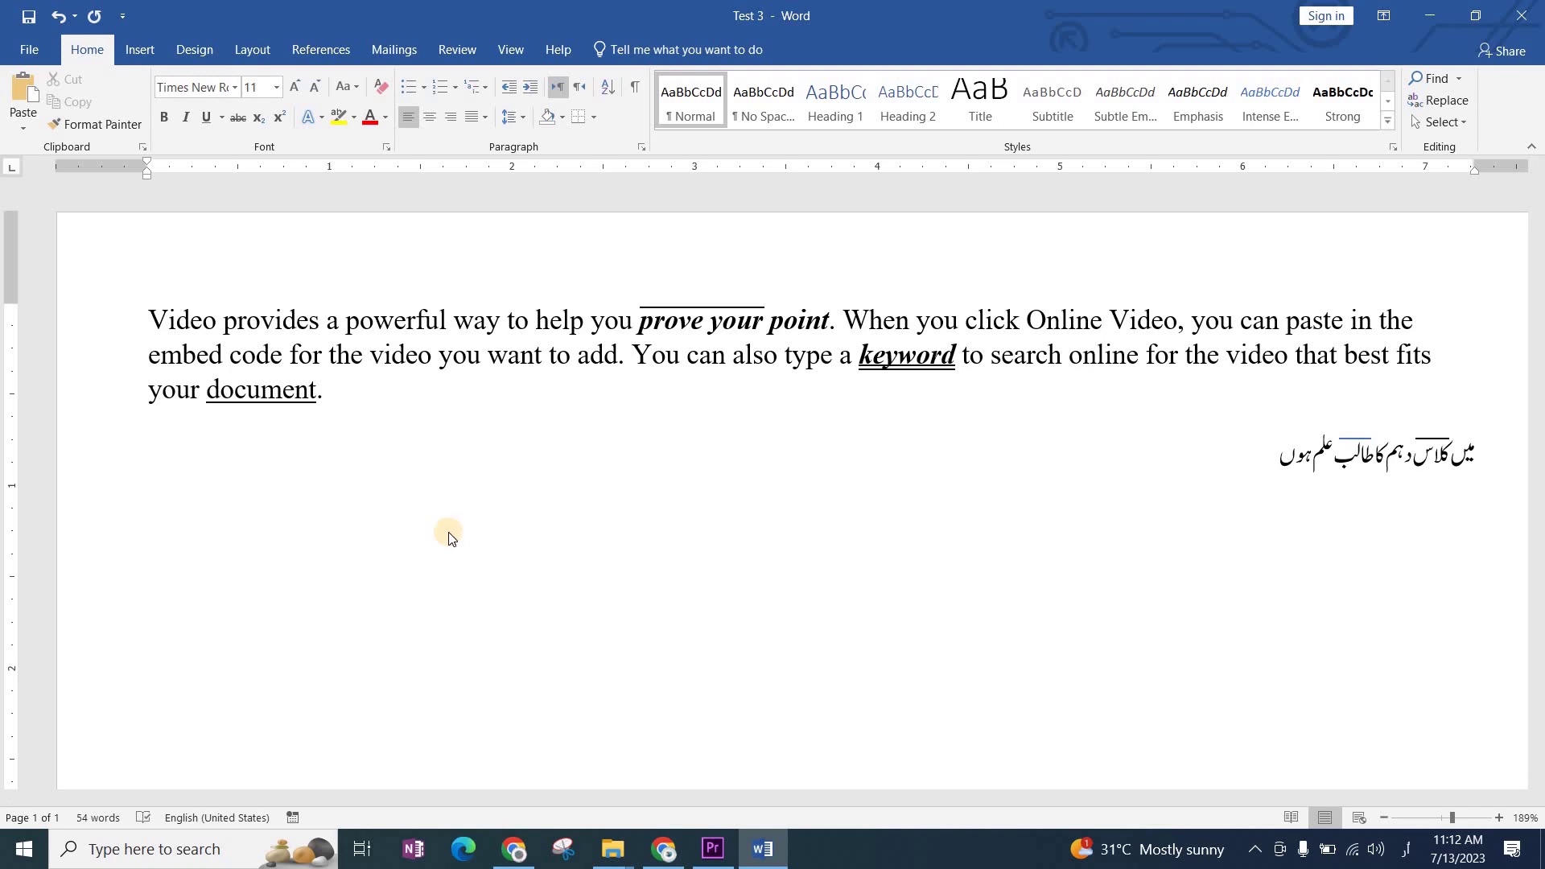
{"action": "key", "text": "super+d"}
Step: Launch InPage 2012, dismiss its two HASP driver messages, and return to Test 3
{"action": "double_click", "coordinate": [96, 723]}
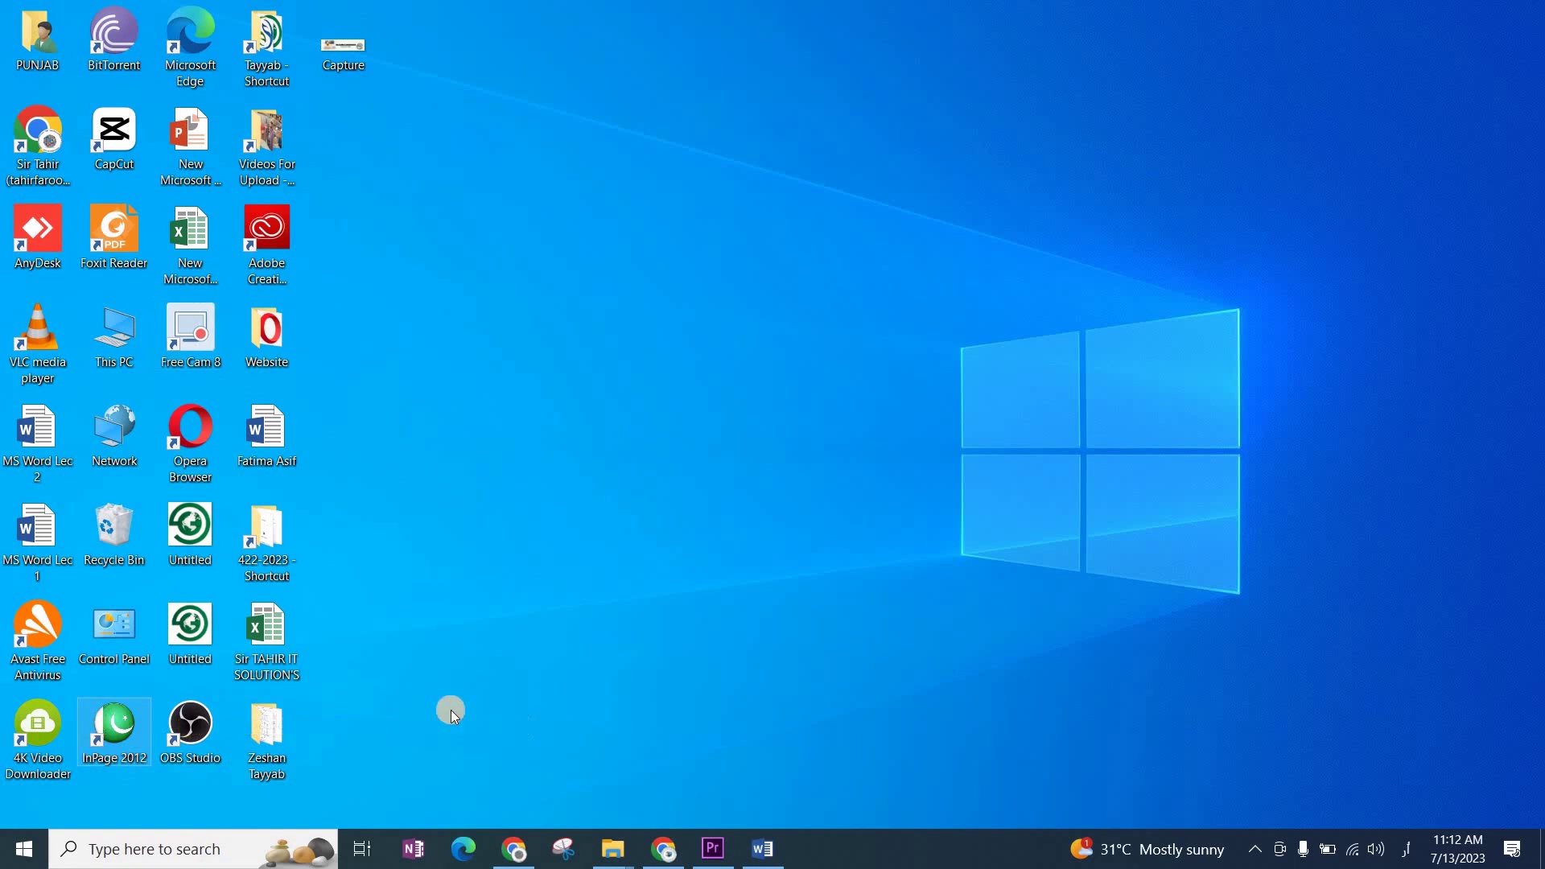
{"action": "key", "text": "alt+Tab"}
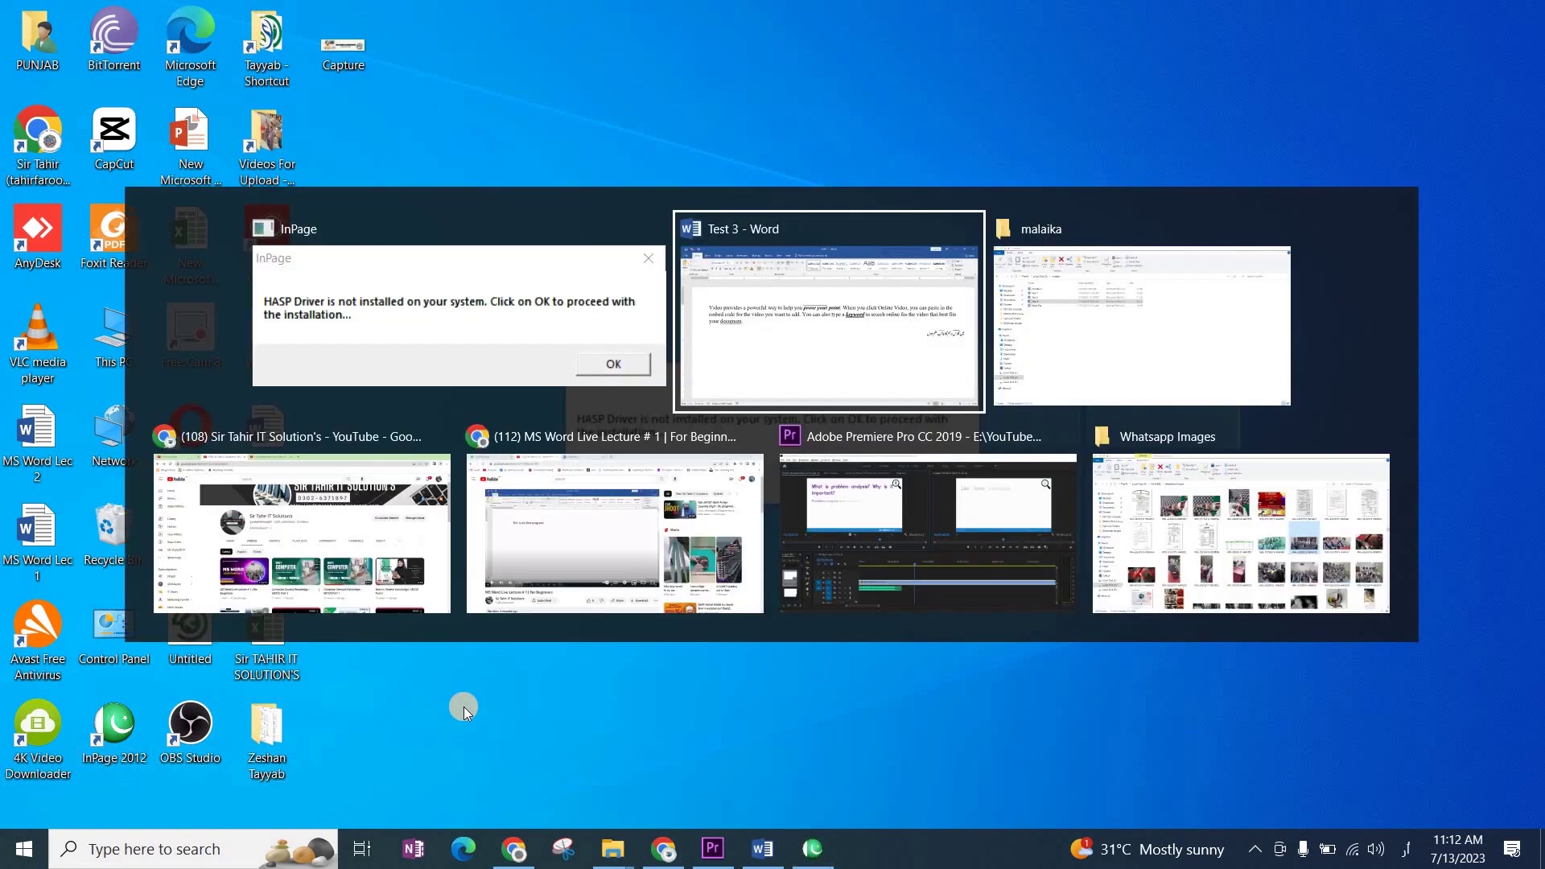
{"action": "key", "text": "shift+Tab"}
{"action": "left_click", "coordinate": [927, 482]}
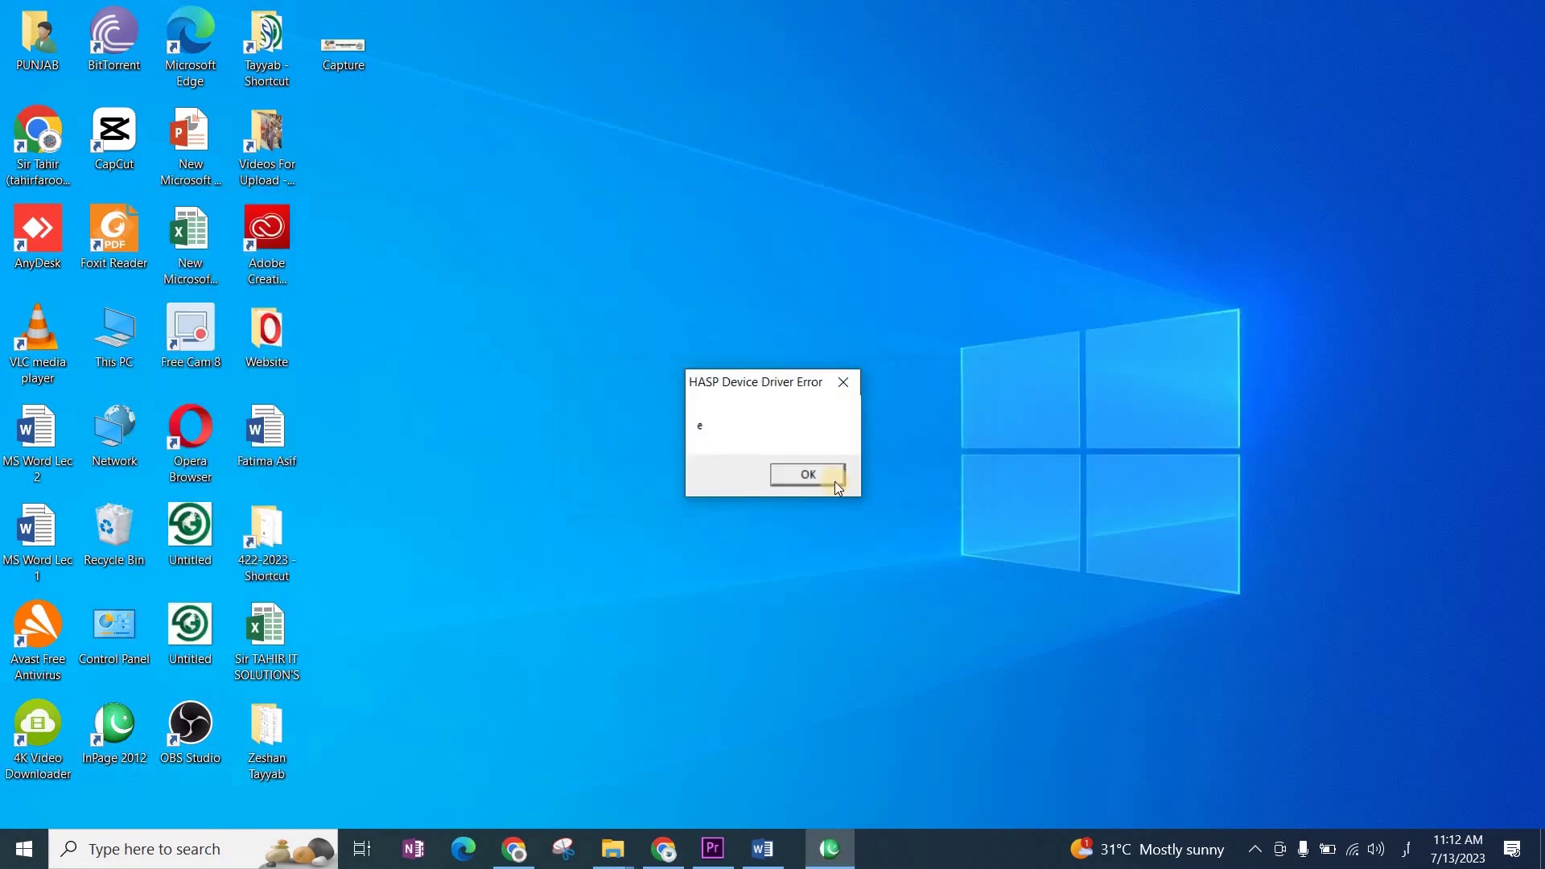
{"action": "left_click", "coordinate": [834, 481]}
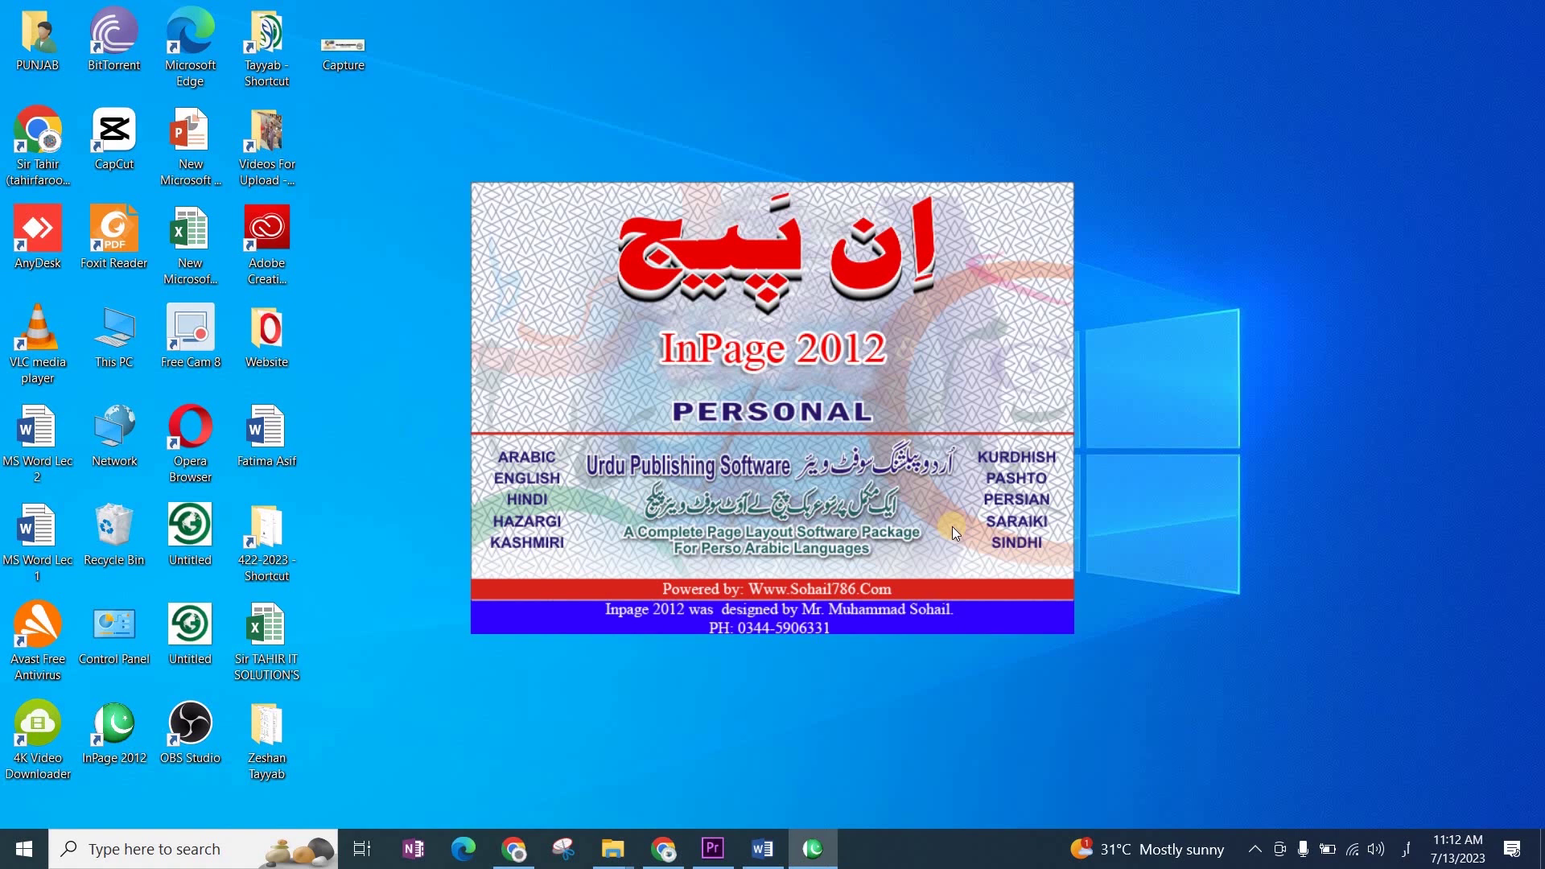
{"action": "key", "text": "alt+Tab"}
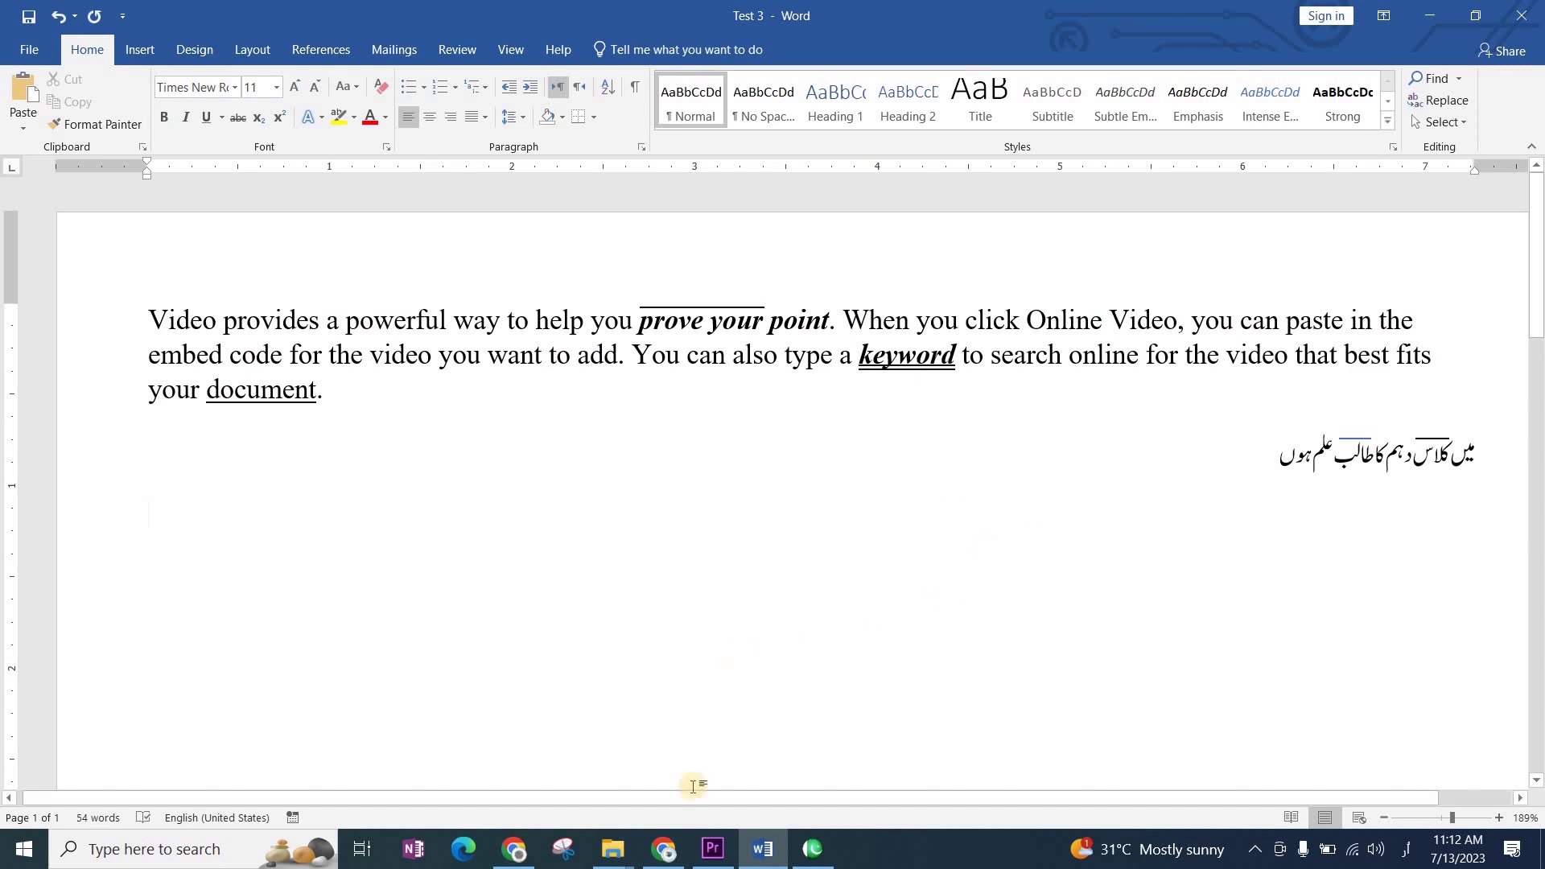
{"action": "mouse_move", "coordinate": [616, 853]}
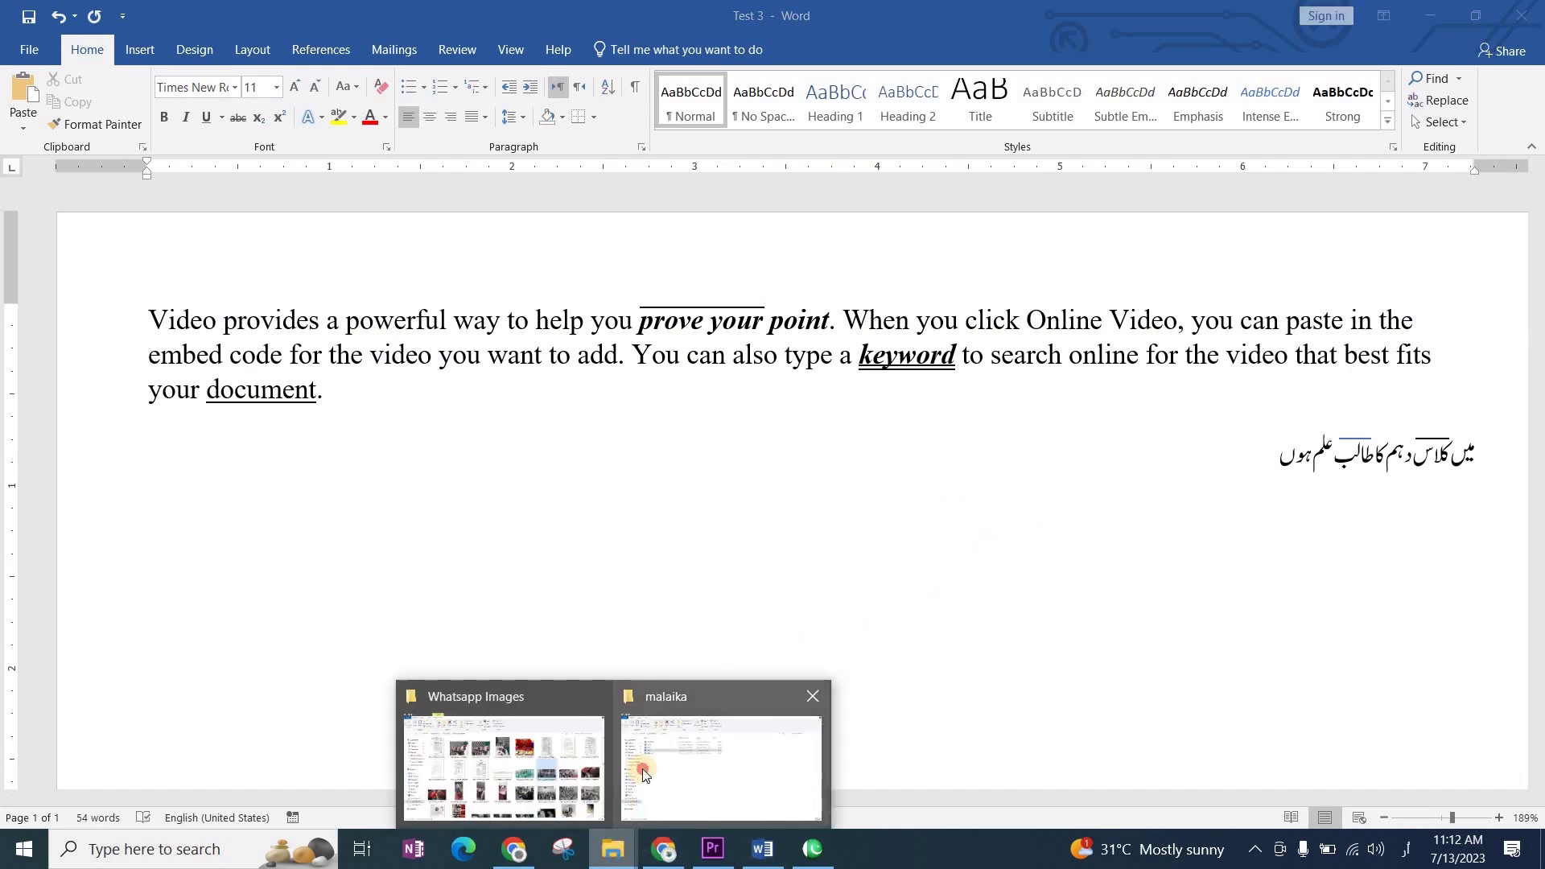
{"action": "left_click", "coordinate": [644, 773]}
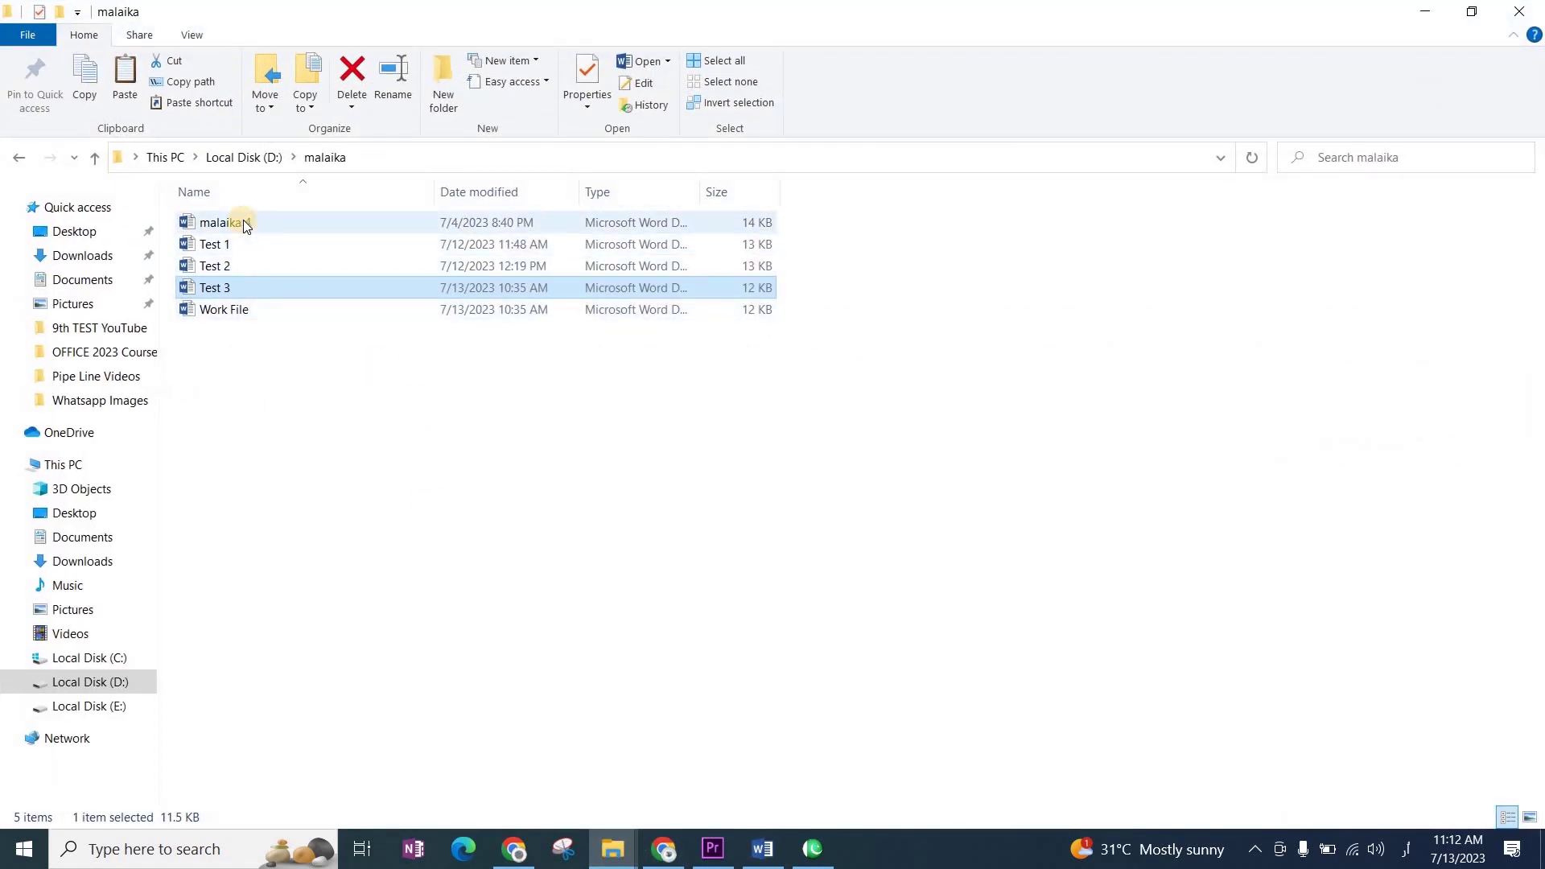
{"action": "left_click", "coordinate": [248, 245]}
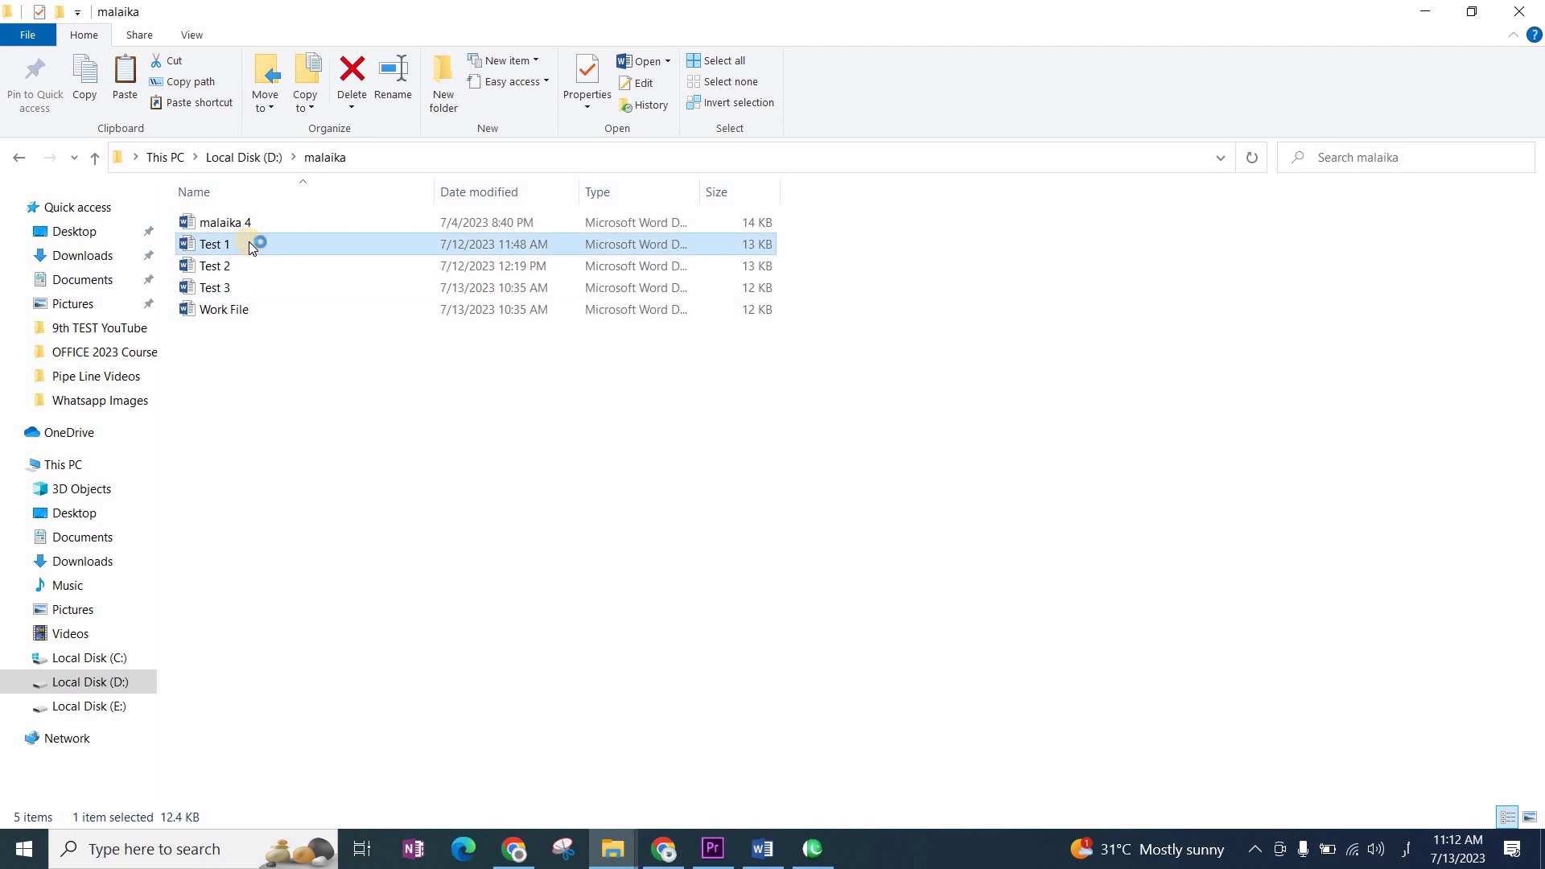
{"action": "double_click", "coordinate": [248, 245]}
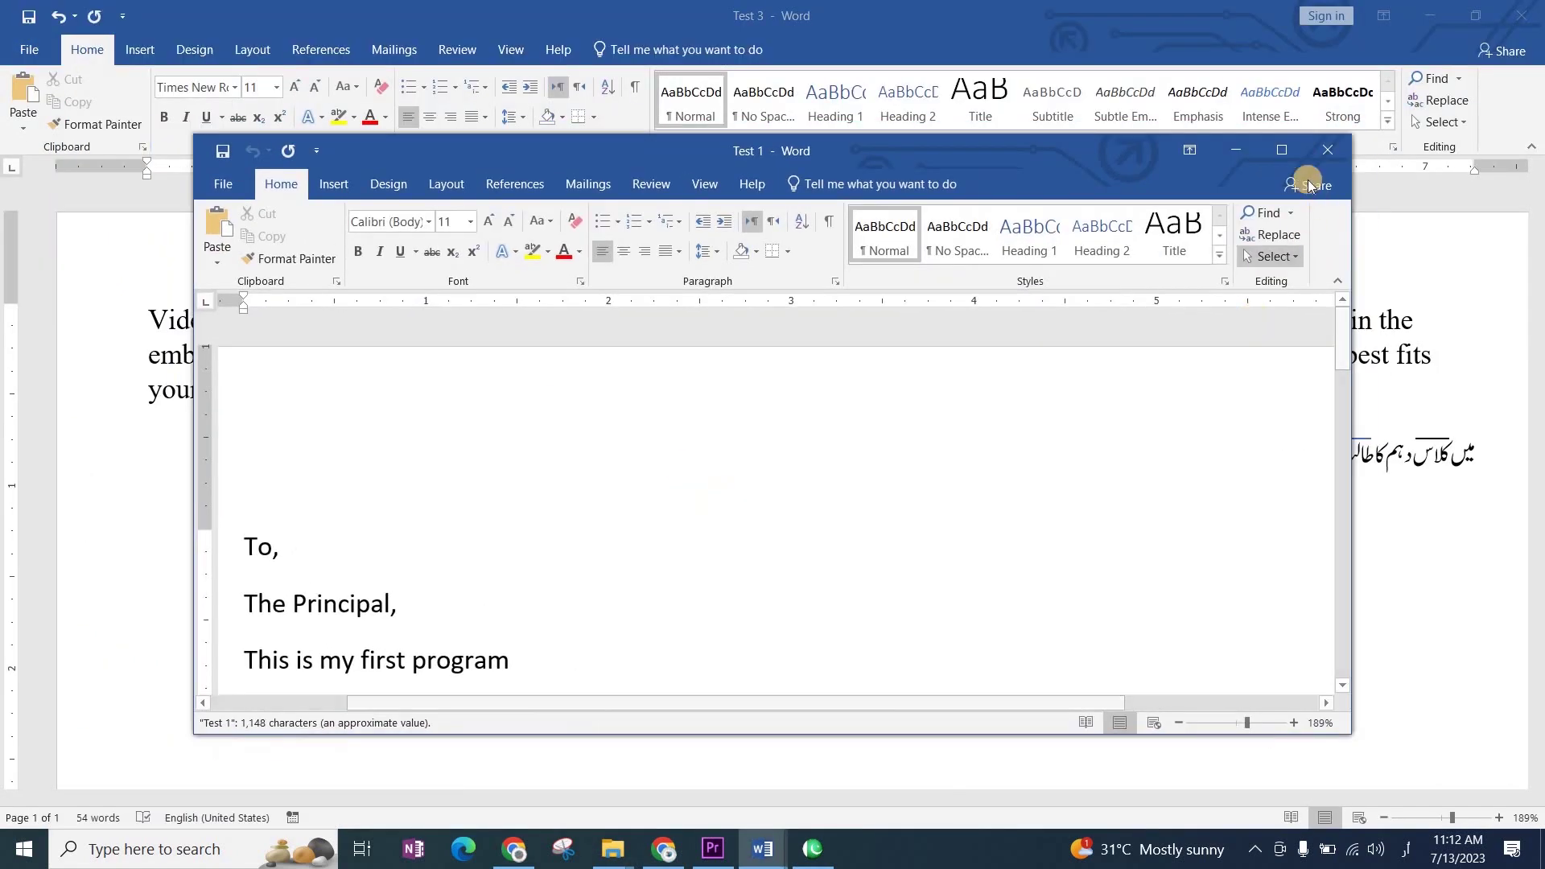
{"action": "left_click", "coordinate": [1279, 148]}
{"action": "scroll", "coordinate": [785, 434], "scroll_direction": "down", "scroll_amount": 10}
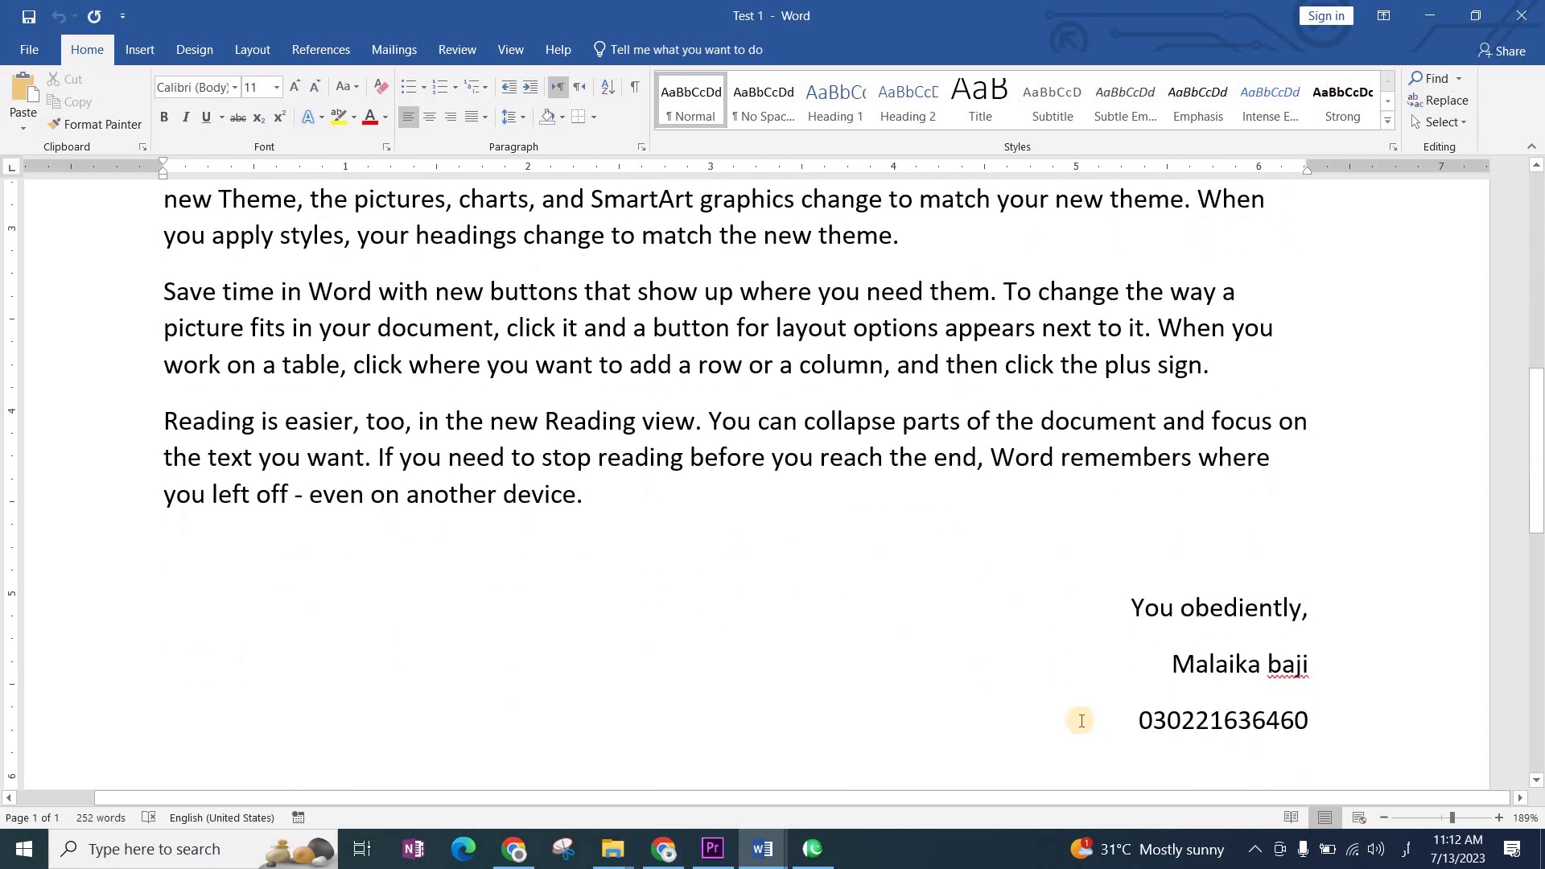
{"action": "left_click", "coordinate": [1522, 16]}
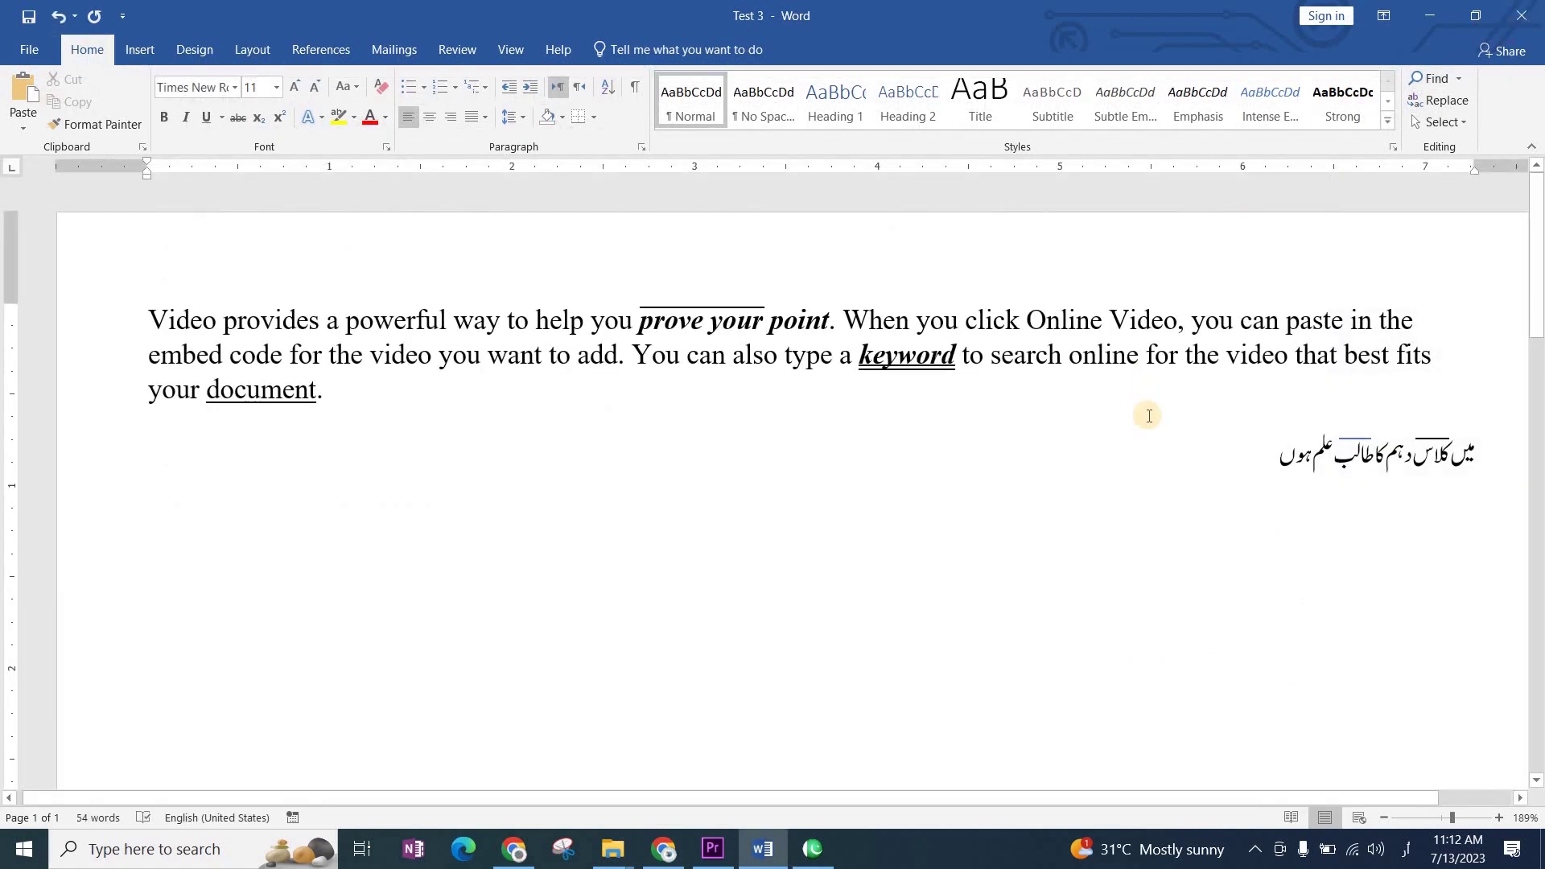
Step: Put the caret on the empty English line below the Urdu sentence
{"action": "double_click", "coordinate": [1143, 512]}
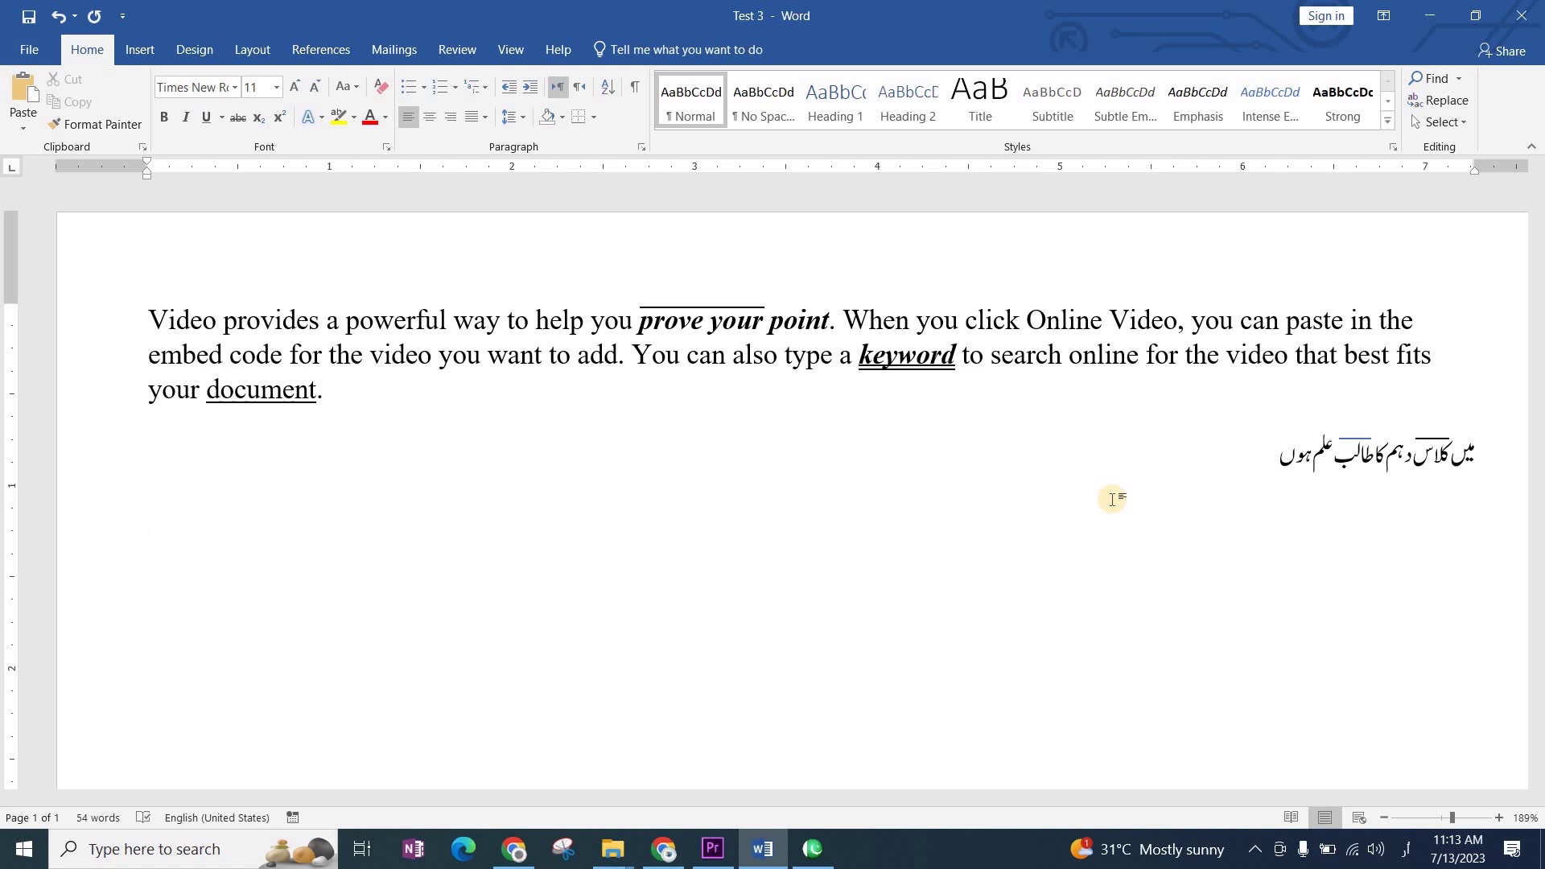
{"action": "left_click", "coordinate": [1113, 499]}
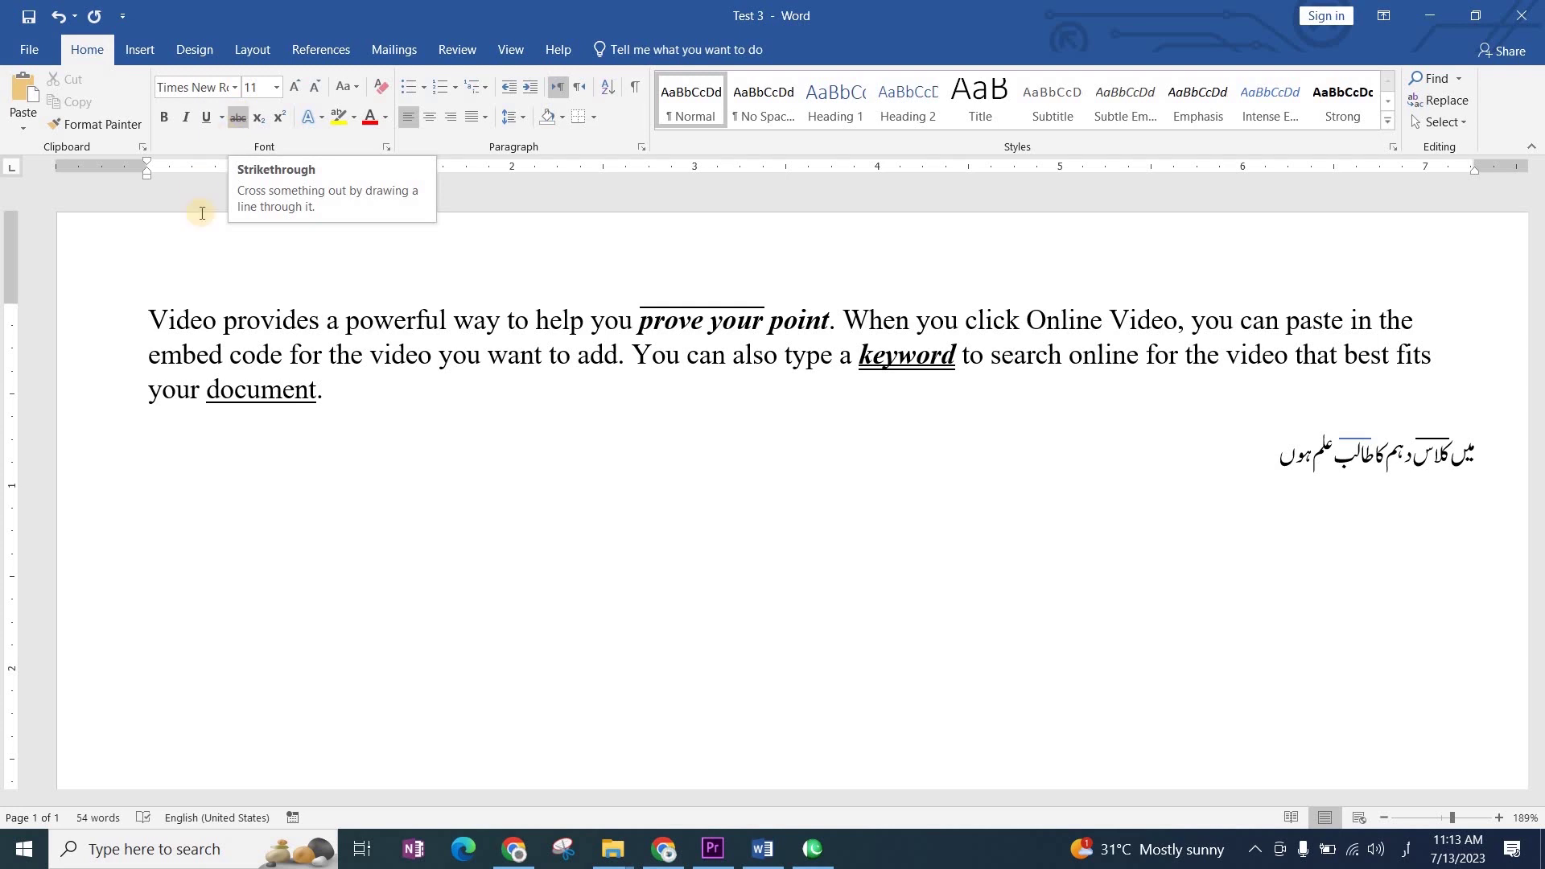
{"action": "left_click", "coordinate": [597, 450]}
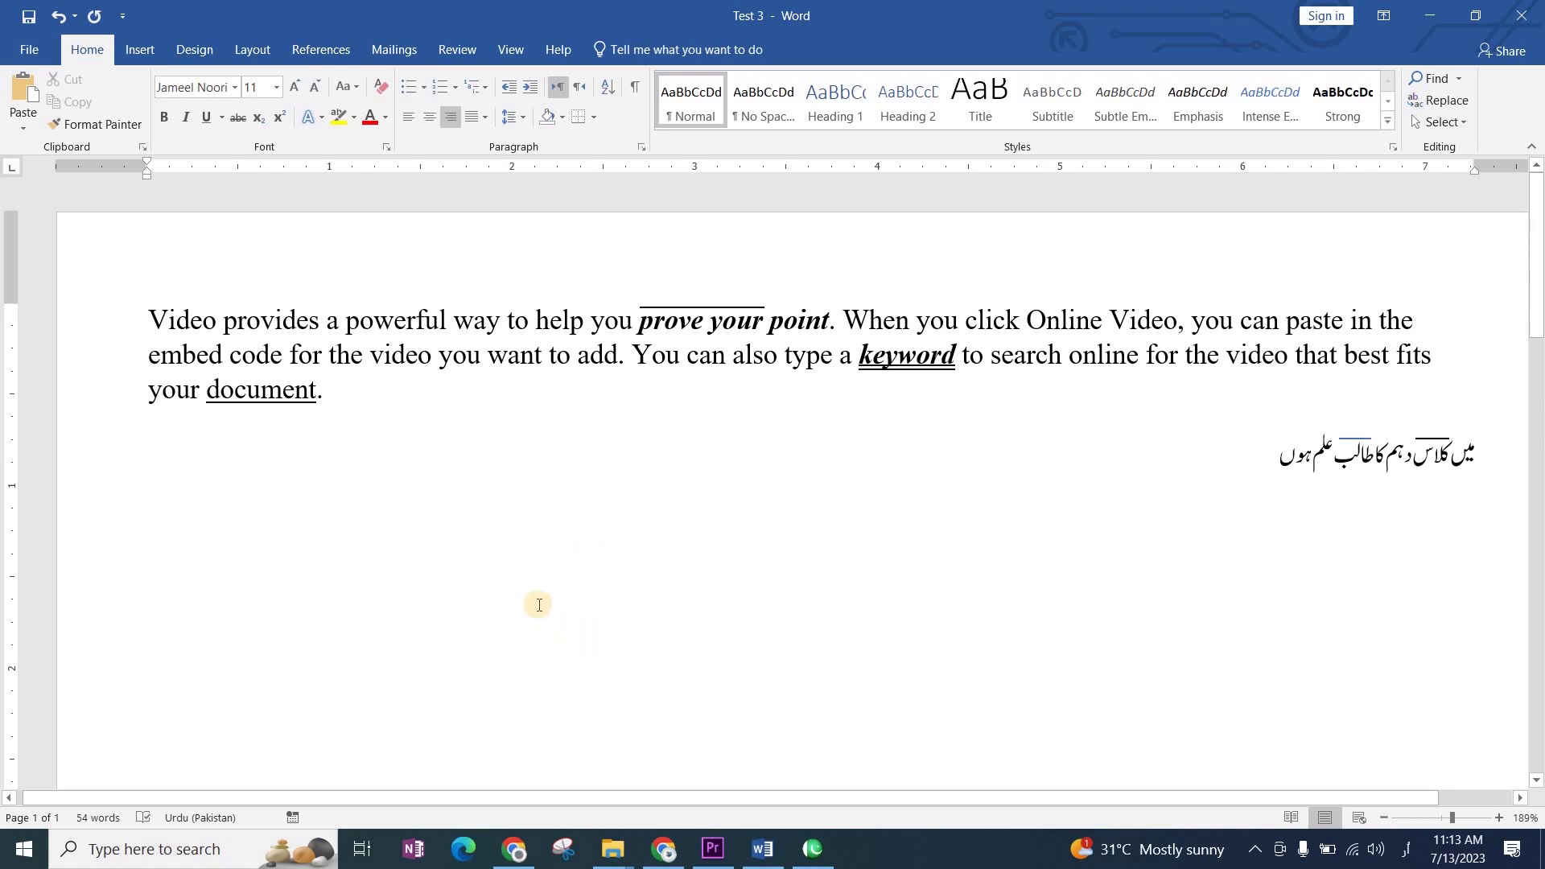
{"action": "scroll", "coordinate": [540, 604], "scroll_direction": "down", "scroll_amount": 1}
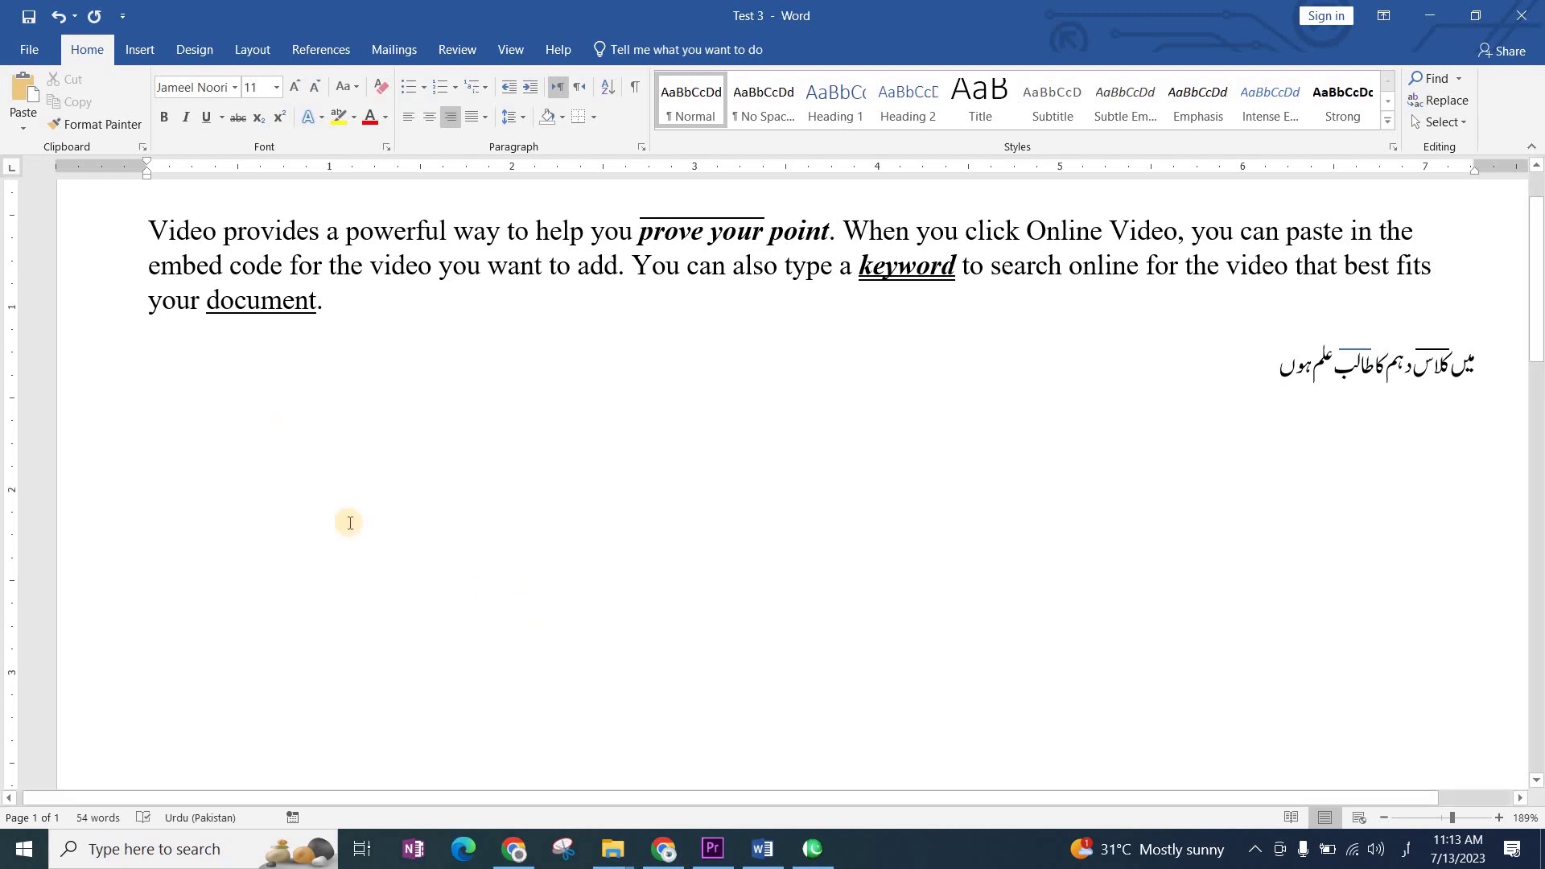
{"action": "scroll", "coordinate": [576, 741], "scroll_direction": "up", "scroll_amount": 2}
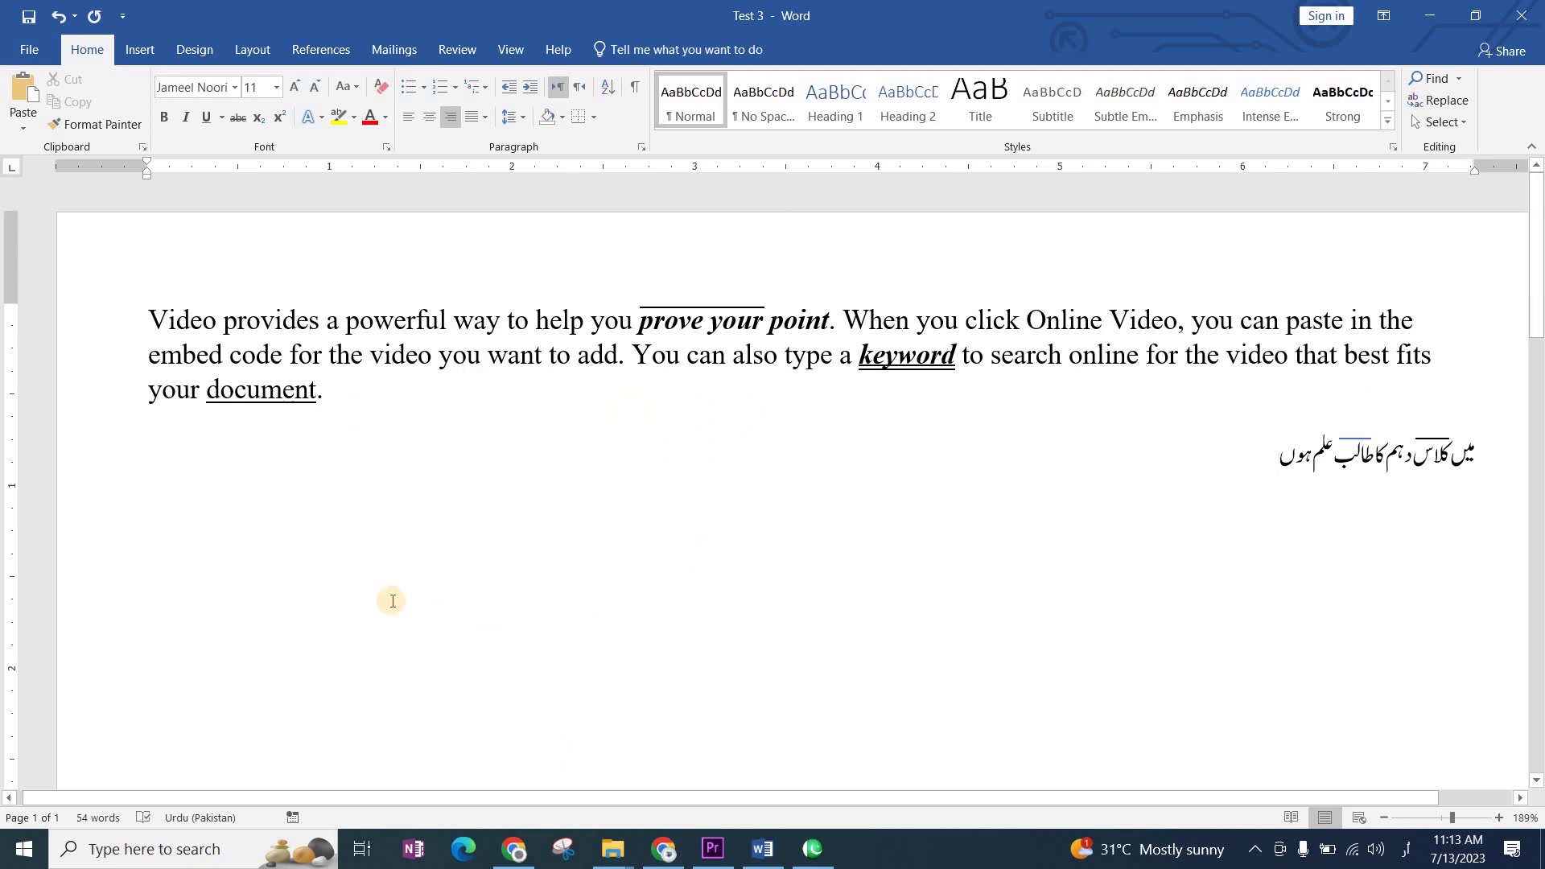
{"action": "left_click", "coordinate": [173, 594]}
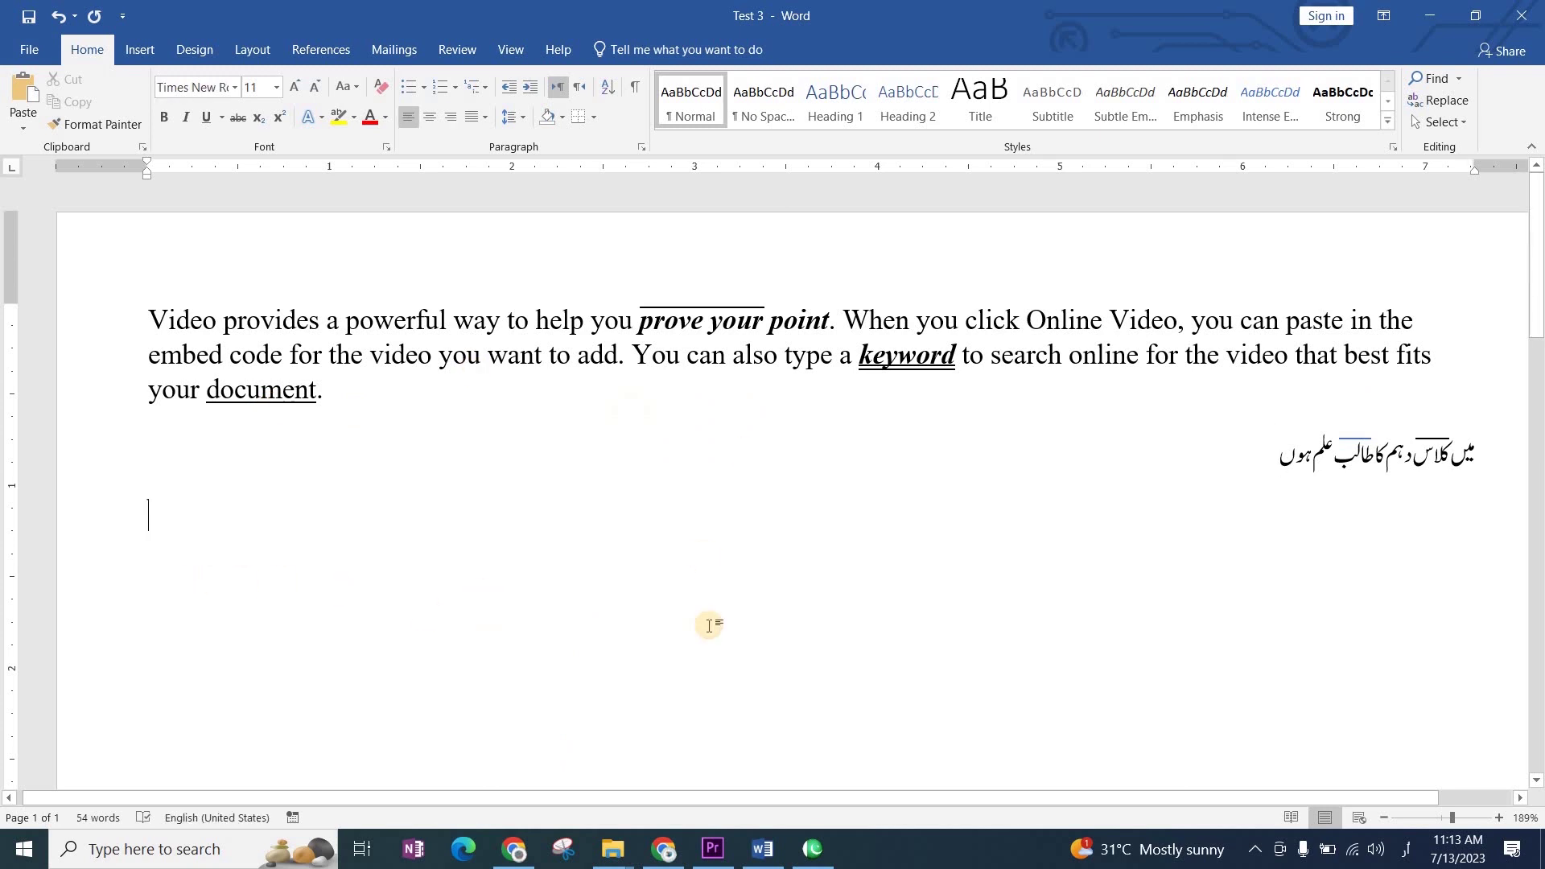
Step: Insert two sample paragraphs with =rand(2) and delete 'prove your point' from the first
{"action": "type", "text": "=ran"}
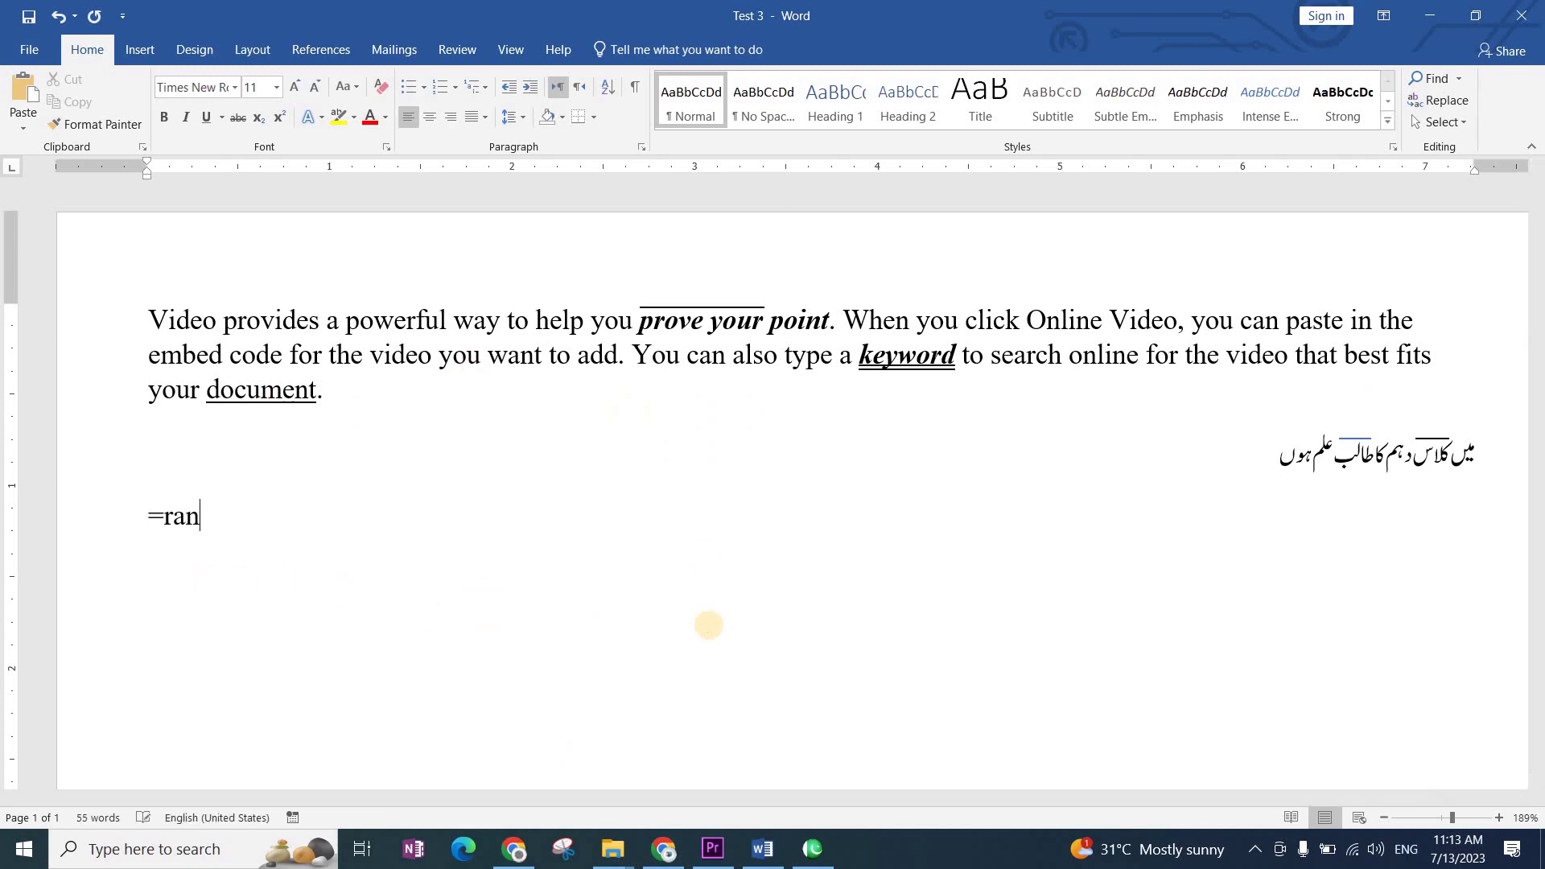
{"action": "type", "text": "d(2)"}
{"action": "key", "text": "Return"}
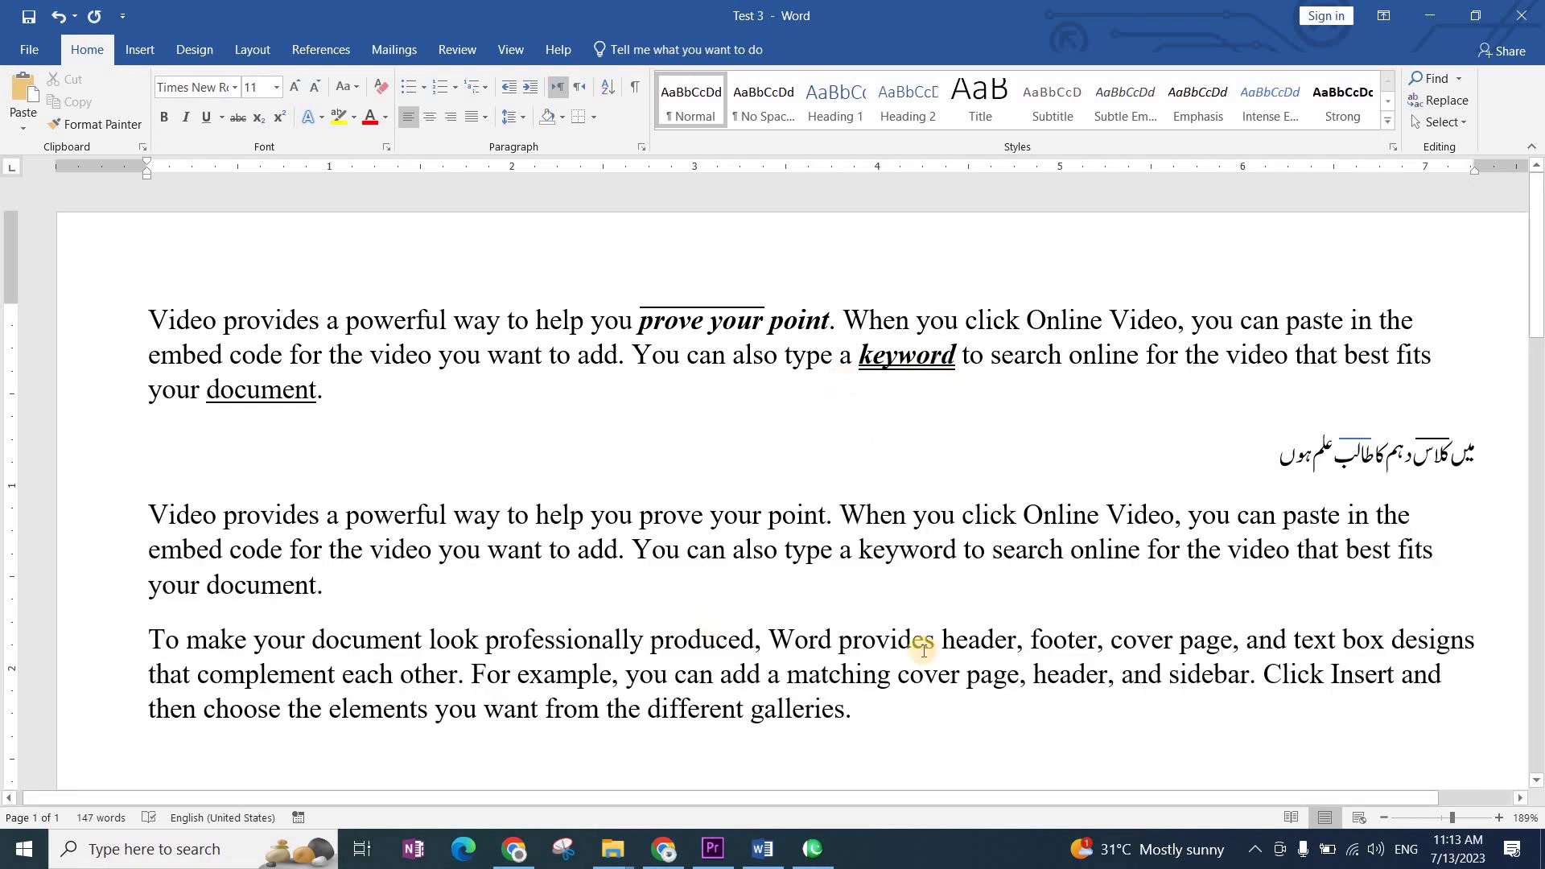
{"action": "left_click_drag", "start_coordinate": [827, 515], "coordinate": [644, 515]}
{"action": "key", "text": "Delete"}
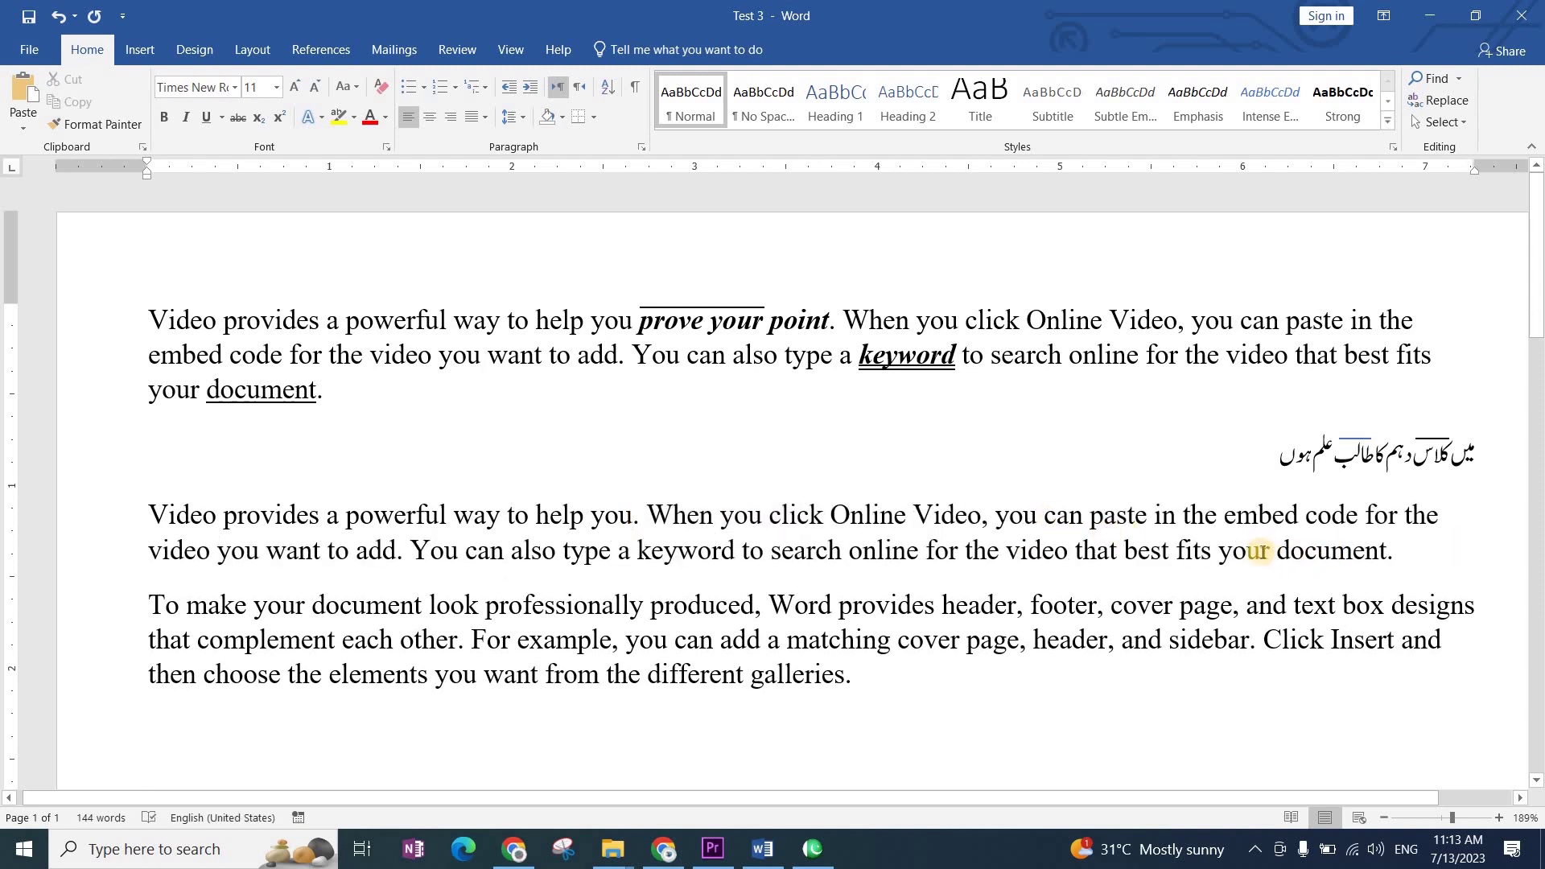
Step: Delete the final 's' of 'fits' and 'galleries', then undo both deletions
{"action": "mouse_move", "coordinate": [1210, 551]}
{"action": "left_mouse_down"}
{"action": "mouse_move", "coordinate": [1185, 553]}
{"action": "mouse_move", "coordinate": [1200, 554]}
{"action": "left_mouse_up"}
{"action": "key", "text": "Delete"}
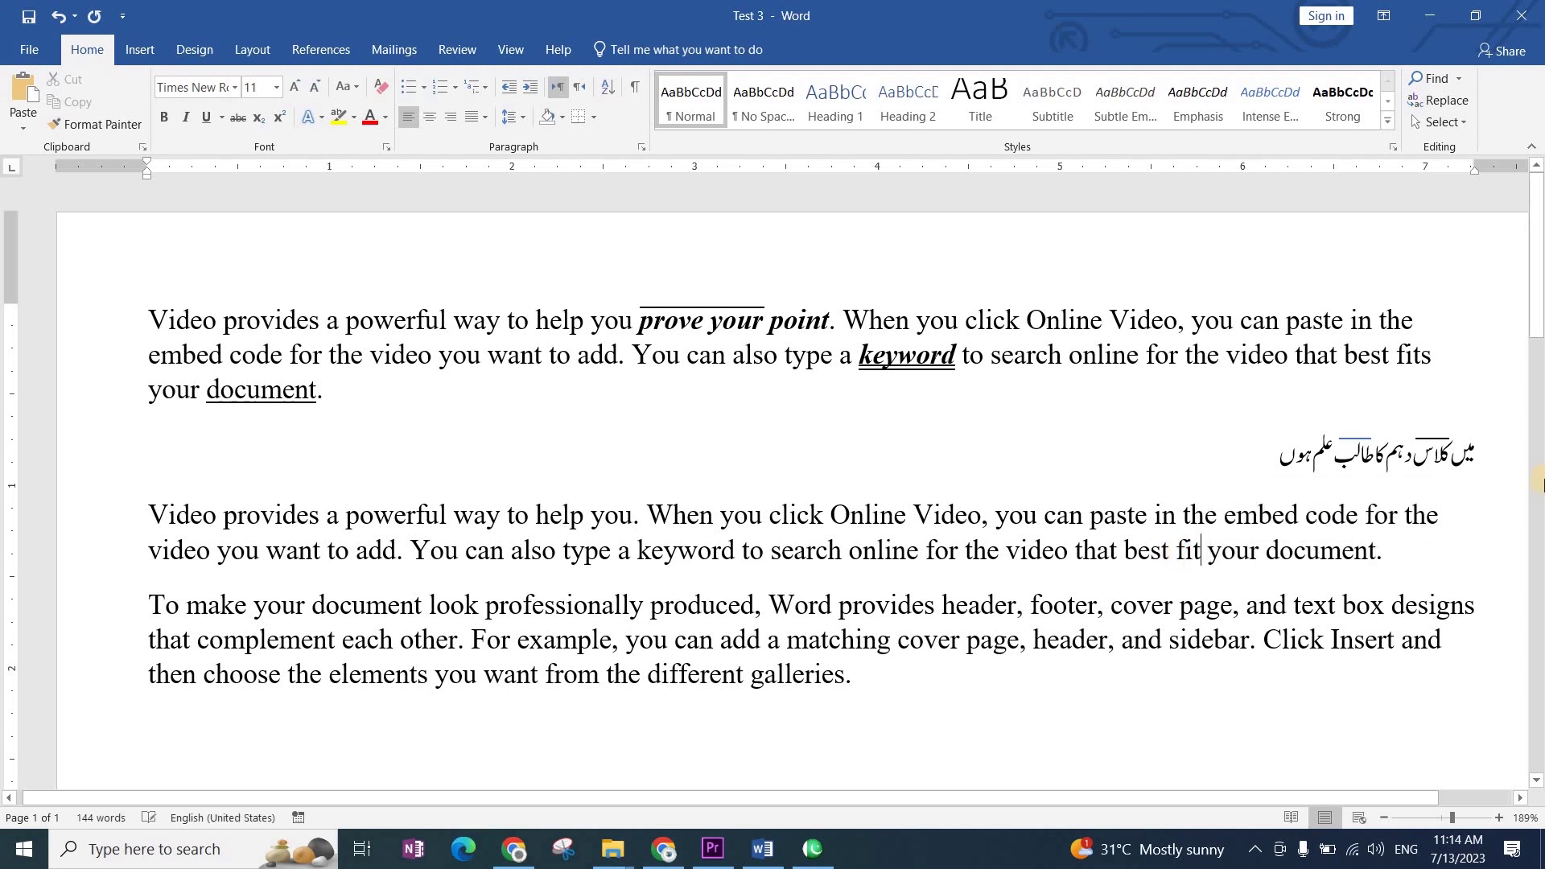
{"action": "left_click", "coordinate": [843, 676]}
{"action": "key", "text": "BackSpace"}
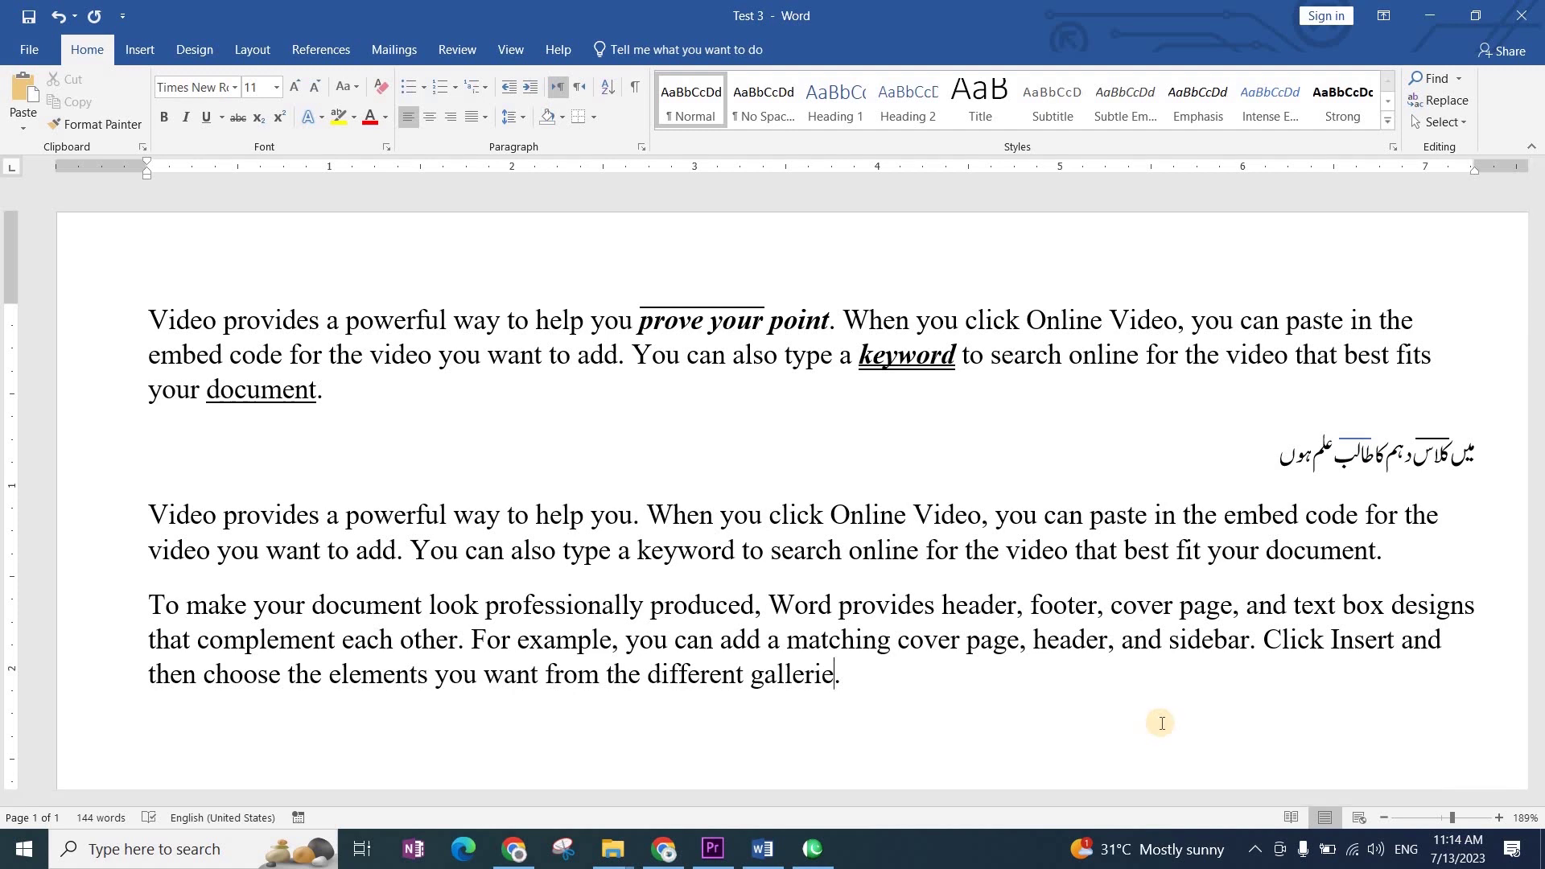
{"action": "key", "text": "ctrl+z"}
{"action": "key", "text": "ctrl+z"}
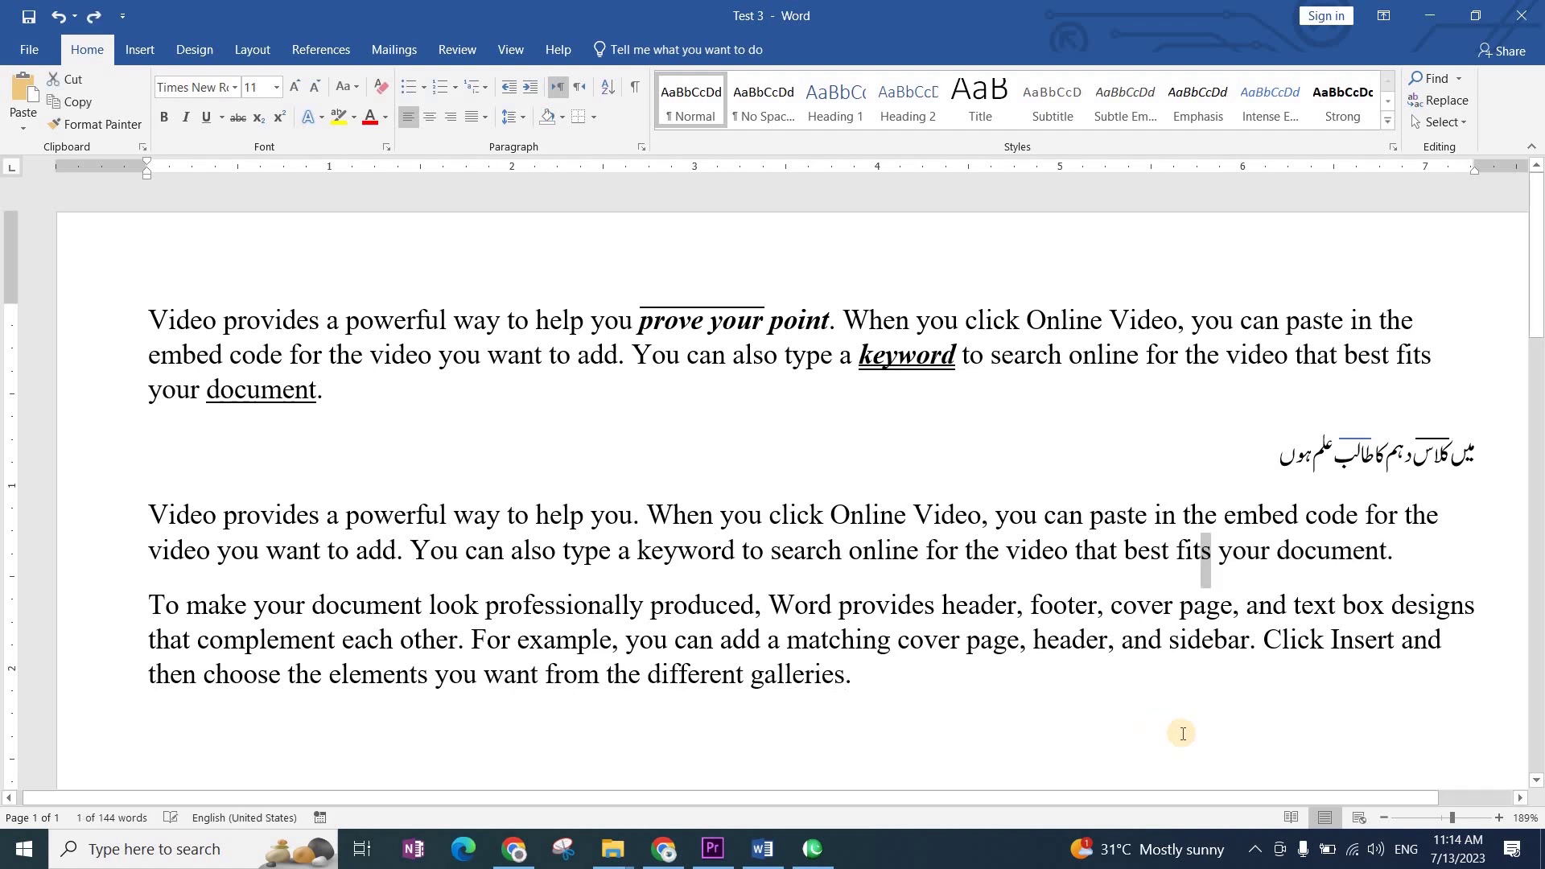
{"action": "key", "text": "ctrl+z"}
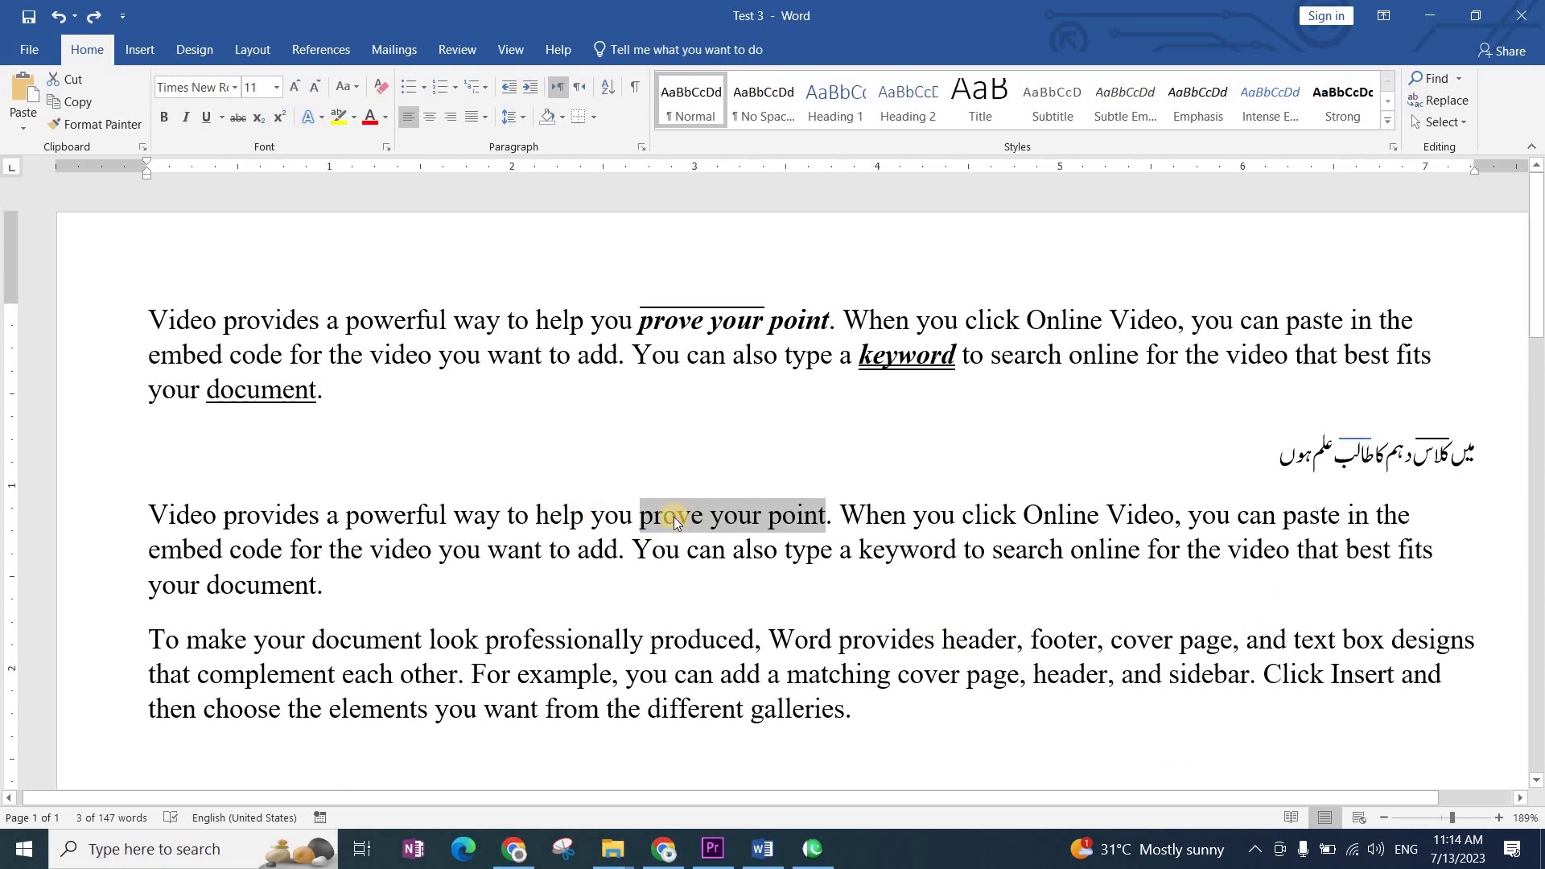
Step: Apply strikethrough to 'prove your point' and the trailing 's' of 'fits' and 'galleries'
{"action": "left_click", "coordinate": [237, 117]}
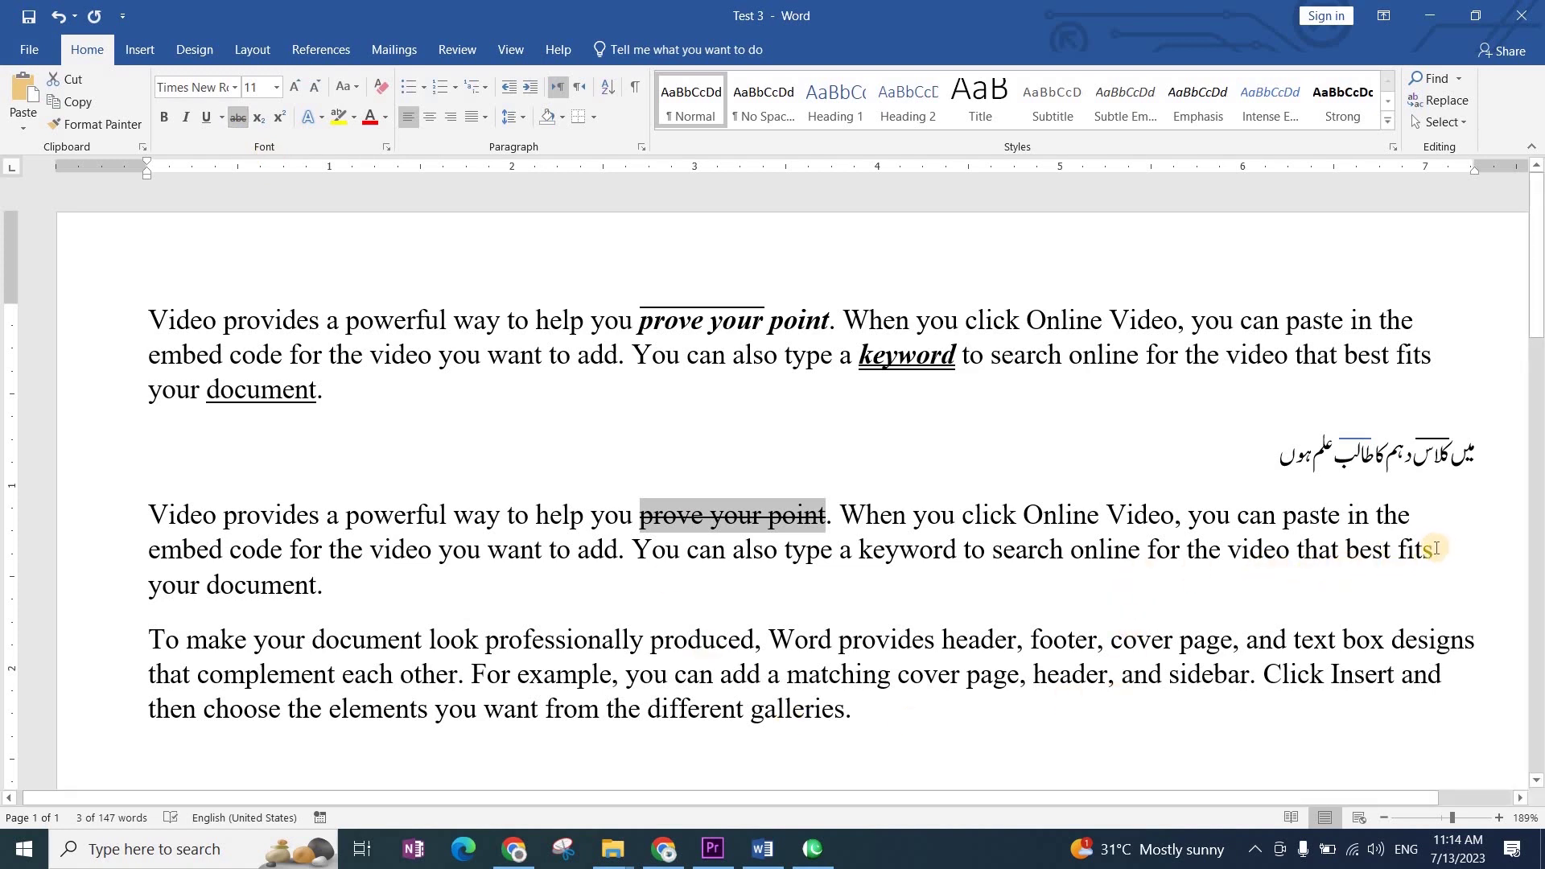
{"action": "left_click_drag", "start_coordinate": [1442, 552], "coordinate": [1421, 551]}
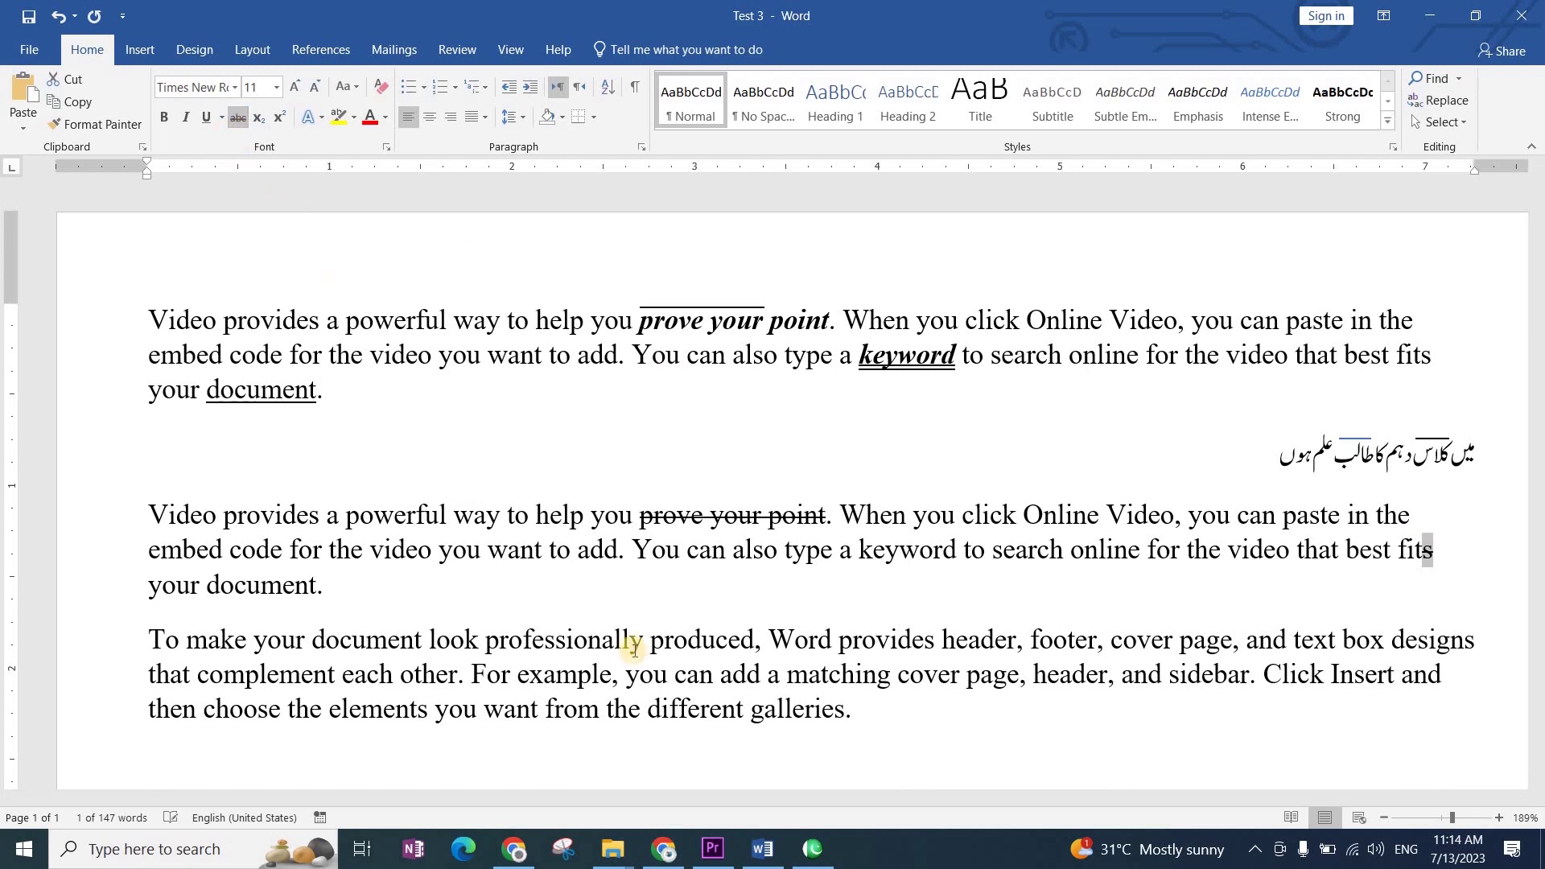
{"action": "left_click_drag", "start_coordinate": [845, 712], "coordinate": [833, 712]}
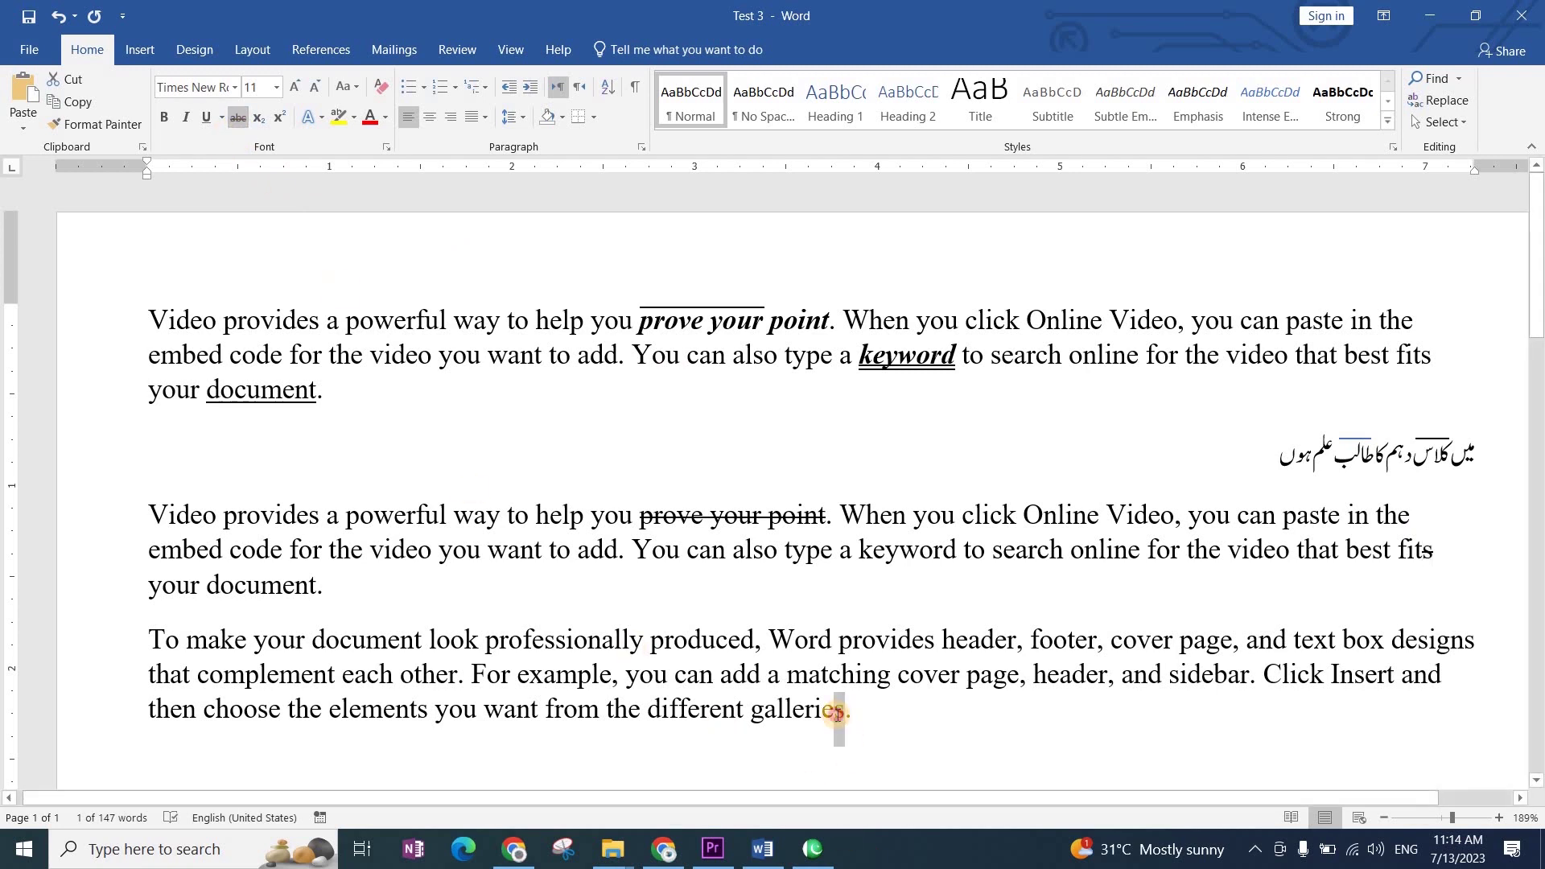
{"action": "left_click", "coordinate": [241, 122]}
{"action": "left_click", "coordinate": [1017, 743]}
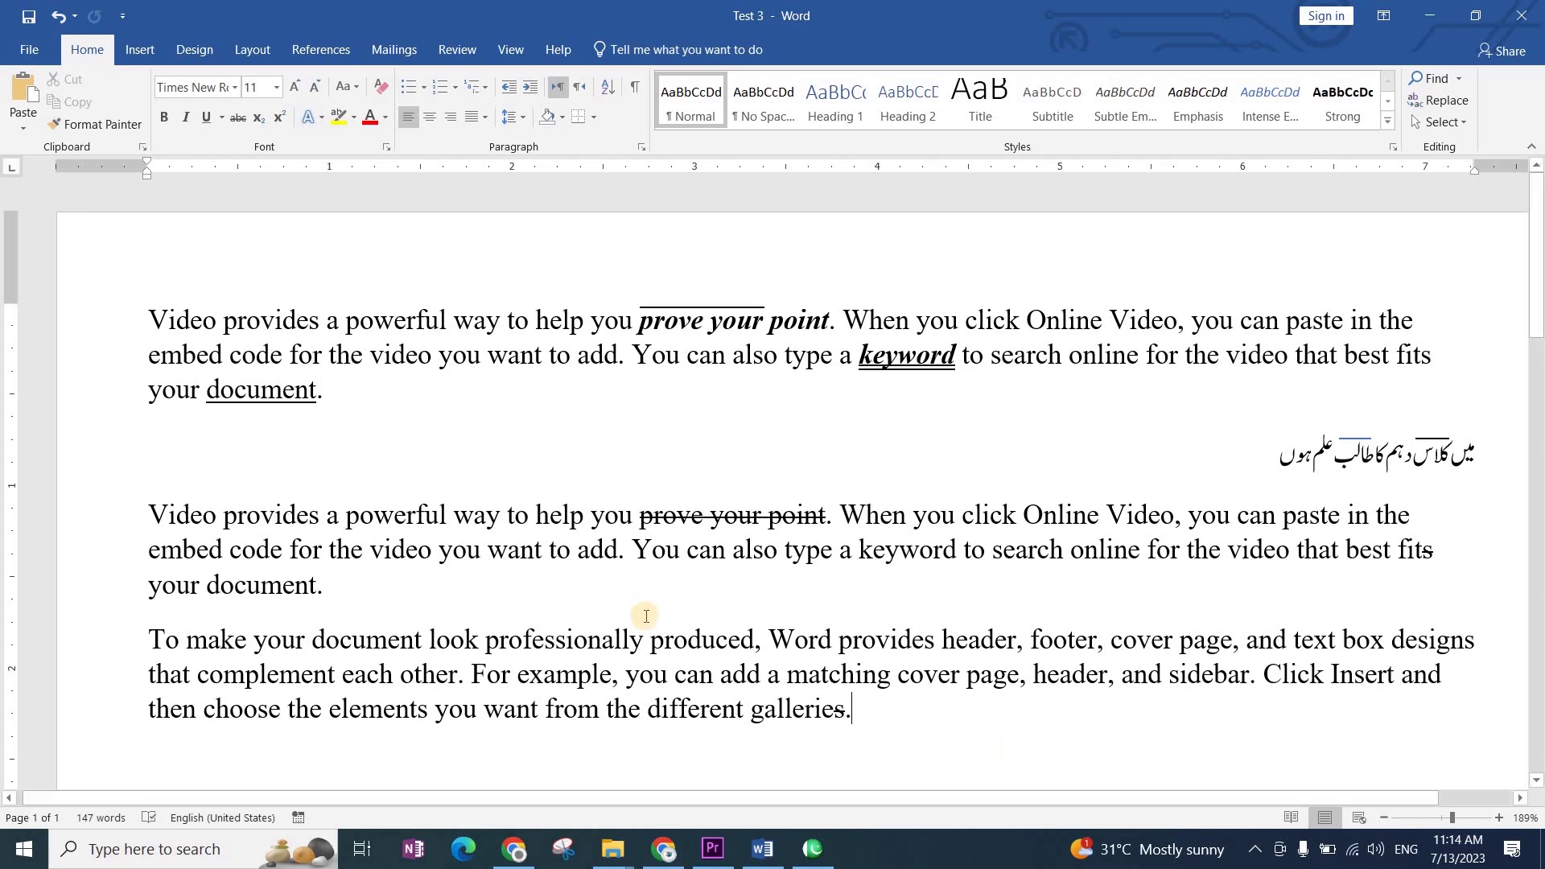
{"action": "left_click", "coordinate": [837, 513]}
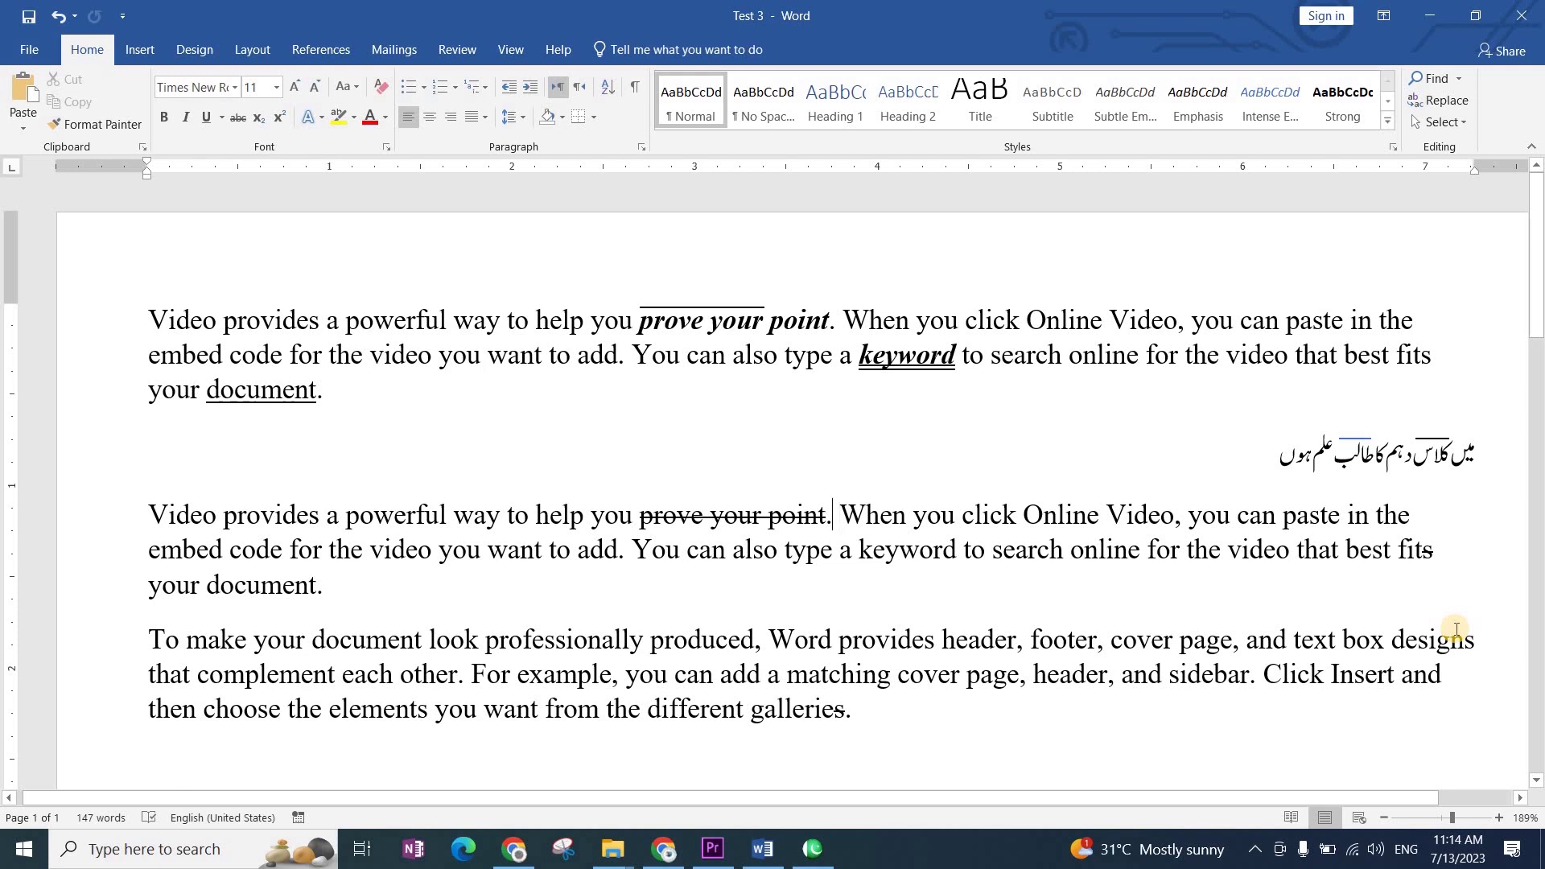
Step: Type '(Improve your Writing)' after the struck-through 'prove your point.' and select the phrase
{"action": "type", "text": "(Impro"}
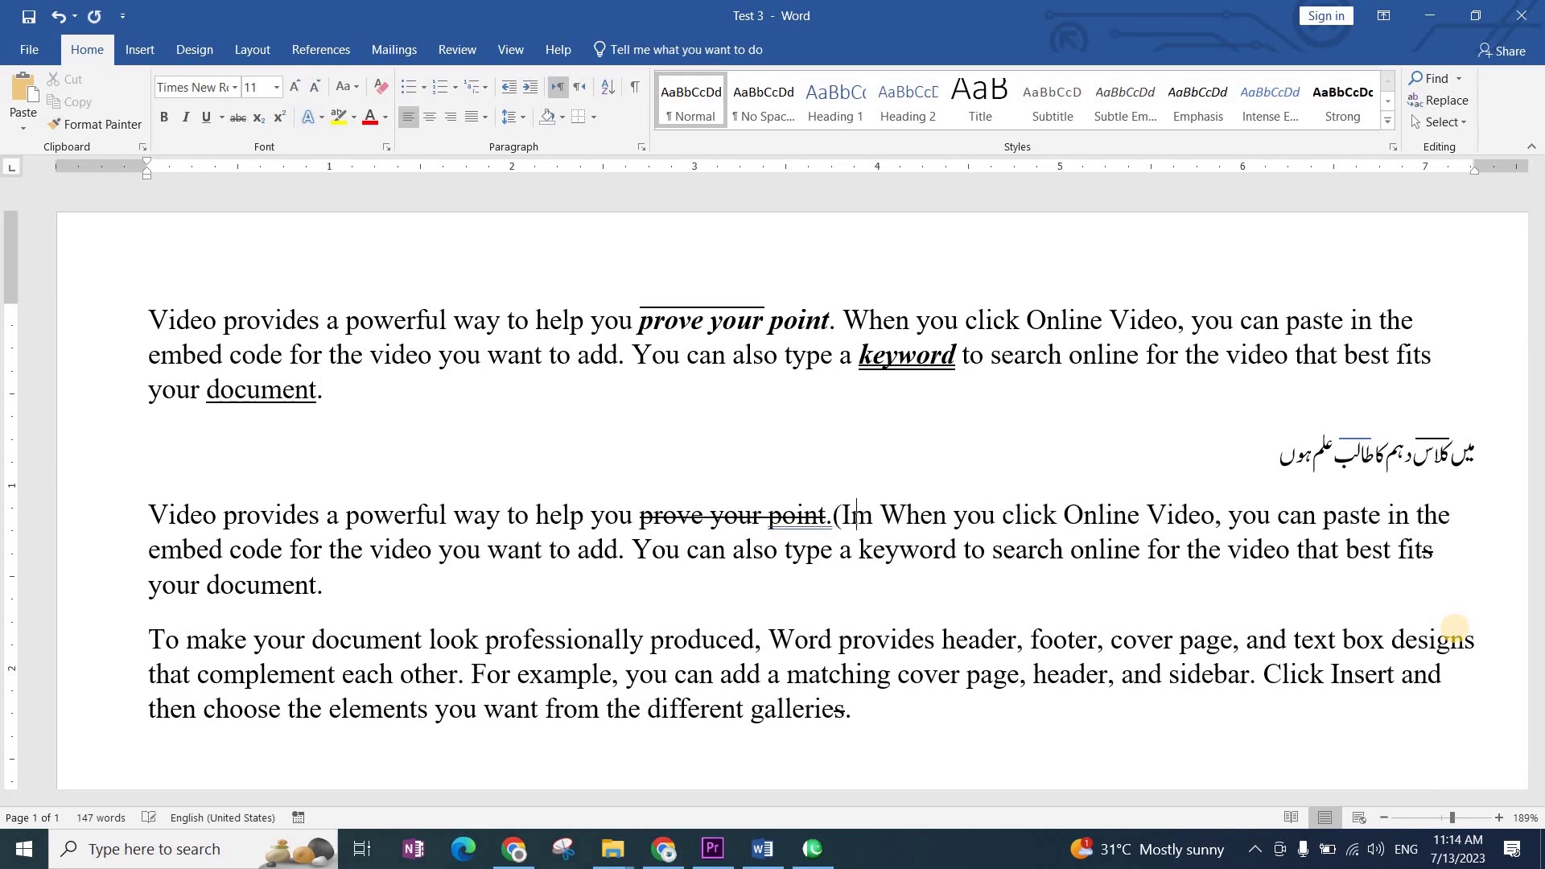
{"action": "type", "text": "ve your "}
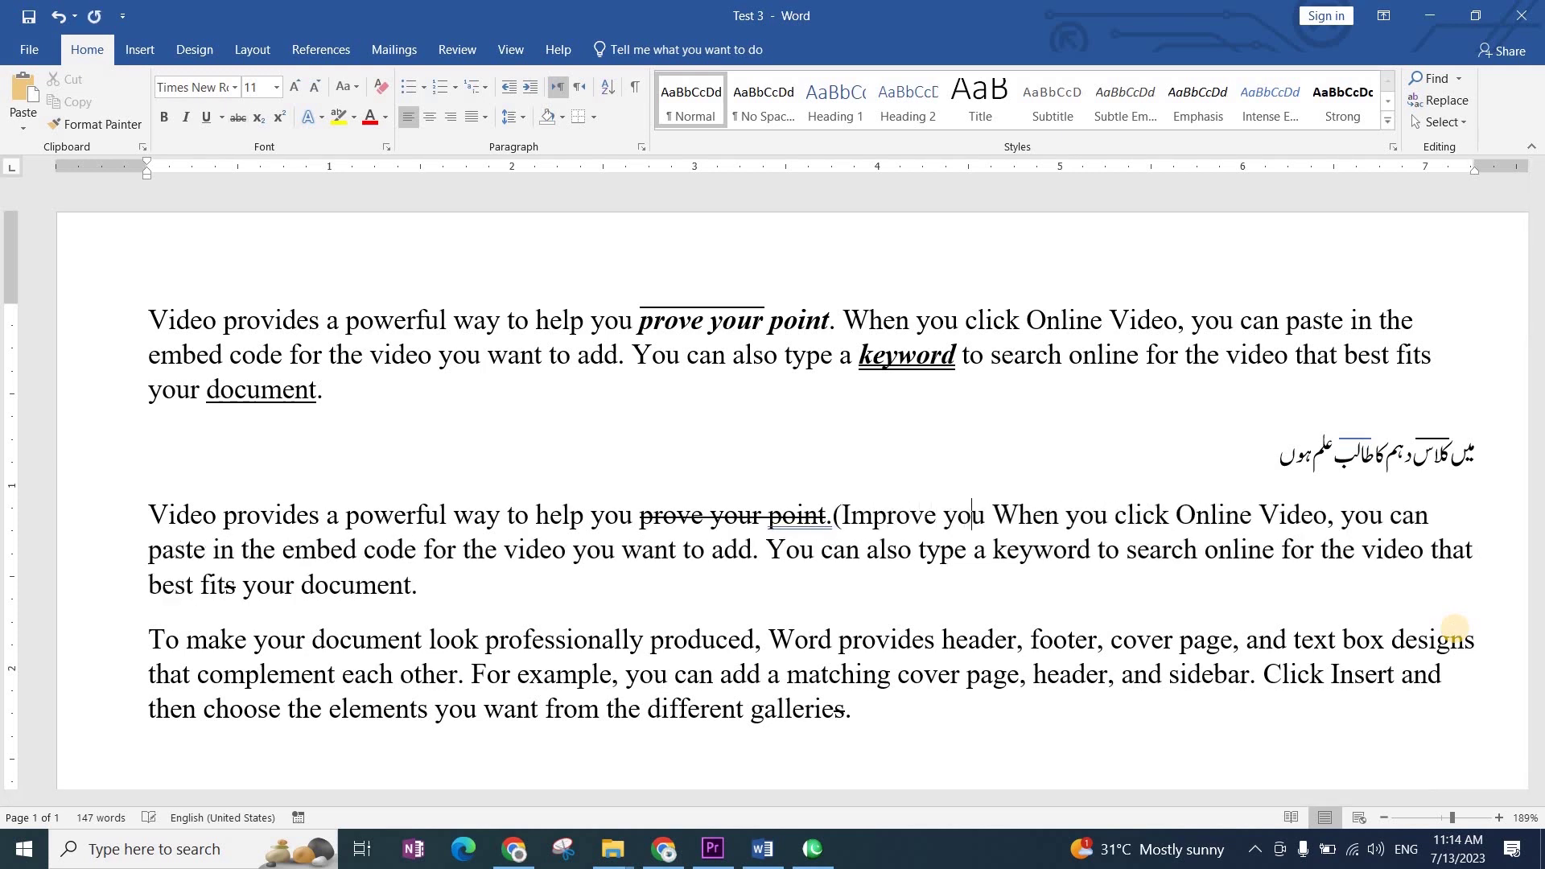
{"action": "type", "text": "Writ"}
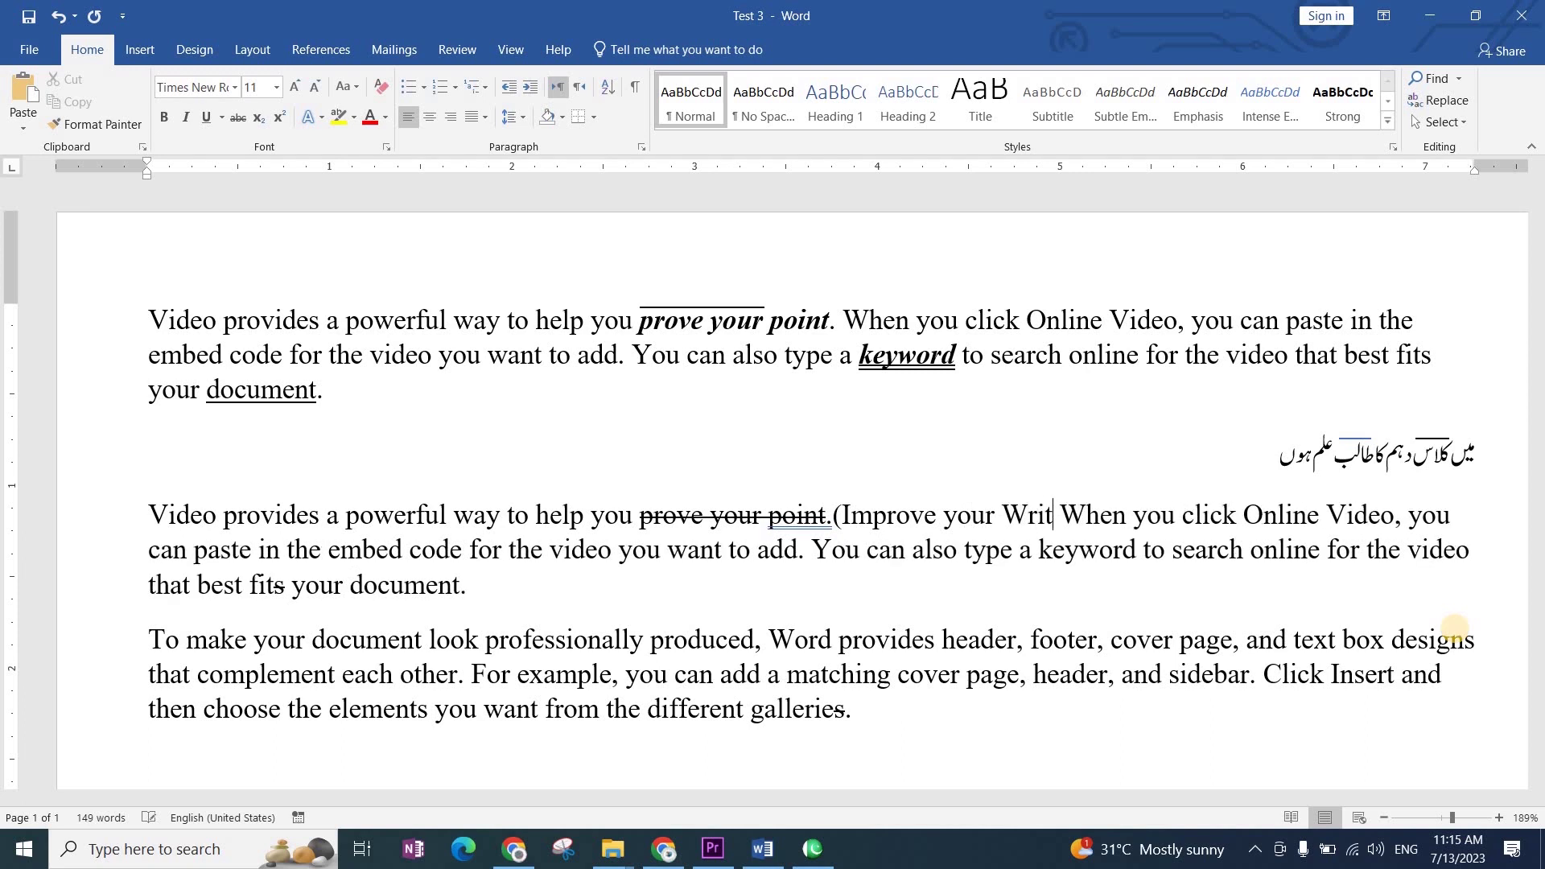
{"action": "type", "text": "ing_"}
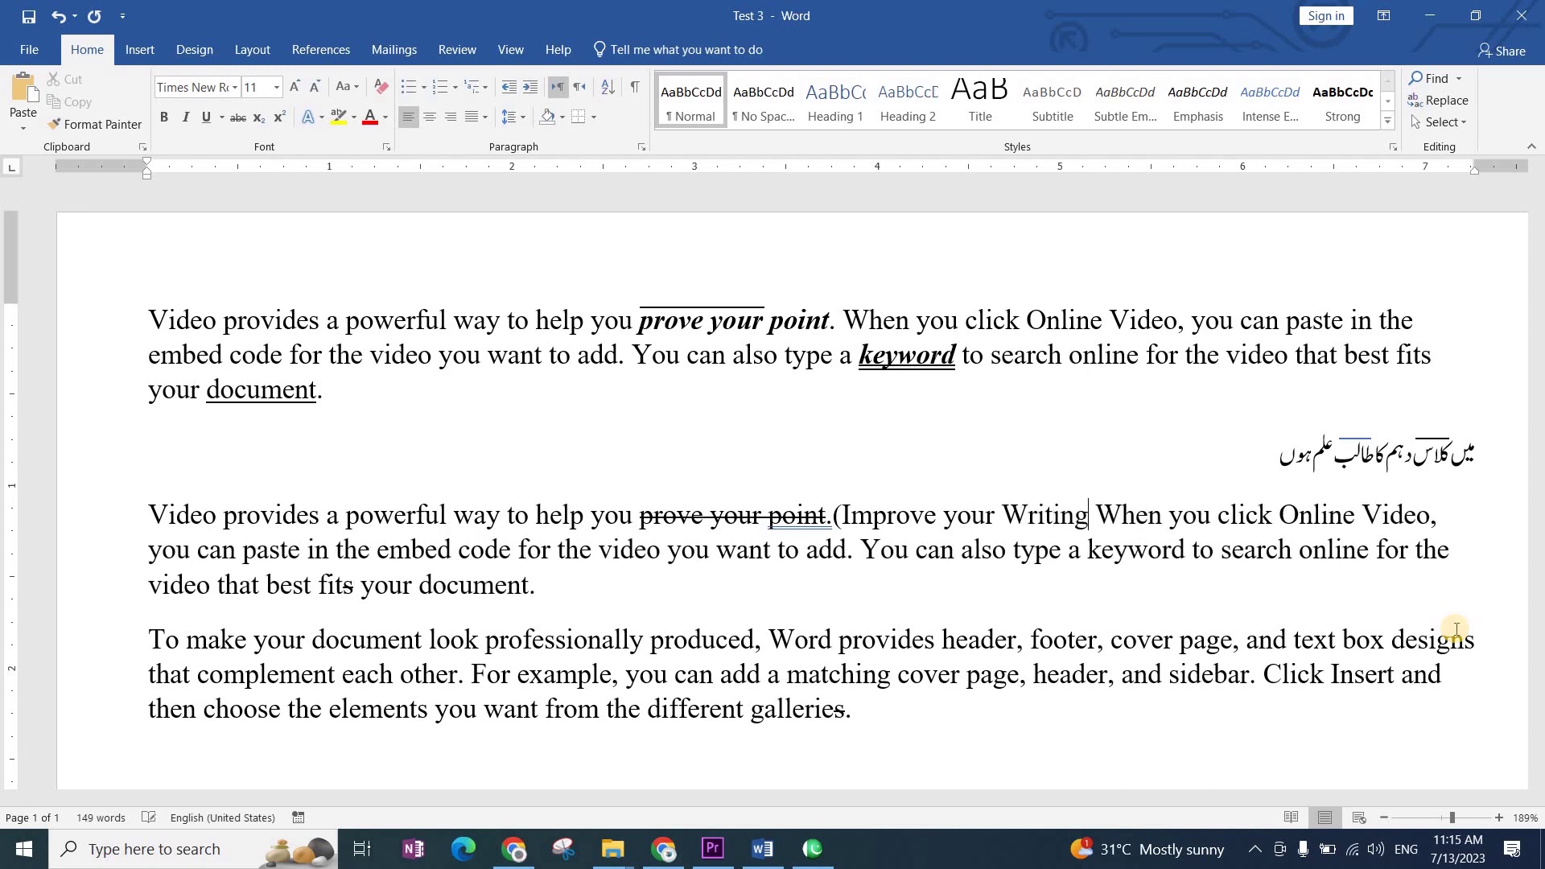
{"action": "key", "text": "BackSpace"}
{"action": "type", "text": ")"}
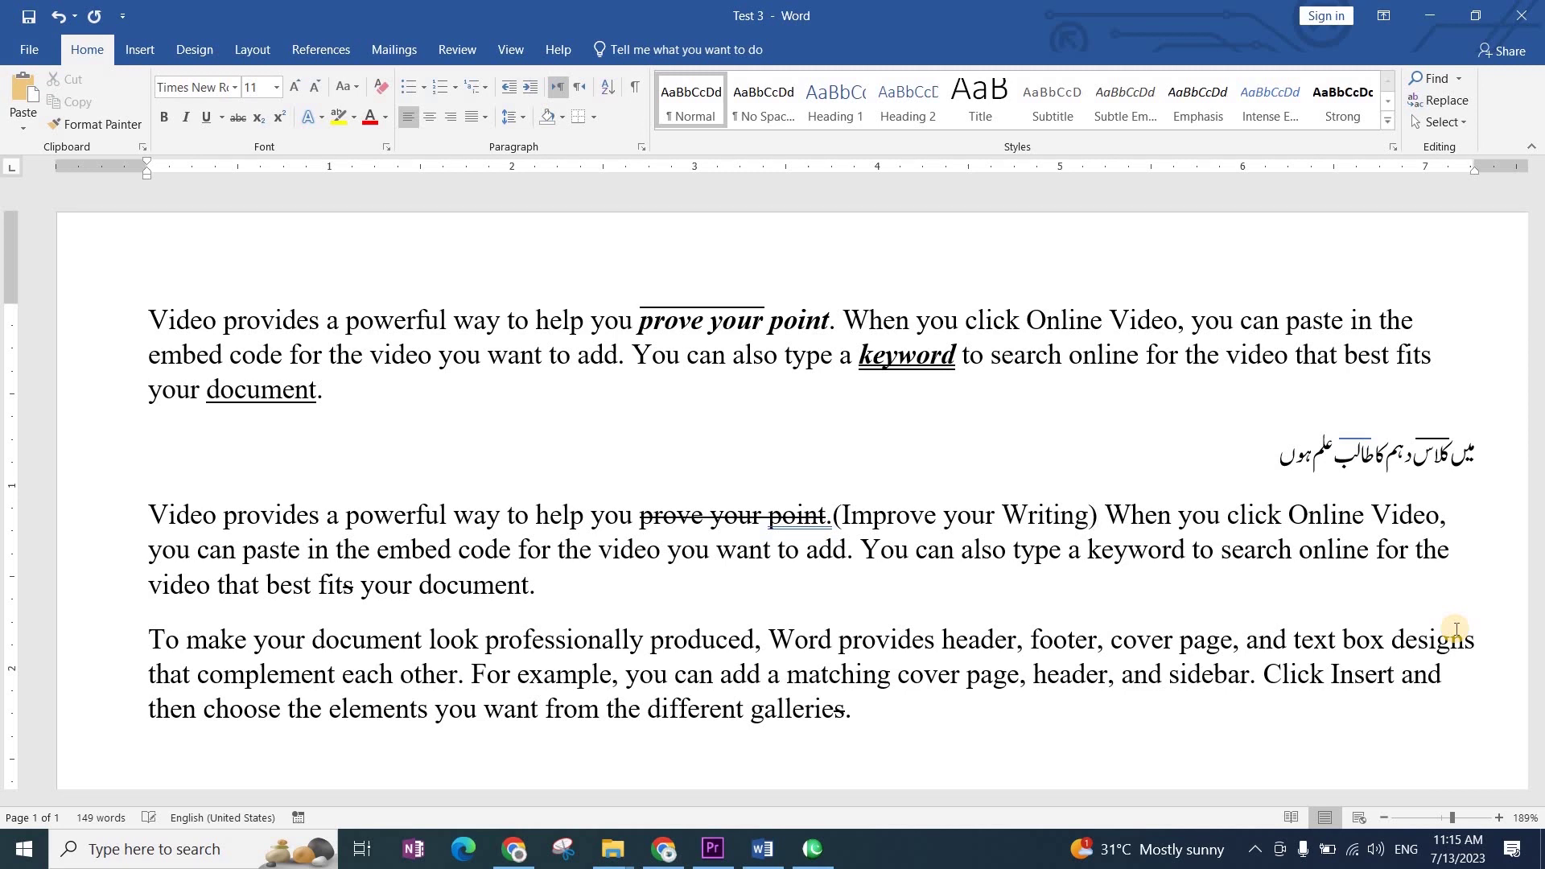
{"action": "key", "text": "shift+Left"}
{"action": "key", "text": "ctrl+shift+Left"}
{"action": "key", "text": "ctrl+shift+Left"}
{"action": "key", "text": "ctrl+shift+Left"}
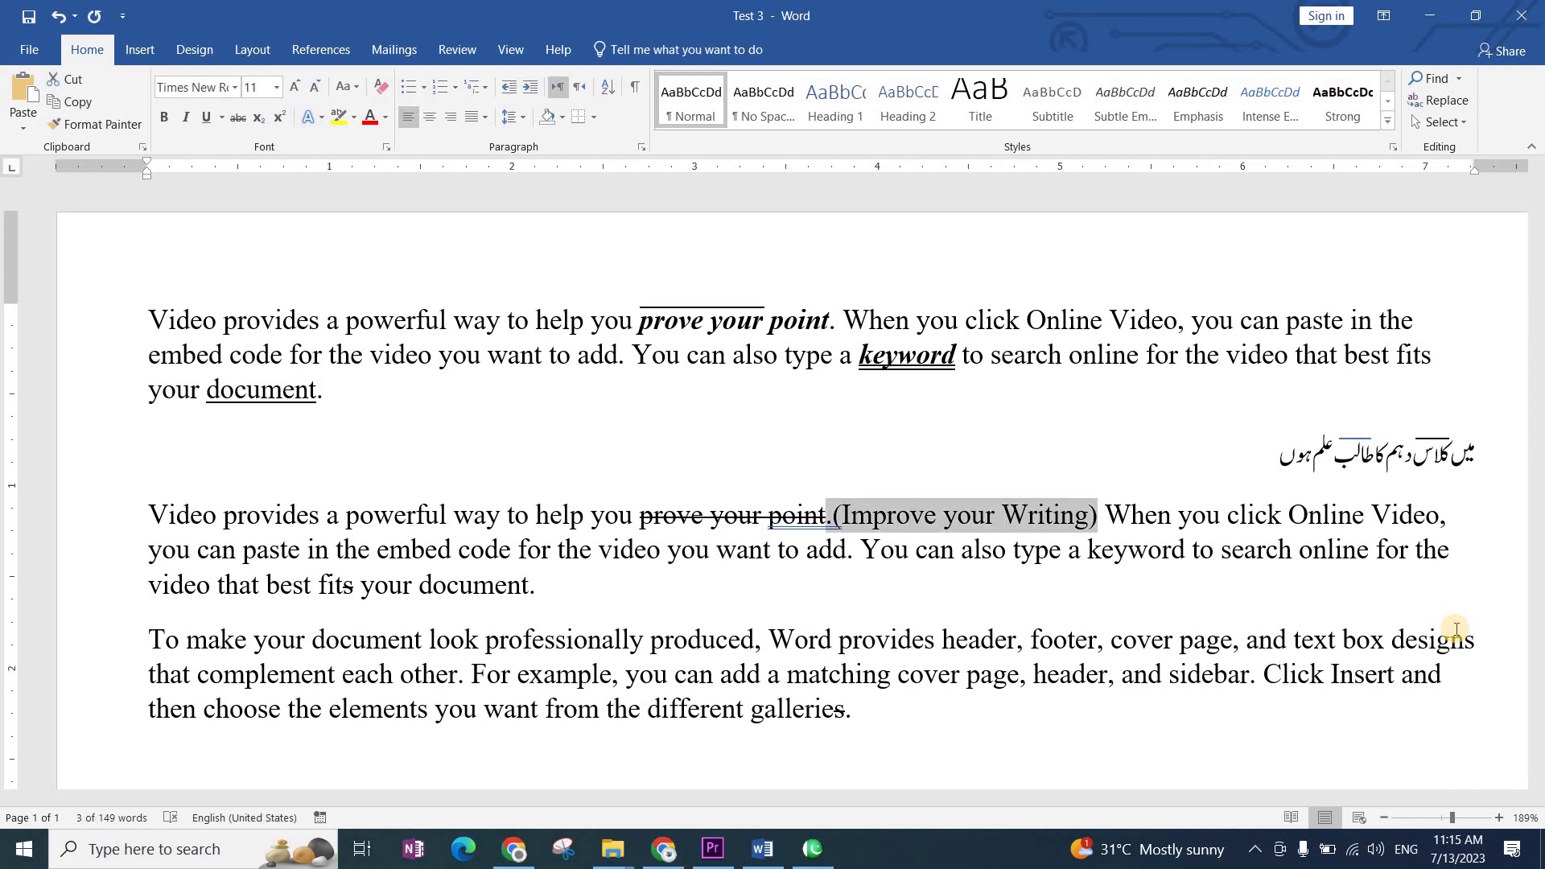
{"action": "key", "text": "shift+Right"}
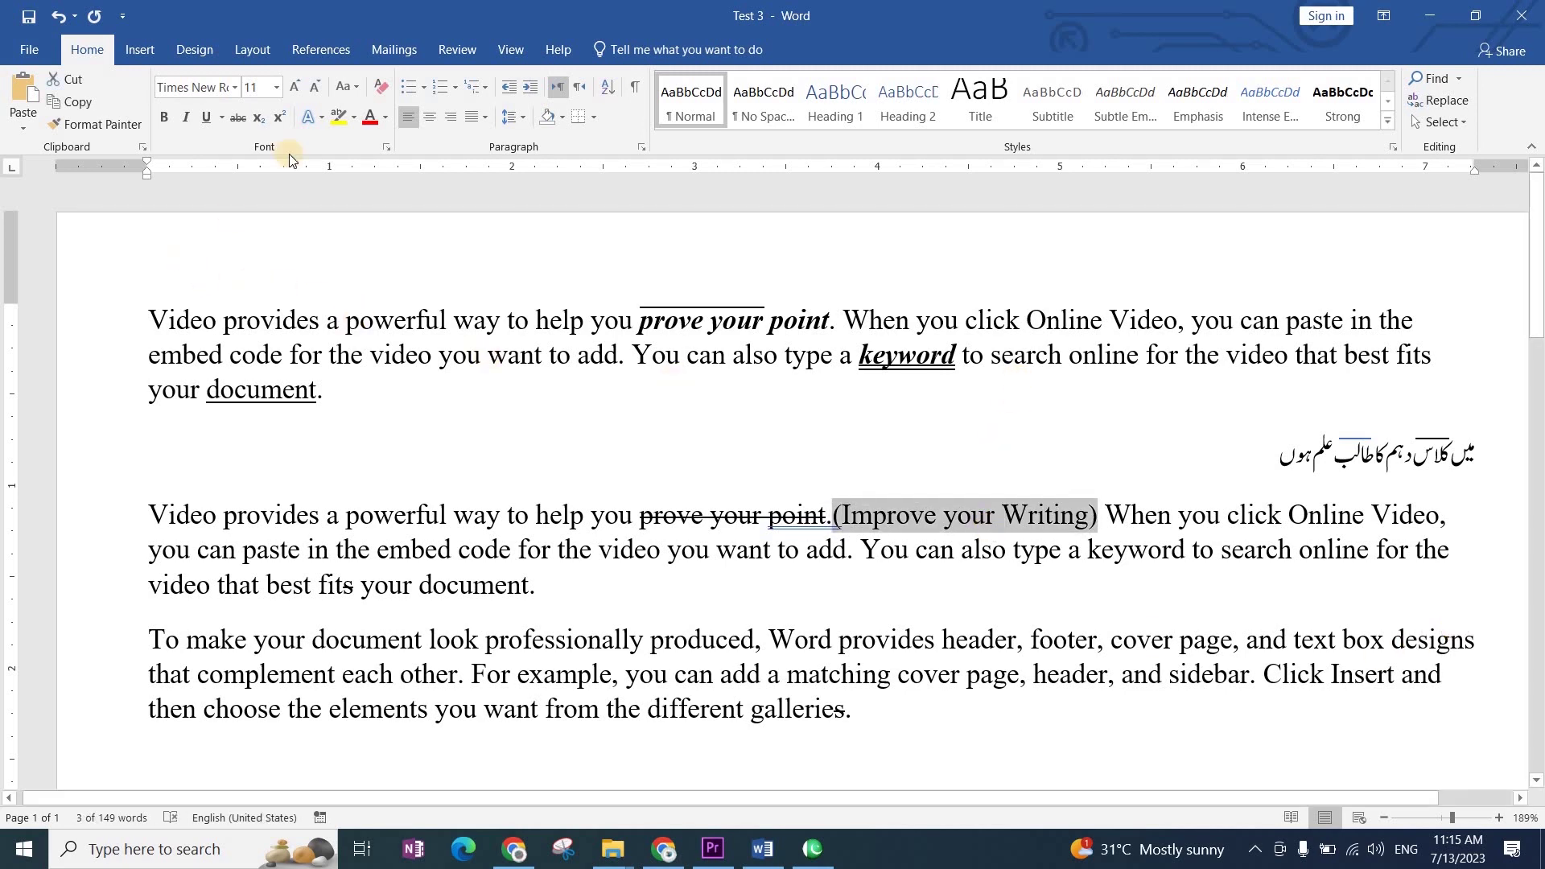
Step: Color the phrase '(Improve your Writing)' Green from the Standard Colors
{"action": "left_click", "coordinate": [385, 124]}
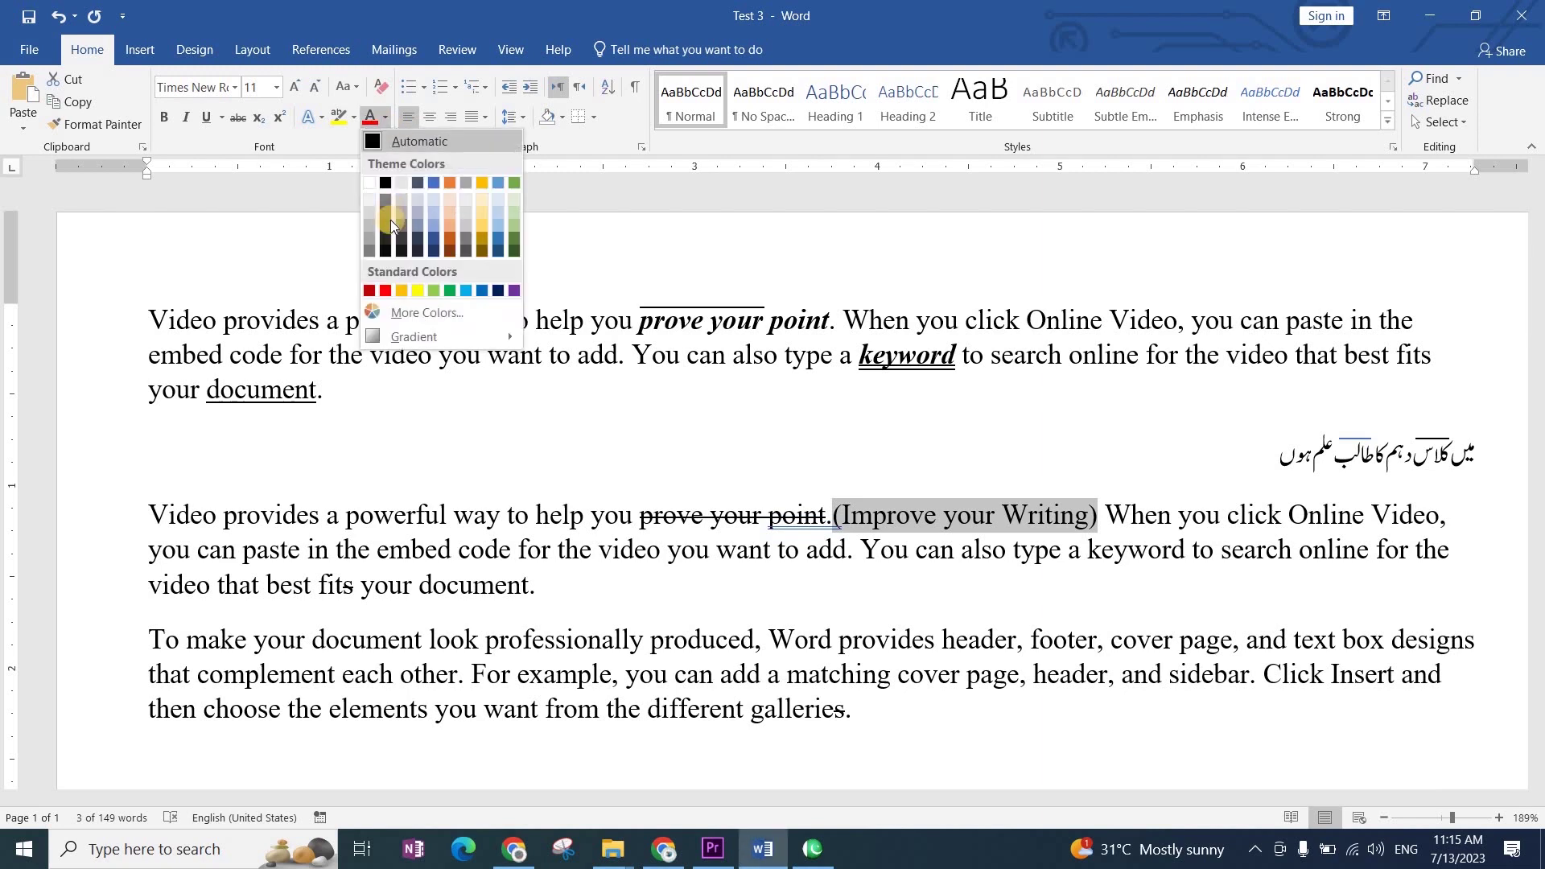
{"action": "left_click", "coordinate": [441, 288]}
{"action": "left_click", "coordinate": [938, 582]}
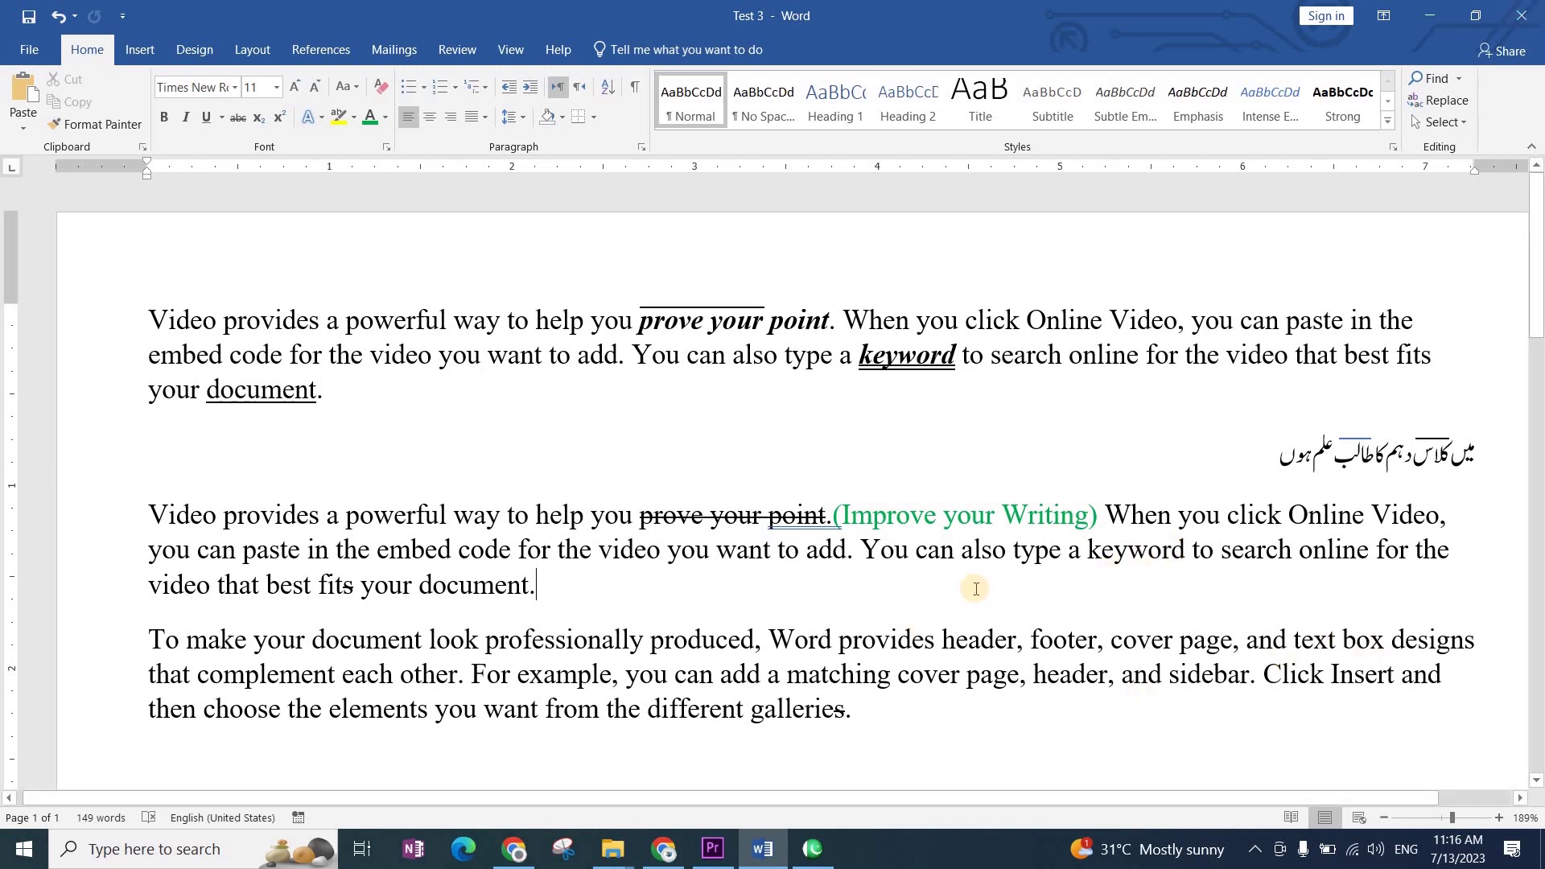
{"action": "scroll", "coordinate": [976, 588], "scroll_direction": "down", "scroll_amount": 1}
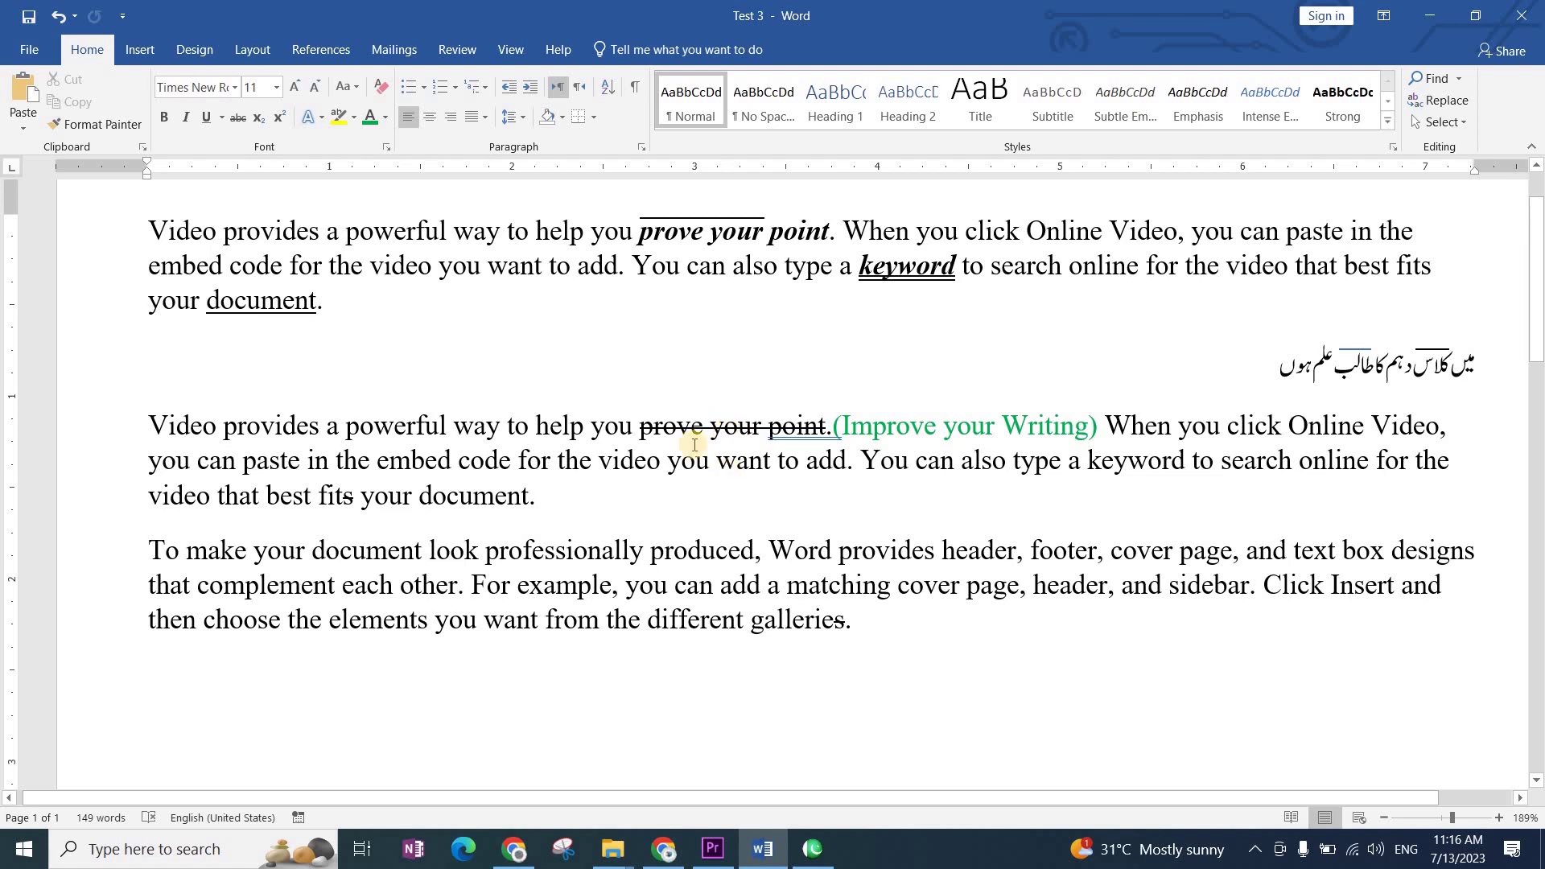
{"action": "scroll", "coordinate": [761, 529], "scroll_direction": "up", "scroll_amount": 2}
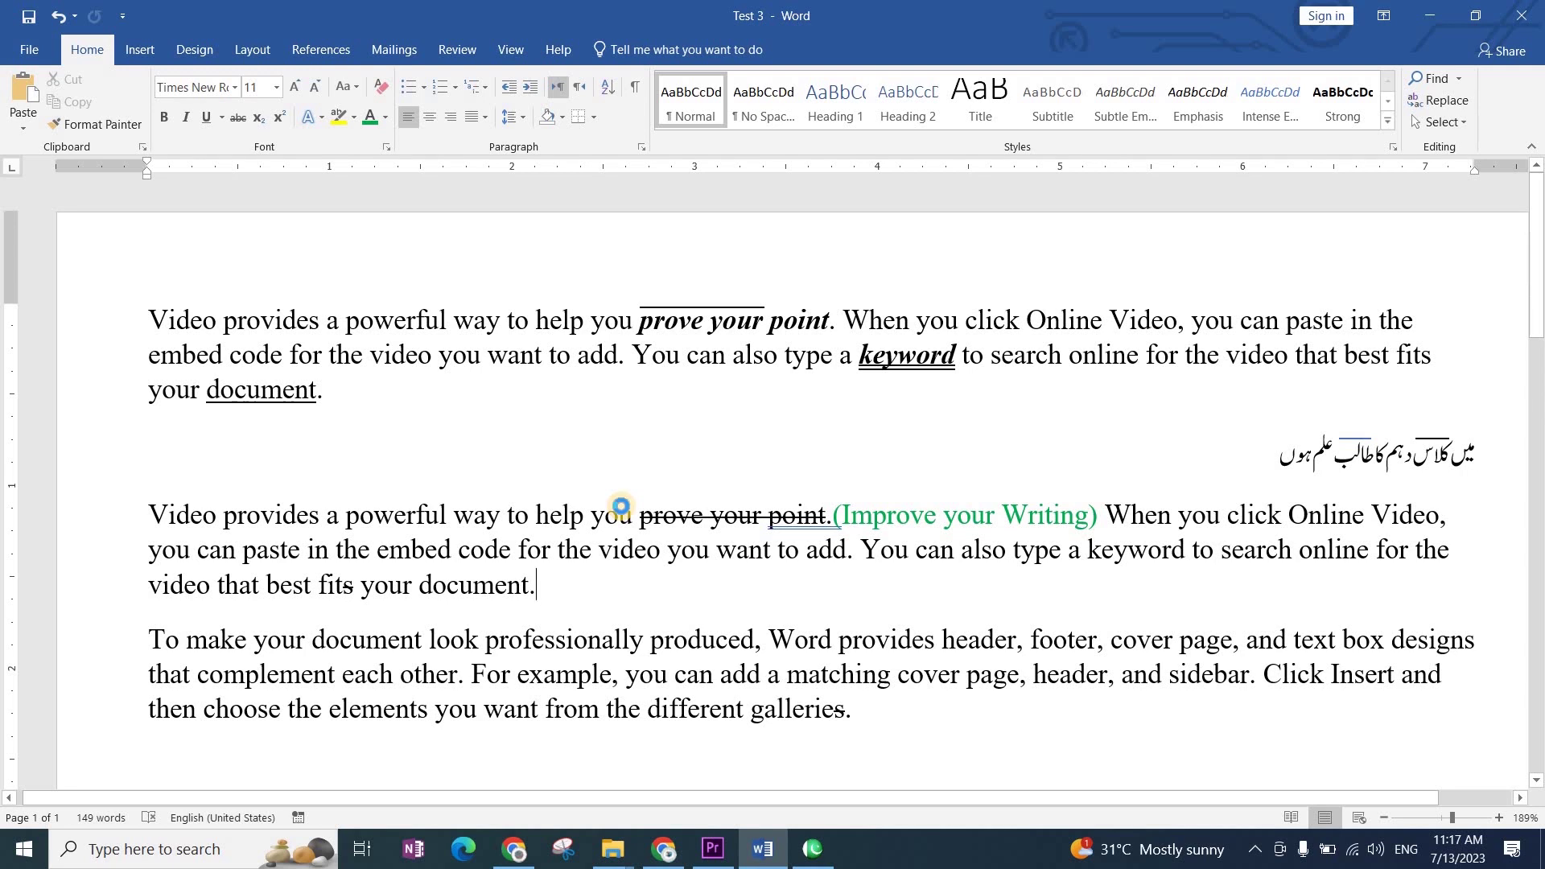
{"action": "key", "text": "ctrl+d"}
{"action": "key", "text": "Escape"}
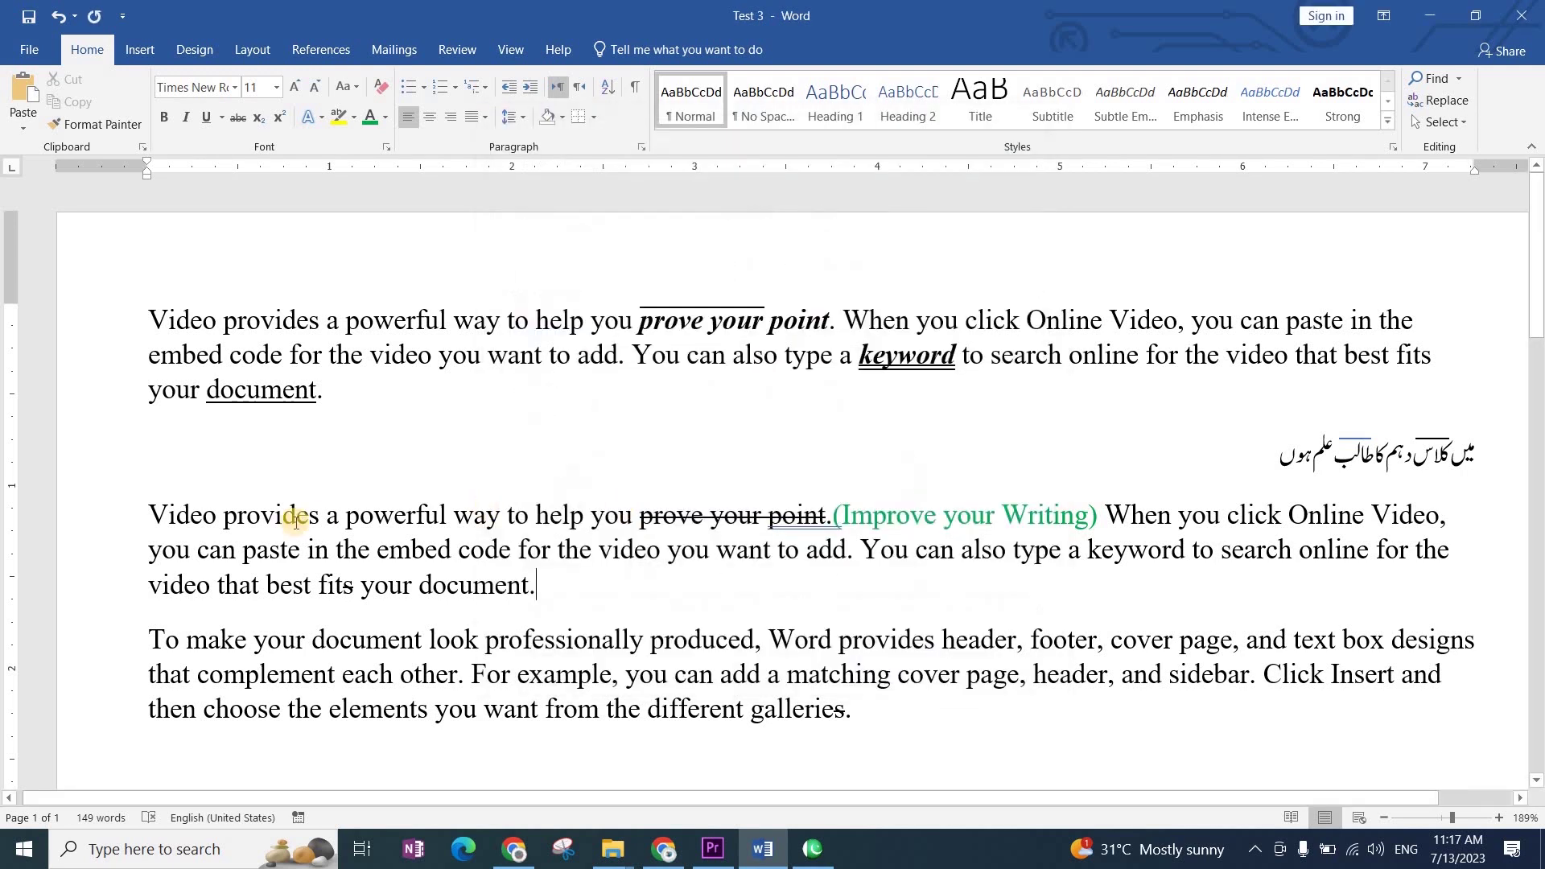
{"action": "left_click_drag", "start_coordinate": [149, 515], "coordinate": [506, 517]}
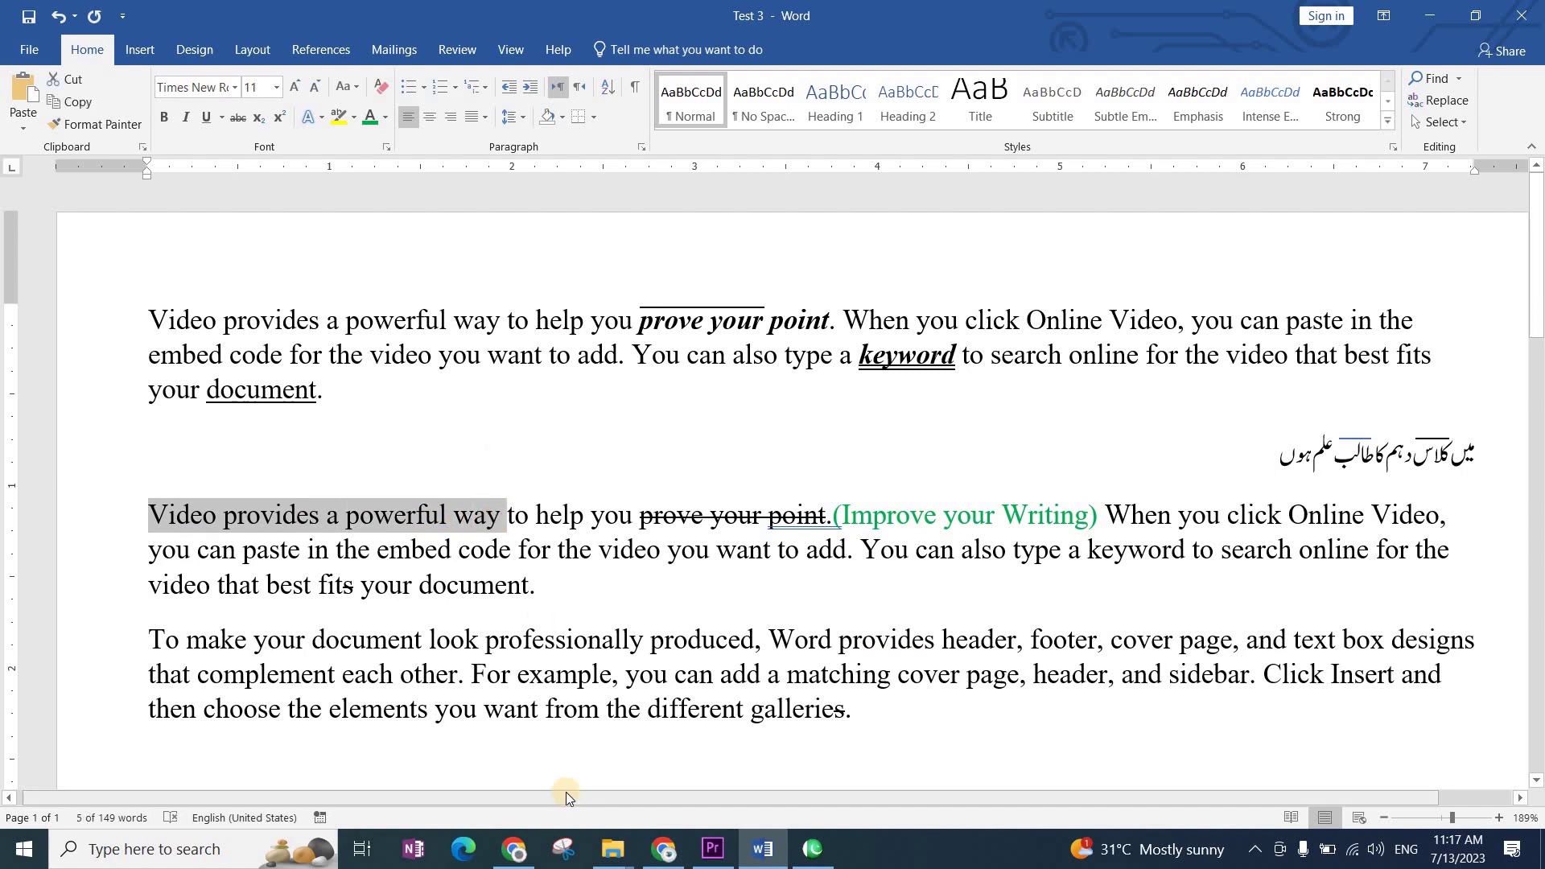
{"action": "key", "text": "ctrl+d"}
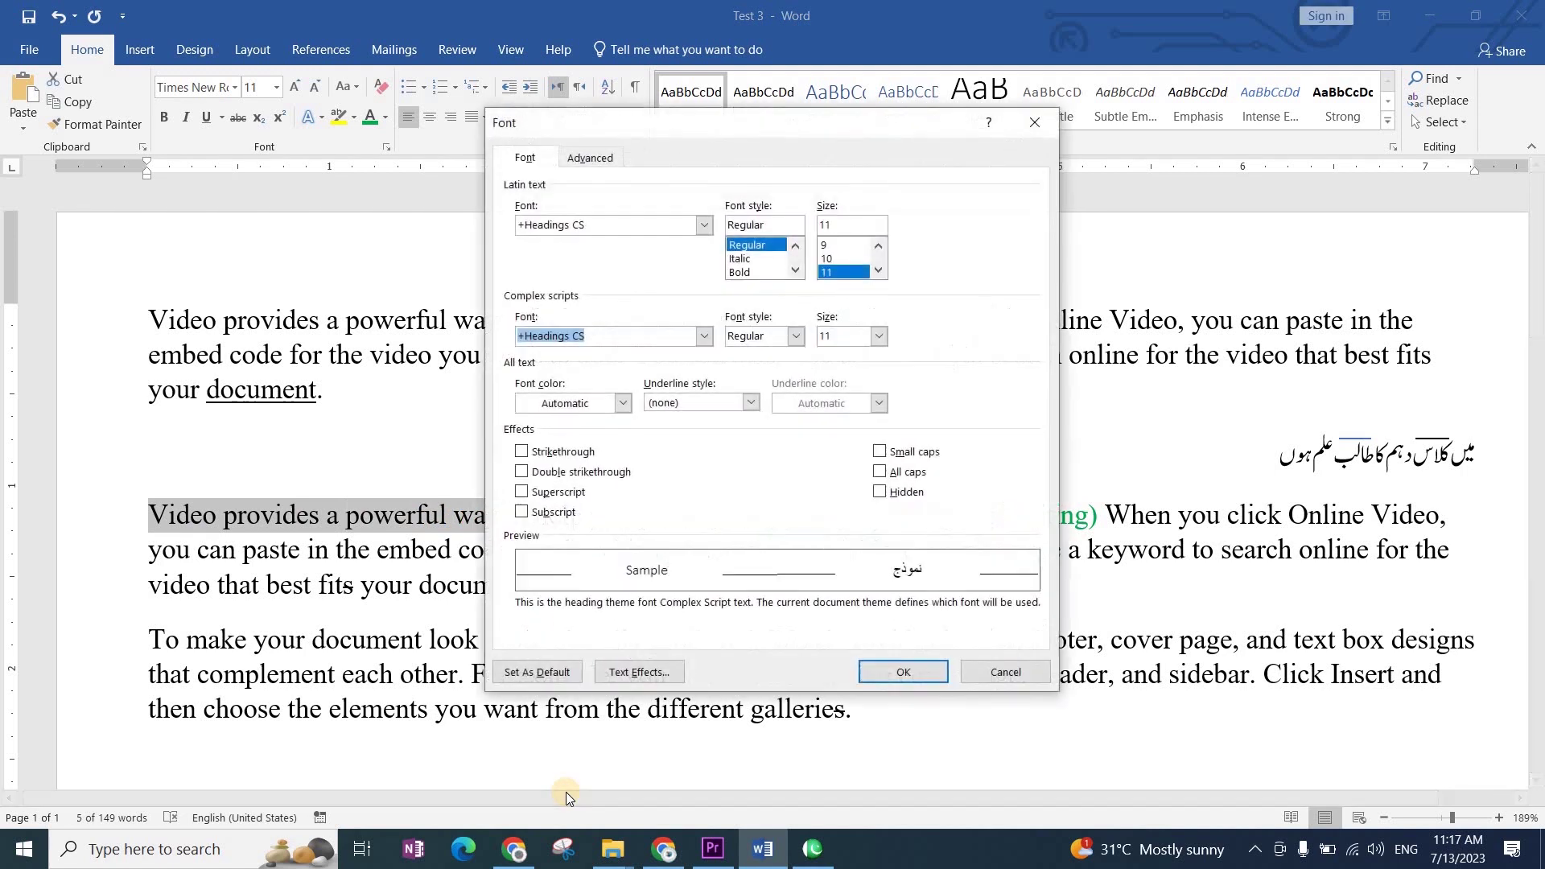
{"action": "left_click", "coordinate": [521, 473]}
{"action": "left_click", "coordinate": [903, 673]}
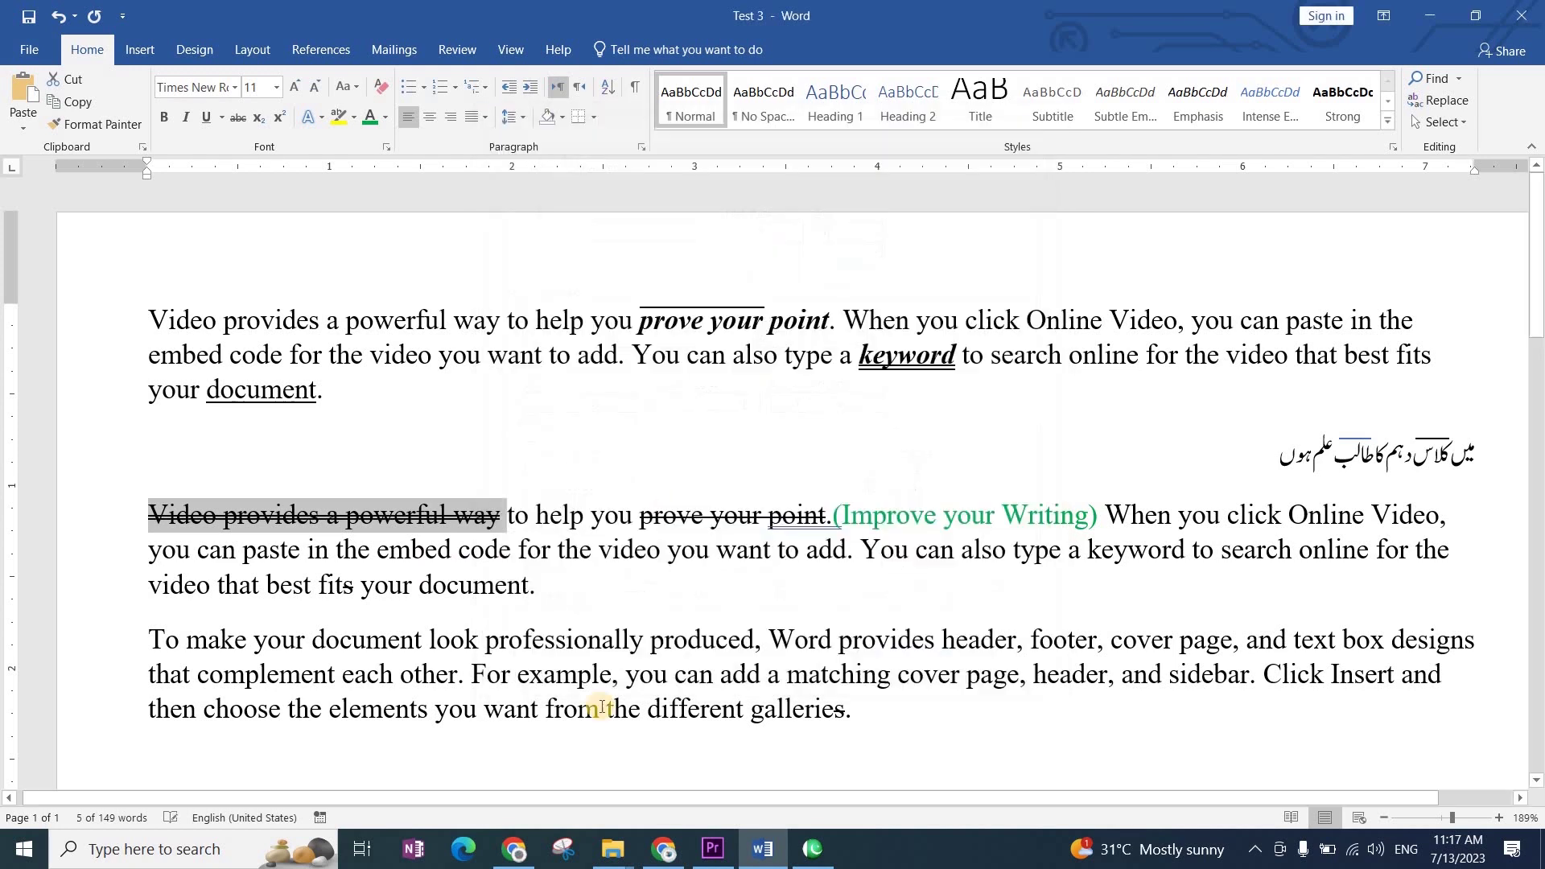
{"action": "left_click", "coordinate": [403, 529]}
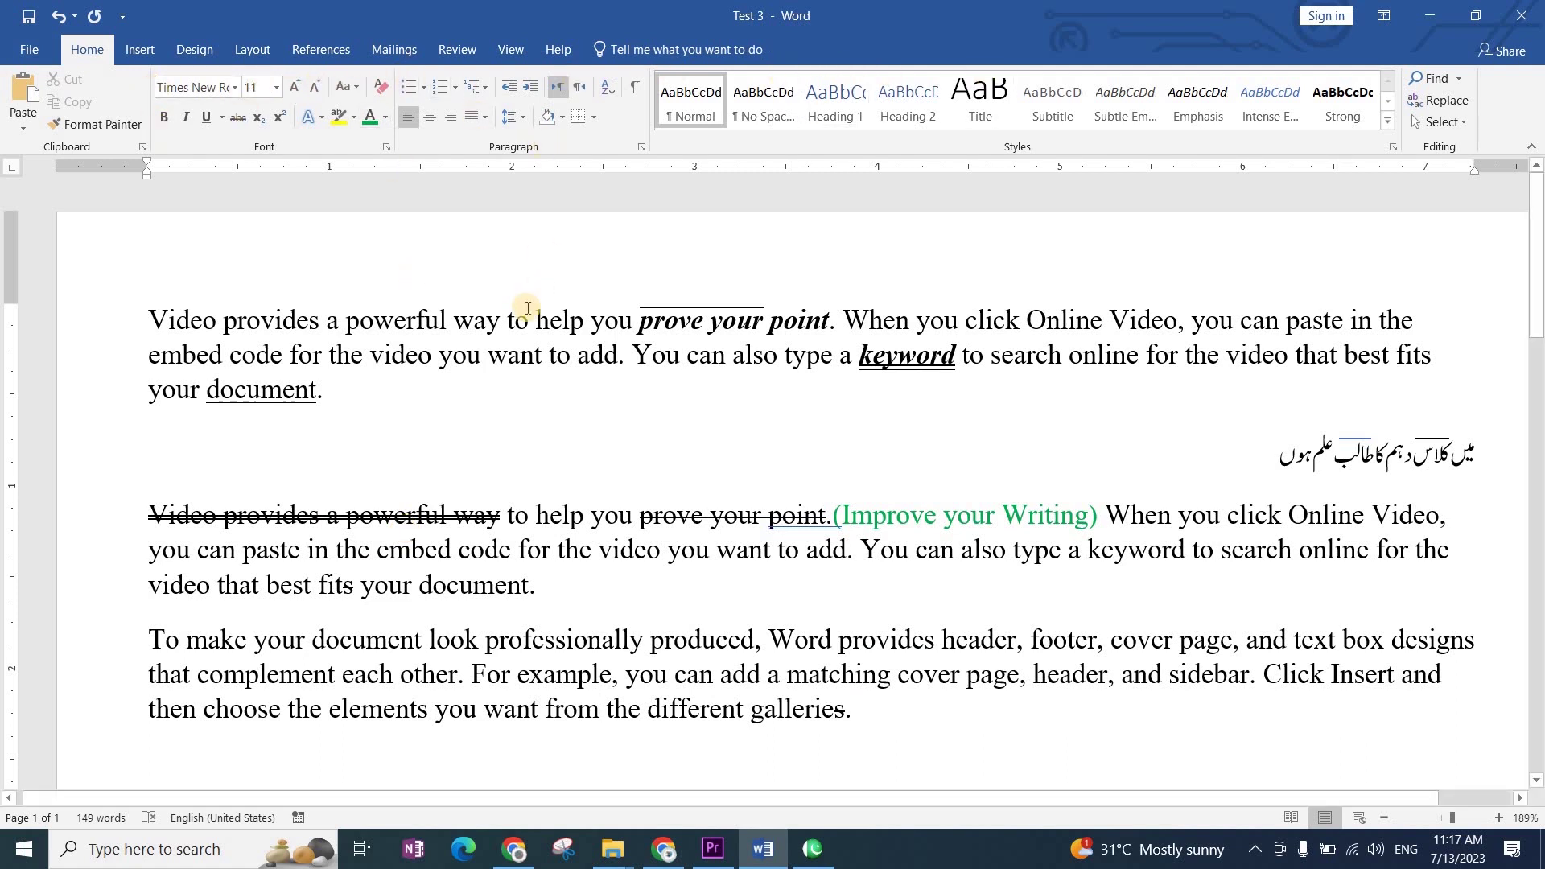
{"action": "left_click", "coordinate": [527, 308]}
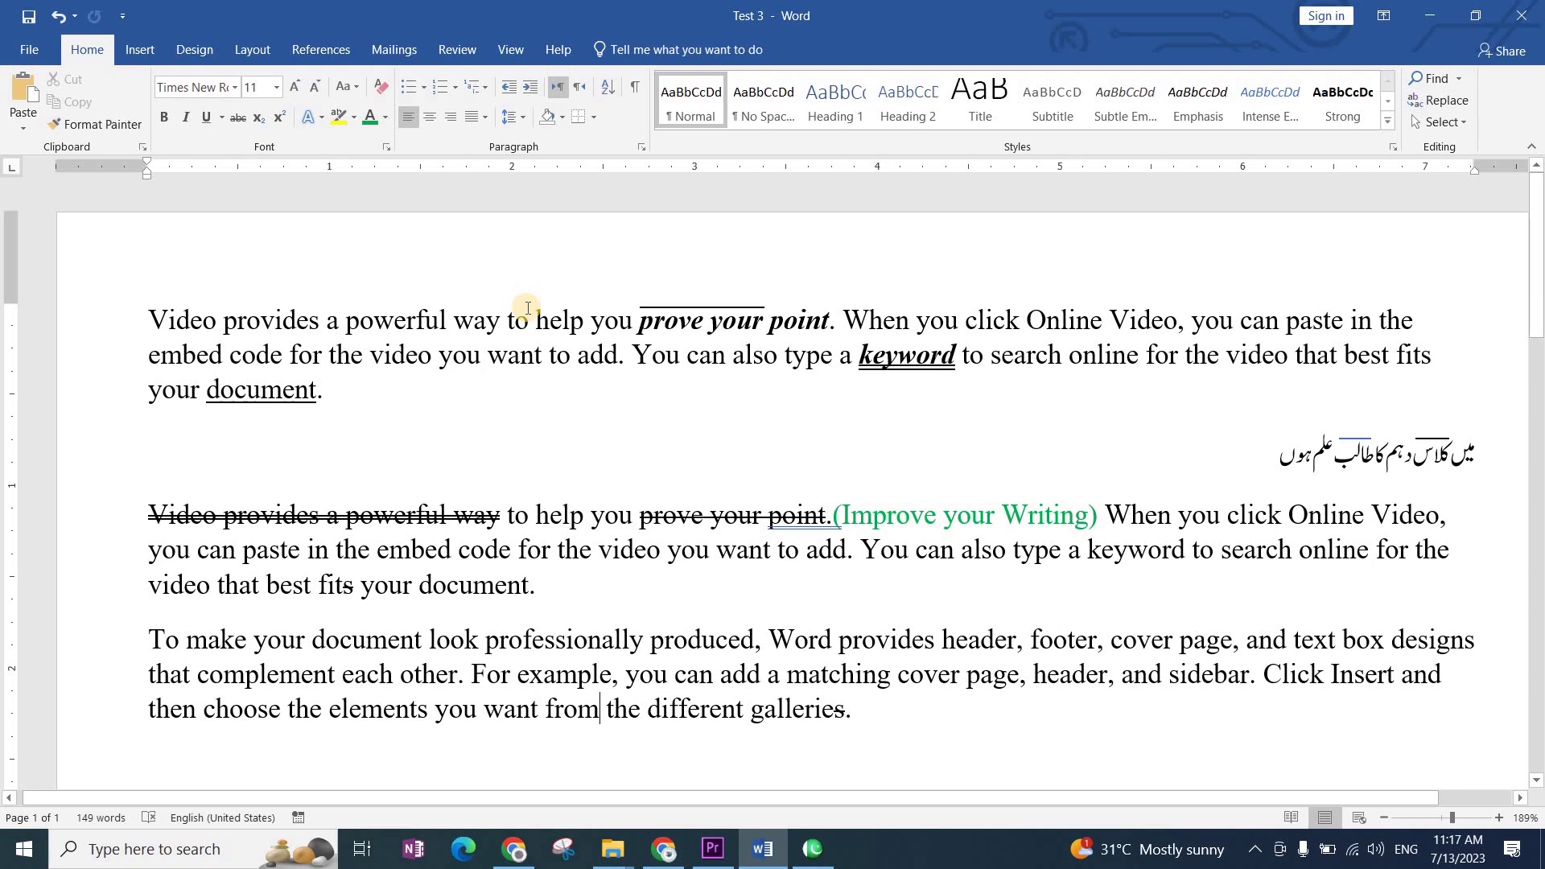
{"action": "left_click", "coordinate": [432, 581]}
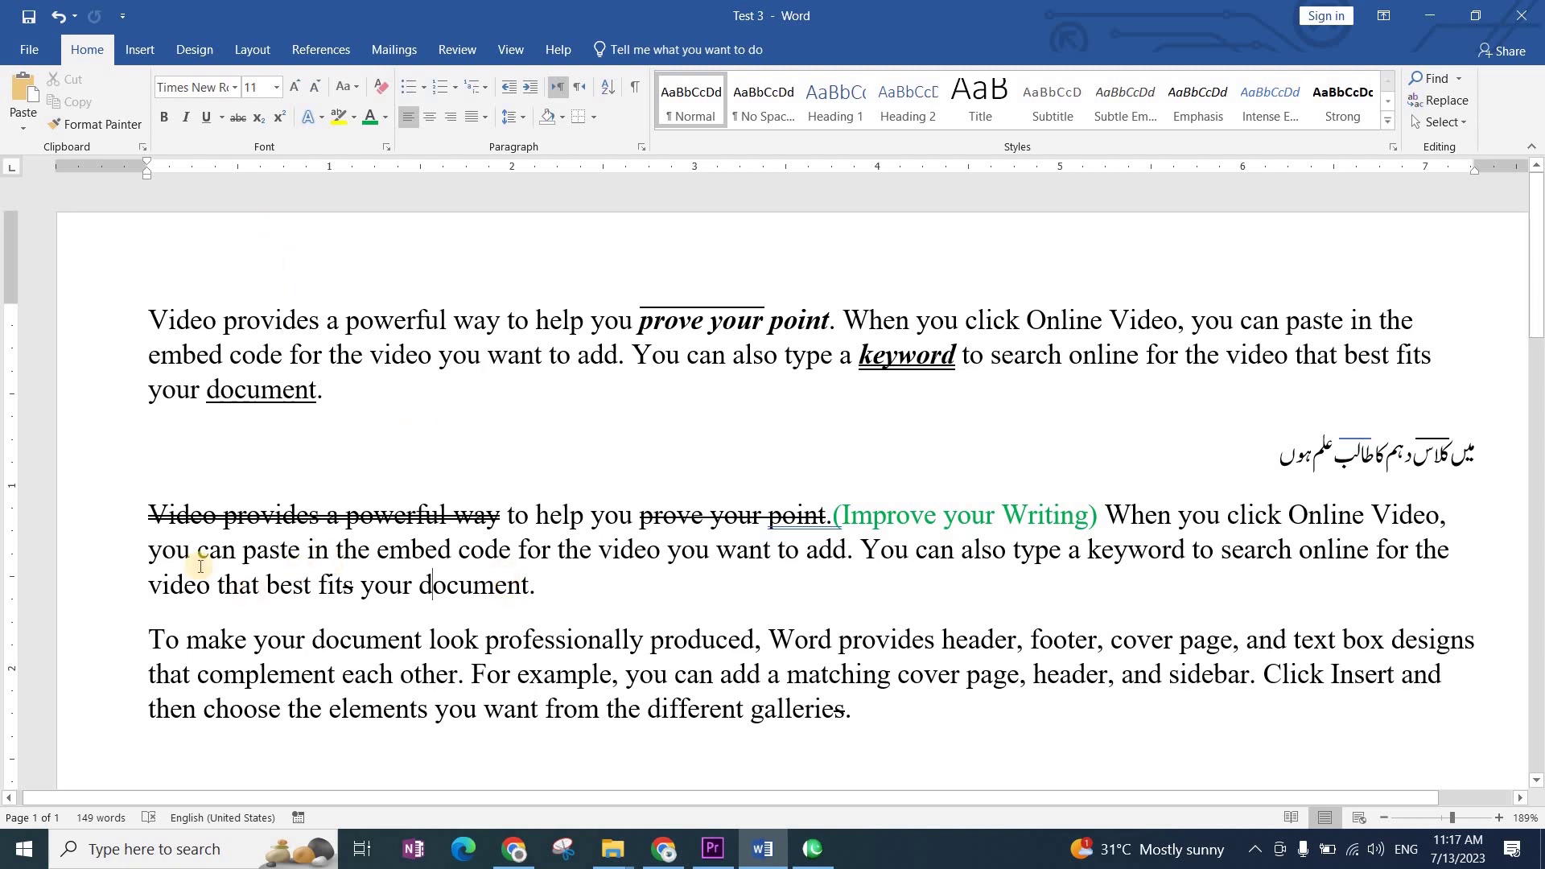
{"action": "left_click", "coordinate": [241, 471]}
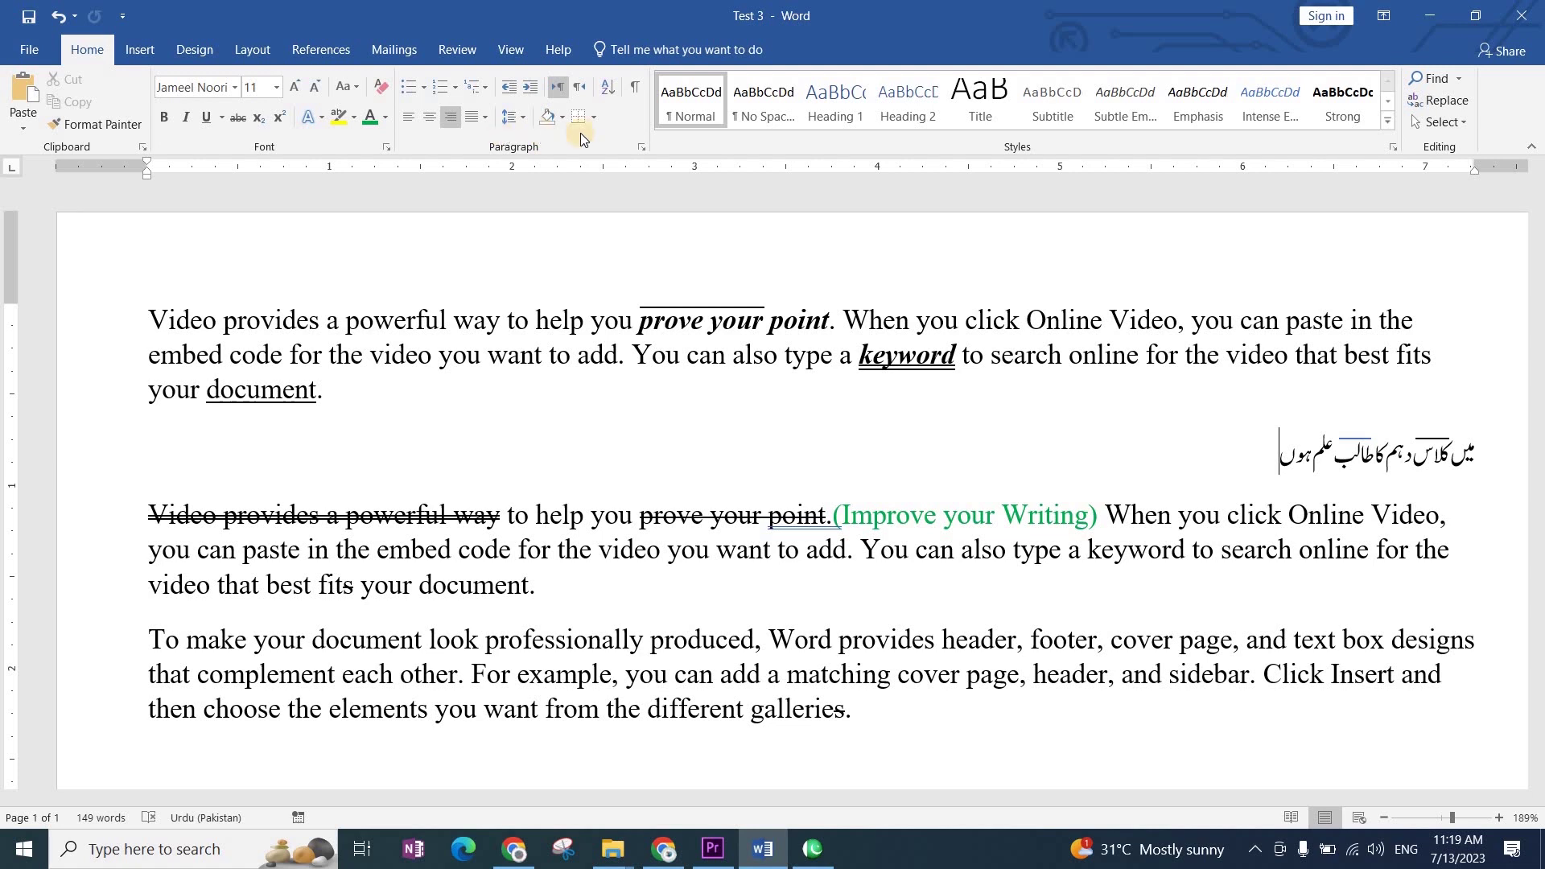
Step: Type H2SO4 on the empty line below the last paragraph
{"action": "scroll", "coordinate": [431, 328], "scroll_direction": "down", "scroll_amount": 5}
{"action": "left_click", "coordinate": [347, 425]}
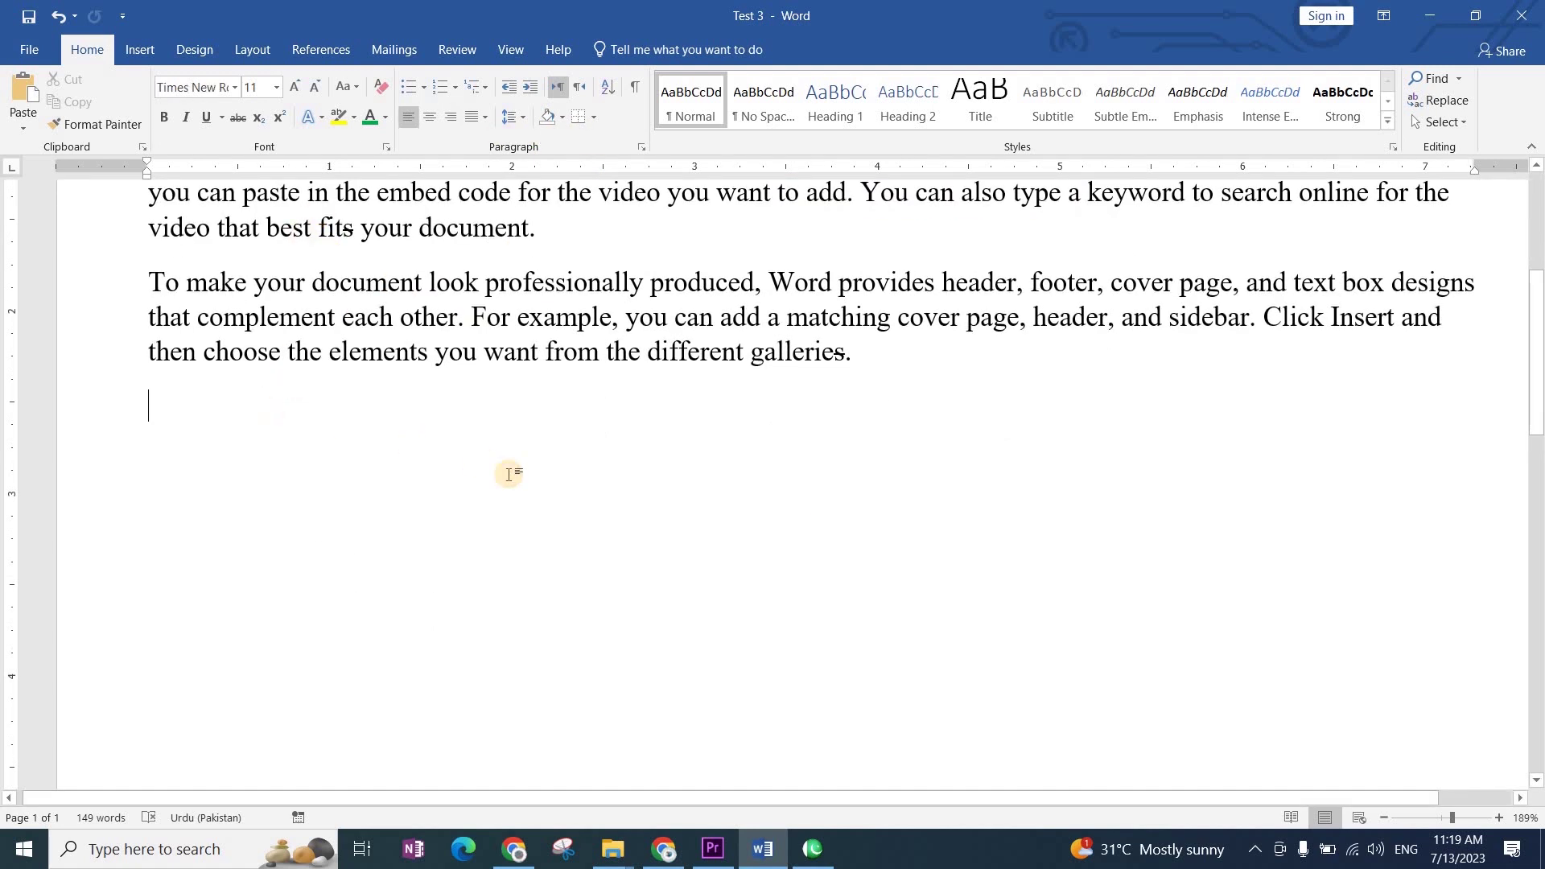
{"action": "type", "text": "H2"}
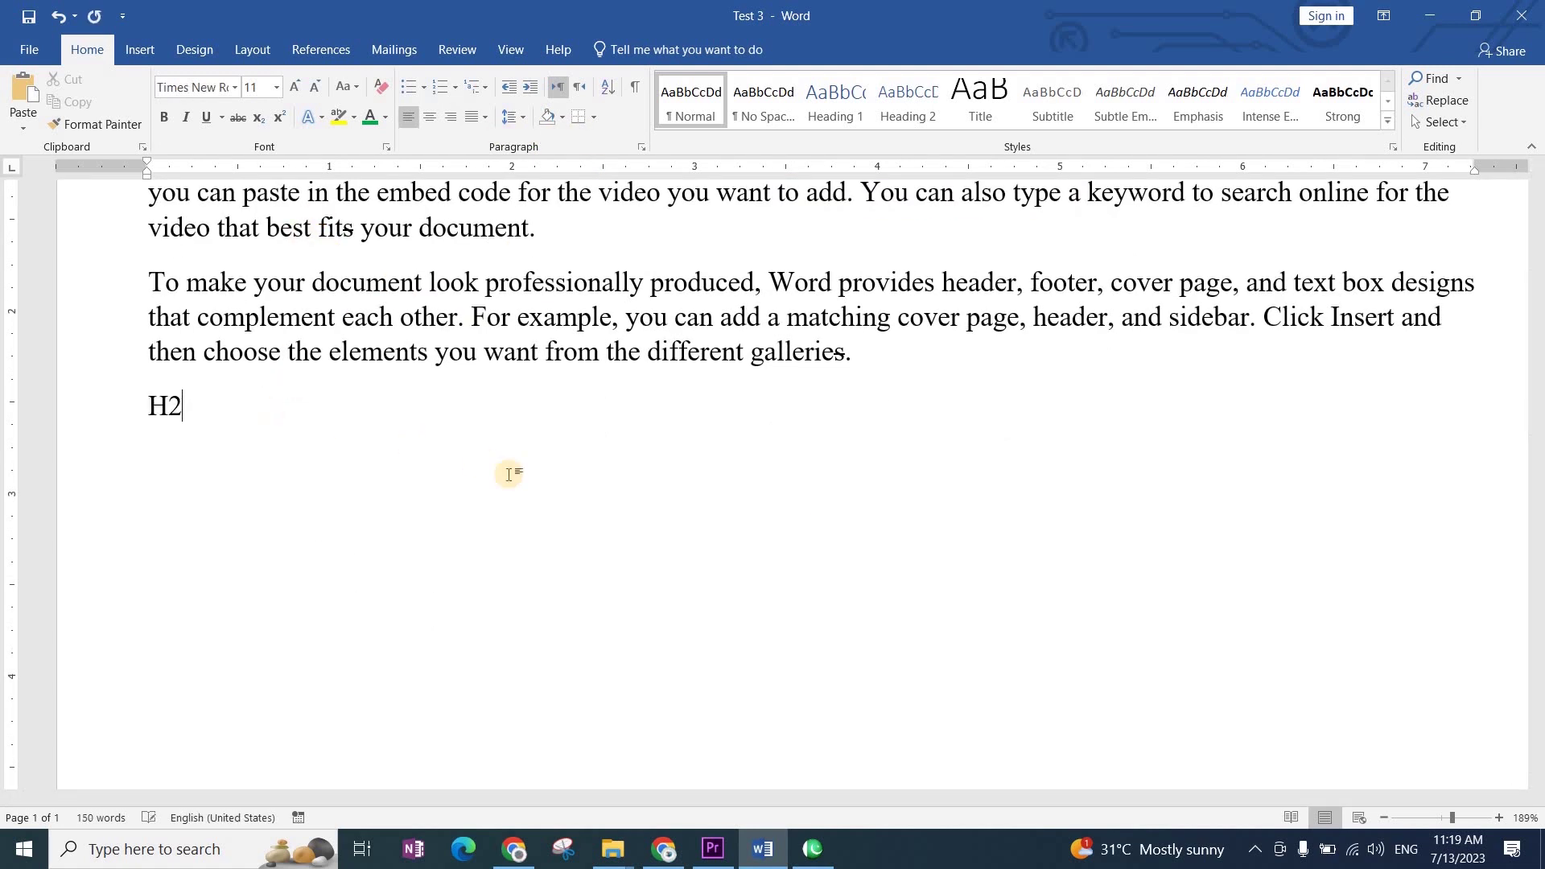
{"action": "type", "text": "SO$"}
{"action": "key", "text": "BackSpace"}
{"action": "type", "text": "4"}
{"action": "key", "text": "Return"}
Step: Make the 2 in H2SO4 a subscript with Ctrl+=
{"action": "key", "text": "Up"}
{"action": "key", "text": "shift+Right"}
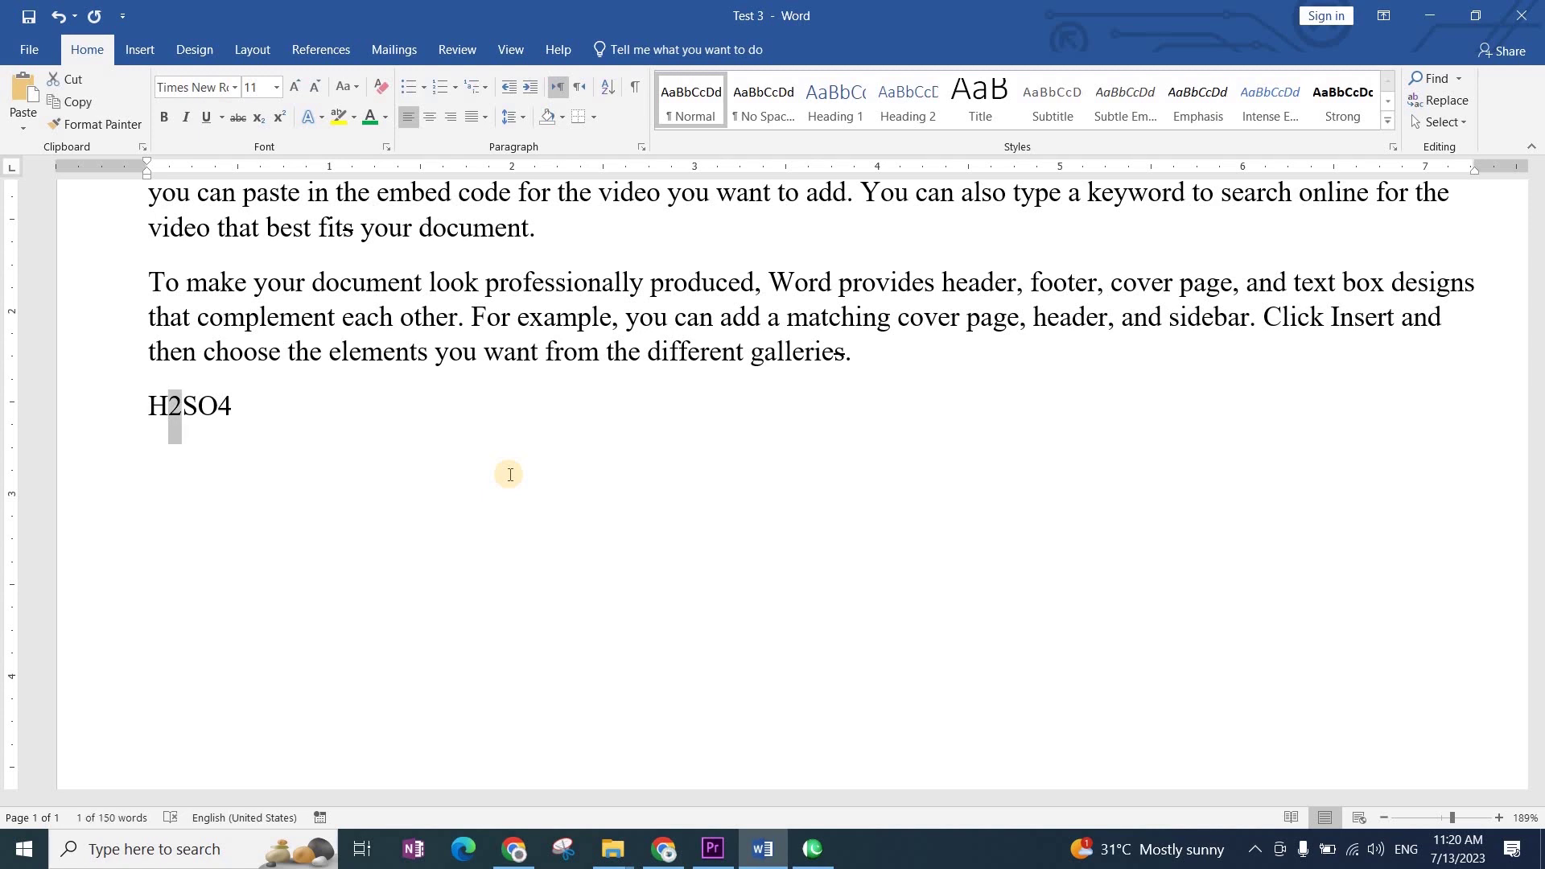
{"action": "key", "text": "ctrl+shift+plus"}
{"action": "key", "text": "ctrl+z"}
{"action": "key", "text": "ctrl+equal"}
{"action": "key", "text": "Right"}
{"action": "key", "text": "Right"}
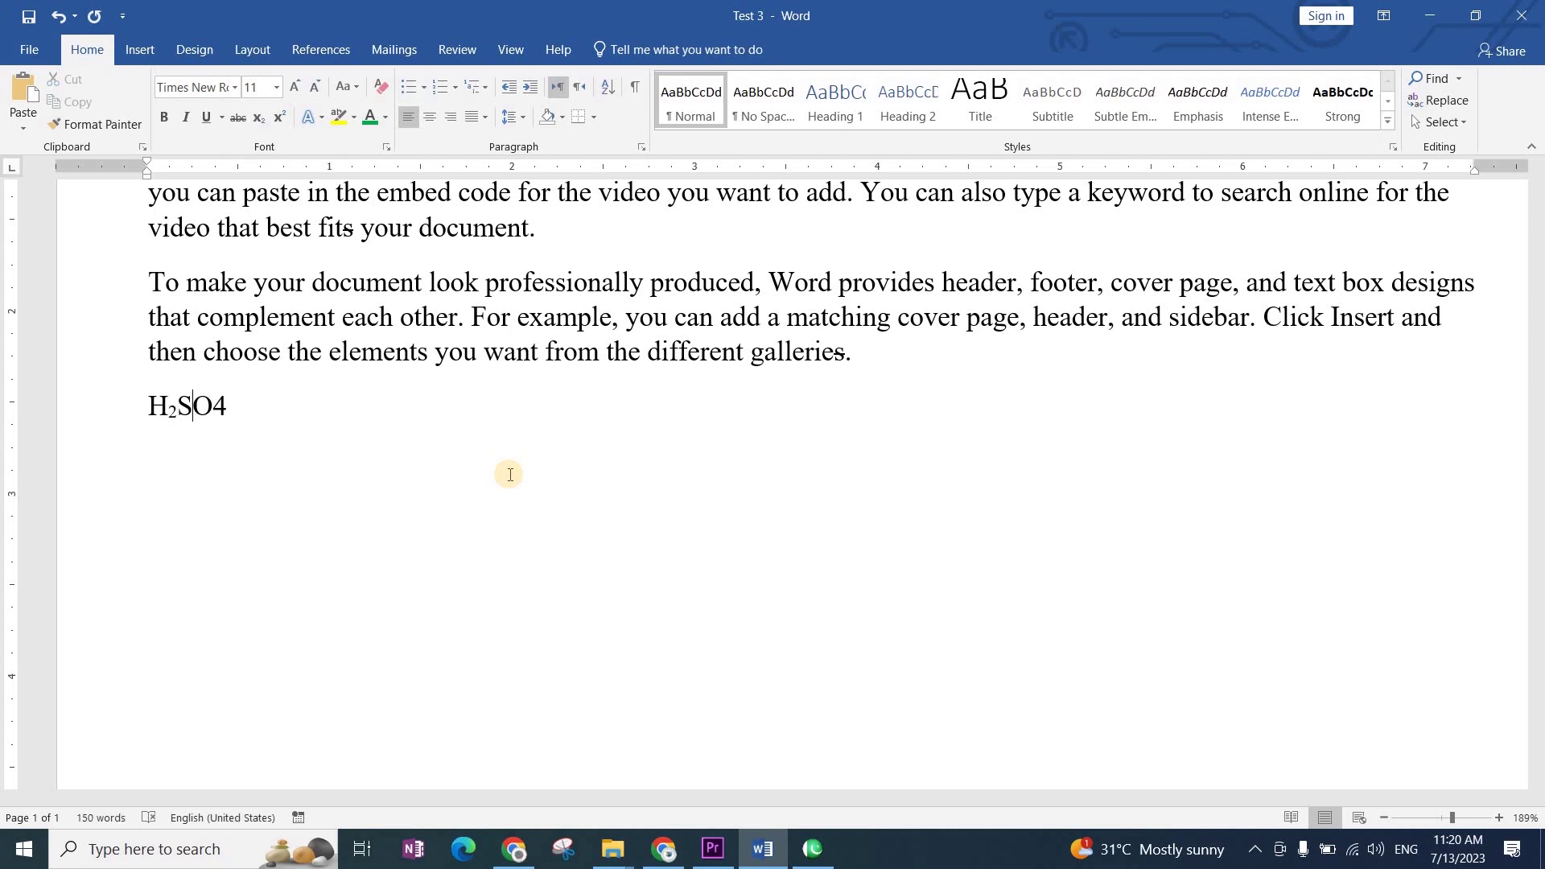
Step: Make the 4 in H2SO4 a subscript using the Home Subscript button
{"action": "key", "text": "shift+Home"}
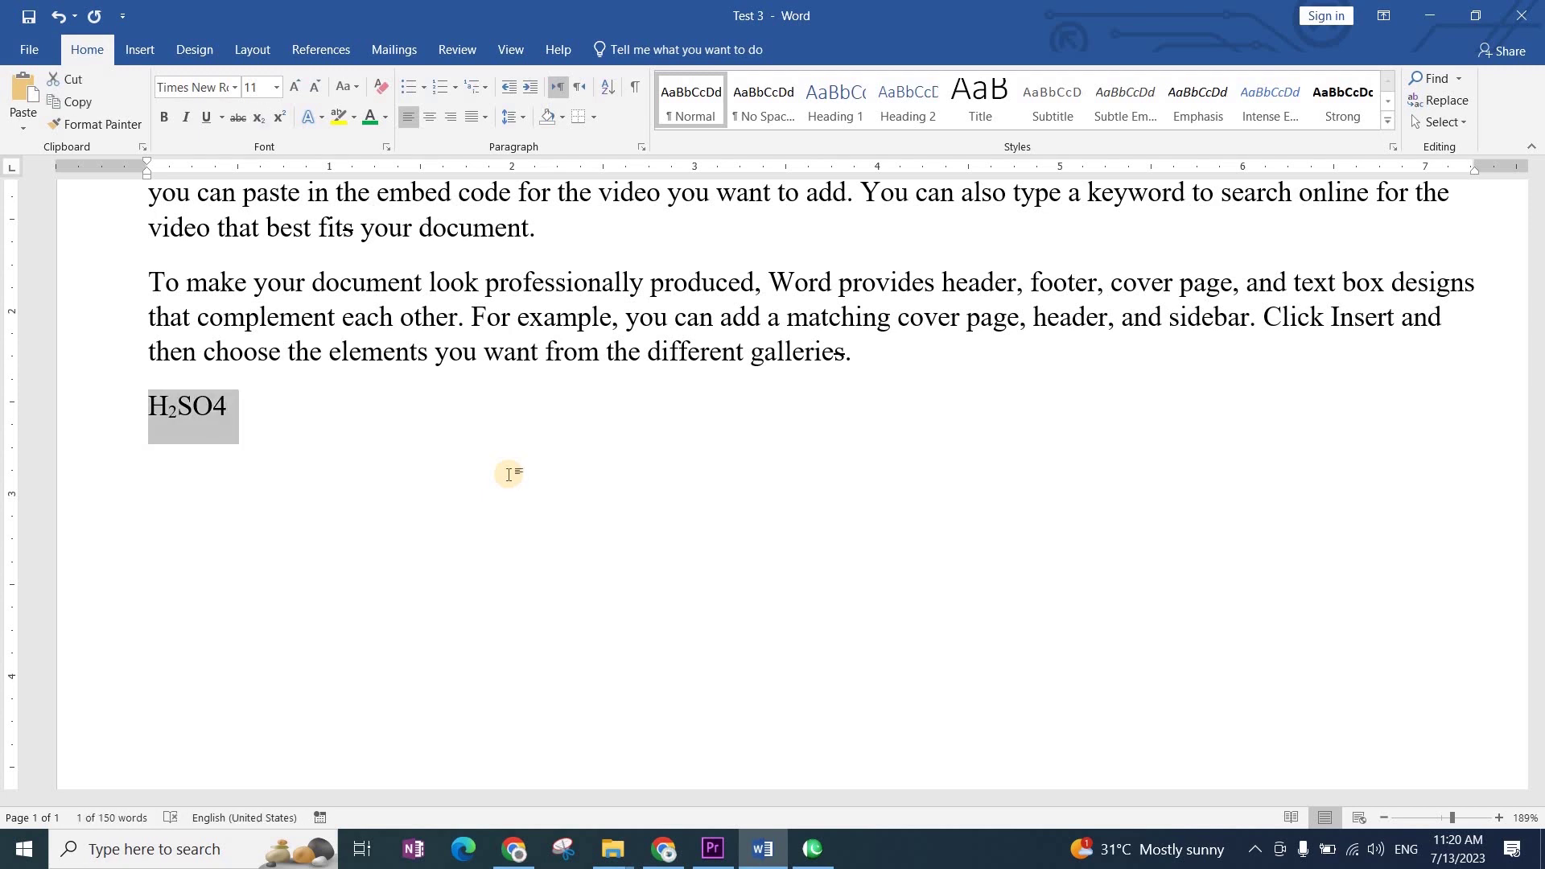
{"action": "key", "text": "shift+Right"}
{"action": "key", "text": "Right"}
{"action": "key", "text": "Return"}
{"action": "key", "text": "Left"}
{"action": "key", "text": "shift+Left"}
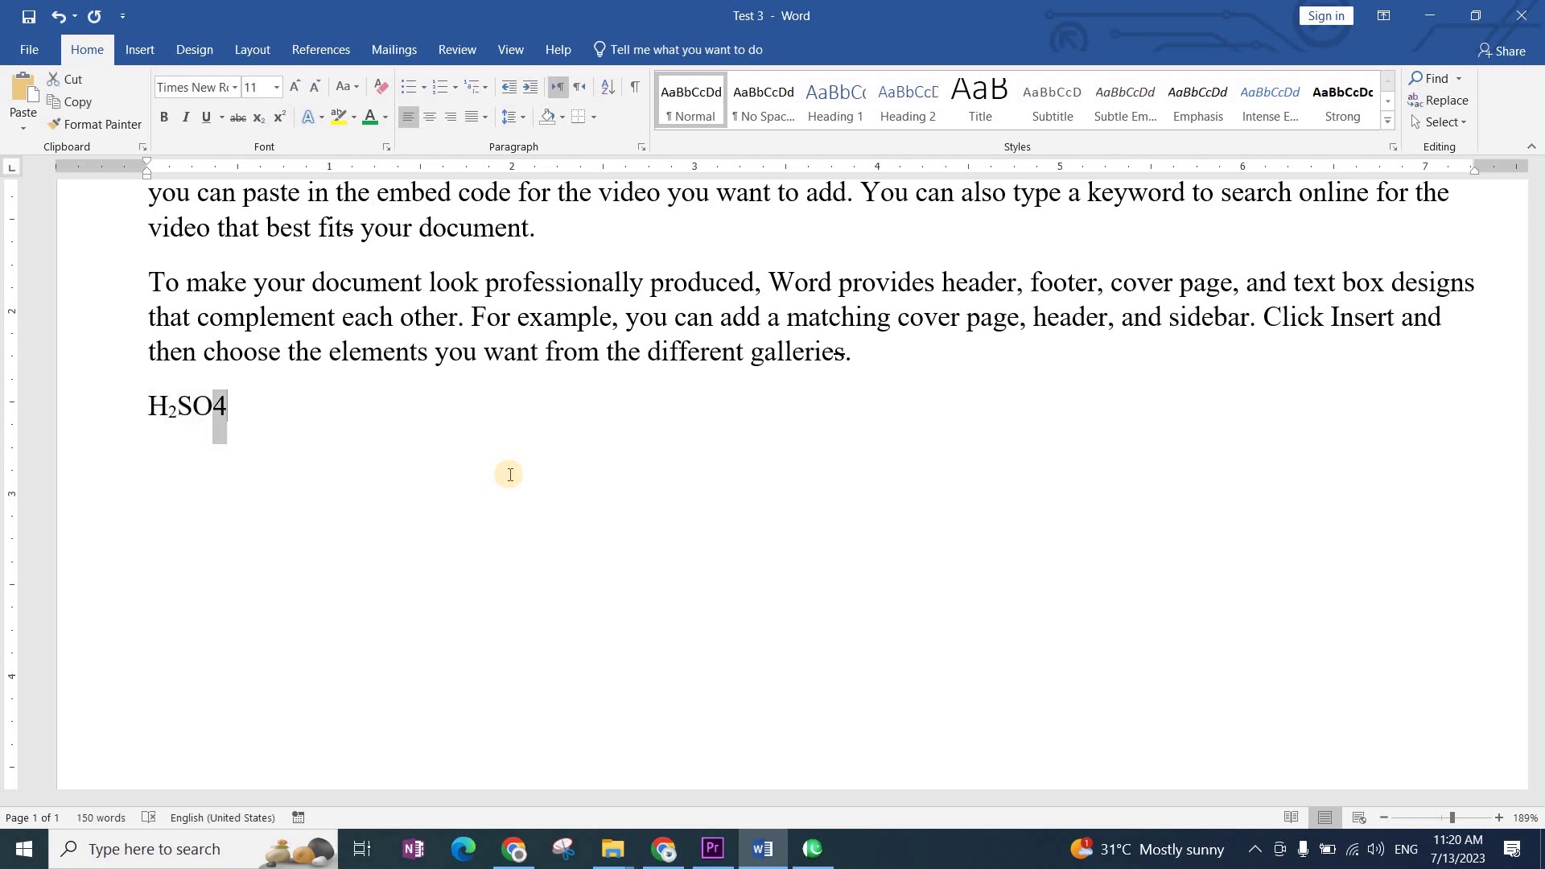
{"action": "left_click", "coordinate": [262, 121]}
{"action": "left_click", "coordinate": [159, 463]}
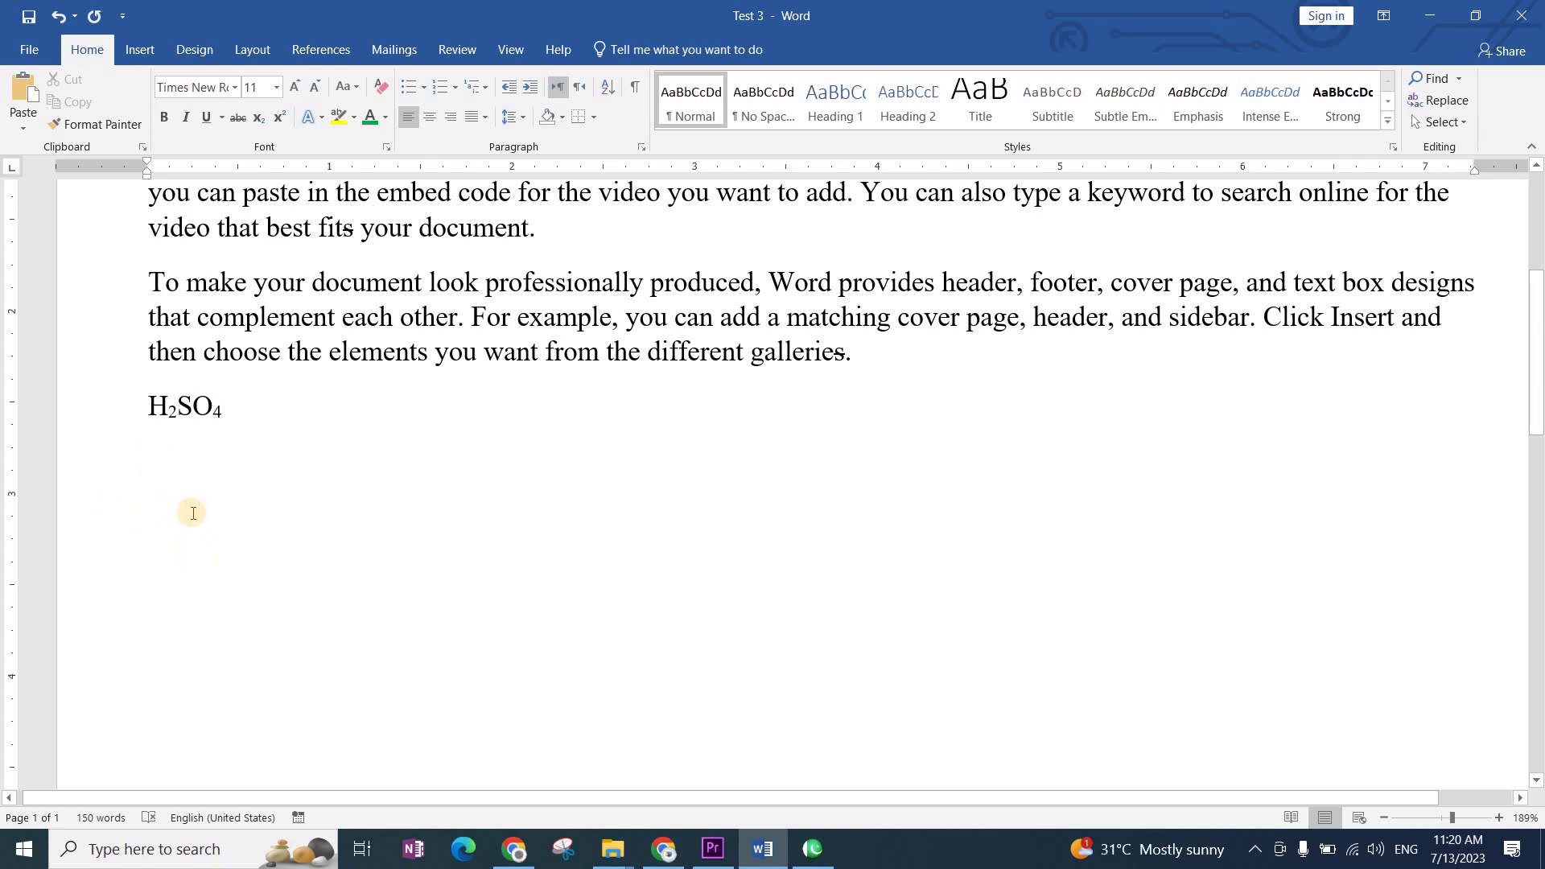
{"action": "key", "text": "ctrl+z"}
{"action": "key", "text": "ctrl+z"}
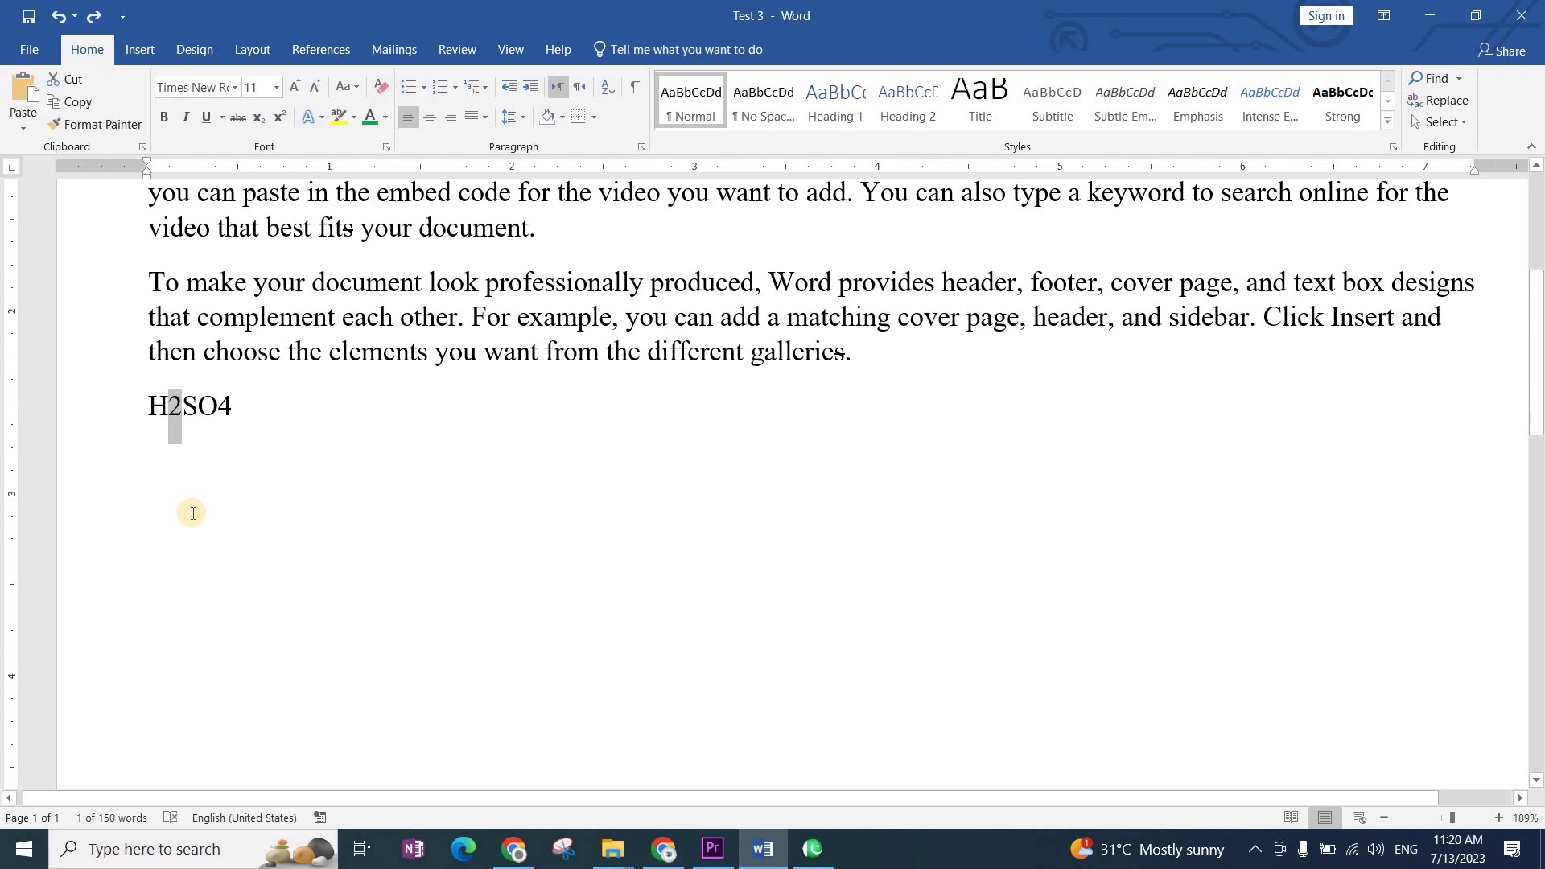
{"action": "key", "text": "ctrl+y"}
{"action": "key", "text": "ctrl+y"}
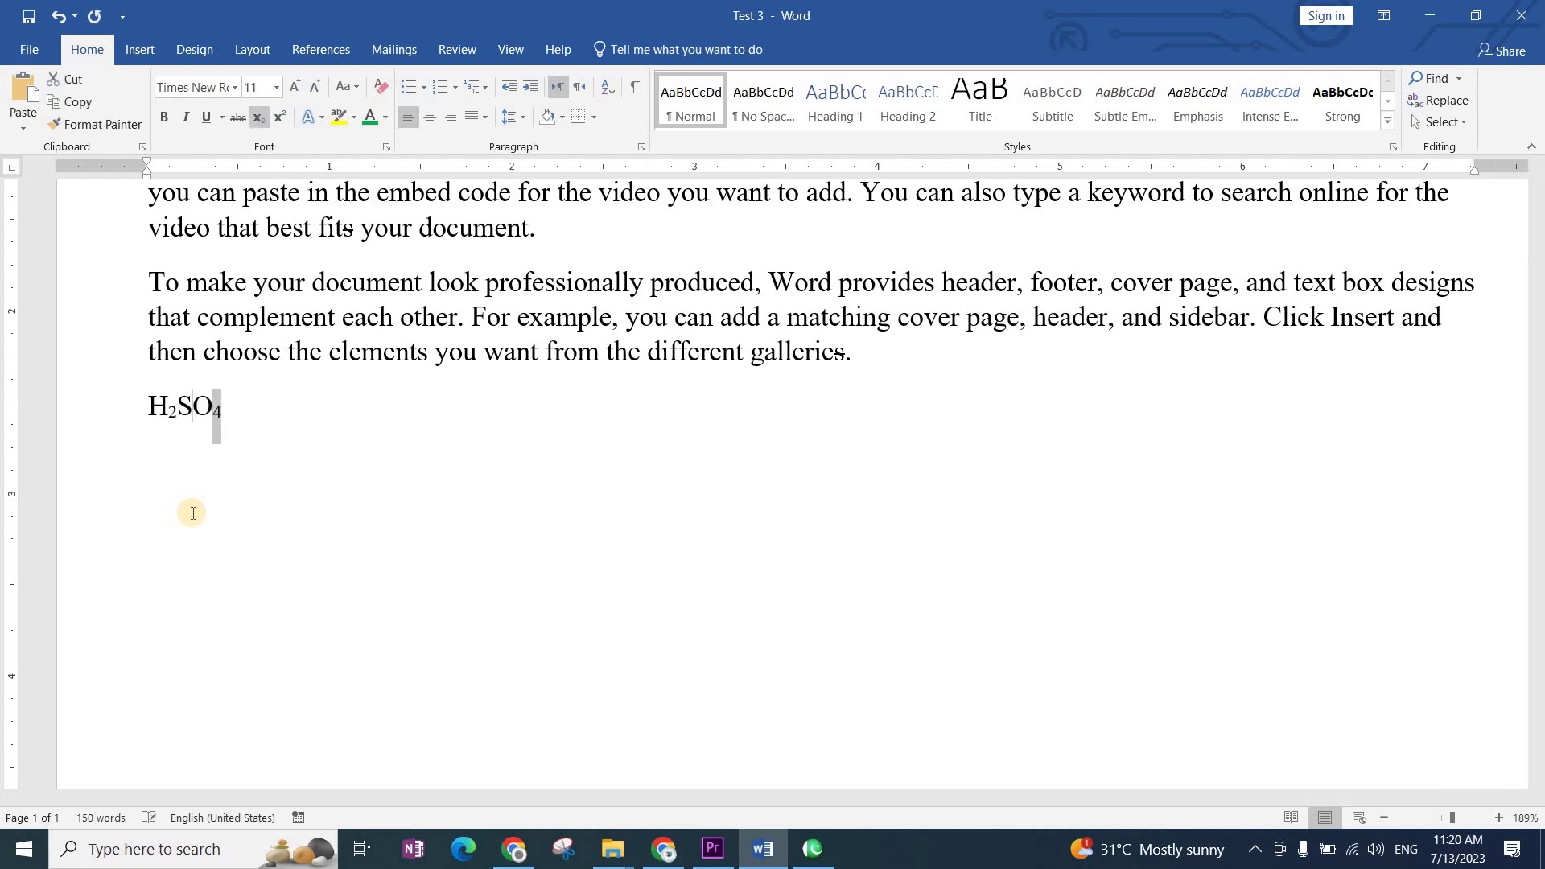
{"action": "left_click", "coordinate": [157, 451]}
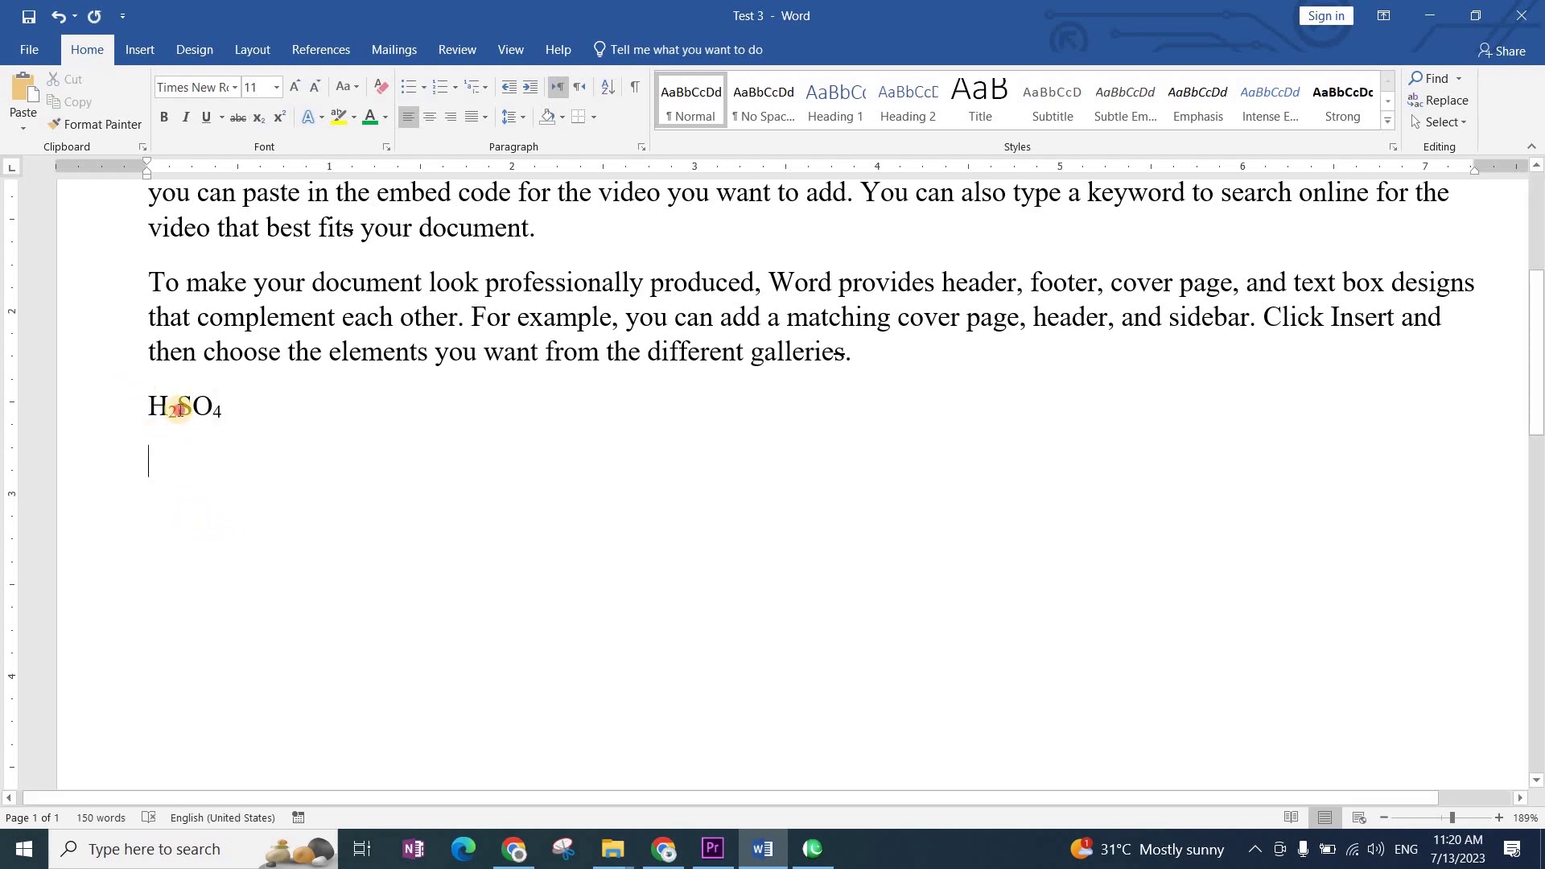
{"action": "left_click_drag", "start_coordinate": [173, 414], "coordinate": [168, 415]}
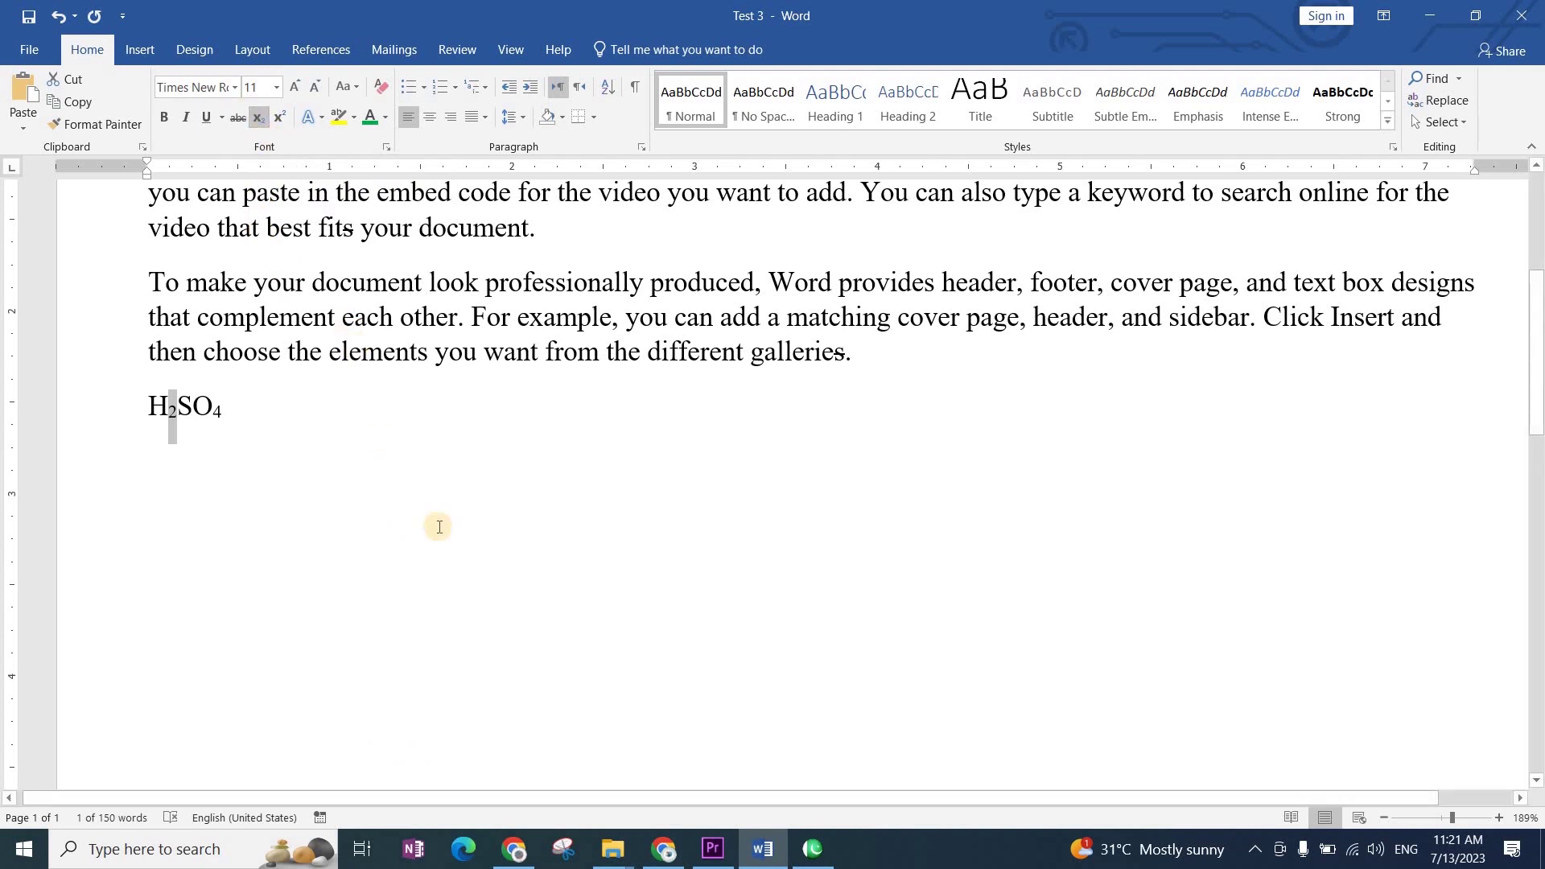
{"action": "left_click", "coordinate": [254, 493]}
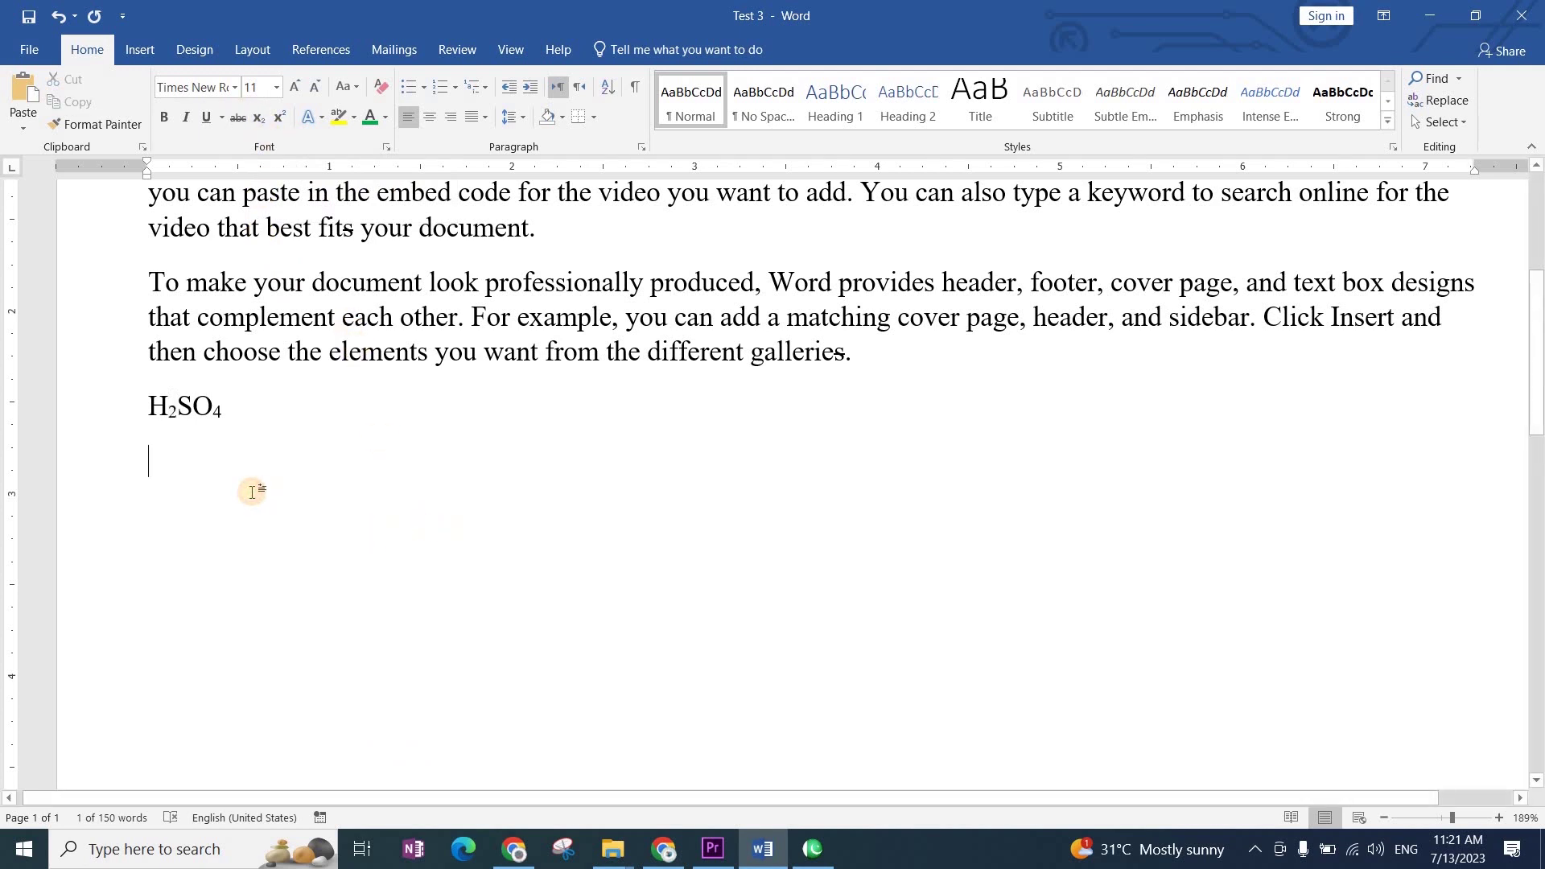
{"action": "left_click", "coordinate": [239, 408]}
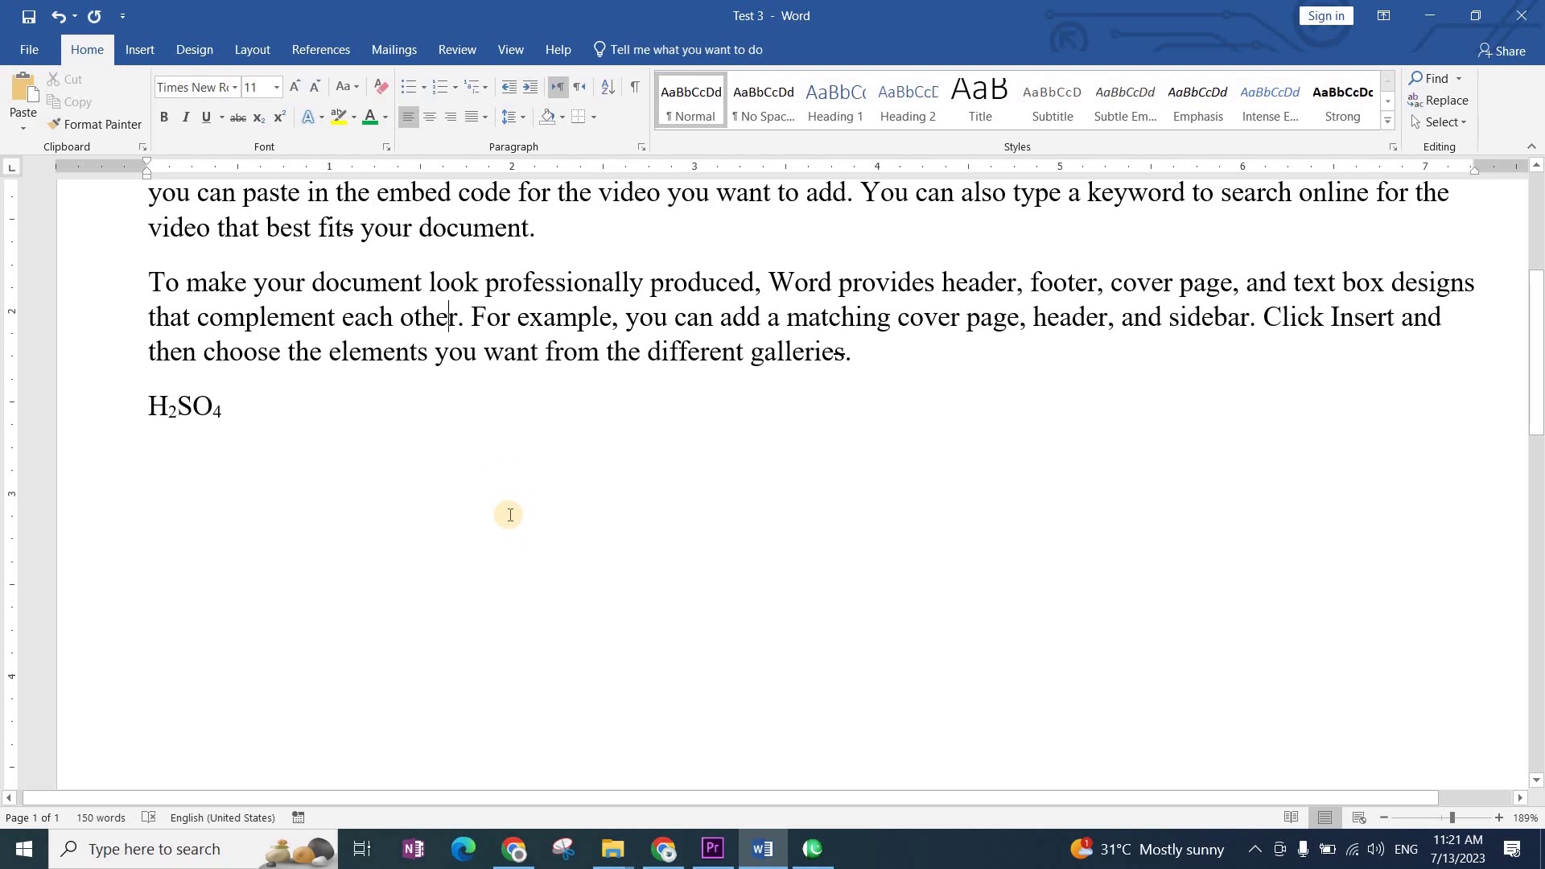
{"action": "key", "text": "ctrl+z"}
{"action": "key", "text": "ctrl+z"}
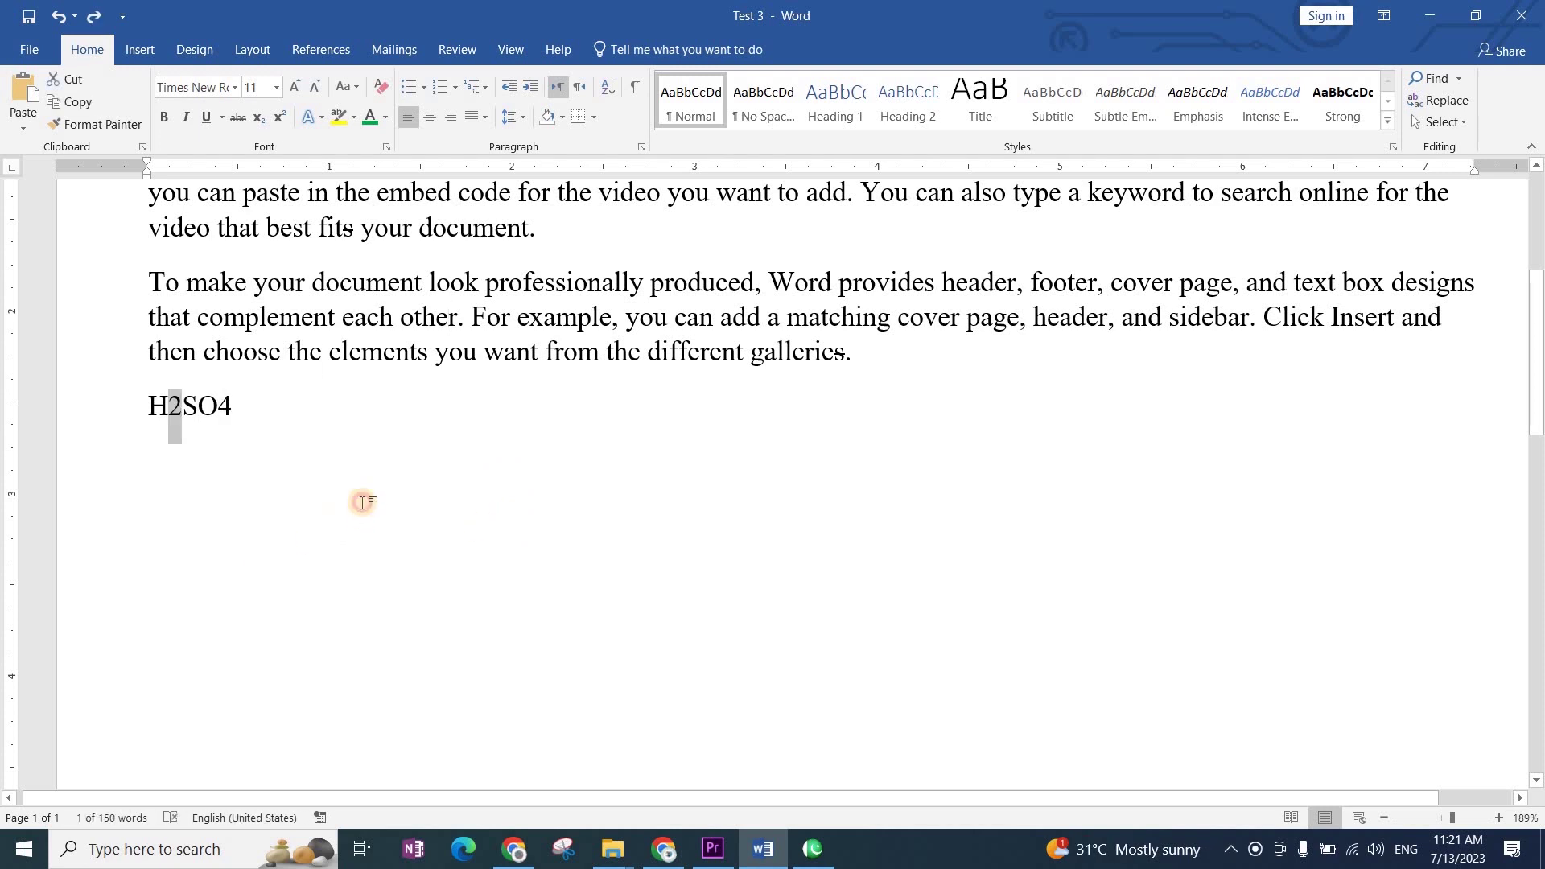
{"action": "left_click", "coordinate": [362, 502]}
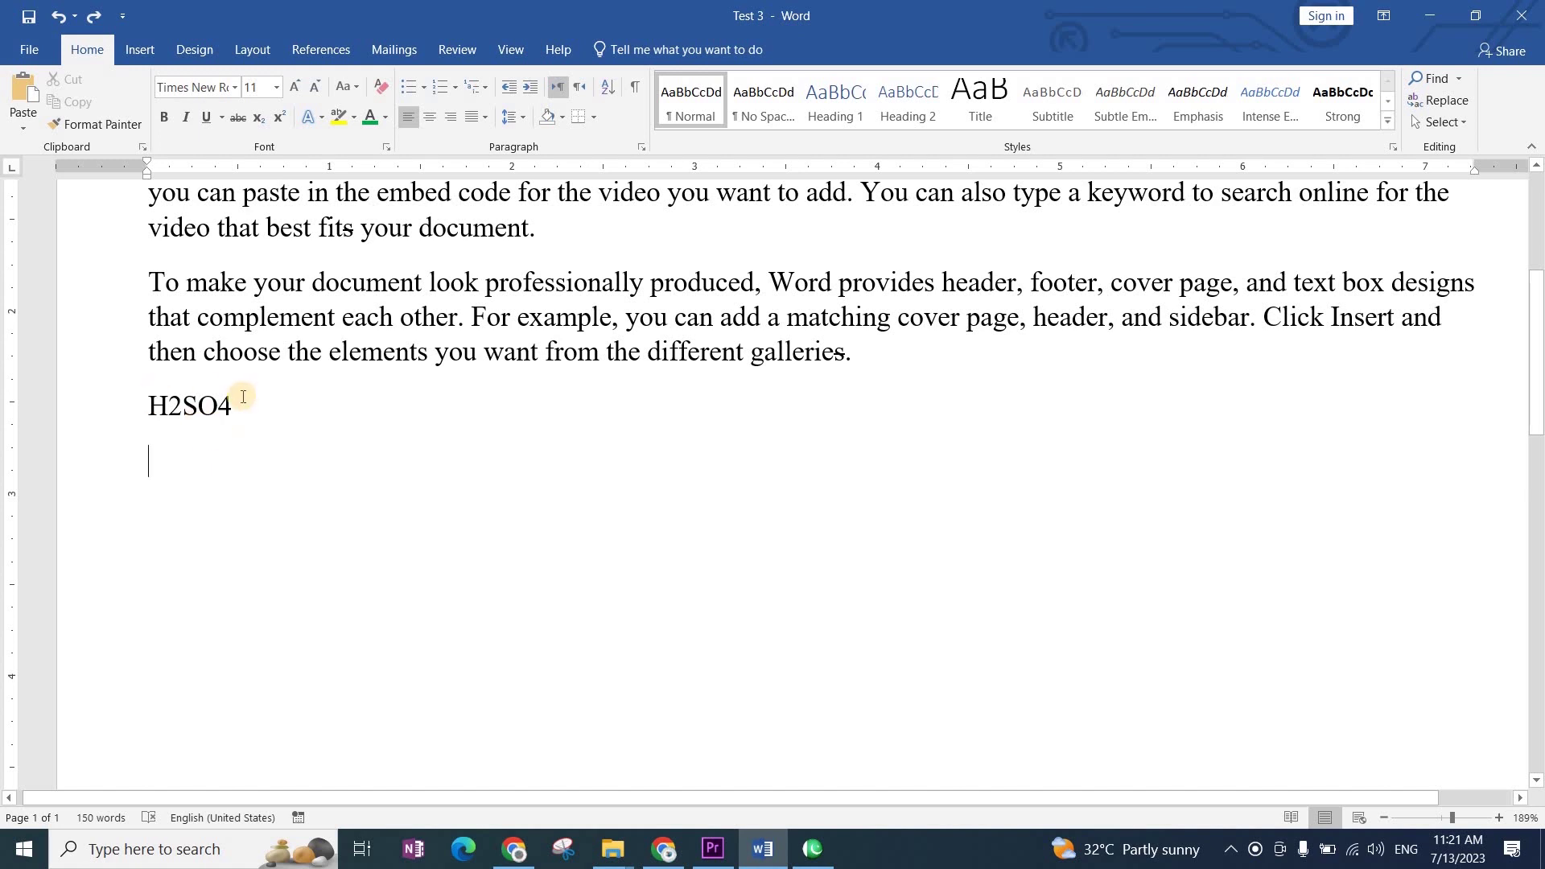
{"action": "left_click", "coordinate": [172, 405]}
{"action": "left_click_drag", "start_coordinate": [172, 405], "coordinate": [218, 407]}
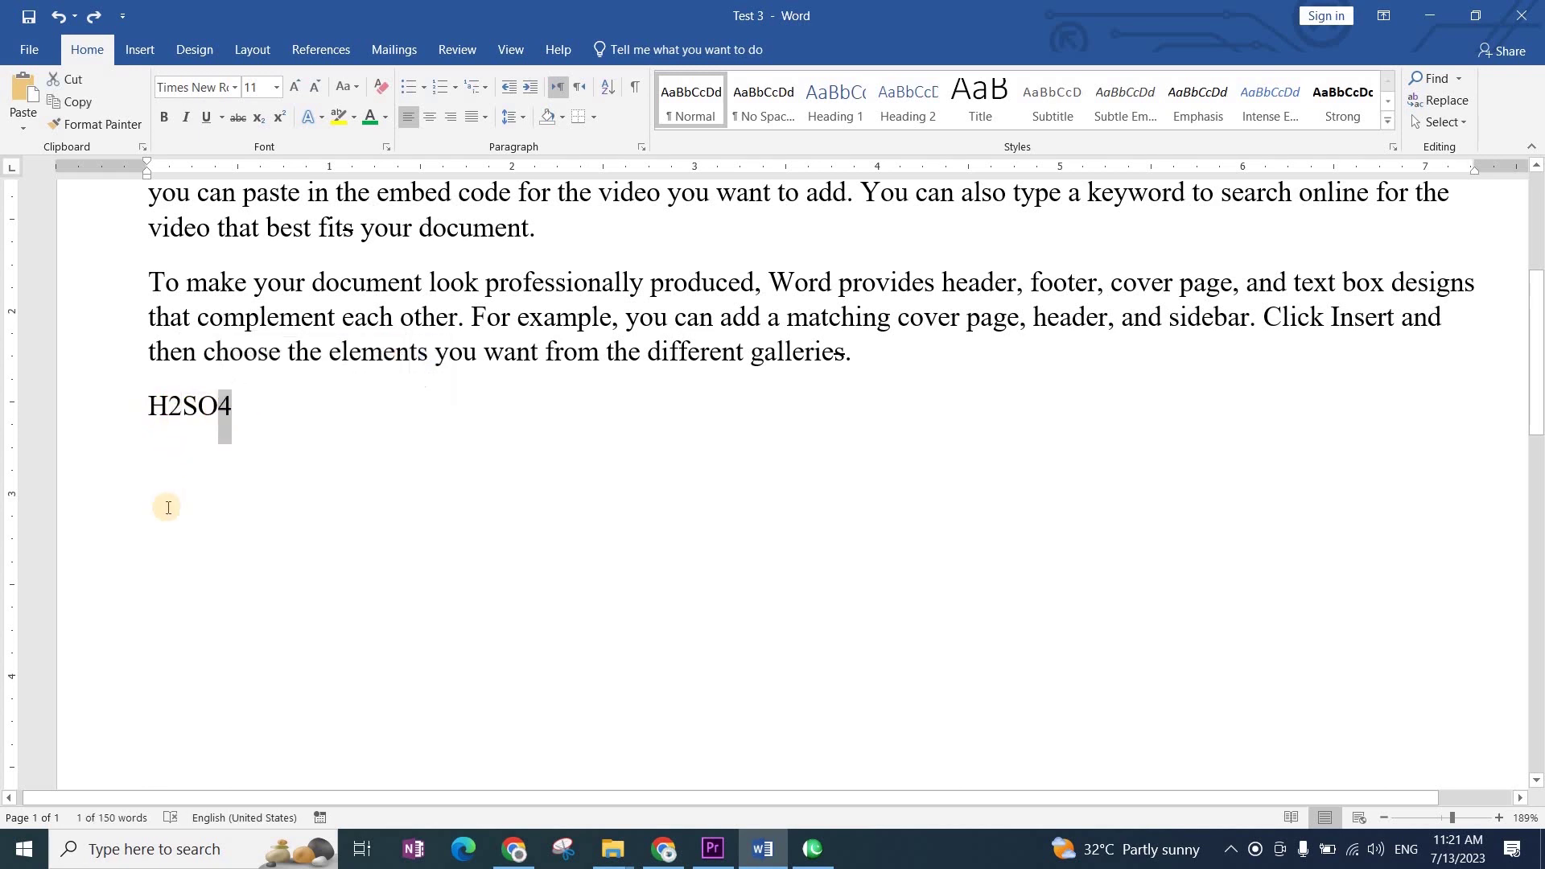
{"action": "left_click_drag", "start_coordinate": [171, 406], "coordinate": [226, 404]}
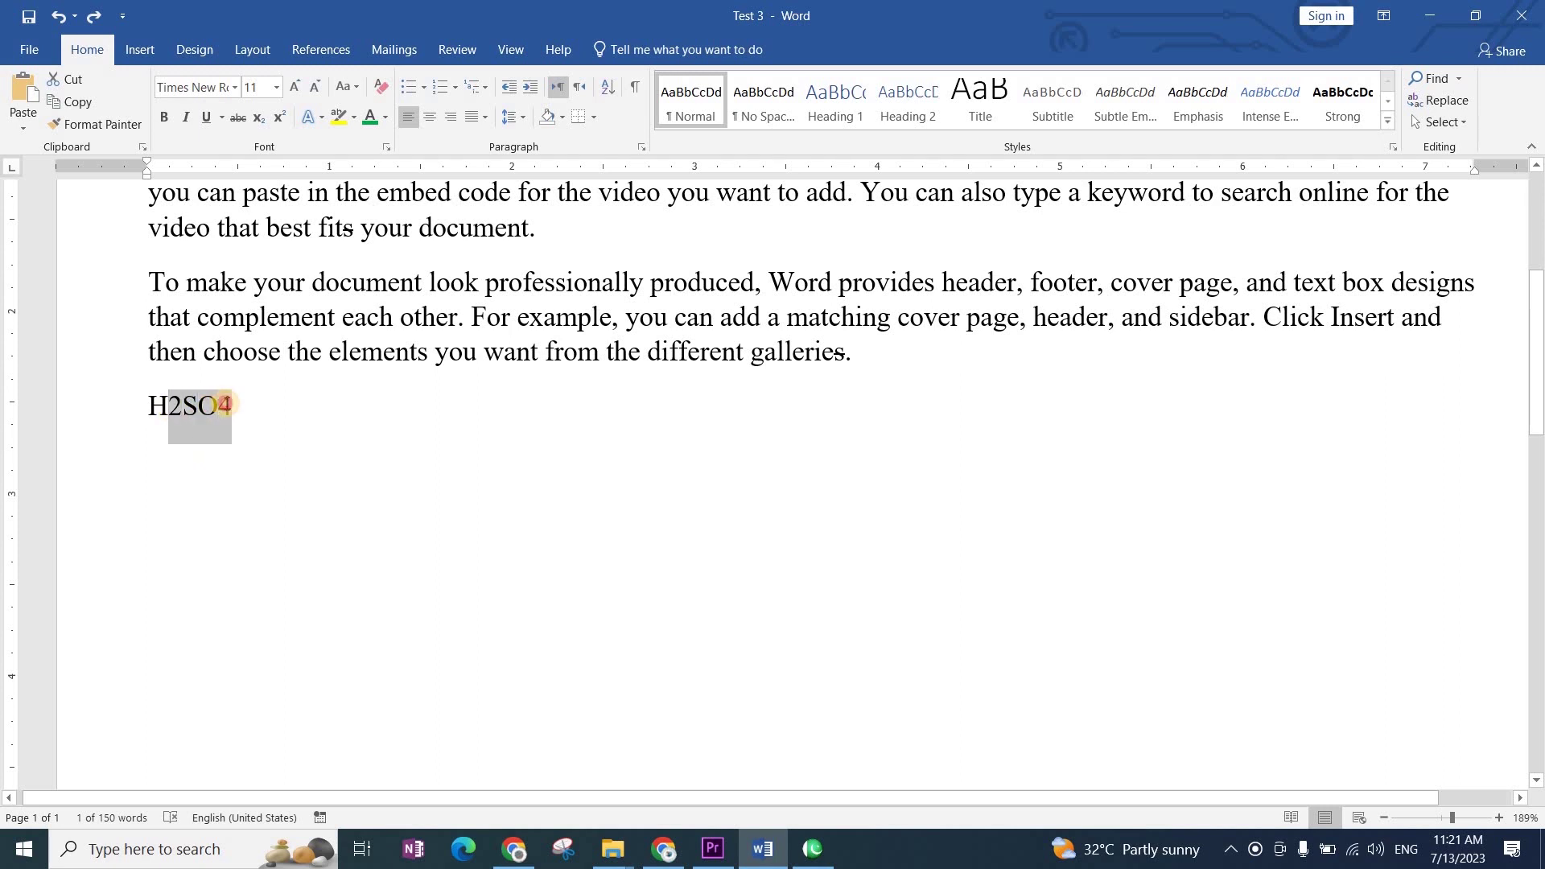
{"action": "left_click", "coordinate": [183, 407]}
{"action": "left_click", "coordinate": [236, 404]}
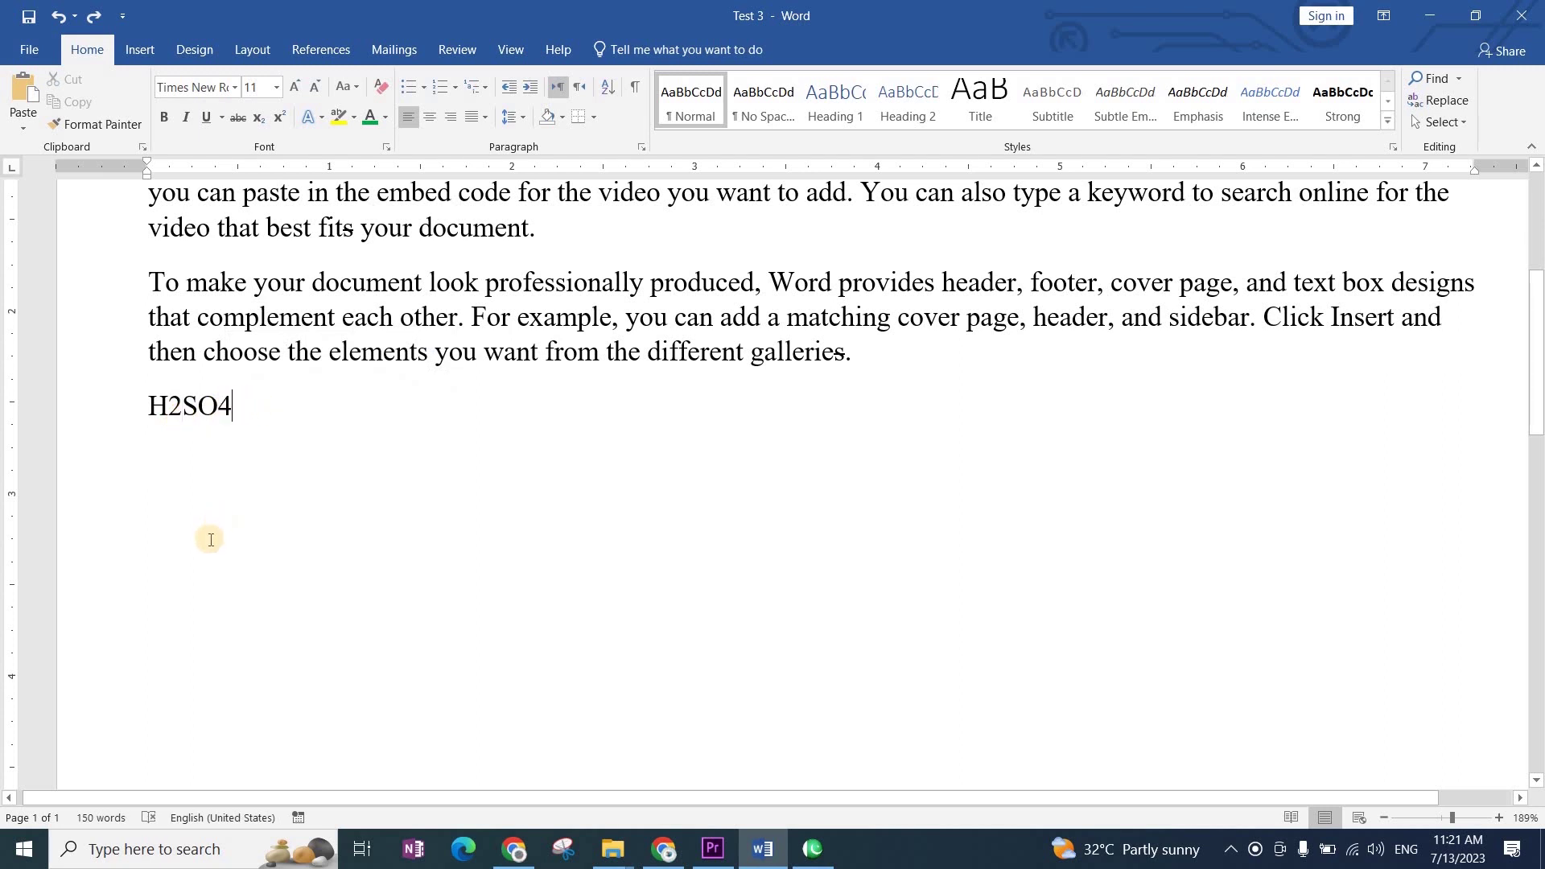
{"action": "key", "text": "Return"}
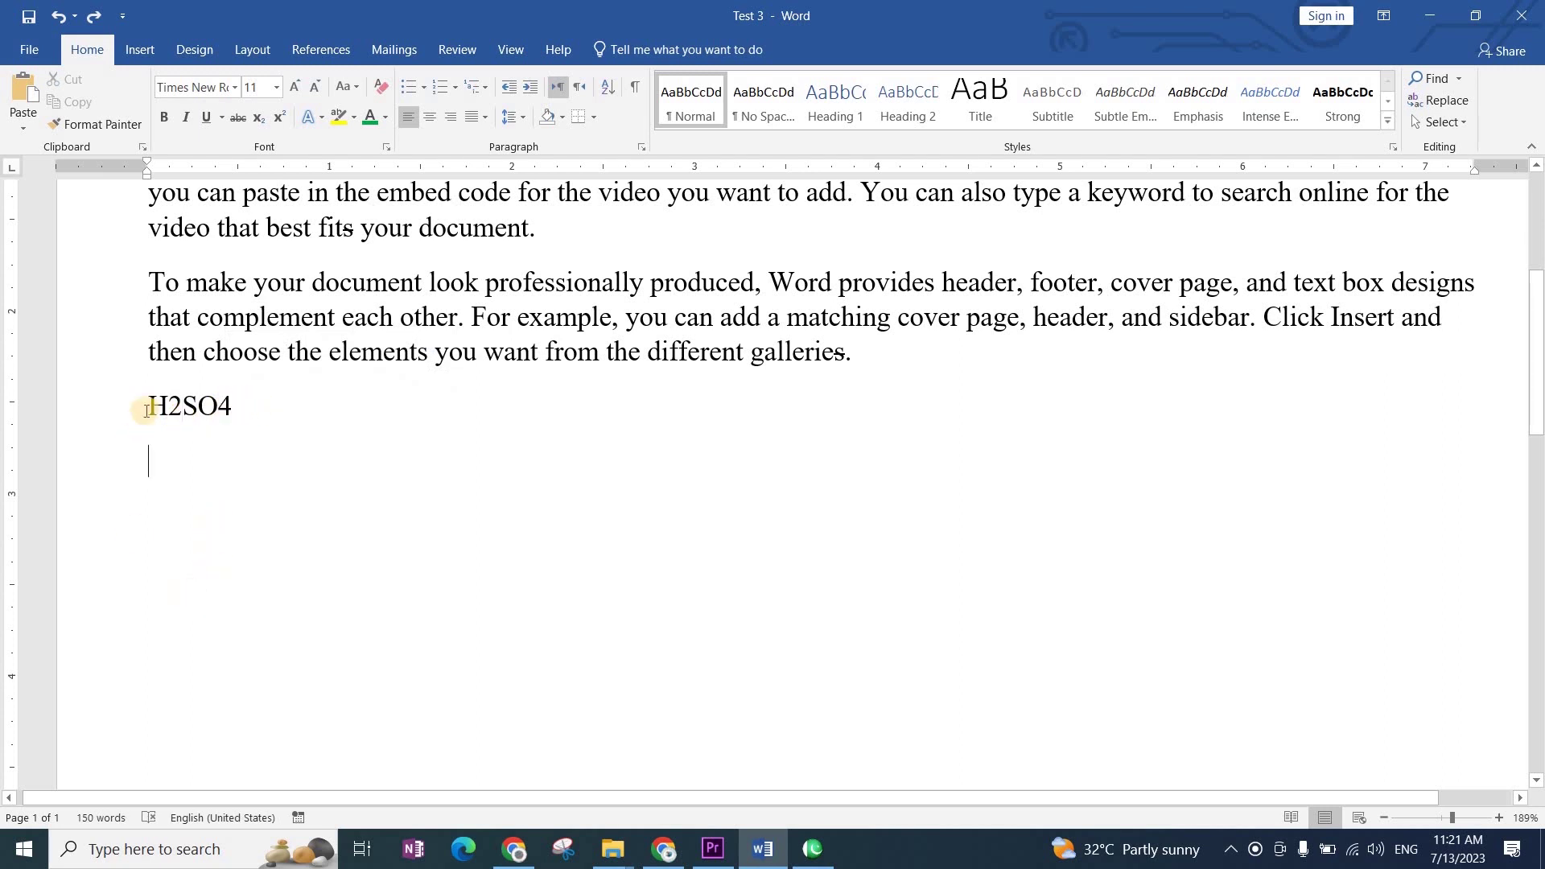
{"action": "mouse_move", "coordinate": [177, 402]}
{"action": "left_mouse_down"}
{"action": "mouse_move", "coordinate": [216, 410]}
{"action": "mouse_move", "coordinate": [172, 403]}
{"action": "left_mouse_up"}
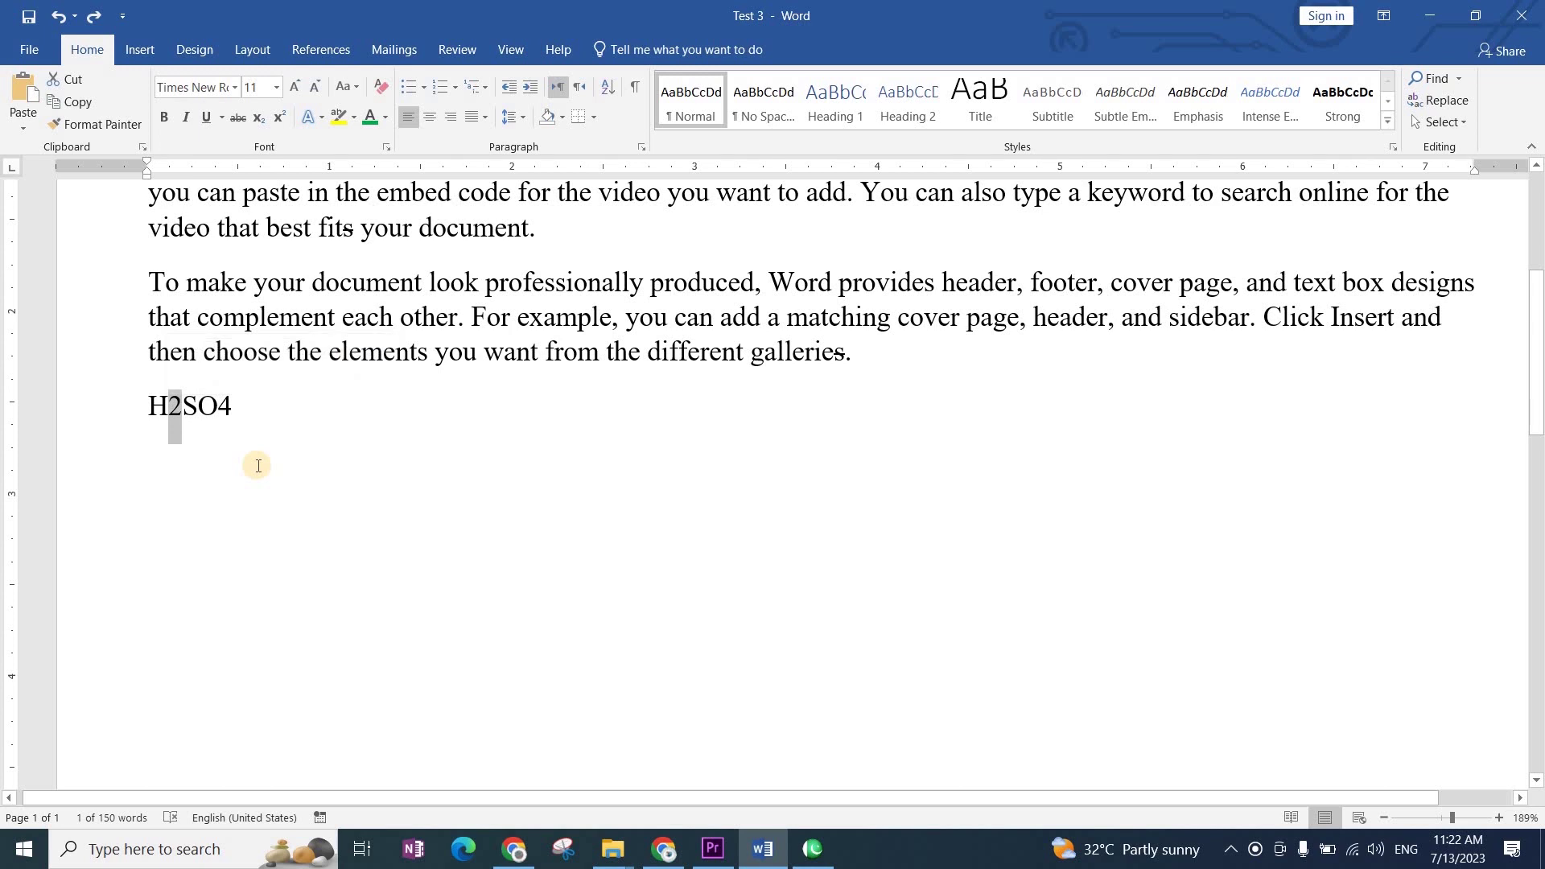
{"action": "left_click_drag", "start_coordinate": [233, 402], "coordinate": [223, 412]}
{"action": "mouse_move", "coordinate": [194, 404]}
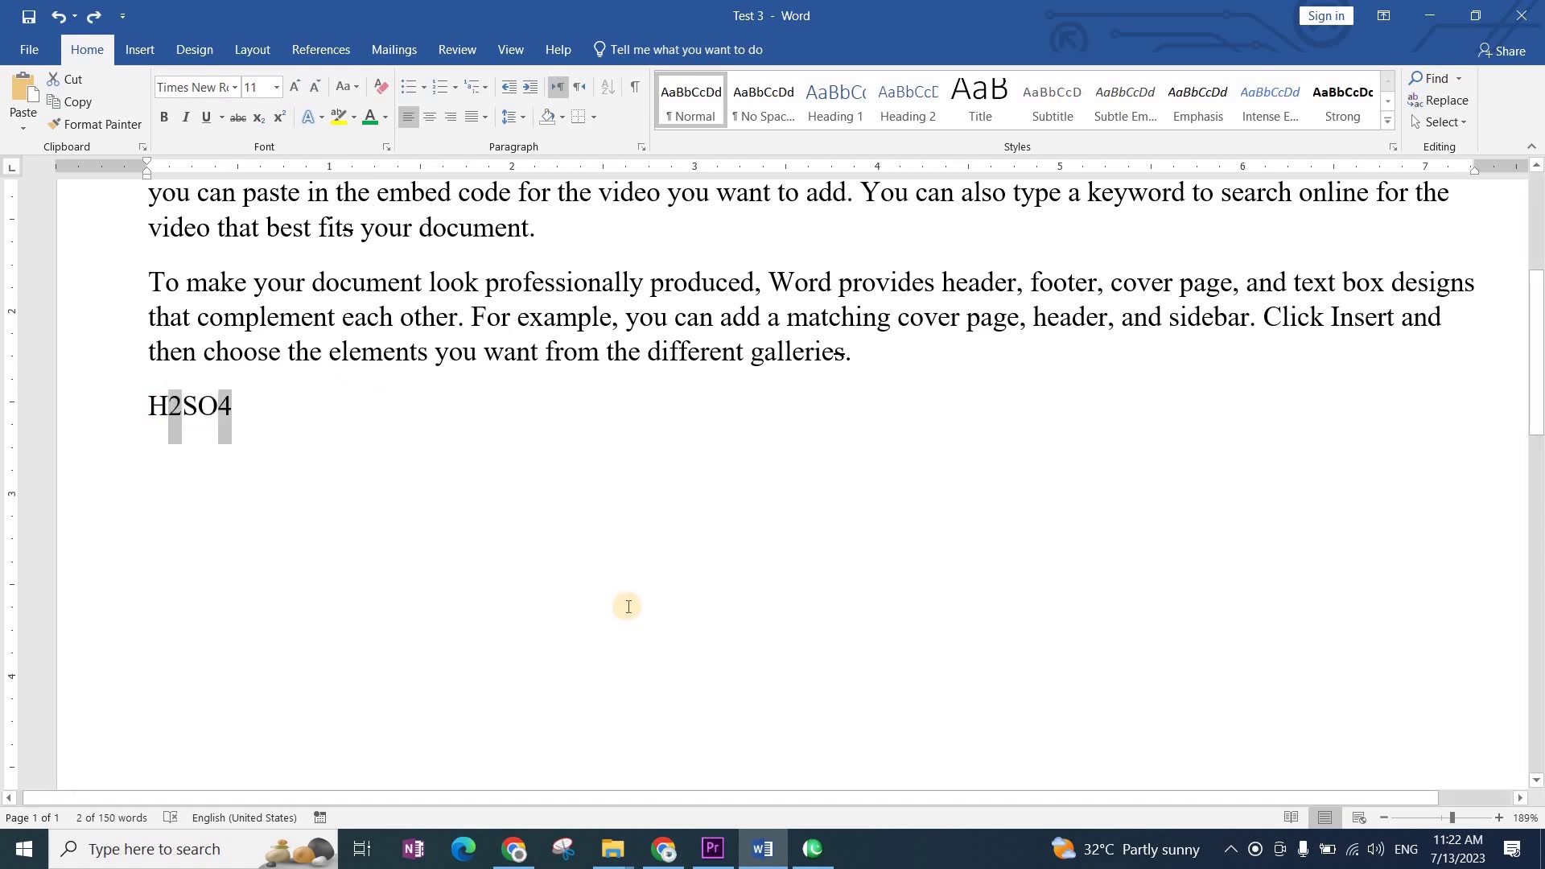
{"action": "key", "text": "ctrl+equal"}
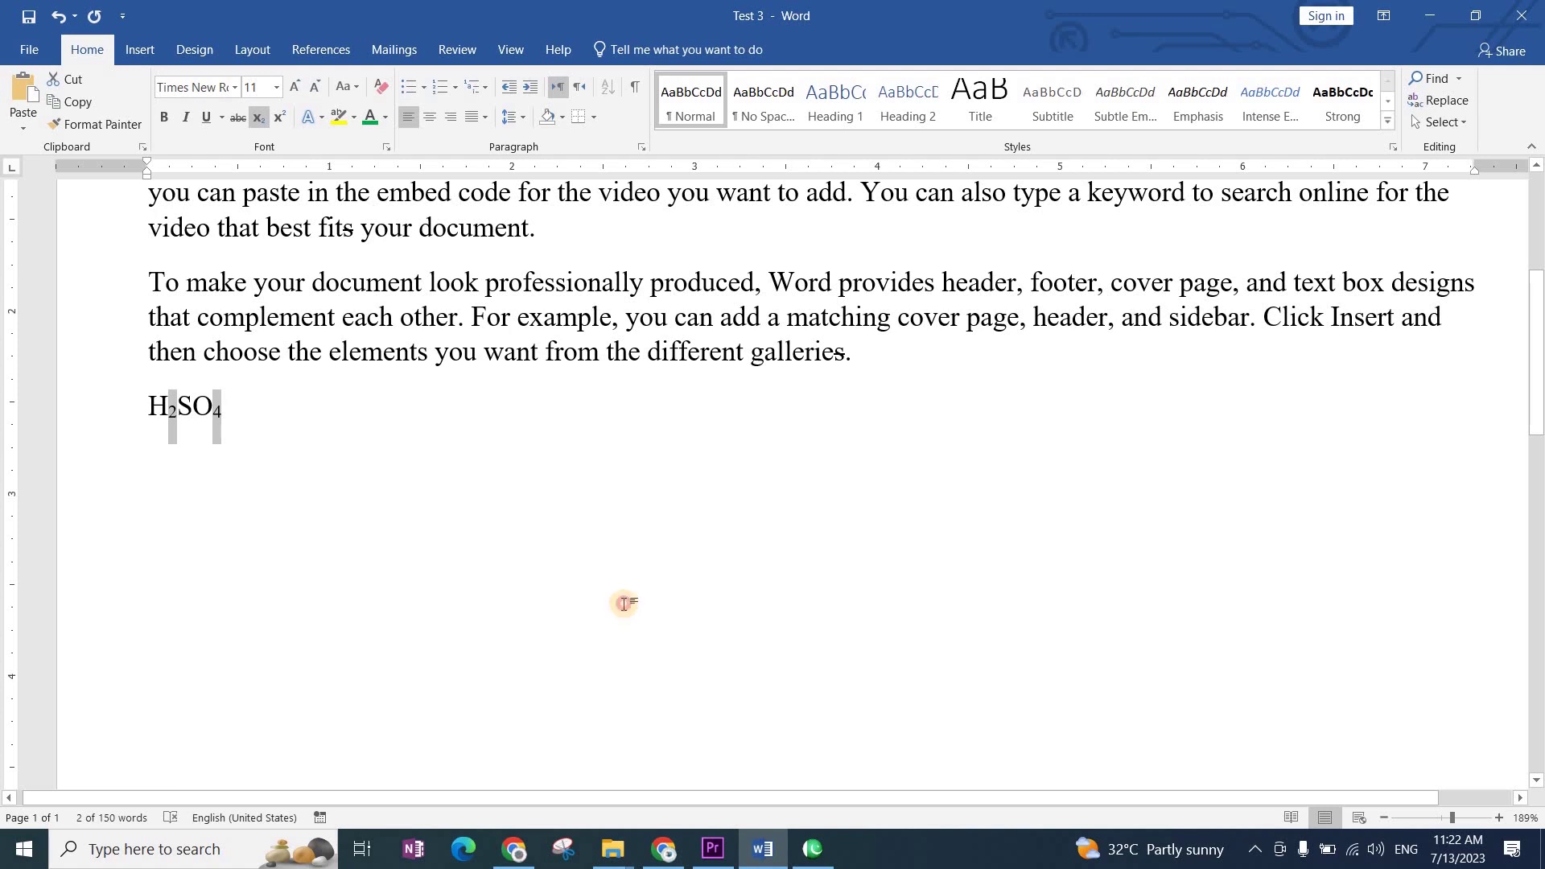
{"action": "left_click", "coordinate": [625, 603]}
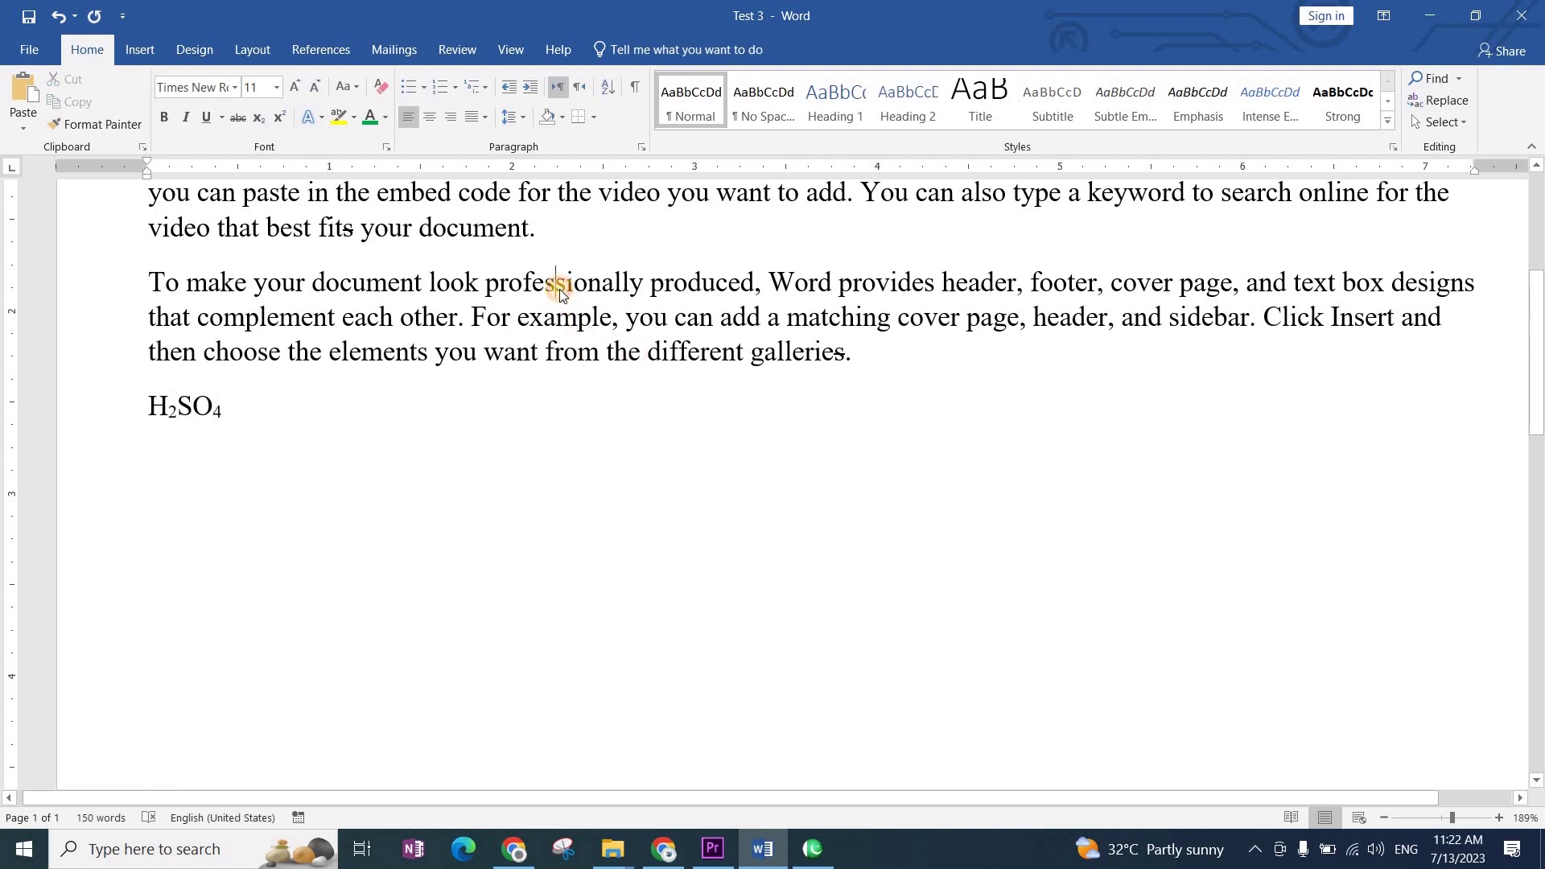
{"action": "double_click", "coordinate": [560, 288]}
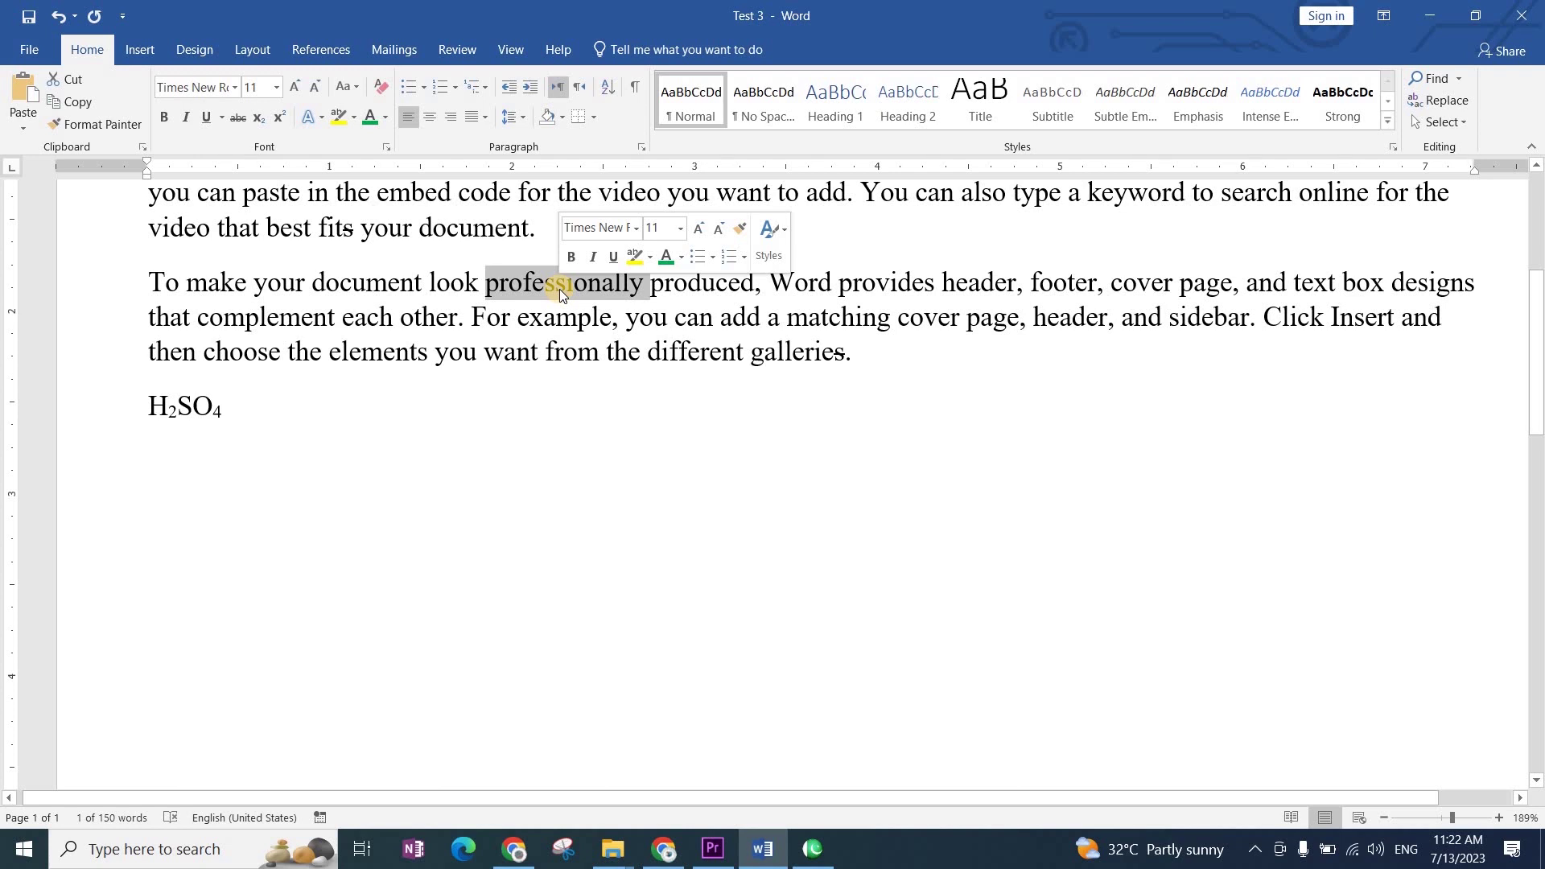
{"action": "double_click", "coordinate": [806, 287]}
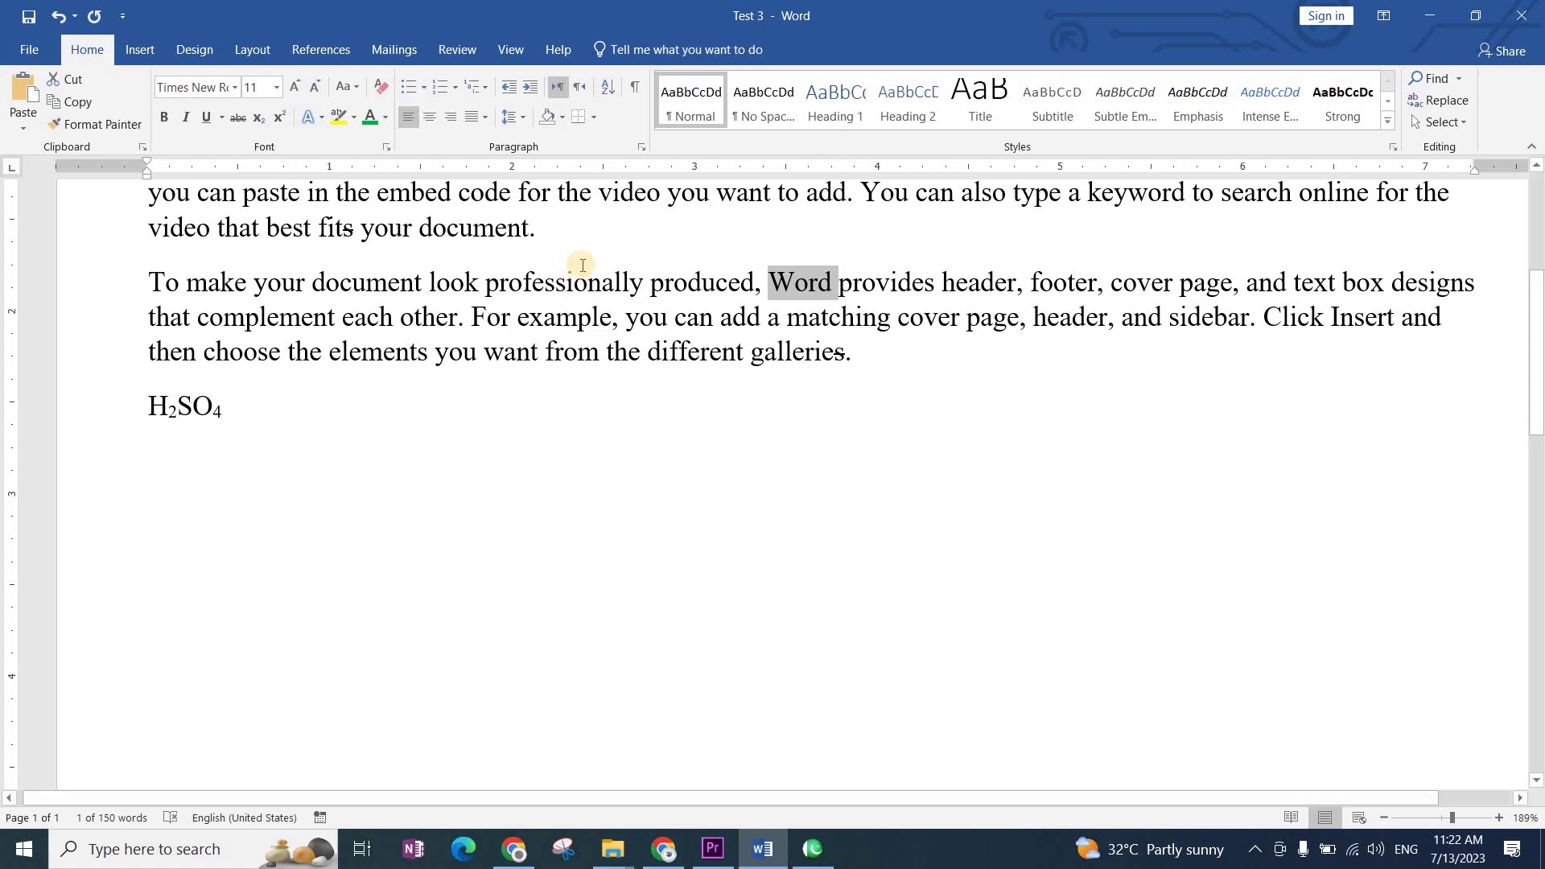
{"action": "double_click", "coordinate": [567, 285], "text": "ctrl"}
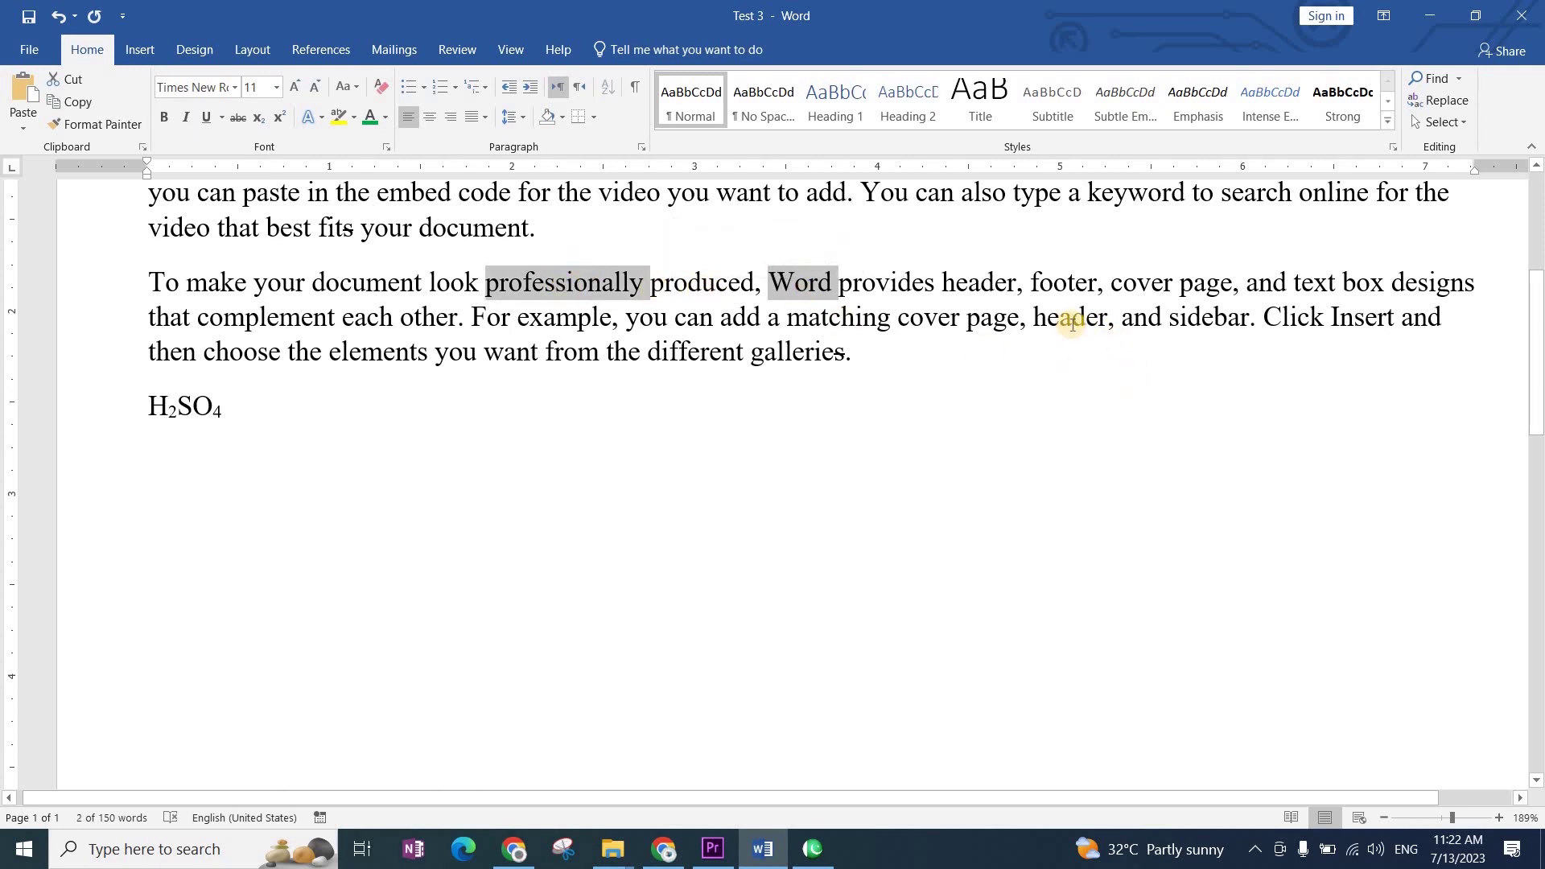
{"action": "double_click", "coordinate": [1336, 325], "text": "ctrl"}
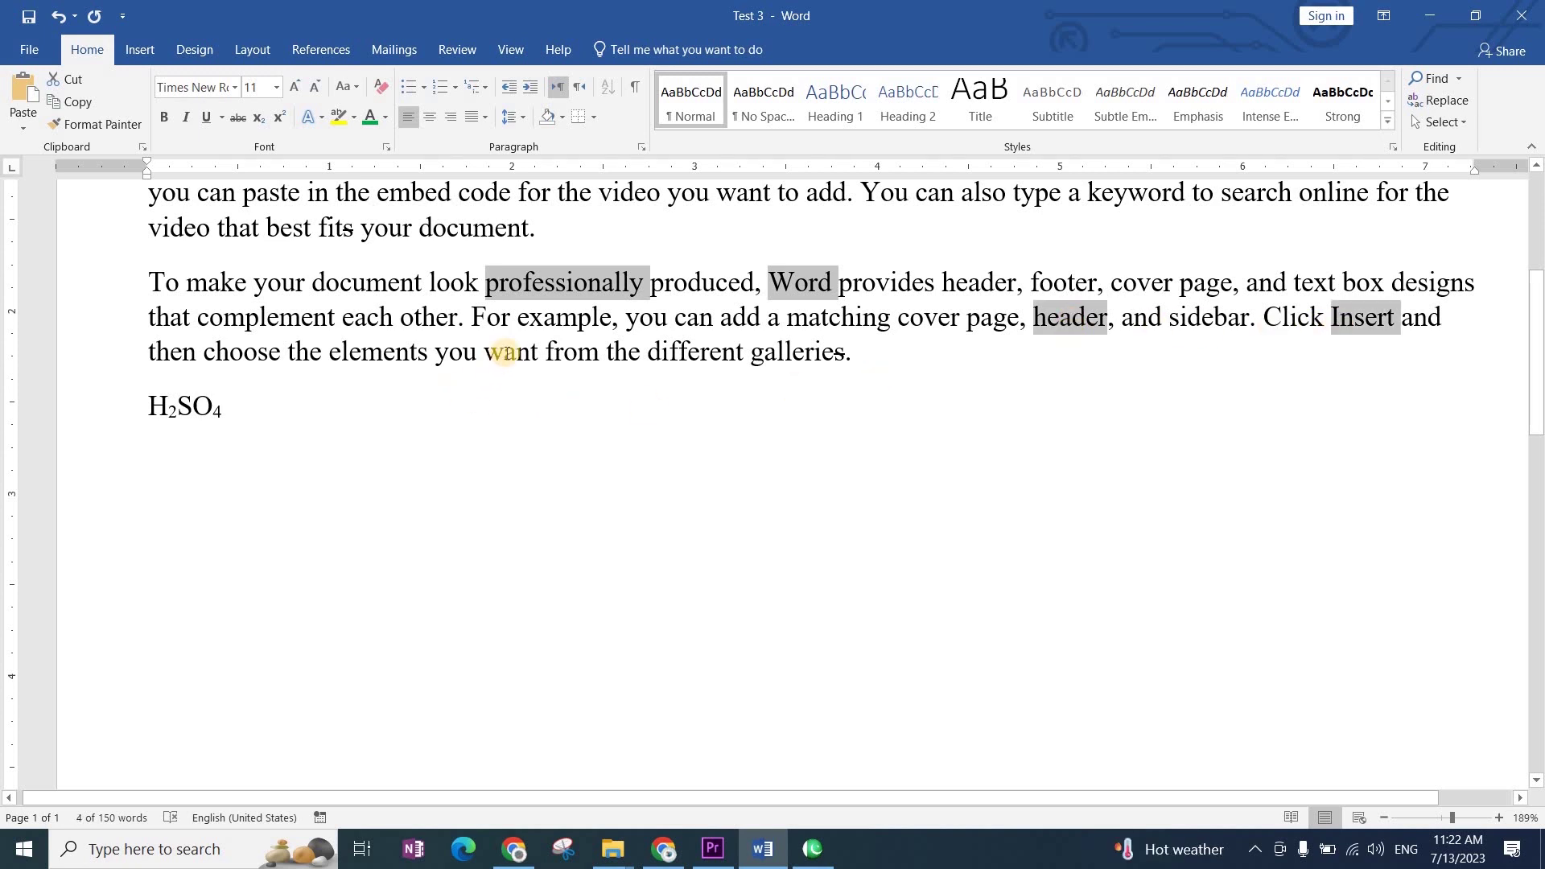
{"action": "double_click", "coordinate": [505, 352], "text": "ctrl"}
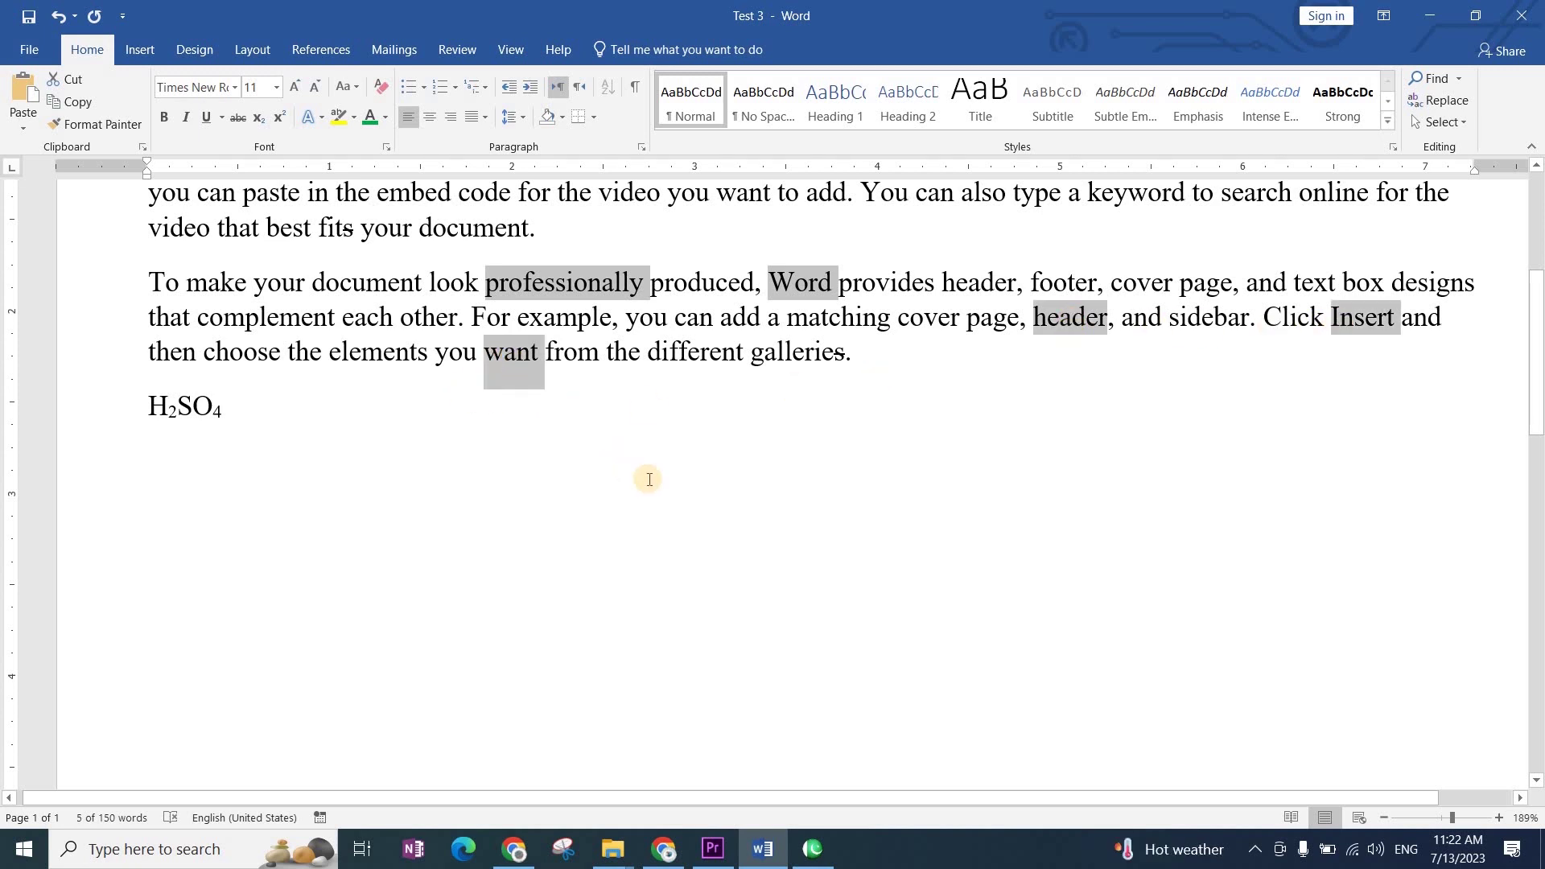
{"action": "key", "text": "ctrl+b"}
{"action": "left_click", "coordinate": [653, 554]}
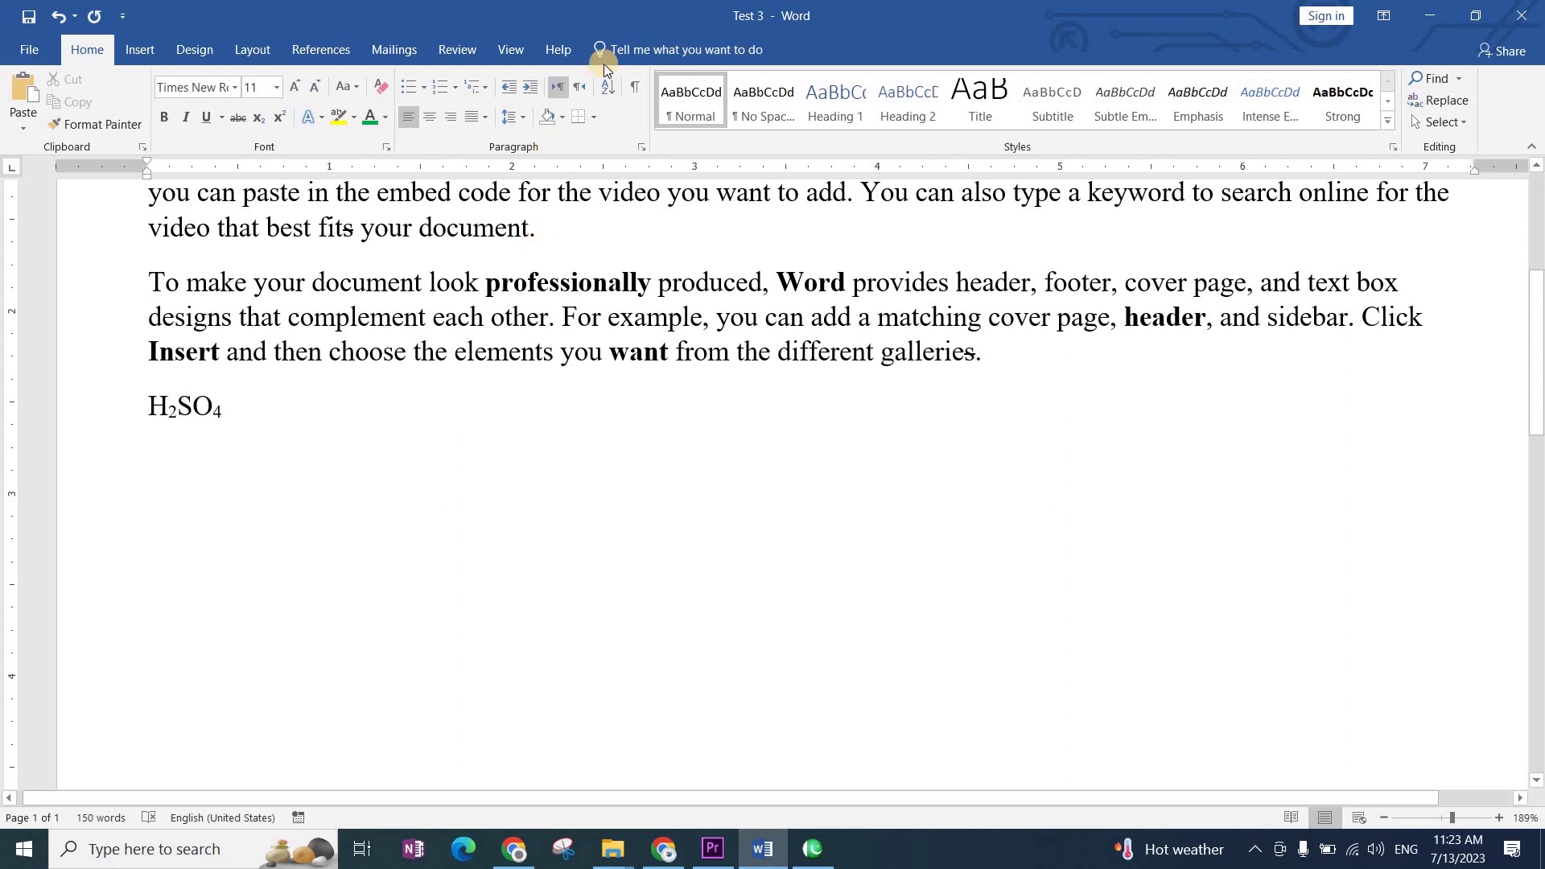
Step: Turn on Show/Hide ¶ so paragraph and space marks appear throughout Test 3
{"action": "left_click", "coordinate": [636, 94]}
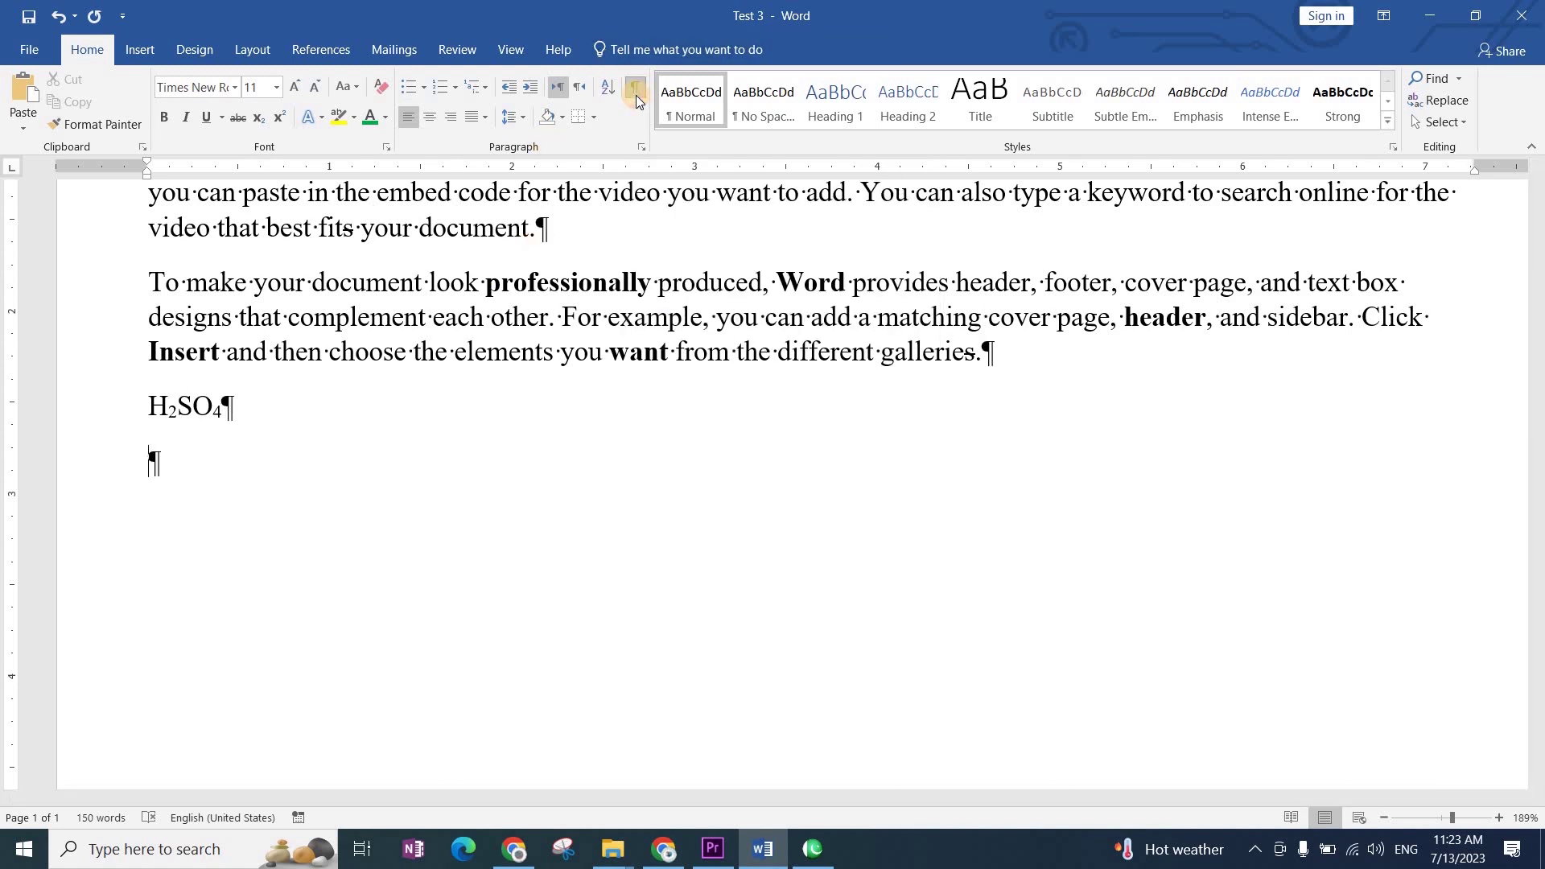
{"action": "left_click", "coordinate": [637, 94]}
{"action": "left_click", "coordinate": [633, 94]}
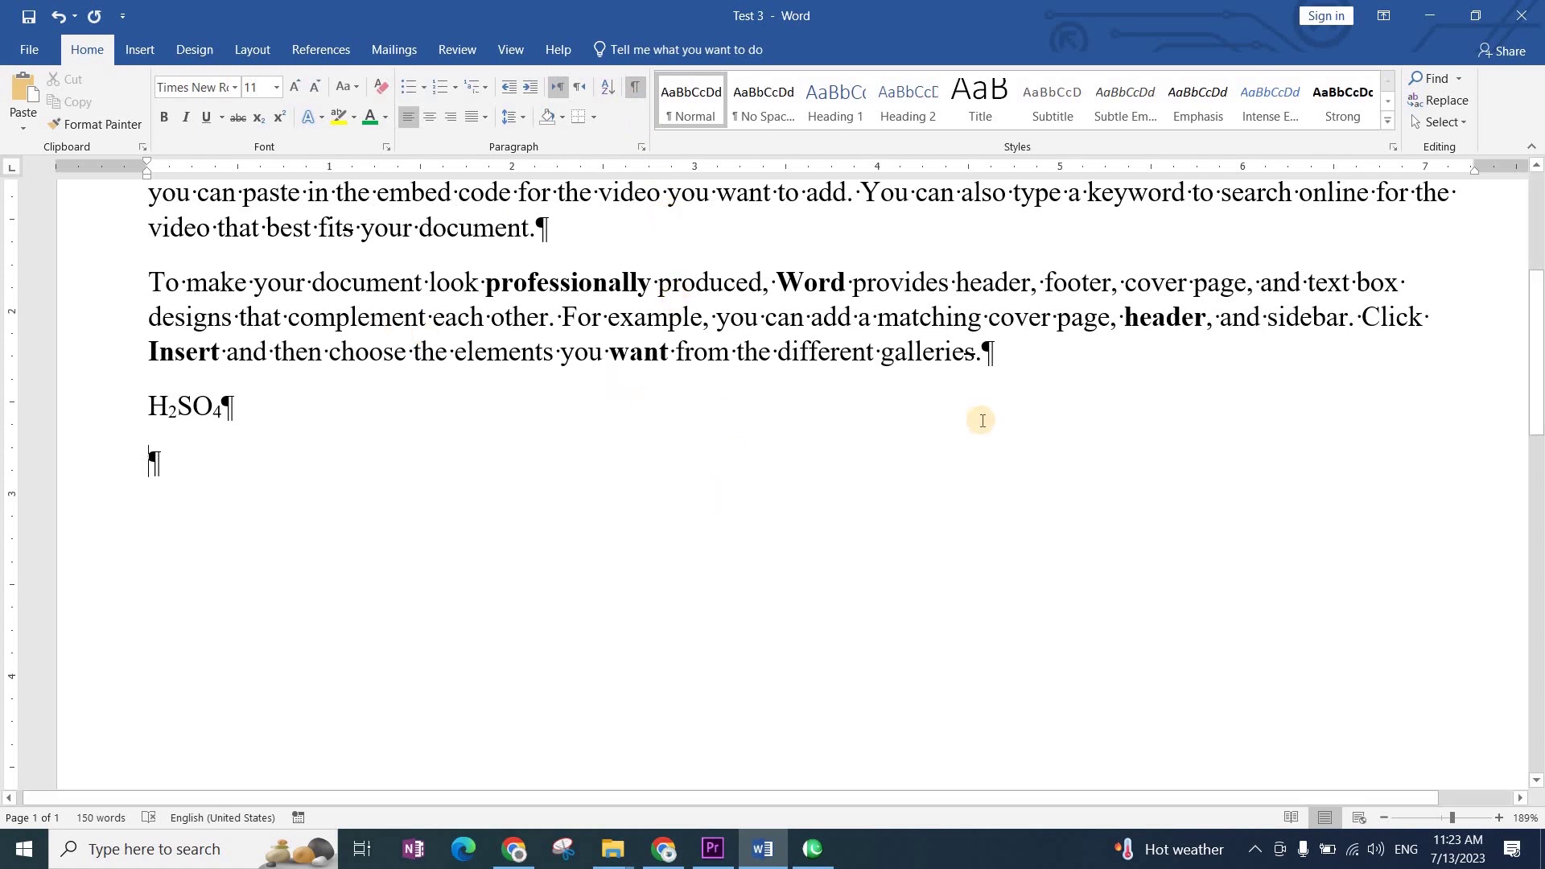
{"action": "key", "text": "ctrl+p"}
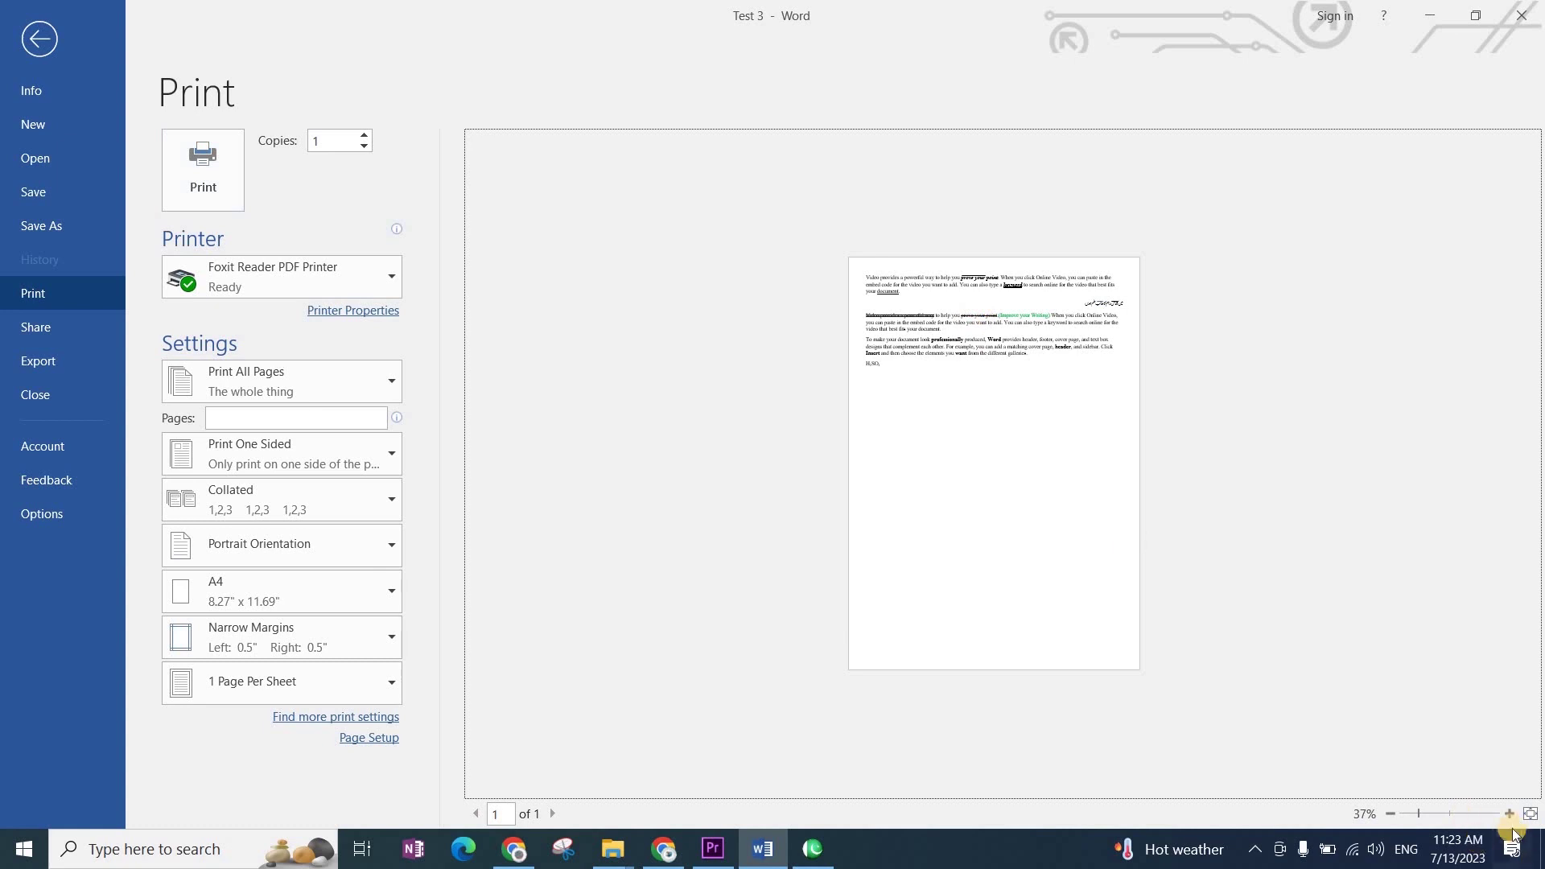
Step: Zoom the print preview in five steps to inspect the page, then exit back to the document
{"action": "left_click", "coordinate": [1509, 813]}
{"action": "left_click", "coordinate": [1510, 813]}
{"action": "left_click", "coordinate": [1510, 814]}
{"action": "left_click", "coordinate": [1510, 813]}
{"action": "left_click", "coordinate": [1509, 814]}
{"action": "left_click", "coordinate": [1509, 813]}
{"action": "left_click", "coordinate": [1510, 814]}
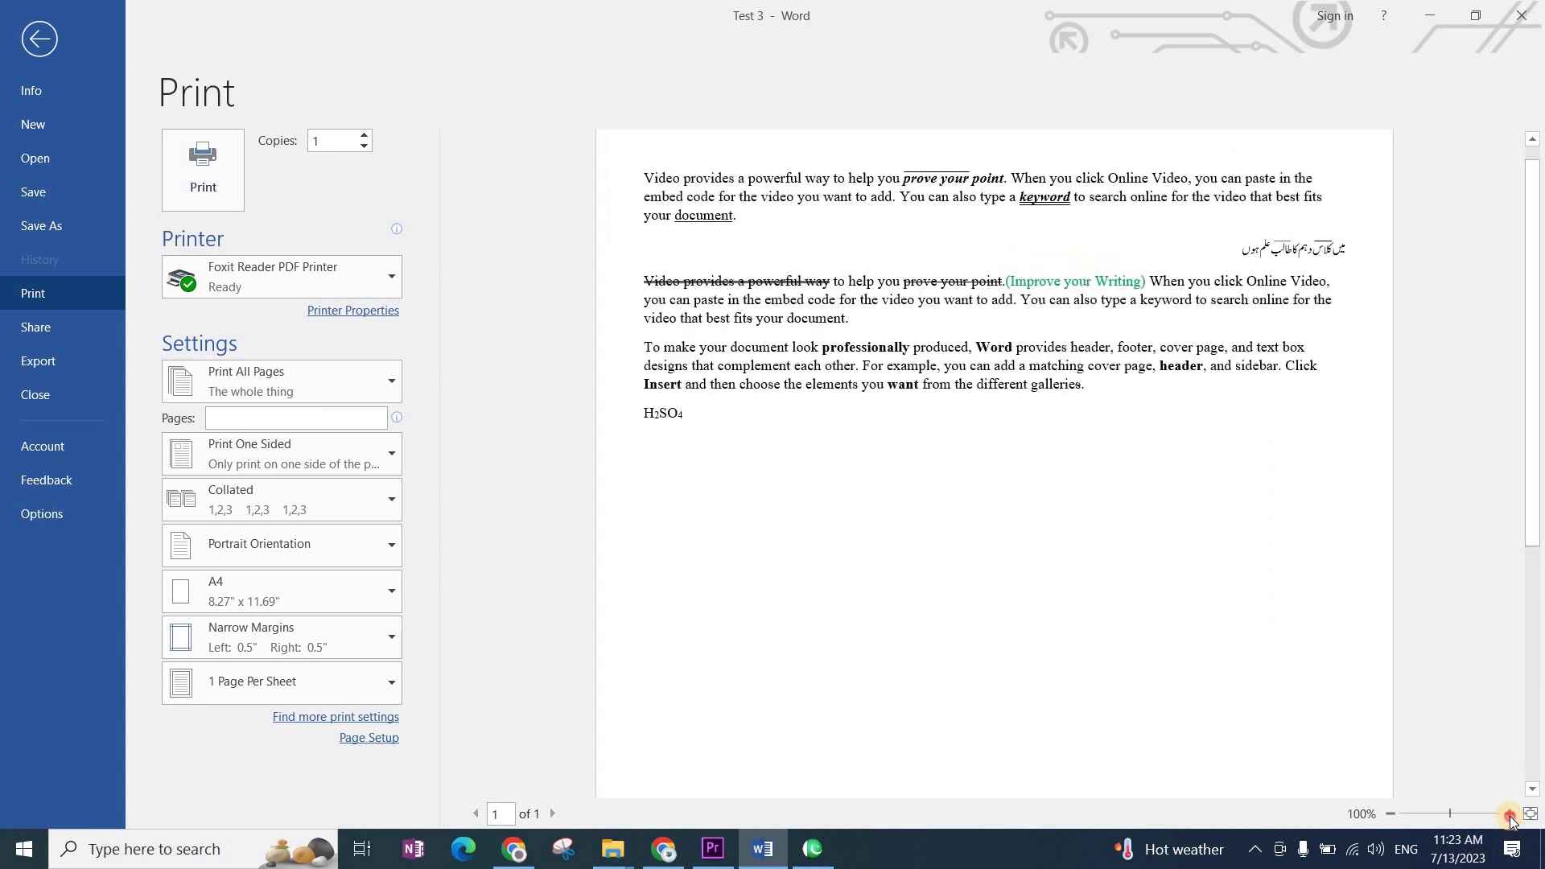
{"action": "left_click", "coordinate": [1510, 814]}
{"action": "left_click", "coordinate": [1510, 814]}
{"action": "left_click", "coordinate": [1510, 814]}
{"action": "left_click", "coordinate": [1510, 814]}
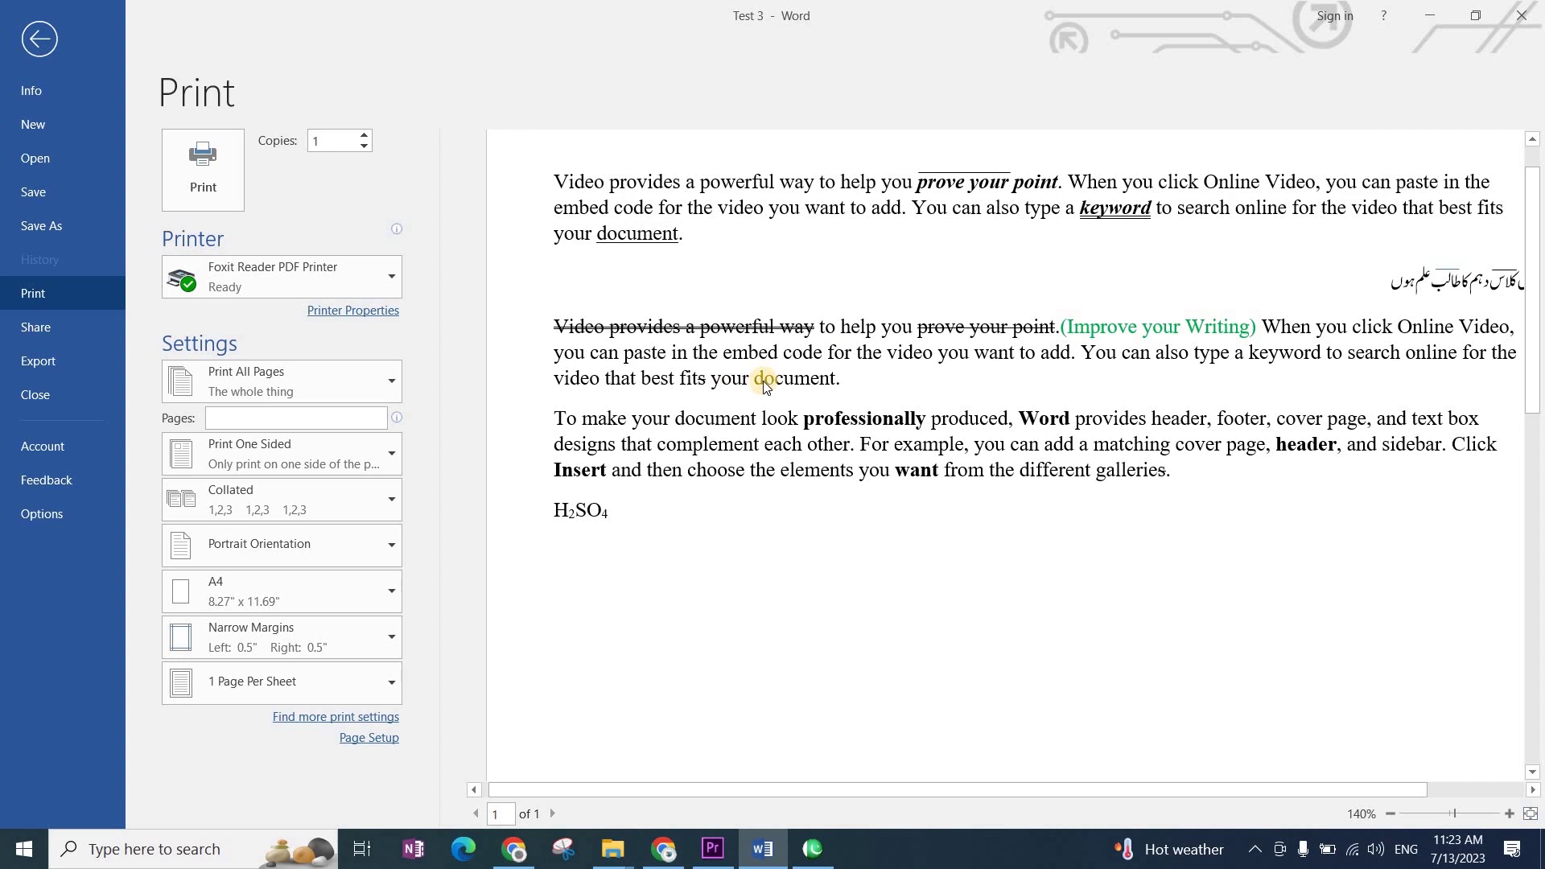
{"action": "key", "text": "Escape"}
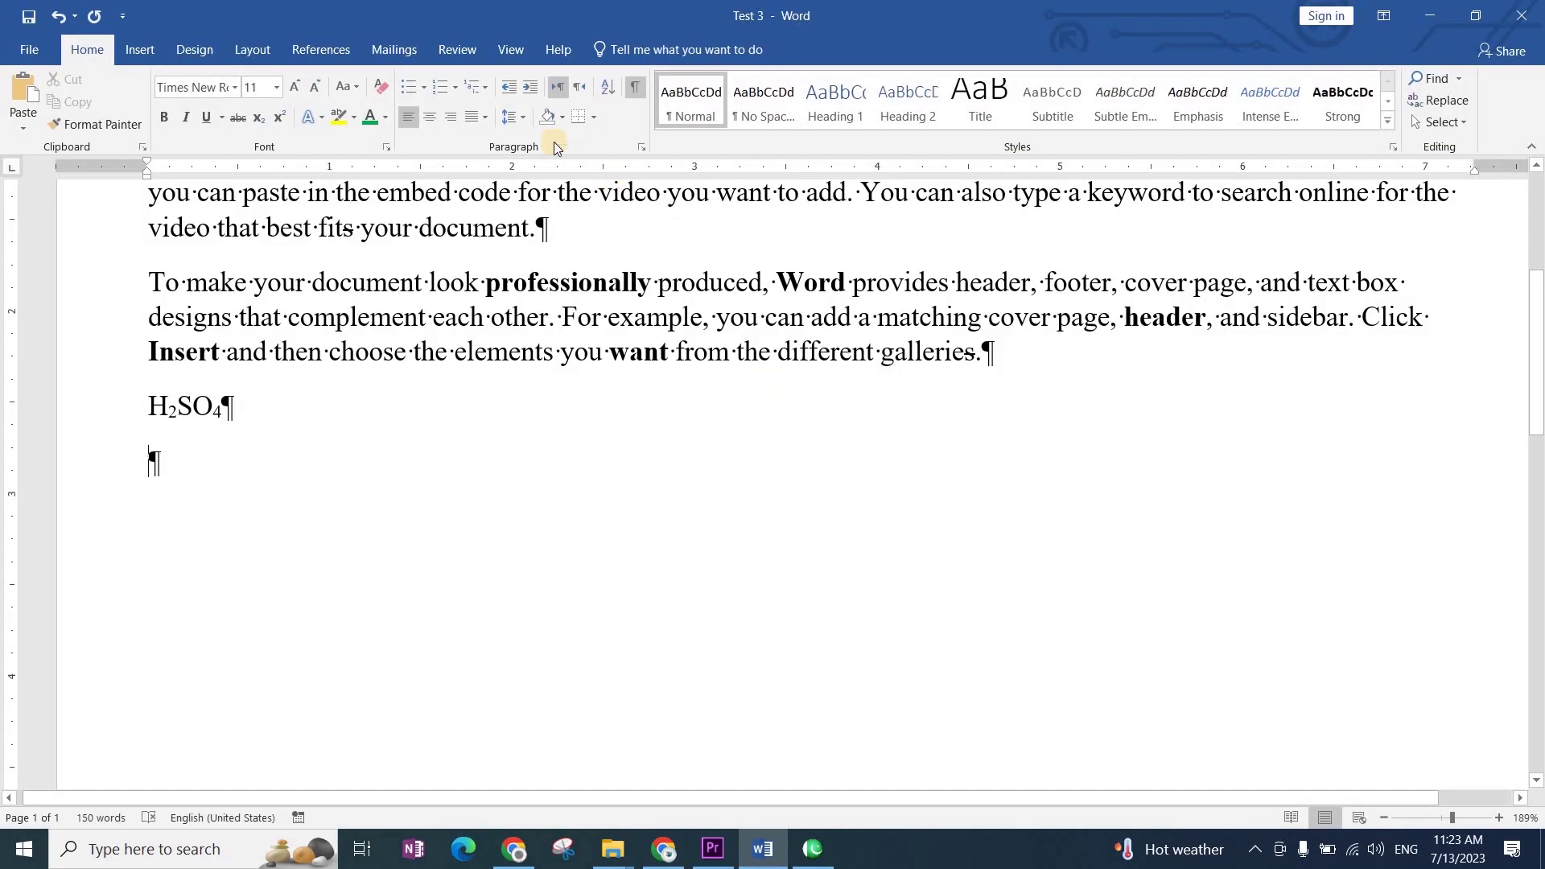
Step: Turn Show/Hide ¶ off so the formatting marks disappear
{"action": "left_click", "coordinate": [635, 87]}
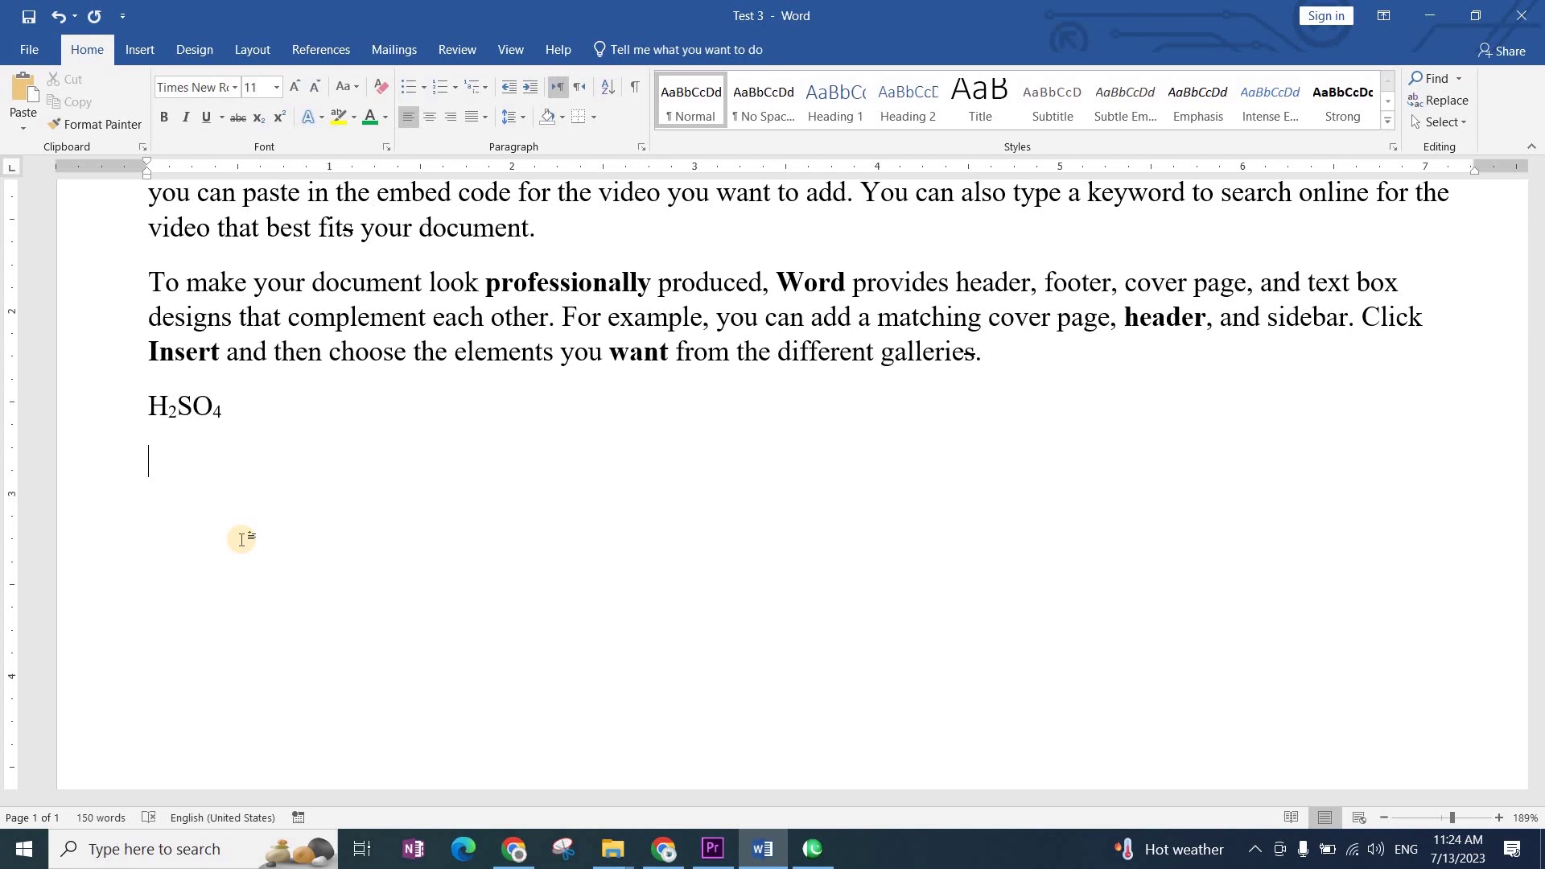
Step: Type 'a2 + b2' below H₂SO₄, changing the auto-capitalised A back to lowercase
{"action": "type", "text": "a 1"}
{"action": "key", "text": "BackSpace"}
{"action": "key", "text": "BackSpace"}
{"action": "type", "text": "1"}
{"action": "key", "text": "BackSpace"}
{"action": "type", "text": "2 + b2"}
{"action": "key", "text": "Left"}
{"action": "key", "text": "Left"}
{"action": "key", "text": "Left"}
{"action": "key", "text": "Left"}
{"action": "key", "text": "Left"}
{"action": "key", "text": "Left"}
{"action": "key", "text": "shift+Left"}
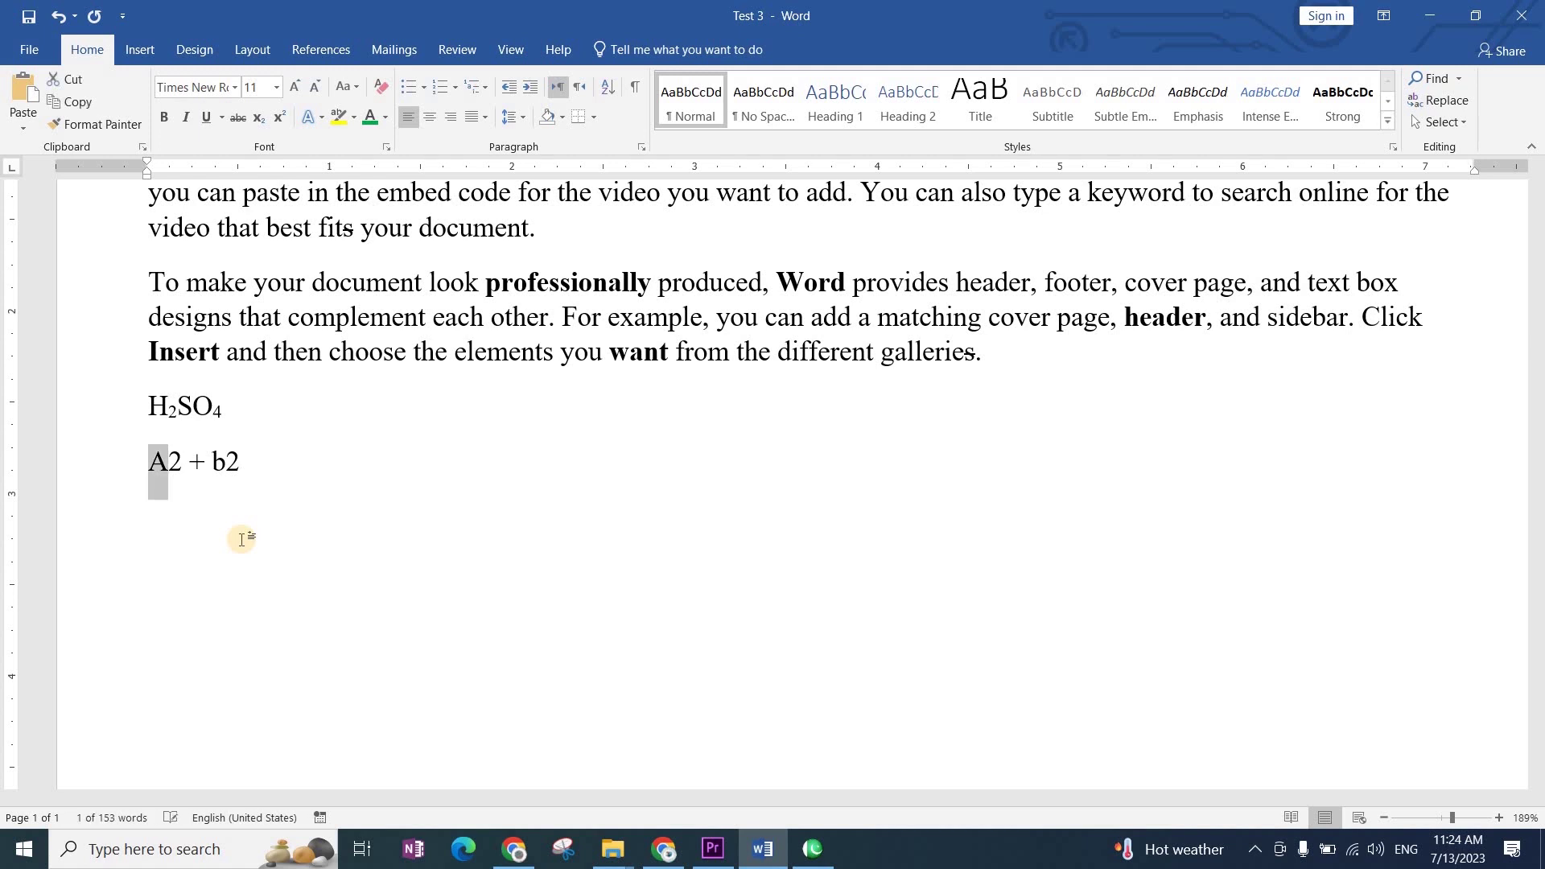
{"action": "type", "text": "a"}
{"action": "key", "text": "Right"}
{"action": "key", "text": "Right"}
{"action": "key", "text": "Right"}
{"action": "key", "text": "Right"}
{"action": "key", "text": "Right"}
{"action": "key", "text": "Right"}
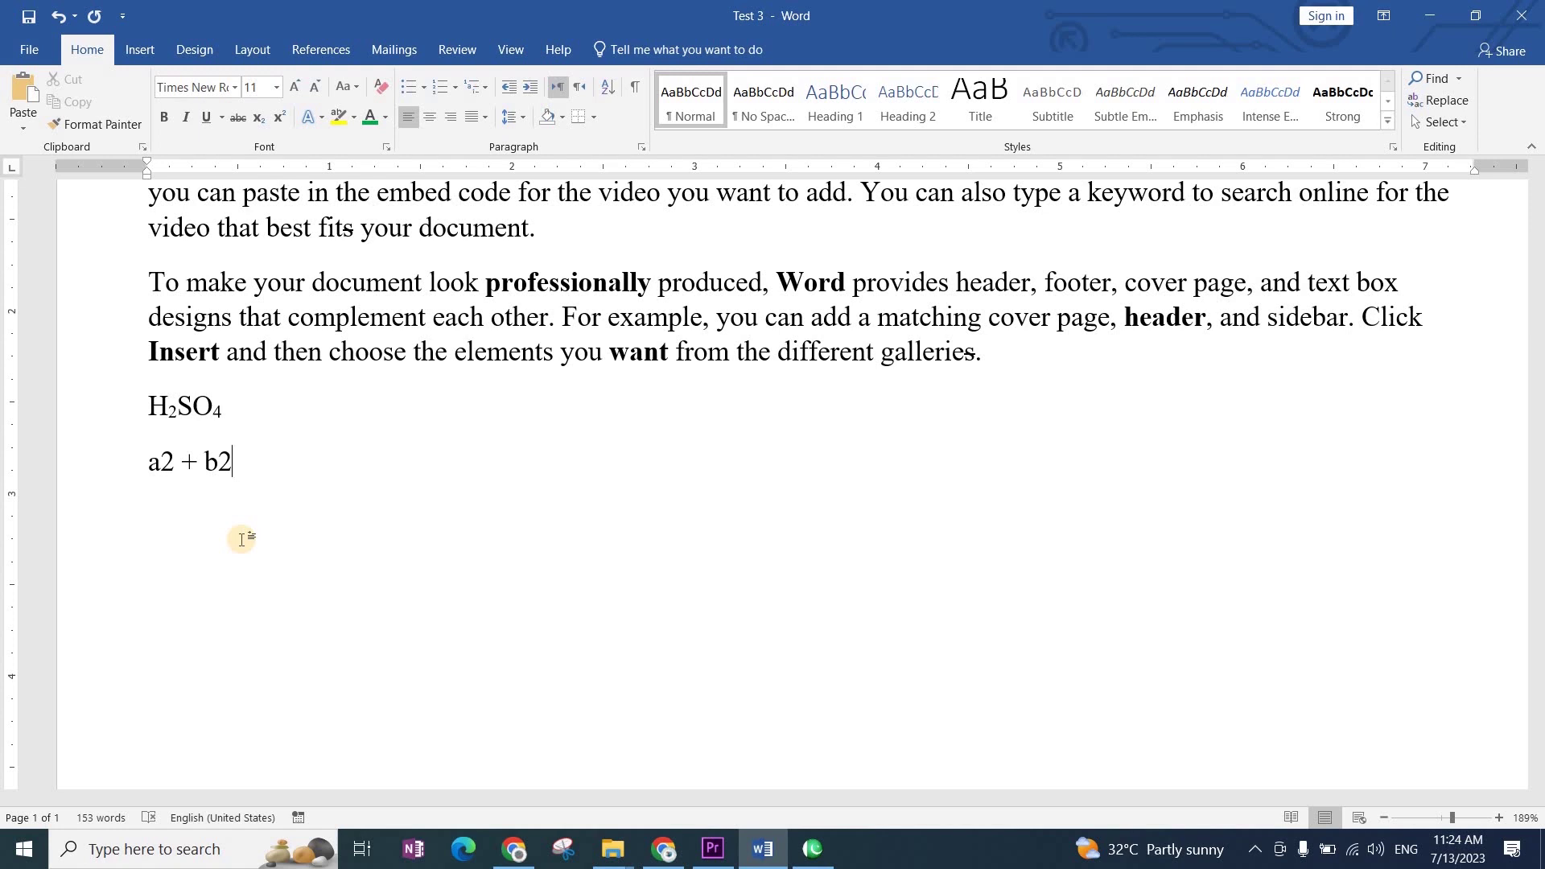
Step: Make both 2s in a2 + b2 superscript and start a new line
{"action": "key", "text": "Left"}
{"action": "key", "text": "Left"}
{"action": "key", "text": "Left"}
{"action": "key", "text": "Left"}
{"action": "key", "text": "Left"}
{"action": "key", "text": "shift+Left"}
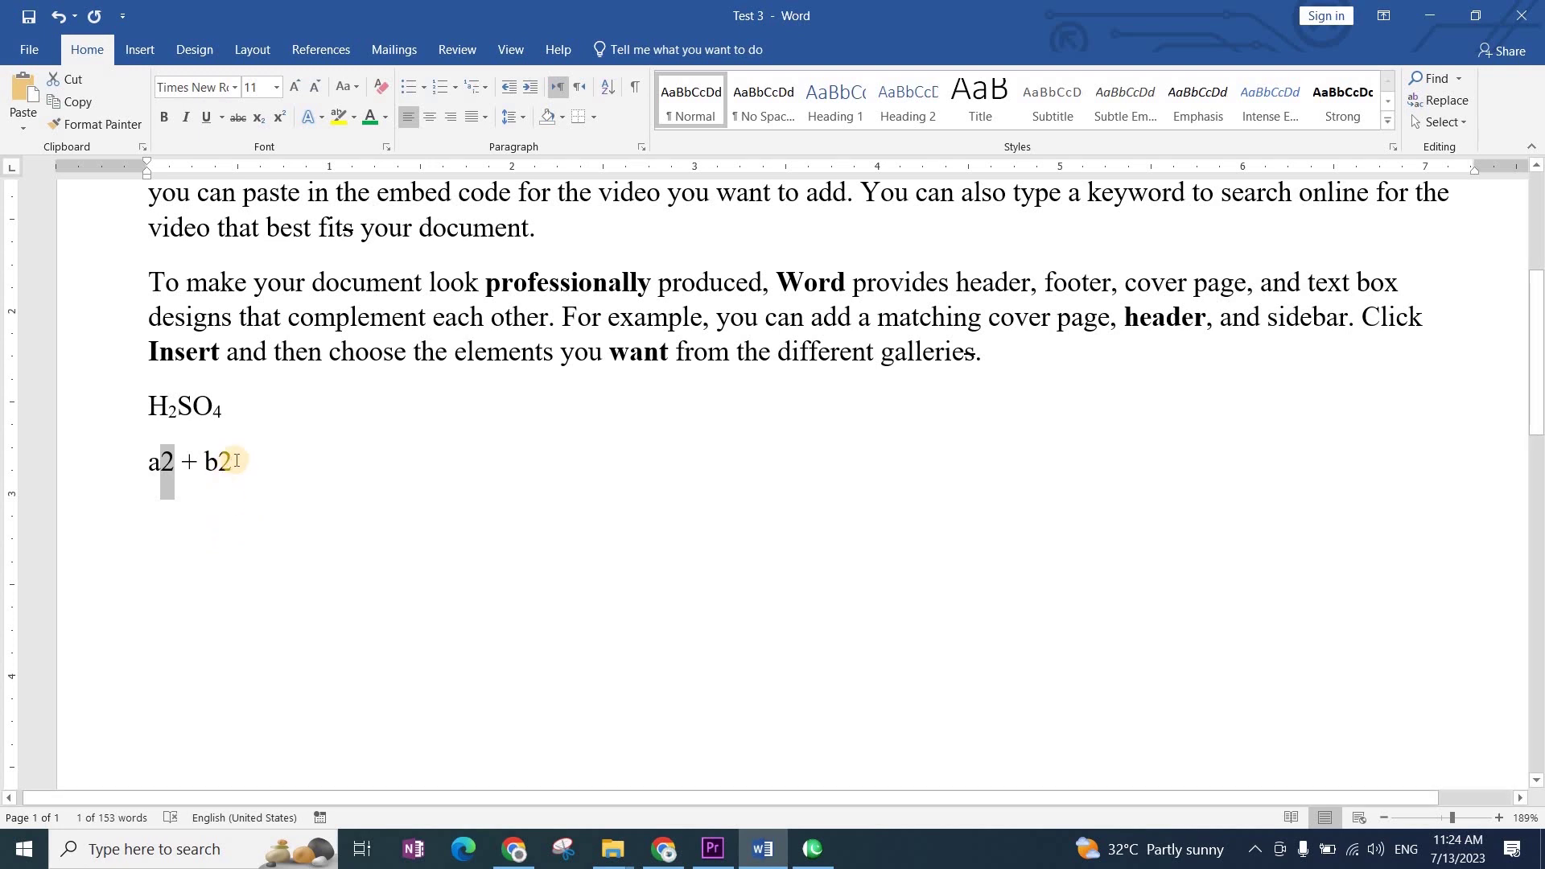
{"action": "left_click_drag", "start_coordinate": [233, 461], "coordinate": [216, 467], "text": "ctrl"}
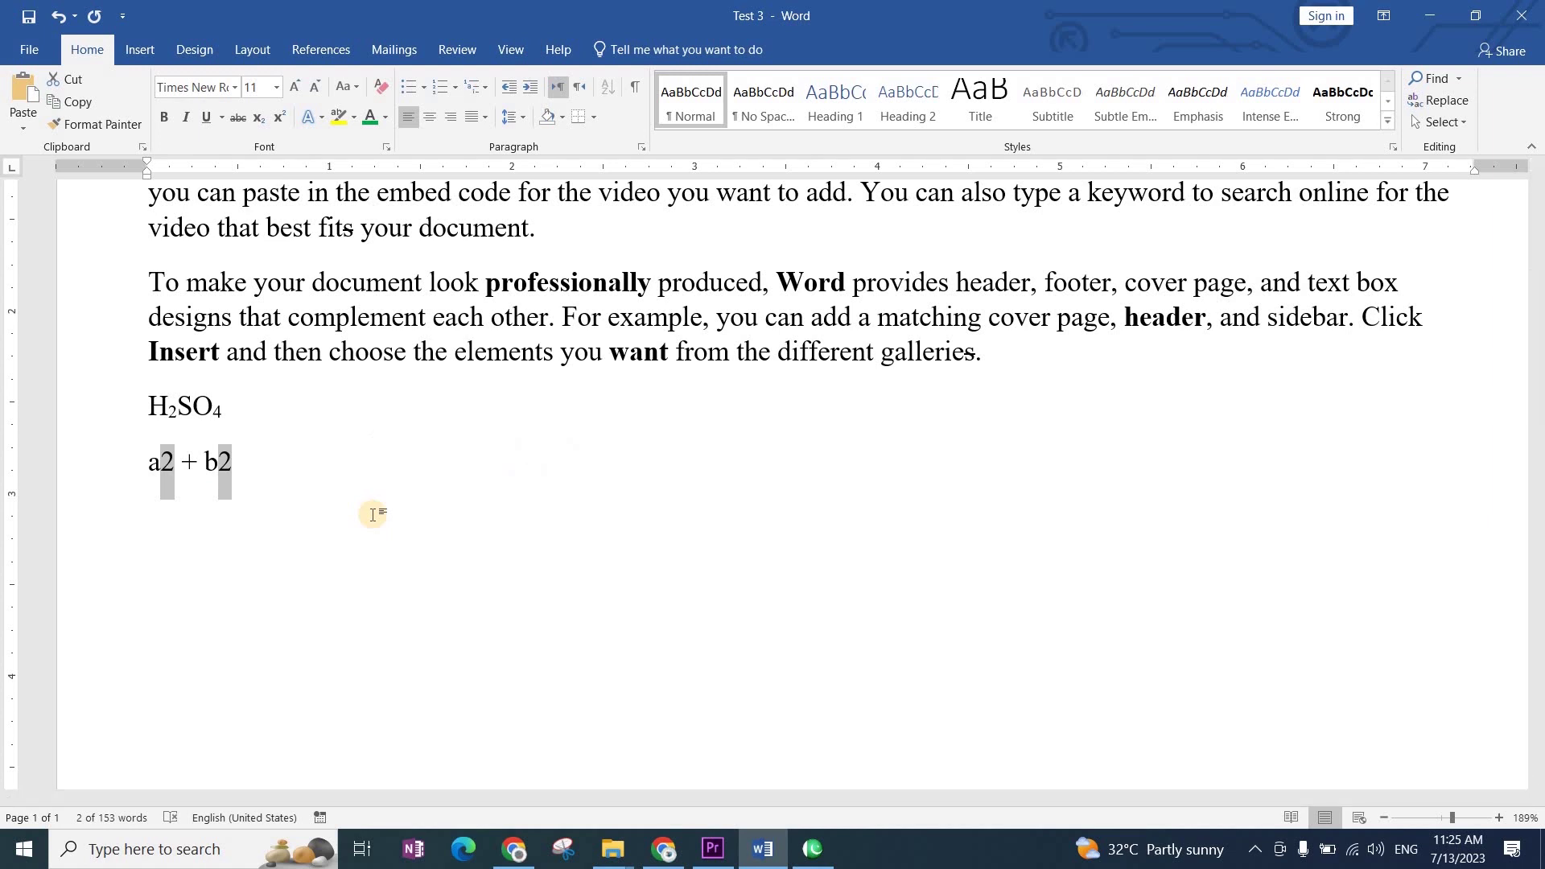
{"action": "key", "text": "ctrl+shift+equal"}
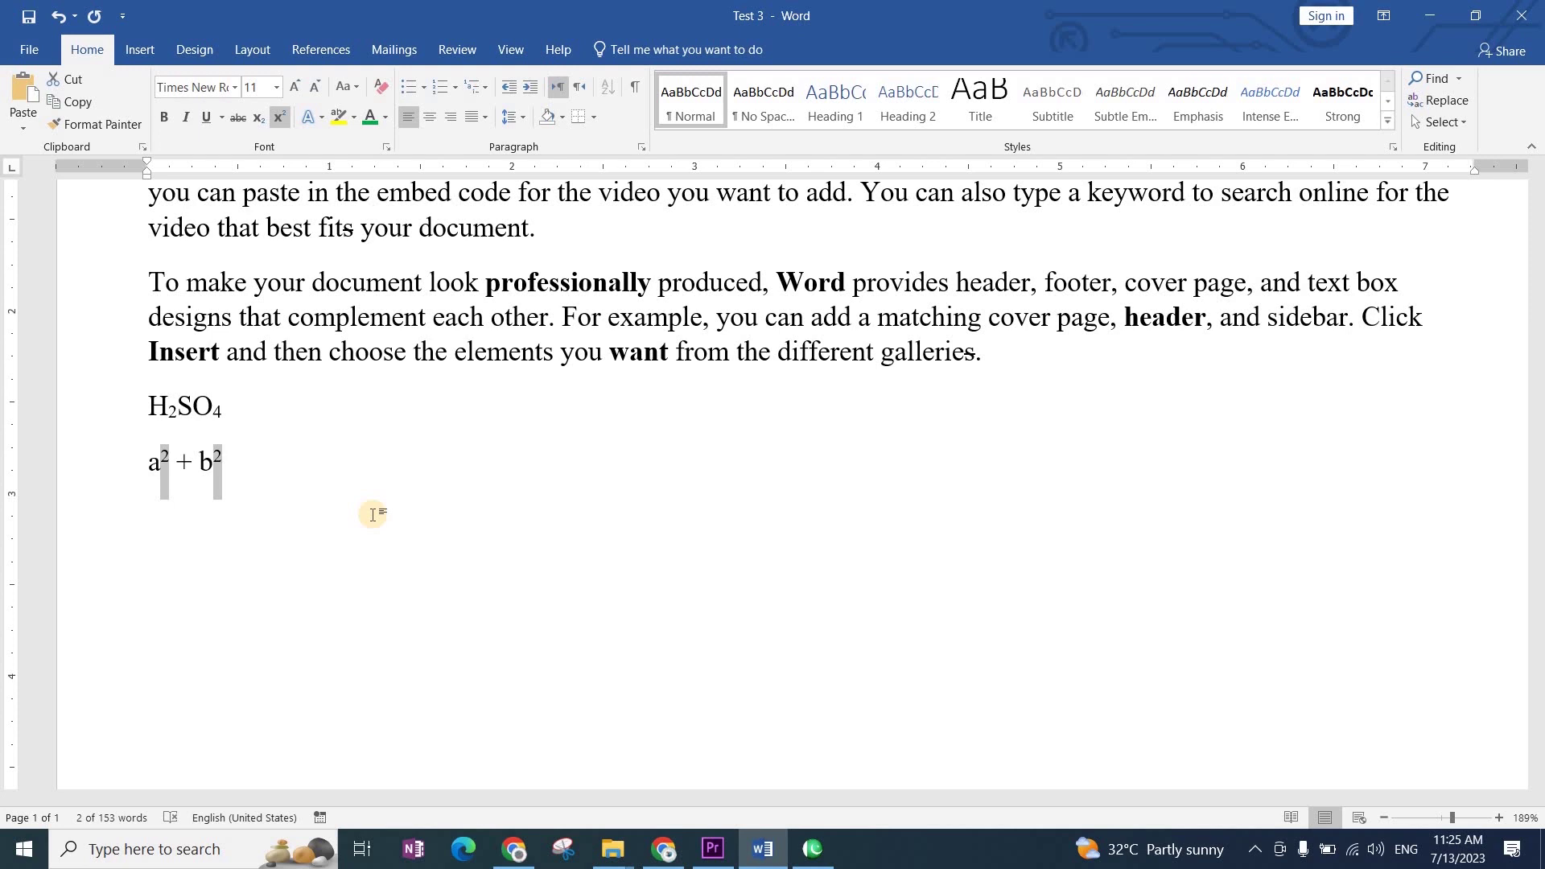
{"action": "left_click", "coordinate": [305, 571]}
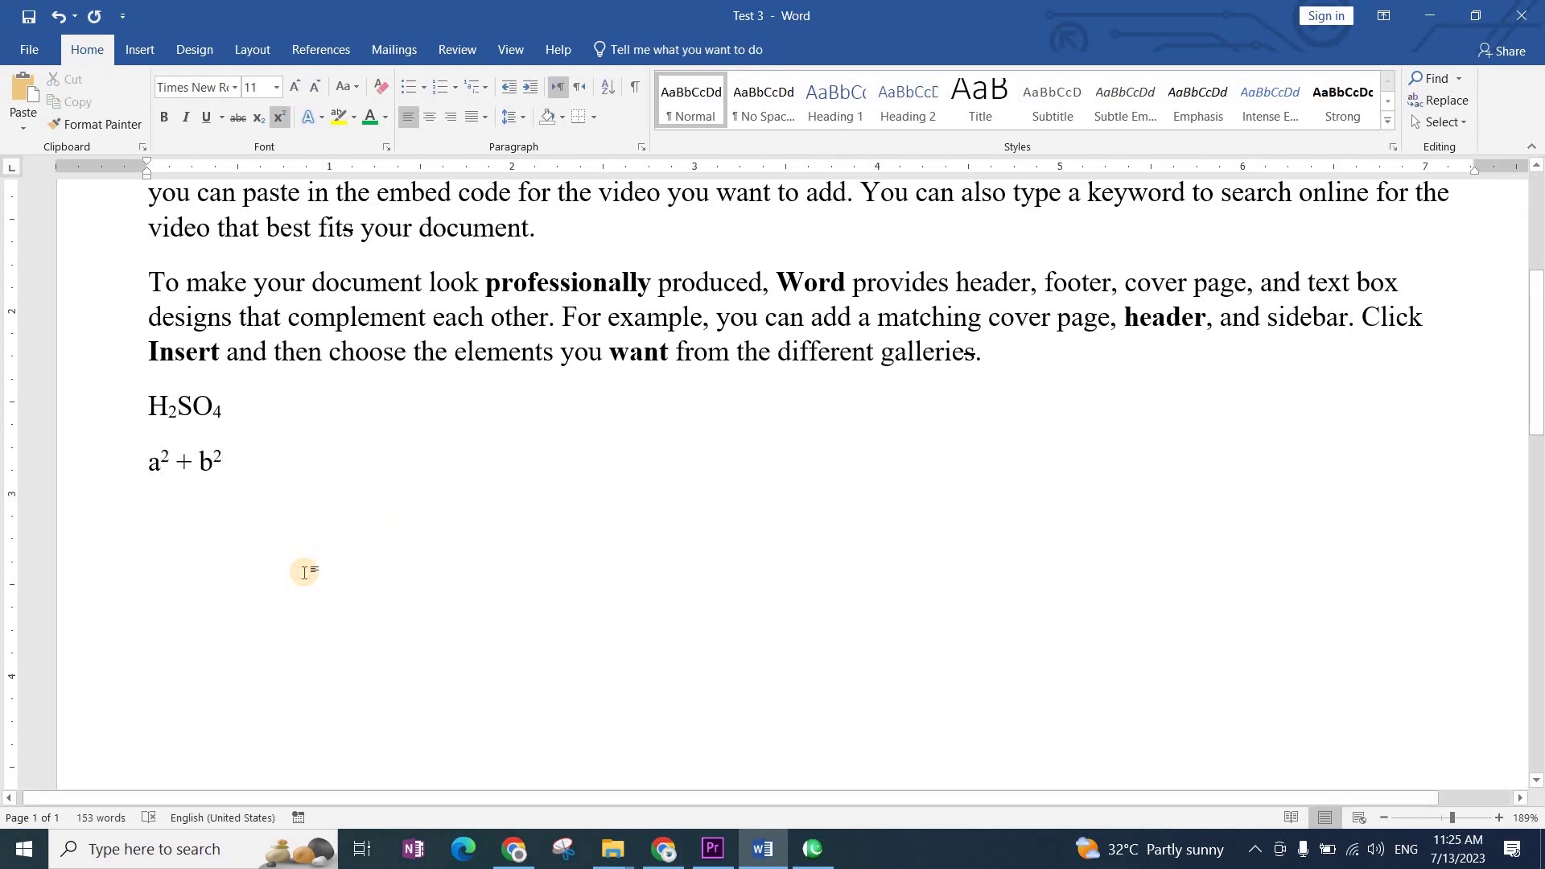
{"action": "key", "text": "ctrl+shift+plus"}
{"action": "key", "text": "Return"}
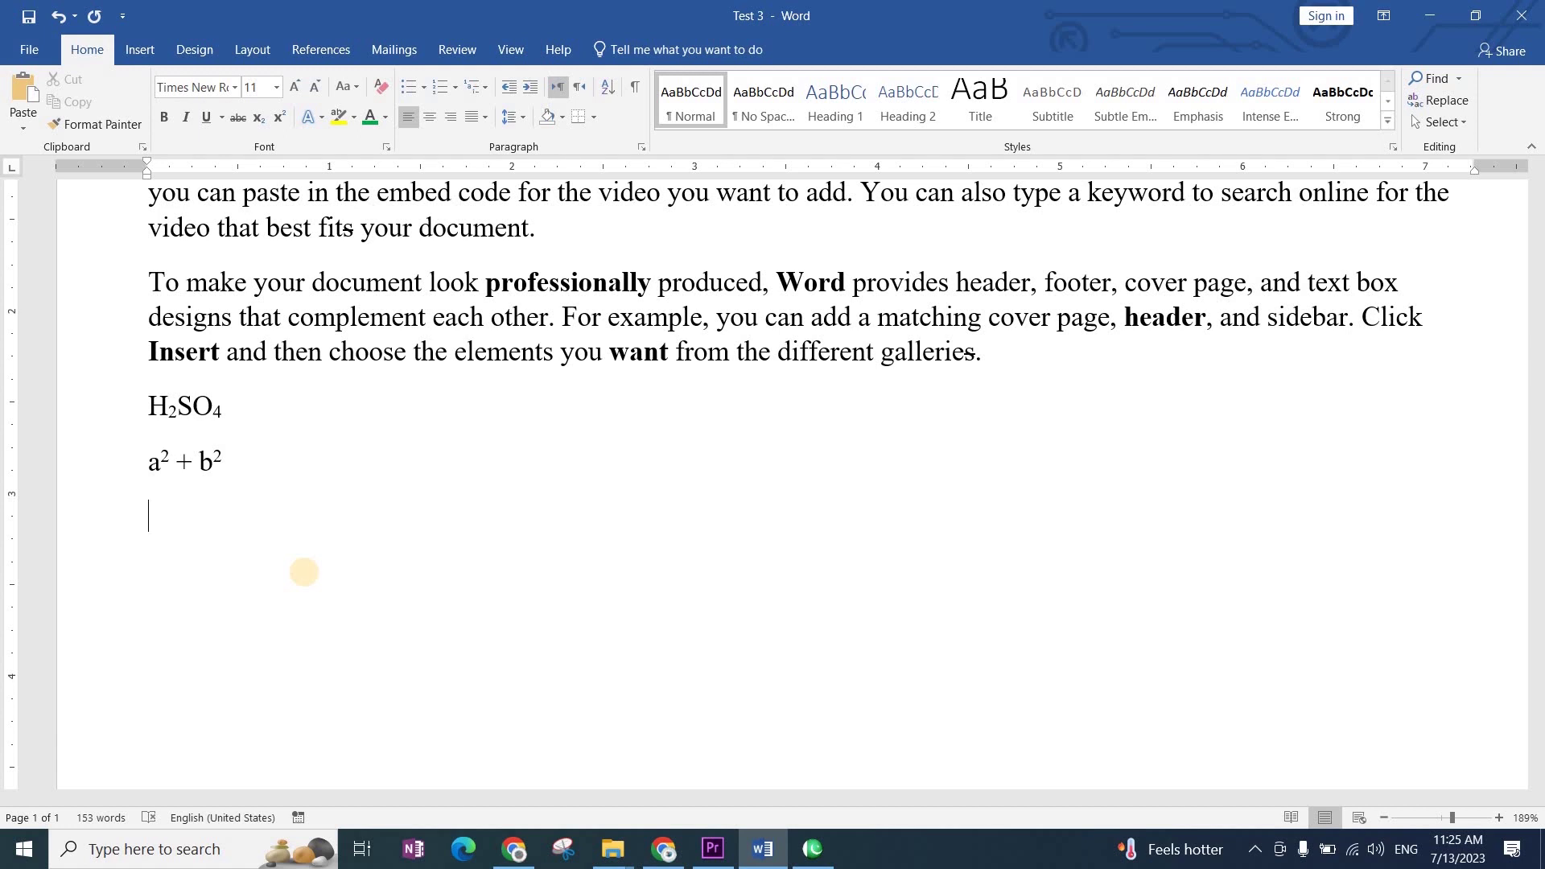
Step: Type the symbol line '1 ! =+' beneath a² + b², correcting stray characters
{"action": "type", "text": "1 ! =+"}
{"action": "key", "text": "Left"}
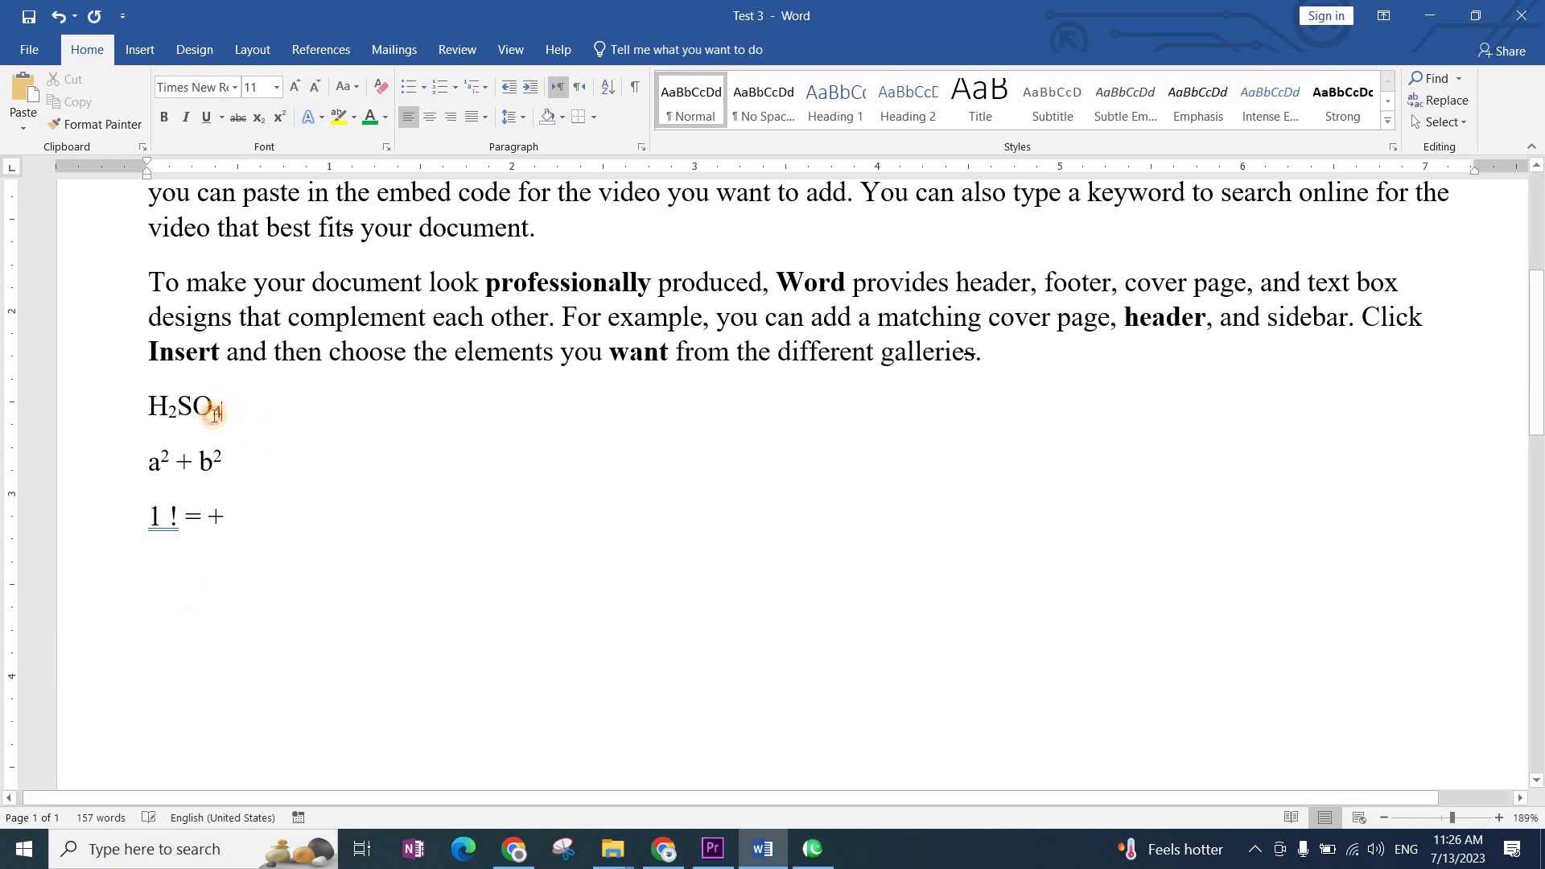
{"action": "left_click_drag", "start_coordinate": [223, 413], "coordinate": [171, 411]}
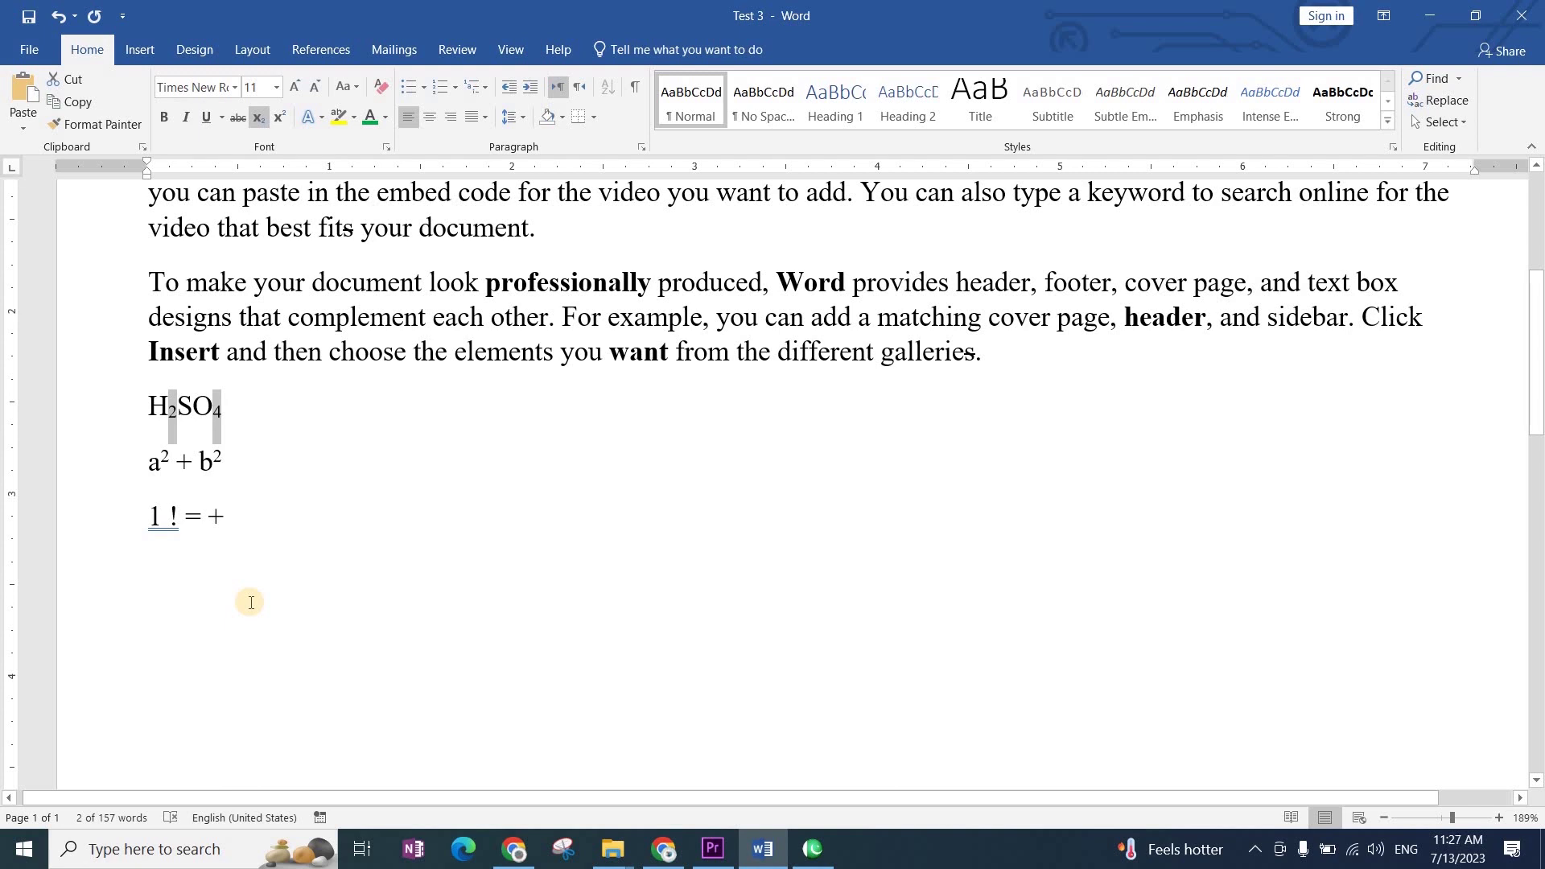
{"action": "key", "text": "ctrl+shift+equal"}
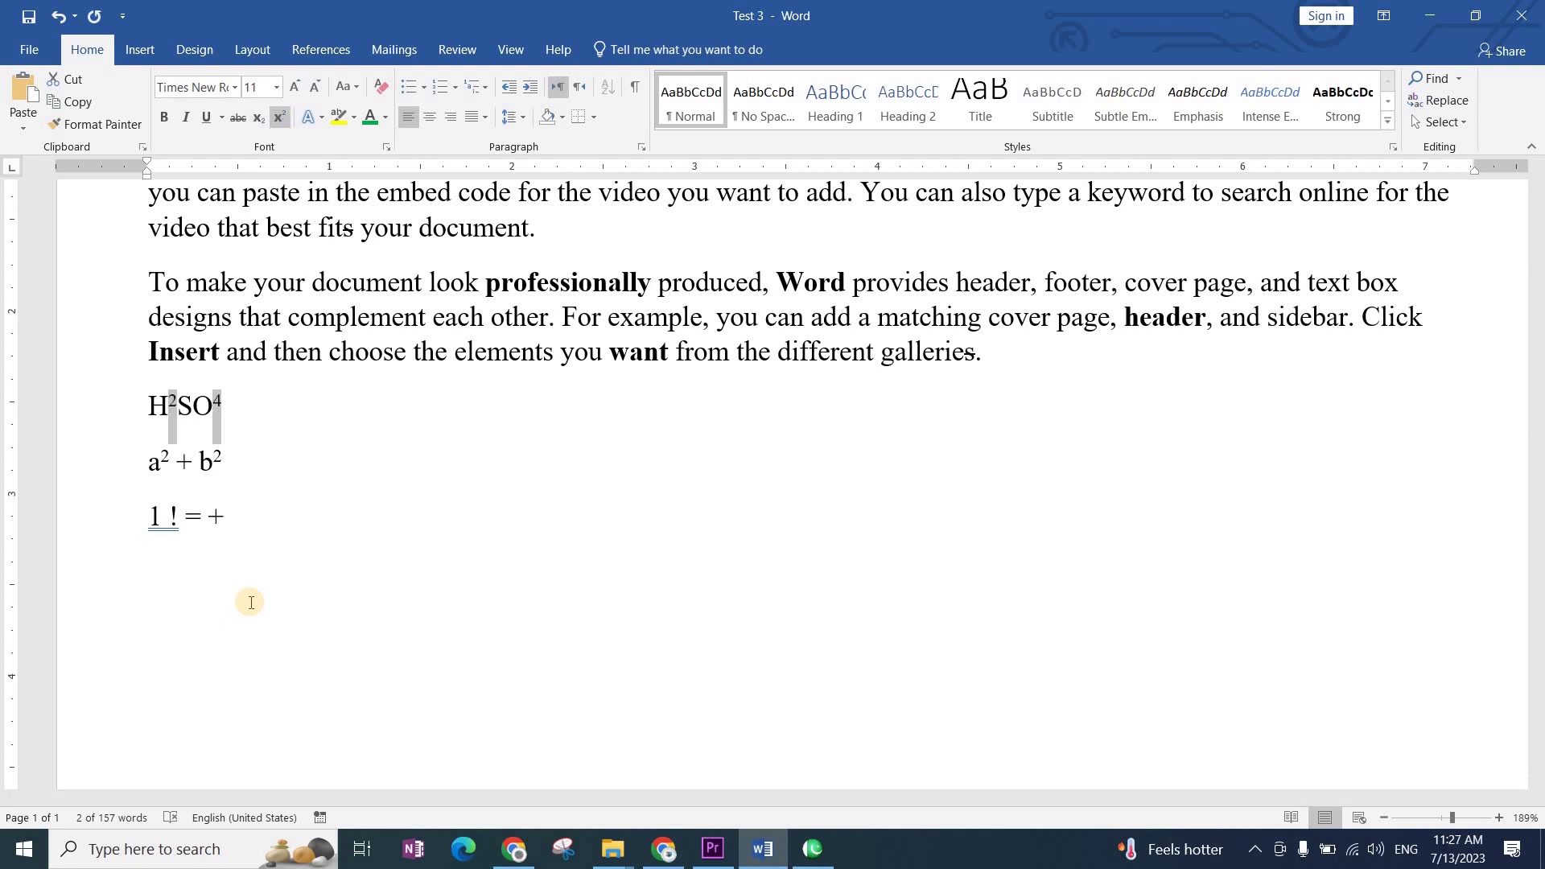
{"action": "key", "text": "ctrl+equal"}
{"action": "left_click", "coordinate": [289, 536]}
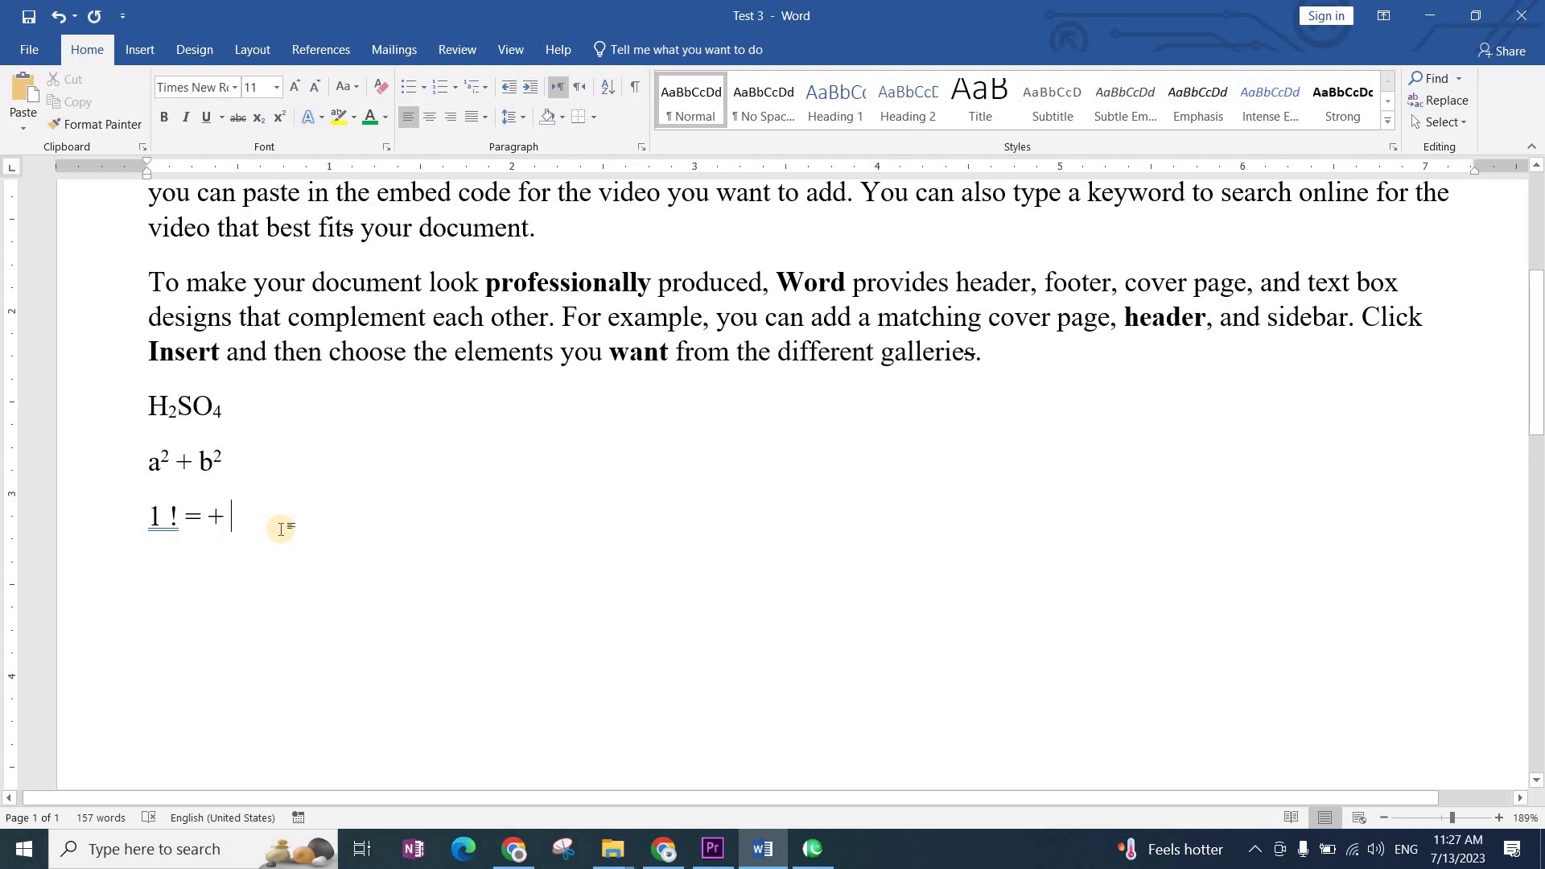
Step: Enter a person's full name on a new line below '1 ! = +' and open the File Info page
{"action": "key", "text": "Return"}
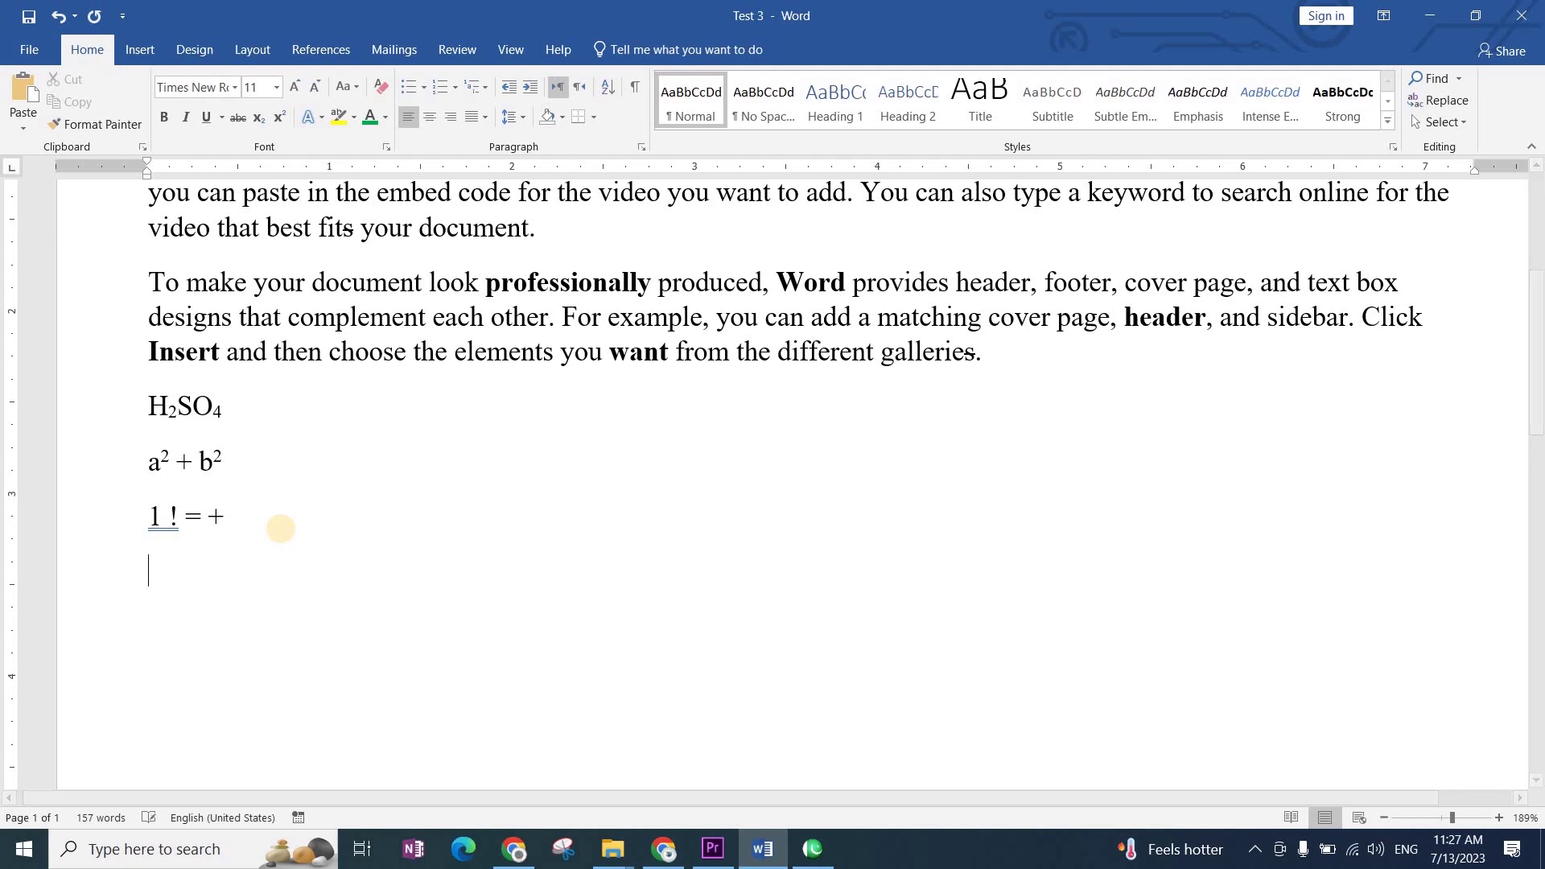
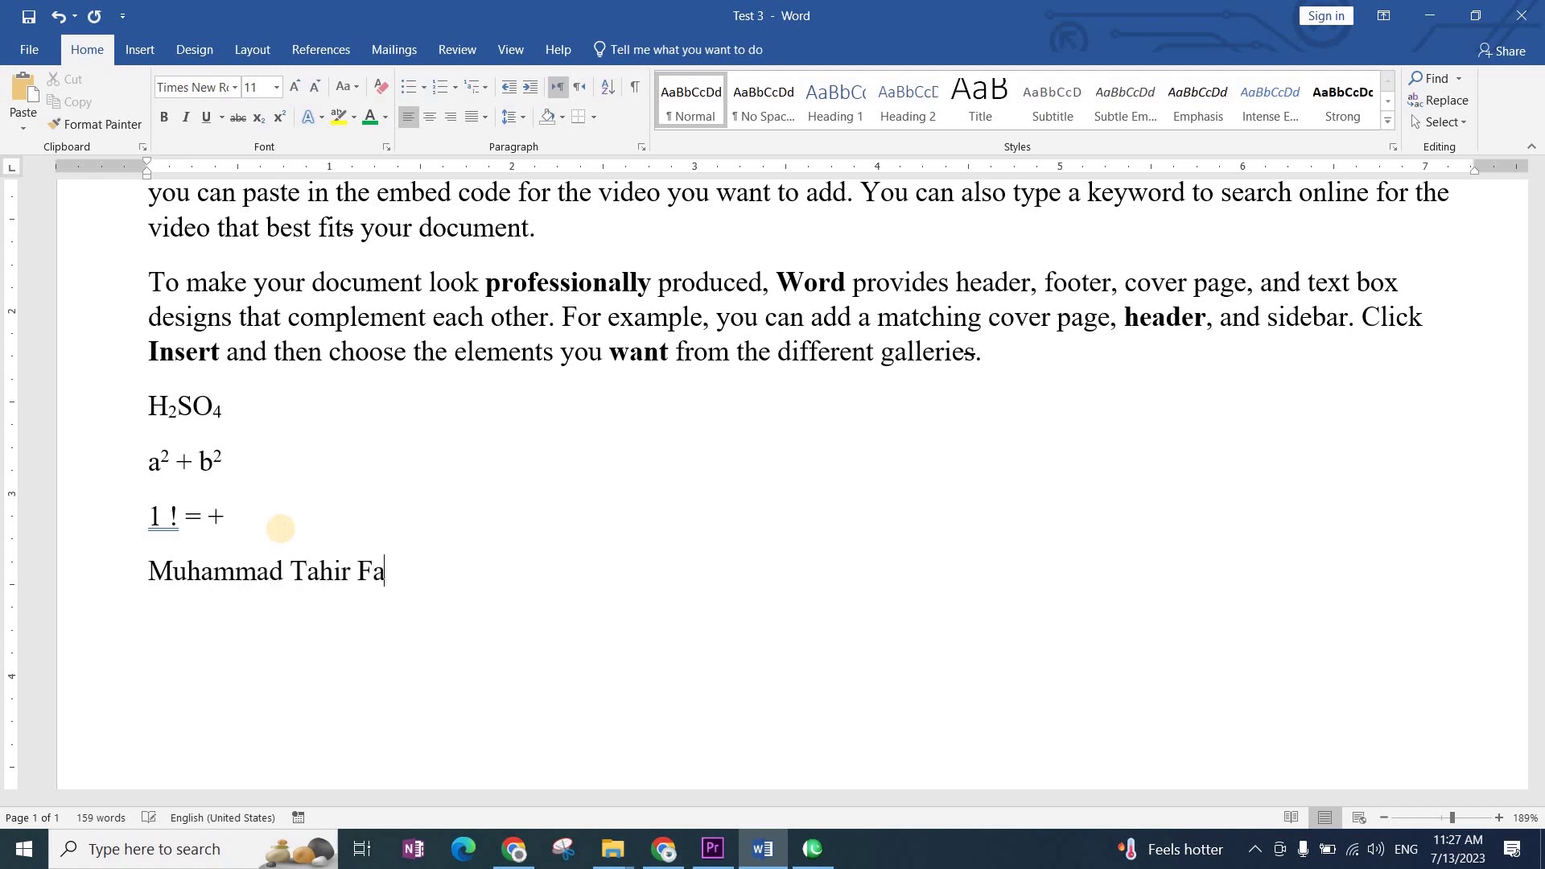
{"action": "key", "text": "Return"}
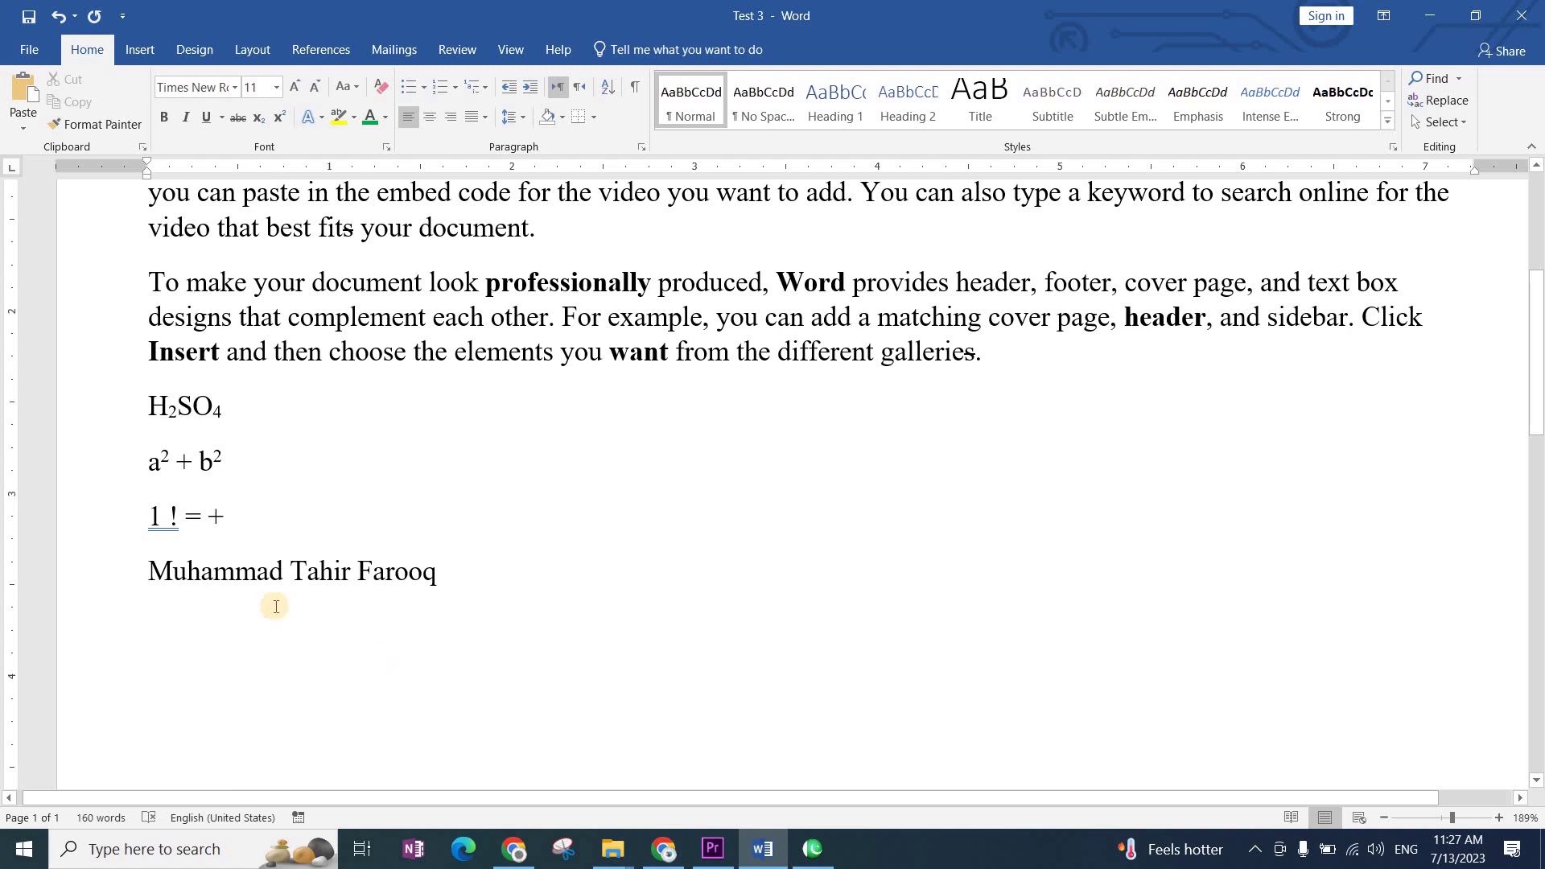
{"action": "left_click", "coordinate": [29, 54]}
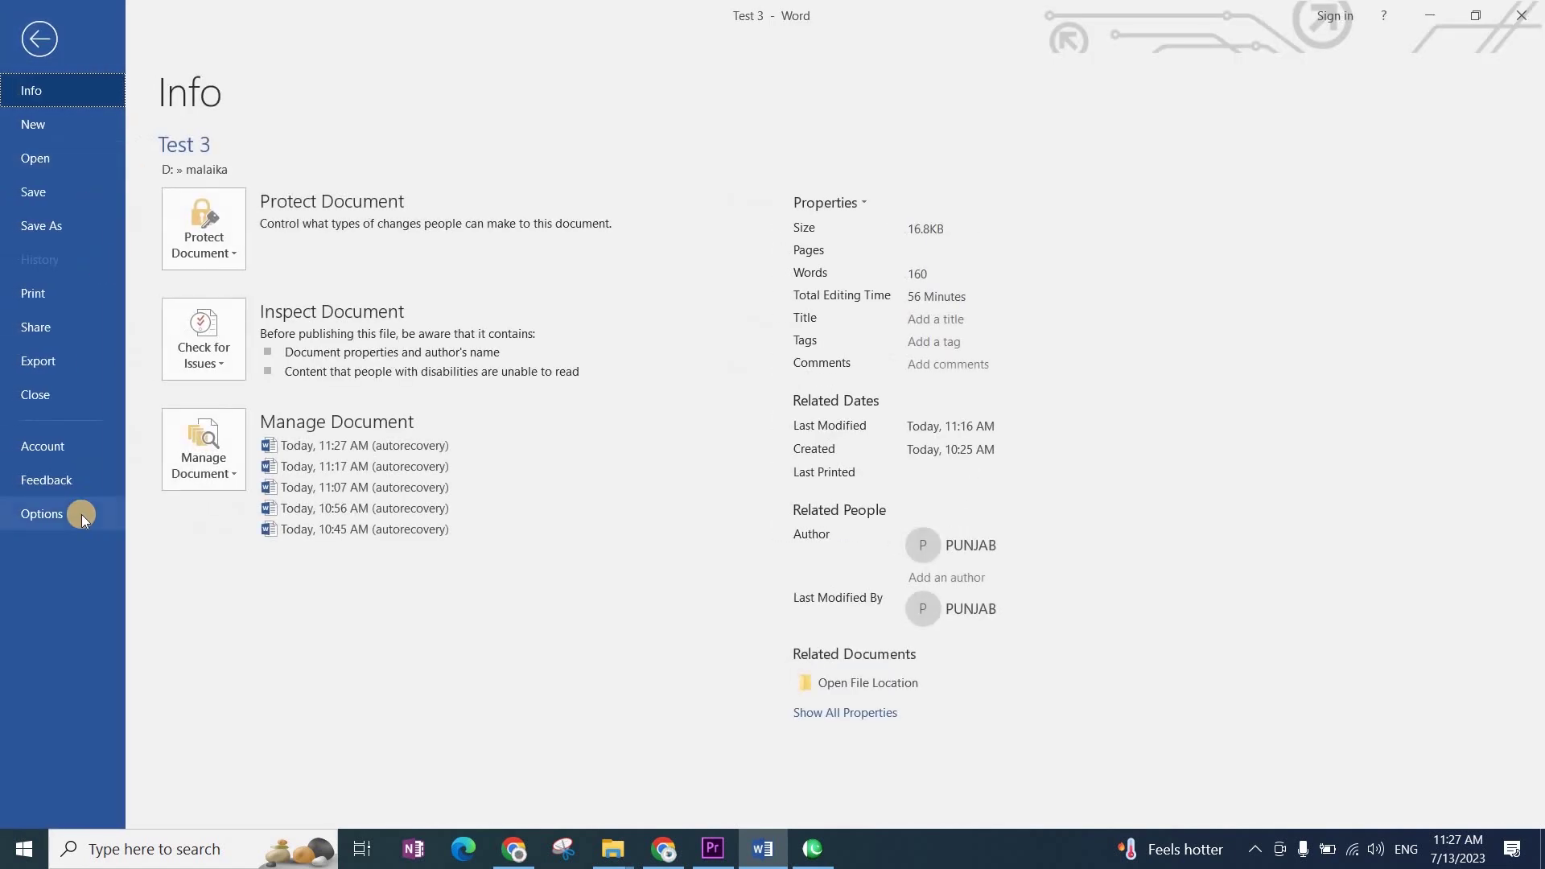
Step: Add an AutoCorrect entry replacing 'Mu' with the full name followed by 'SIr'
{"action": "left_click", "coordinate": [80, 514]}
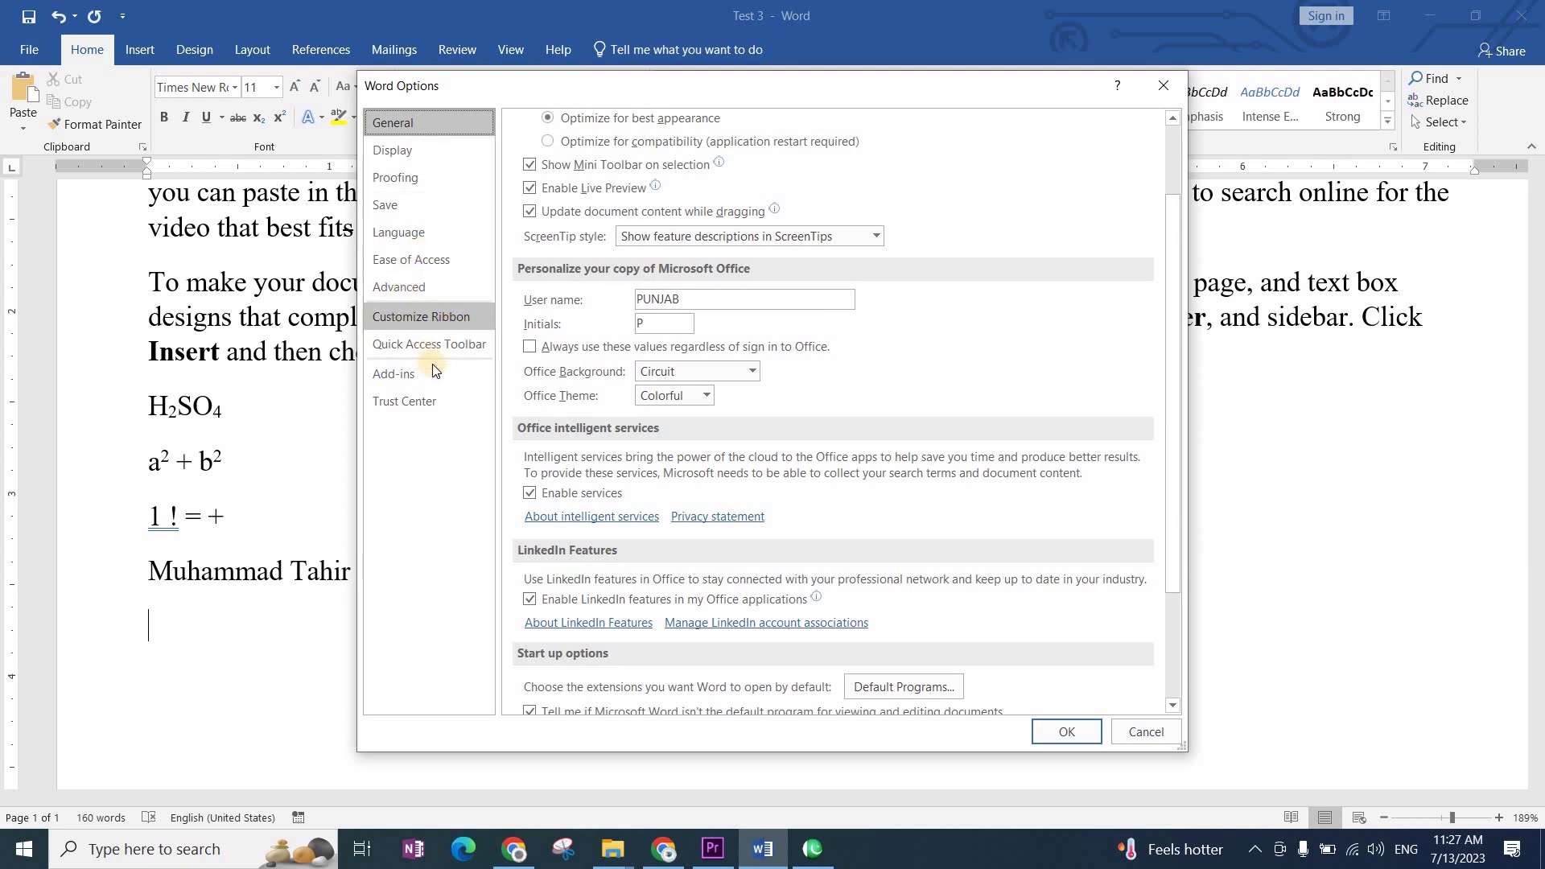
{"action": "left_click", "coordinate": [395, 177]}
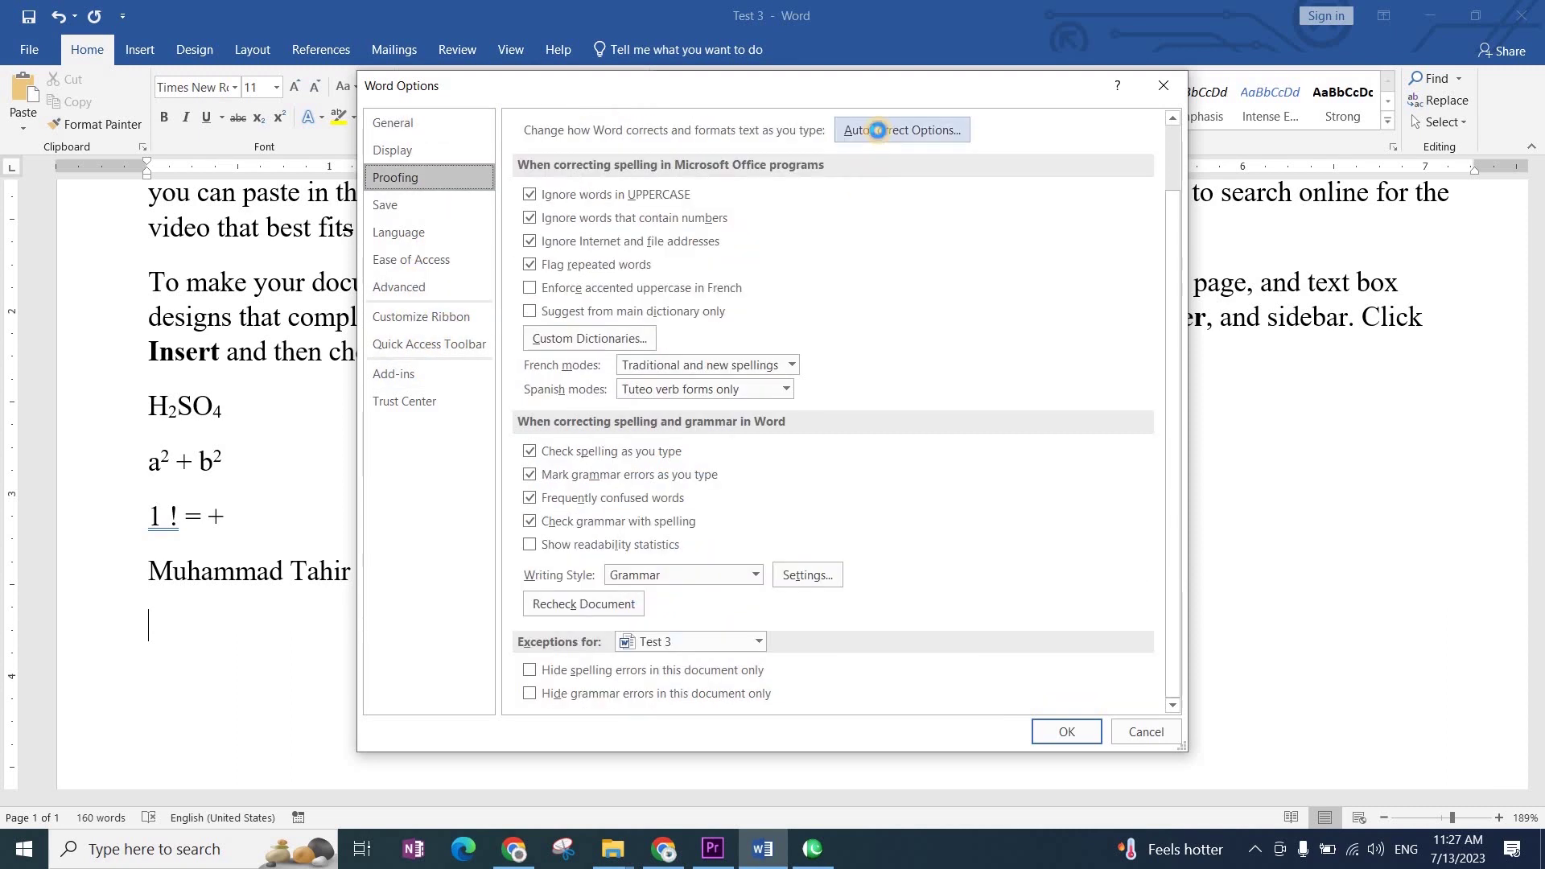
{"action": "left_click", "coordinate": [897, 130]}
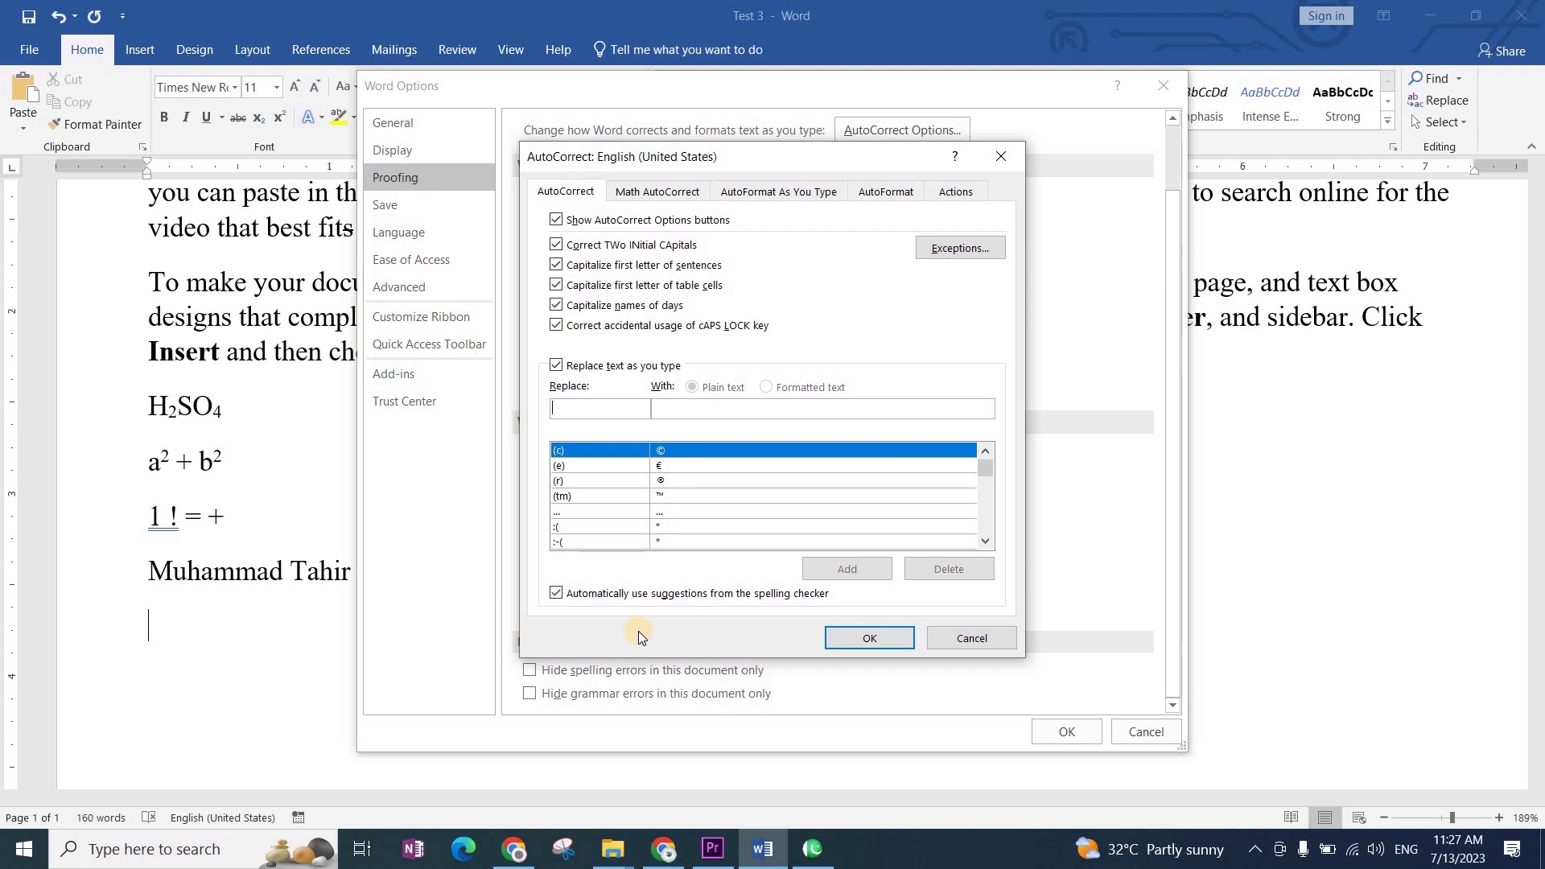
{"action": "type", "text": "Mu"}
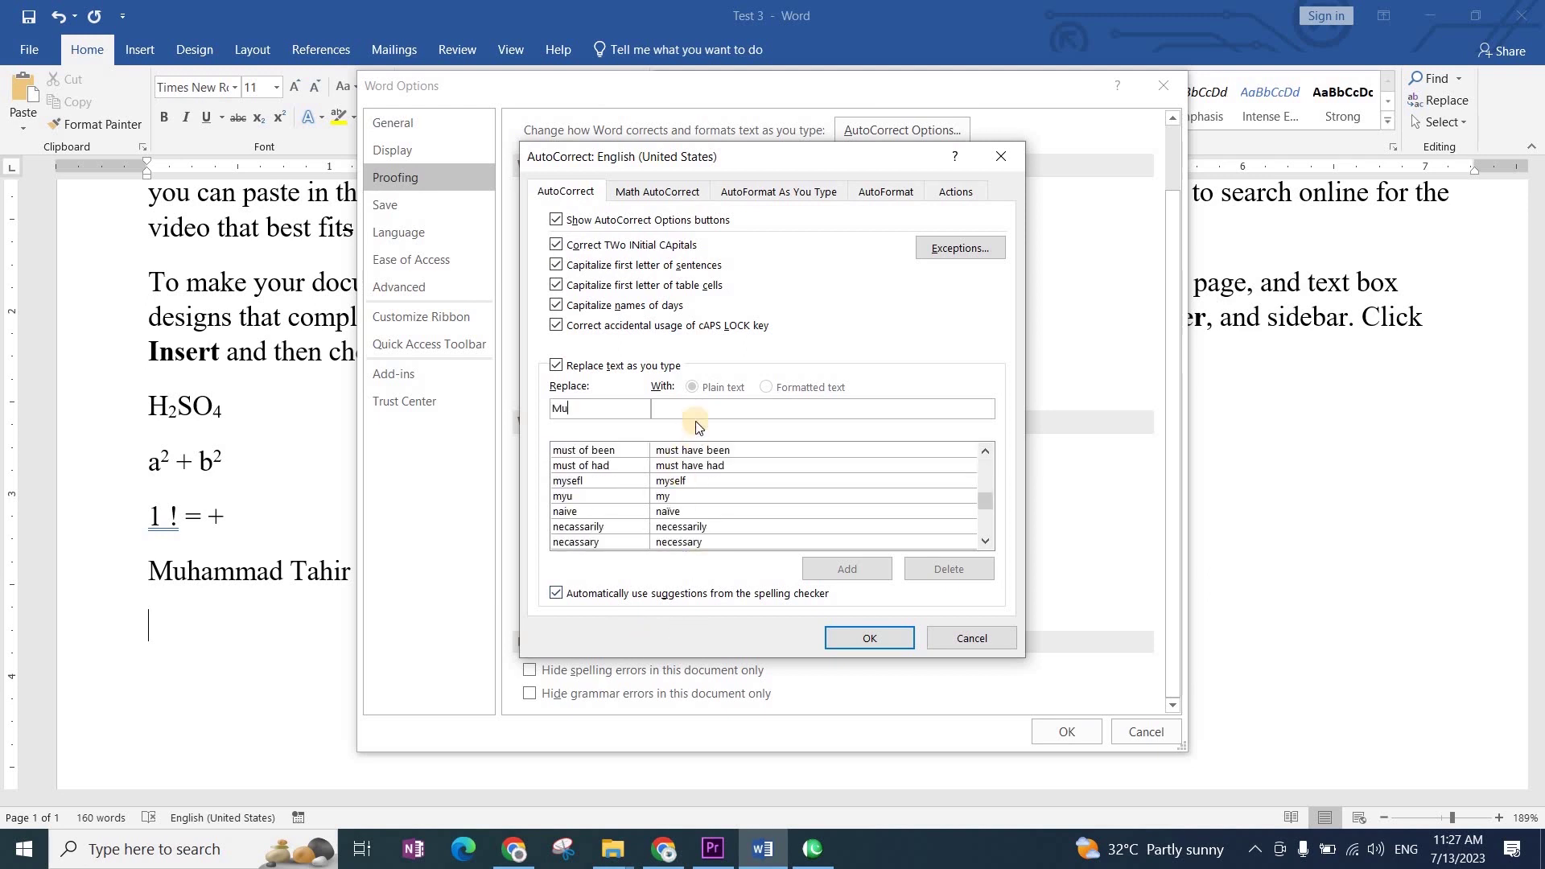
{"action": "left_click", "coordinate": [695, 408]}
{"action": "left_click", "coordinate": [786, 411]}
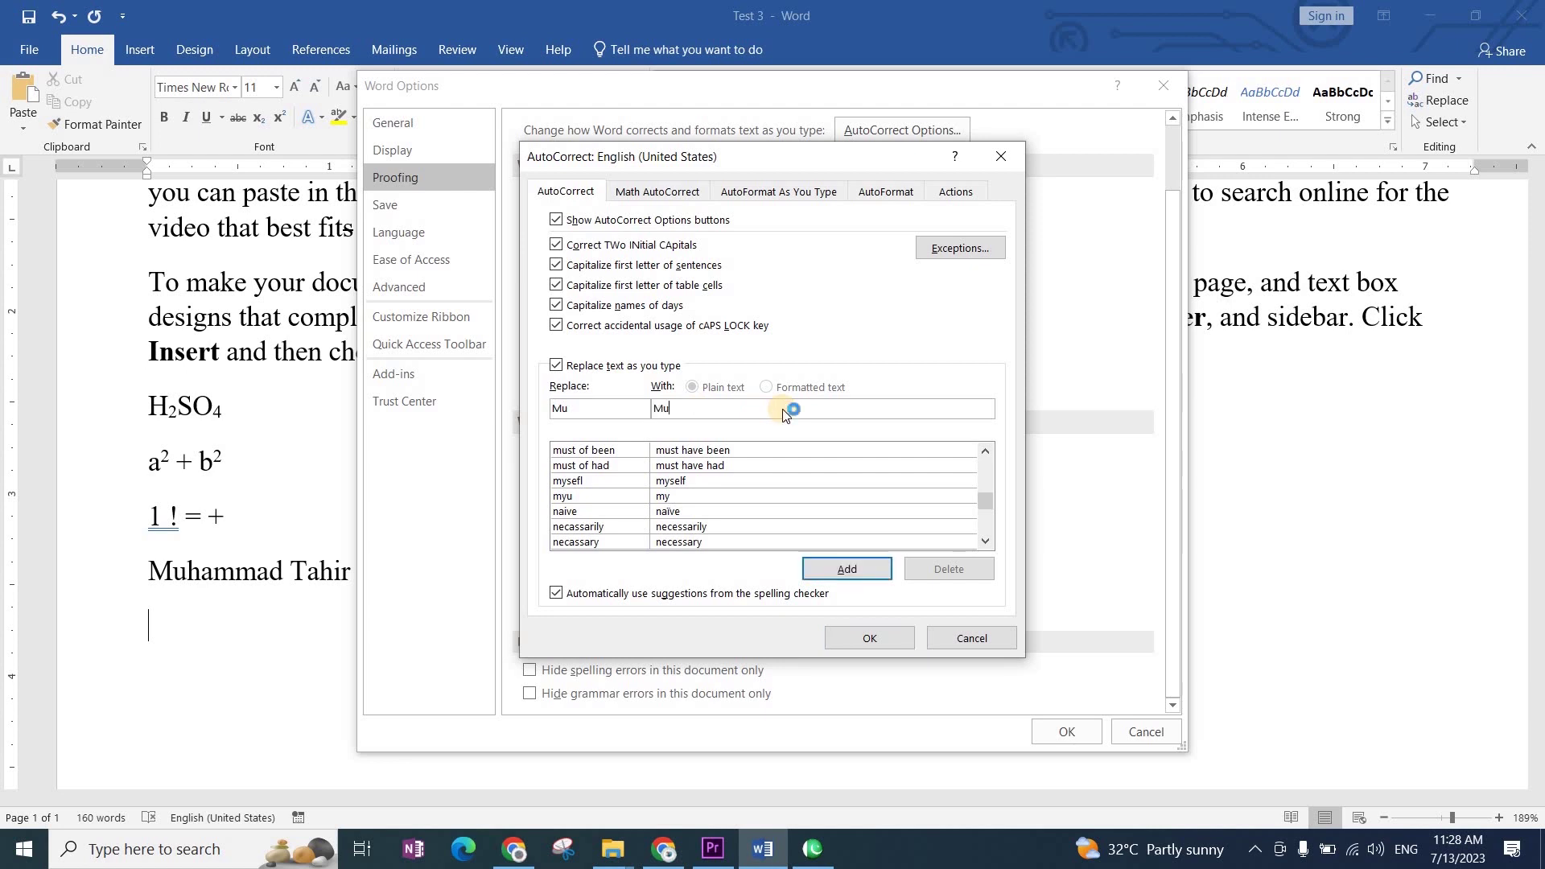
{"action": "type", "text": "SIr"}
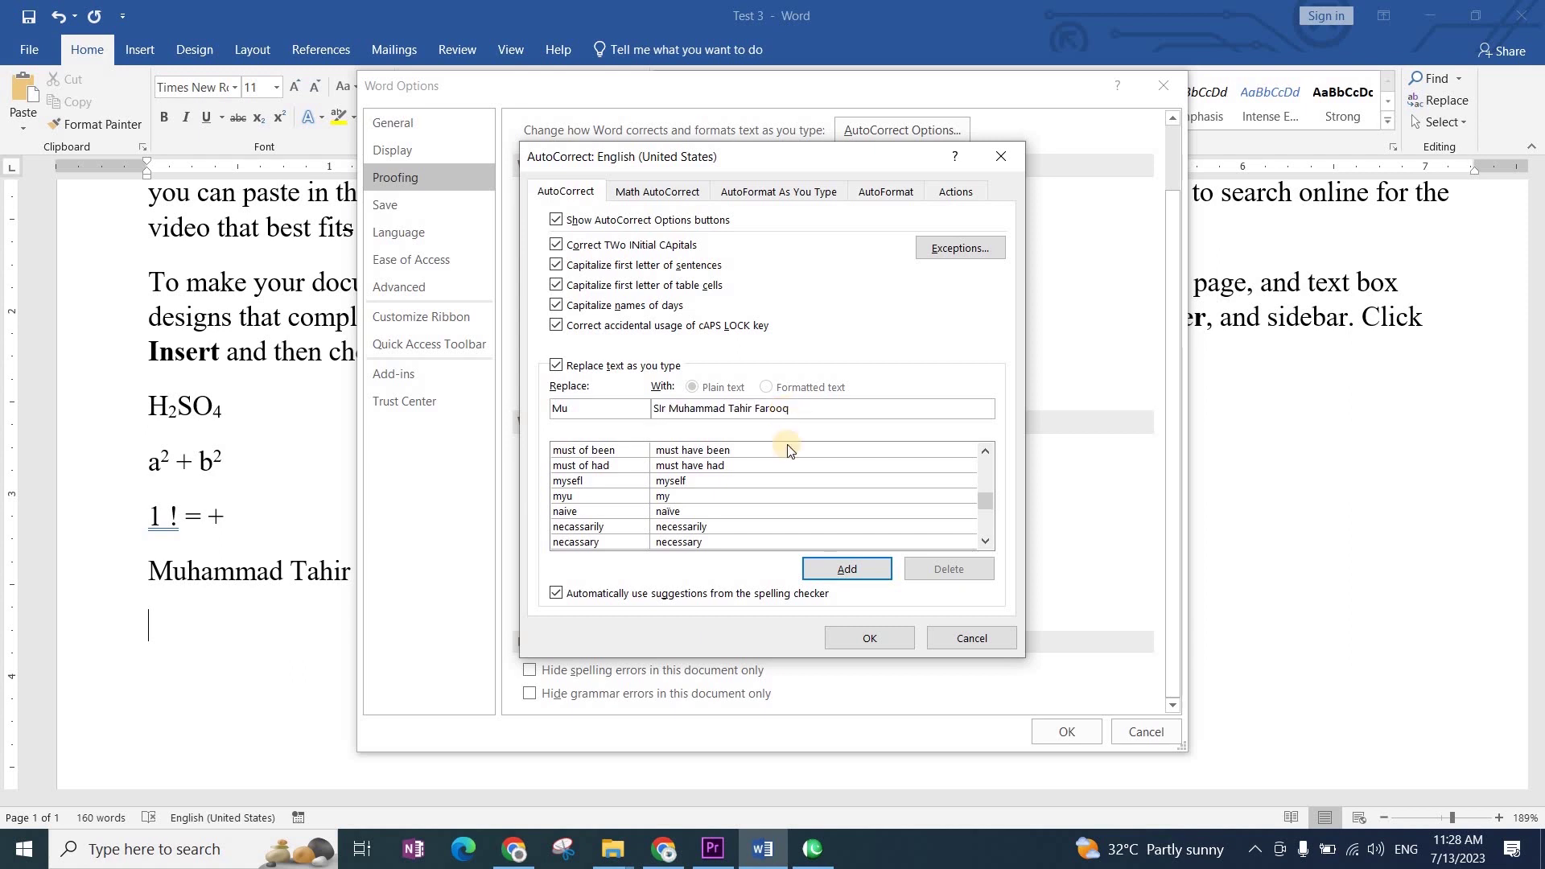
{"action": "left_click", "coordinate": [834, 567]}
{"action": "left_click", "coordinate": [871, 640]}
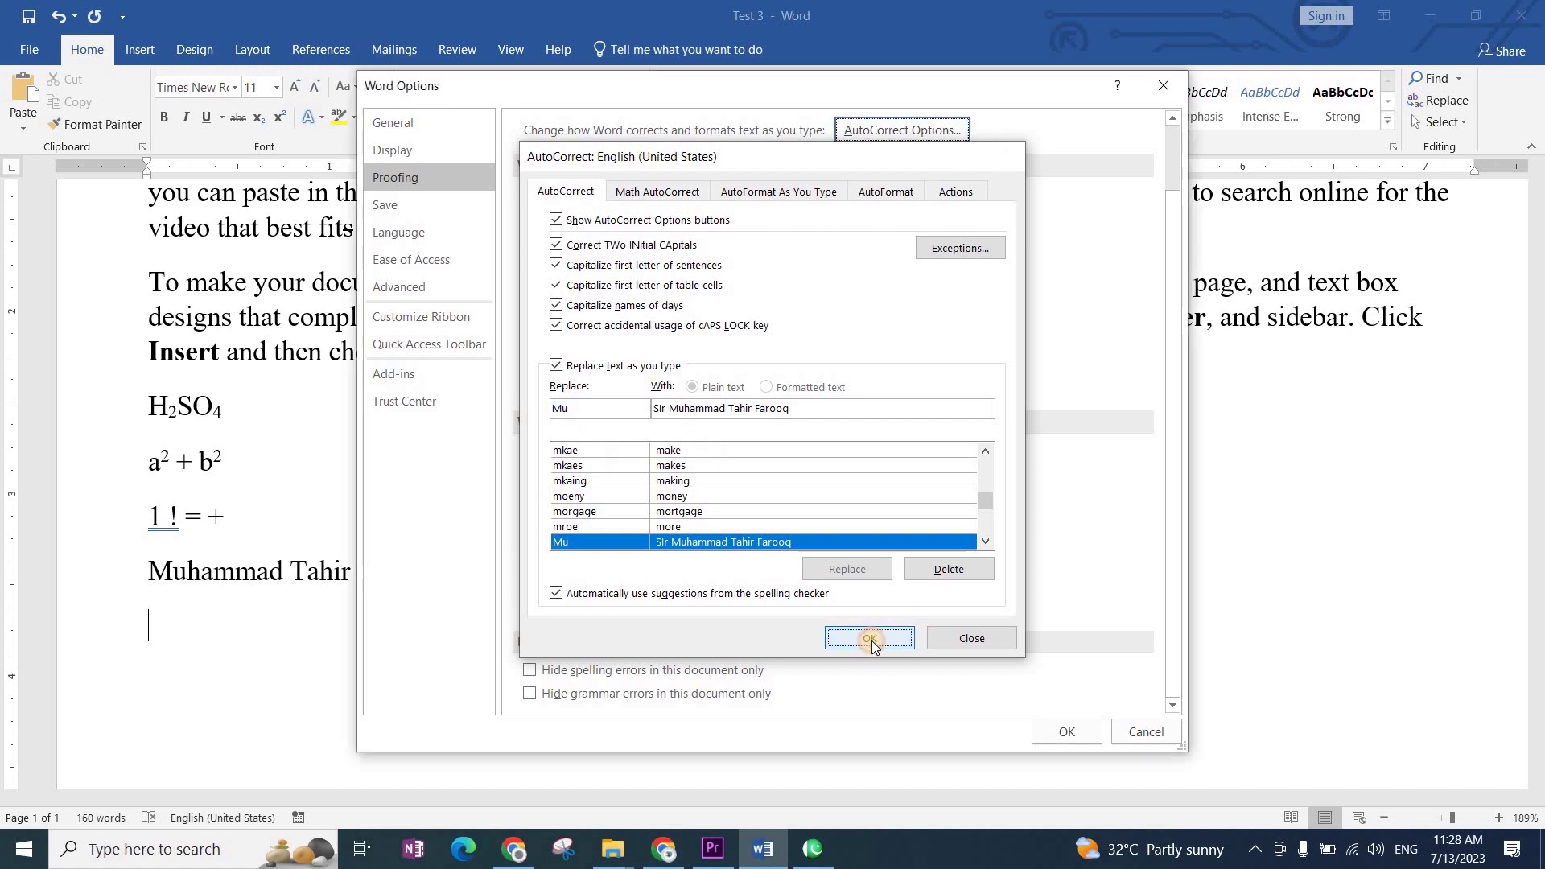
{"action": "left_click", "coordinate": [1081, 725]}
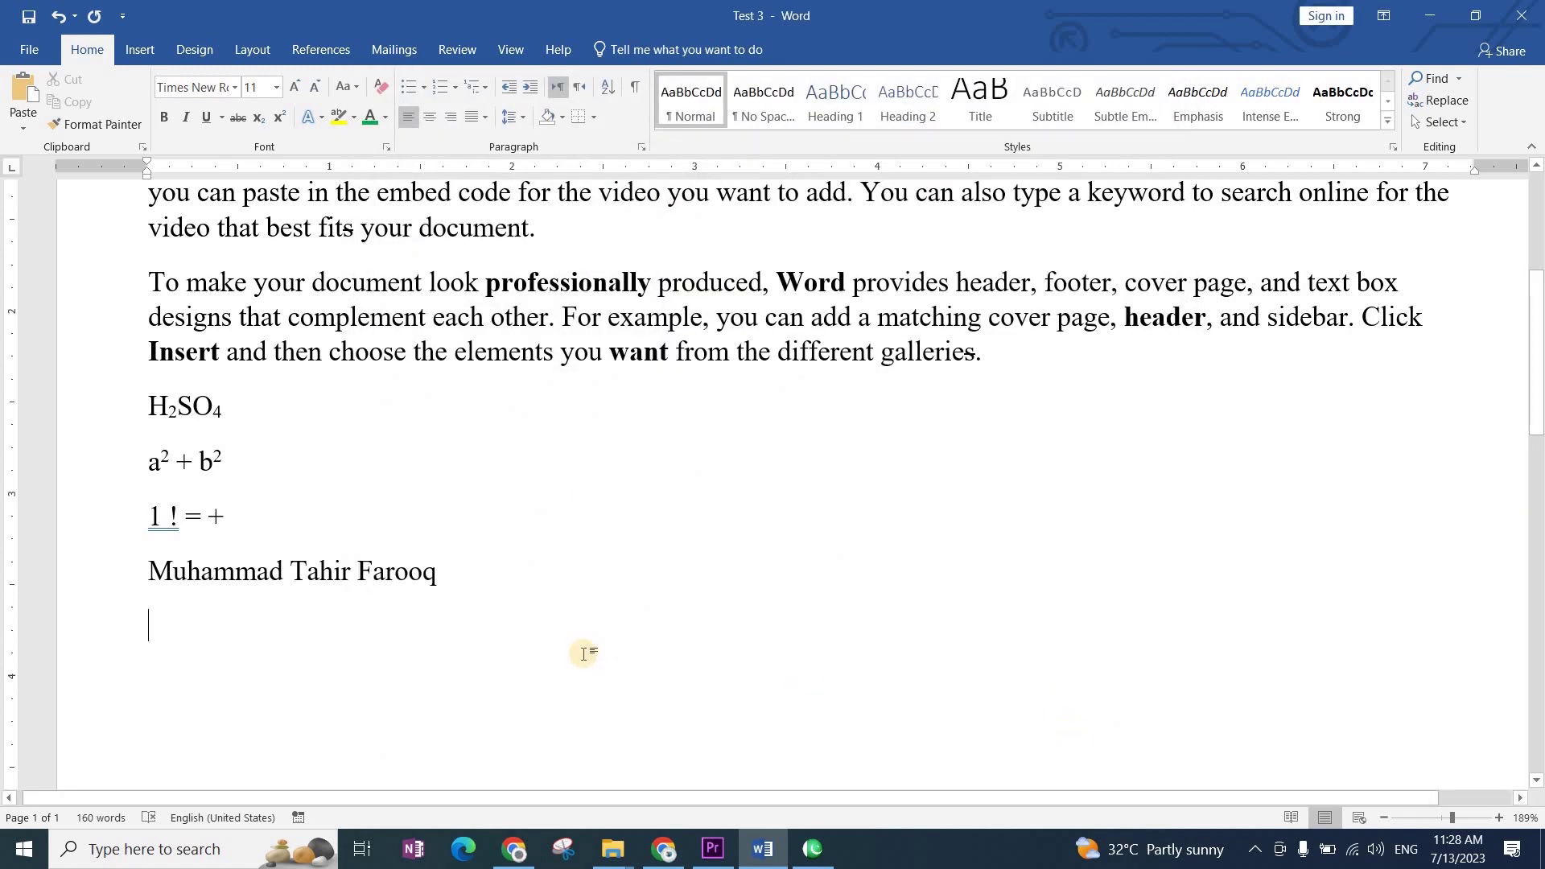
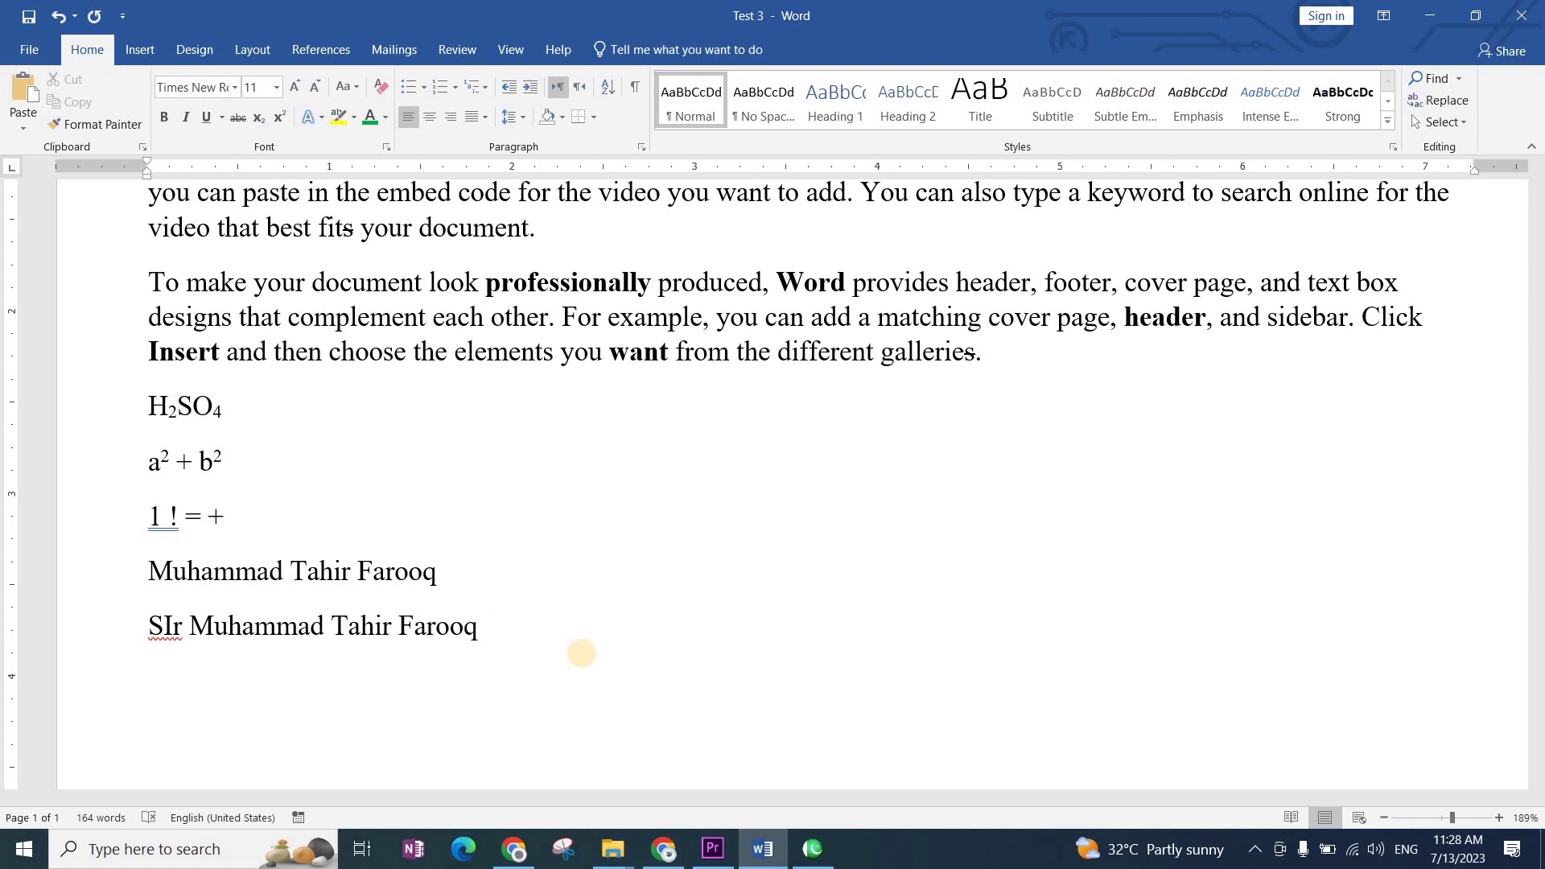
Step: Type 'Mu' on the empty line so it expands to the titled full name
{"action": "key", "text": "Home"}
{"action": "key", "text": "Right"}
{"action": "key", "text": "Right"}
Step: Replace the Mu AutoCorrect entry so its expansion reads 'Sir' instead of 'SIr'
{"action": "left_click", "coordinate": [29, 49]}
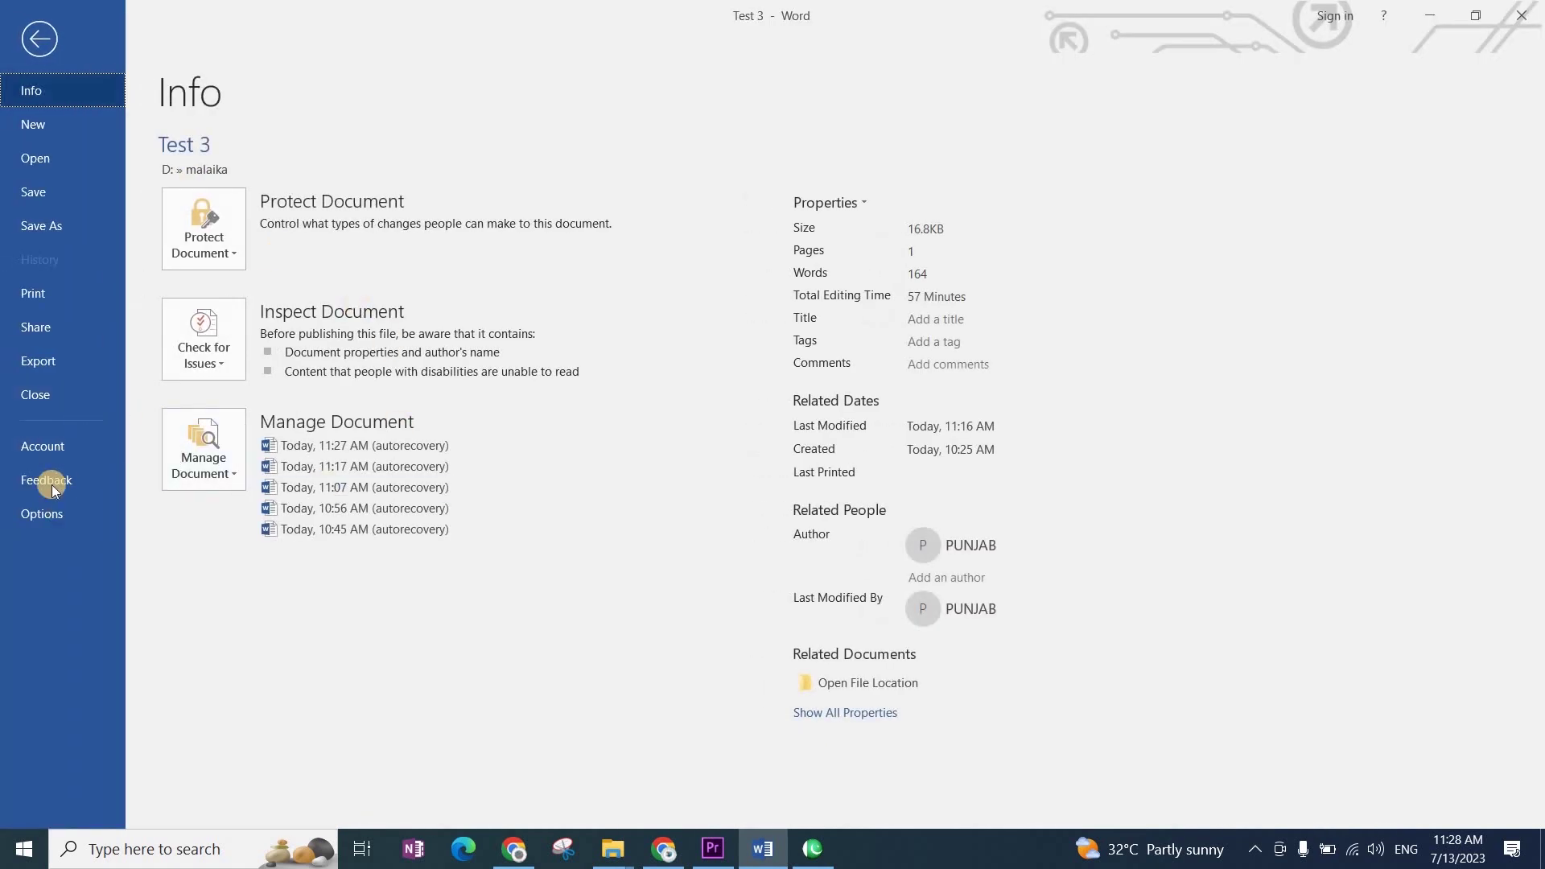
{"action": "left_click", "coordinate": [53, 512]}
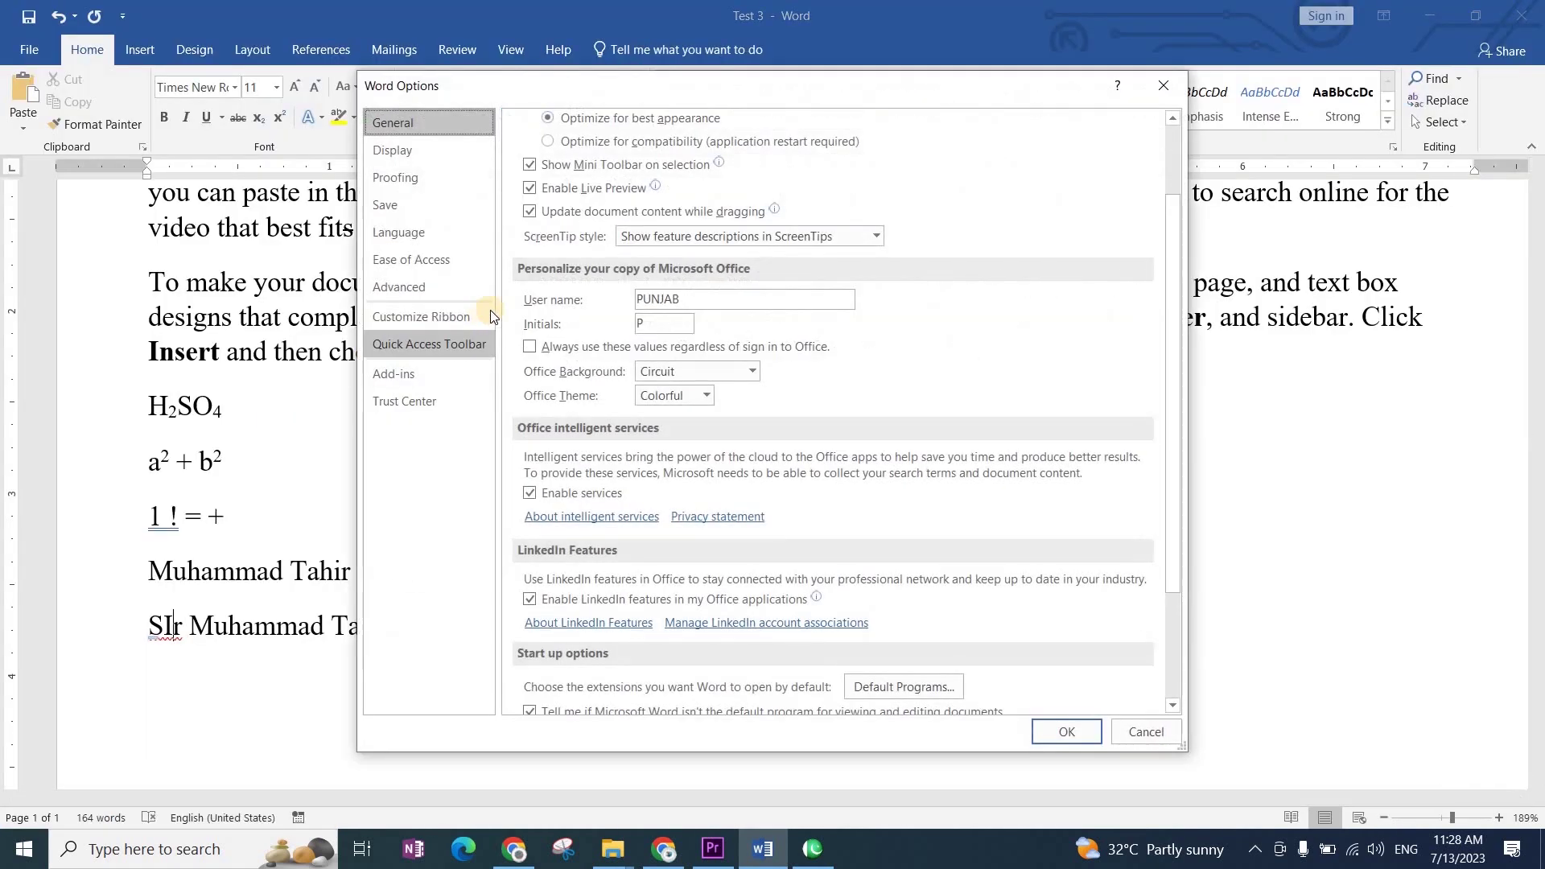
{"action": "left_click", "coordinate": [410, 178]}
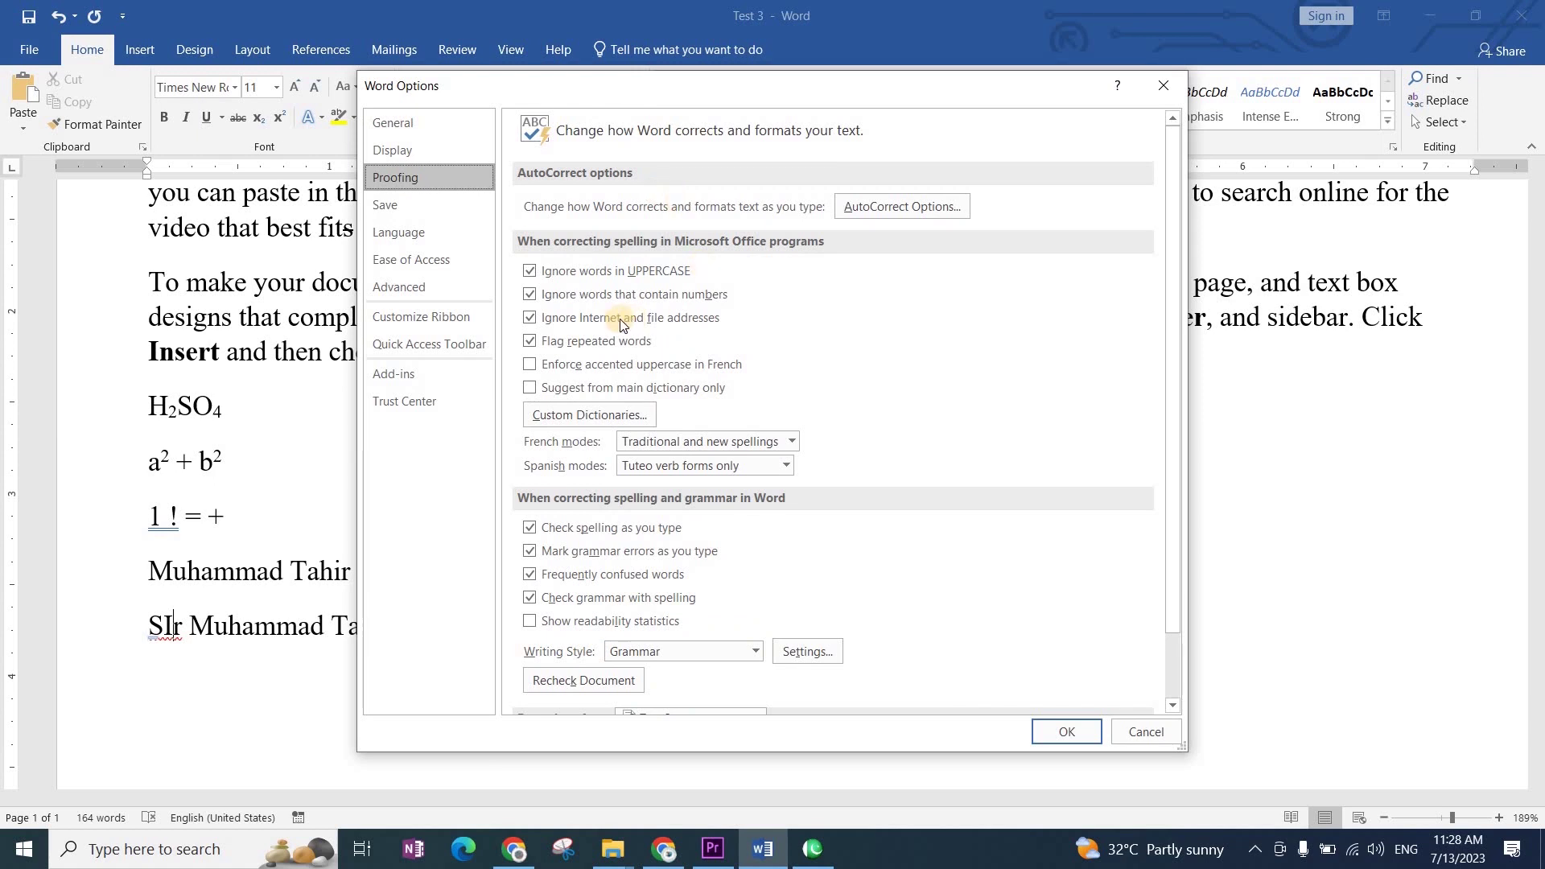
{"action": "left_click", "coordinate": [894, 202]}
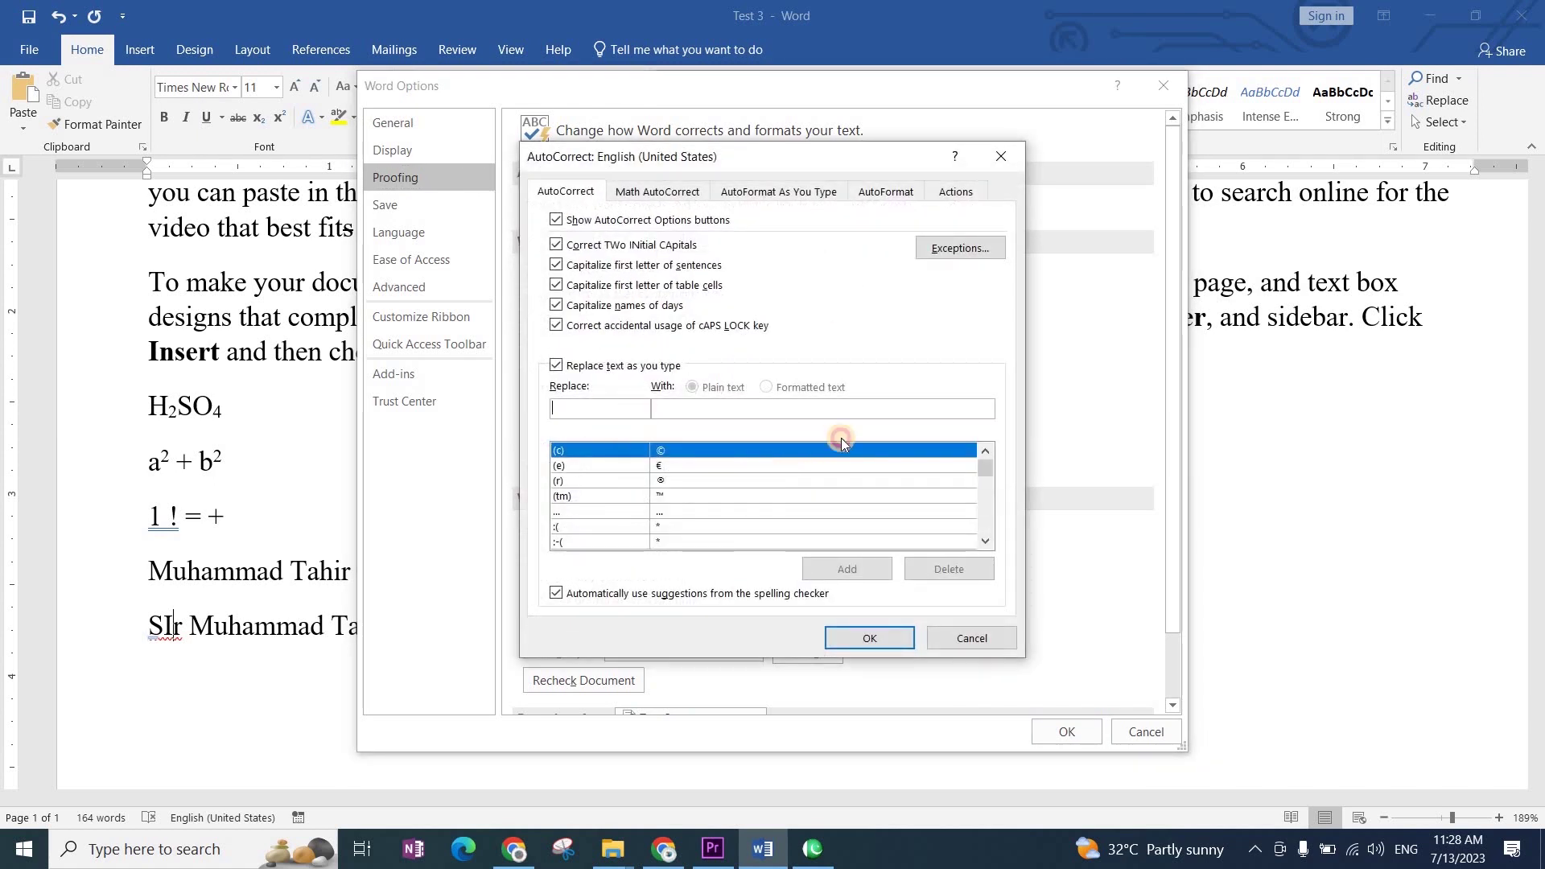
{"action": "type", "text": "Mu"}
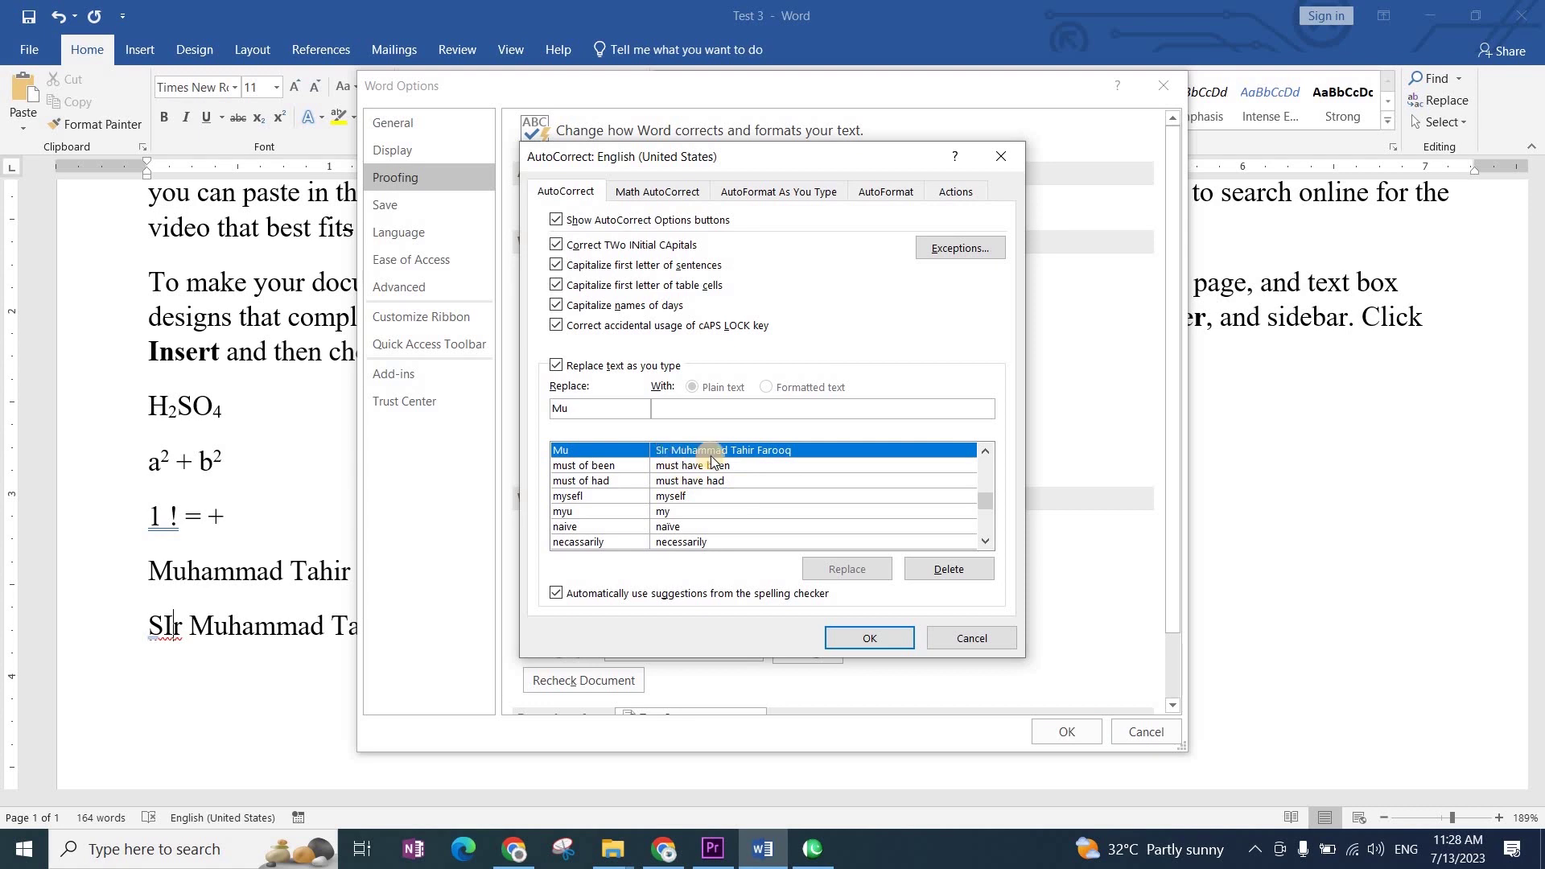
{"action": "left_click", "coordinate": [949, 569]}
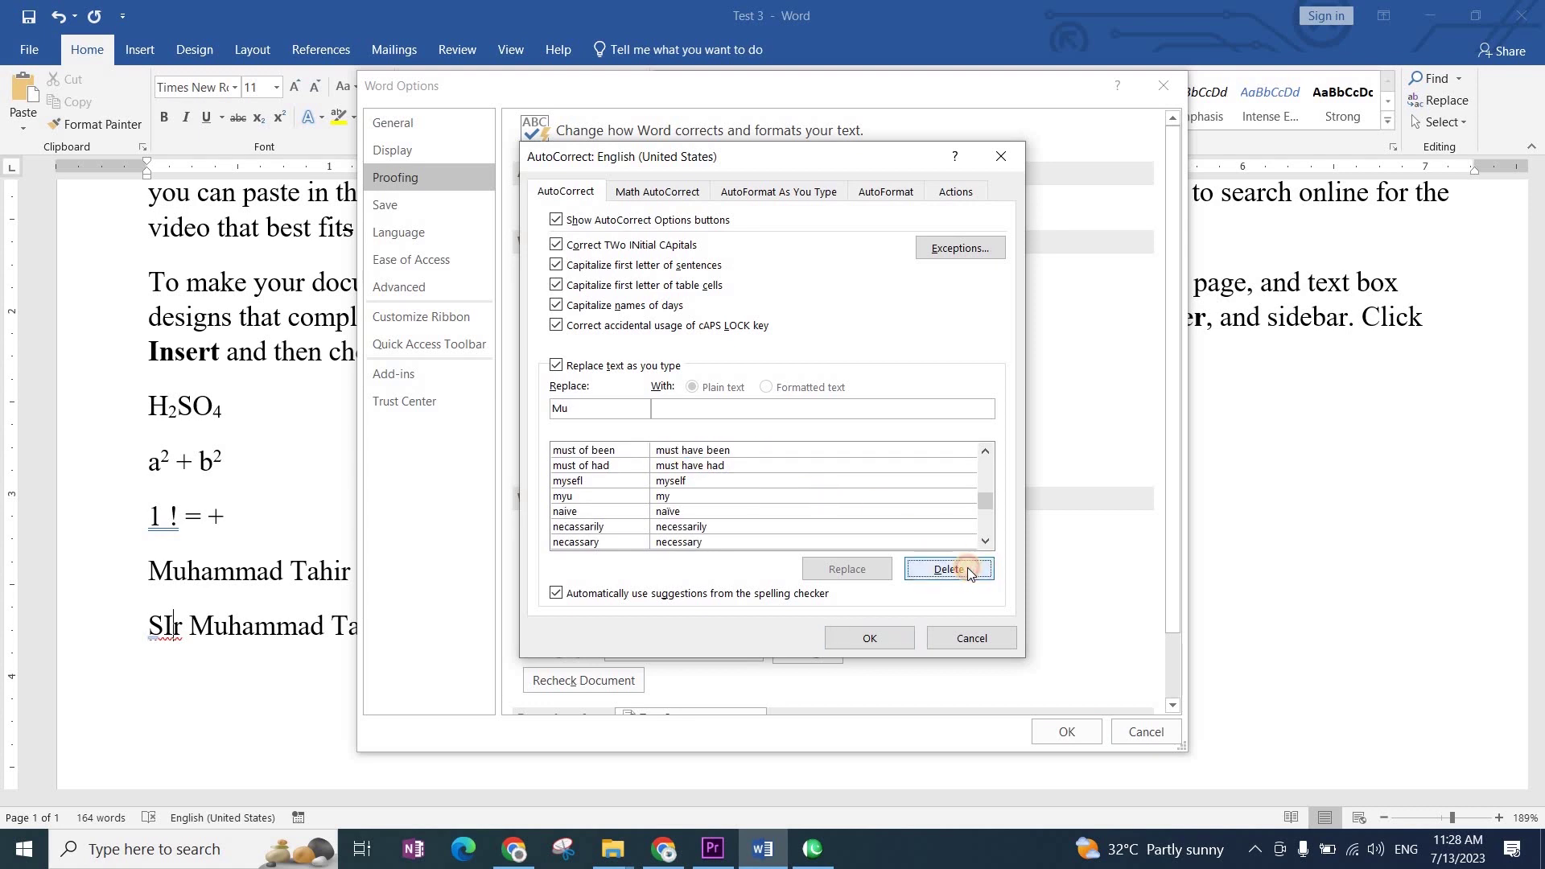
{"action": "left_click", "coordinate": [672, 407]}
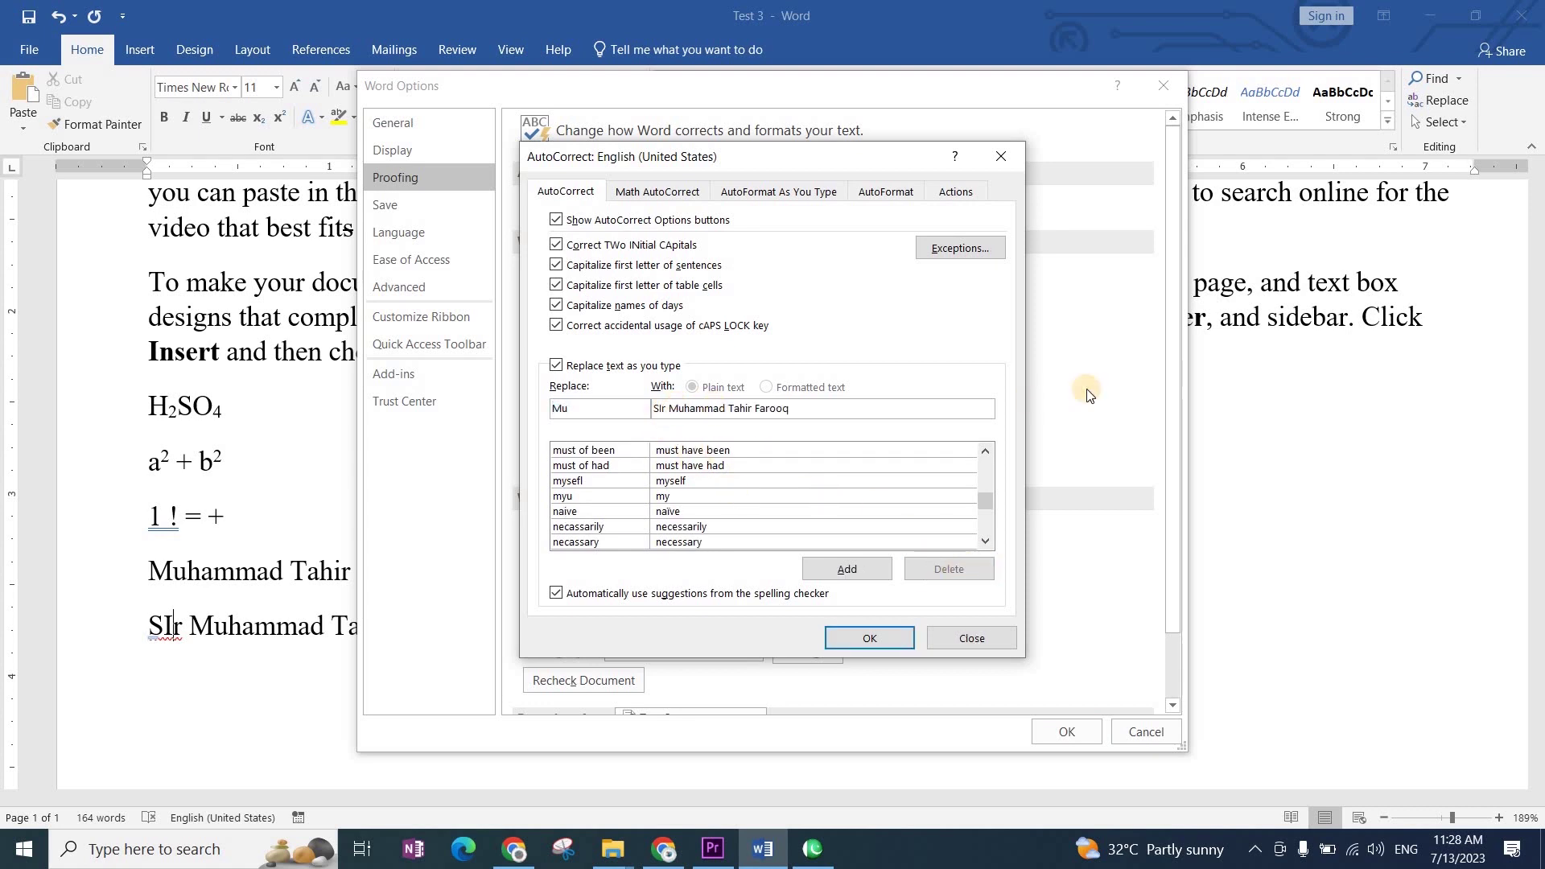
{"action": "key", "text": "BackSpace"}
{"action": "type", "text": "i"}
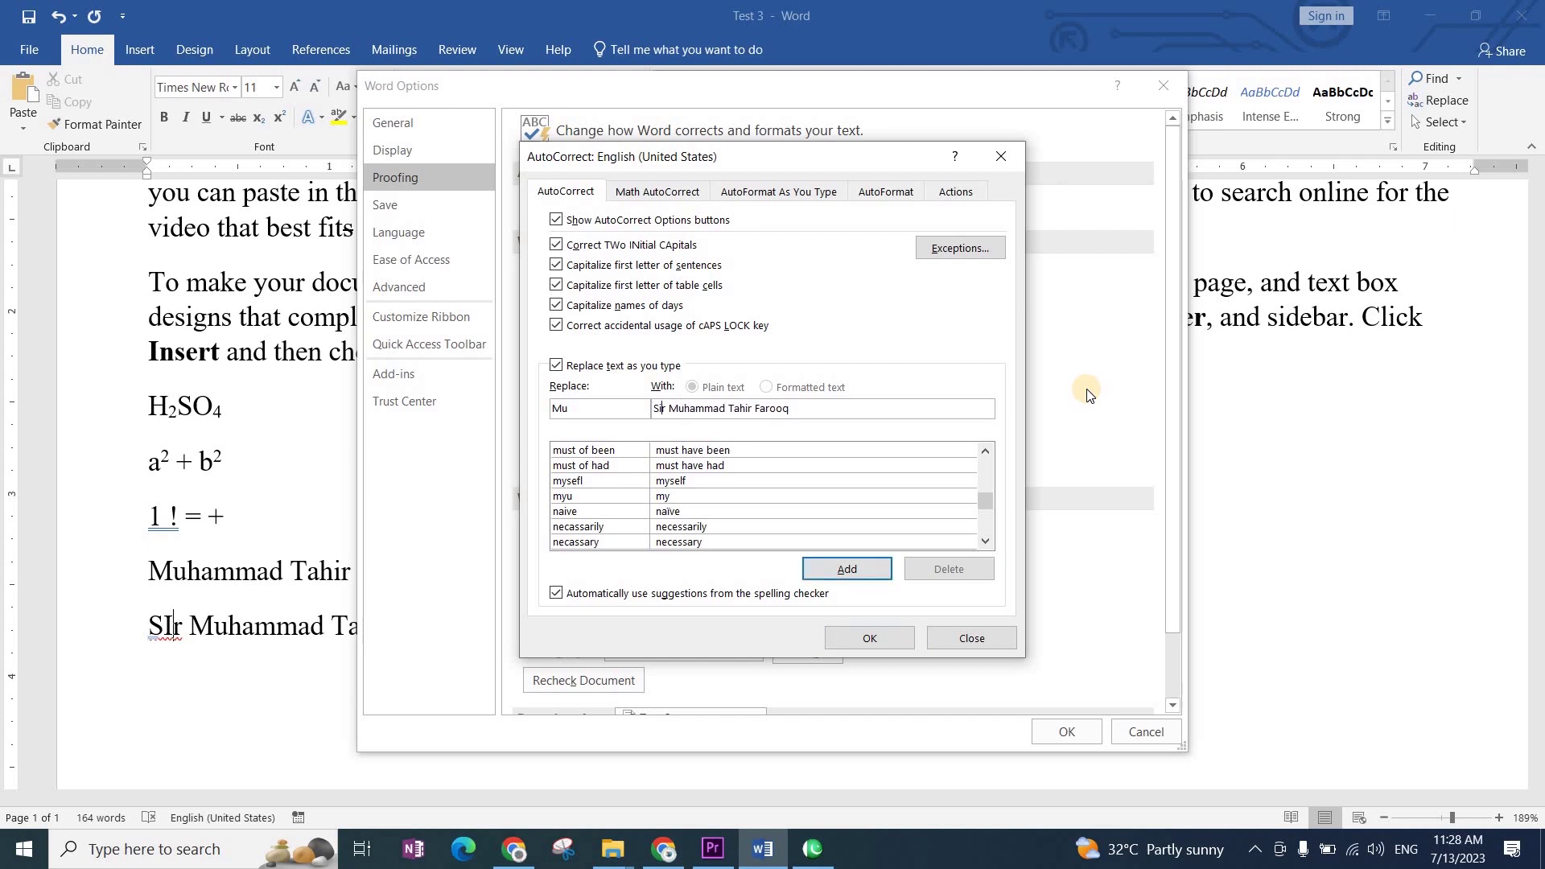
{"action": "left_click", "coordinate": [865, 572]}
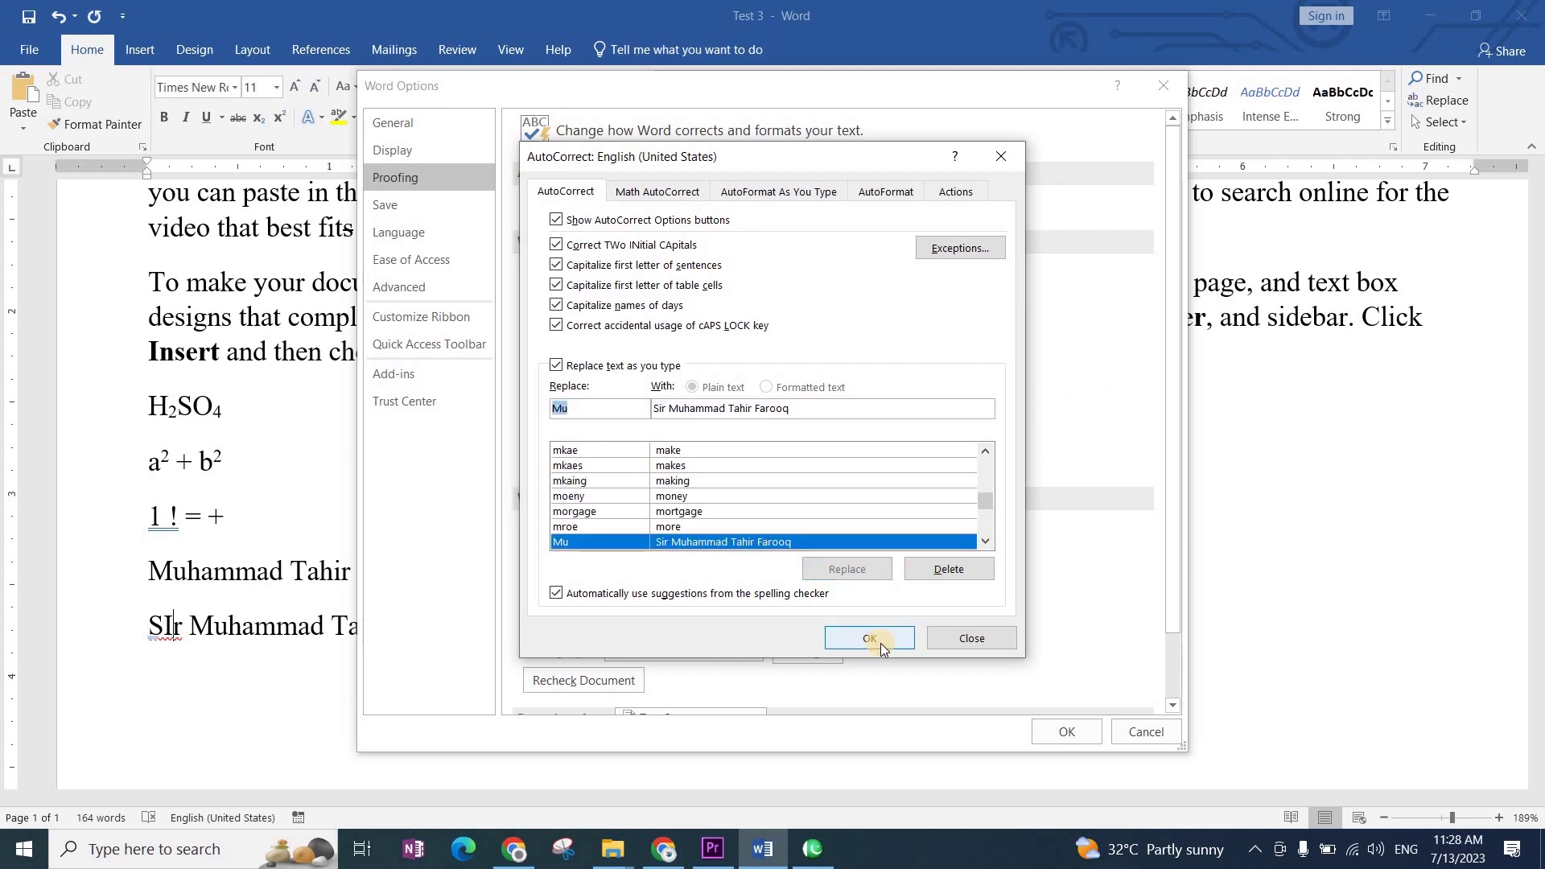
{"action": "left_click", "coordinate": [876, 641]}
{"action": "left_click", "coordinate": [1071, 731]}
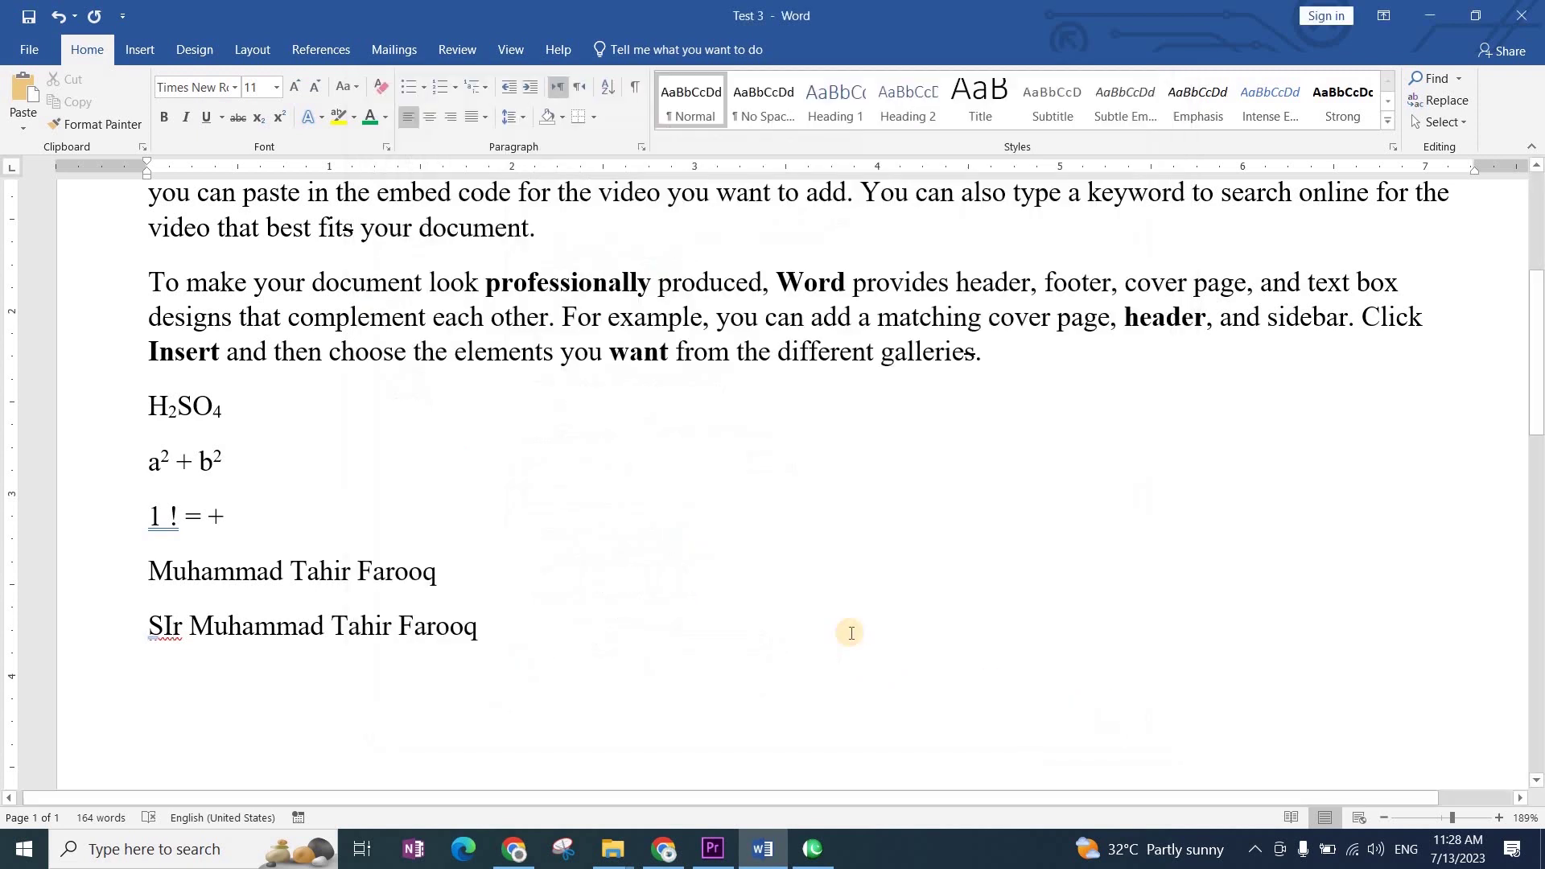
Step: Delete the SIr line and type Mu twice after the name, adding two titled copies
{"action": "key", "text": "End"}
{"action": "key", "text": "shift+Home"}
{"action": "key", "text": "BackSpace"}
{"action": "key", "text": "BackSpace"}
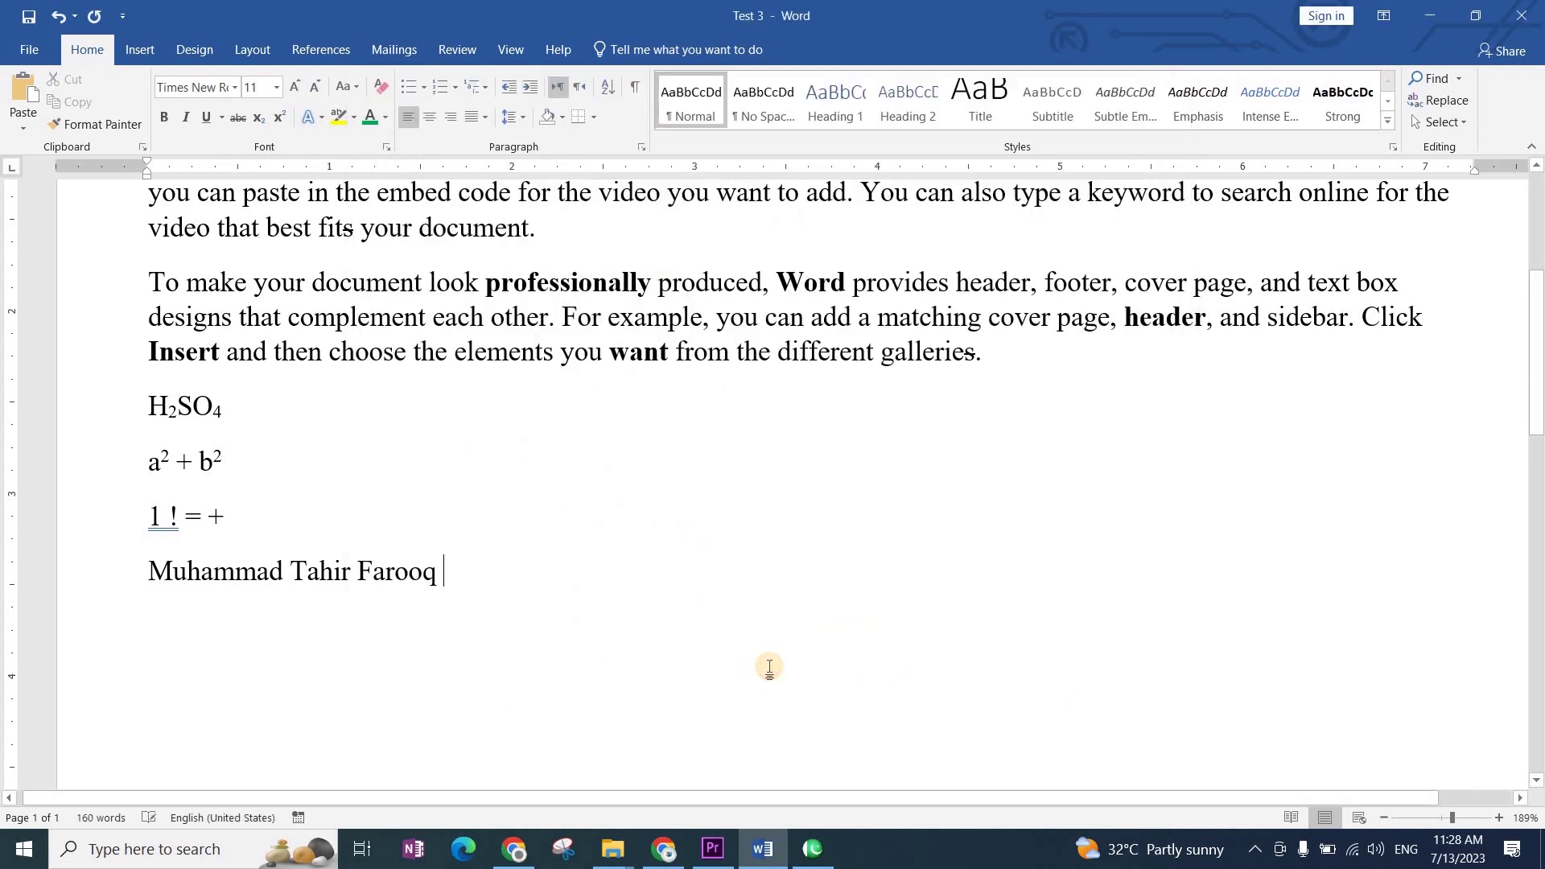
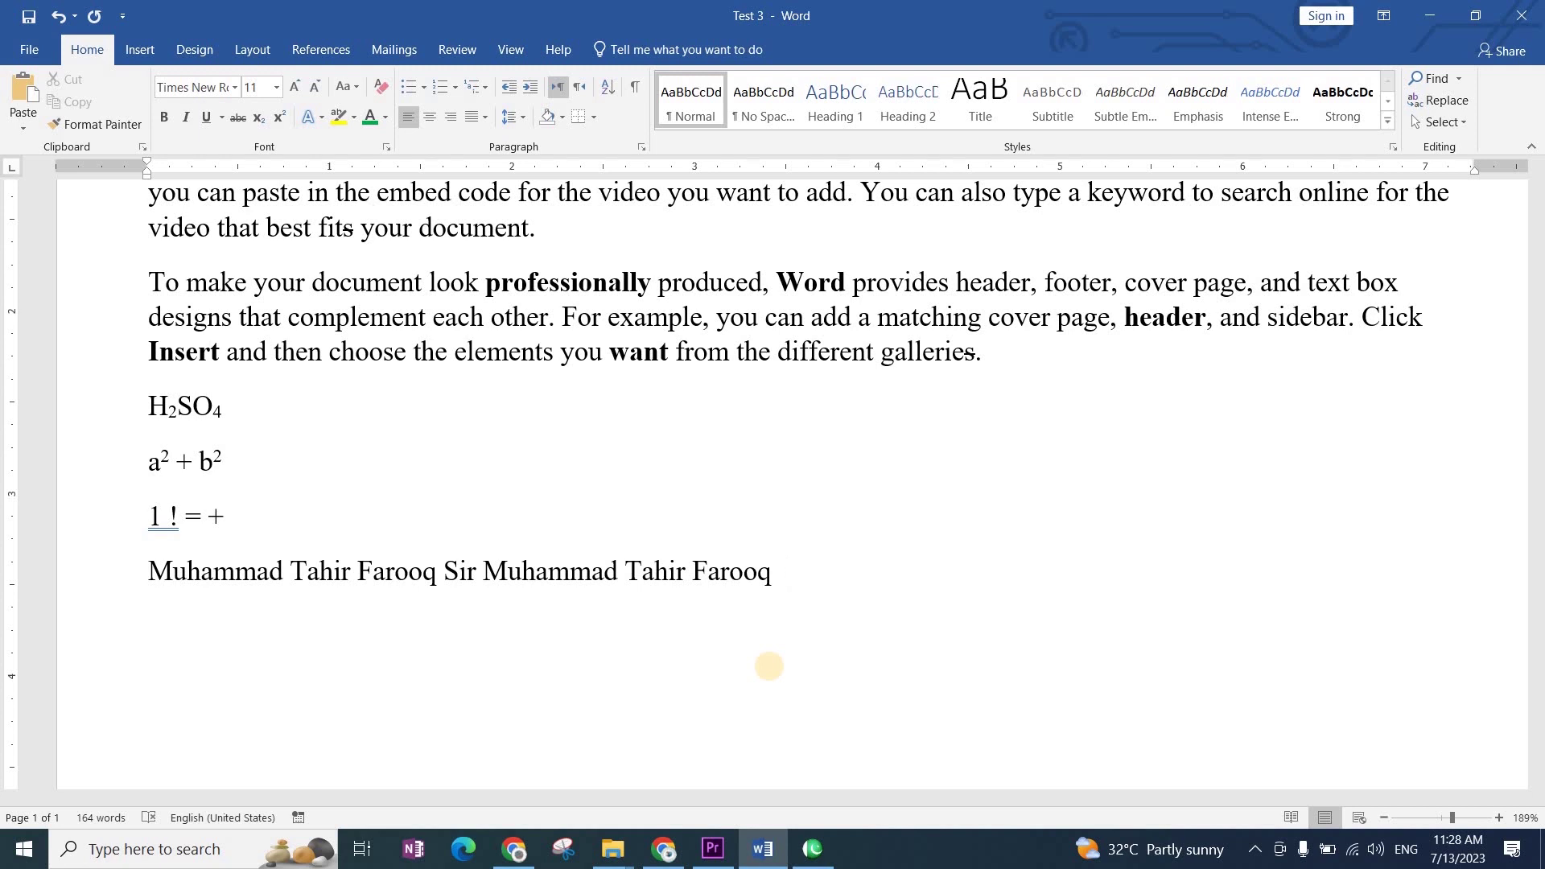
{"action": "type", "text": "Mu"}
{"action": "key", "text": "Return"}
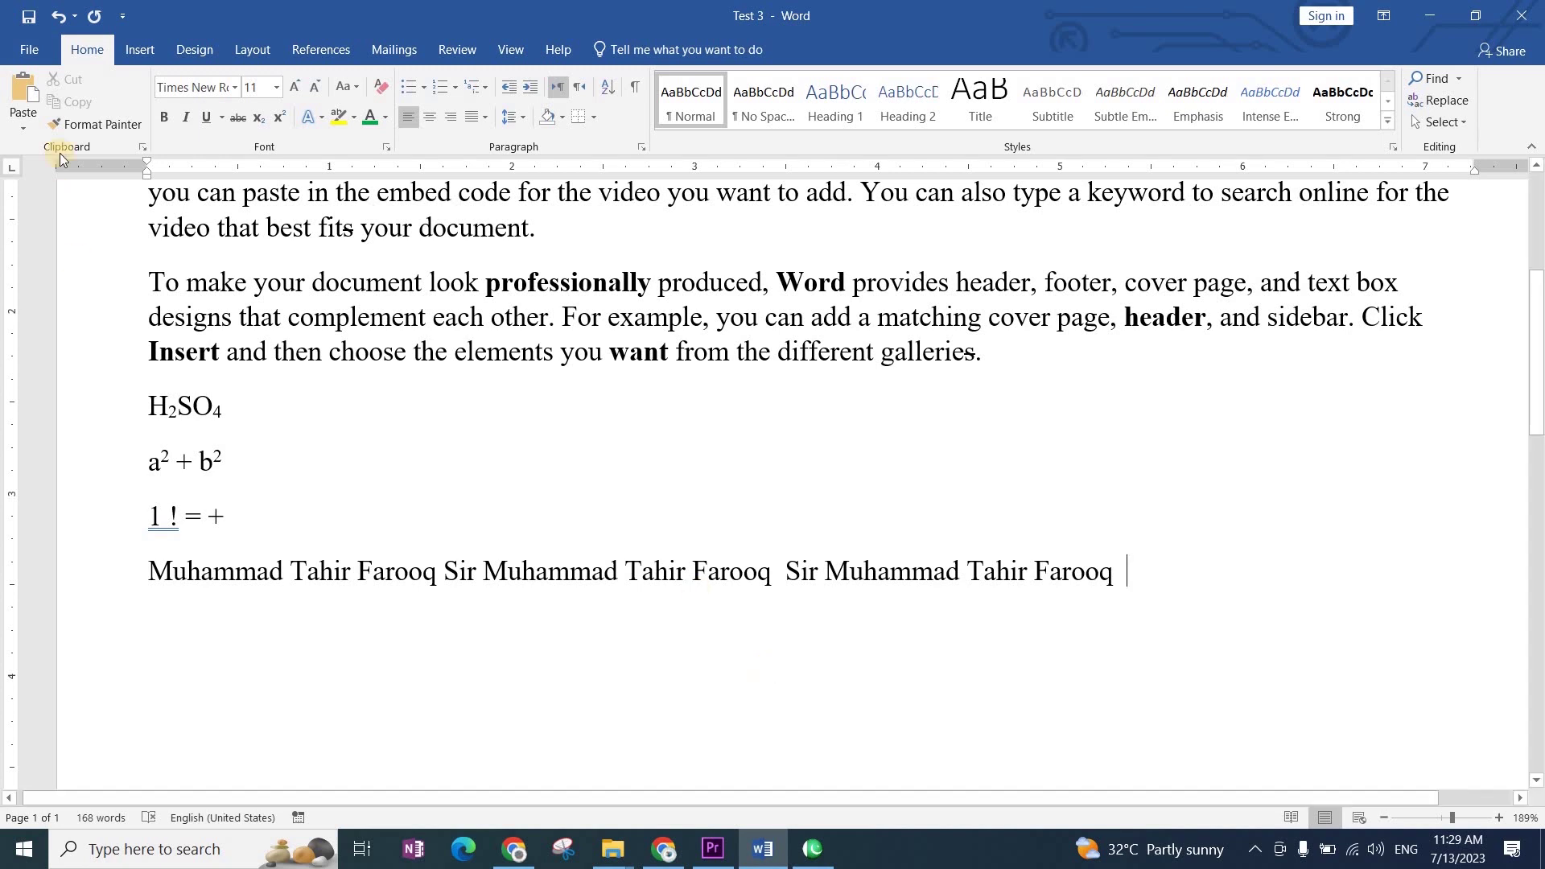
Step: Remove the Mu entry from the AutoCorrect replacement list in Proofing options
{"action": "left_click", "coordinate": [29, 49]}
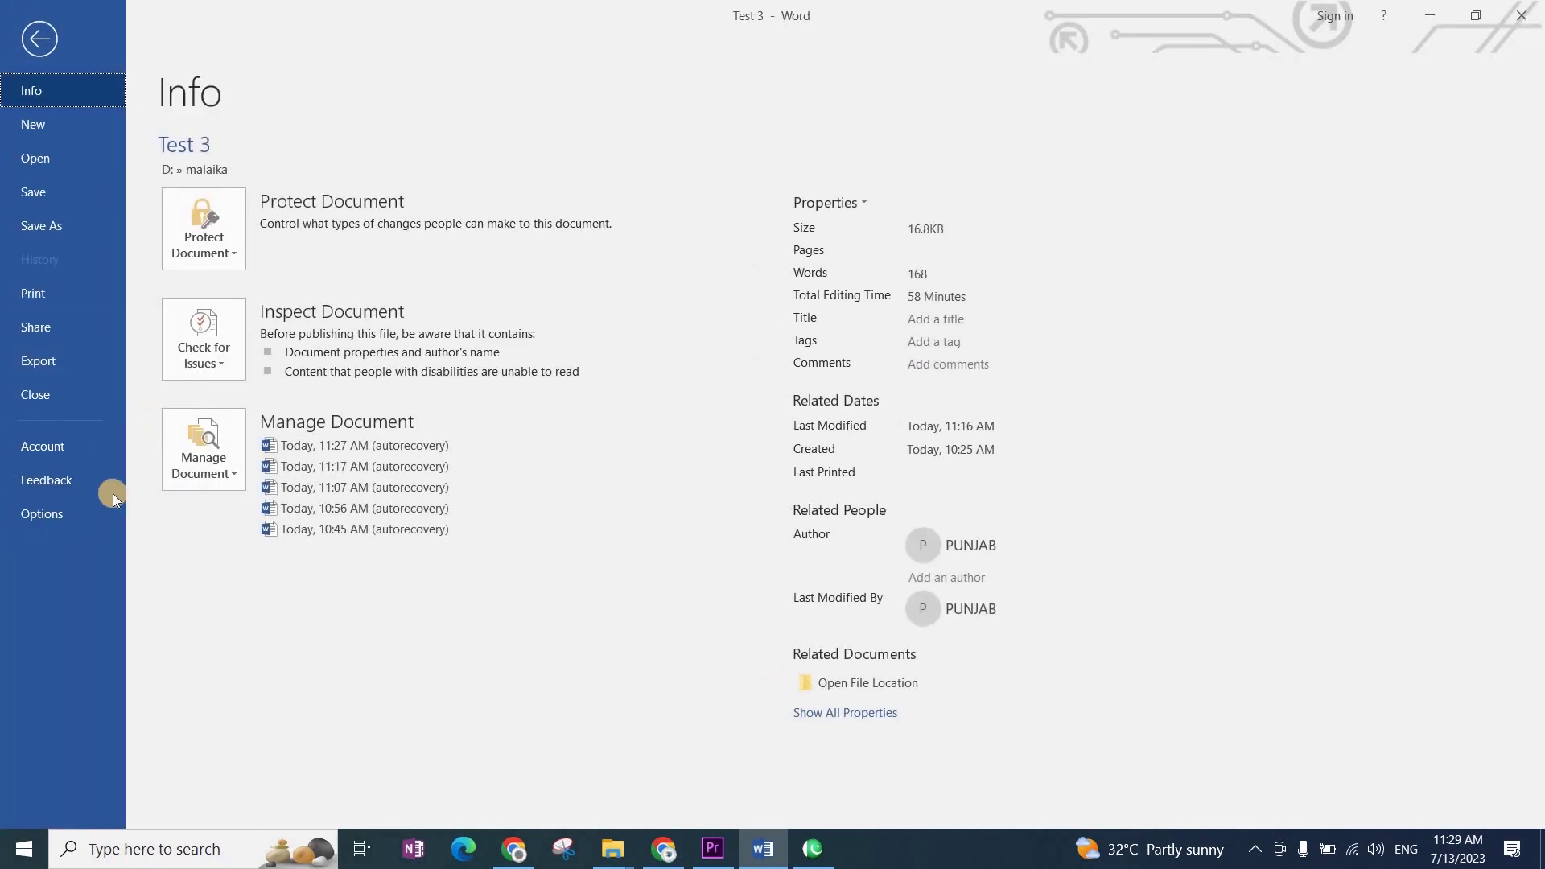
{"action": "left_click", "coordinate": [63, 514]}
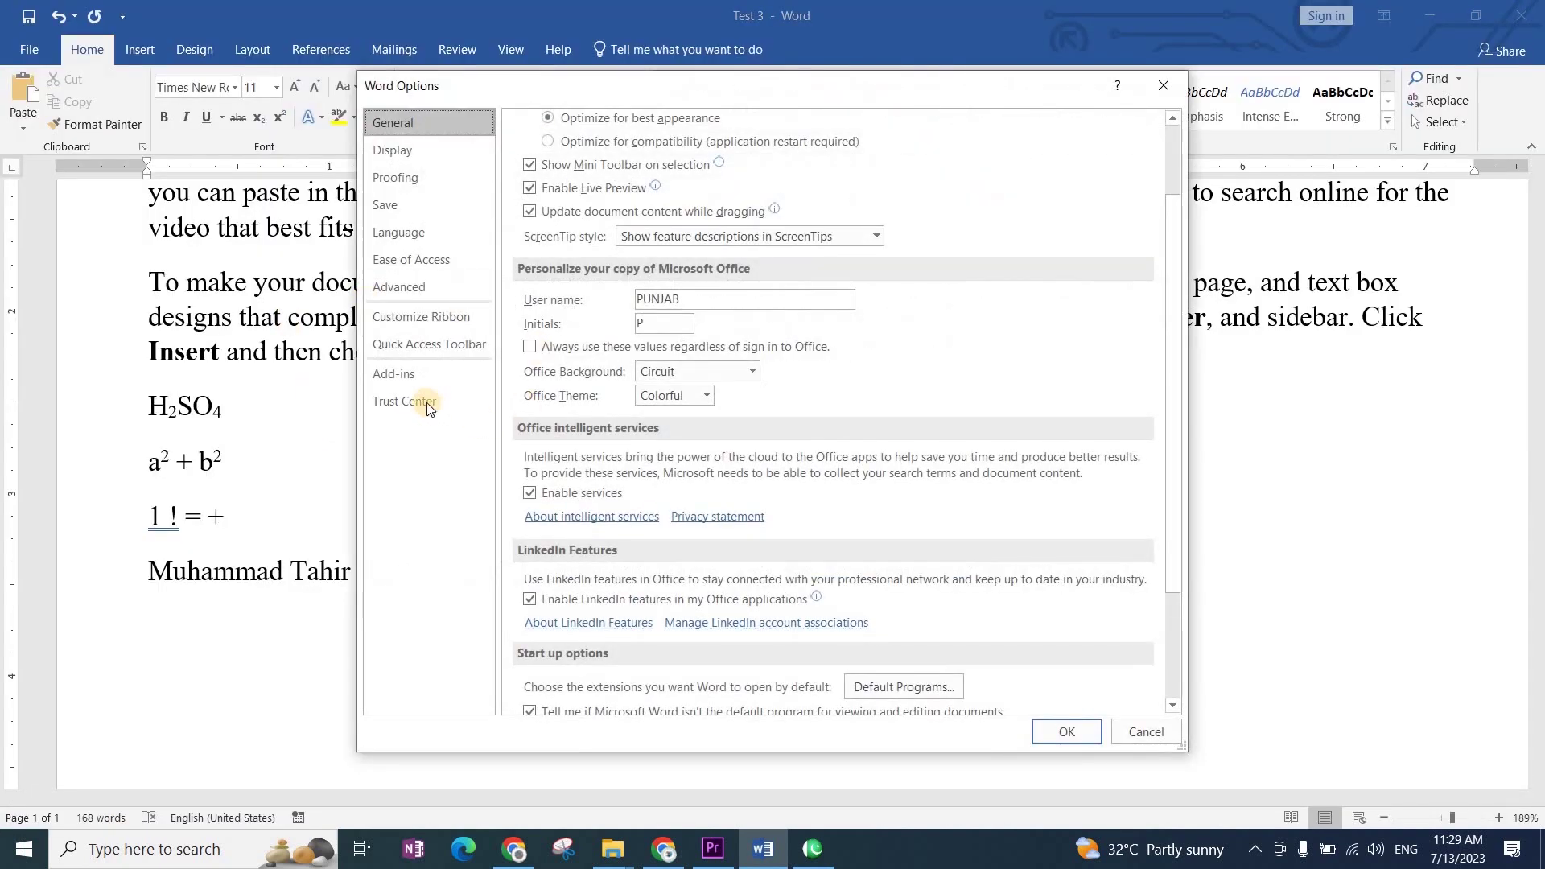
{"action": "left_click", "coordinate": [398, 177]}
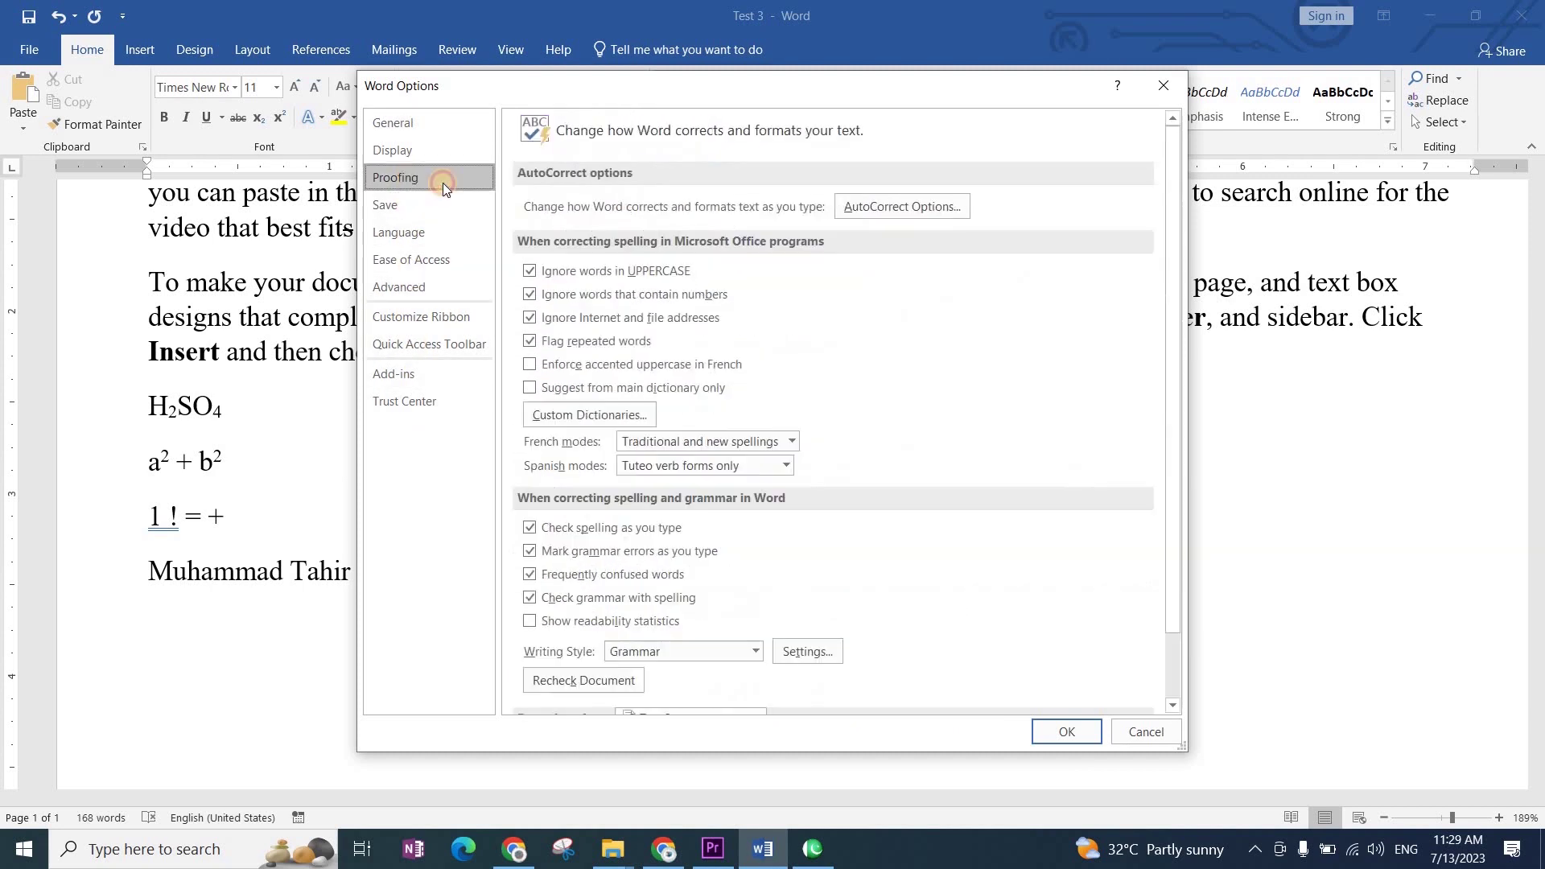
{"action": "left_click", "coordinate": [891, 206]}
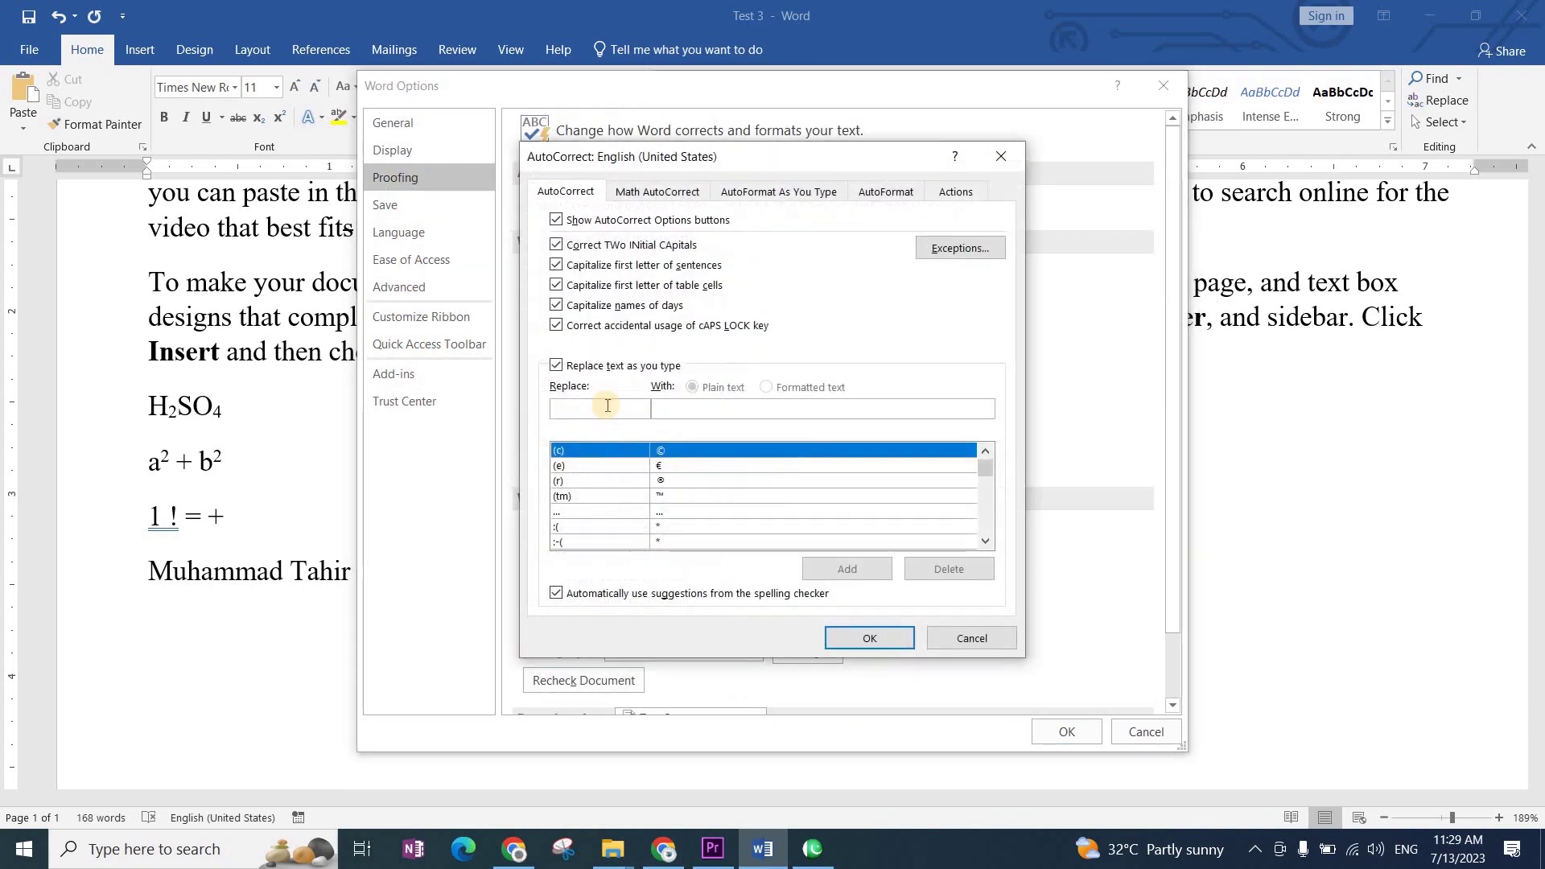
{"action": "type", "text": "M"}
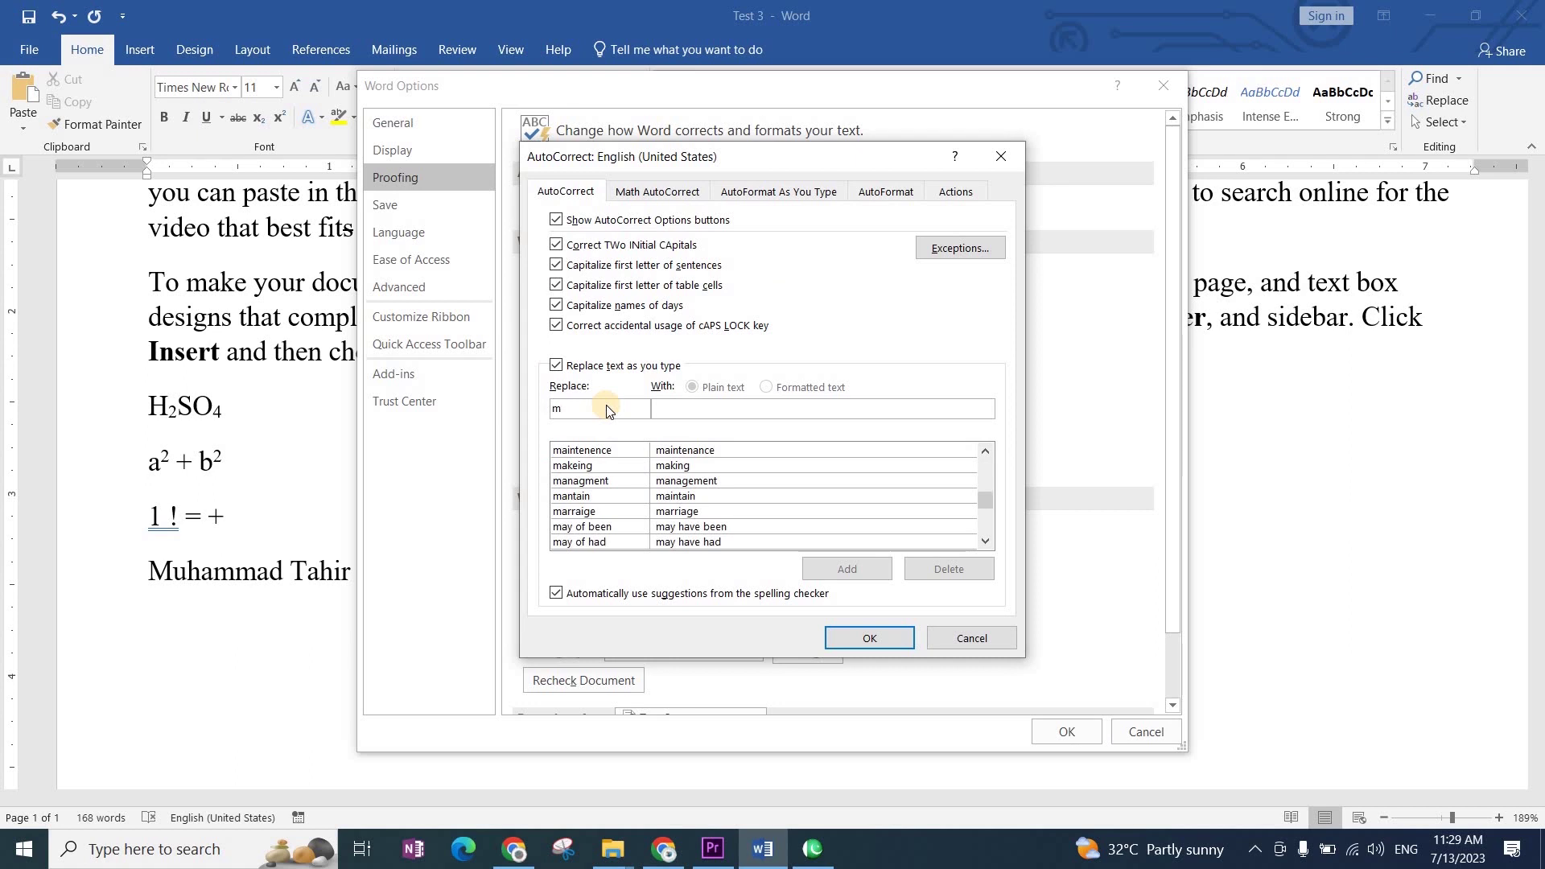
{"action": "type", "text": "u"}
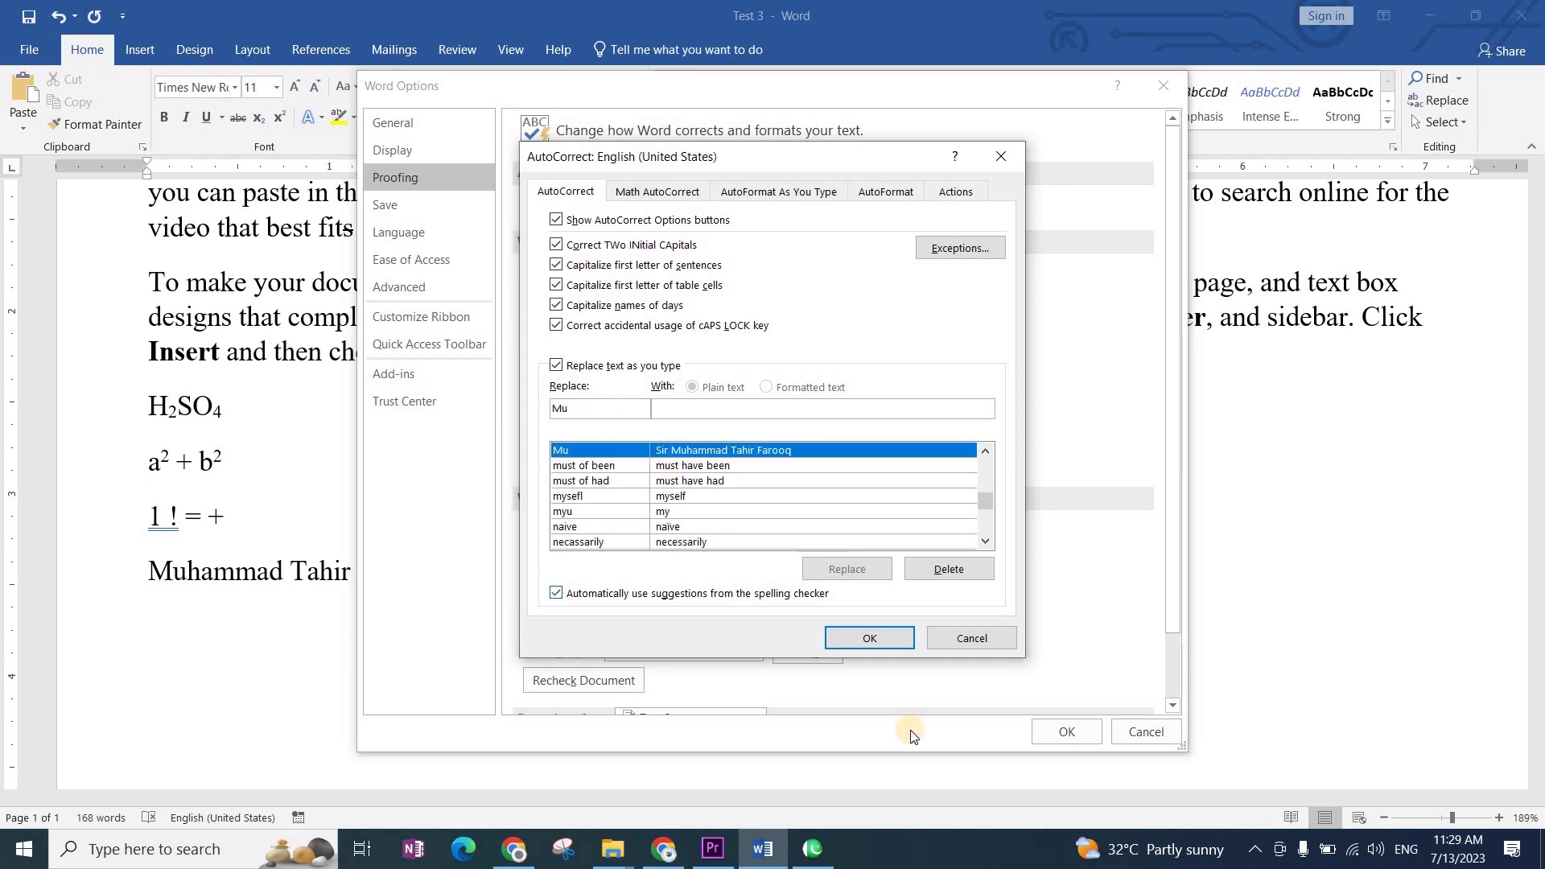
{"action": "left_click", "coordinate": [940, 568]}
{"action": "left_click", "coordinate": [869, 637]}
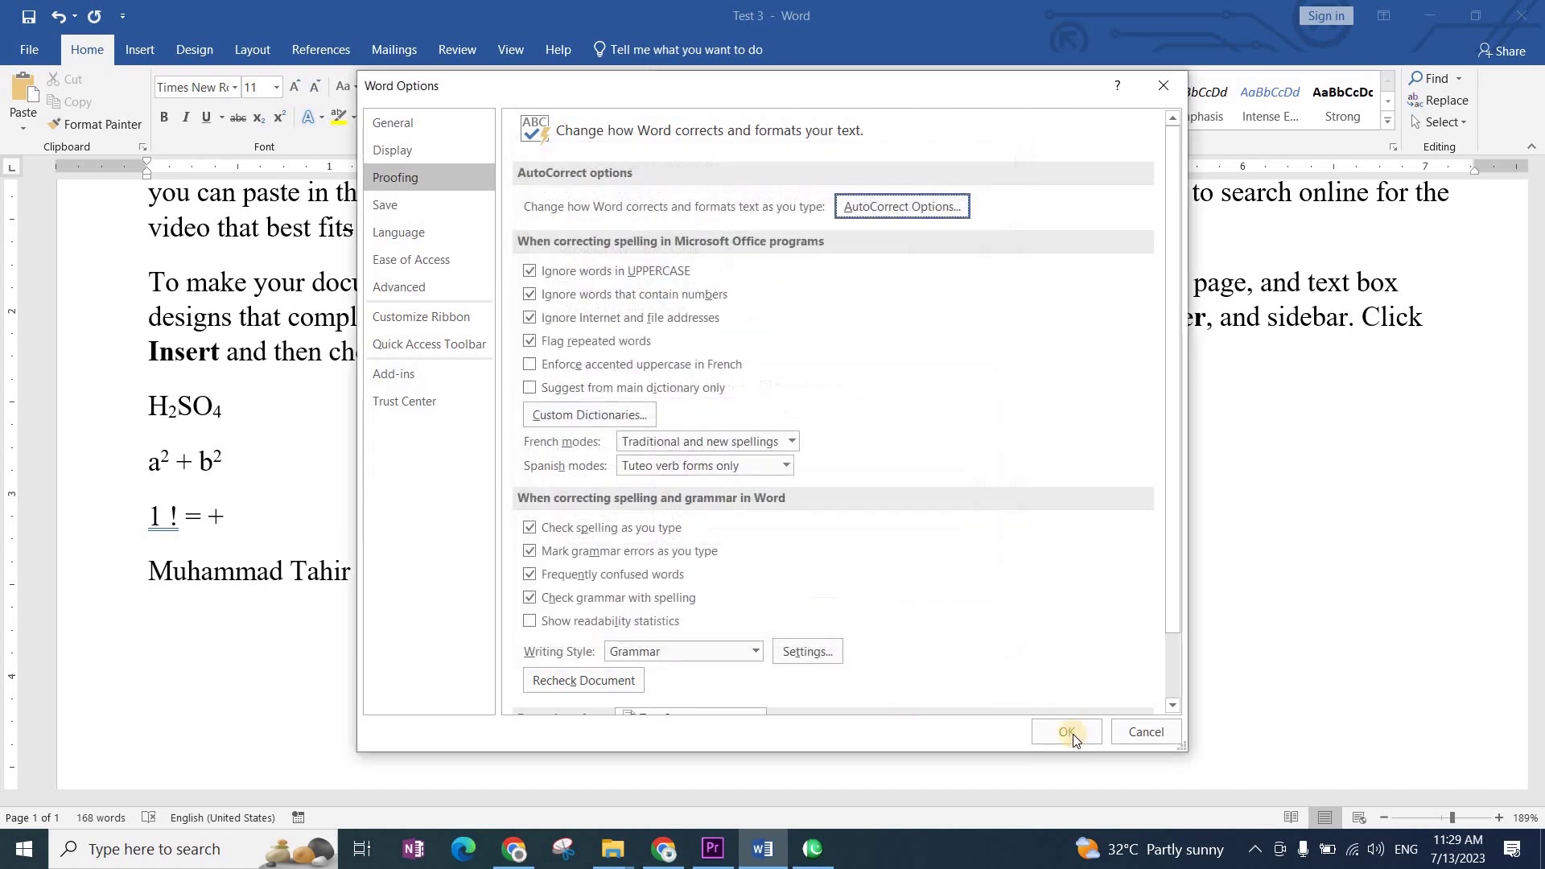
{"action": "left_click", "coordinate": [1066, 731]}
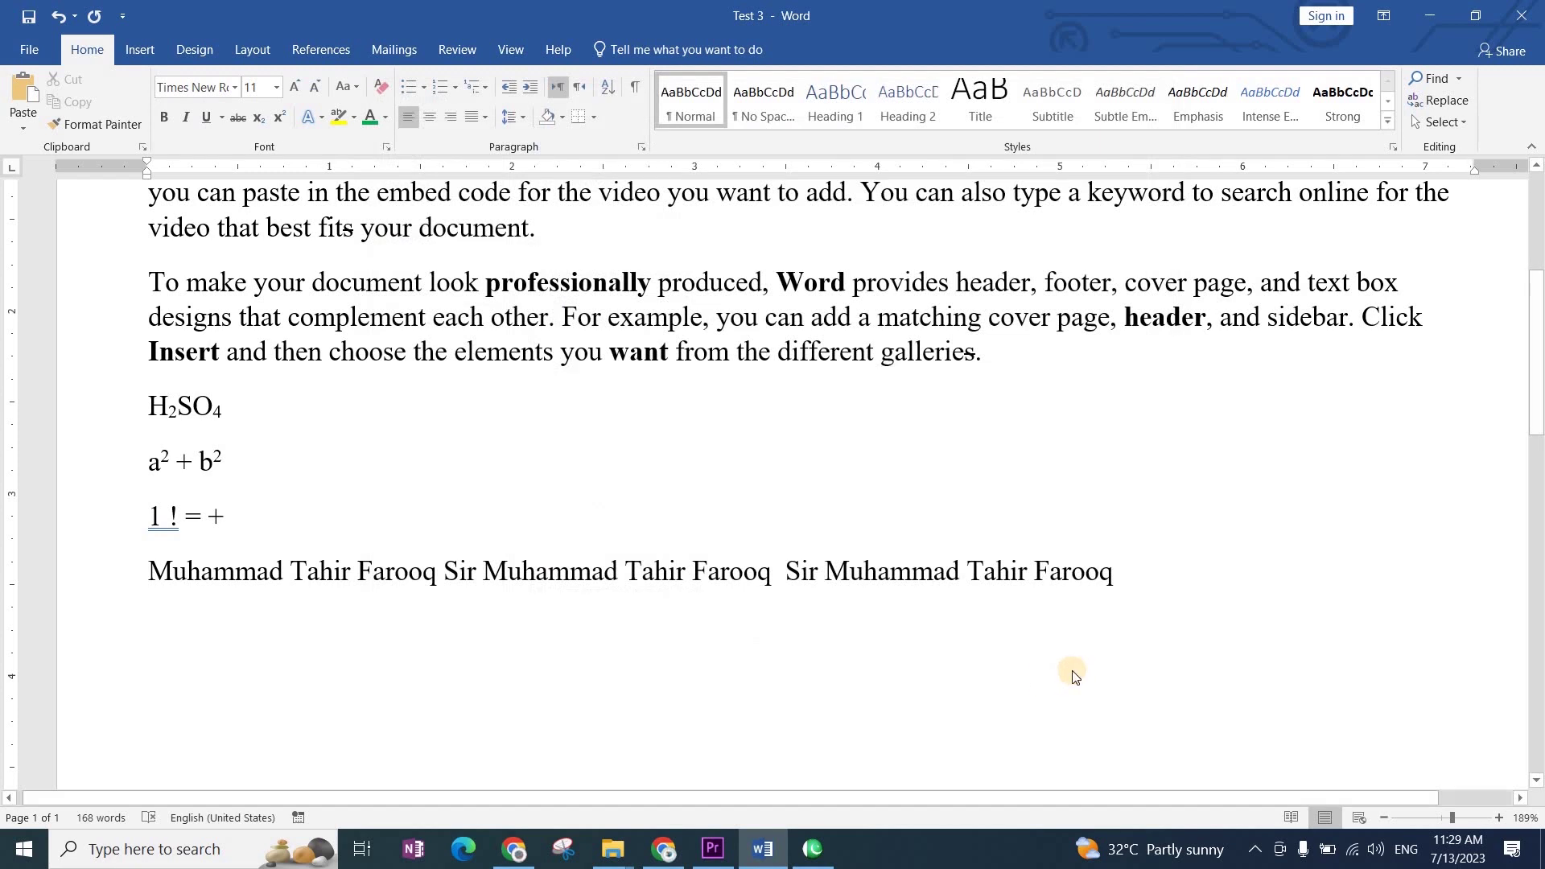
Step: Add a comment on the surname word, then dismiss the comment pane
{"action": "right_click", "coordinate": [1073, 672]}
{"action": "left_click", "coordinate": [1083, 666]}
{"action": "type", "text": "`"}
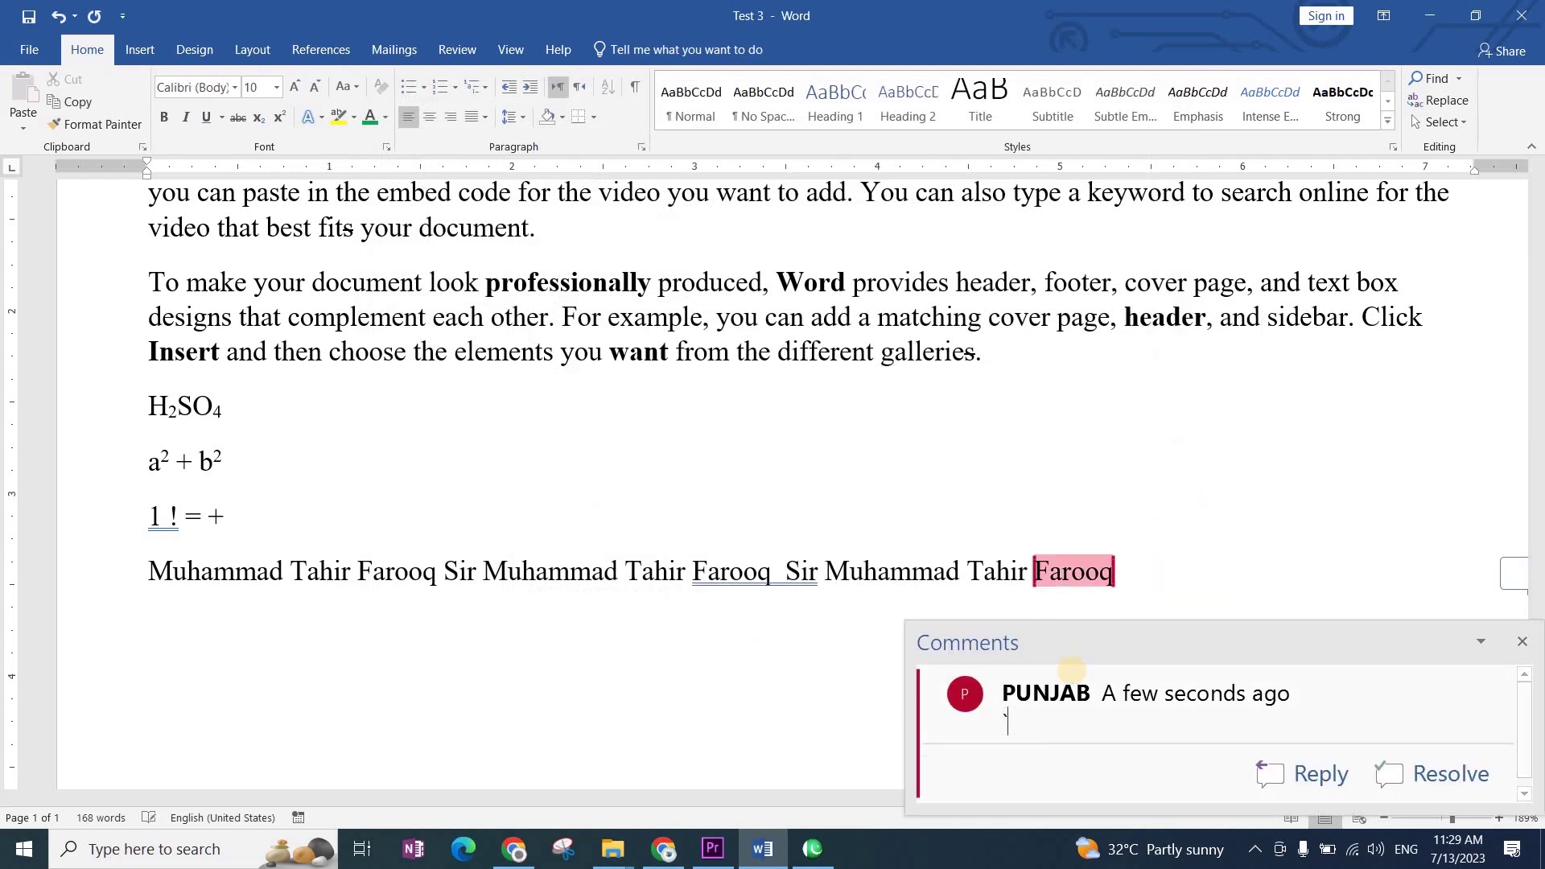
{"action": "left_click", "coordinate": [1522, 642]}
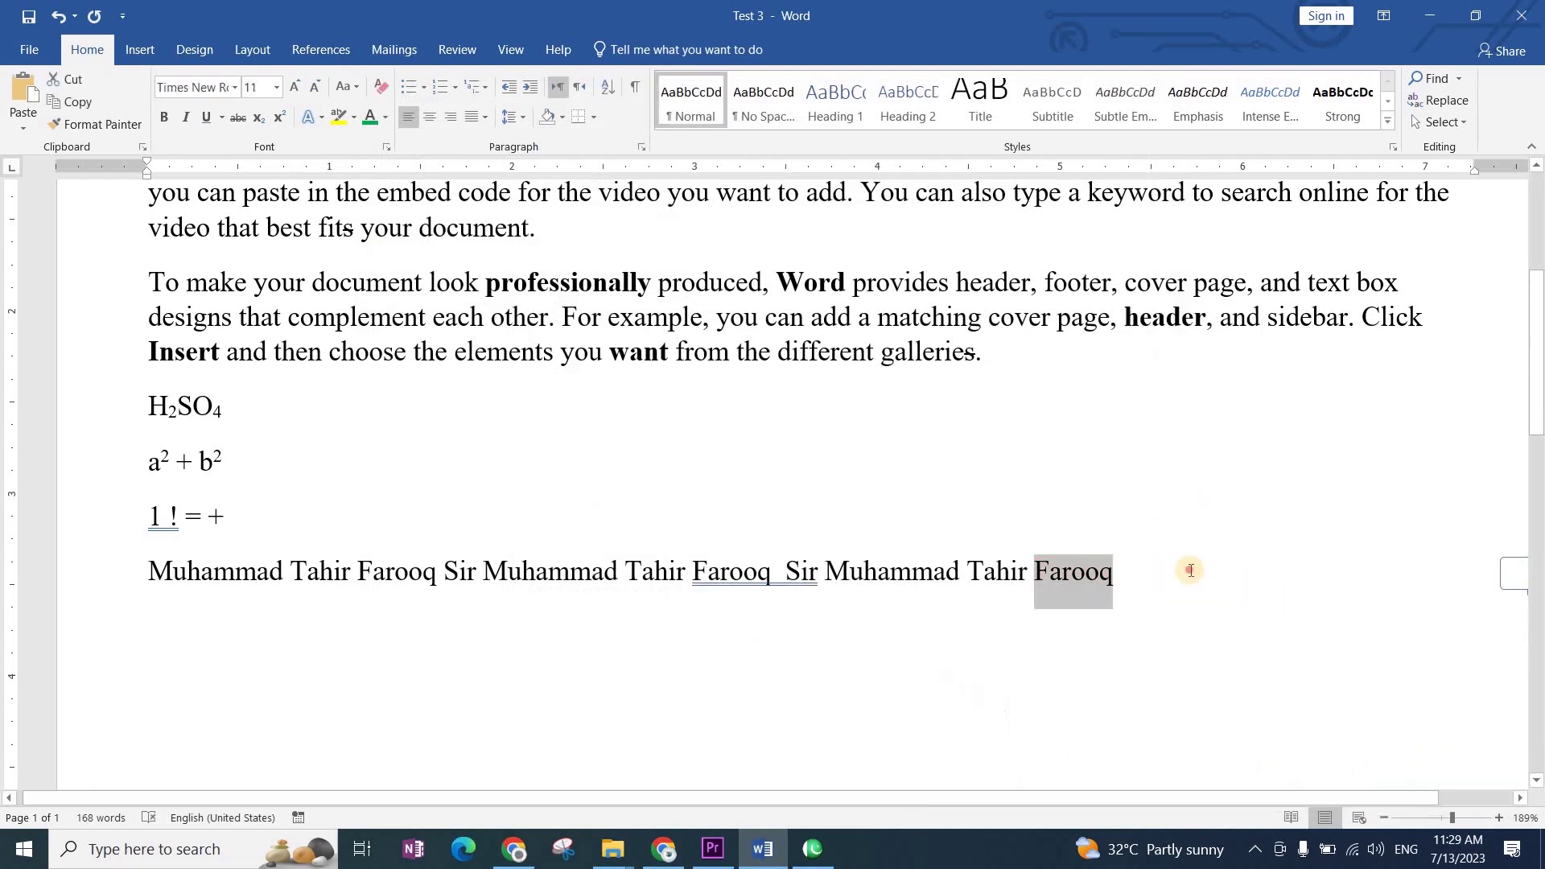
Step: Type Mu at the end of the name line, confirming it stays unexpanded, and select the line
{"action": "left_click", "coordinate": [1179, 573]}
{"action": "type", "text": "MK"}
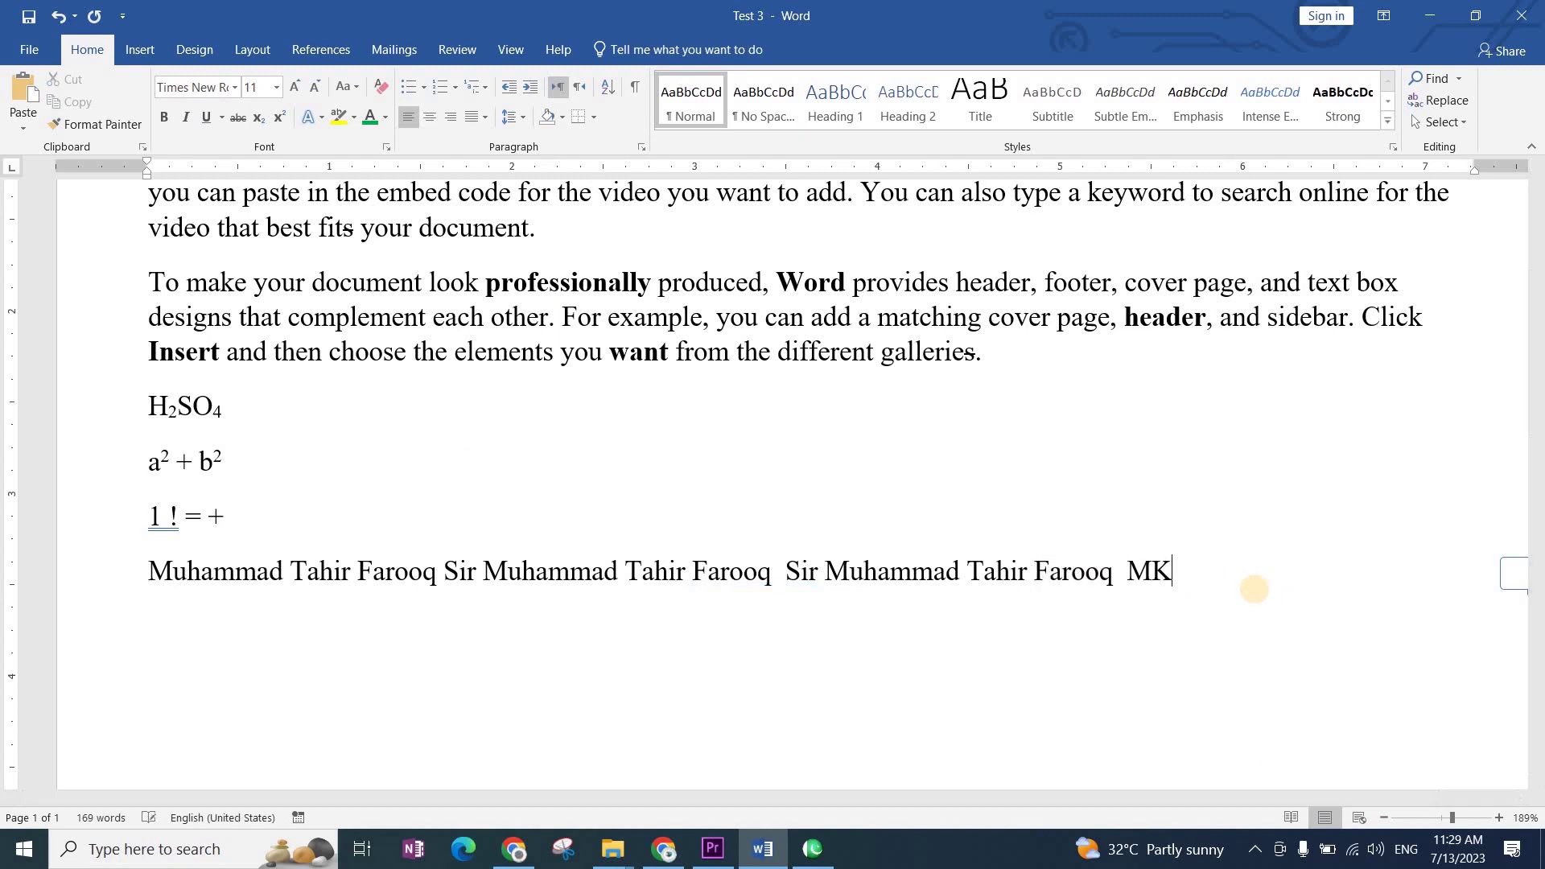
{"action": "type", "text": "u"}
{"action": "key", "text": "BackSpace"}
{"action": "key", "text": "BackSpace"}
{"action": "type", "text": "u"}
{"action": "key", "text": "shift+Home"}
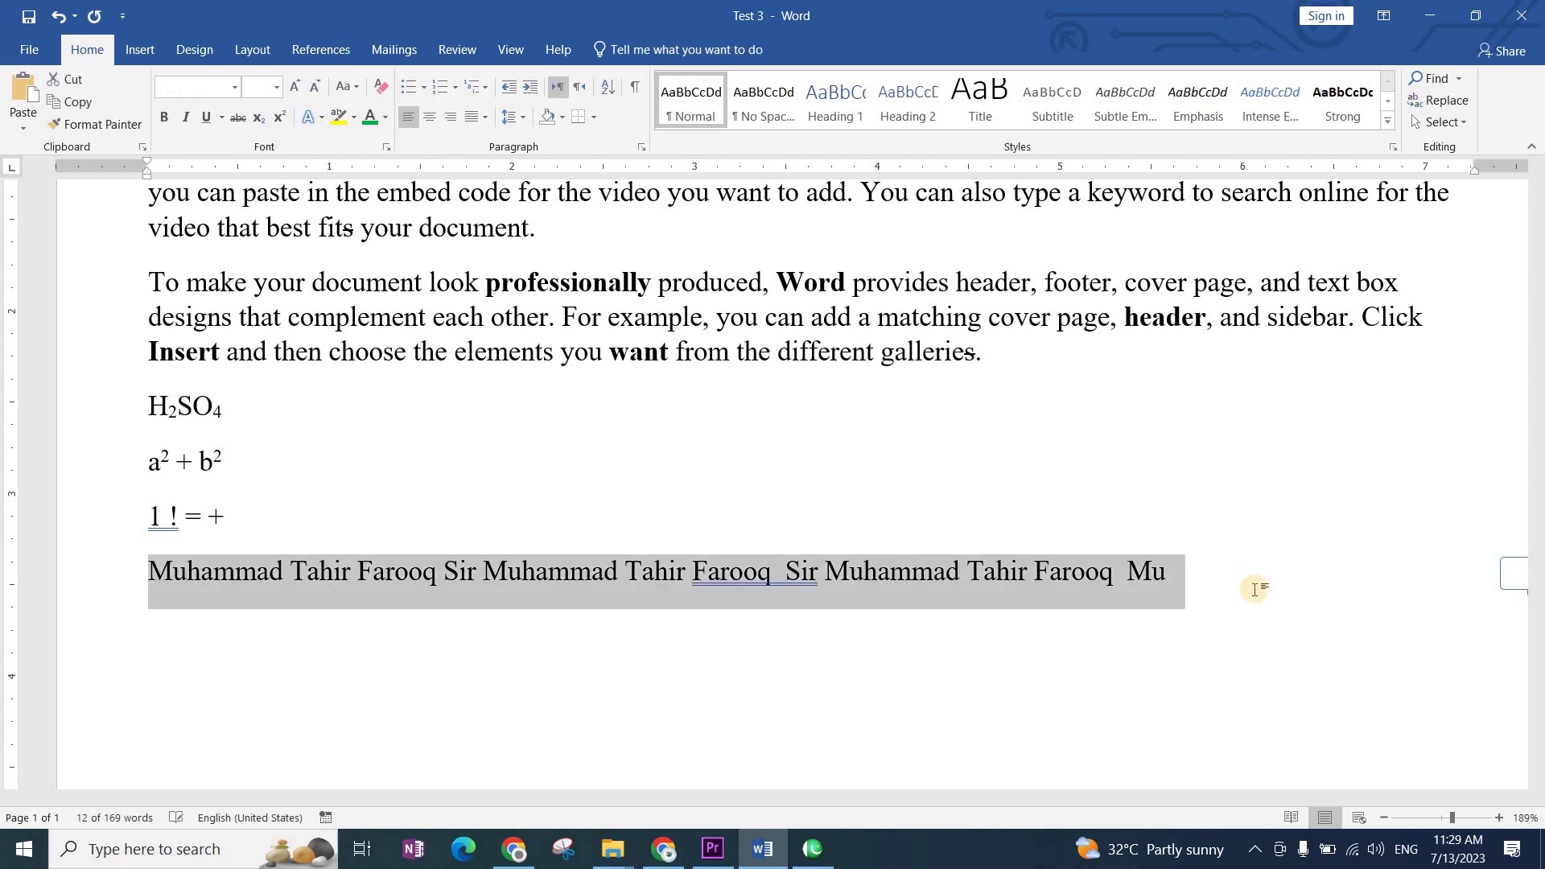
Step: Delete the selected line of repeated names
{"action": "key", "text": "BackSpace"}
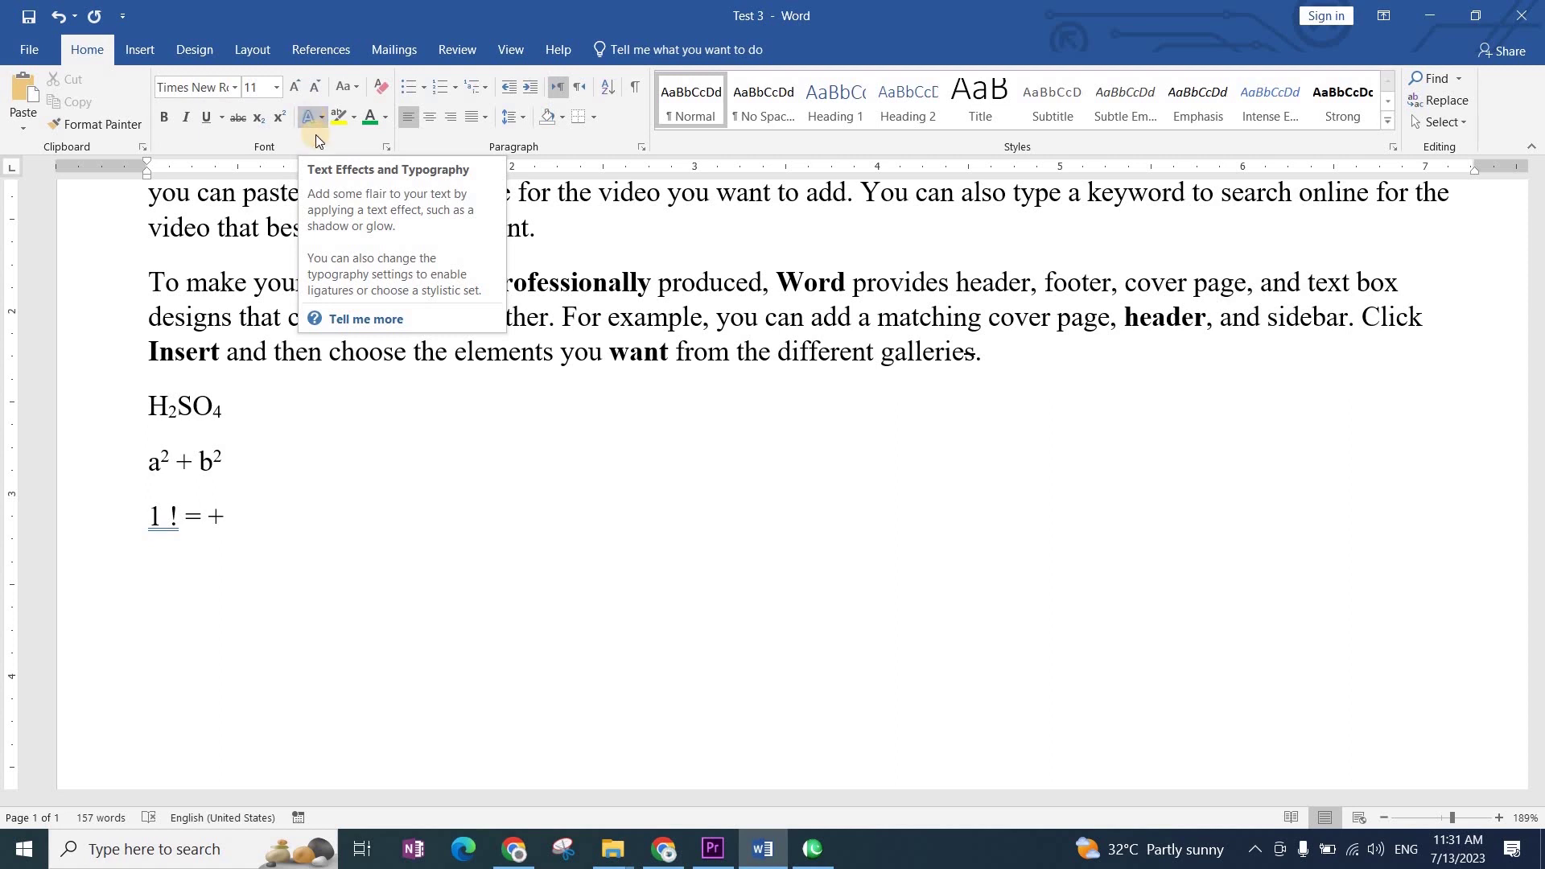
Step: Apply the orange outlined text effect, type 'My Name is Khan', and select that line
{"action": "left_click", "coordinate": [319, 118]}
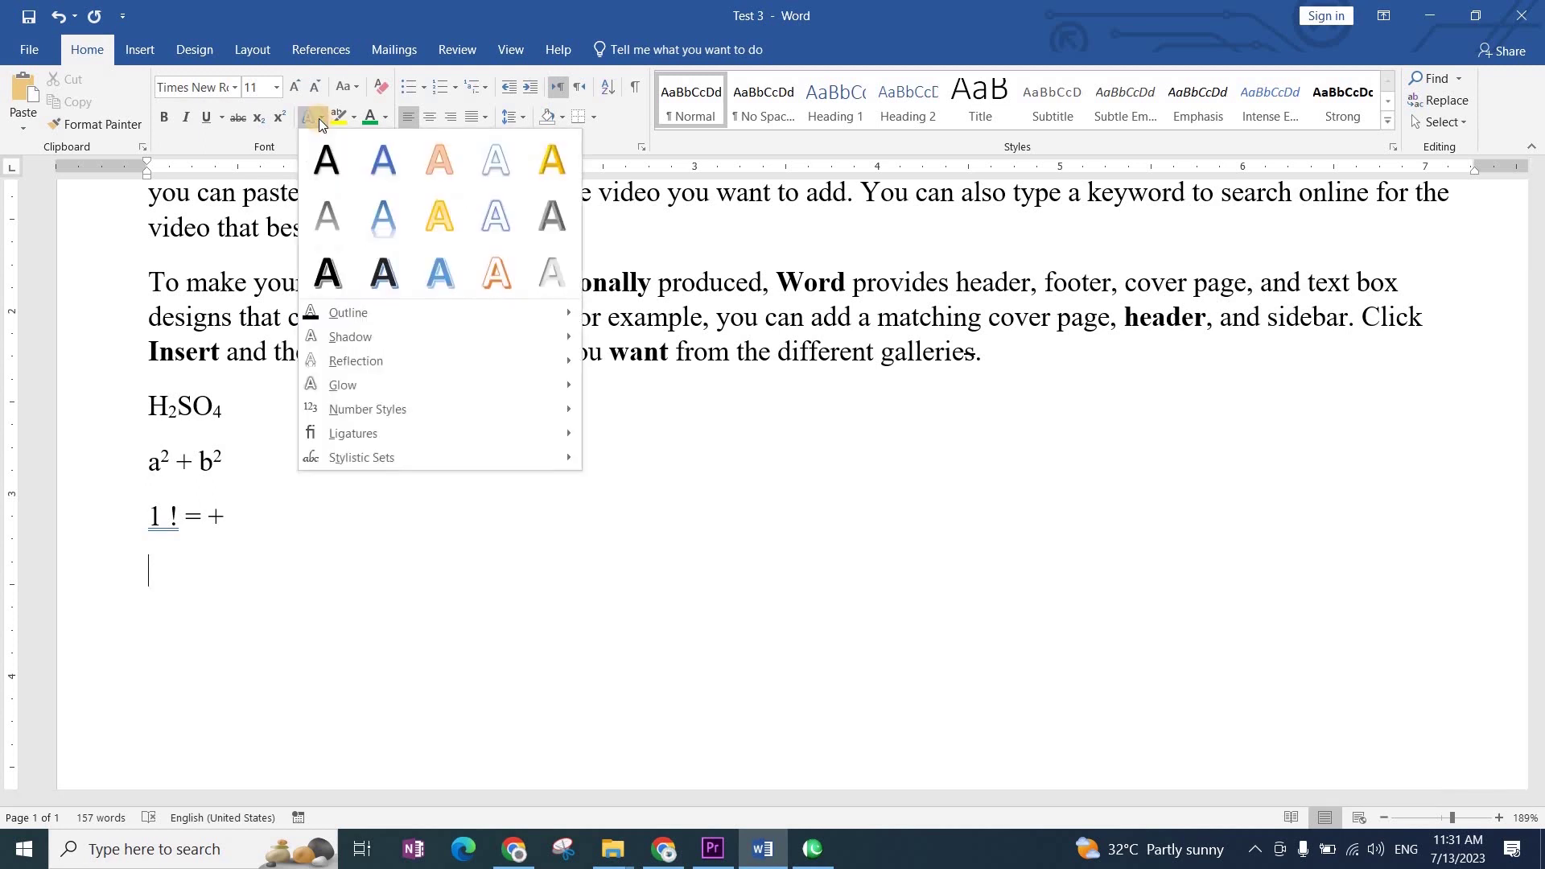
{"action": "left_click", "coordinate": [411, 608]}
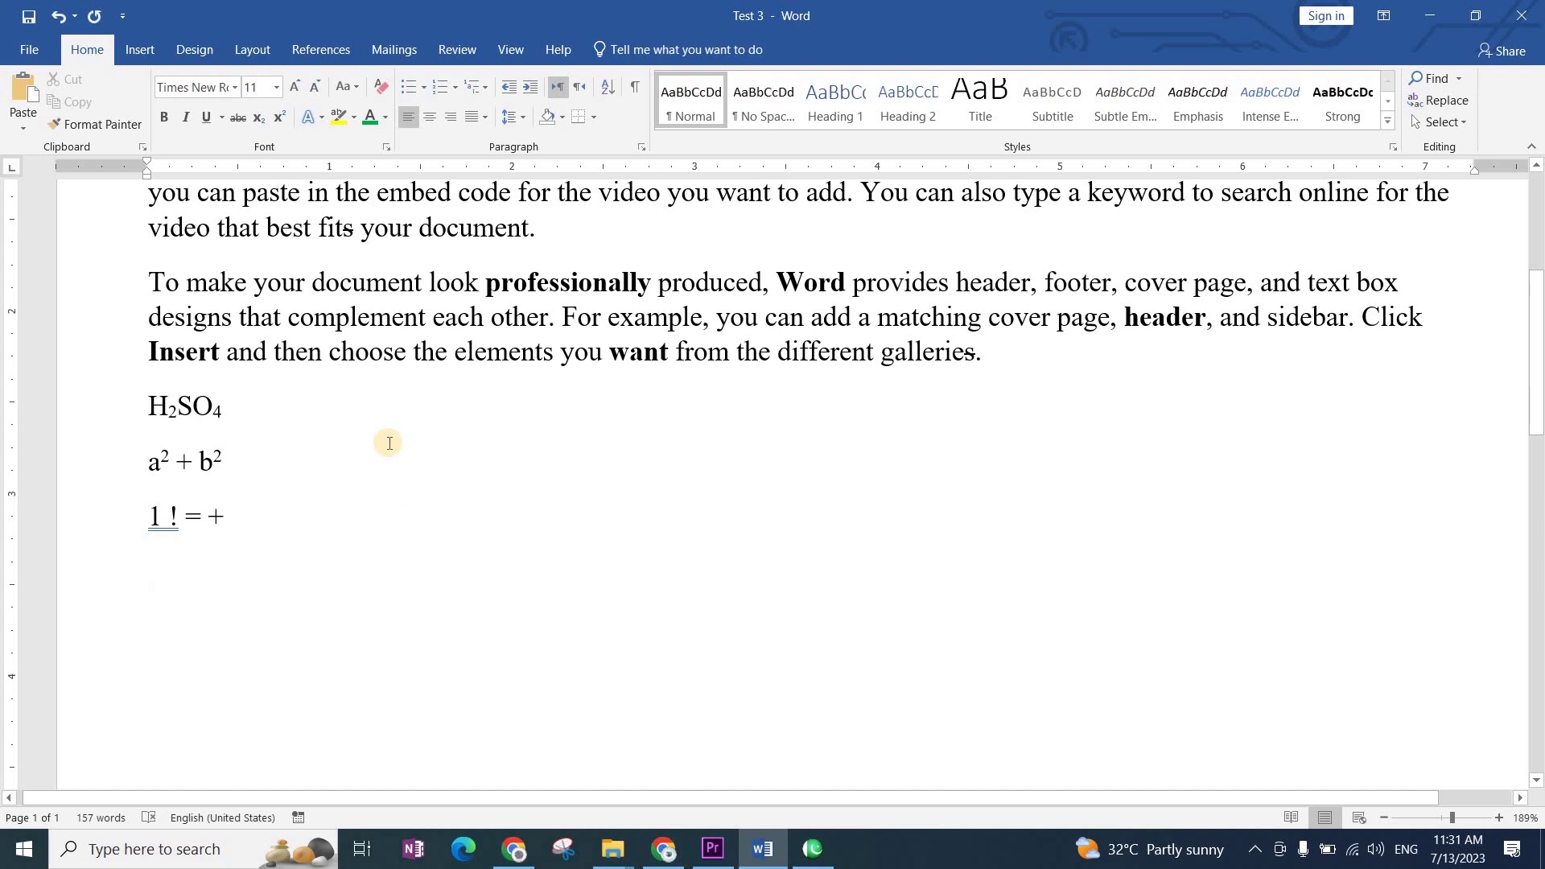
{"action": "left_click", "coordinate": [323, 119]}
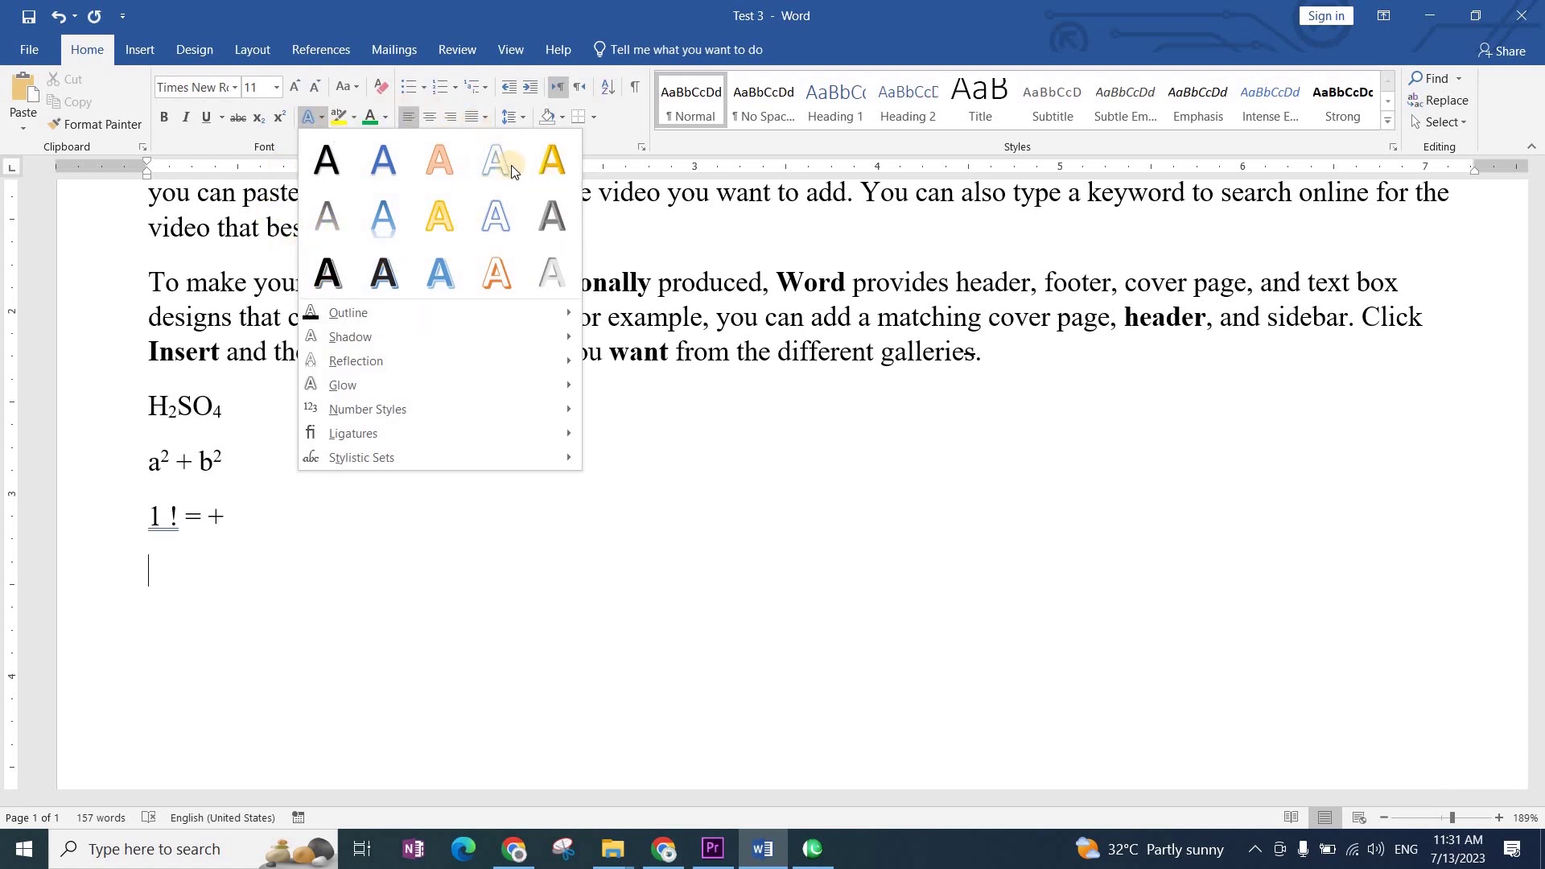
{"action": "left_click", "coordinate": [504, 273]}
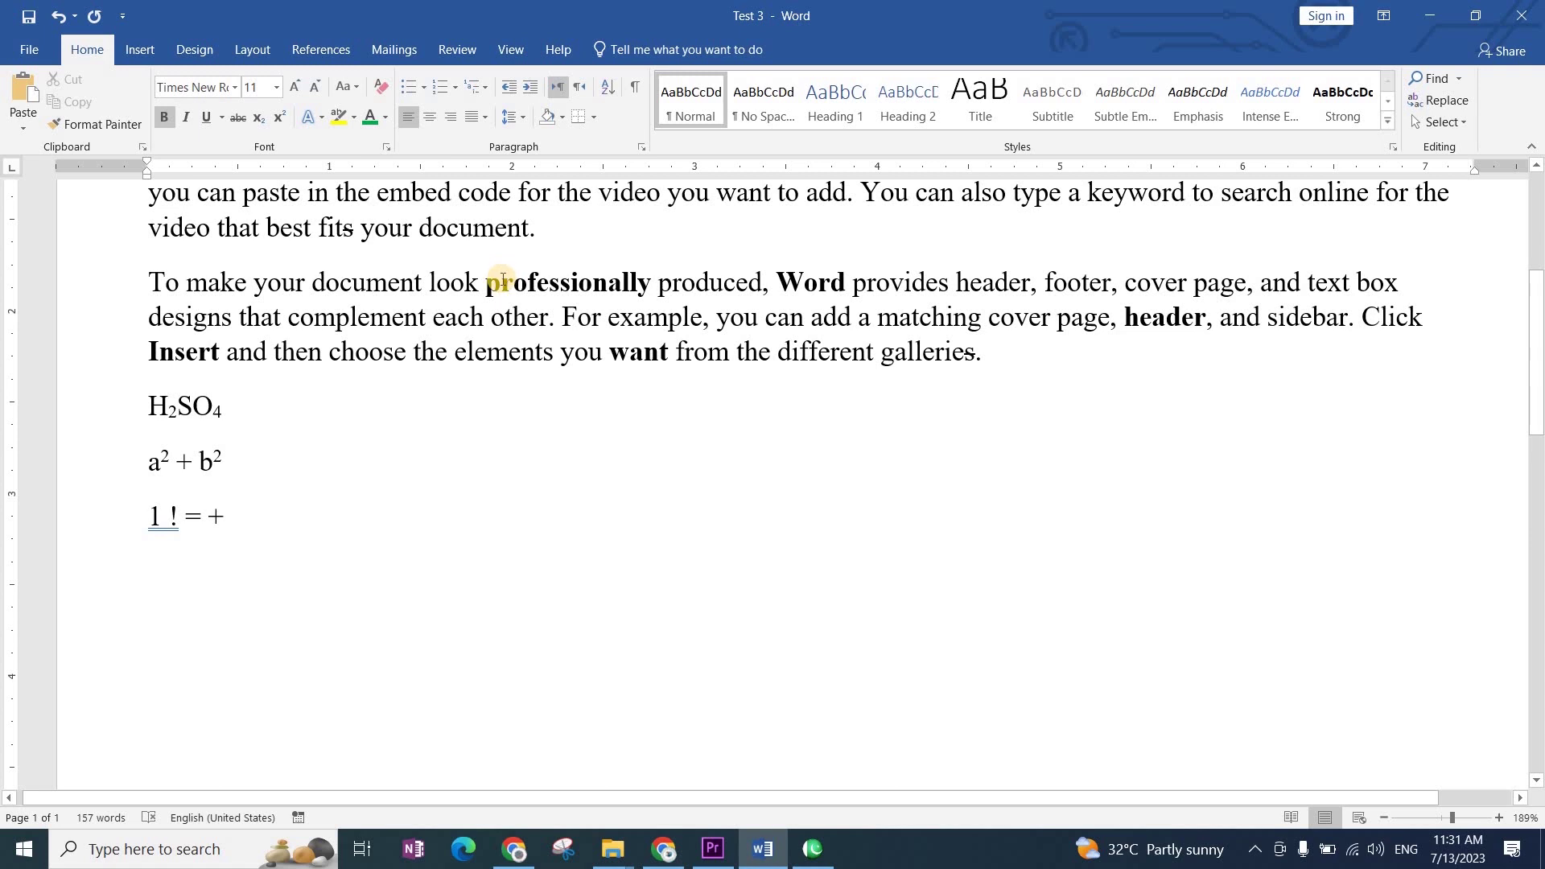
{"action": "type", "text": "My "}
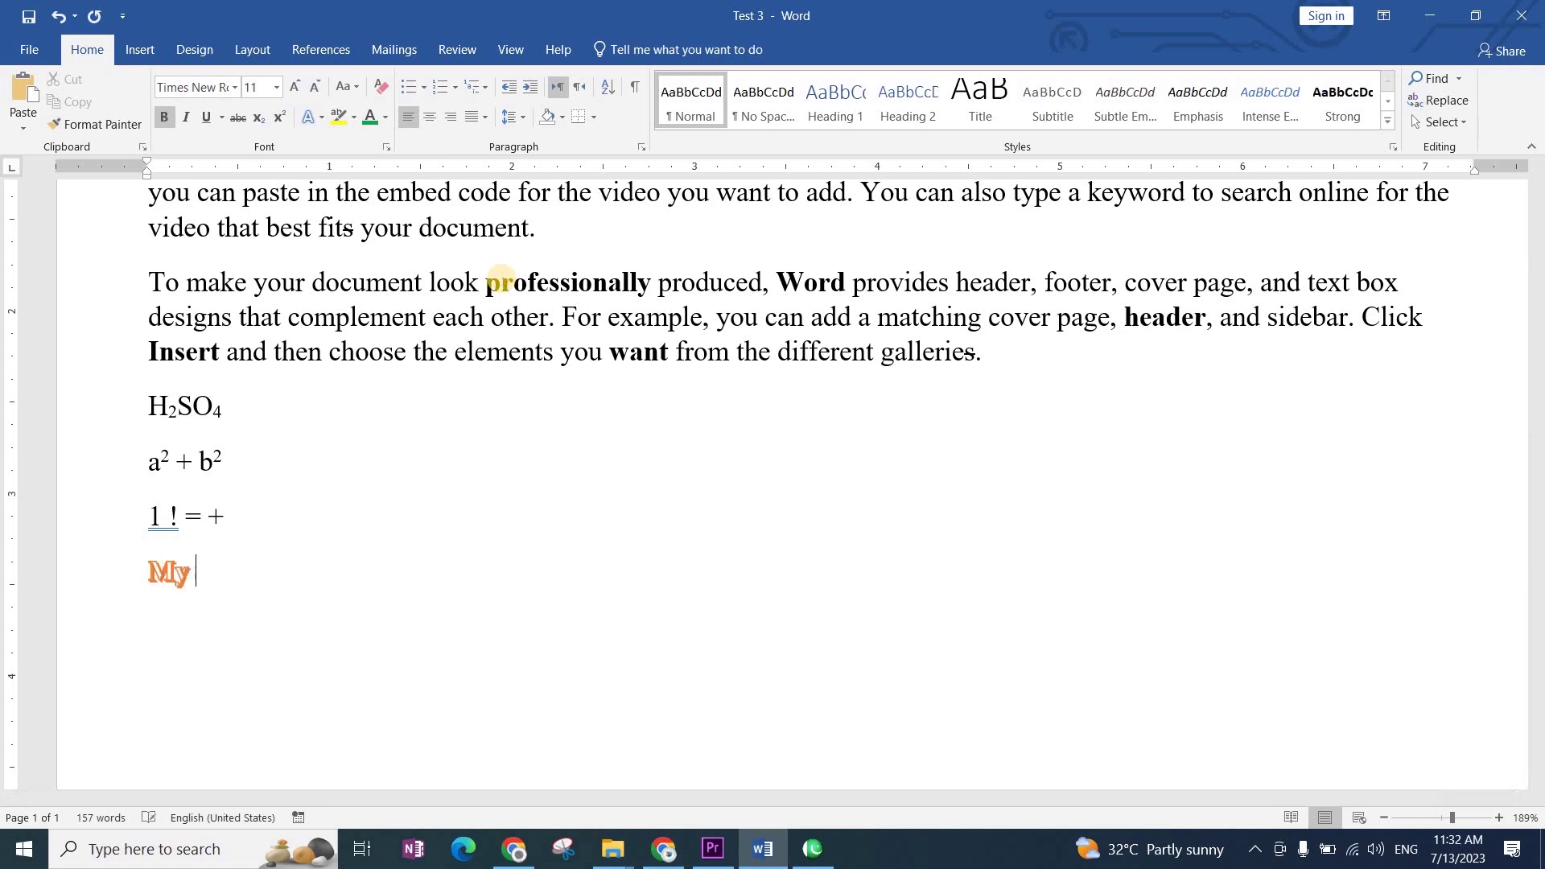
{"action": "type", "text": "Name is "}
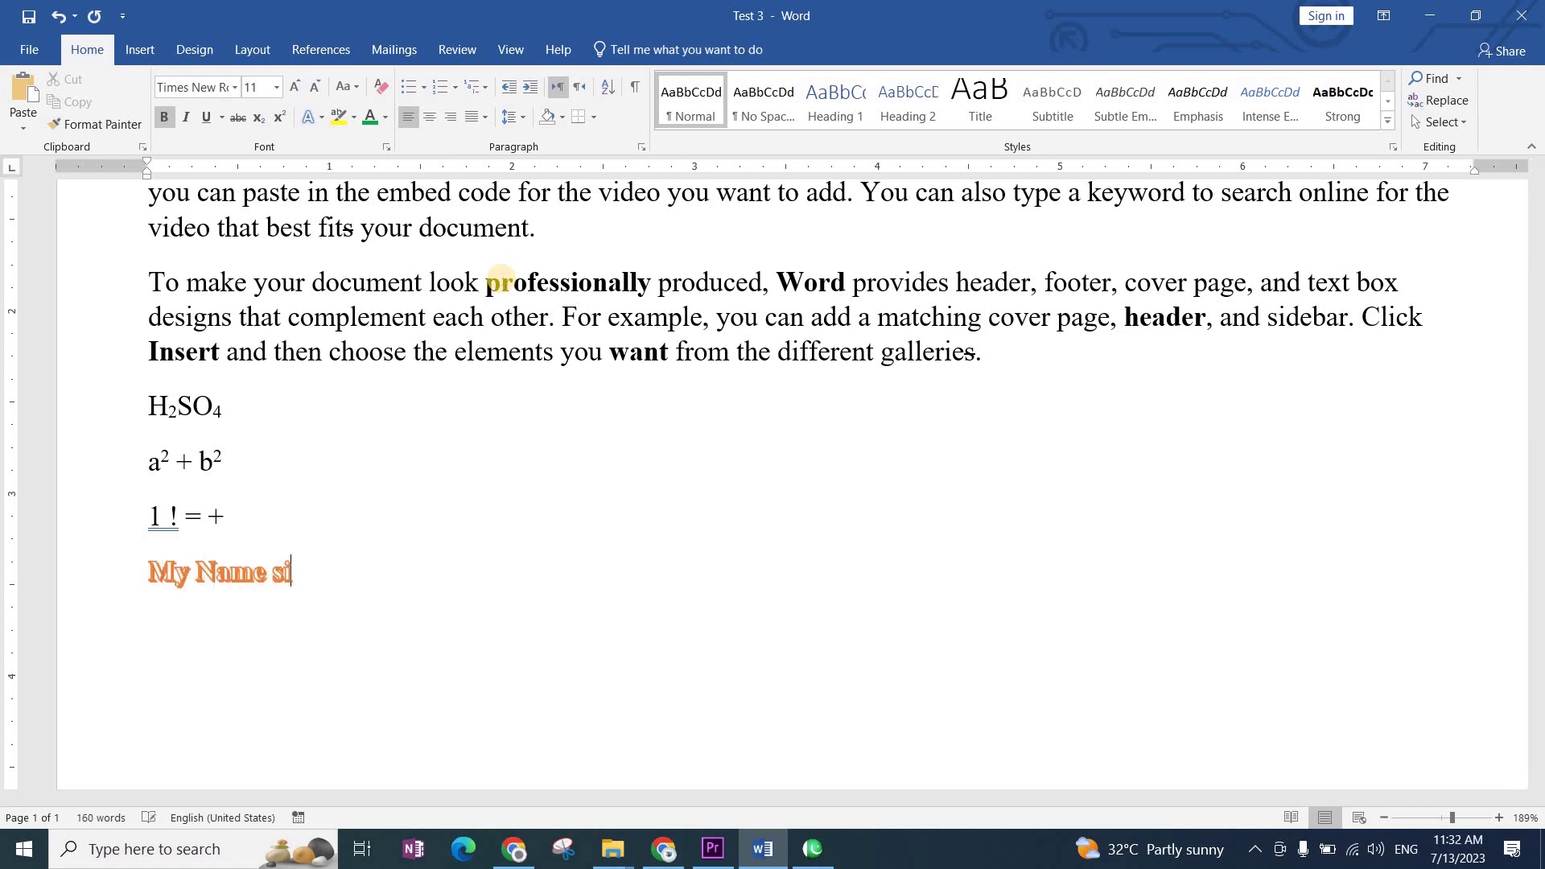
{"action": "type", "text": "Khan"}
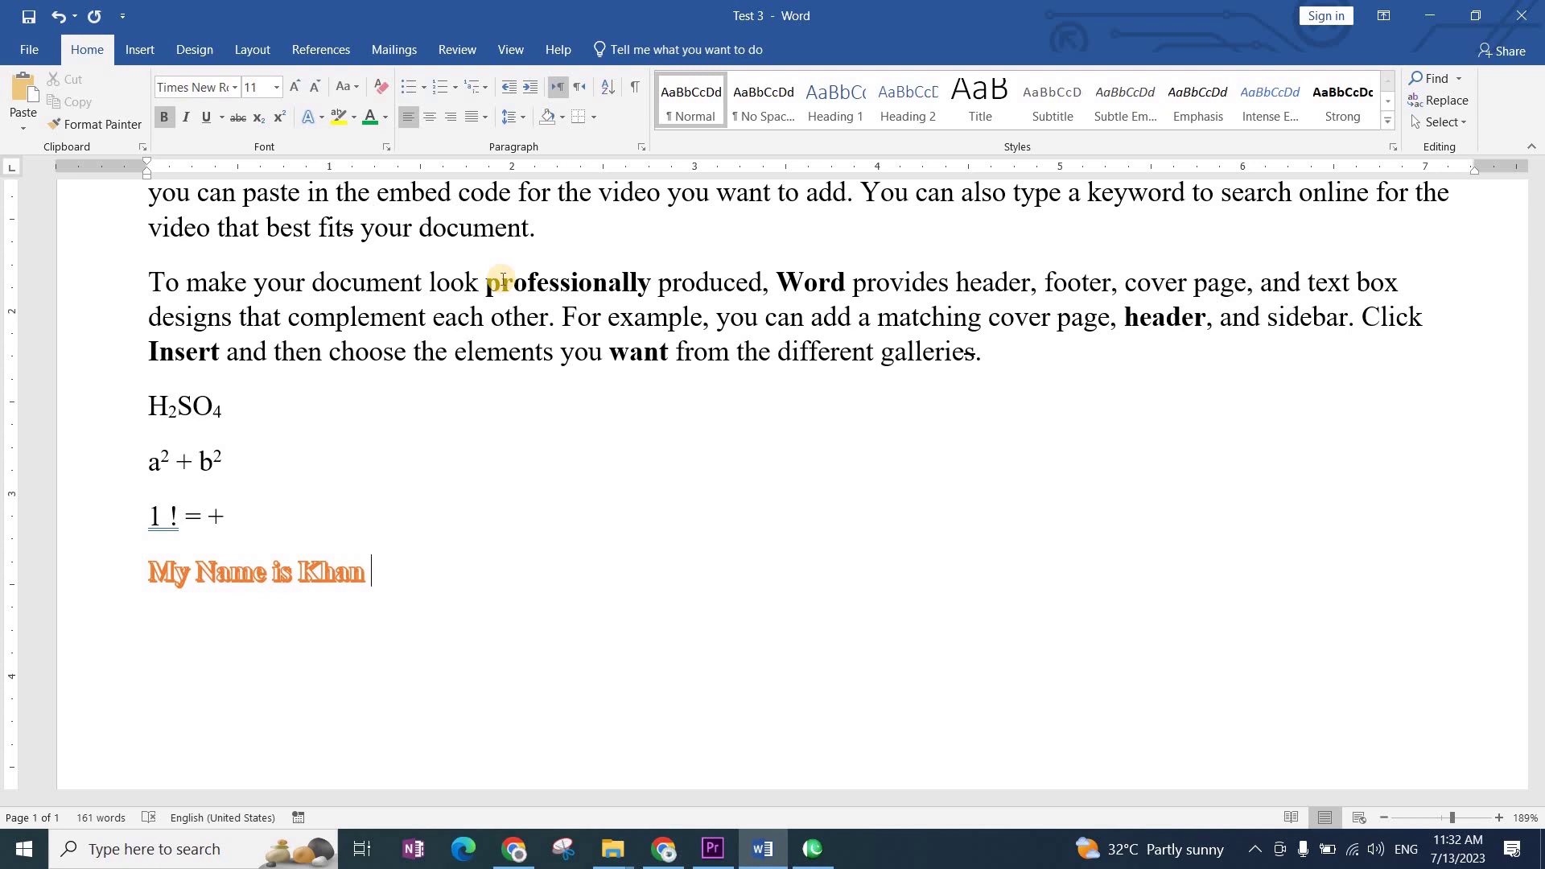
{"action": "key", "text": "shift+Home"}
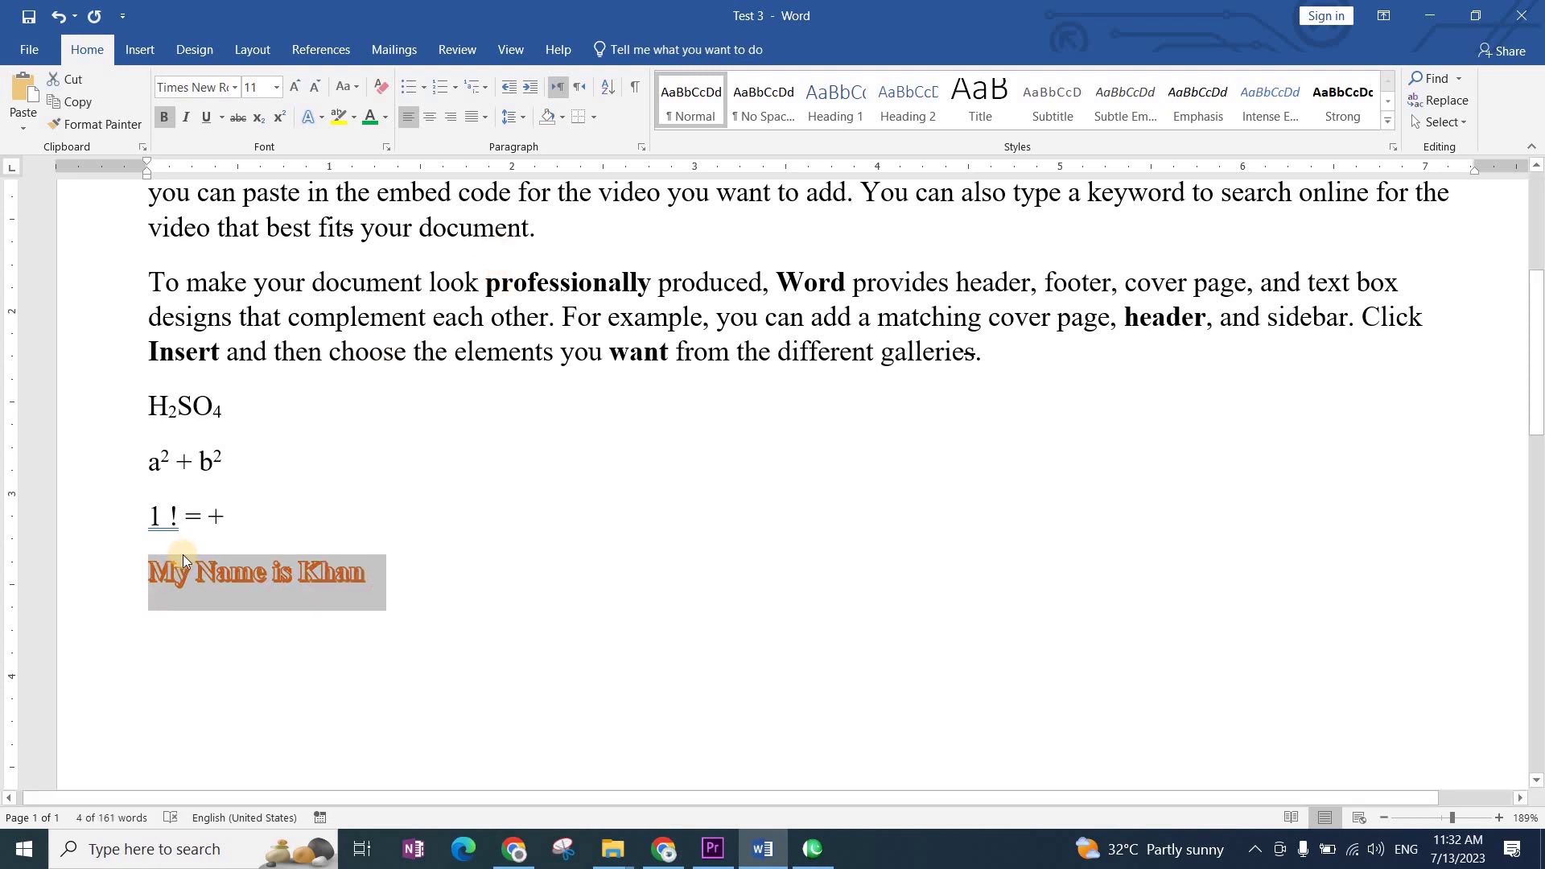
Step: Change the 'My Name is Khan' text outline to Red from Standard Colors
{"action": "left_click", "coordinate": [321, 118]}
{"action": "mouse_move", "coordinate": [396, 315]}
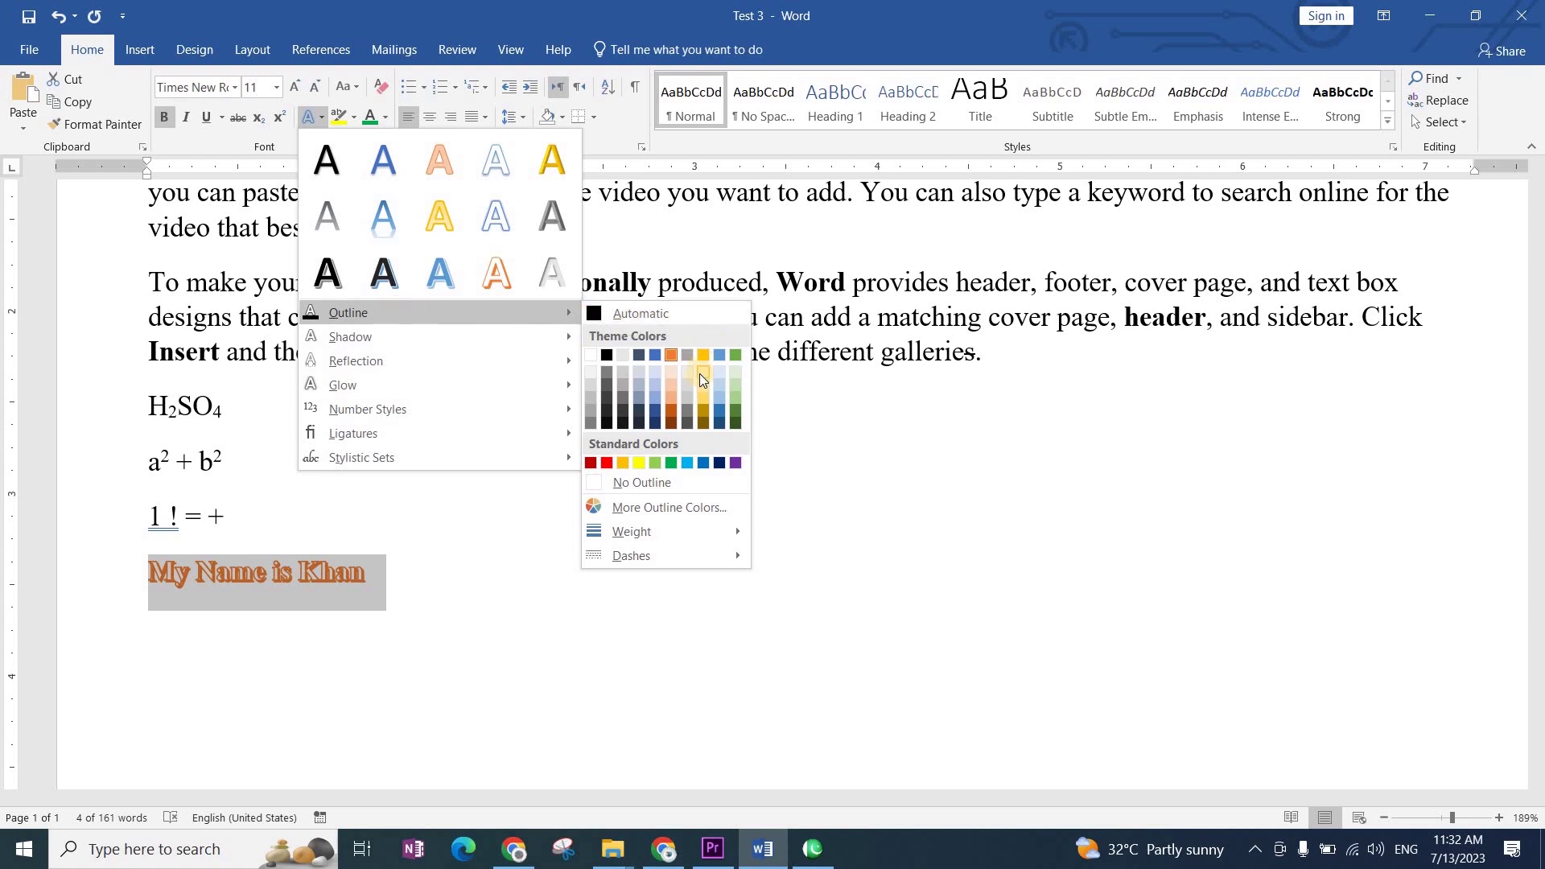
{"action": "left_click", "coordinate": [611, 462]}
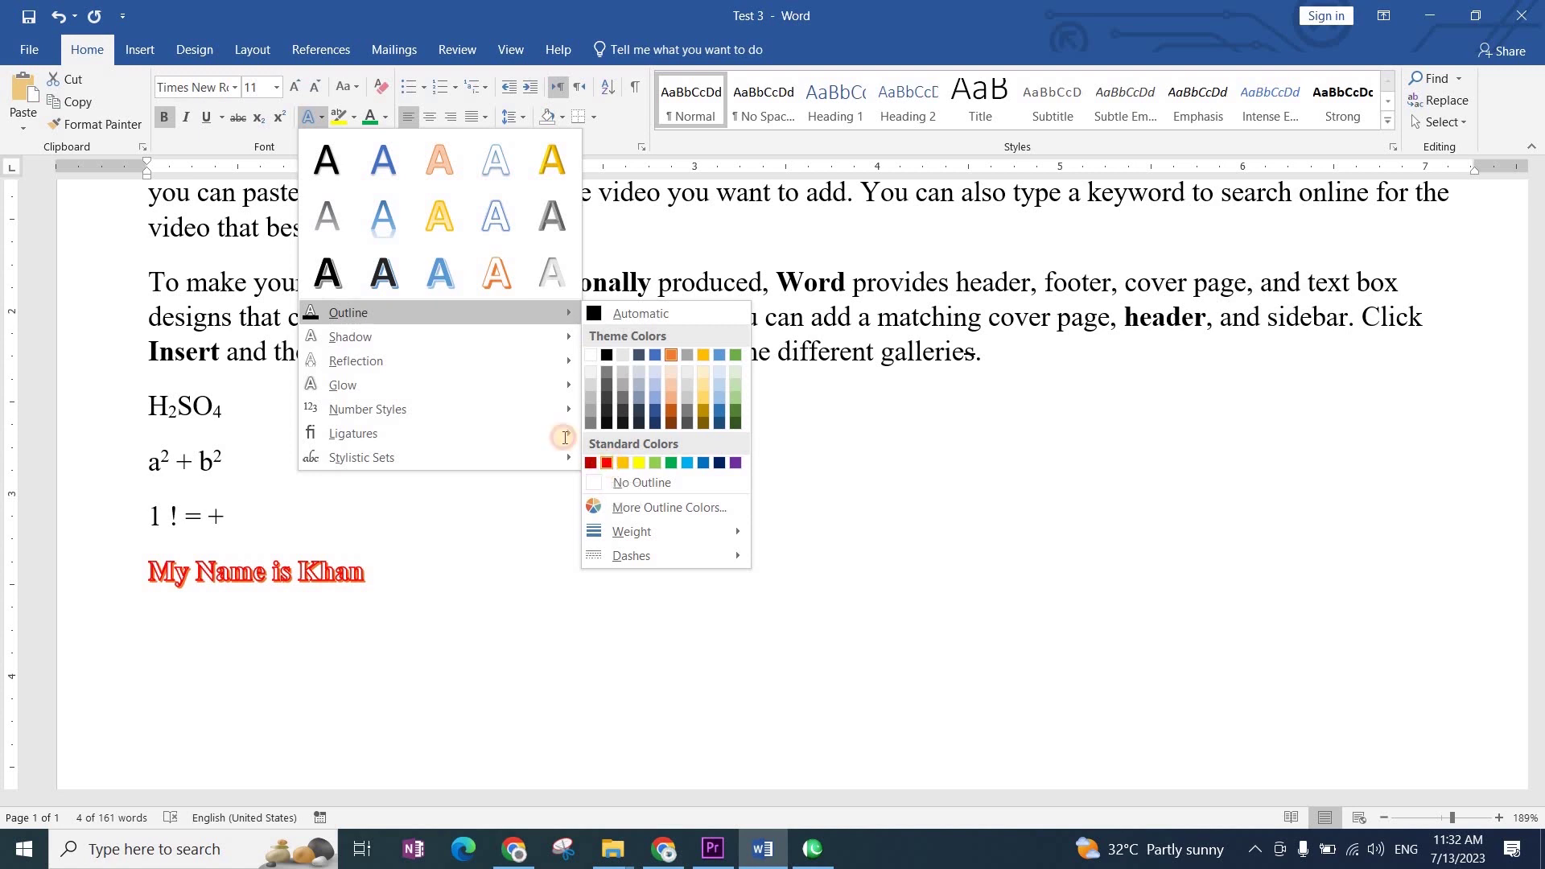
{"action": "left_click", "coordinate": [323, 119]}
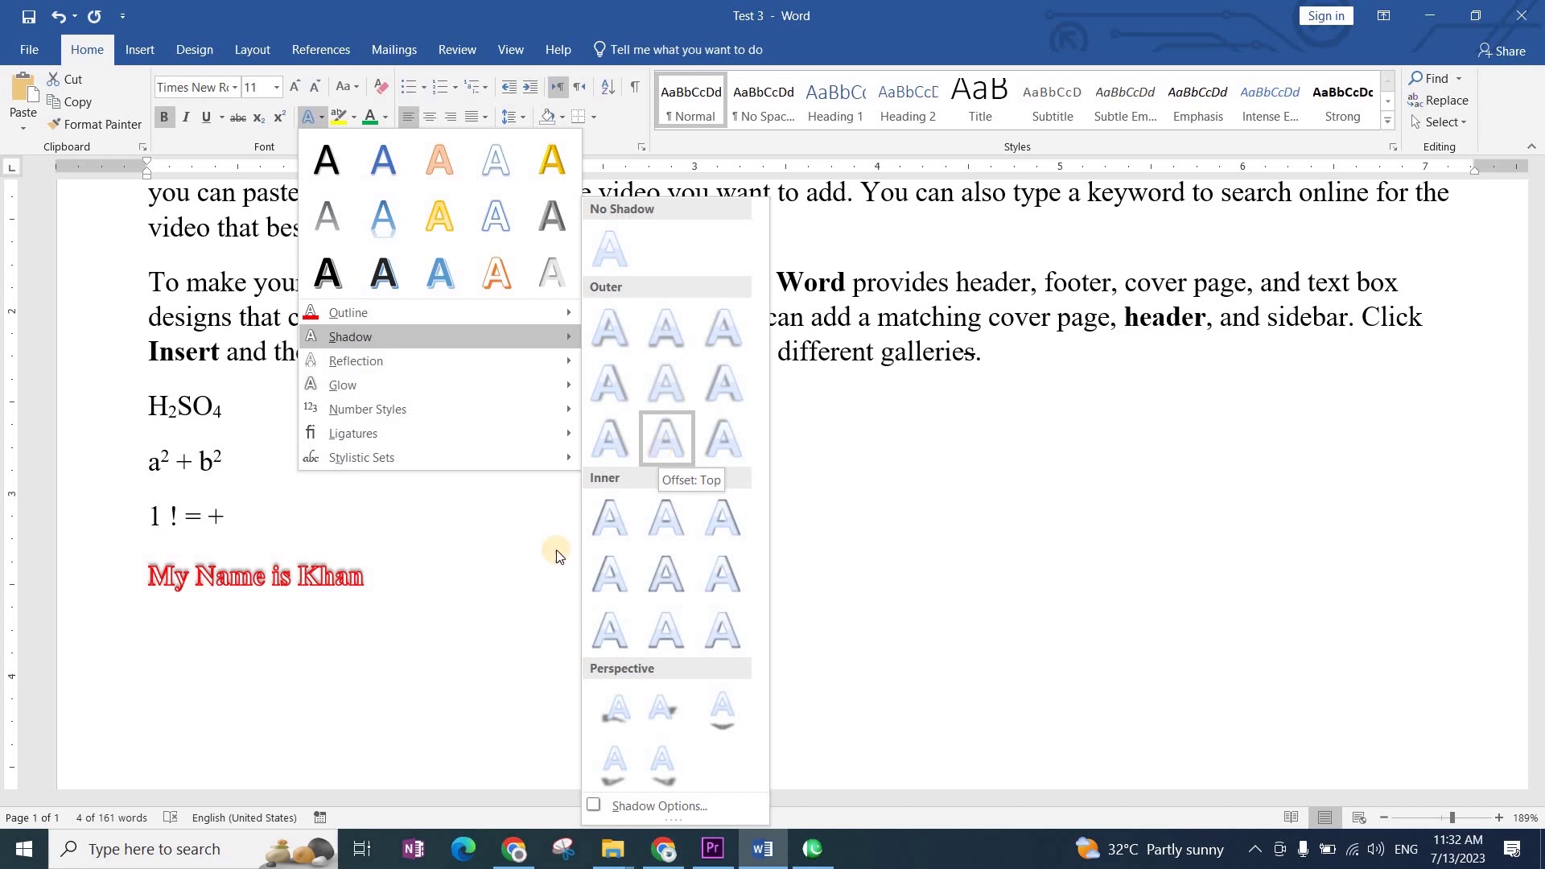
Step: Apply an Outer shadow preset to the 'My Name is Khan' text, then reselect the line
{"action": "left_click", "coordinate": [275, 607]}
{"action": "scroll", "coordinate": [276, 607], "scroll_direction": "up", "scroll_amount": 7, "text": "ctrl"}
{"action": "scroll", "coordinate": [275, 607], "scroll_direction": "up", "scroll_amount": 20, "text": "ctrl"}
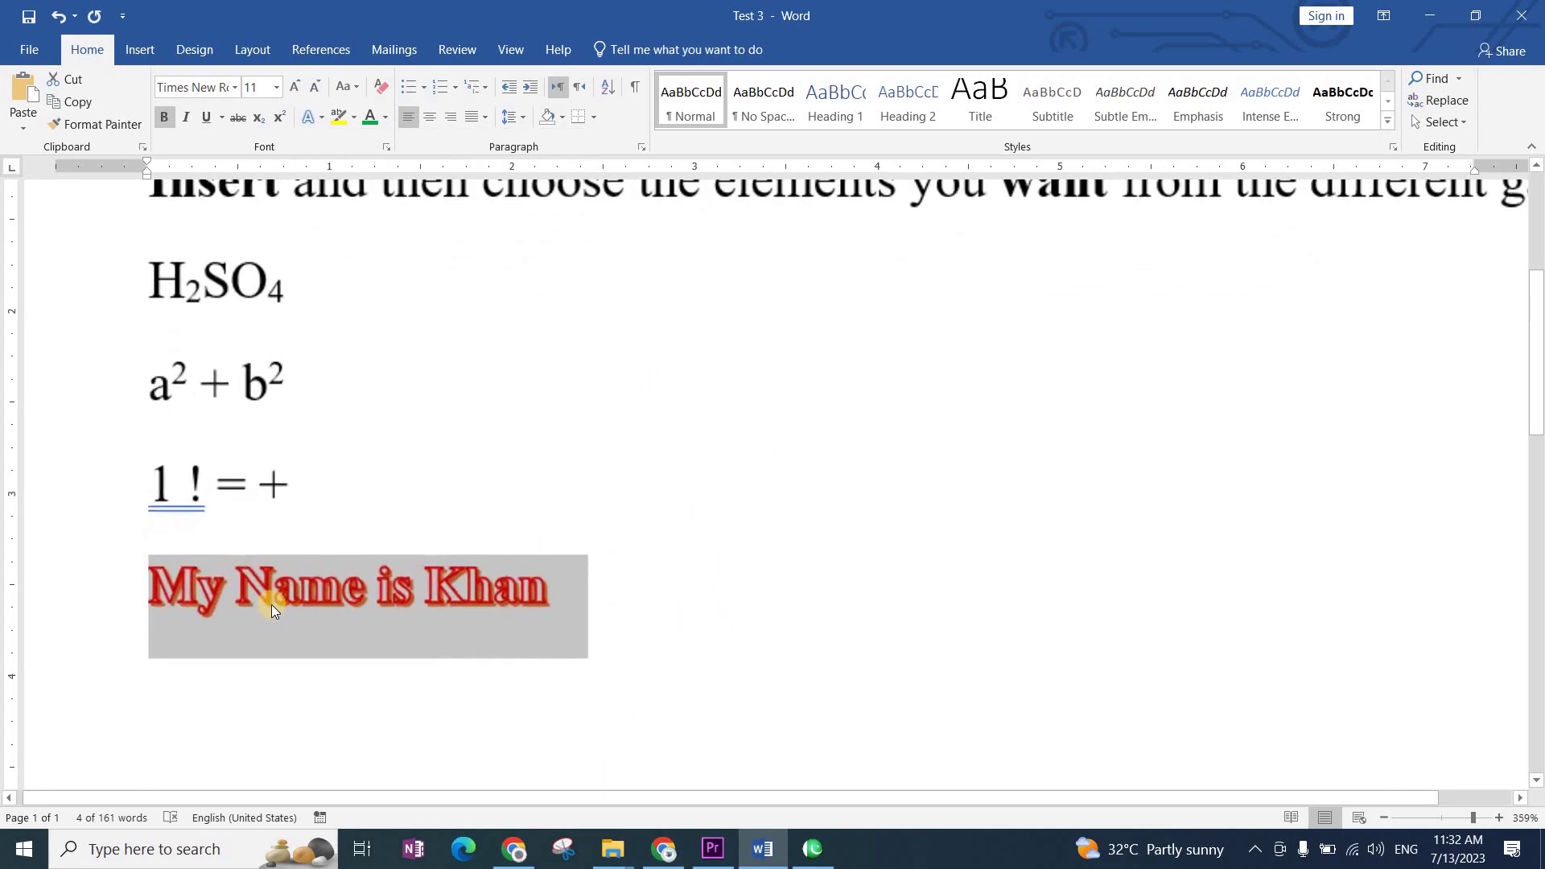
{"action": "left_click", "coordinate": [322, 118]}
{"action": "mouse_move", "coordinate": [540, 345]}
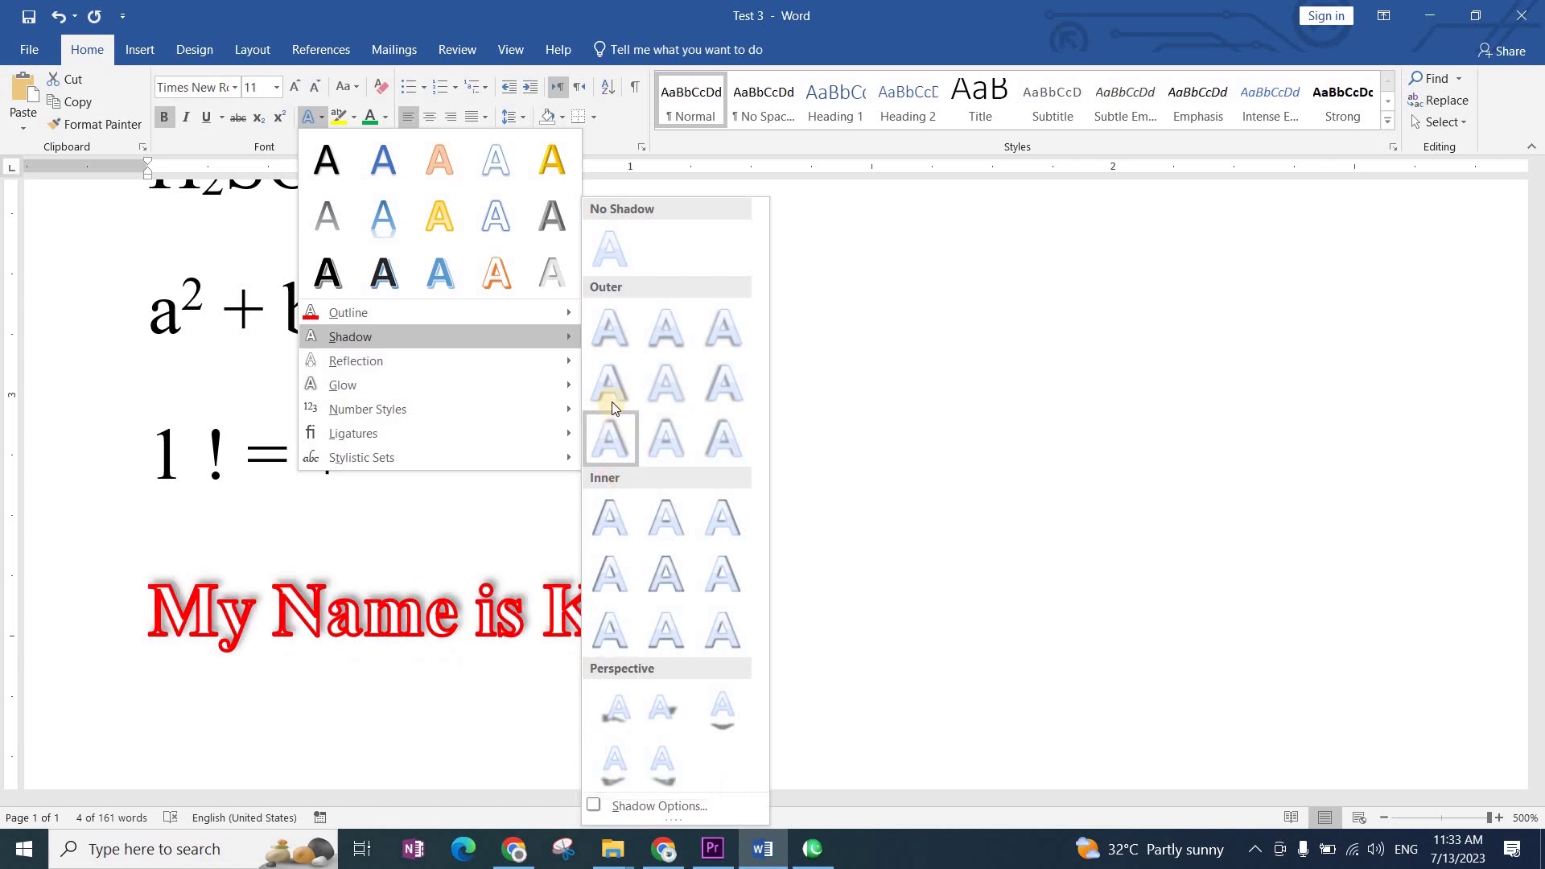
{"action": "left_click", "coordinate": [609, 438]}
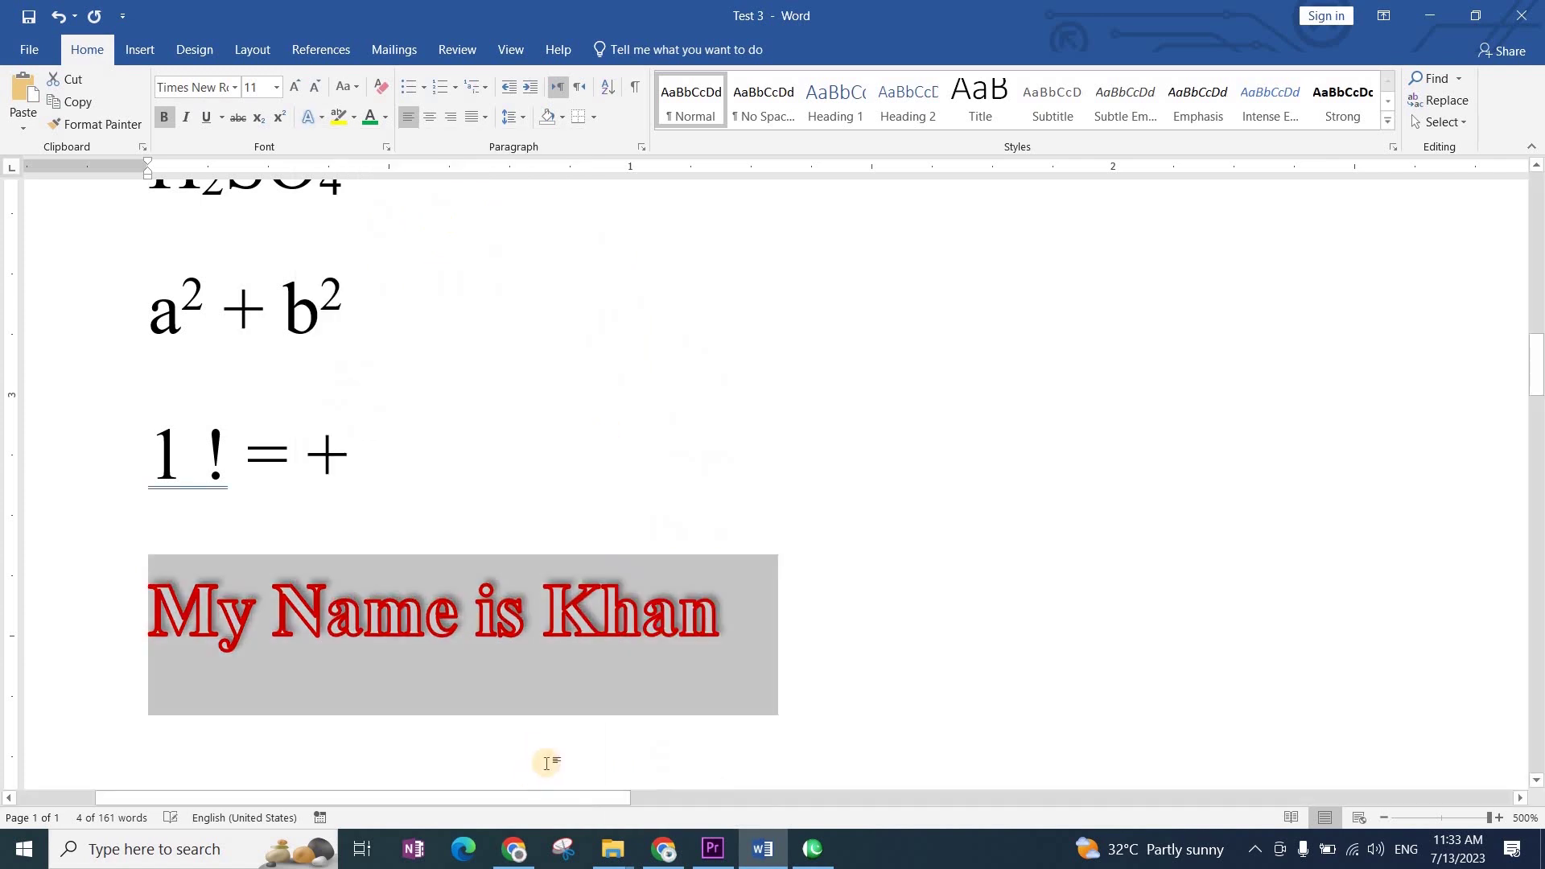
{"action": "left_click", "coordinate": [922, 645]}
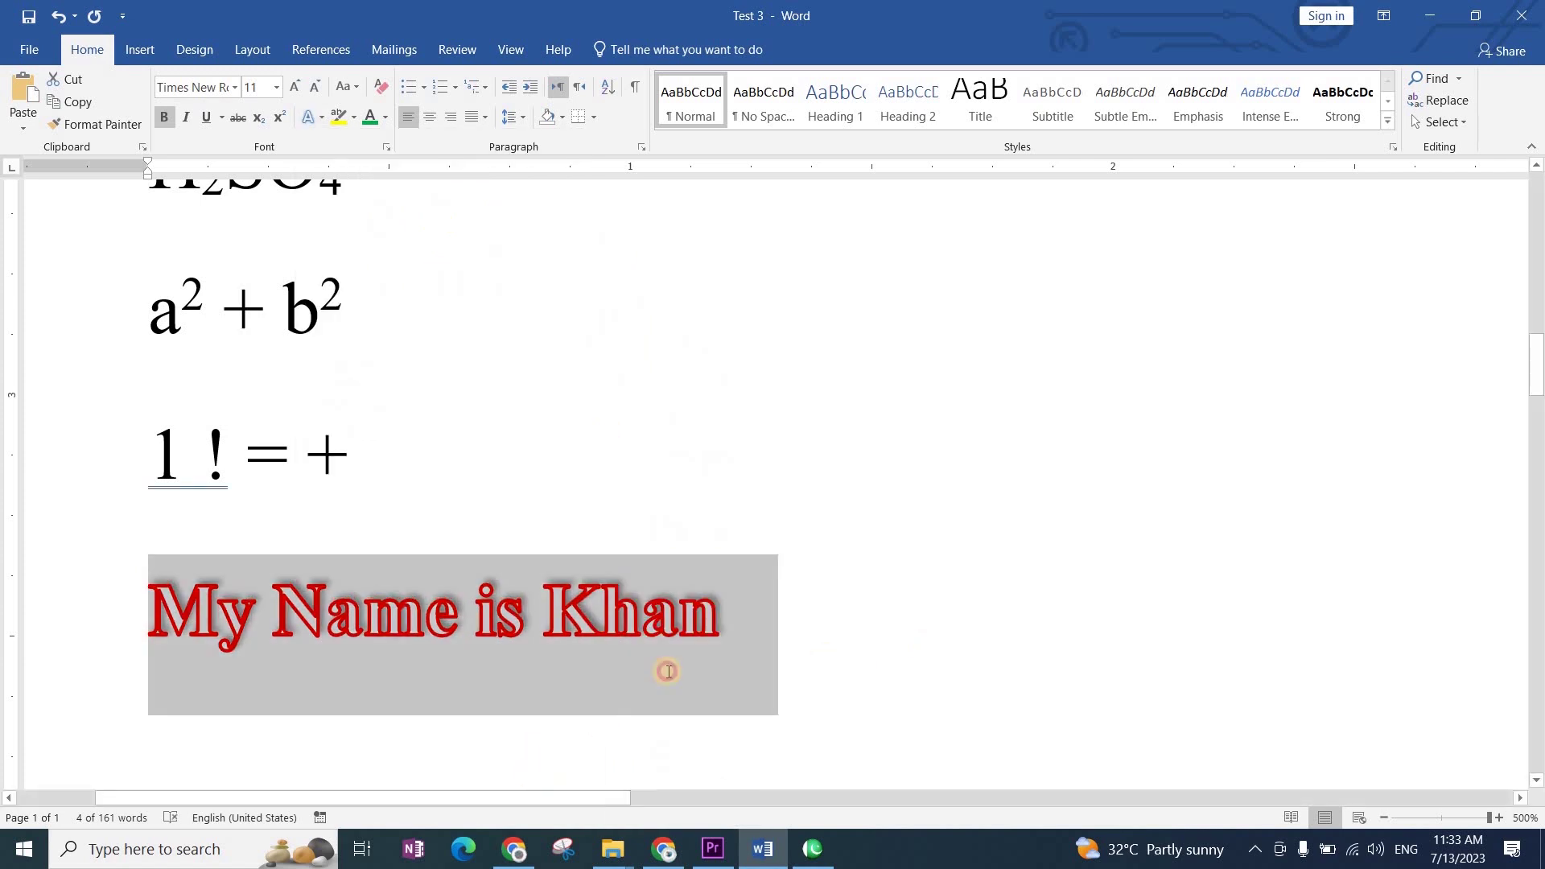
{"action": "left_click", "coordinate": [54, 609]}
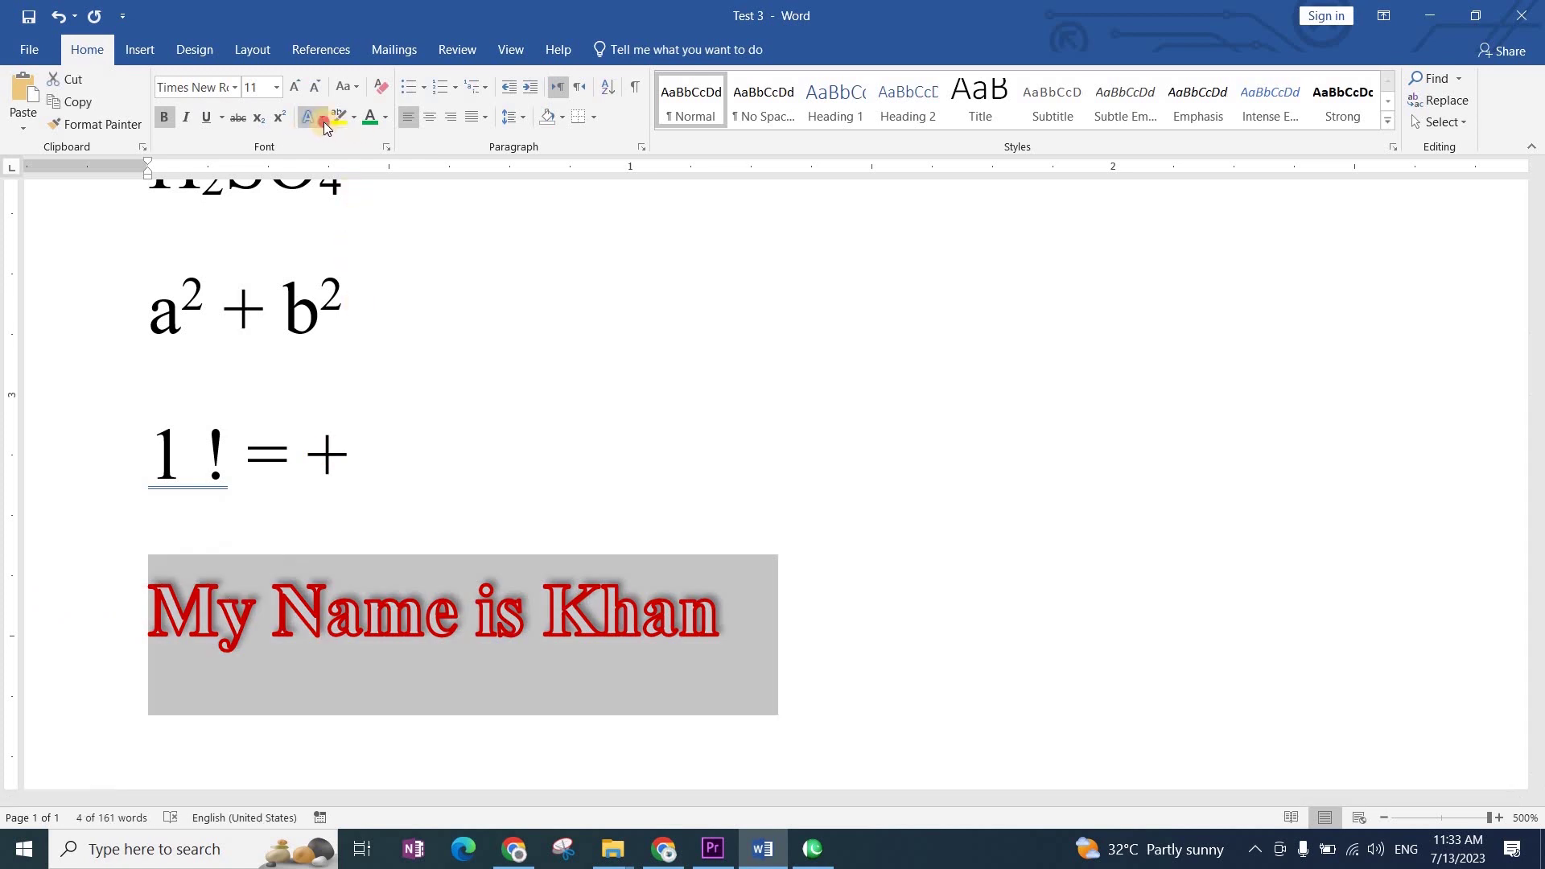
Step: Give the text a Yellow glow from More Glow Colors, then reselect the line
{"action": "left_click", "coordinate": [323, 123]}
{"action": "mouse_move", "coordinate": [413, 359]}
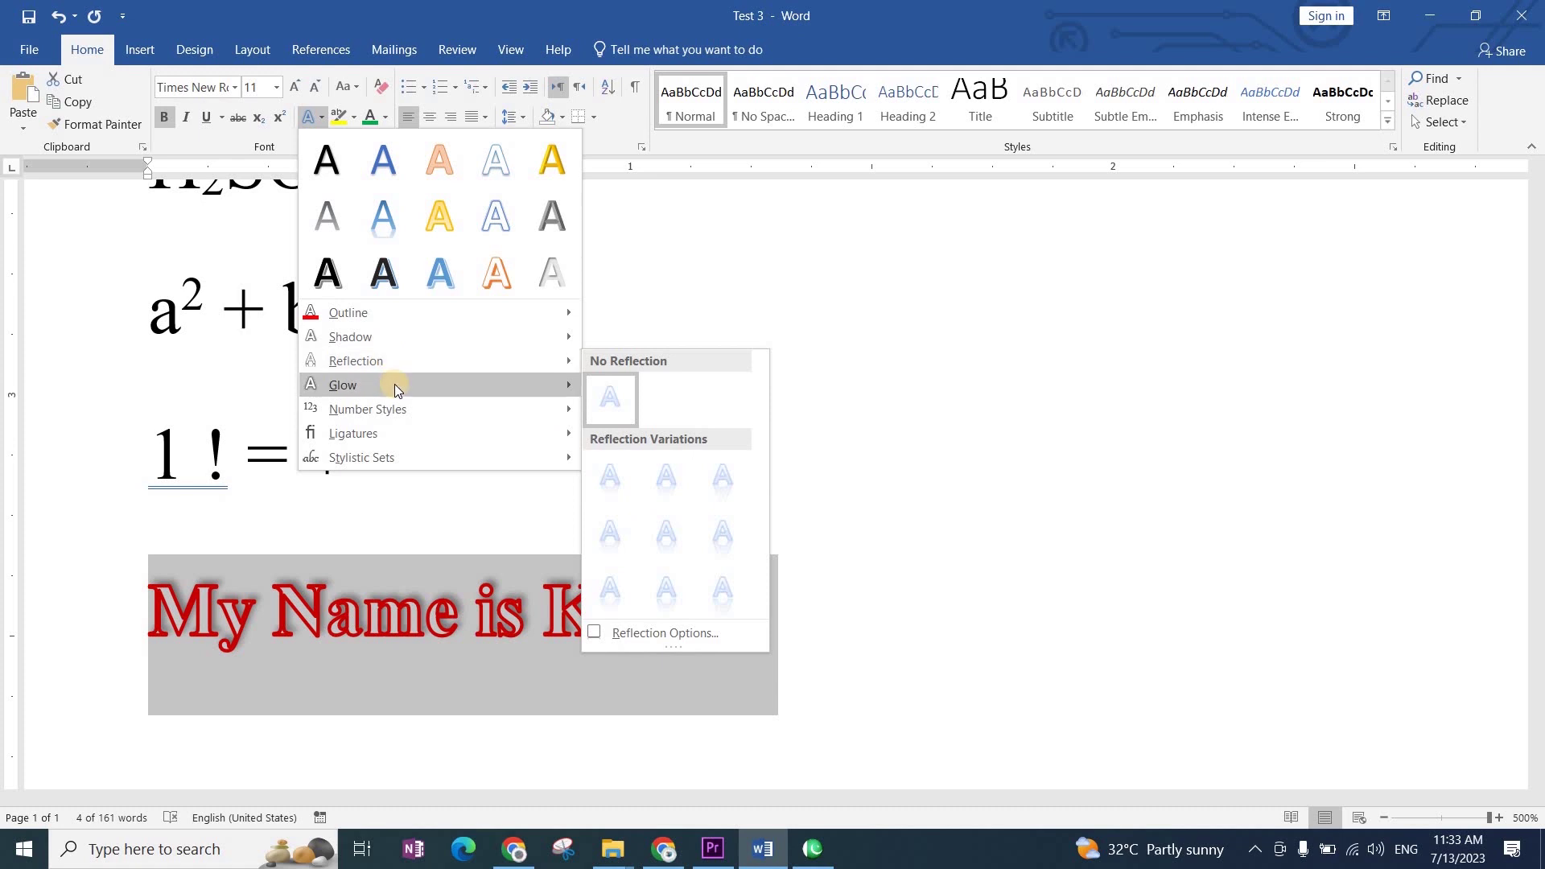
{"action": "mouse_move", "coordinate": [395, 391]}
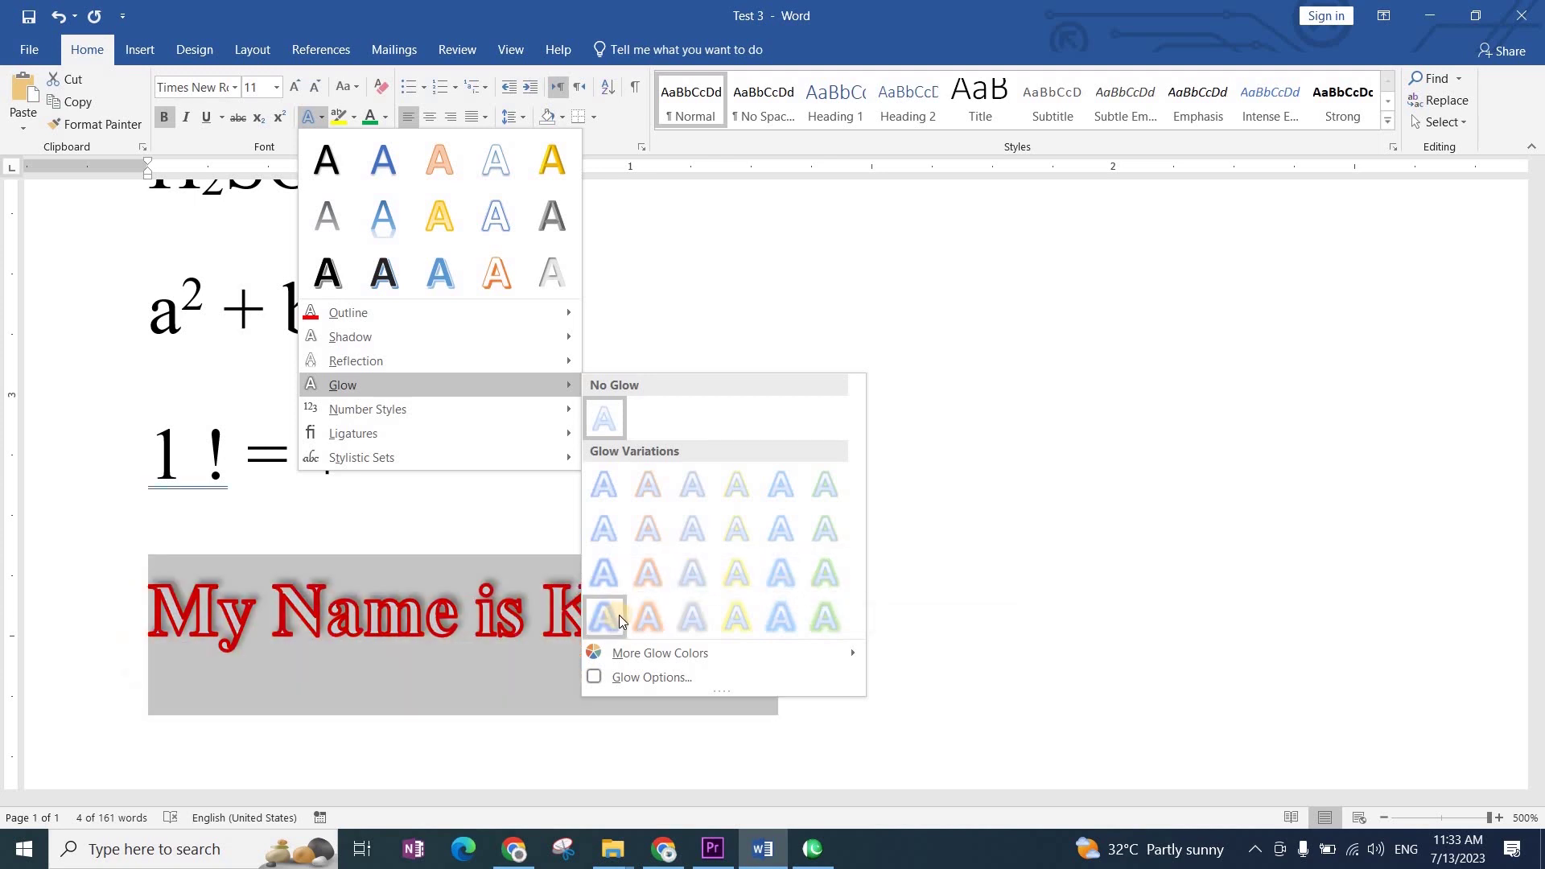
{"action": "mouse_move", "coordinate": [824, 650]}
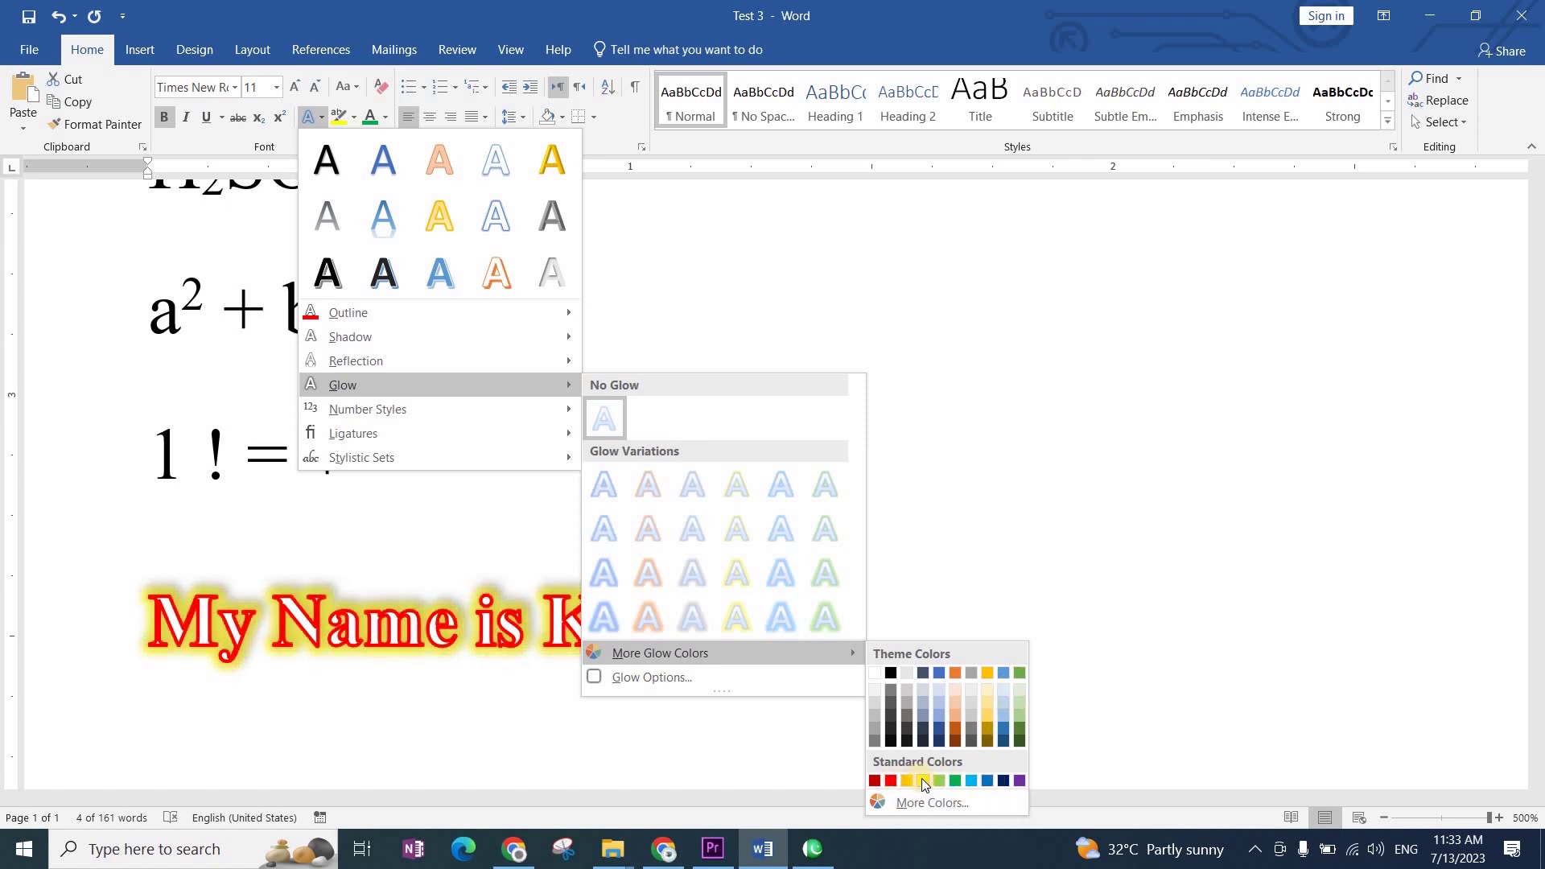
{"action": "left_click", "coordinate": [924, 782]}
{"action": "left_click", "coordinate": [883, 683]}
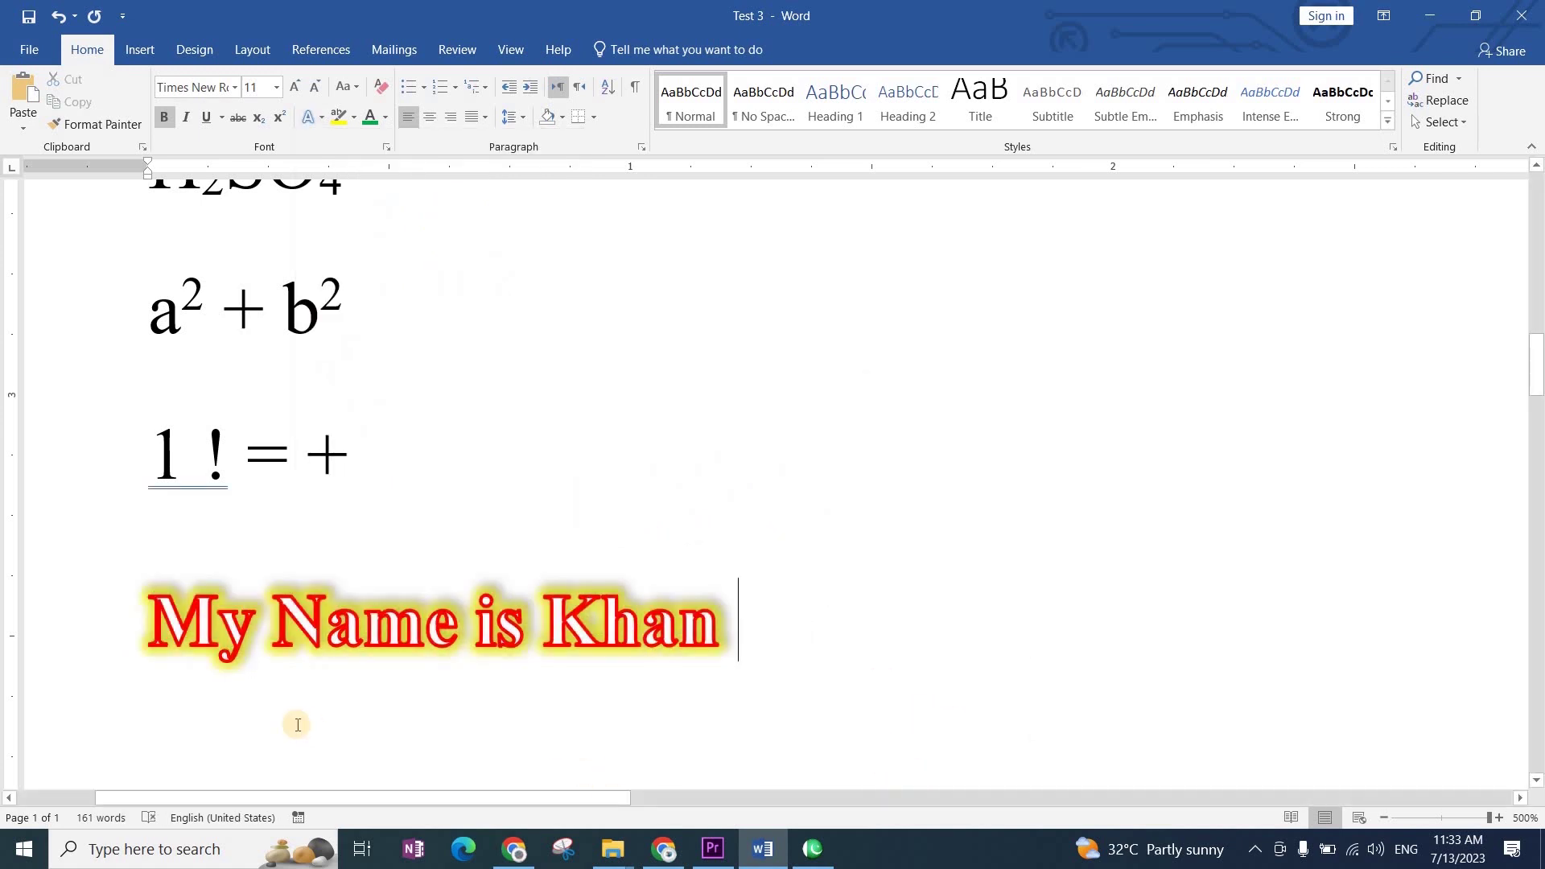
{"action": "left_click", "coordinate": [69, 628]}
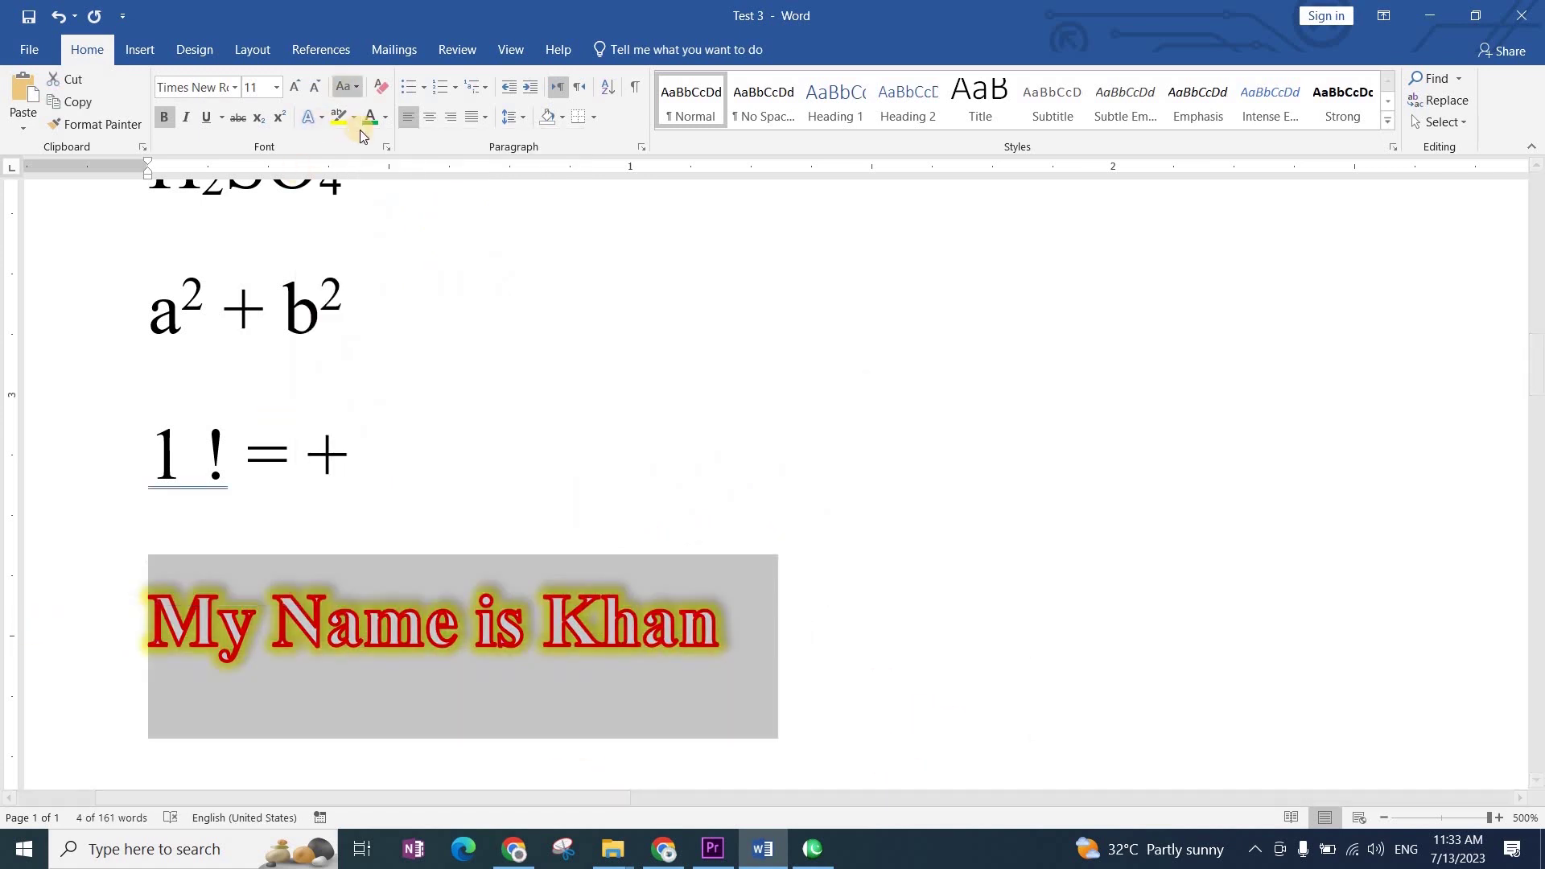
{"action": "left_click", "coordinate": [321, 117]}
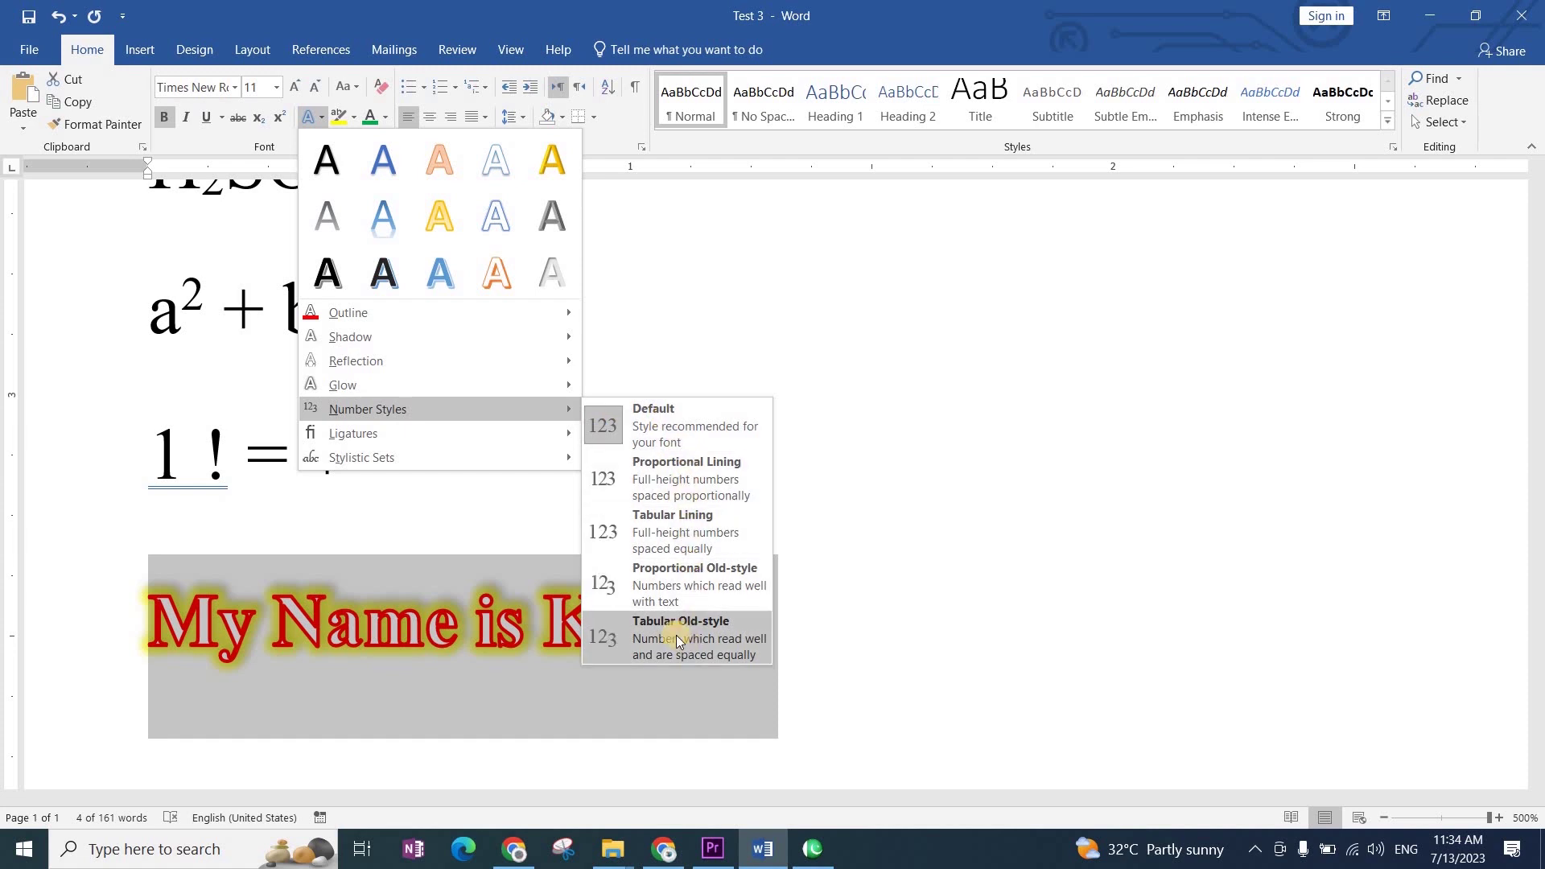
Step: Apply the second preset in the gallery's second row: black letters with a blue shadow
{"action": "mouse_move", "coordinate": [516, 449]}
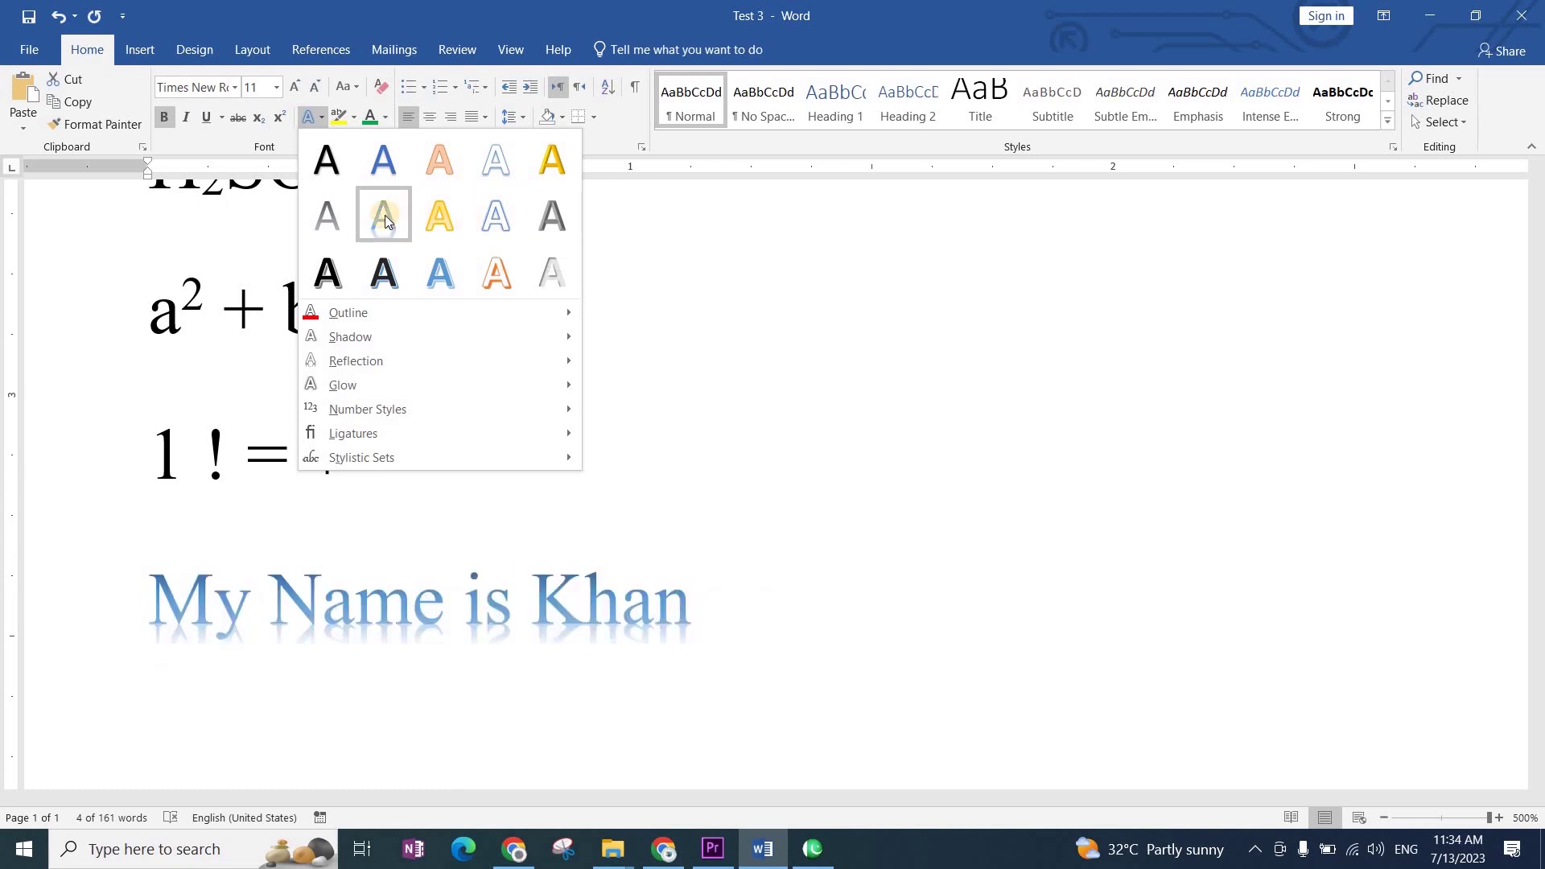
{"action": "left_click", "coordinate": [382, 299]}
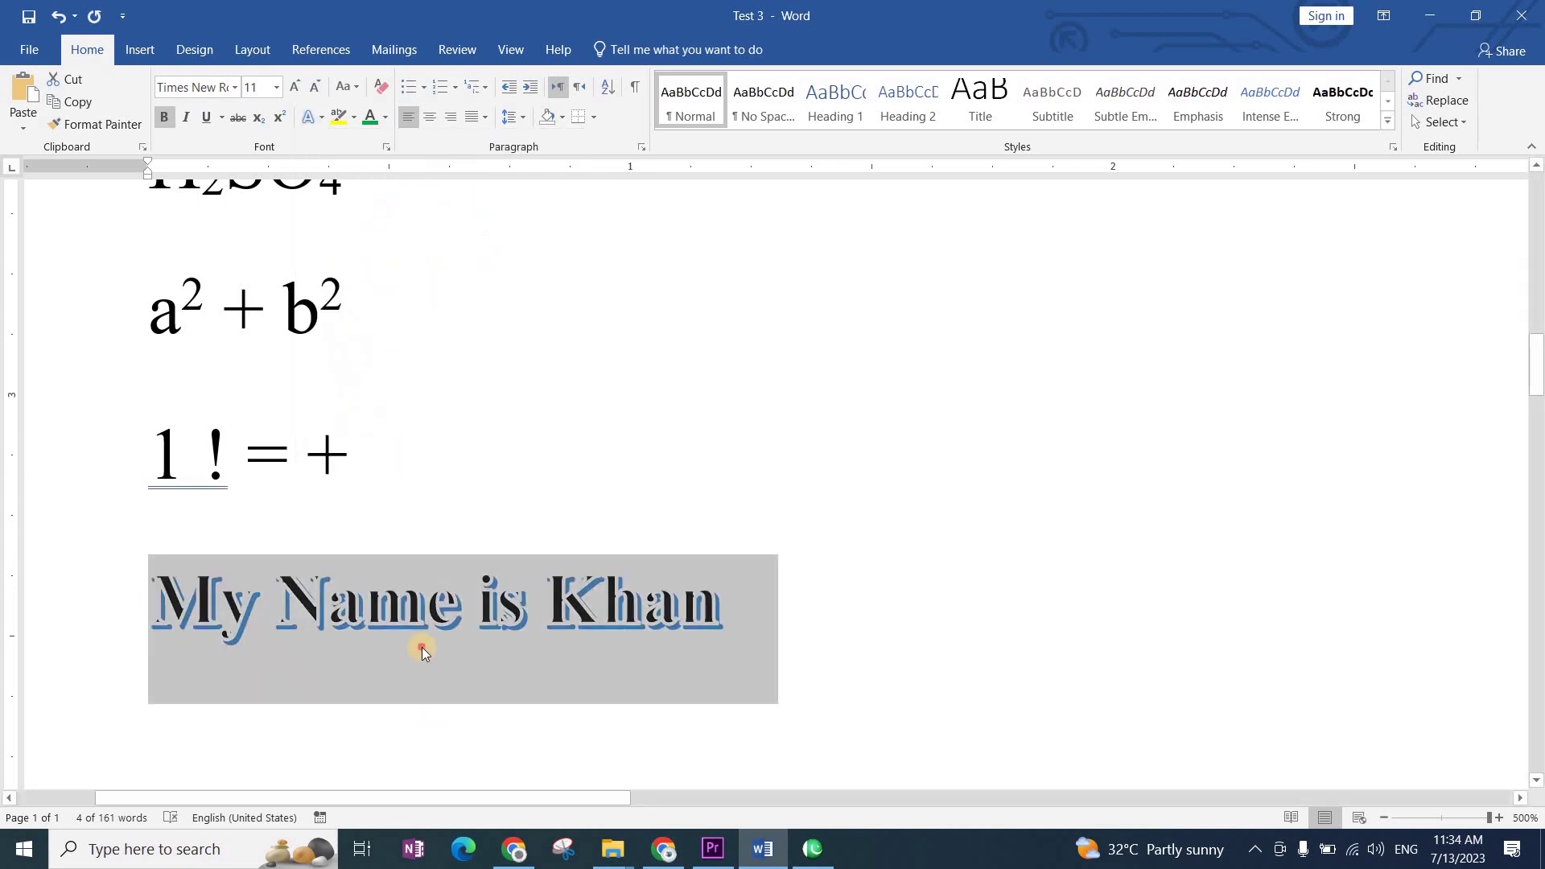
{"action": "left_click", "coordinate": [356, 615]}
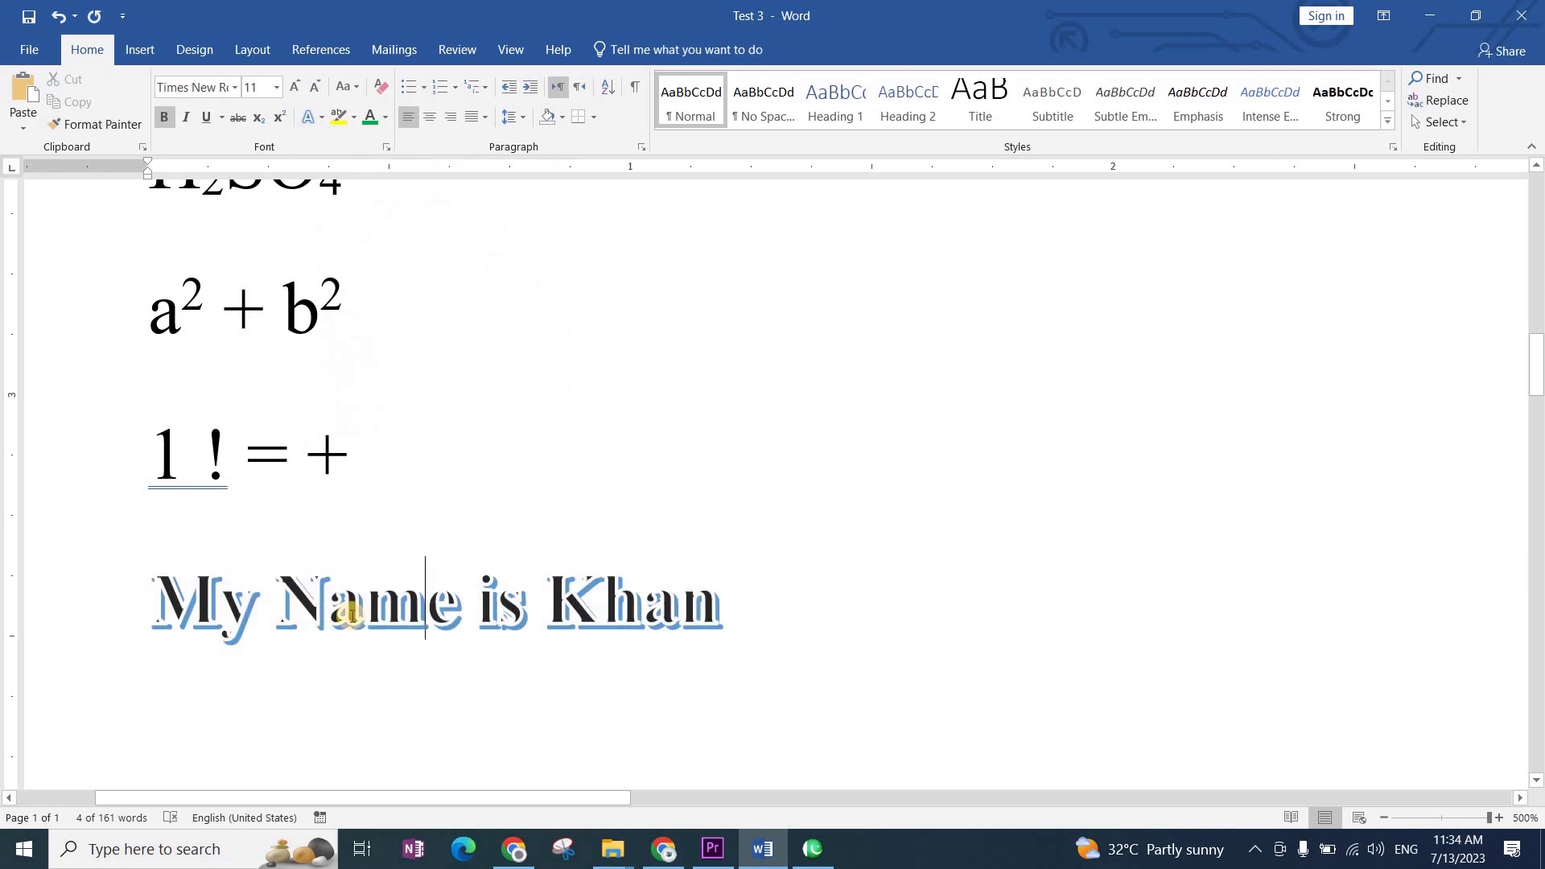
{"action": "left_click", "coordinate": [89, 609]}
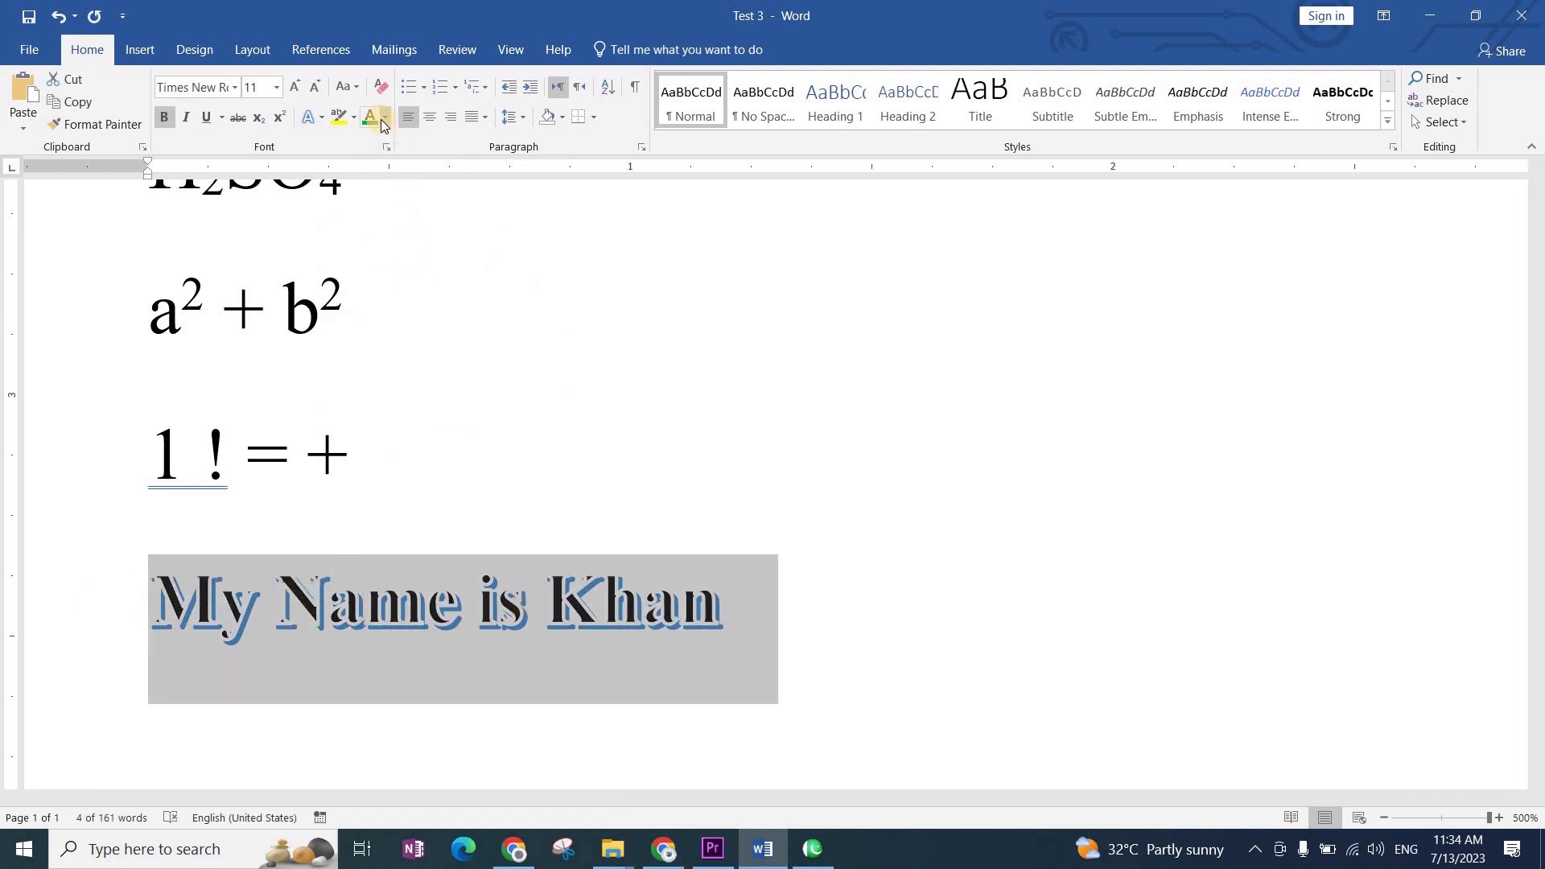
Step: Outline the dark lettering in Yellow from Standard Colors and check the result
{"action": "left_click", "coordinate": [312, 118]}
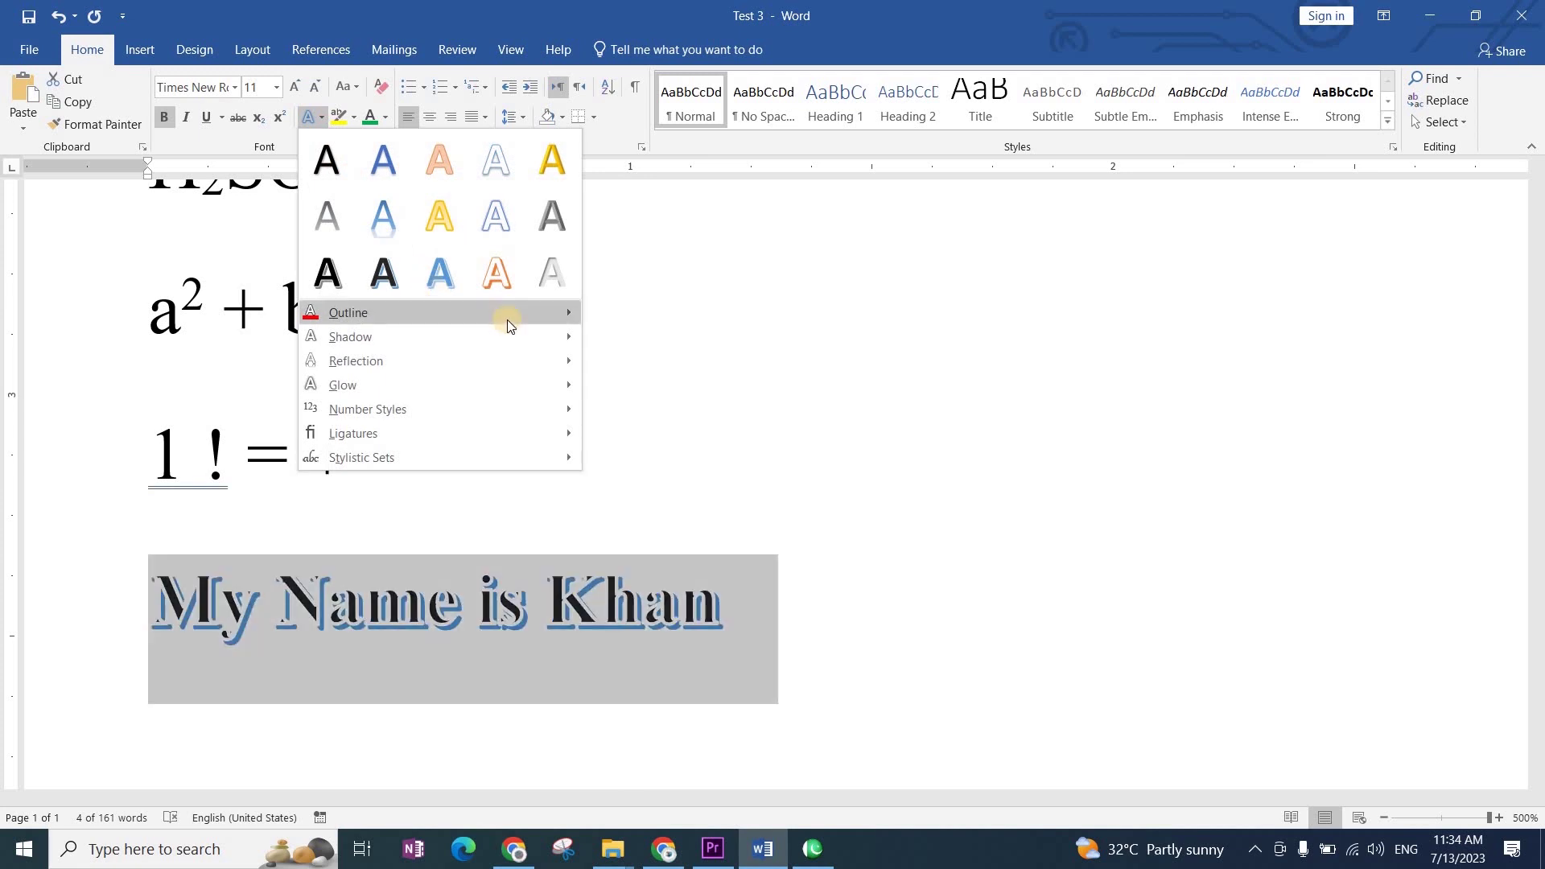
{"action": "mouse_move", "coordinate": [512, 315]}
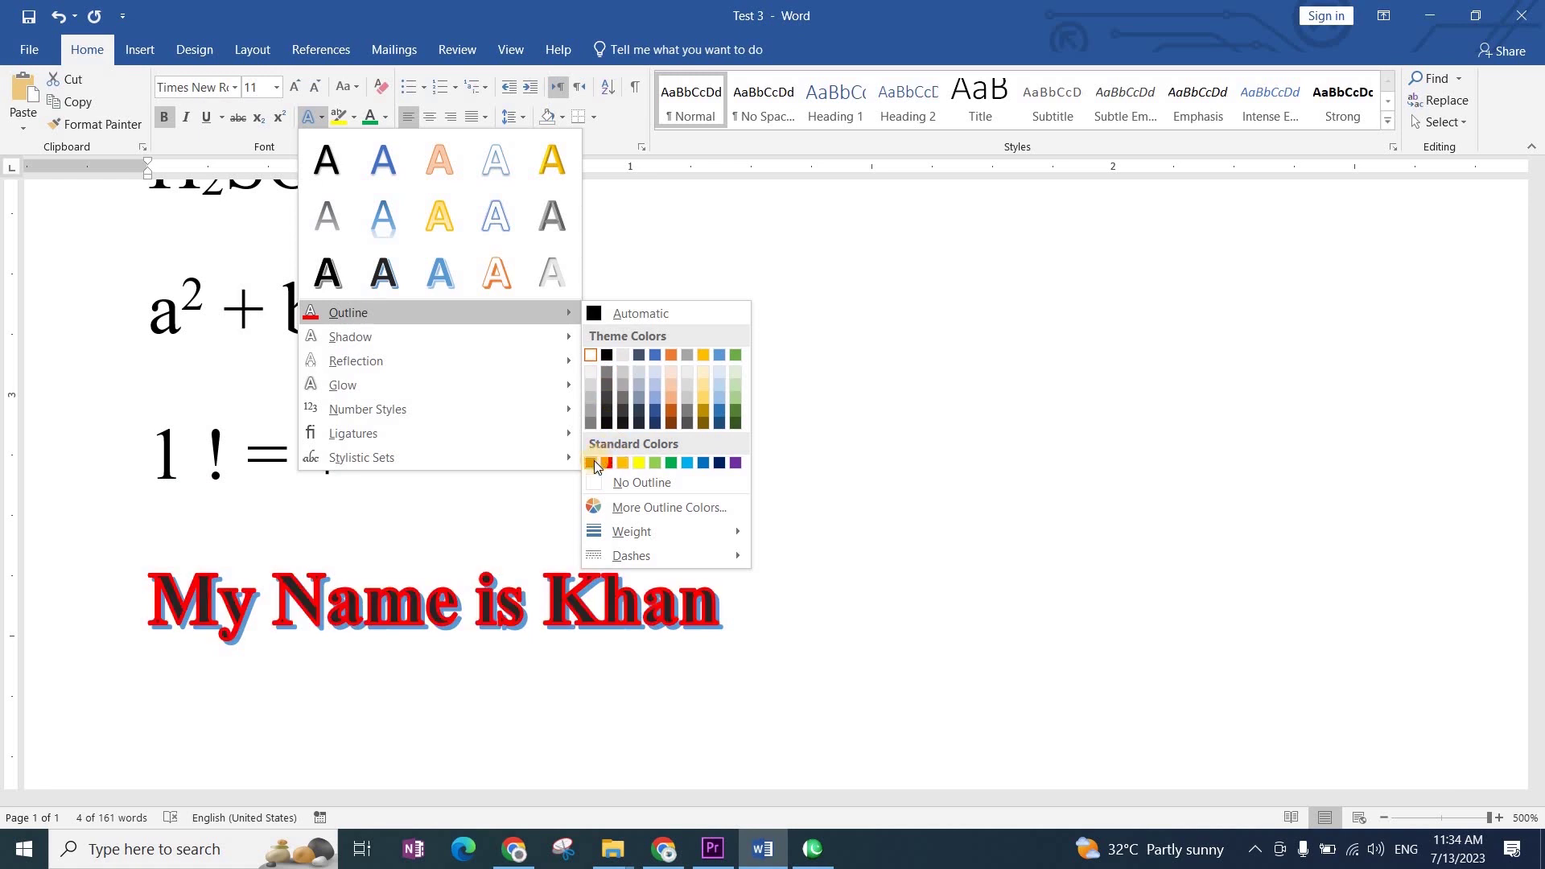
{"action": "left_click", "coordinate": [638, 467]}
{"action": "left_click", "coordinate": [424, 699]}
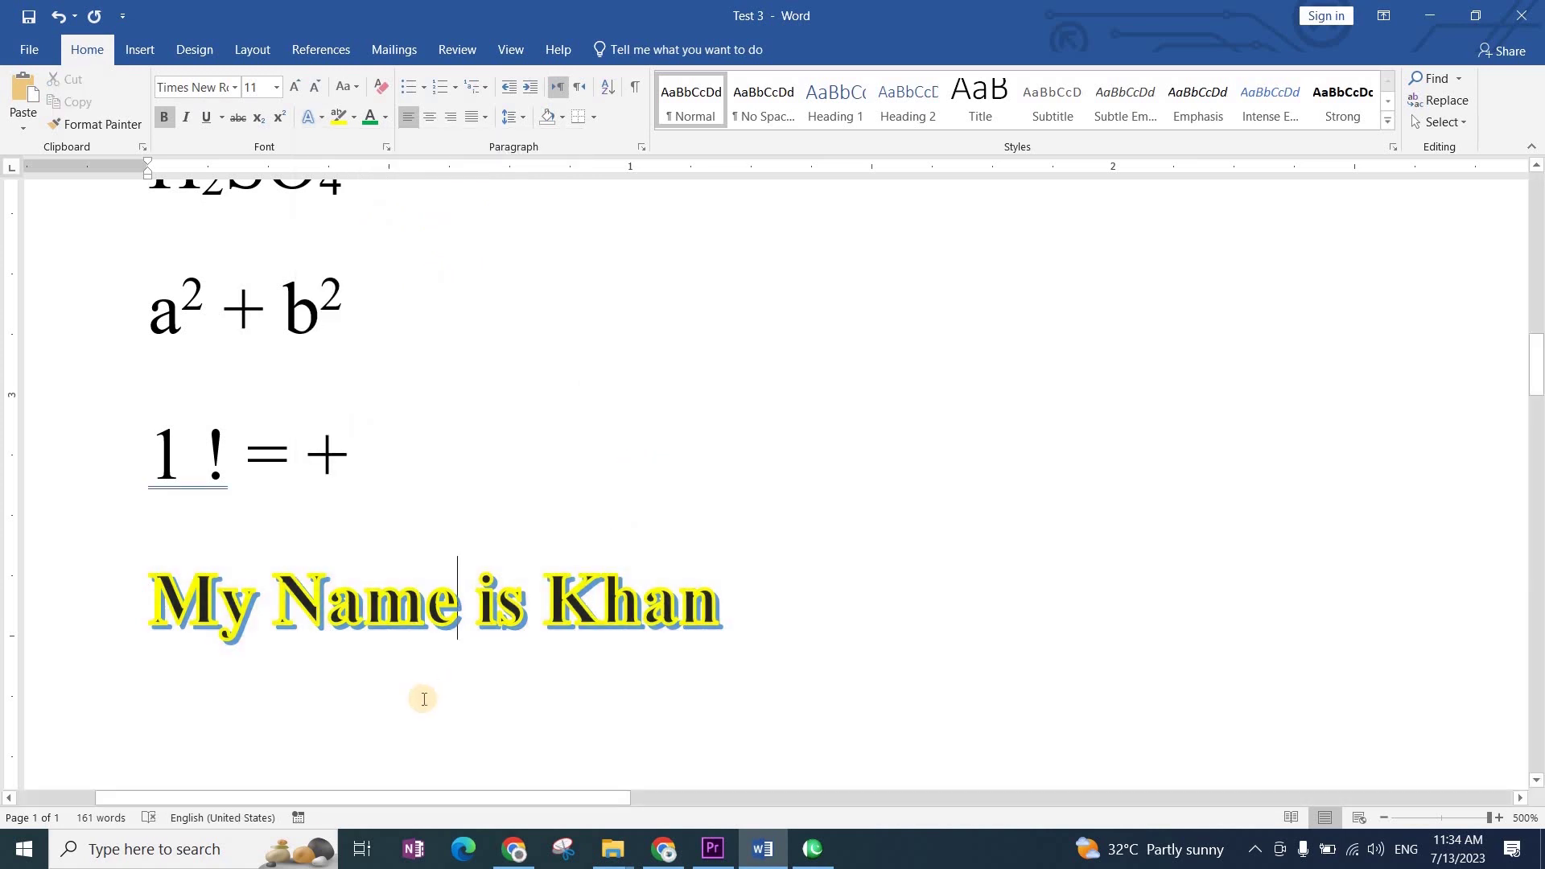
{"action": "left_click", "coordinate": [74, 620]}
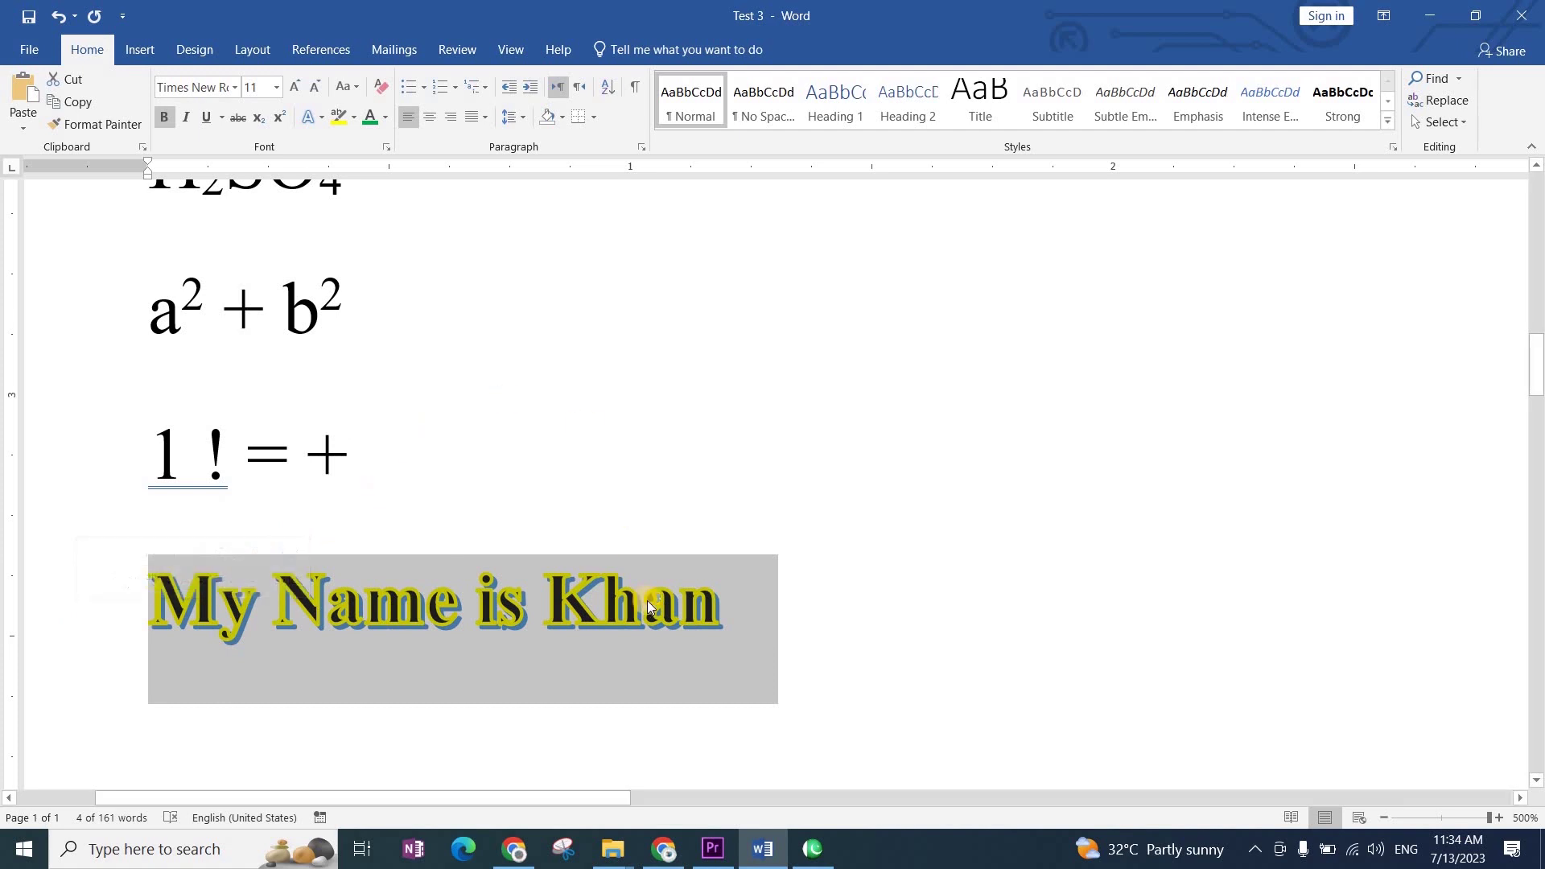
{"action": "left_click", "coordinate": [771, 660]}
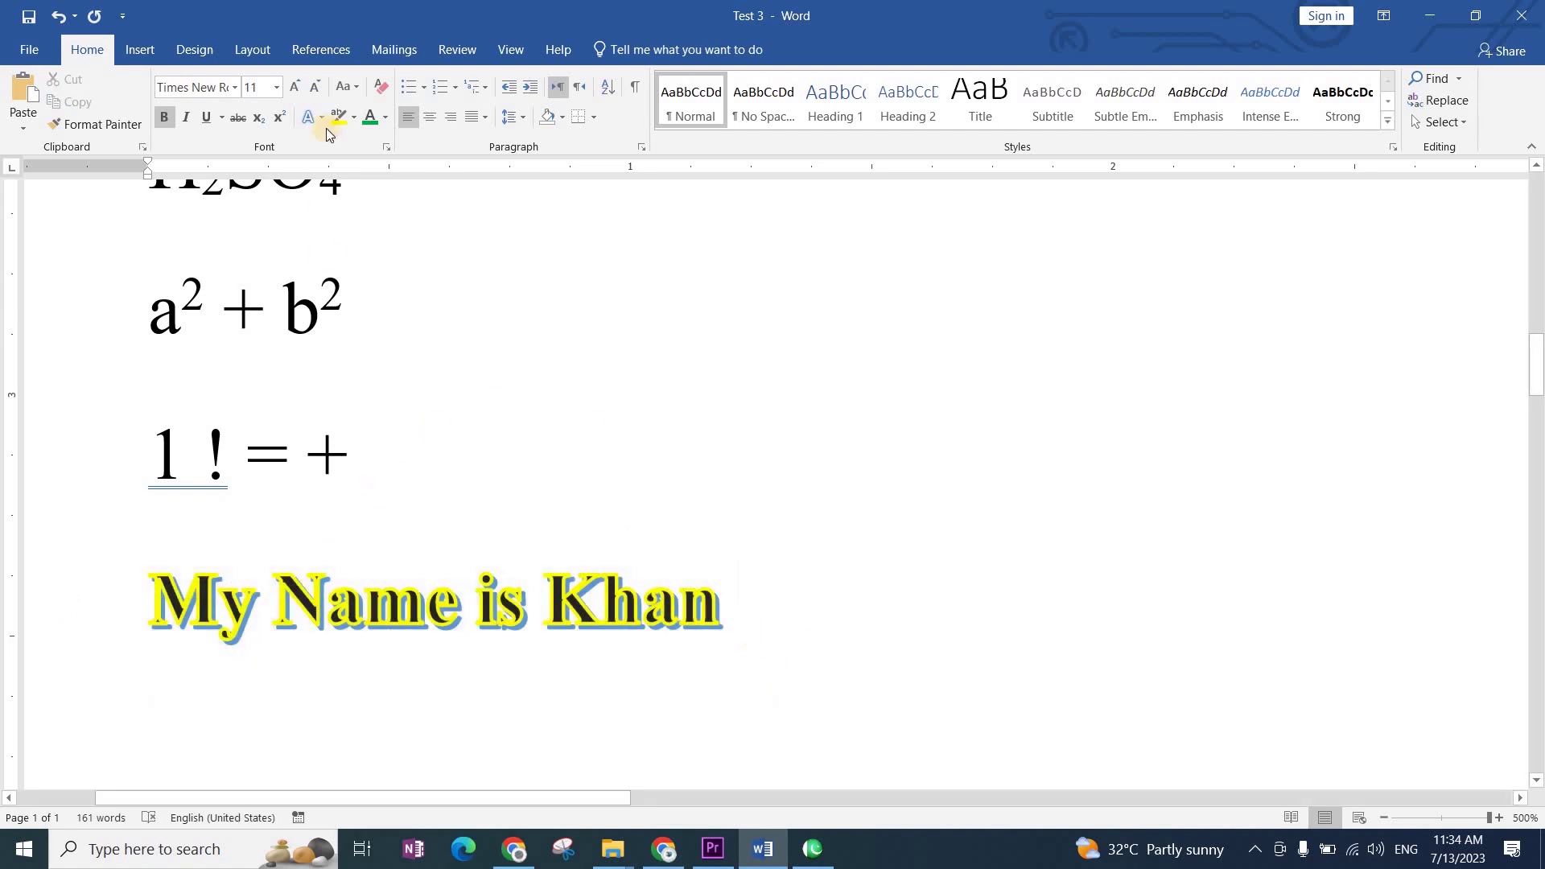